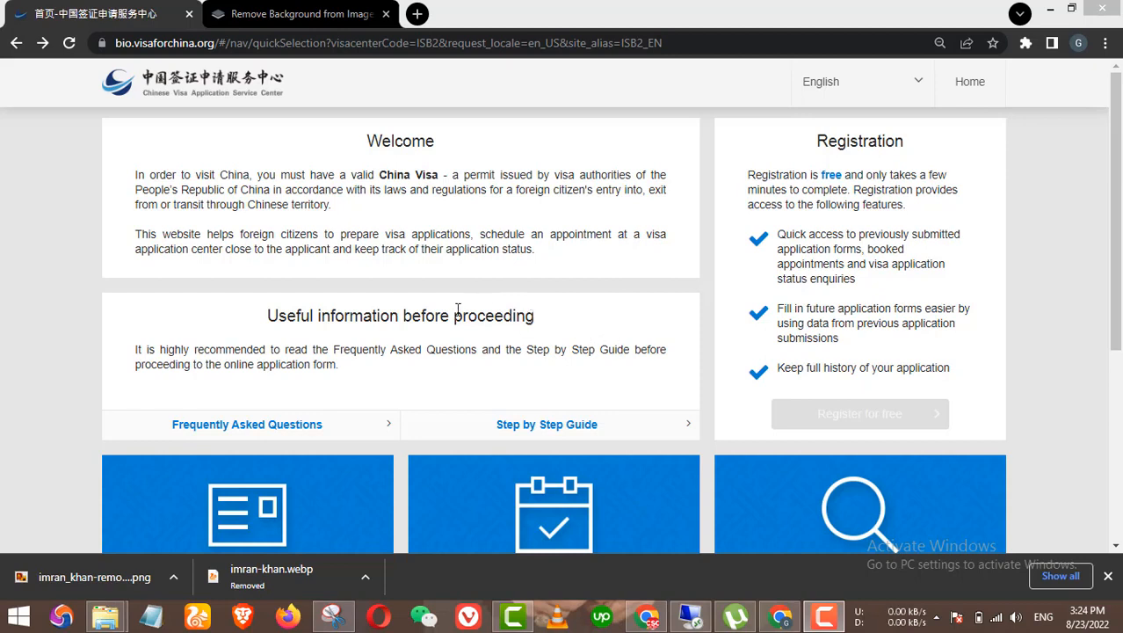
# Step: Open a New Application Form on the visa centre site and AGREE to the terms and conditions
pyautogui.click(501, 249)
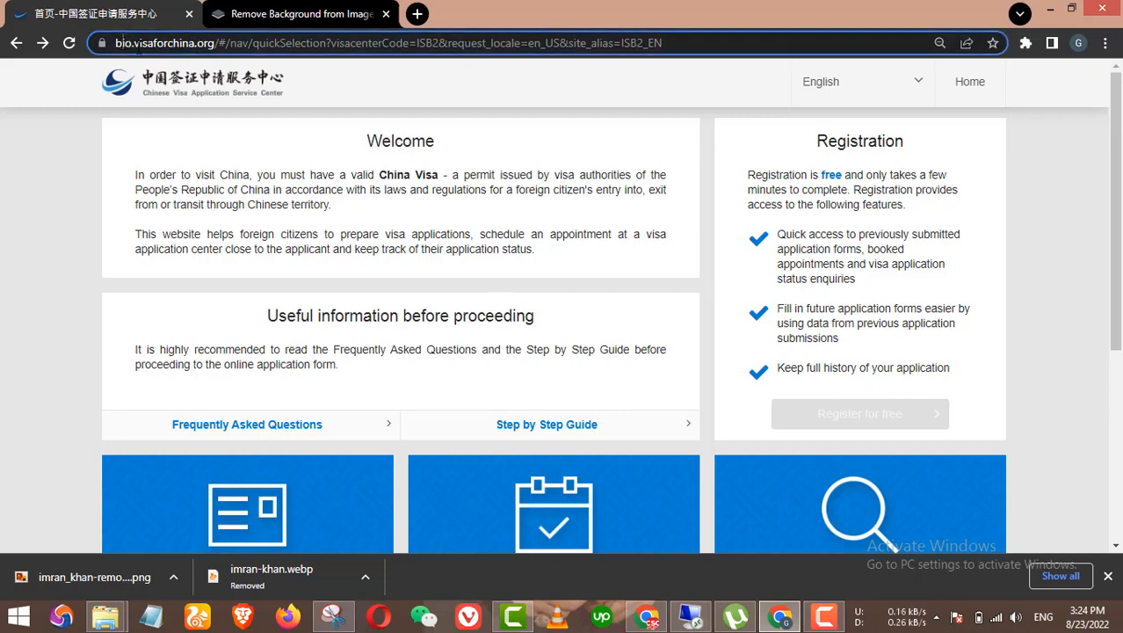
pyautogui.moveTo(156, 43); pyautogui.dragTo(367, 43)
pyautogui.click(319, 233)
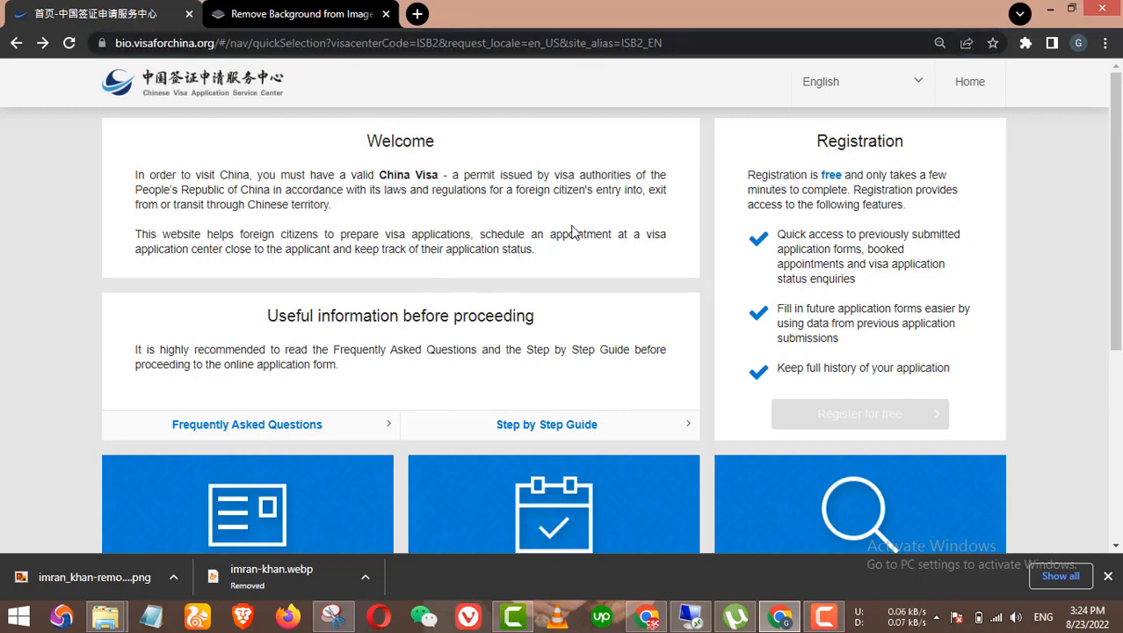
pyautogui.scroll(-4, 677, 232)
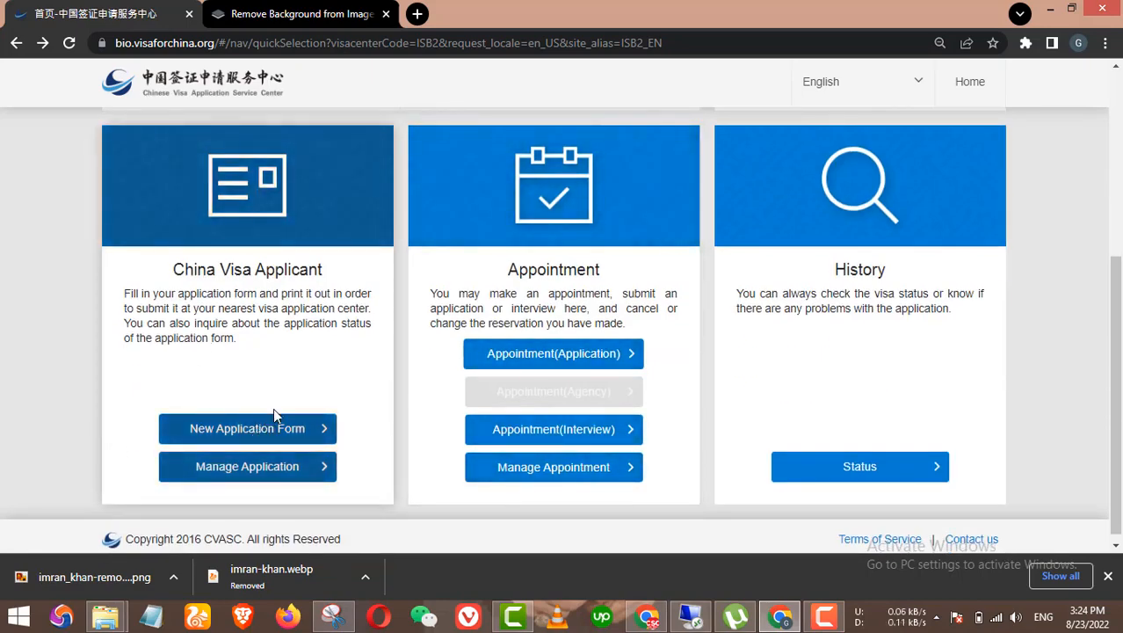
pyautogui.scroll(-1, 273, 416)
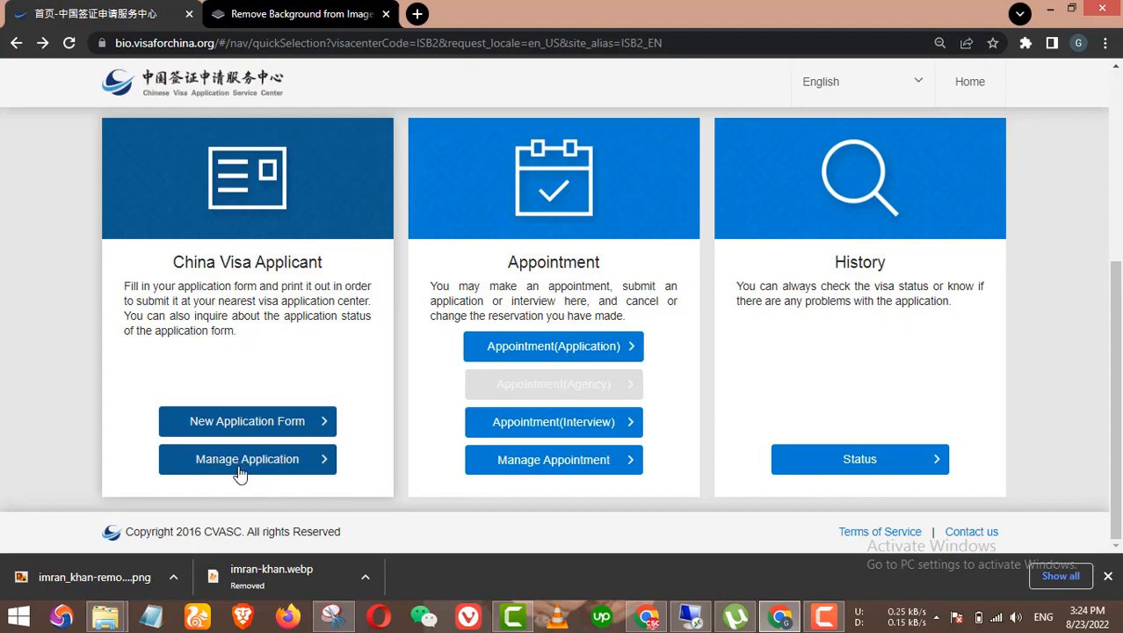
pyautogui.click(260, 433)
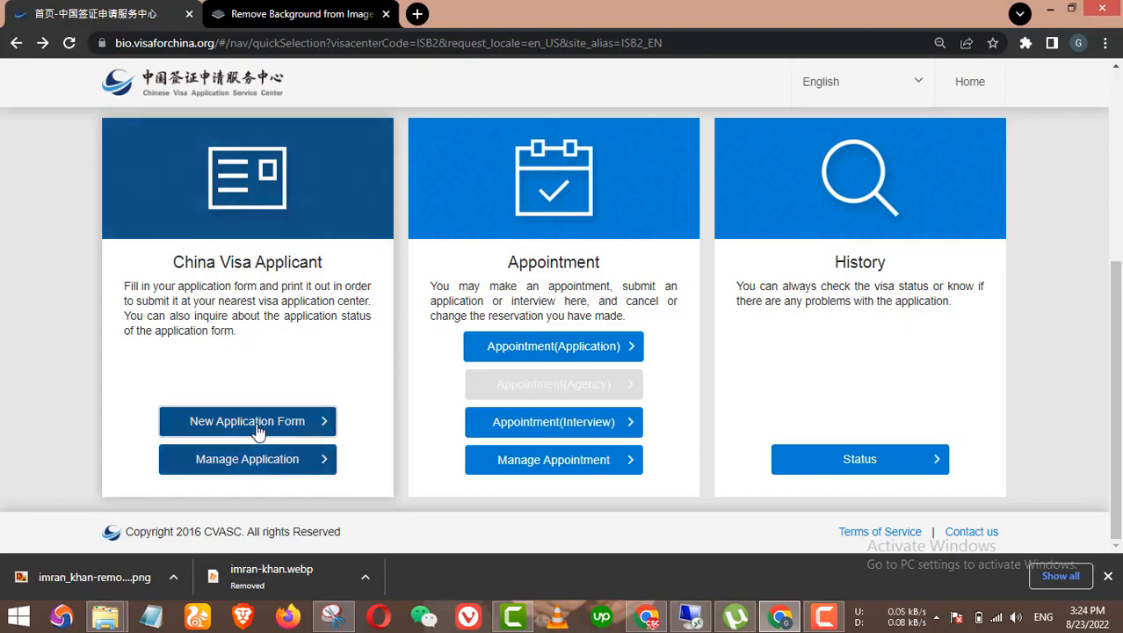
pyautogui.scroll(-20, 527, 314)
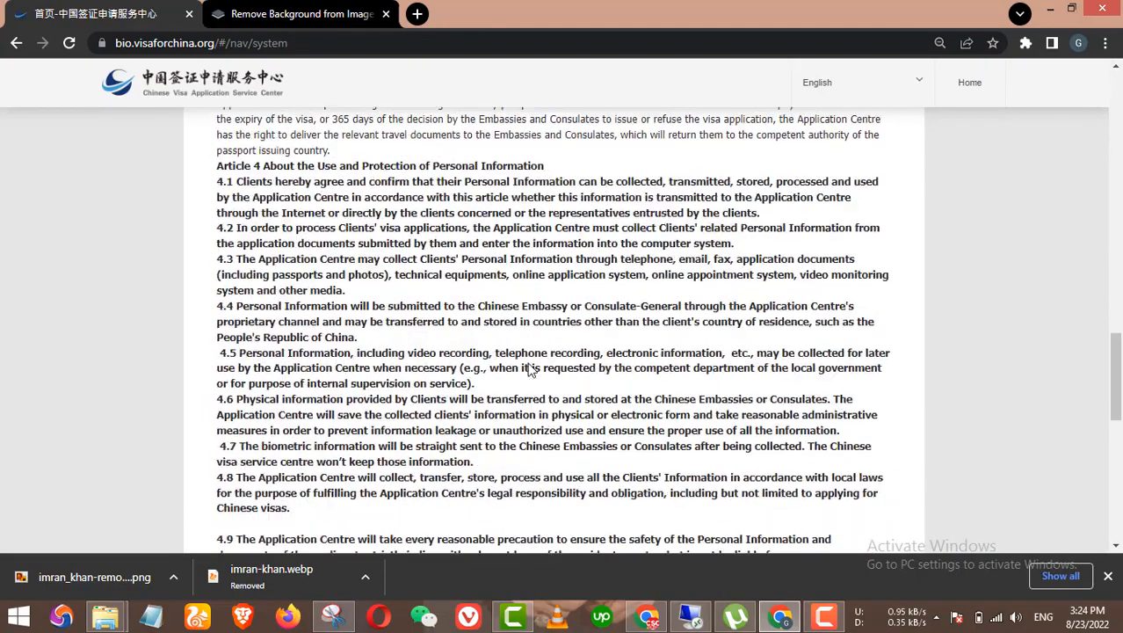
pyautogui.click(551, 466)
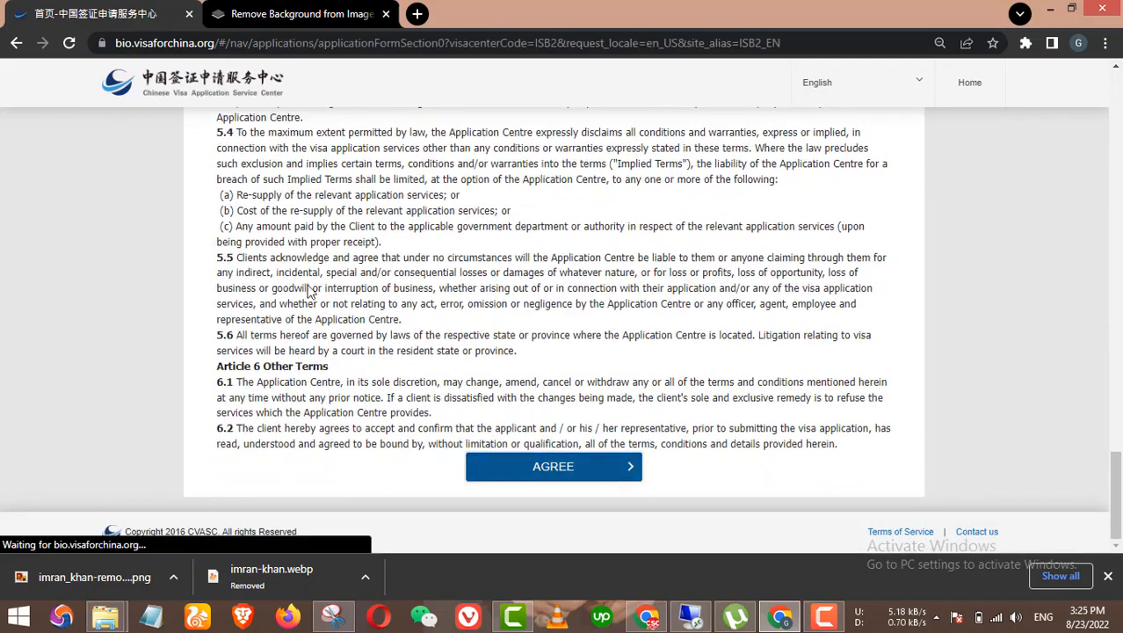
# Step: Keep Islamabad as the application centre city
pyautogui.scroll(-1, 242, 378)
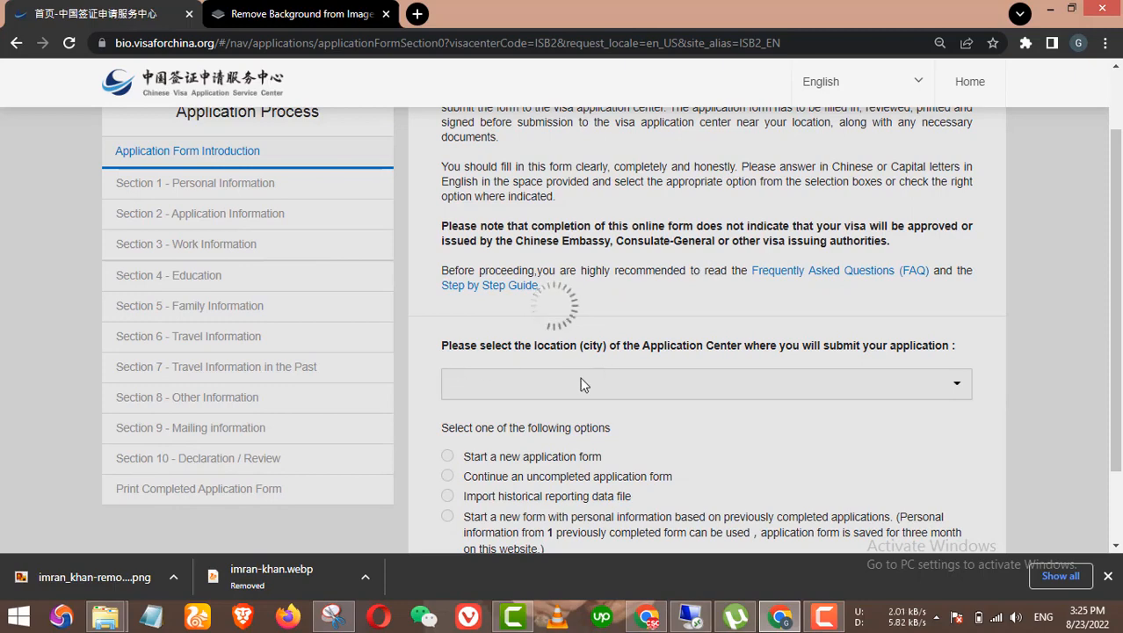
pyautogui.scroll(-1, 633, 387)
pyautogui.scroll(-1, 666, 373)
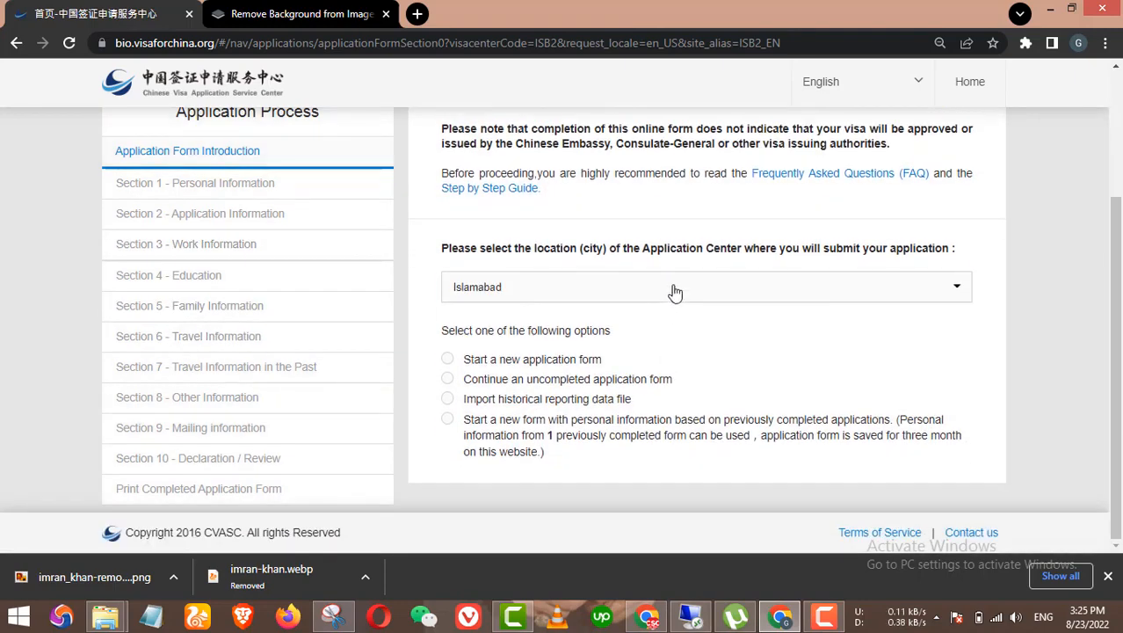
pyautogui.click(672, 286)
pyautogui.click(627, 322)
pyautogui.click(558, 295)
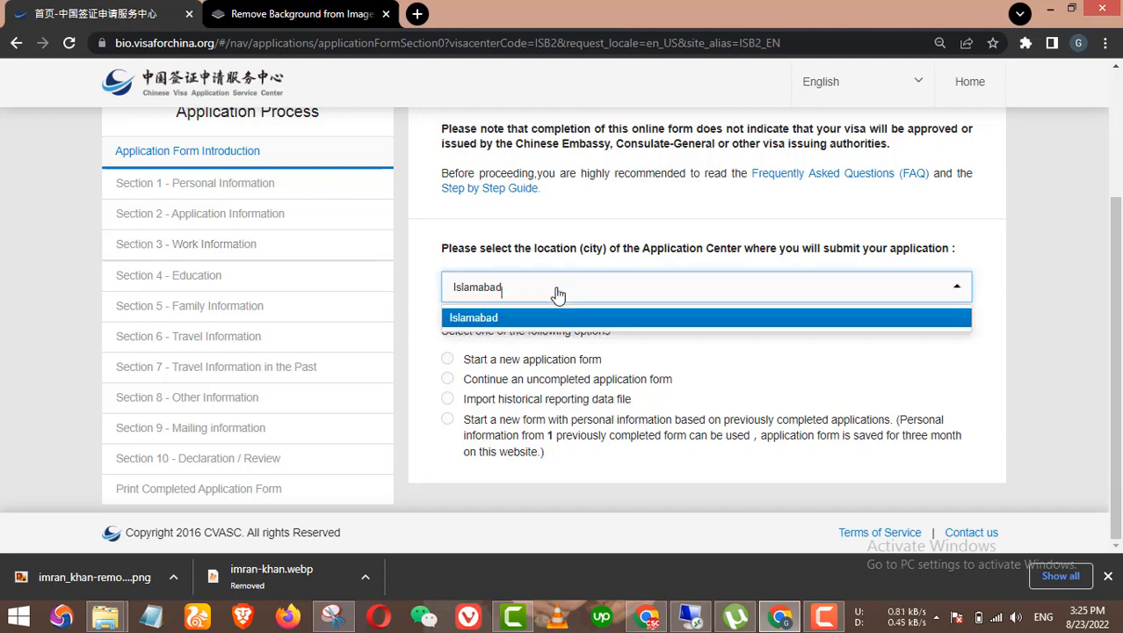
pyautogui.click(690, 367)
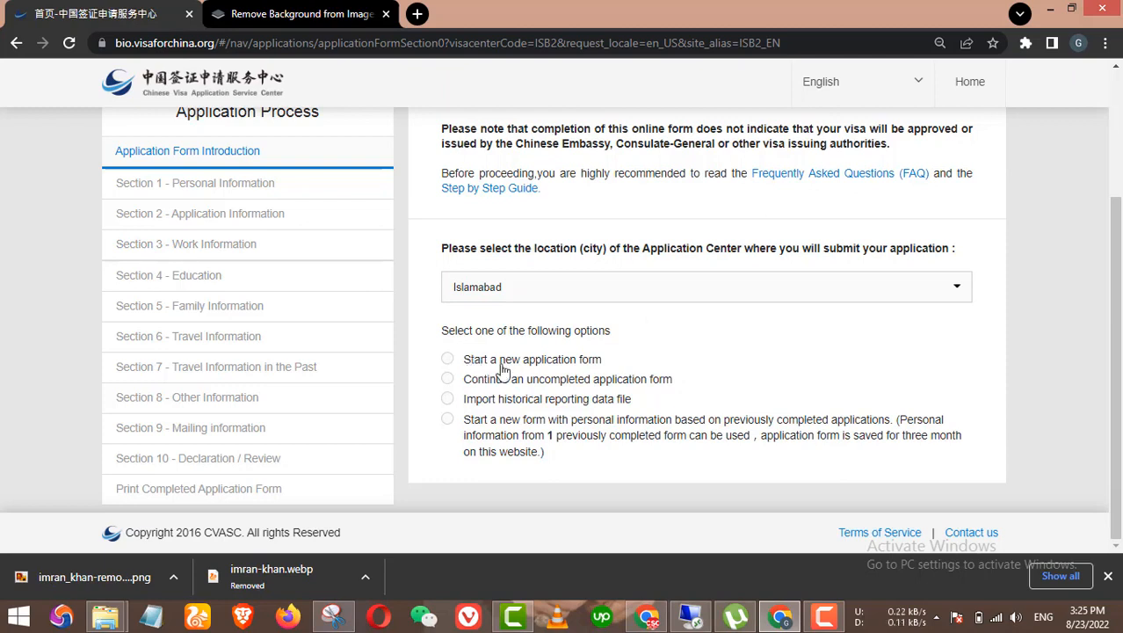
# Step: Choose 'Start a new application form' and launch the new form
pyautogui.click(504, 362)
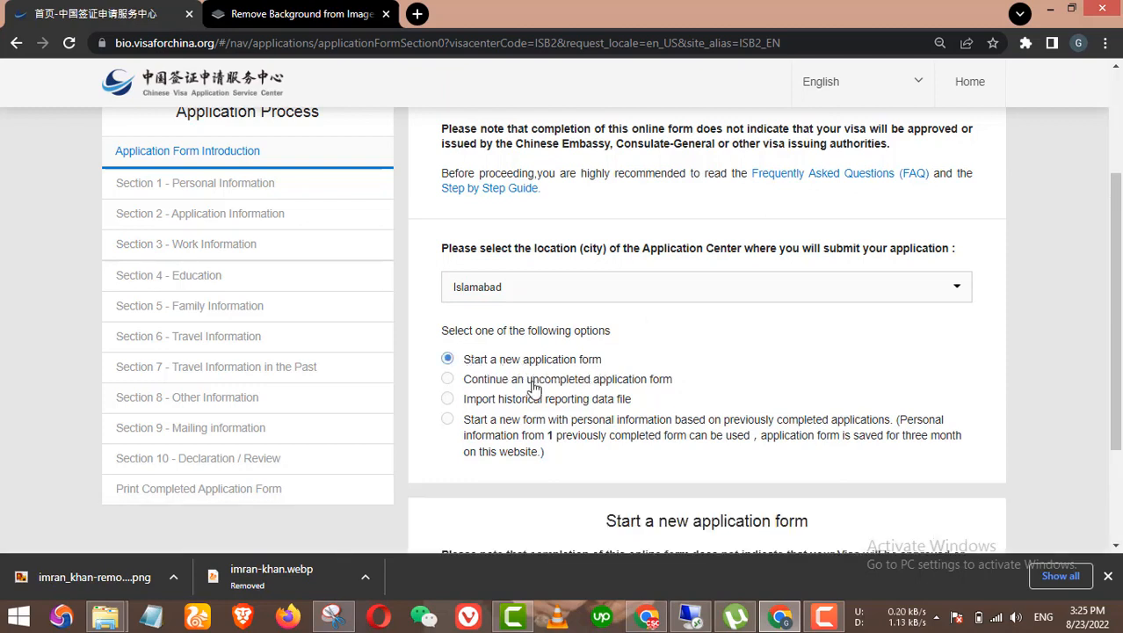
pyautogui.click(533, 385)
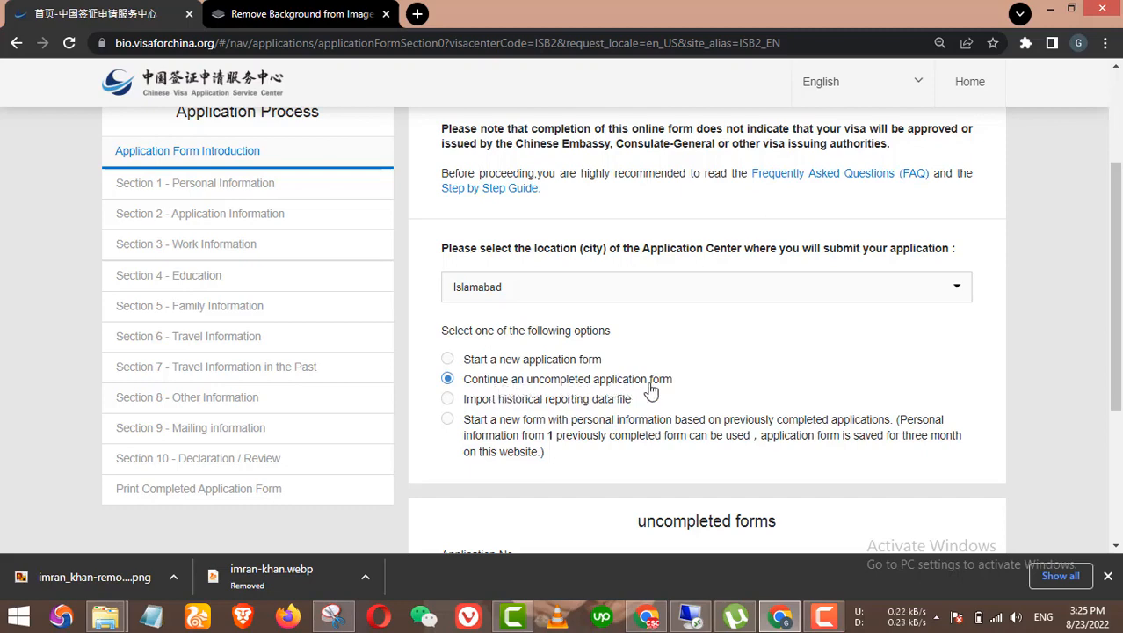
pyautogui.click(516, 360)
pyautogui.scroll(-3, 687, 378)
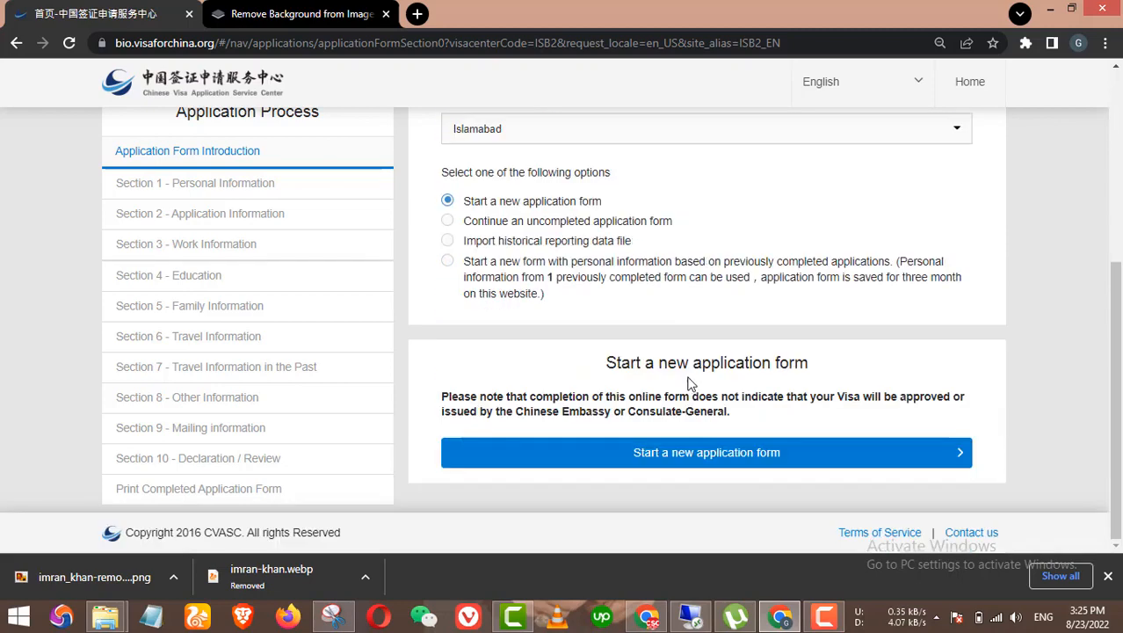
pyautogui.click(709, 452)
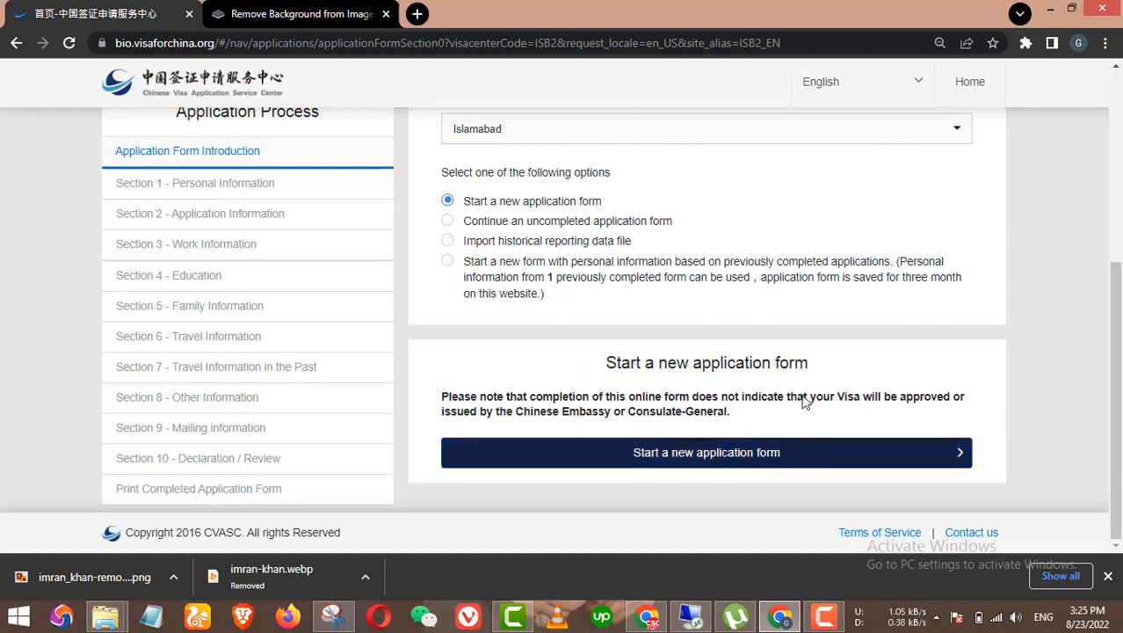
pyautogui.scroll(-1, 665, 358)
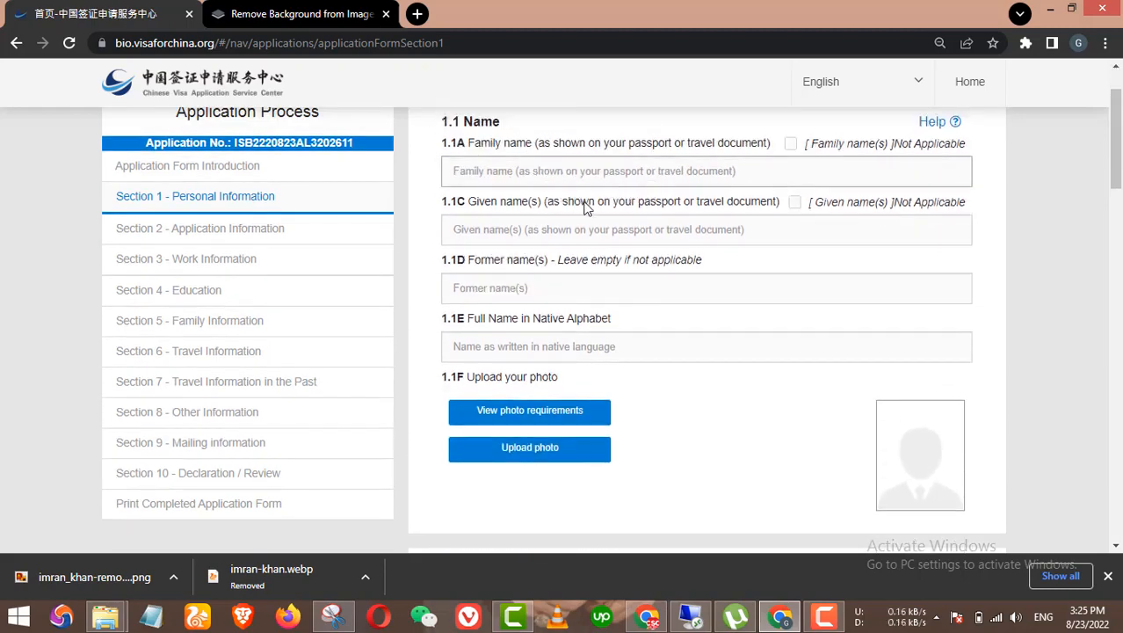
# Step: Enter the applicant's family name and given name
pyautogui.scroll(1, 538, 189)
pyautogui.click(557, 254)
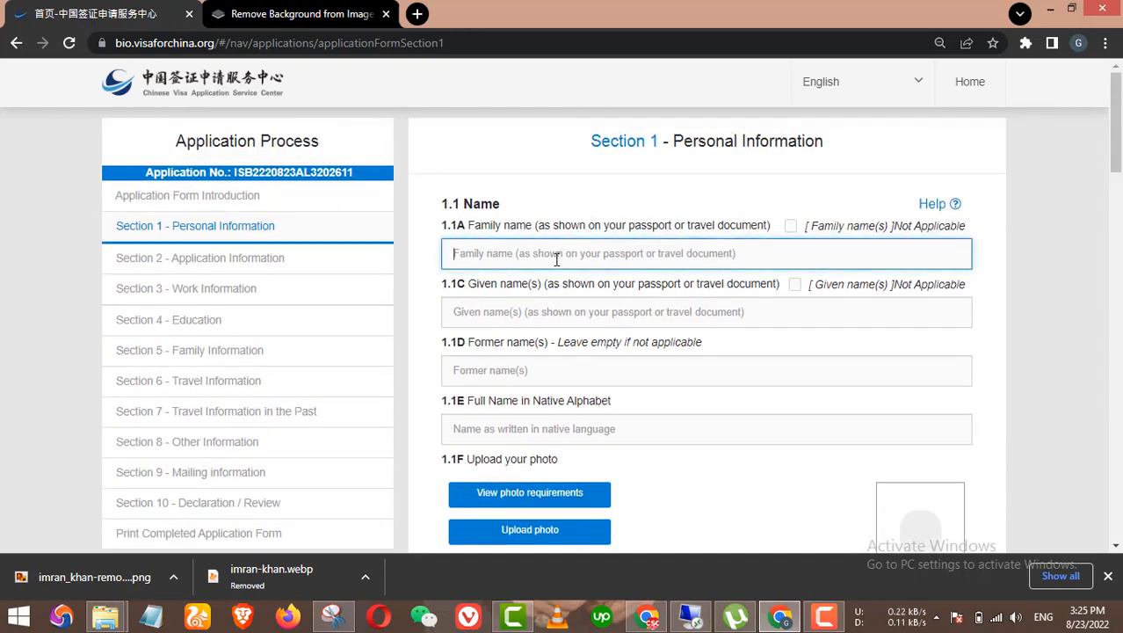
pyautogui.write('Im')
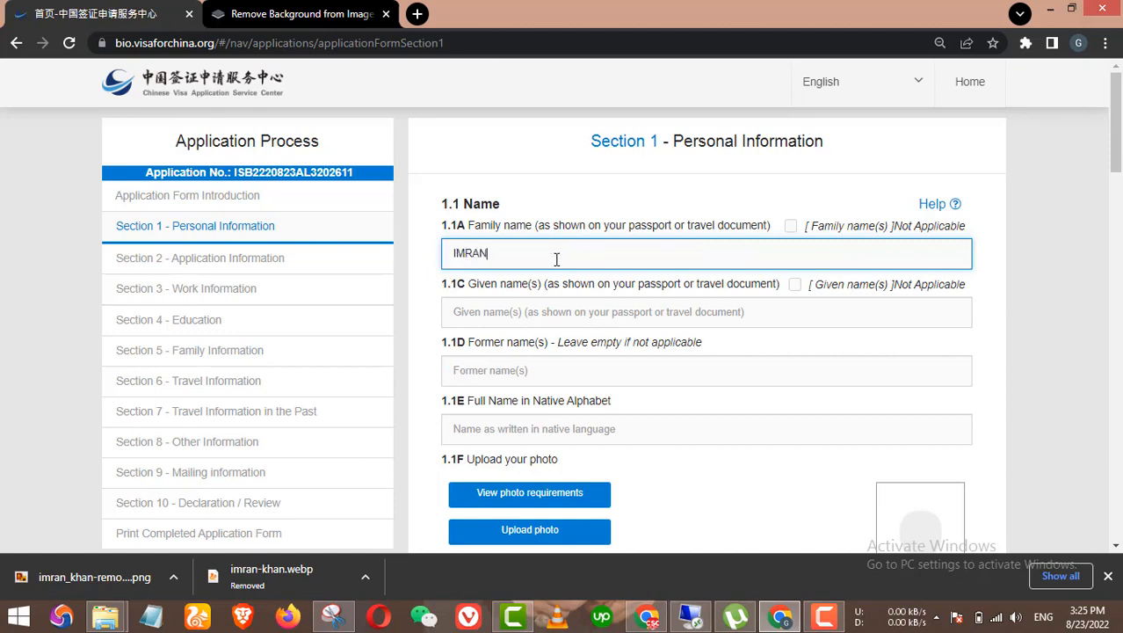
pyautogui.press('Tab')
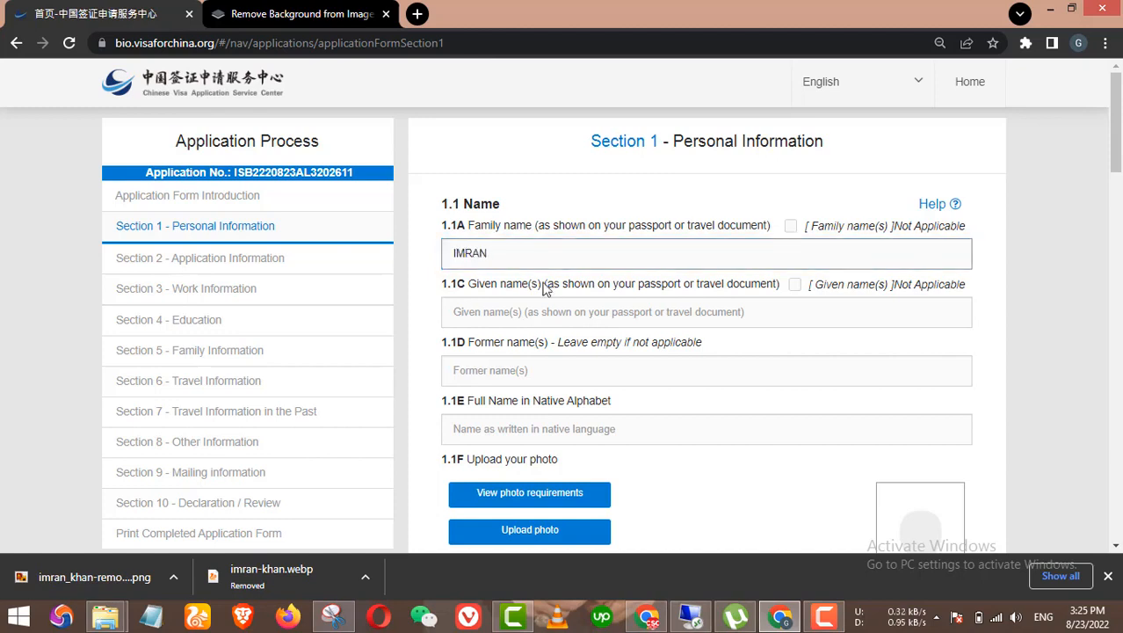
pyautogui.click(520, 318)
pyautogui.write('KHAN')
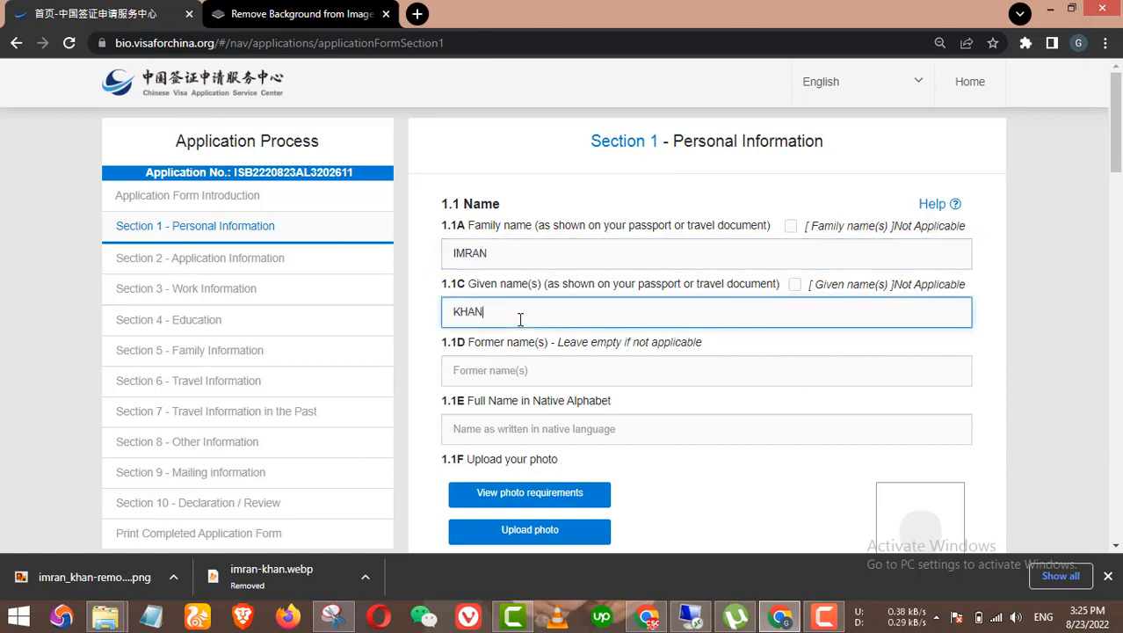
pyautogui.click(527, 370)
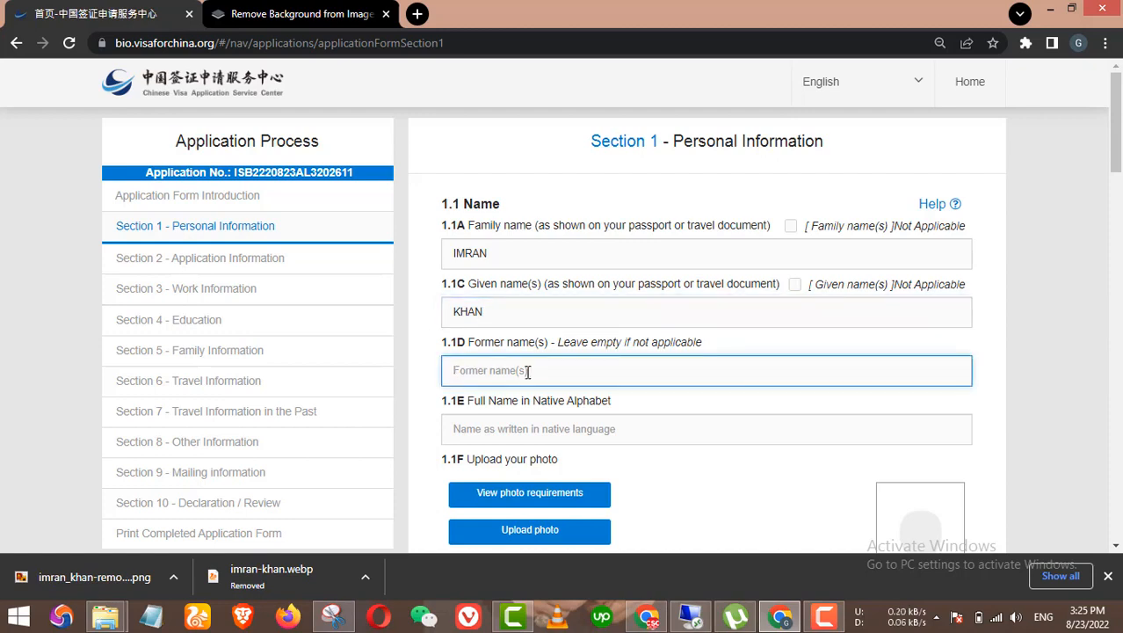
# Step: Type the applicant's full name in native alphabet, fixing a typo
pyautogui.scroll(-1, 595, 399)
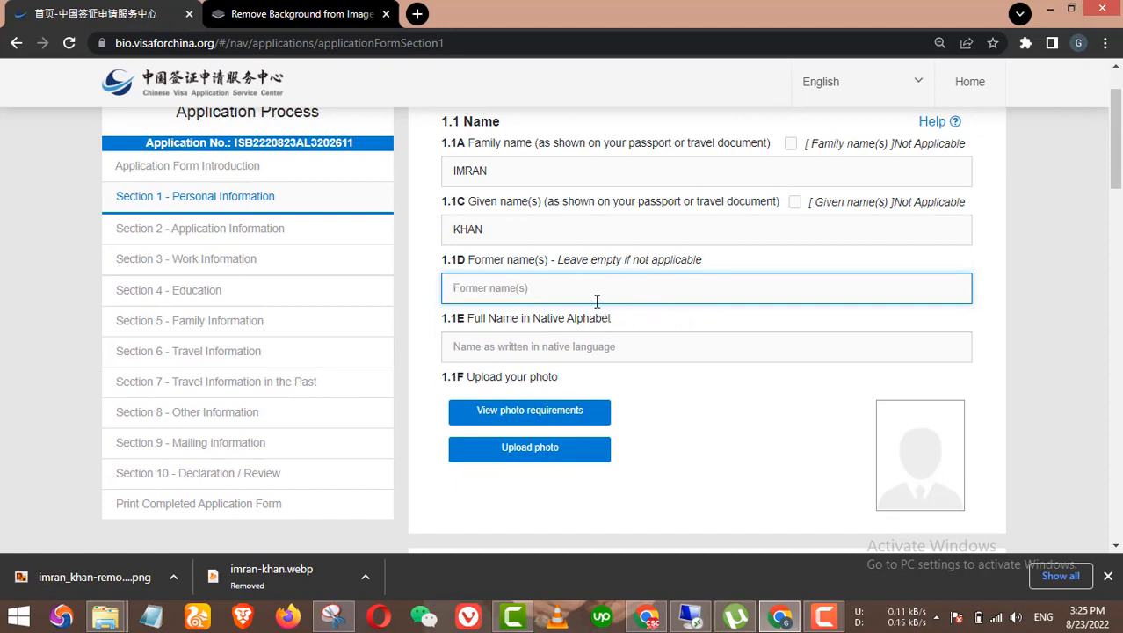
pyautogui.click(591, 348)
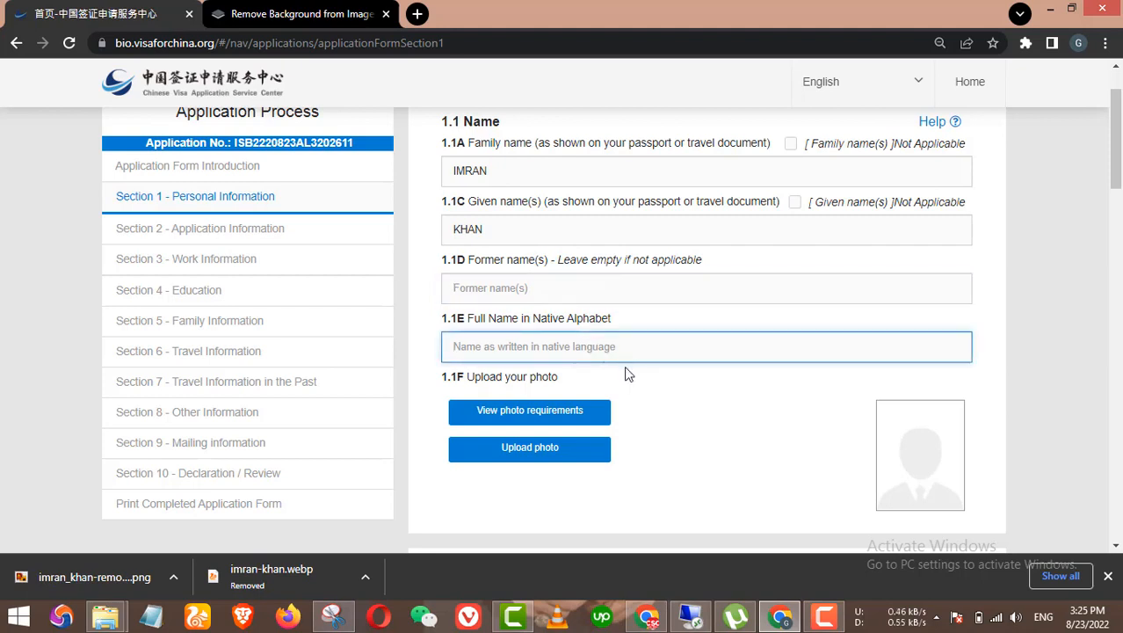
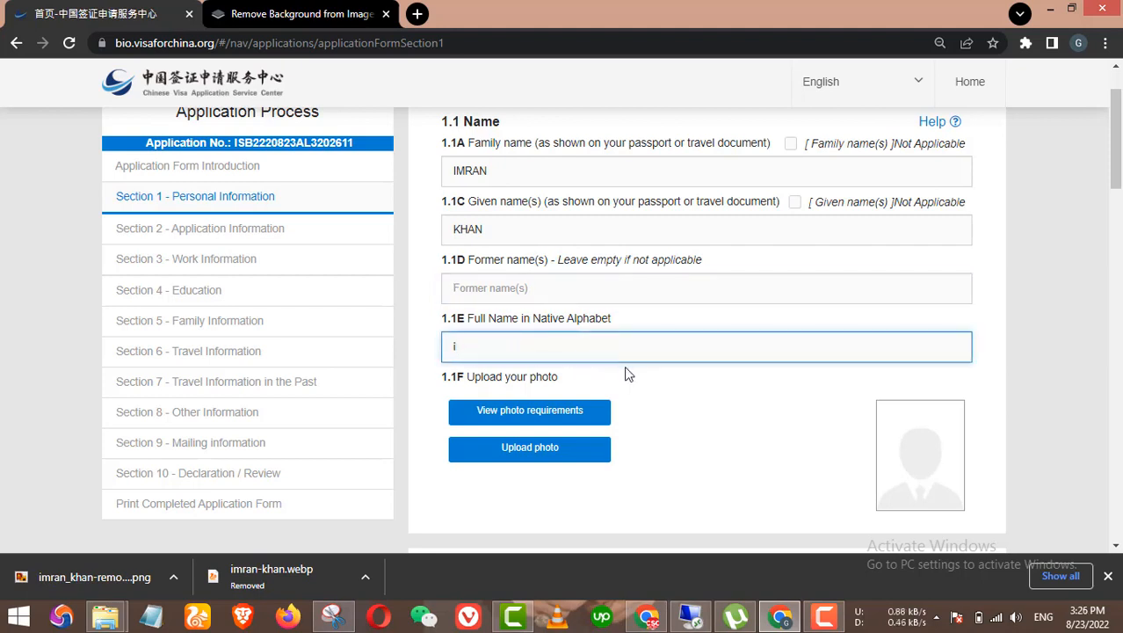
pyautogui.write('I')
pyautogui.scroll(-1, 668, 372)
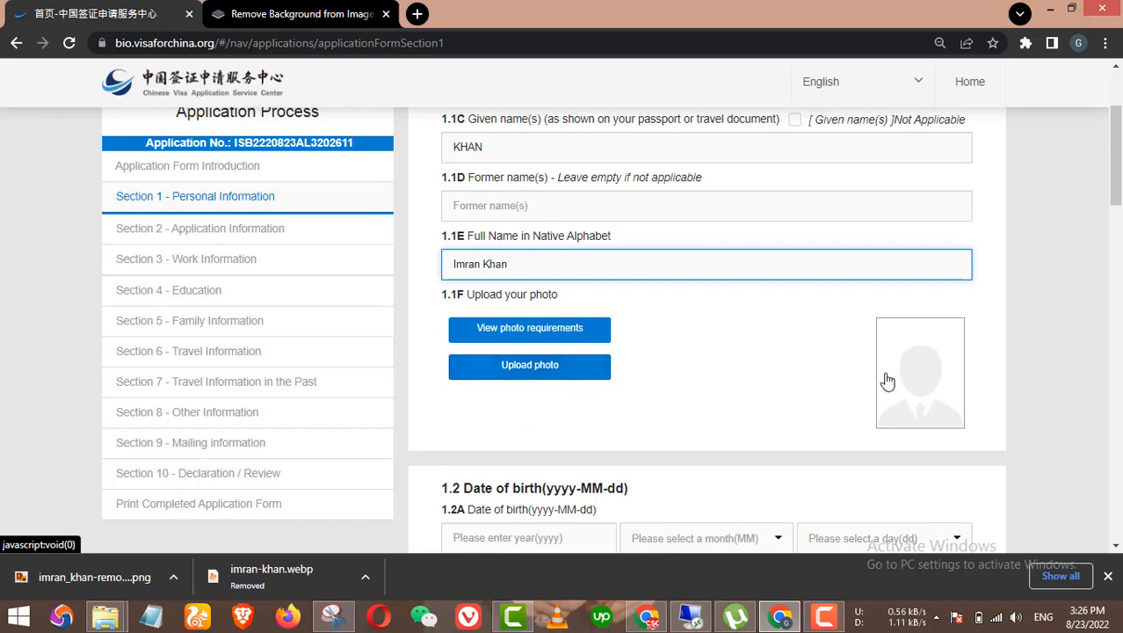
# Step: Review the 354–420 × 472–560 pixel photo requirements, then return to the Section 1 form tab
pyautogui.click(554, 332)
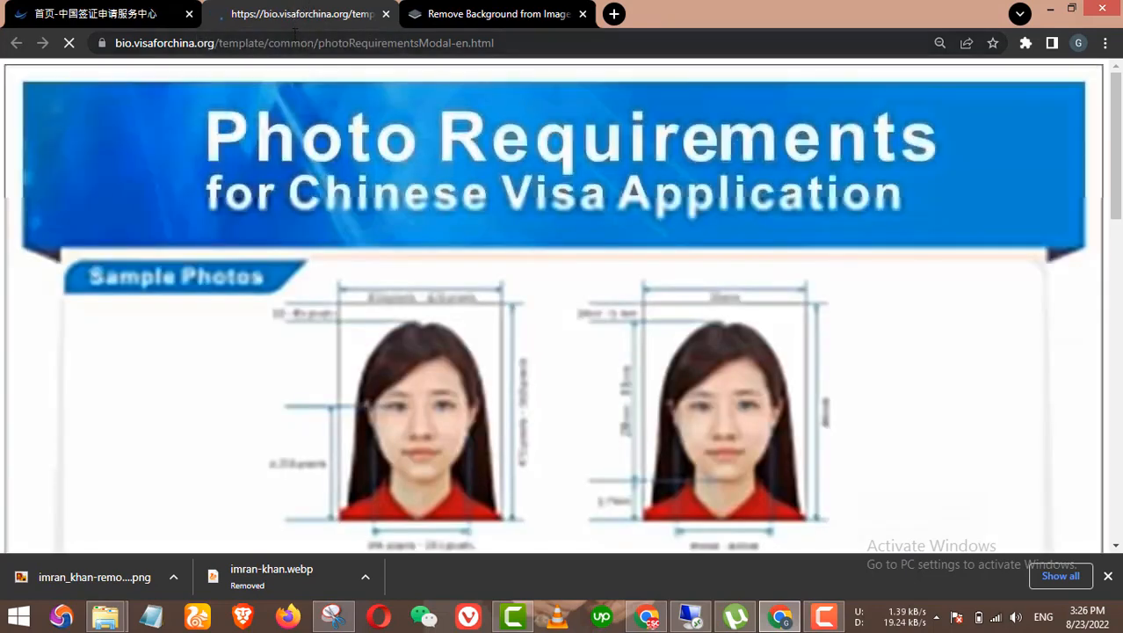
pyautogui.scroll(-4, 358, 185)
pyautogui.scroll(3, 499, 360)
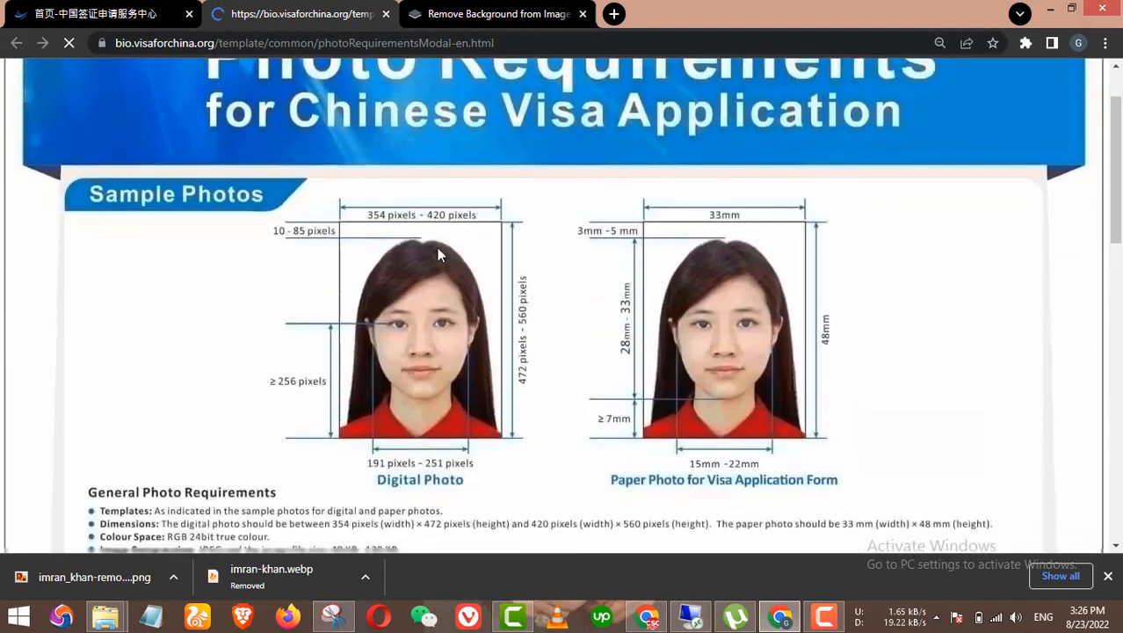
pyautogui.click(128, 12)
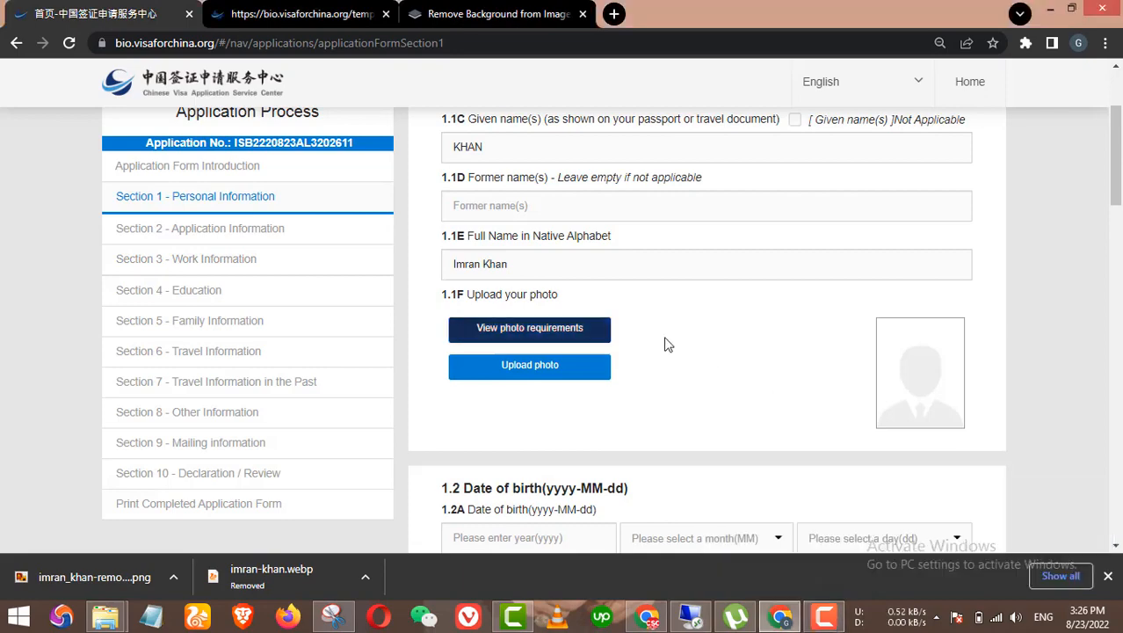
pyautogui.click(315, 16)
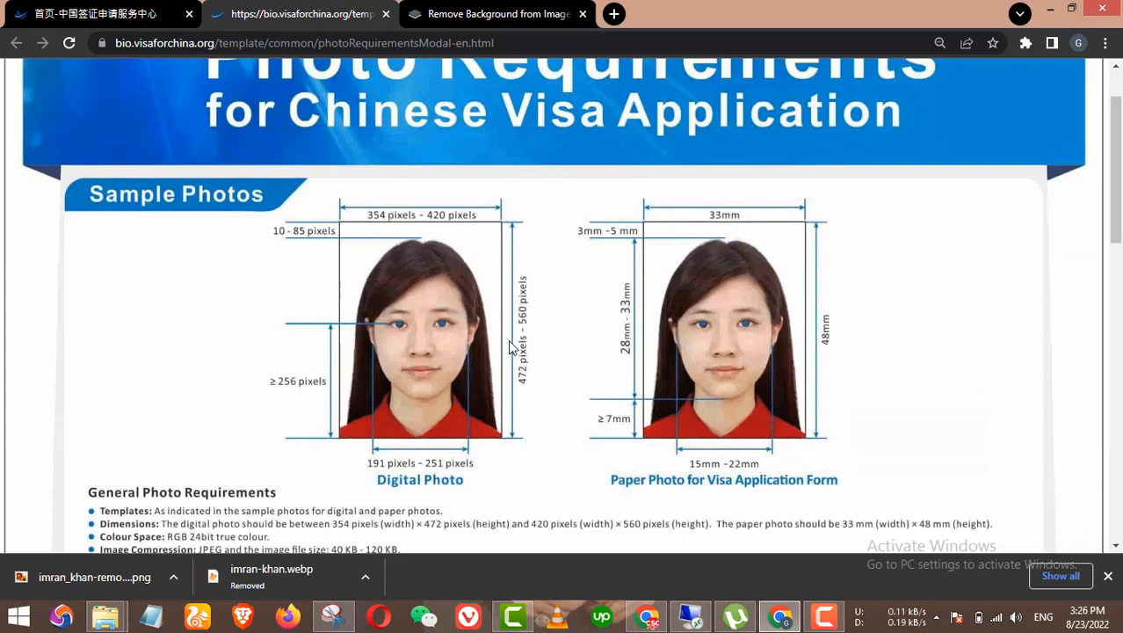
pyautogui.click(112, 11)
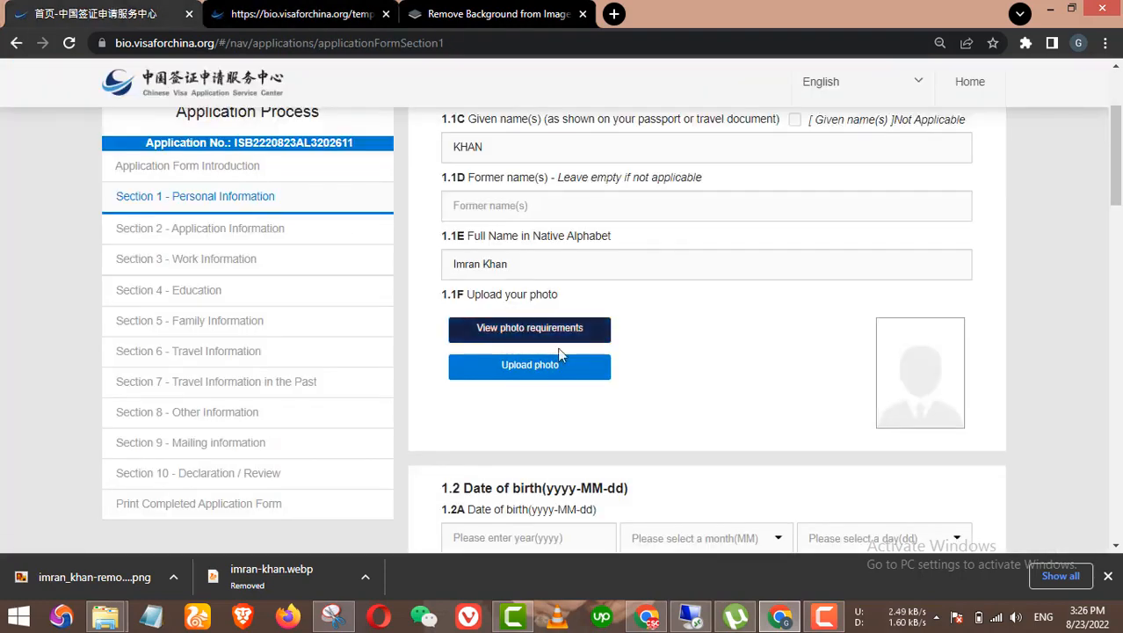
# Step: Load the IK cut-out portrait into the photo cropper, close it, and restart the photo upload
pyautogui.click(533, 367)
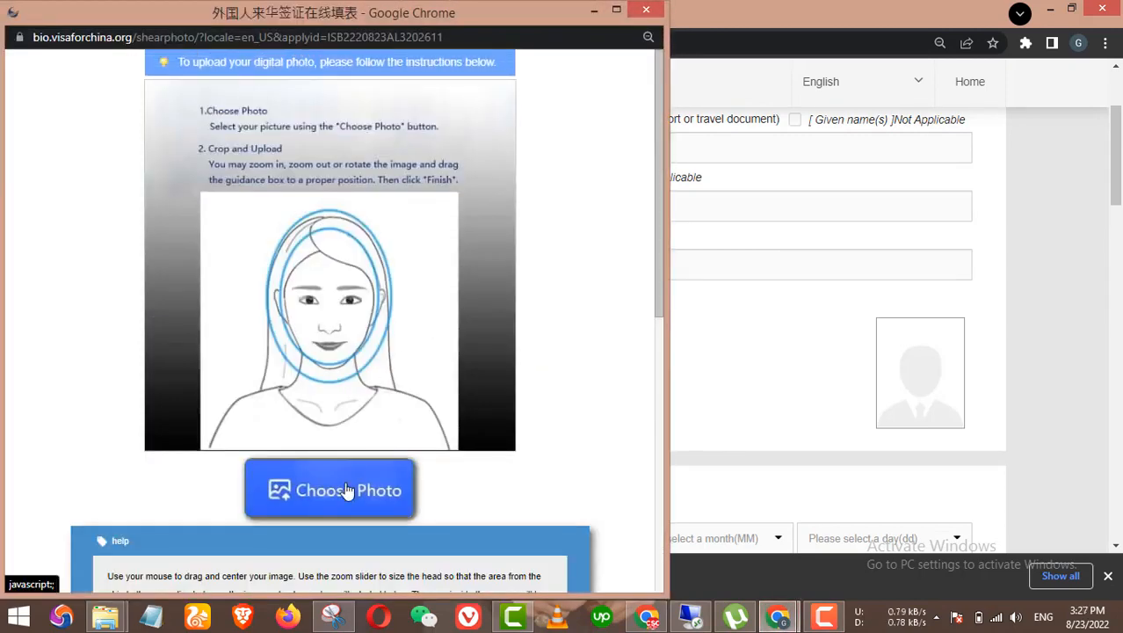
pyautogui.click(347, 491)
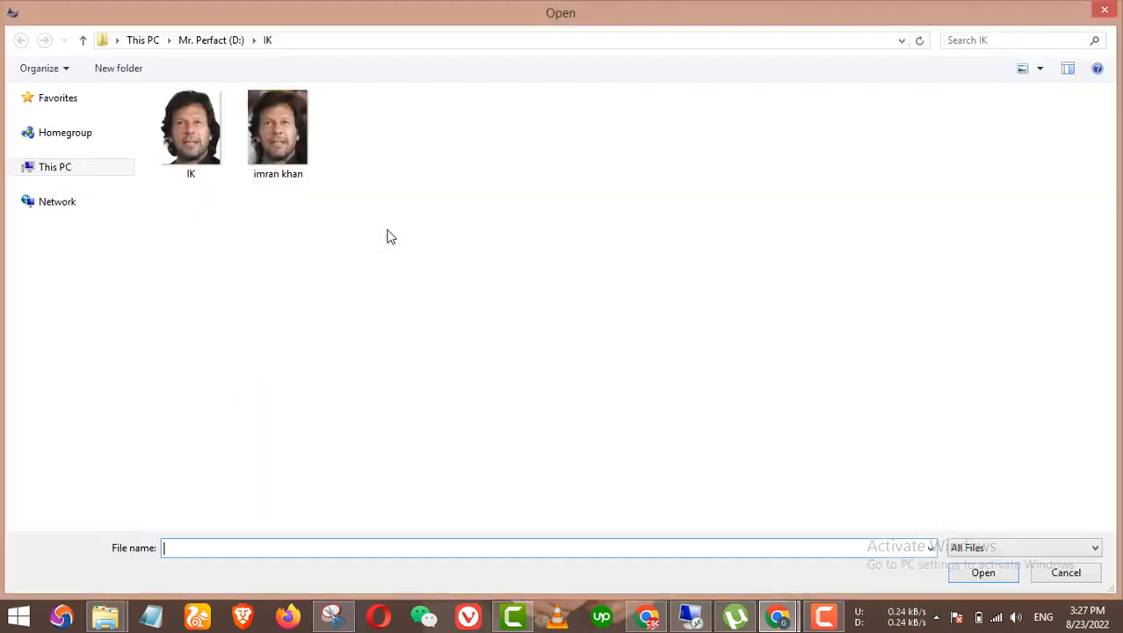
pyautogui.doubleClick(200, 136)
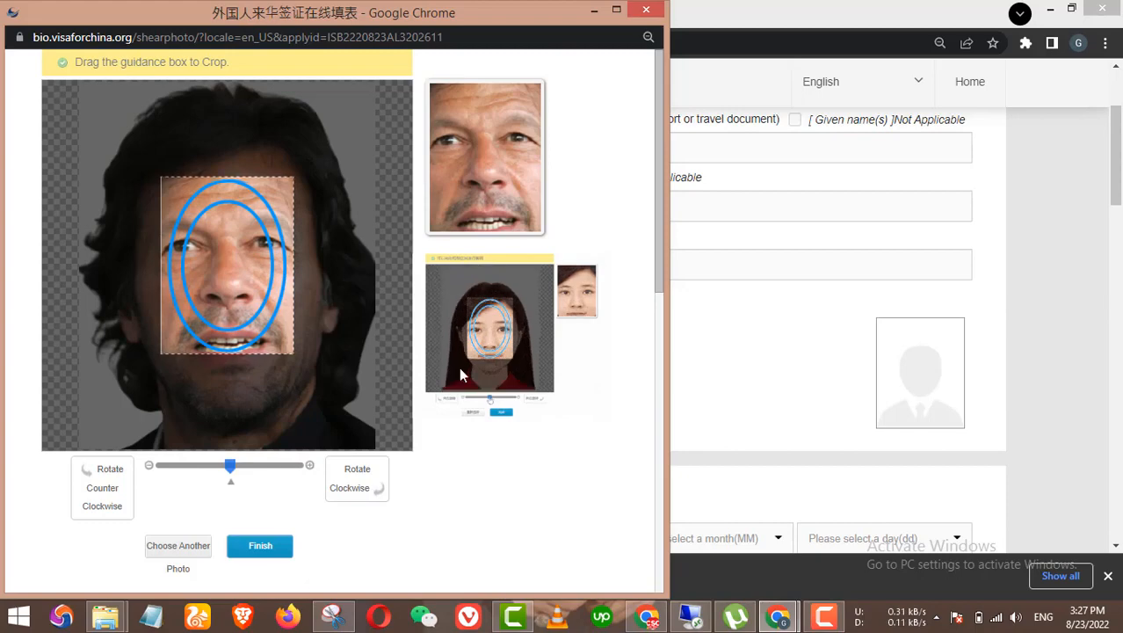
pyautogui.click(645, 14)
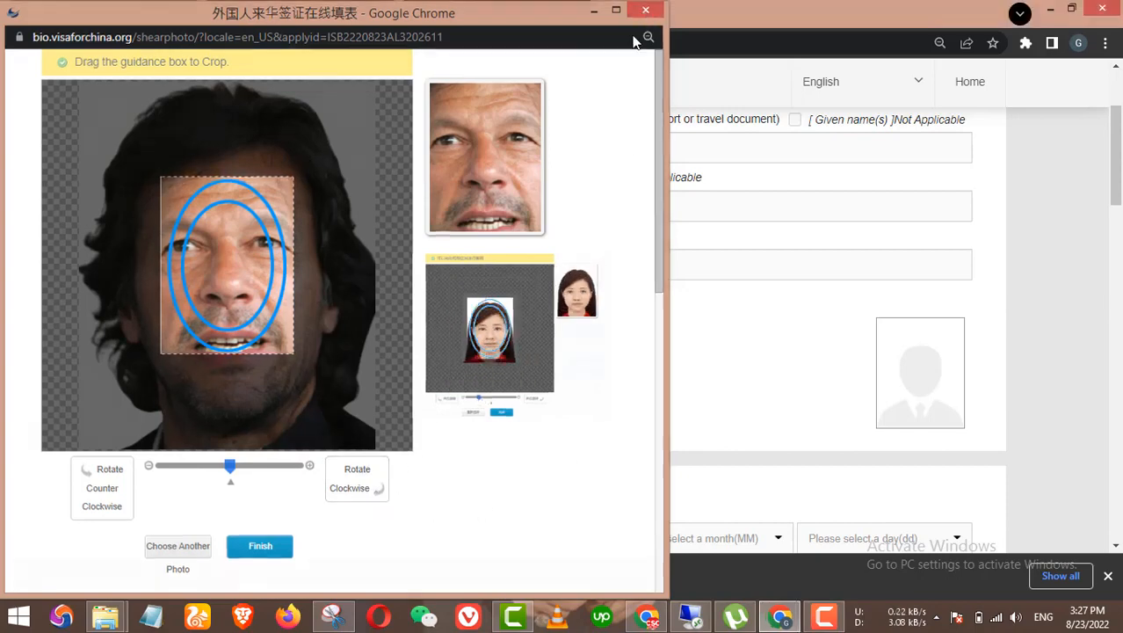
pyautogui.click(566, 382)
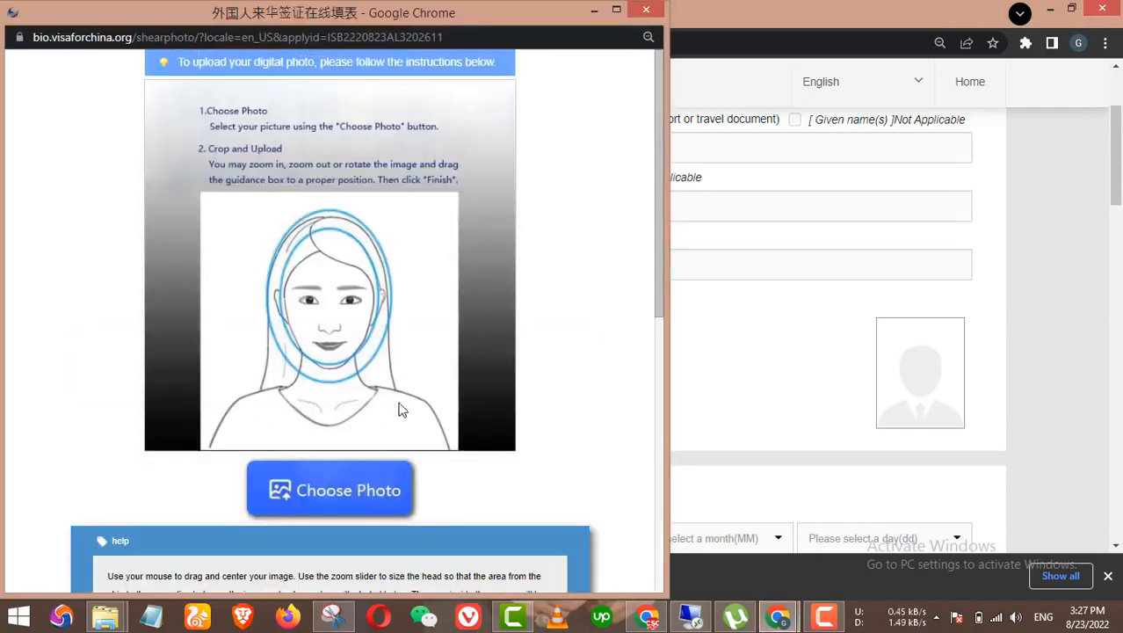
pyautogui.click(356, 490)
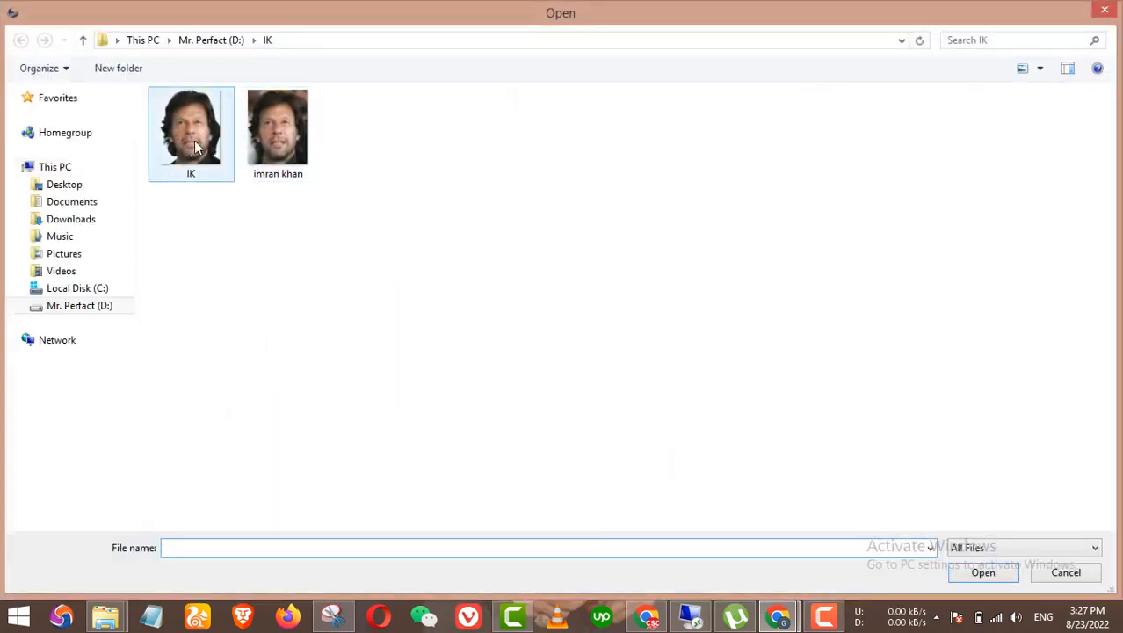
pyautogui.click(195, 146)
pyautogui.rightClick(199, 141)
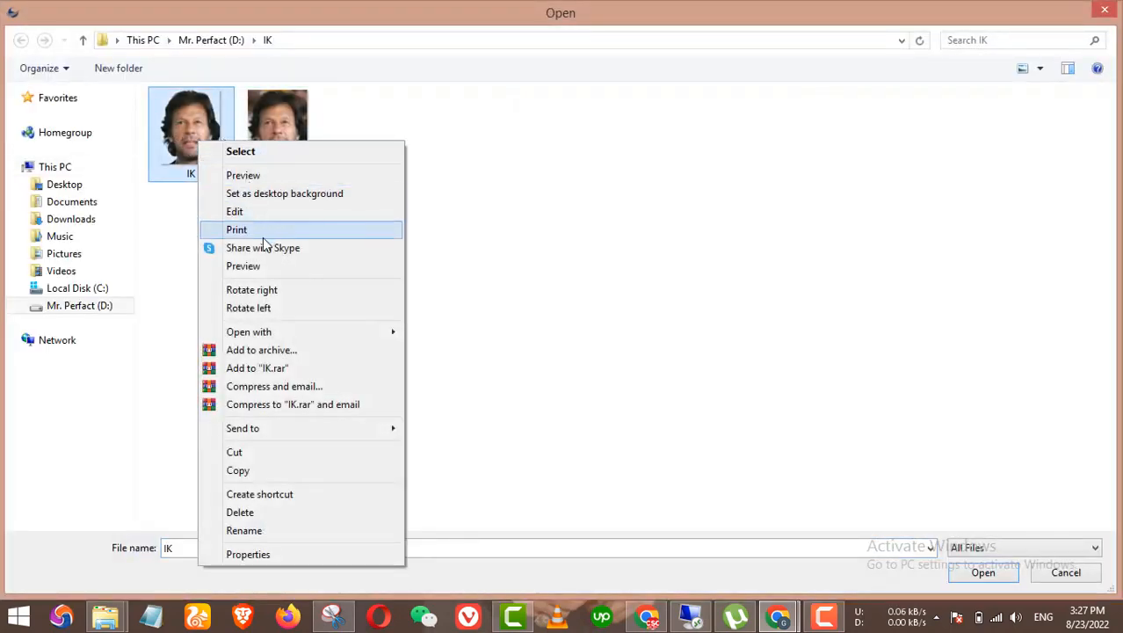
pyautogui.moveTo(296, 334)
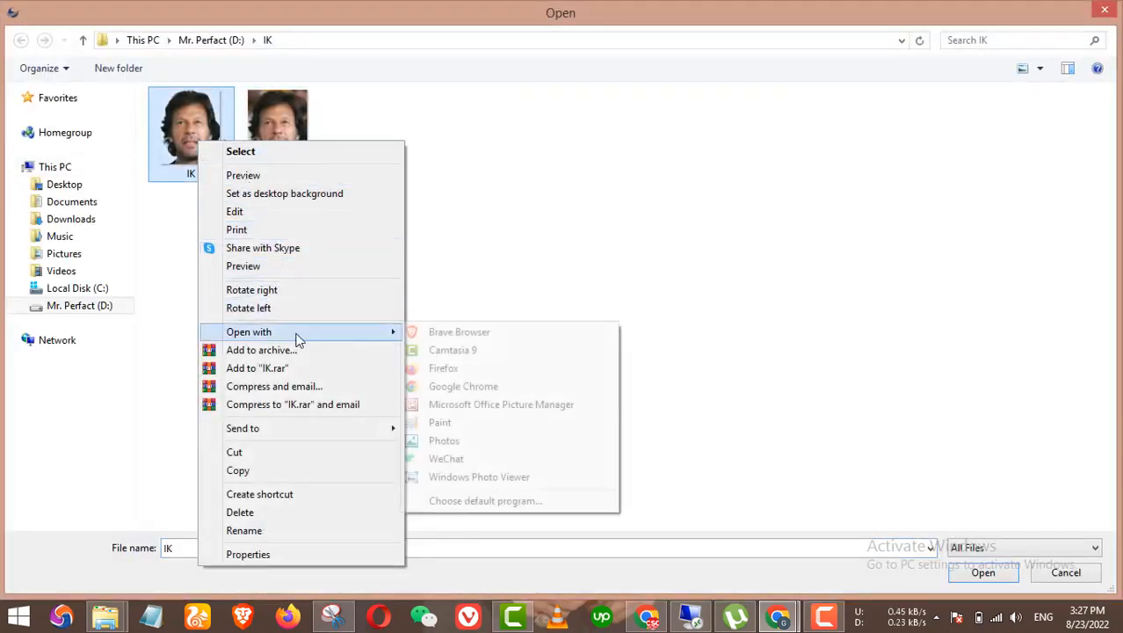
pyautogui.click(435, 423)
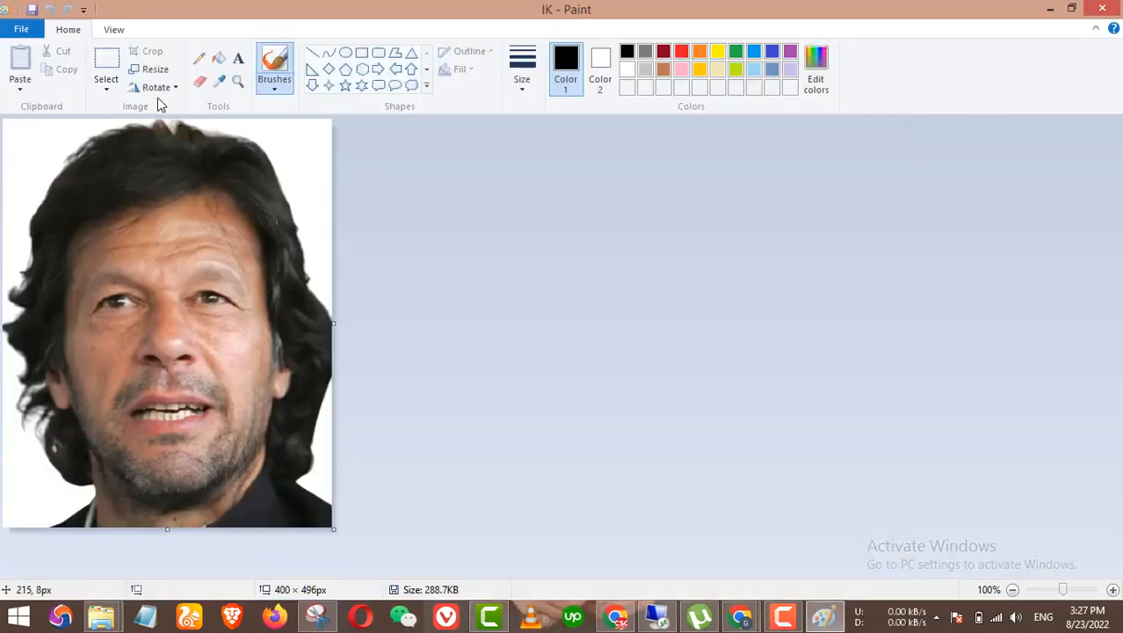
pyautogui.click(152, 69)
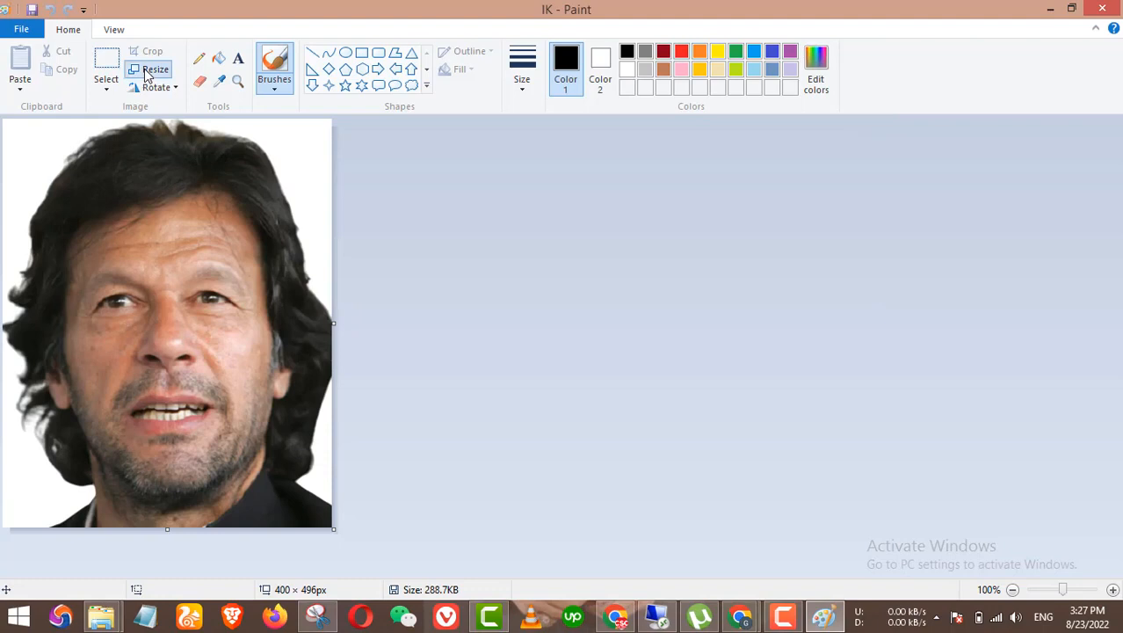
pyautogui.click(178, 130)
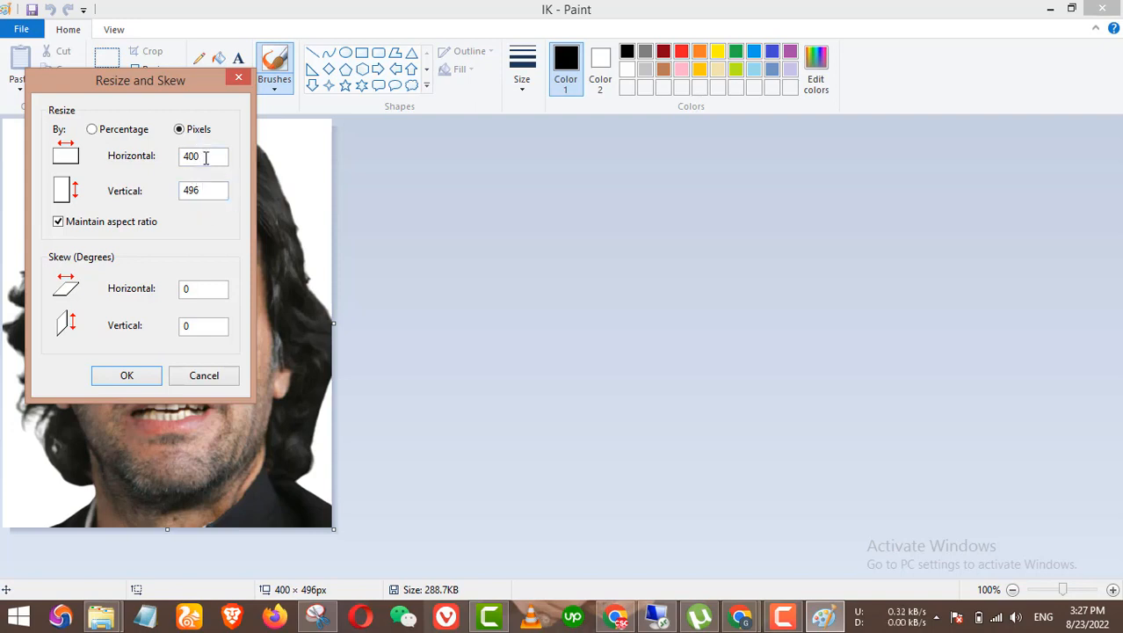
pyautogui.moveTo(182, 156); pyautogui.dragTo(185, 165)
pyautogui.click(202, 161)
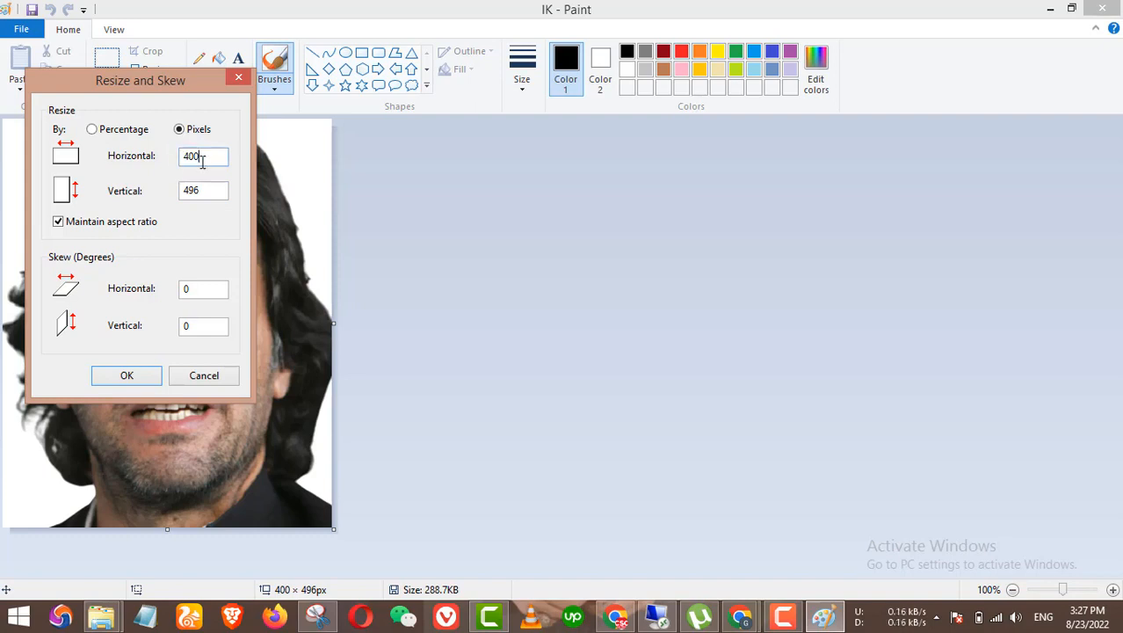
pyautogui.click(124, 380)
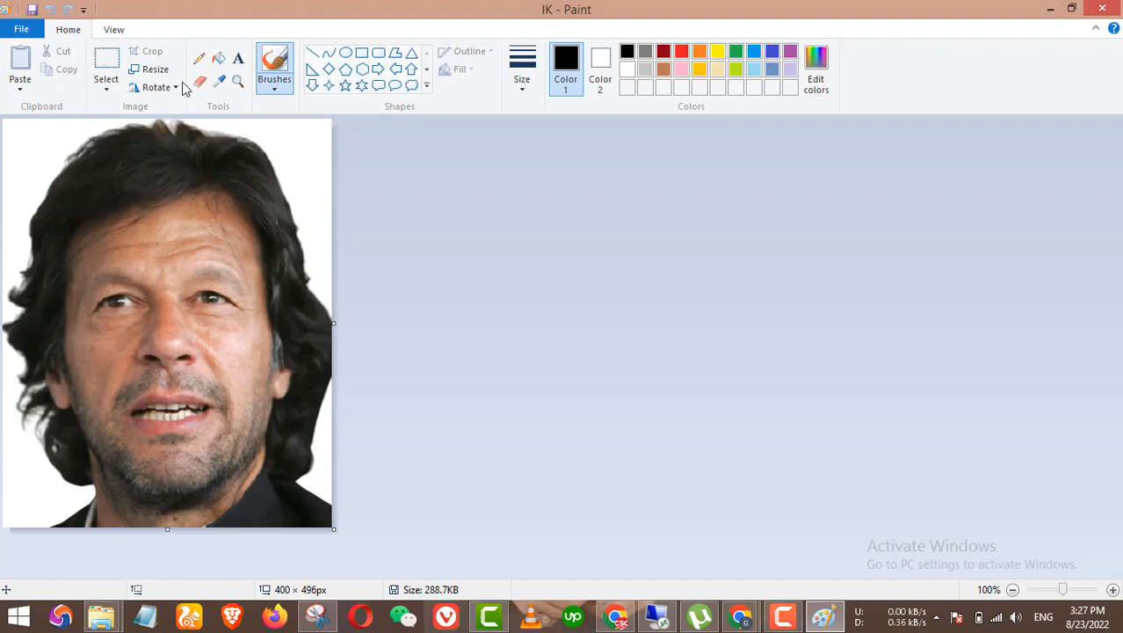
pyautogui.click(155, 70)
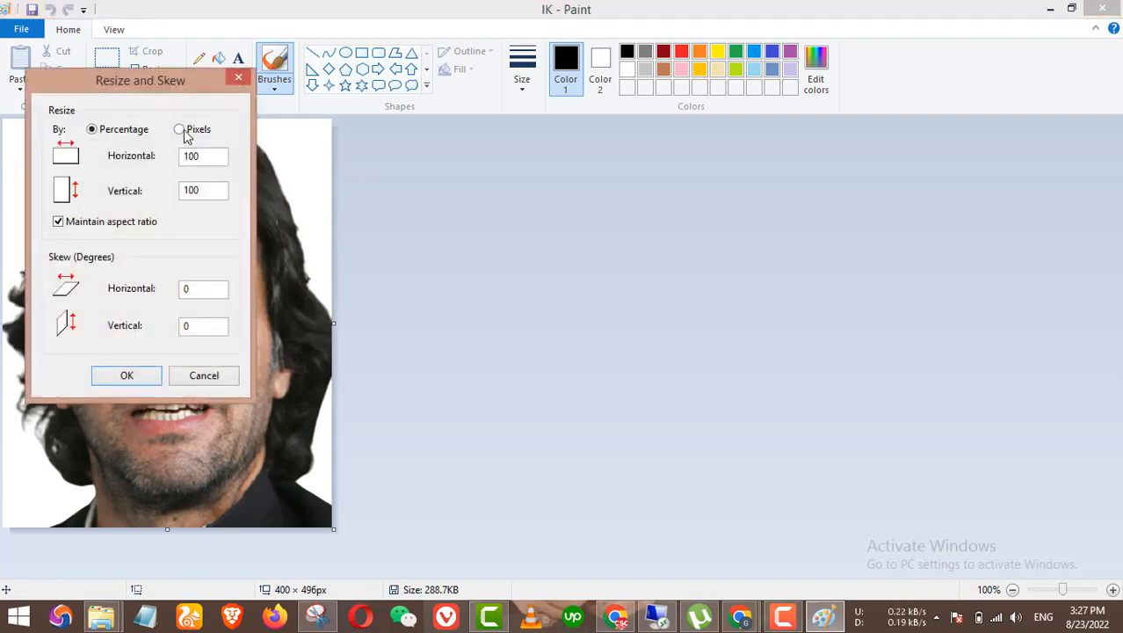
pyautogui.click(181, 130)
pyautogui.click(139, 376)
pyautogui.hotkey('ctrl', 'o')
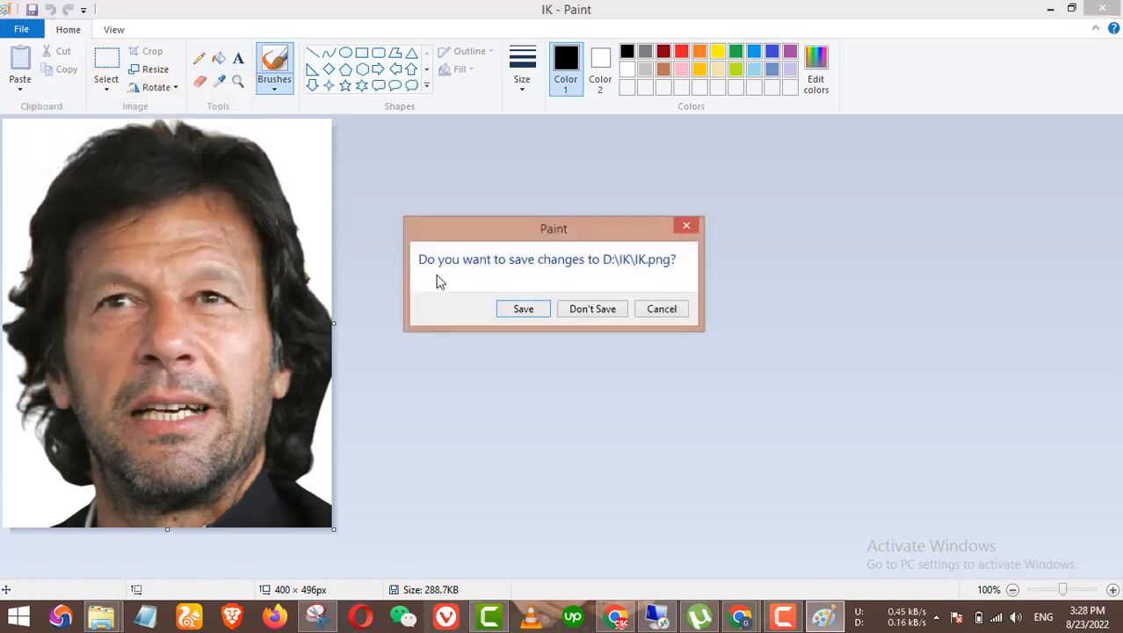
pyautogui.click(587, 309)
pyautogui.click(252, 232)
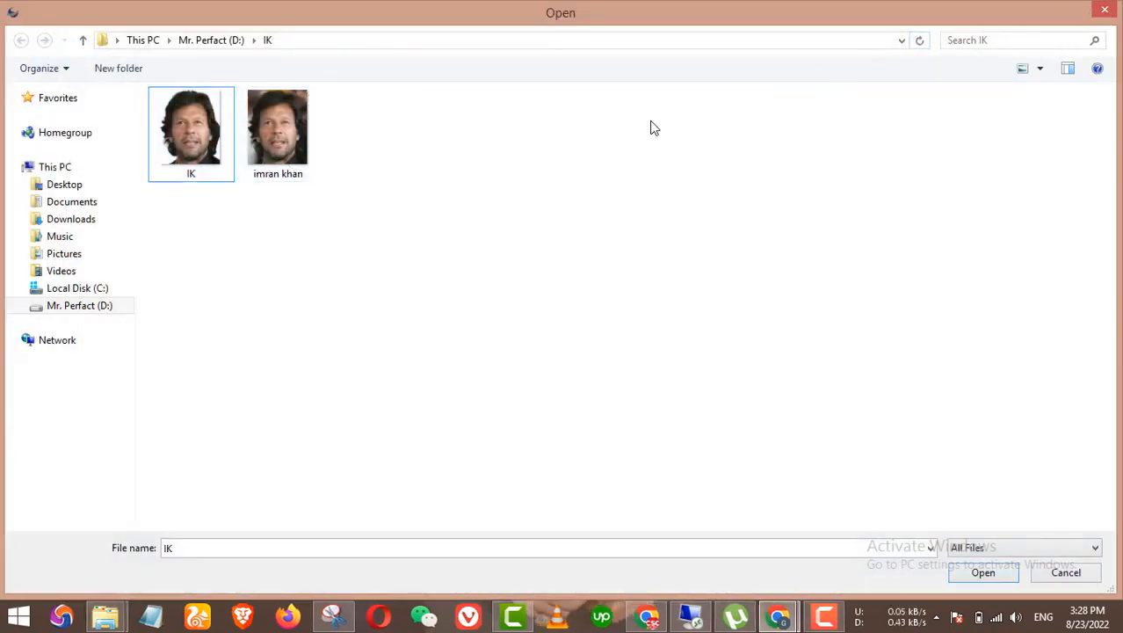
# Step: Upload the IK portrait, shrink it to fit the head guide, and finish so it's marked Photo qualified
pyautogui.click(209, 168)
pyautogui.doubleClick(192, 145)
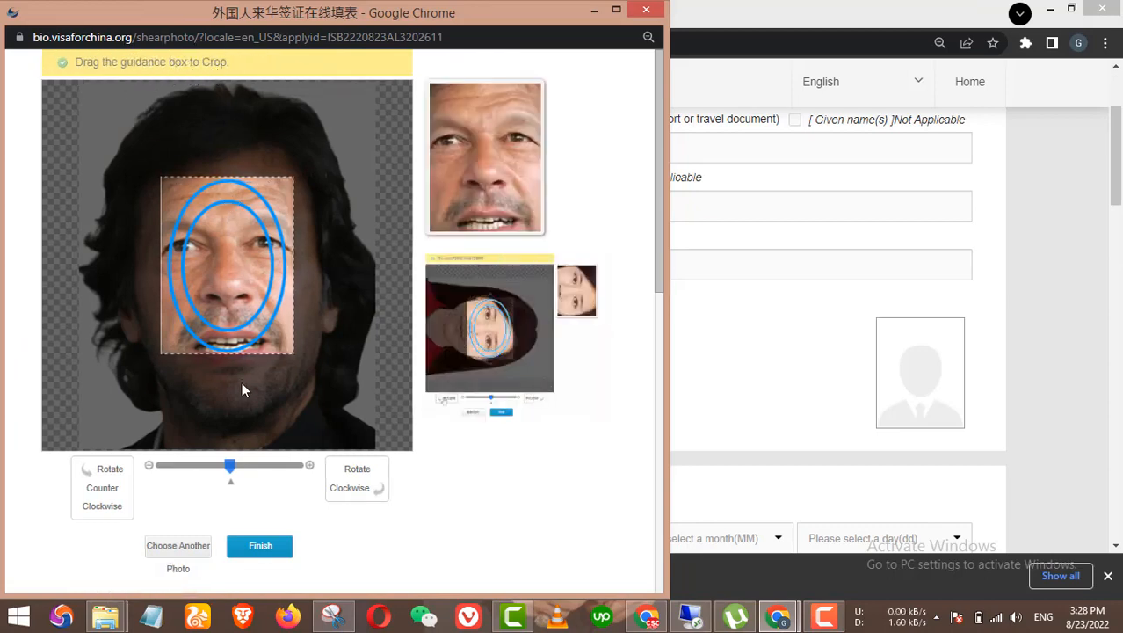
pyautogui.moveTo(231, 466); pyautogui.dragTo(192, 465)
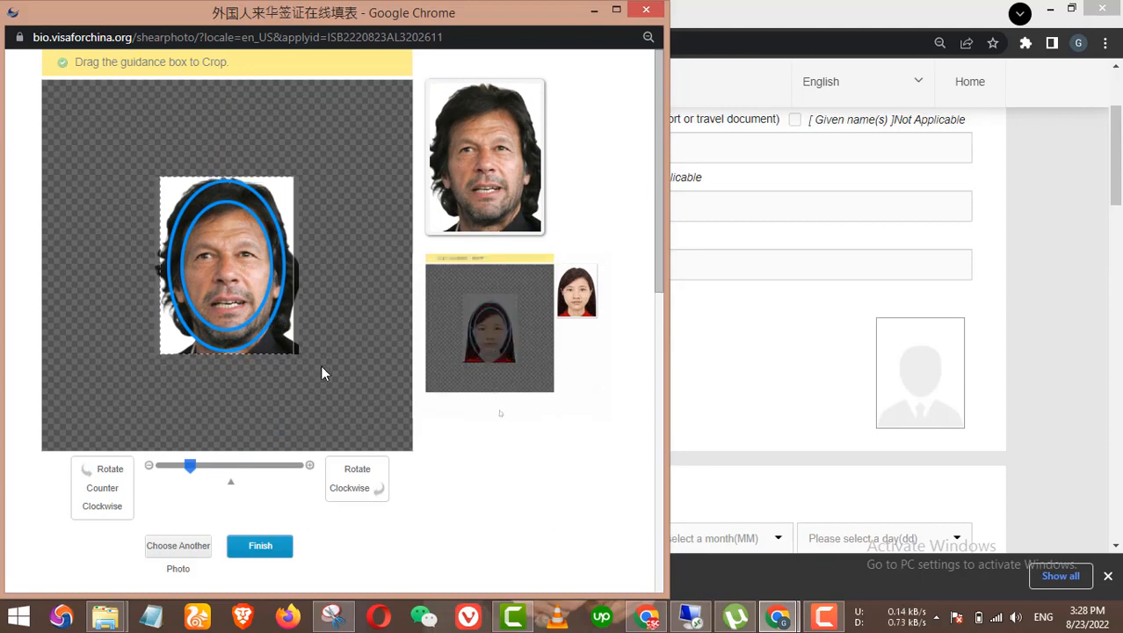
pyautogui.click(259, 546)
pyautogui.scroll(-3, 368, 477)
pyautogui.scroll(3, 432, 447)
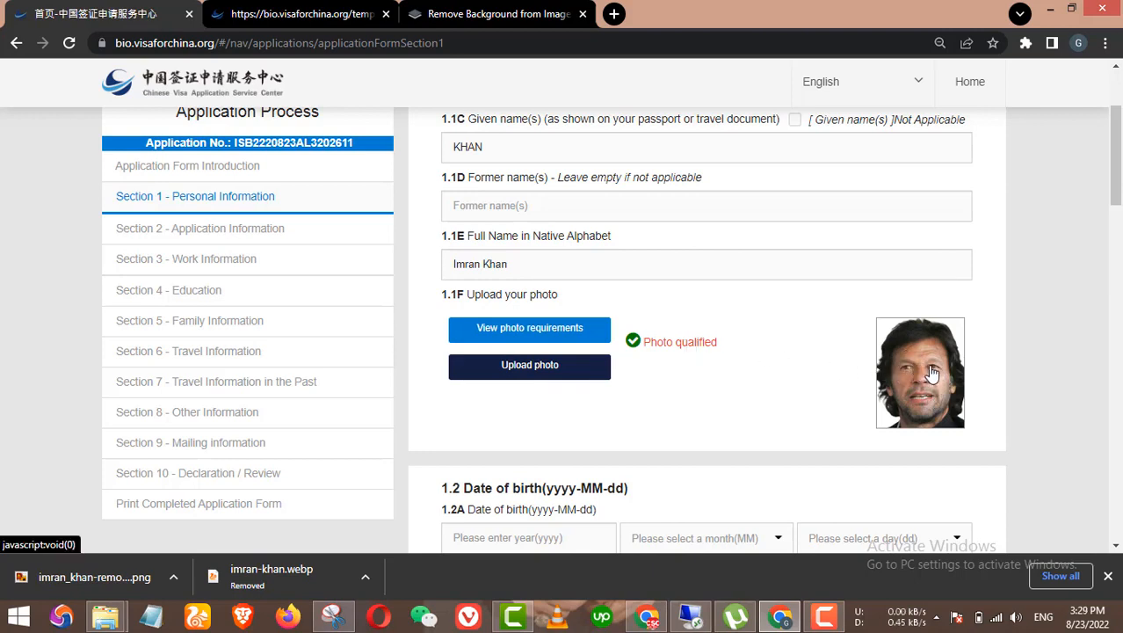
pyautogui.click(311, 12)
# Step: Open the remove.bg site from the search results
pyautogui.click(499, 12)
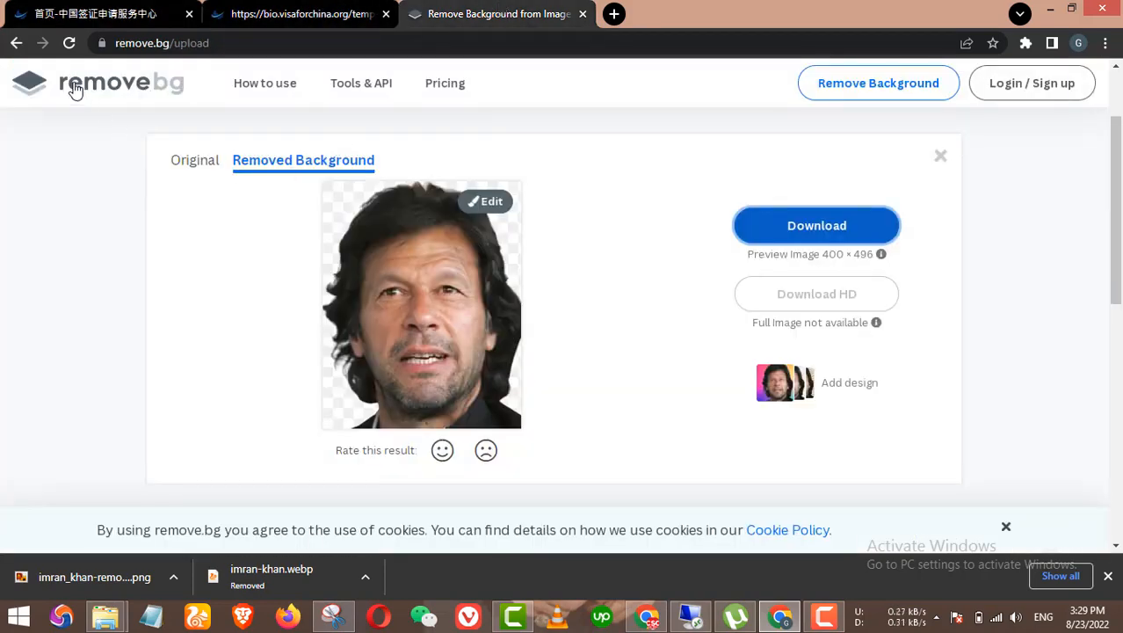
pyautogui.click(16, 42)
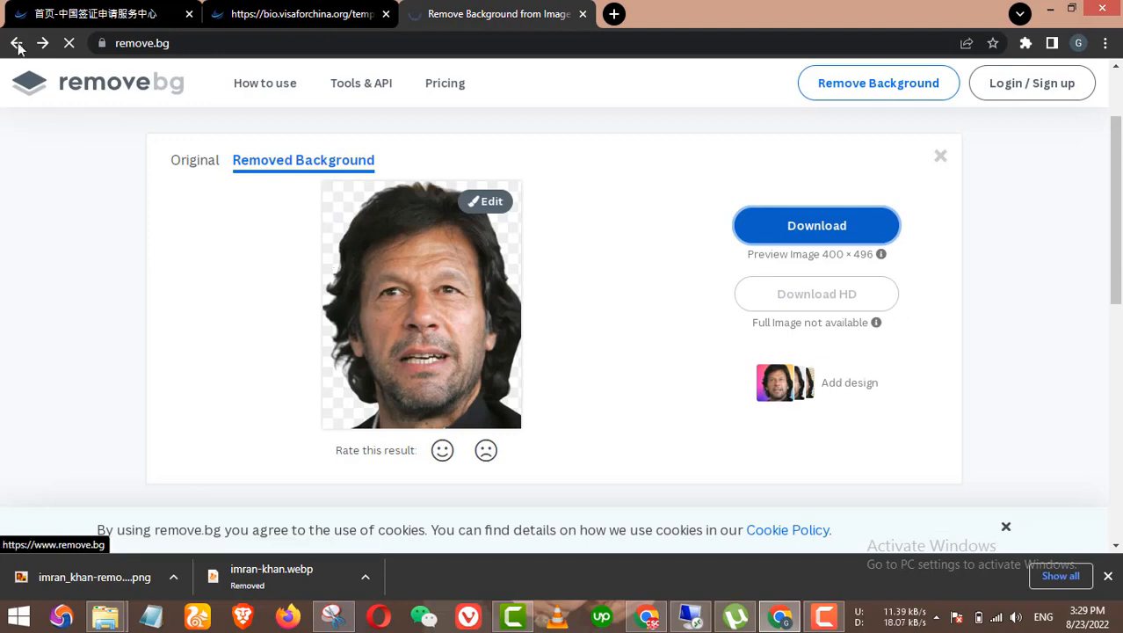
pyautogui.click(16, 43)
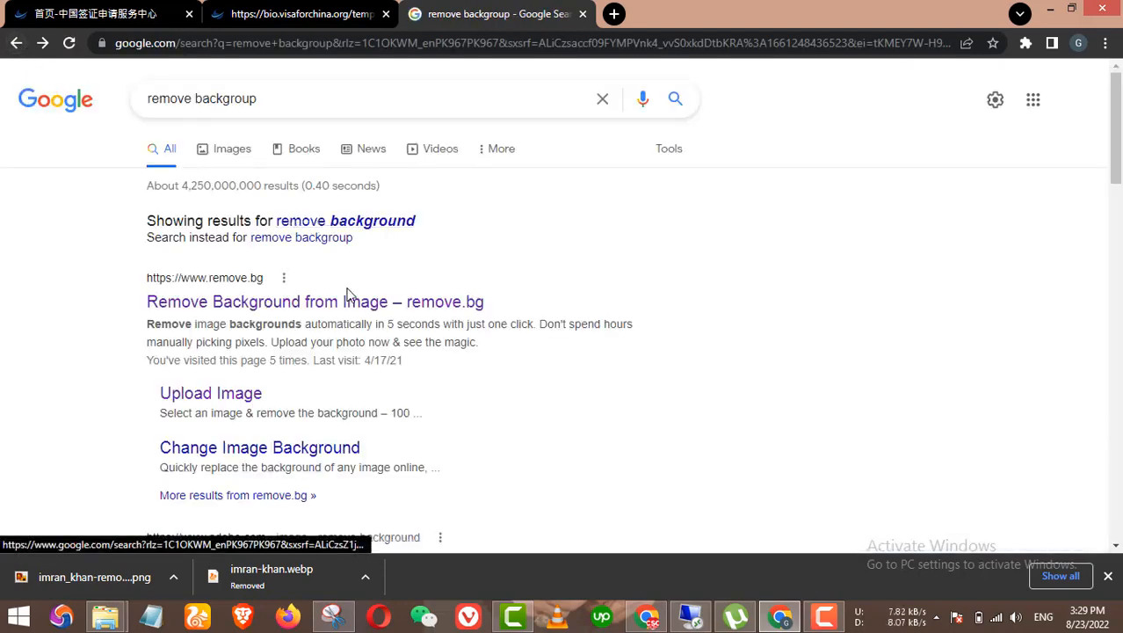
pyautogui.click(283, 300)
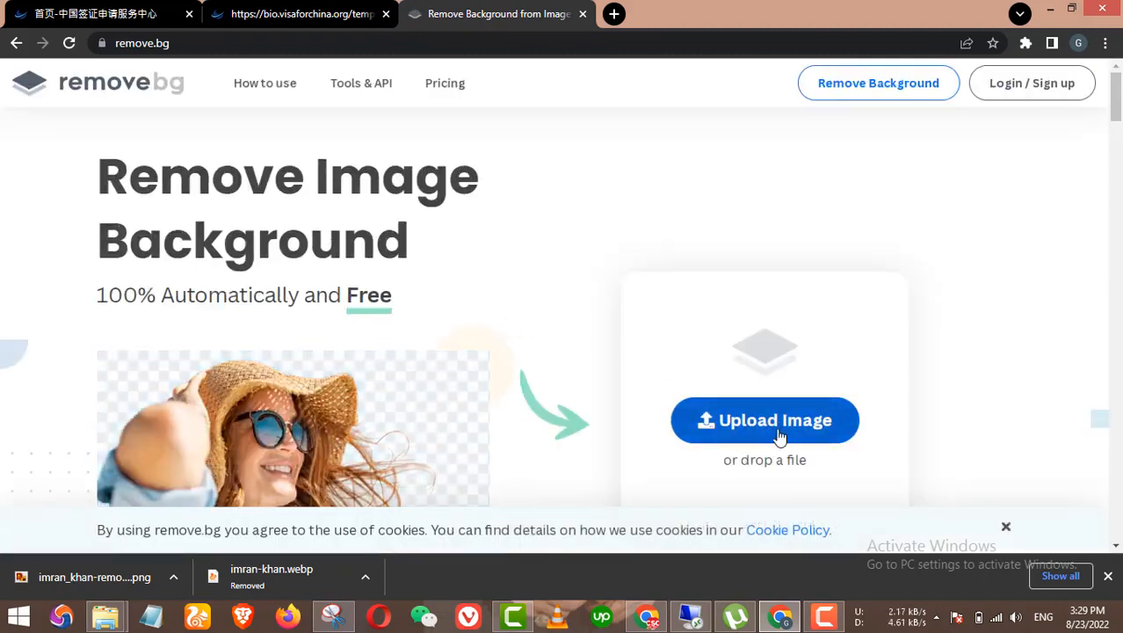
# Step: Remove the background from the original portrait, then download and open the 400 × 496 result
pyautogui.click(777, 422)
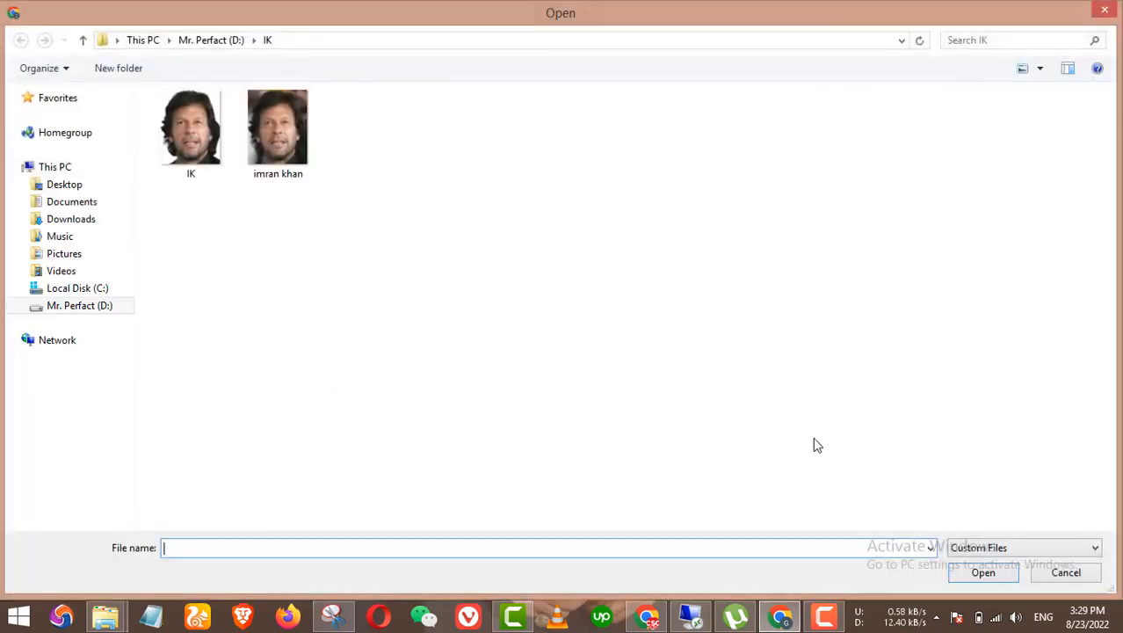
pyautogui.doubleClick(278, 132)
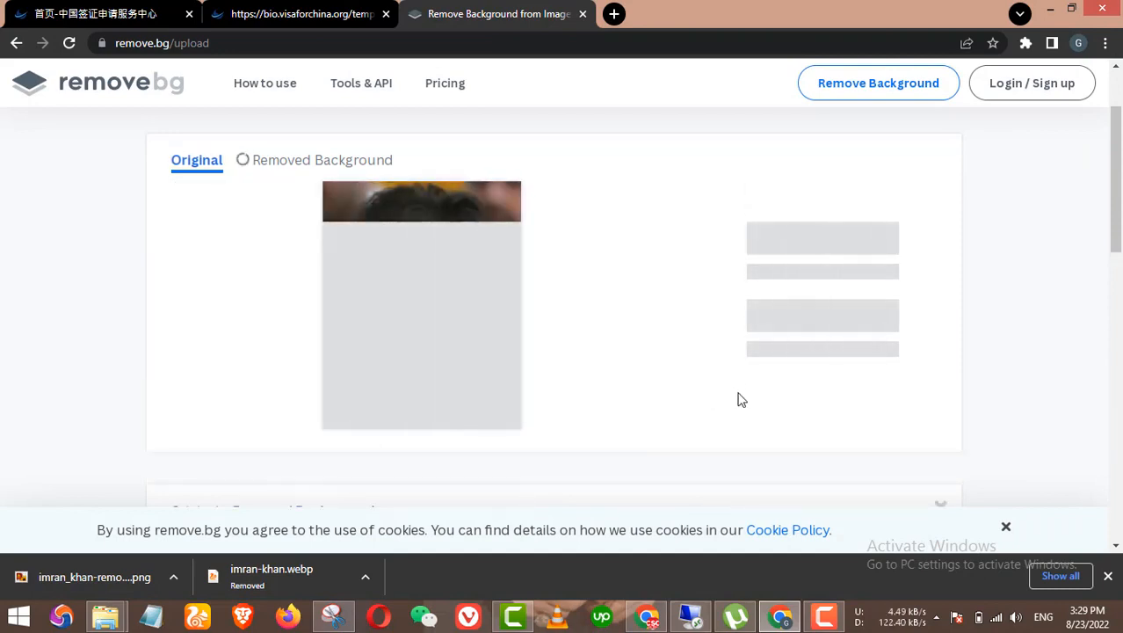
pyautogui.scroll(-1, 754, 415)
pyautogui.scroll(-3, 754, 415)
pyautogui.scroll(4, 857, 431)
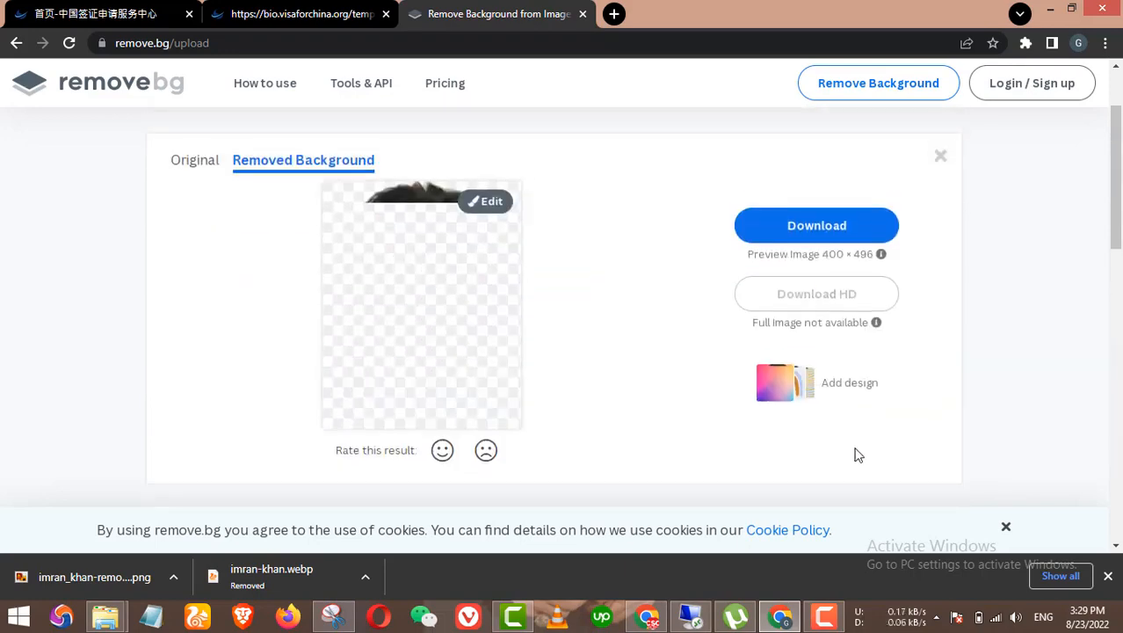
pyautogui.scroll(-3, 858, 452)
pyautogui.click(815, 370)
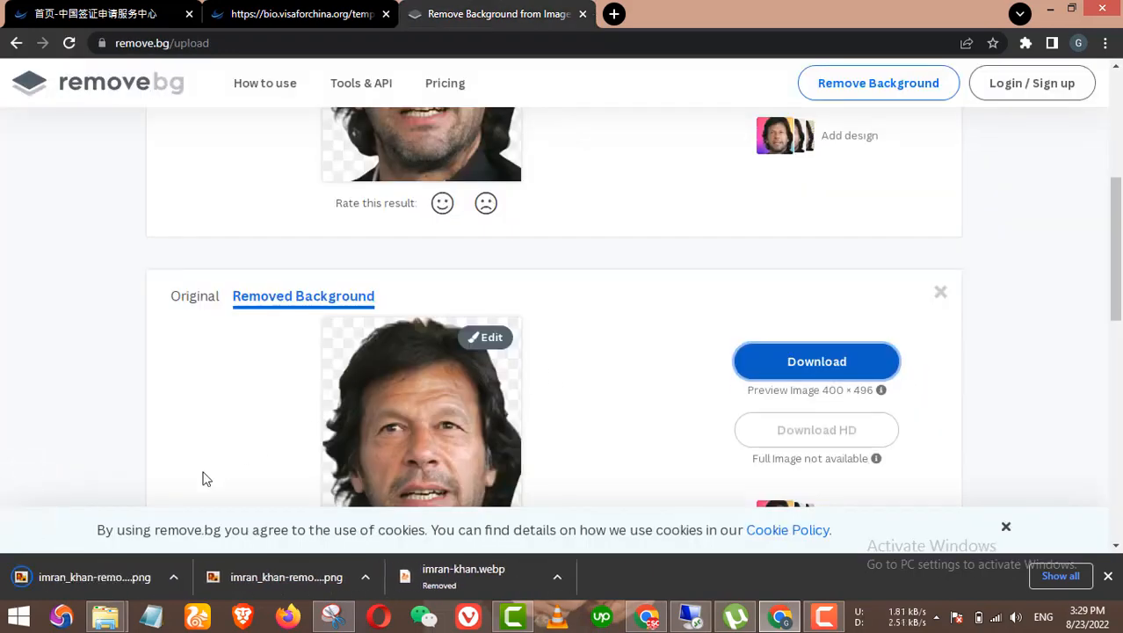
pyautogui.click(176, 560)
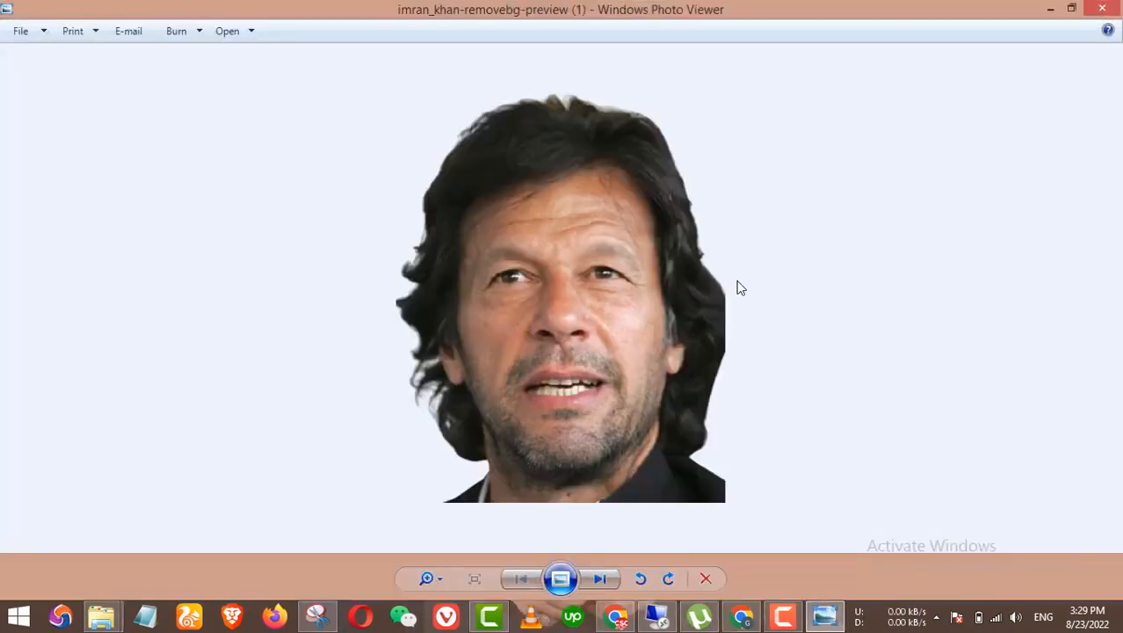
# Step: Minimize Windows Photo Viewer and show the visa photo requirements tab
pyautogui.click(1051, 9)
pyautogui.click(312, 10)
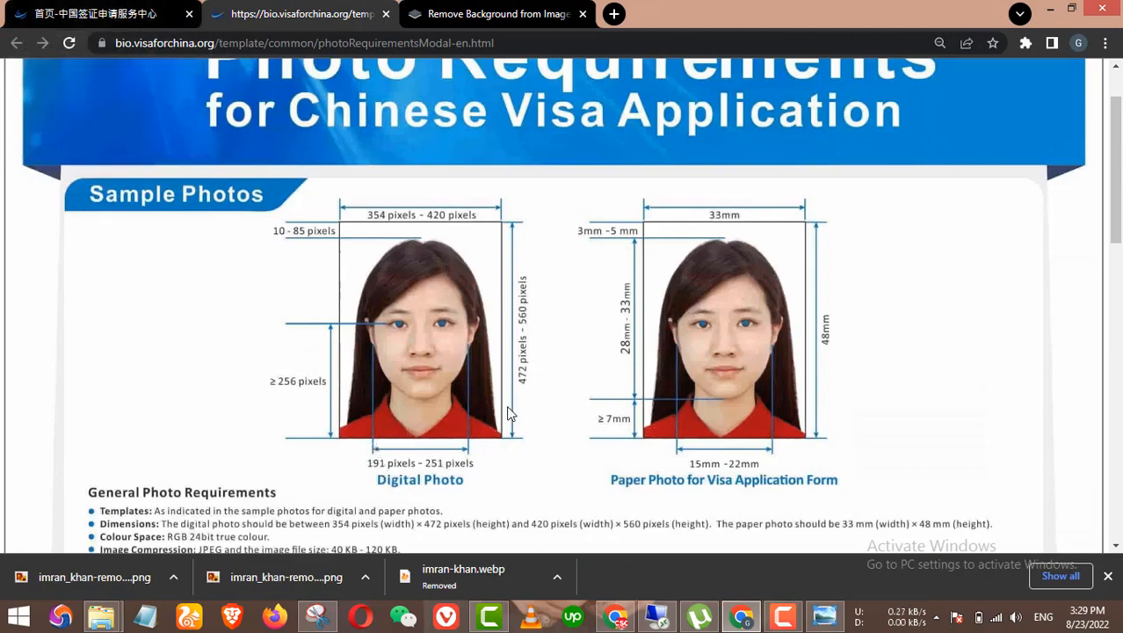
# Step: Scroll through the general photo requirements, then return to the form with its qualified photo
pyautogui.scroll(-3, 507, 405)
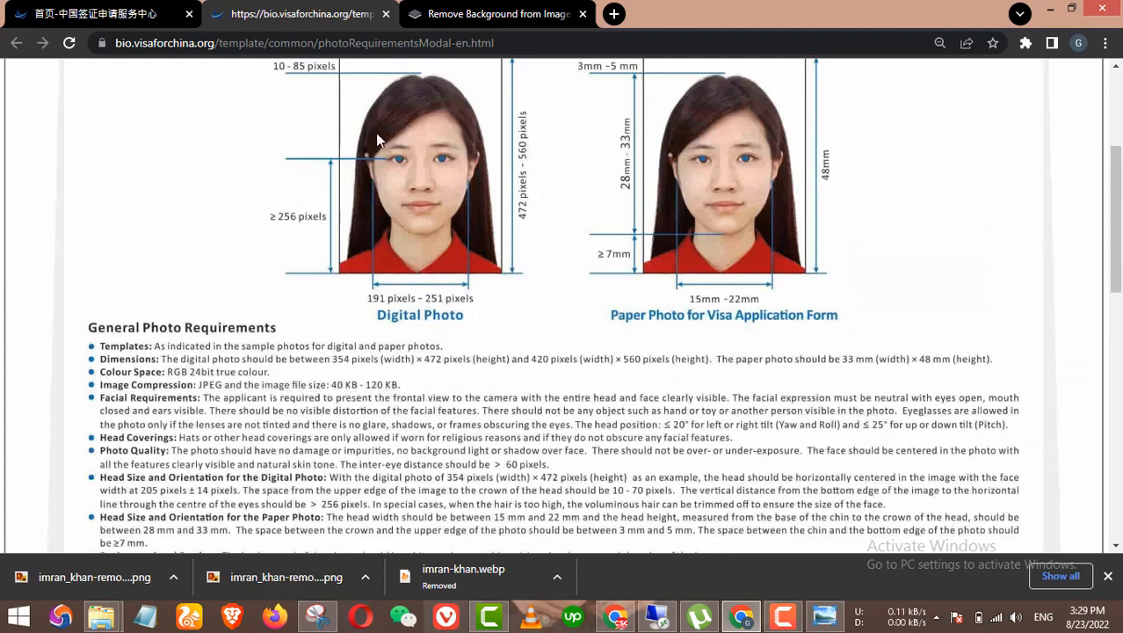
pyautogui.click(127, 11)
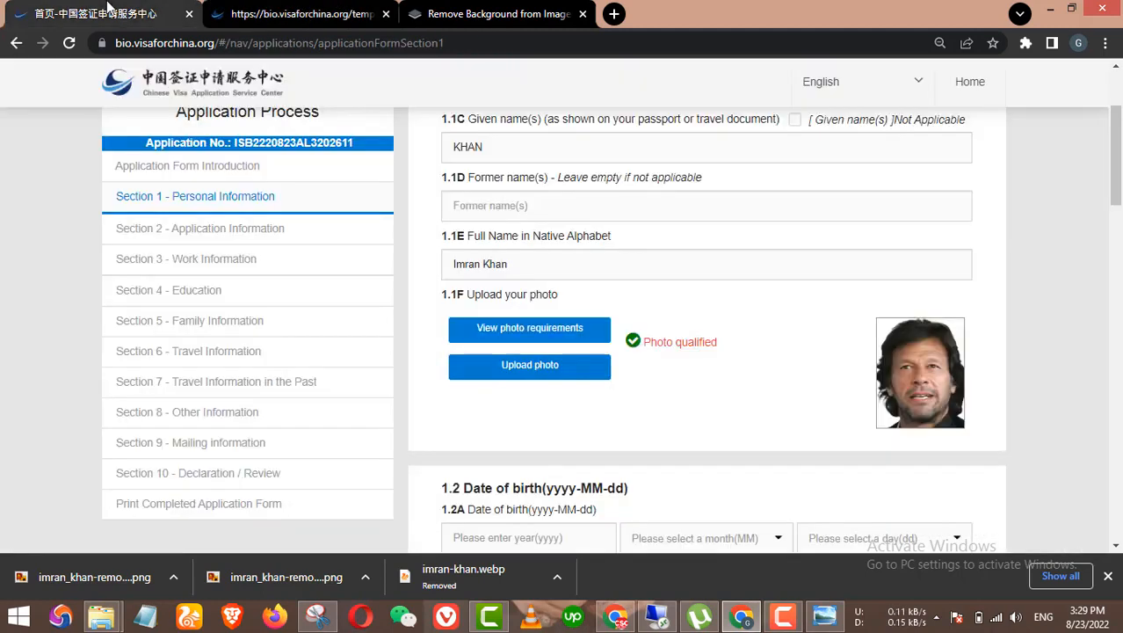
pyautogui.click(562, 369)
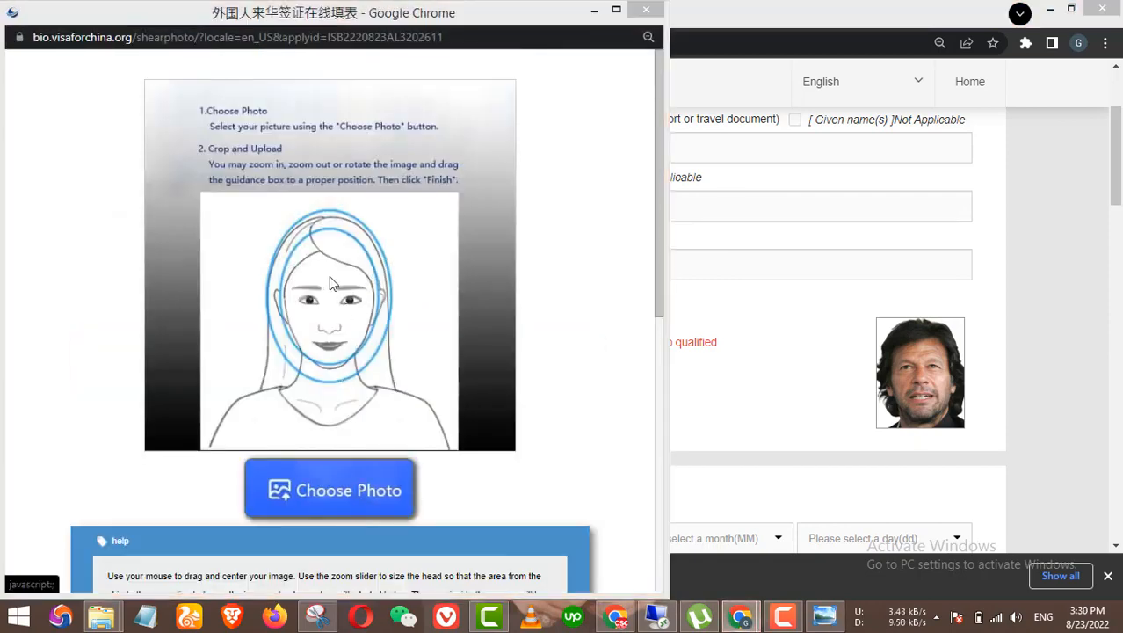
pyautogui.click(328, 279)
pyautogui.click(210, 145)
pyautogui.rightClick(218, 150)
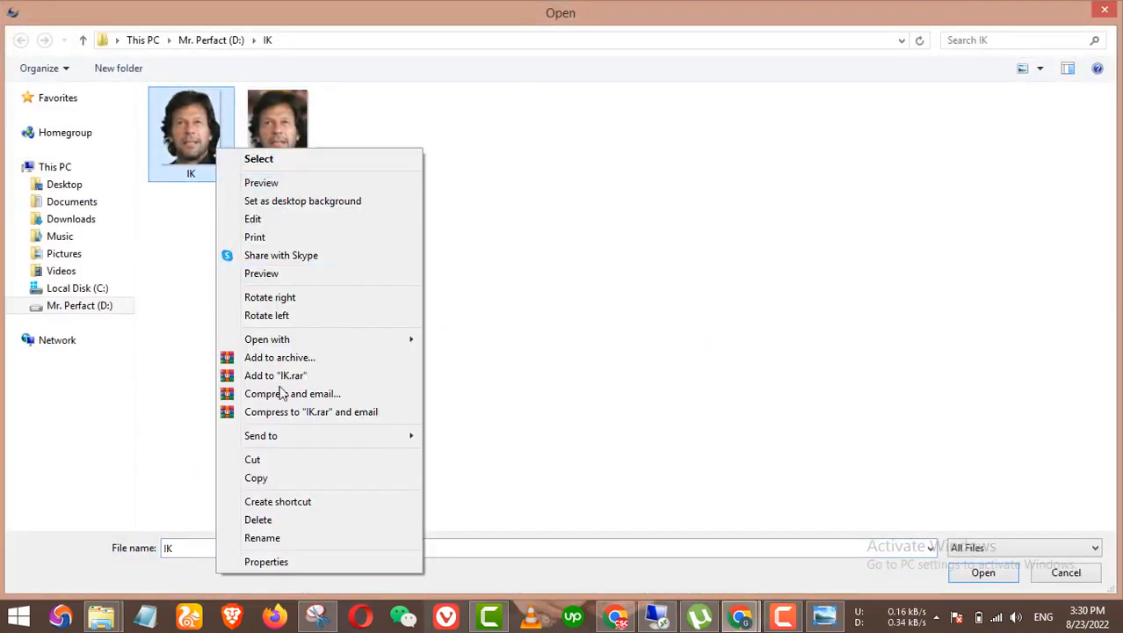
pyautogui.click(266, 563)
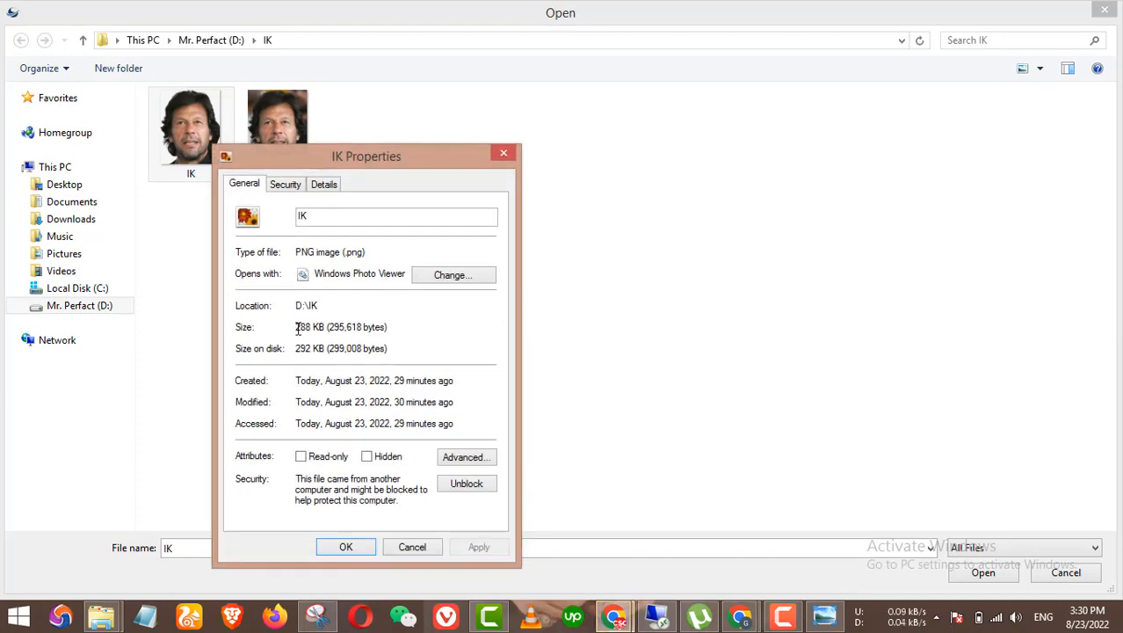
pyautogui.moveTo(298, 328); pyautogui.dragTo(336, 327)
pyautogui.click(503, 154)
pyautogui.click(1105, 10)
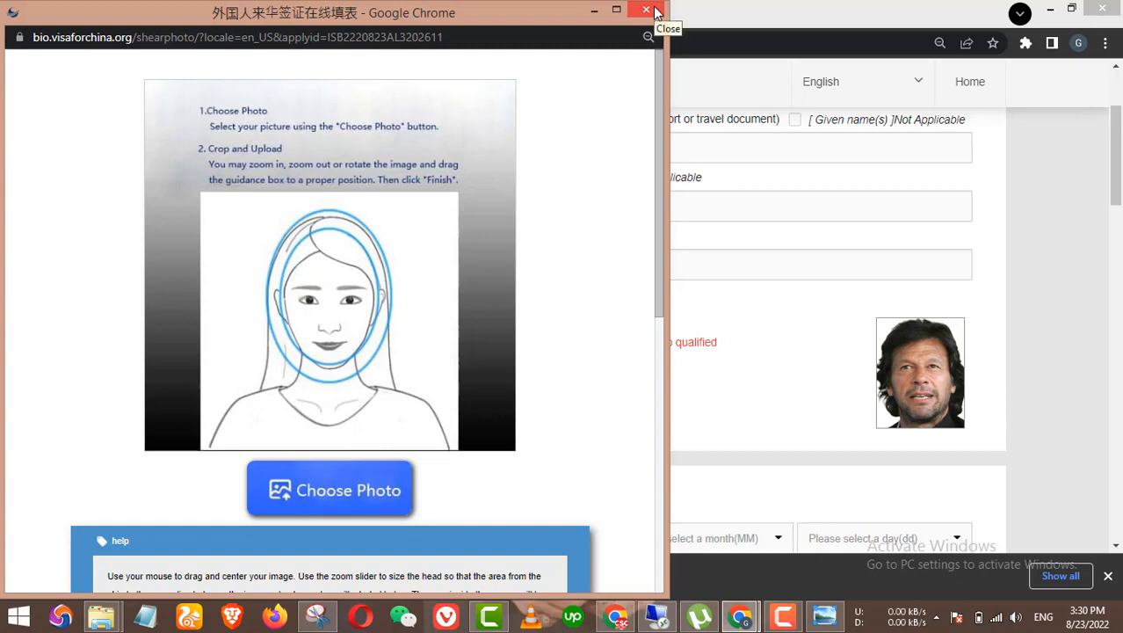
pyautogui.click(655, 11)
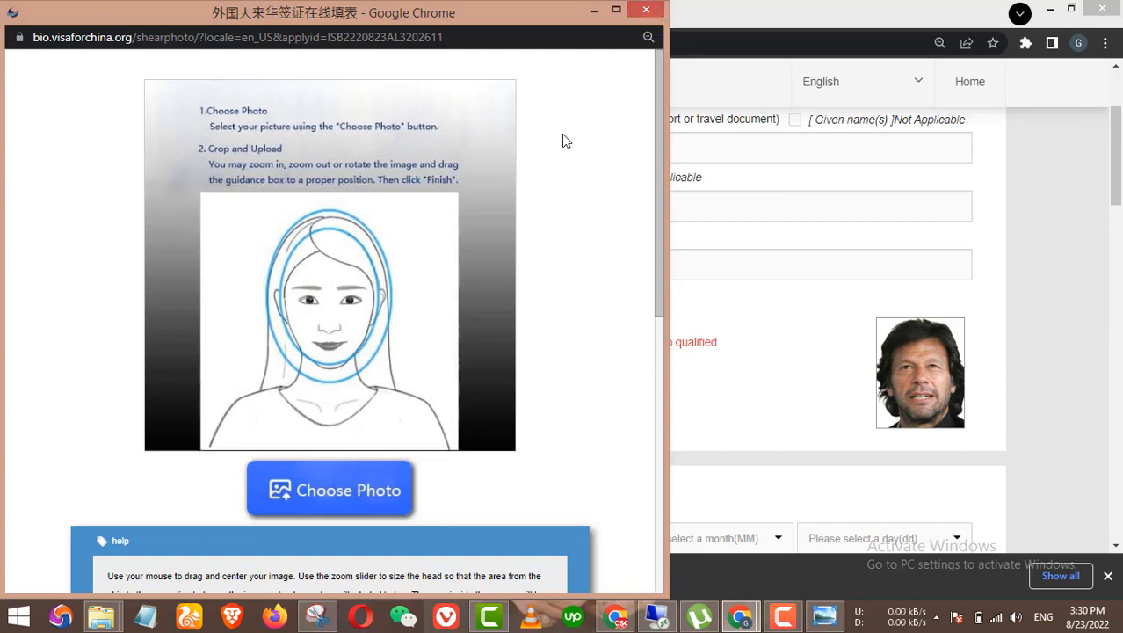
pyautogui.scroll(-3, 552, 270)
pyautogui.scroll(2, 552, 271)
pyautogui.click(639, 10)
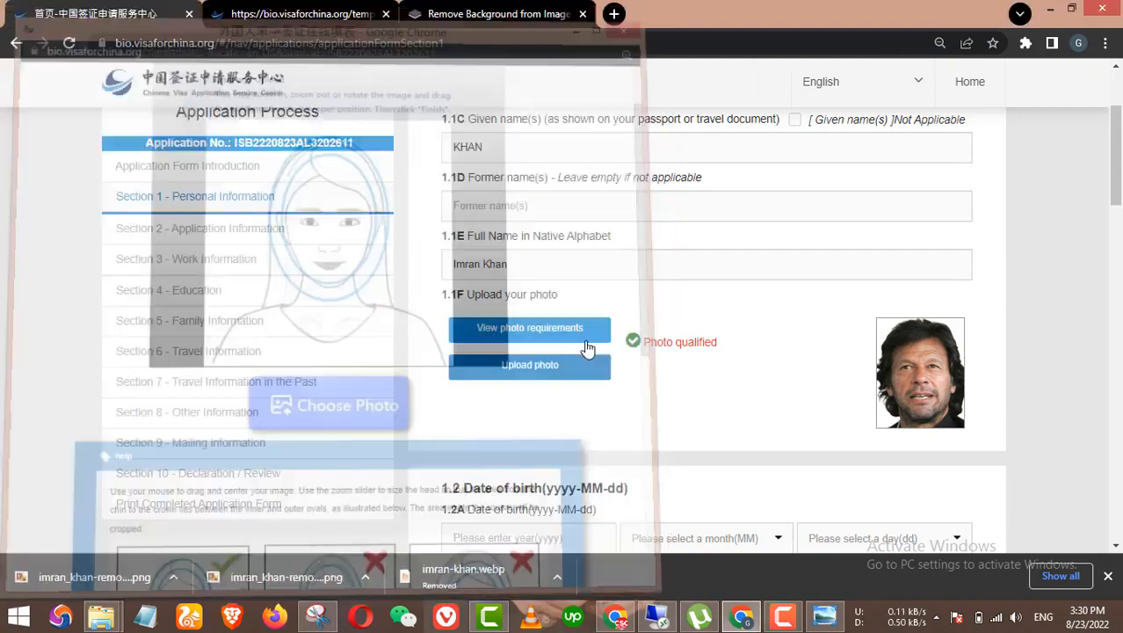
pyautogui.click(532, 329)
pyautogui.scroll(-2, 402, 327)
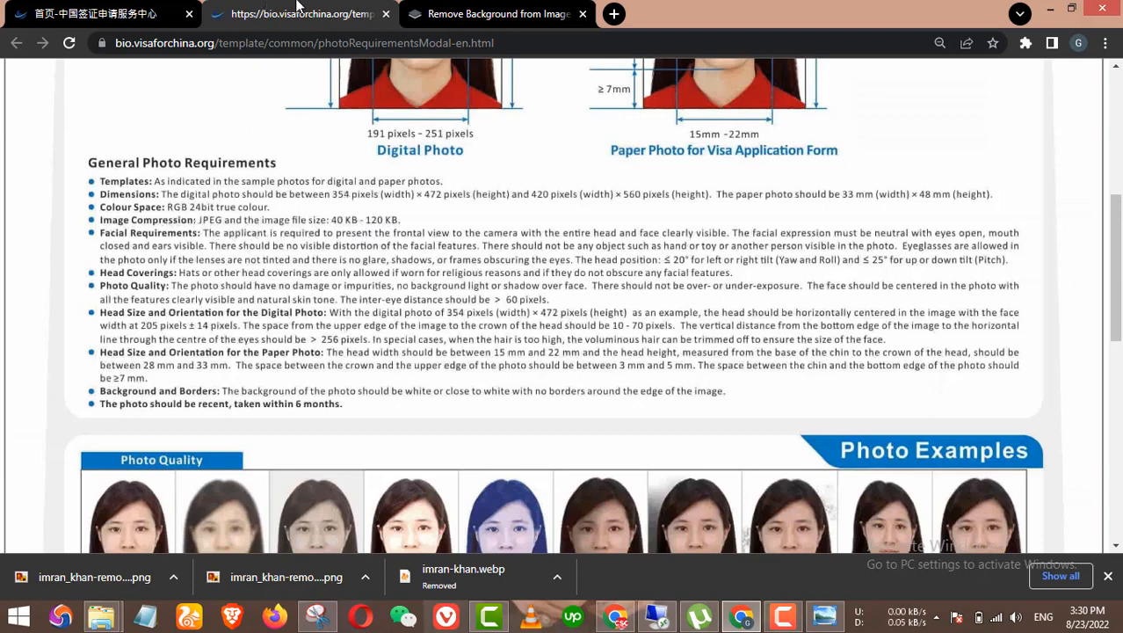
pyautogui.click(97, 13)
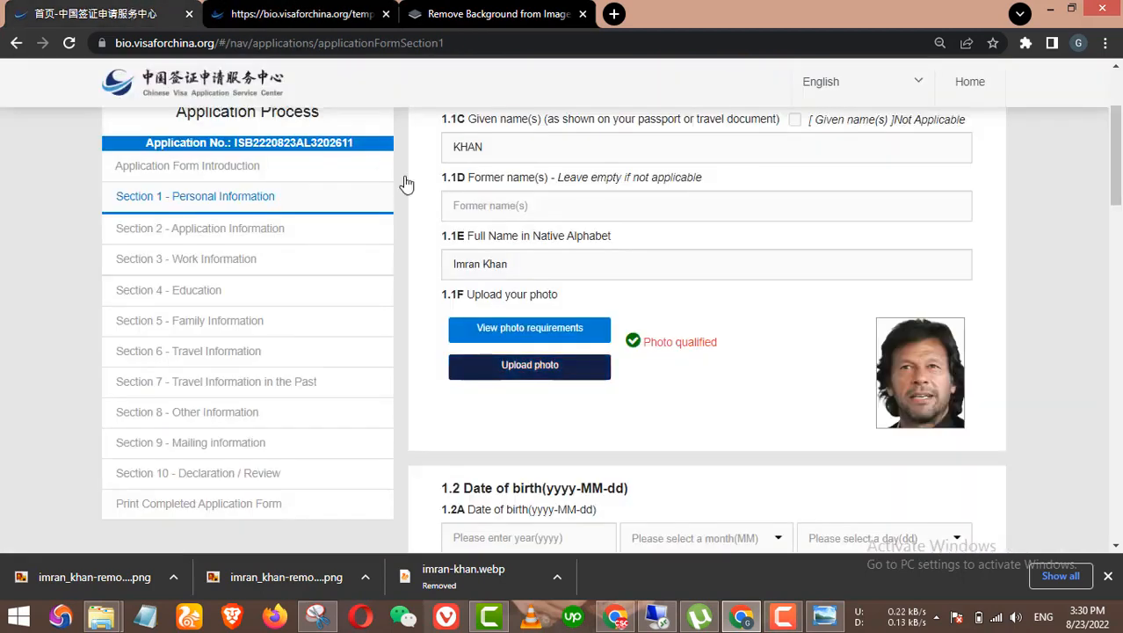
# Step: Enter birth year 1992, month 04 and day 01 on the Section 1 form
pyautogui.scroll(-2, 629, 342)
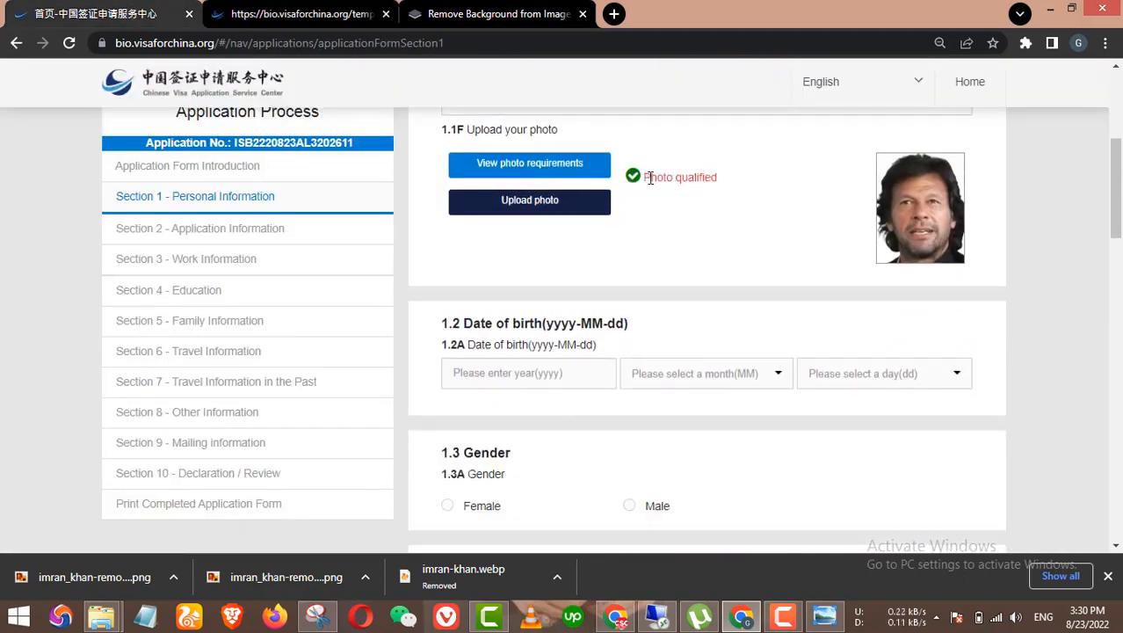
pyautogui.moveTo(644, 178); pyautogui.dragTo(714, 177)
pyautogui.click(719, 179)
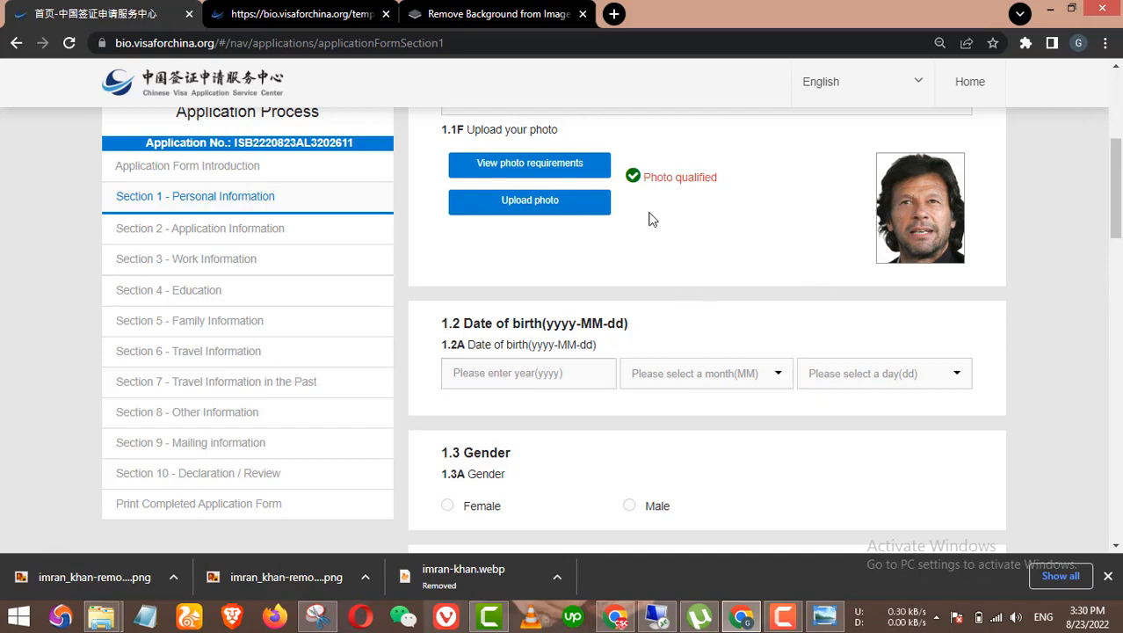
pyautogui.click(535, 373)
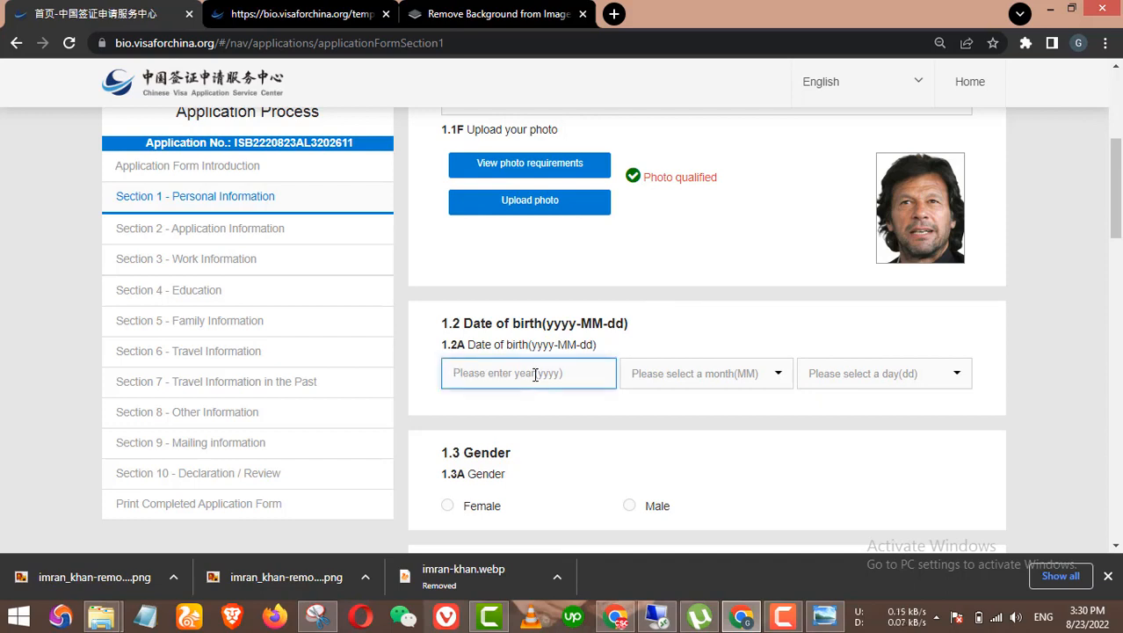
pyautogui.write('1992')
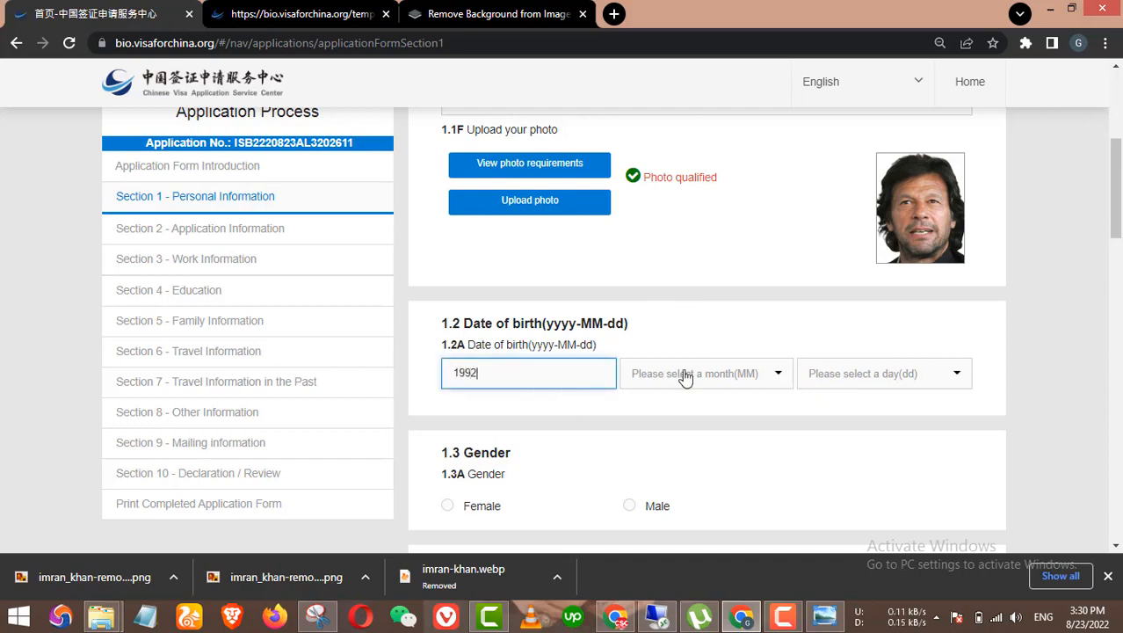
pyautogui.click(750, 376)
pyautogui.click(668, 460)
pyautogui.click(908, 376)
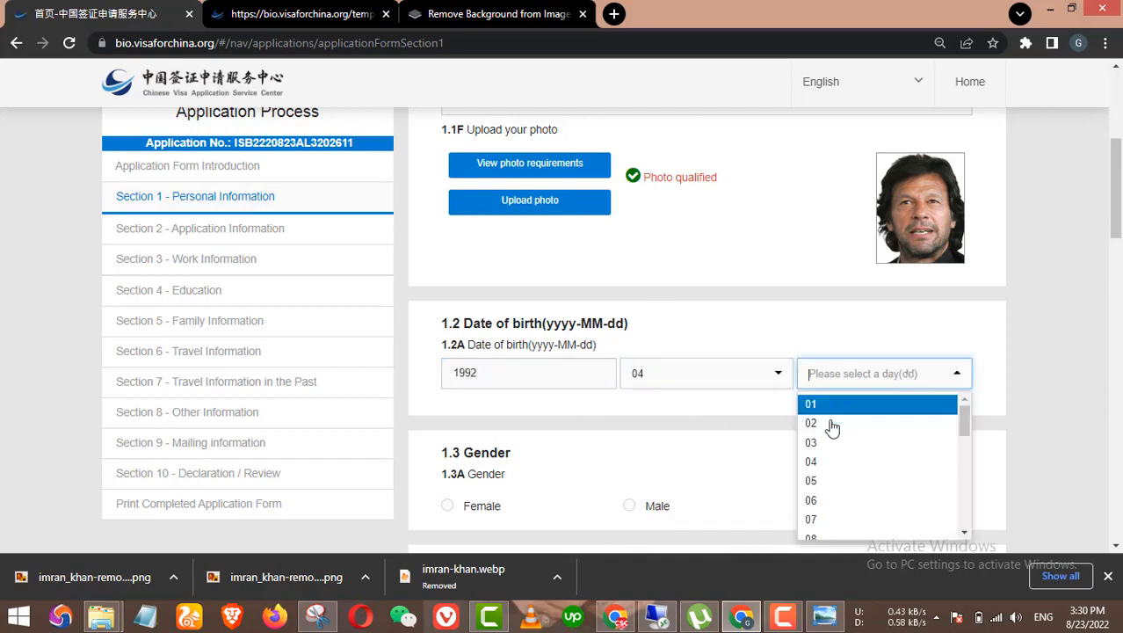
pyautogui.click(820, 404)
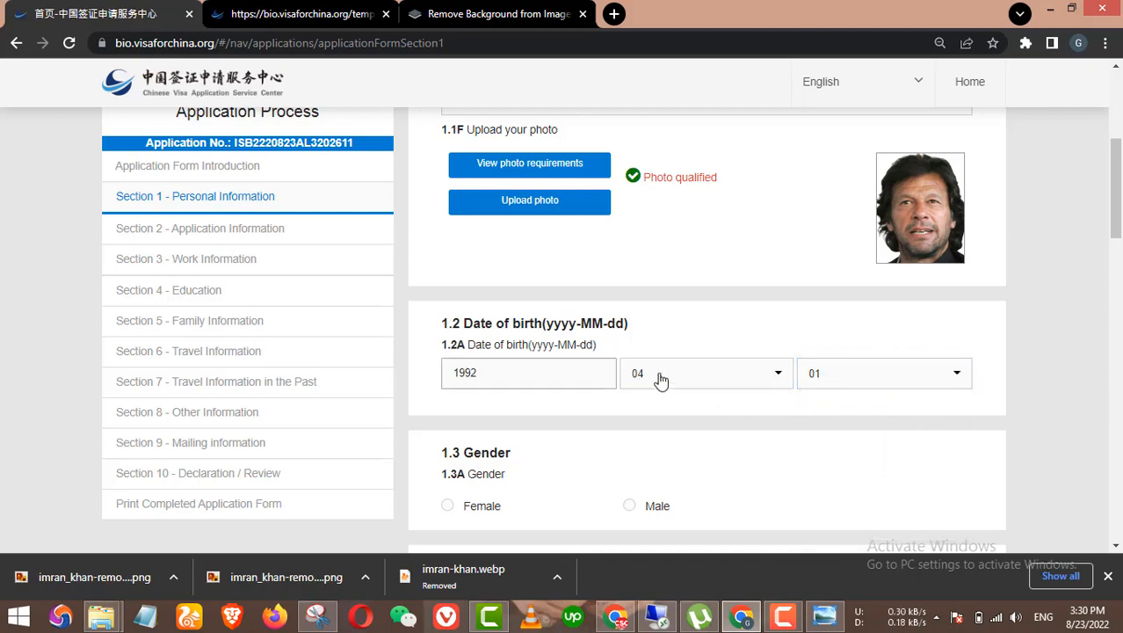
pyautogui.scroll(-1, 699, 359)
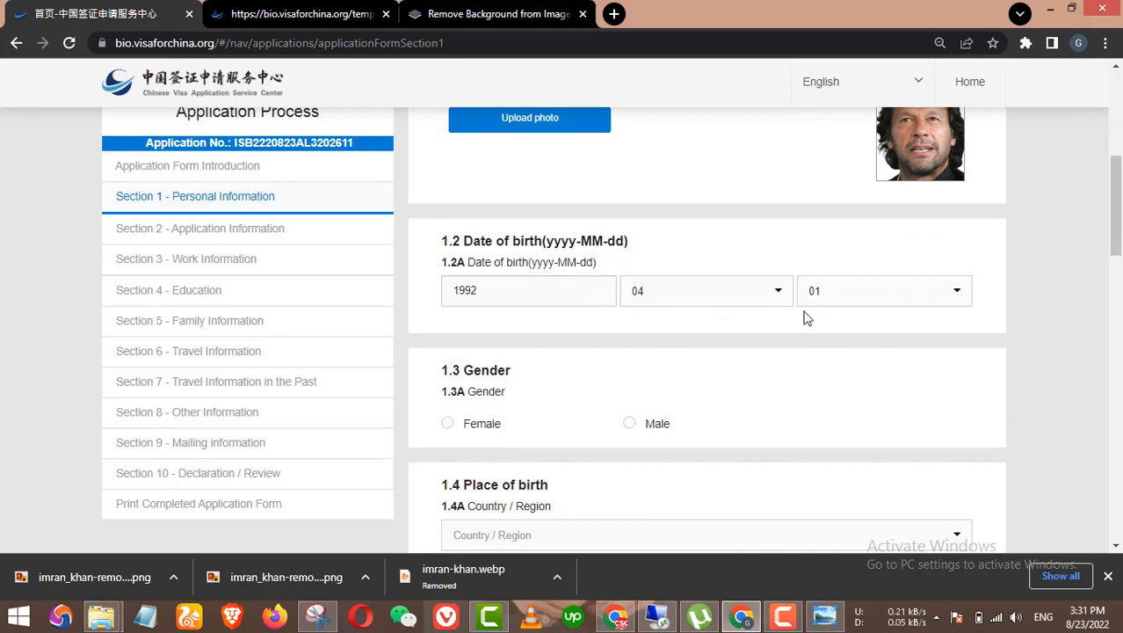
pyautogui.scroll(-1, 807, 318)
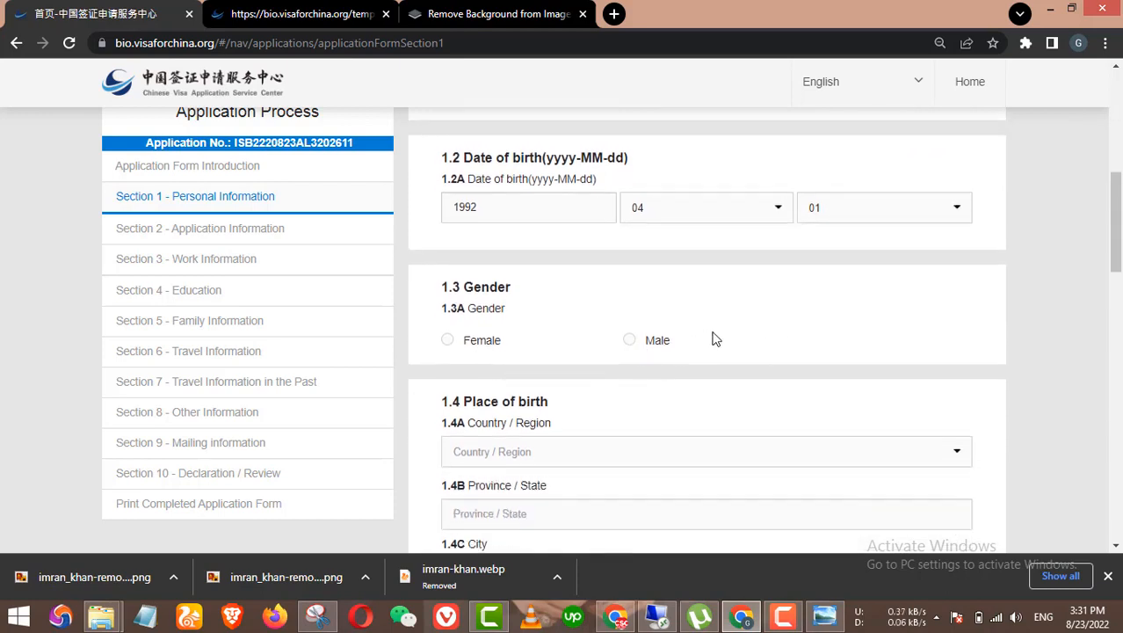
# Step: Set gender to Male and country of birth to Pakistan
pyautogui.scroll(-2, 716, 340)
pyautogui.click(631, 177)
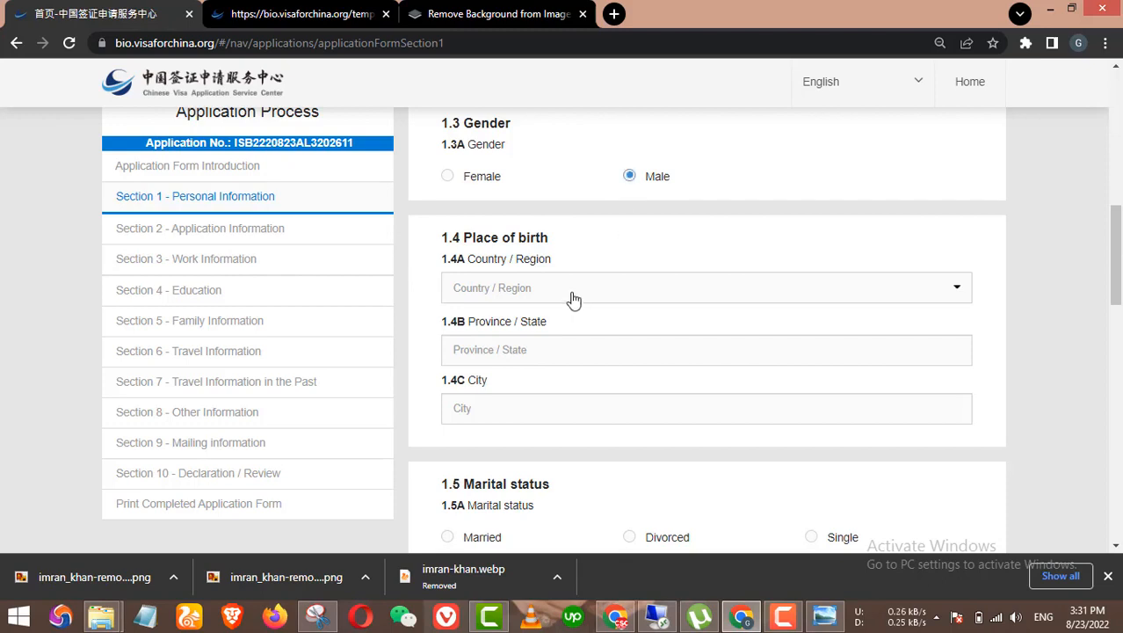
pyautogui.click(571, 297)
pyautogui.write('paki')
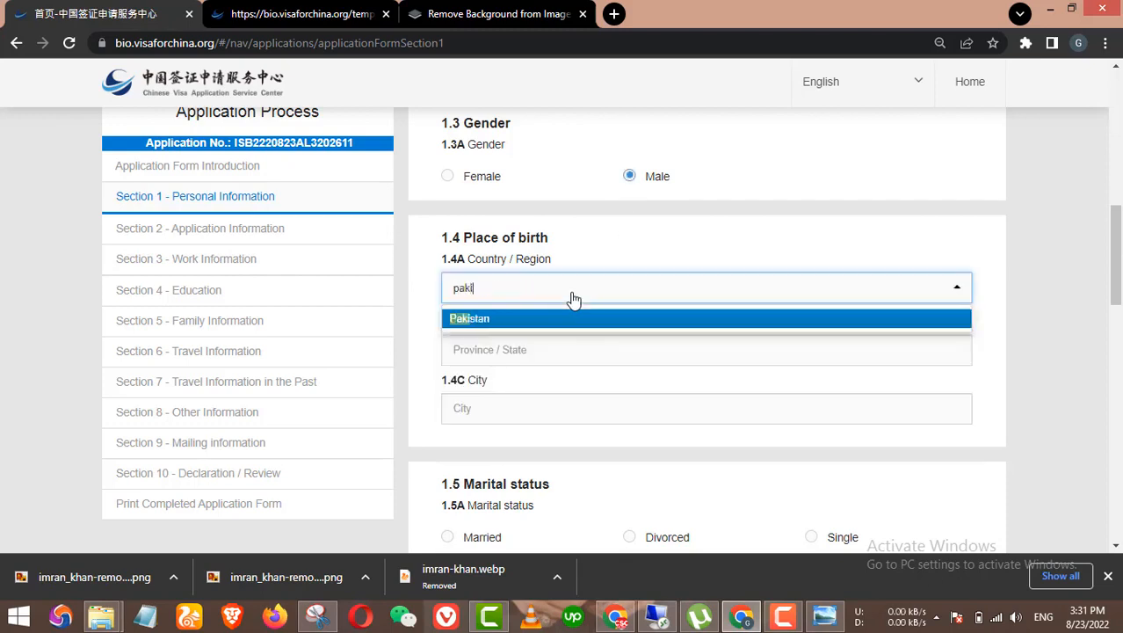
pyautogui.click(561, 319)
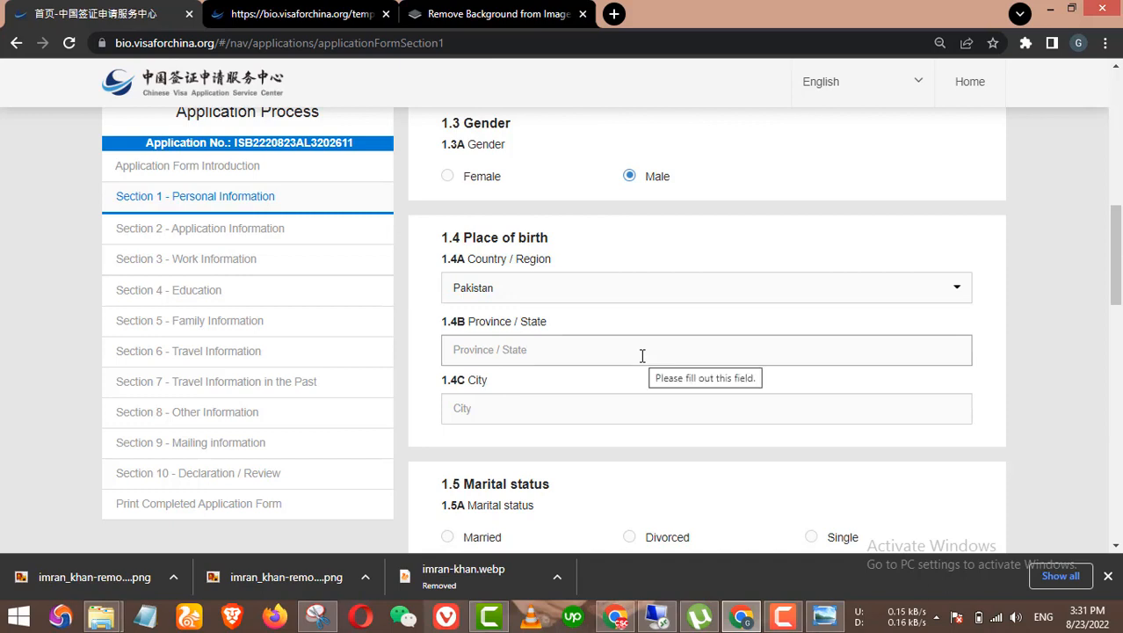
# Step: Enter punjab as birth province and Layyah as birth city, correcting the city's spelling
pyautogui.click(575, 352)
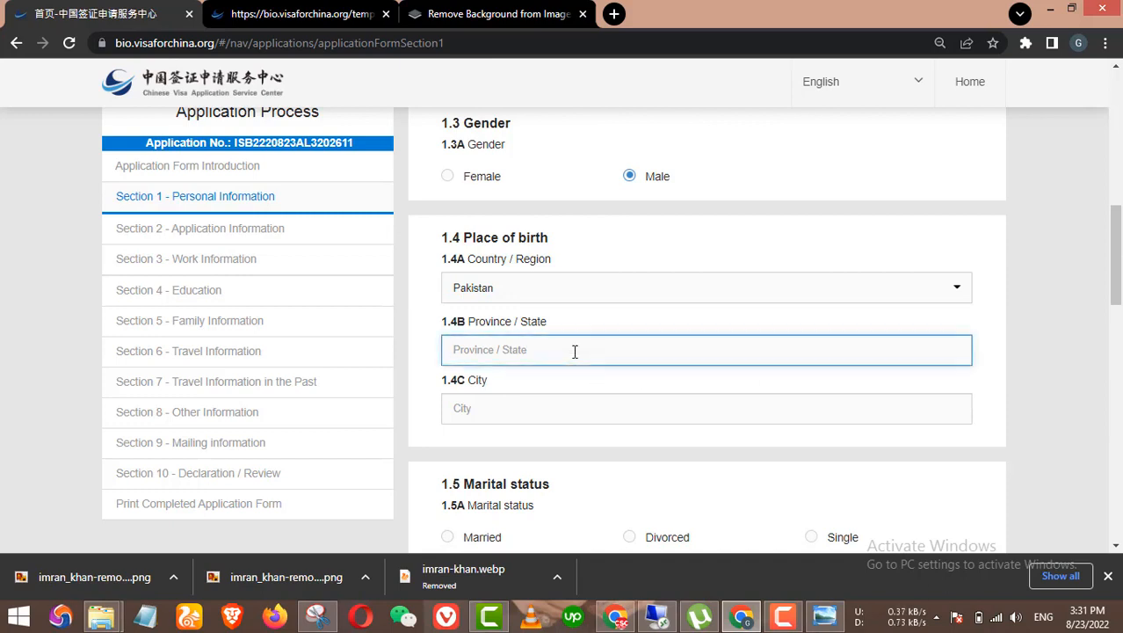
pyautogui.write('punajb')
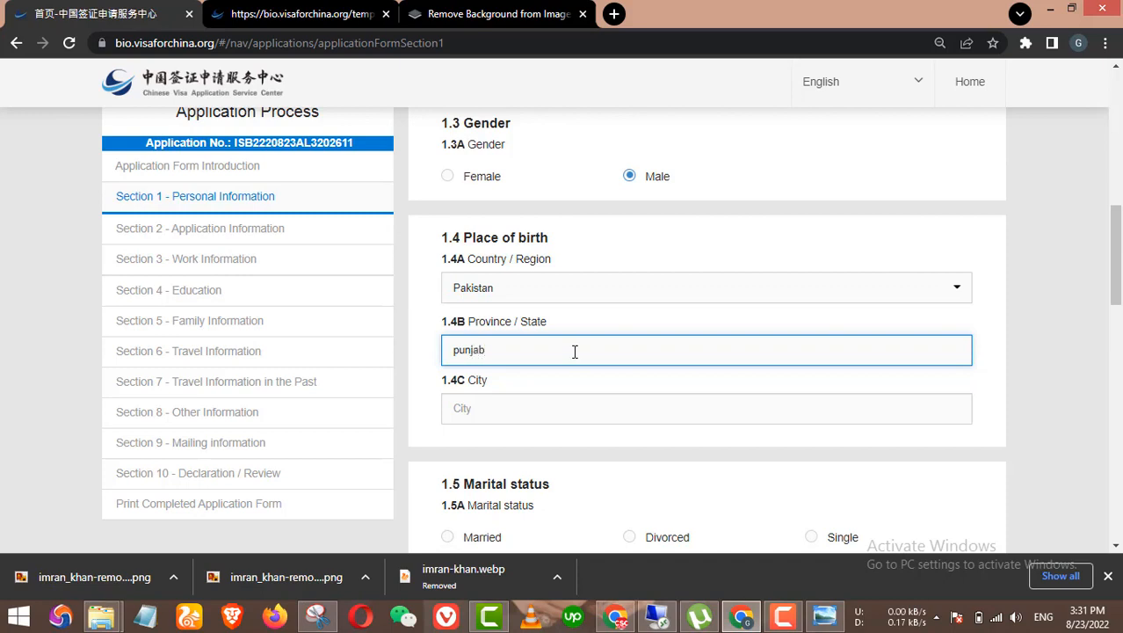
pyautogui.scroll(-1, 580, 391)
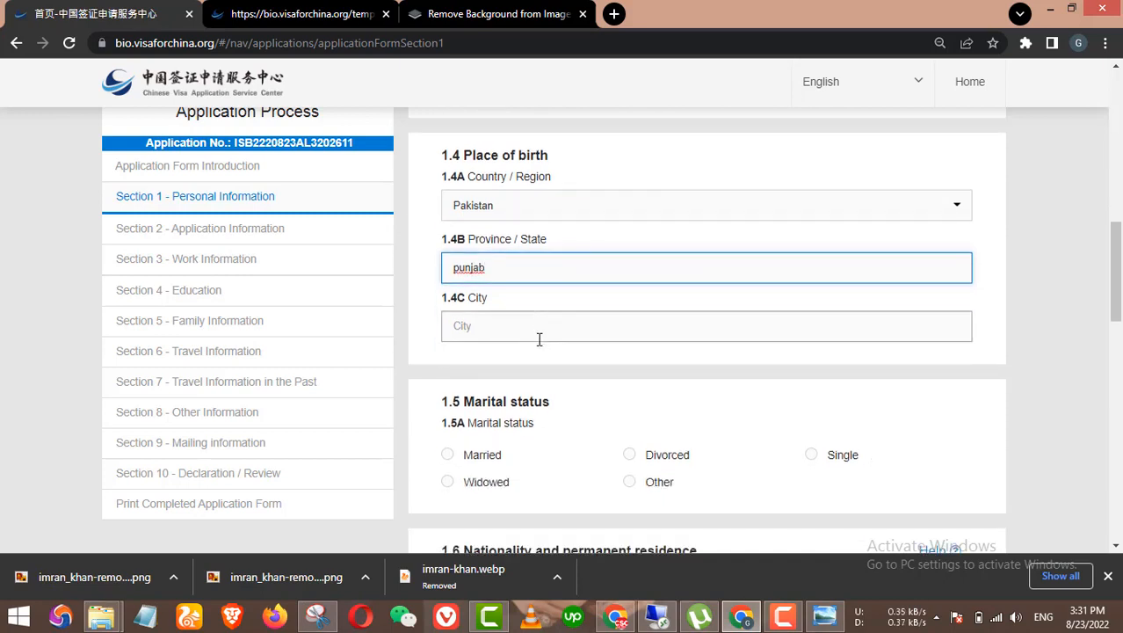
pyautogui.click(547, 334)
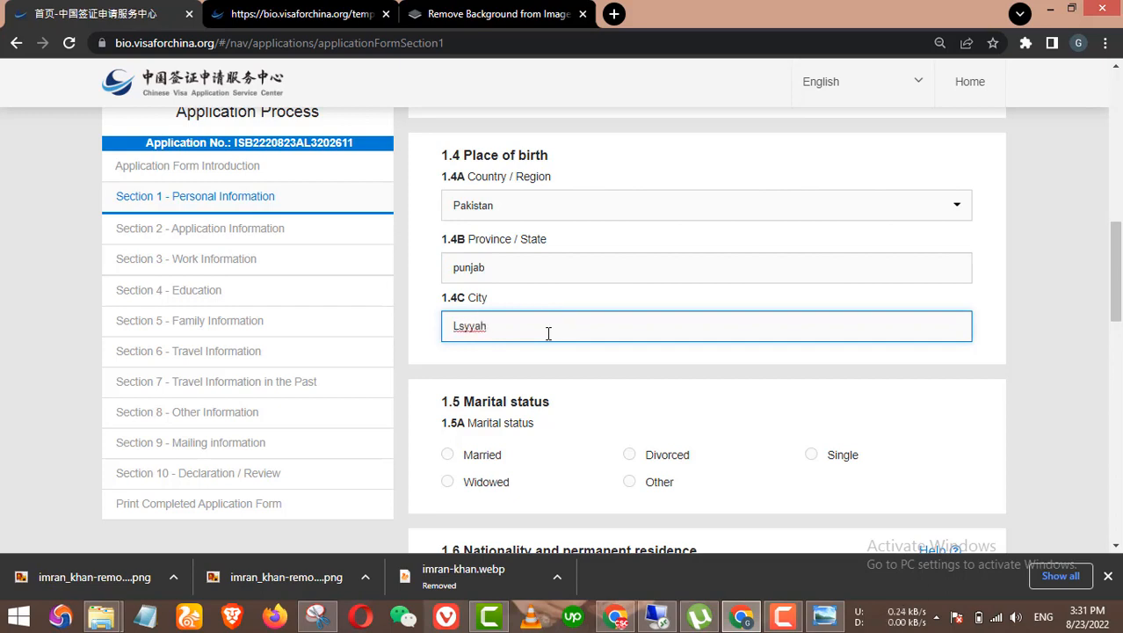
pyautogui.click(463, 327)
pyautogui.press('BackSpace')
pyautogui.write('a')
pyautogui.click(464, 327)
pyautogui.press('BackSpace')
pyautogui.write('a')
pyautogui.scroll(-1, 562, 310)
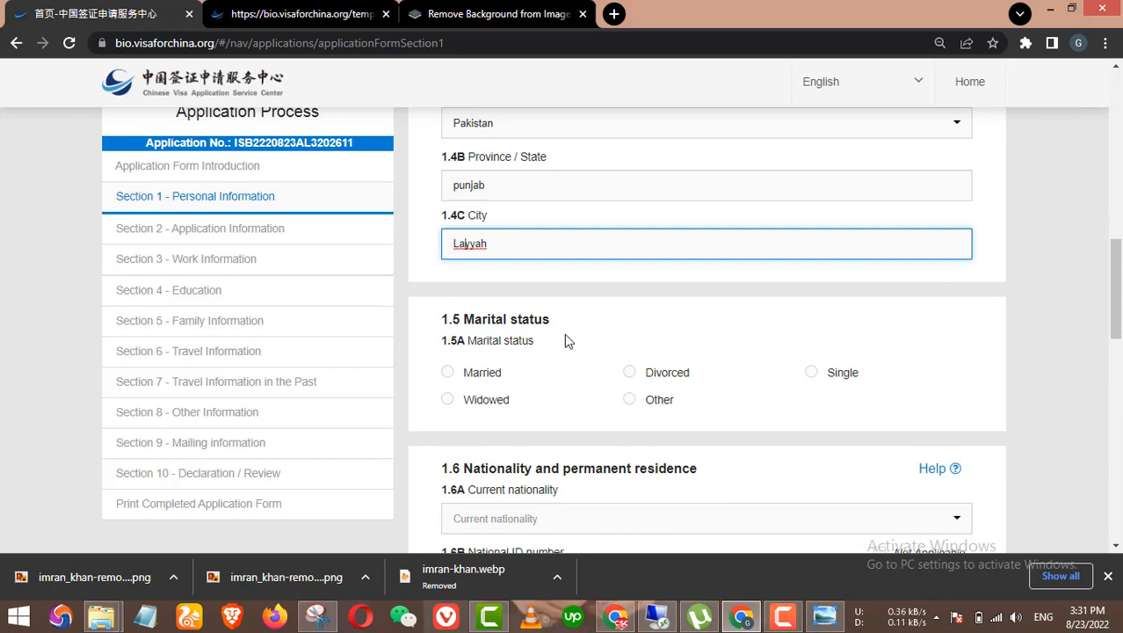
# Step: Set marital status to Single and current nationality to Pakistan
pyautogui.click(811, 373)
pyautogui.scroll(-1, 789, 364)
pyautogui.scroll(-1, 877, 334)
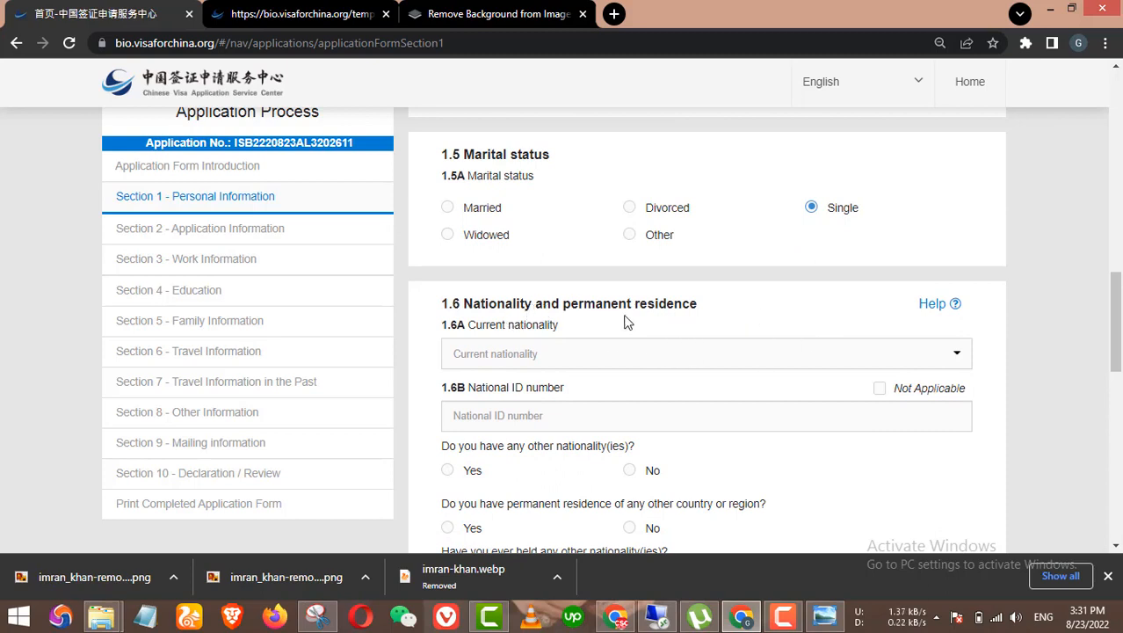
pyautogui.click(529, 353)
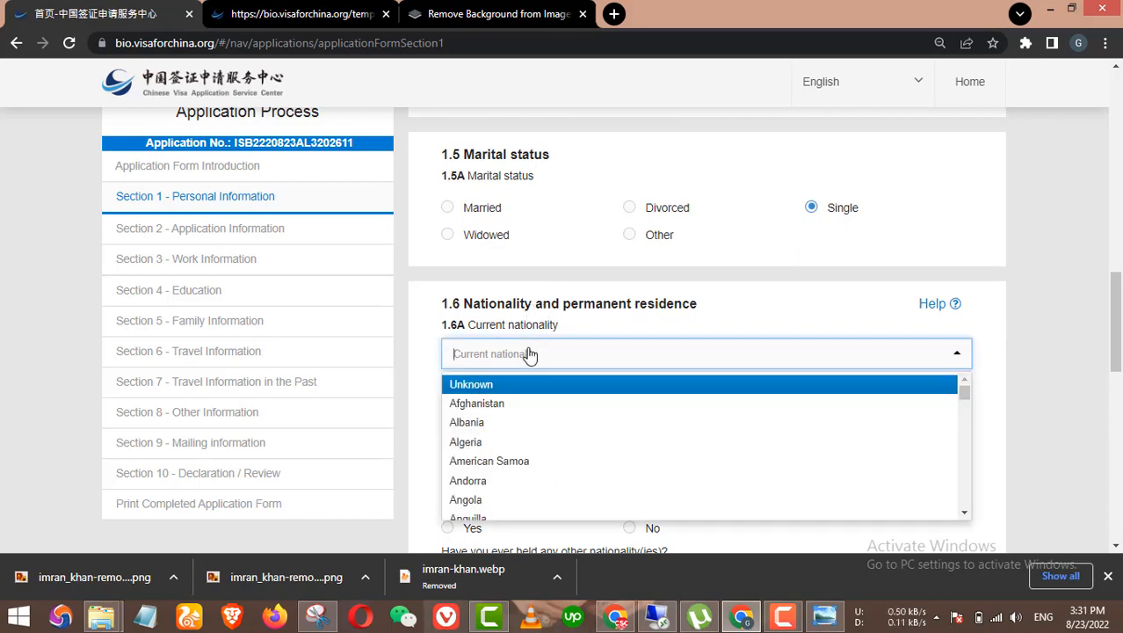
pyautogui.write('paki')
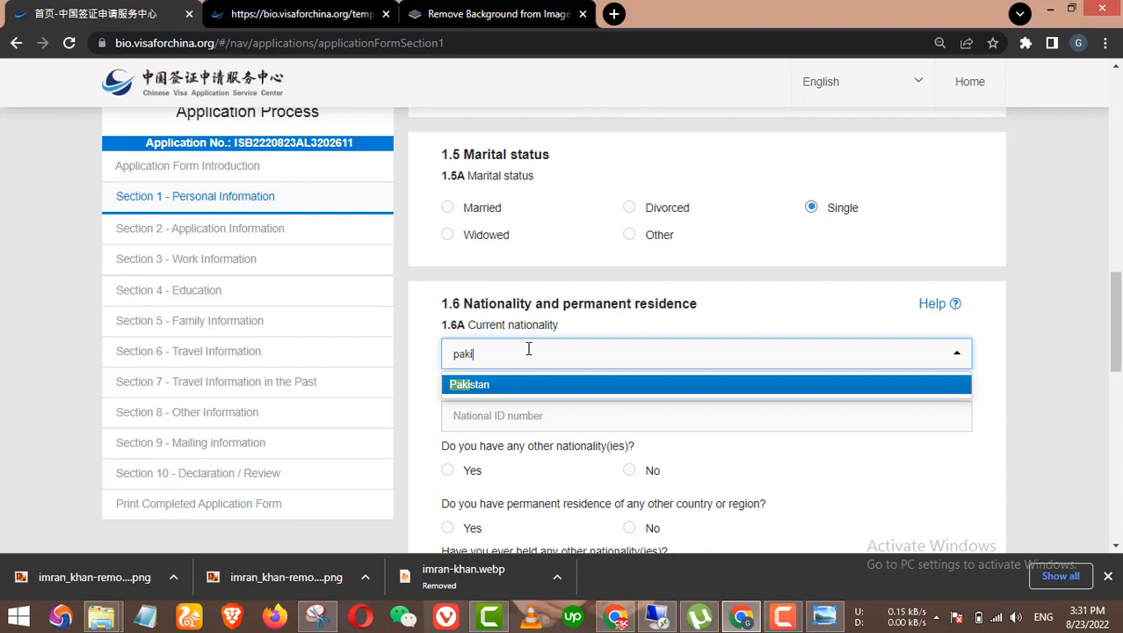
pyautogui.click(492, 388)
# Step: Enter the applicant's national ID number
pyautogui.click(540, 407)
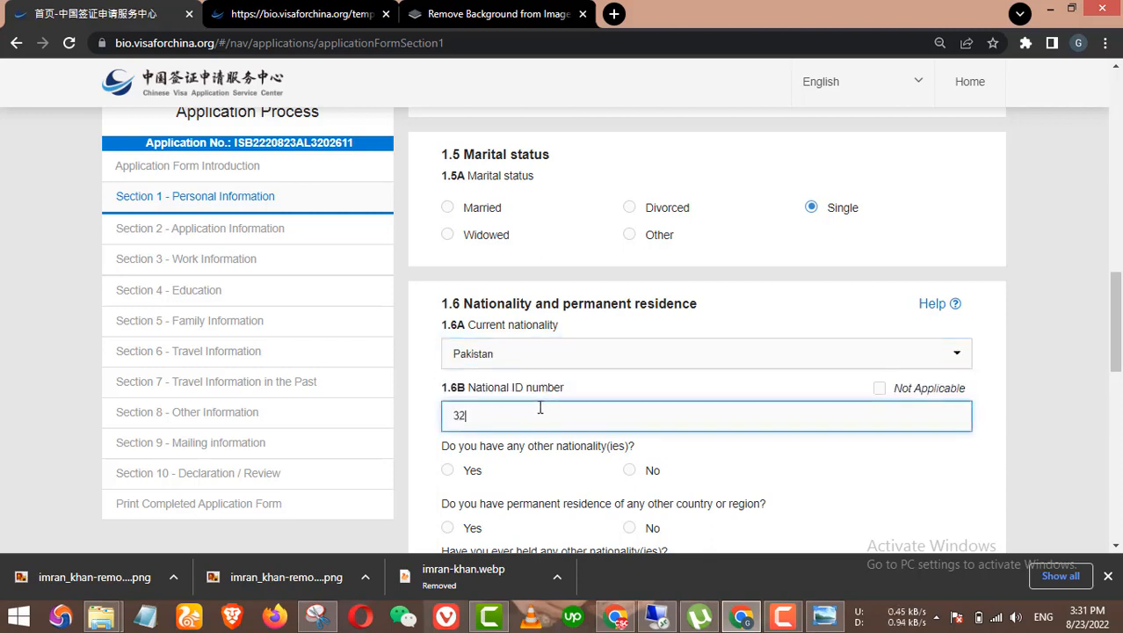
pyautogui.scroll(-1, 694, 444)
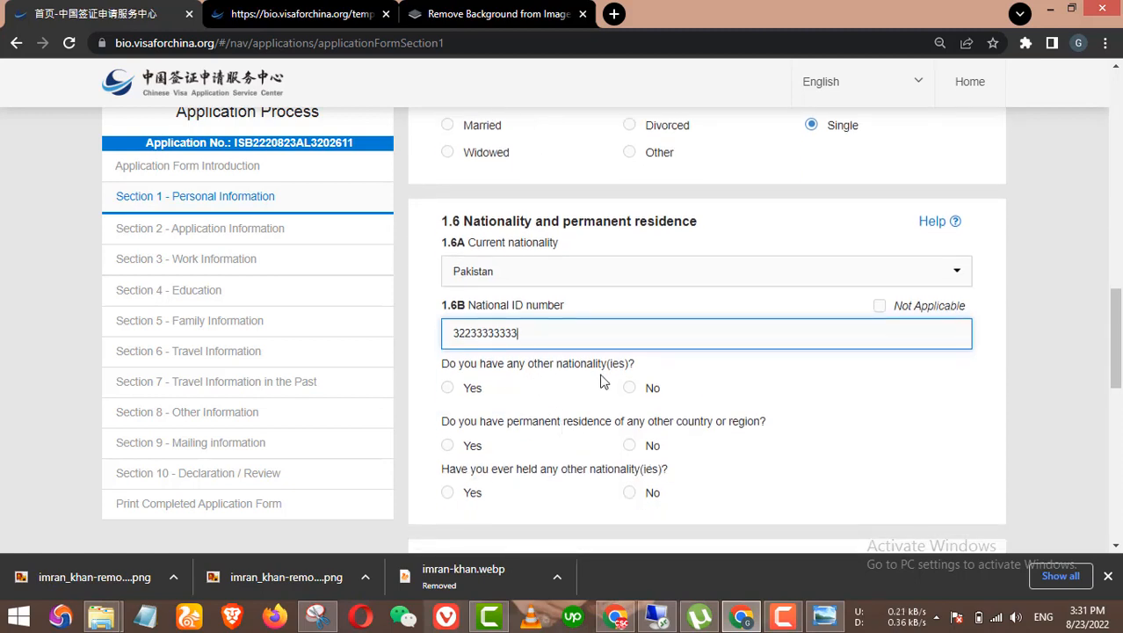
pyautogui.click(712, 394)
pyautogui.scroll(-1, 630, 329)
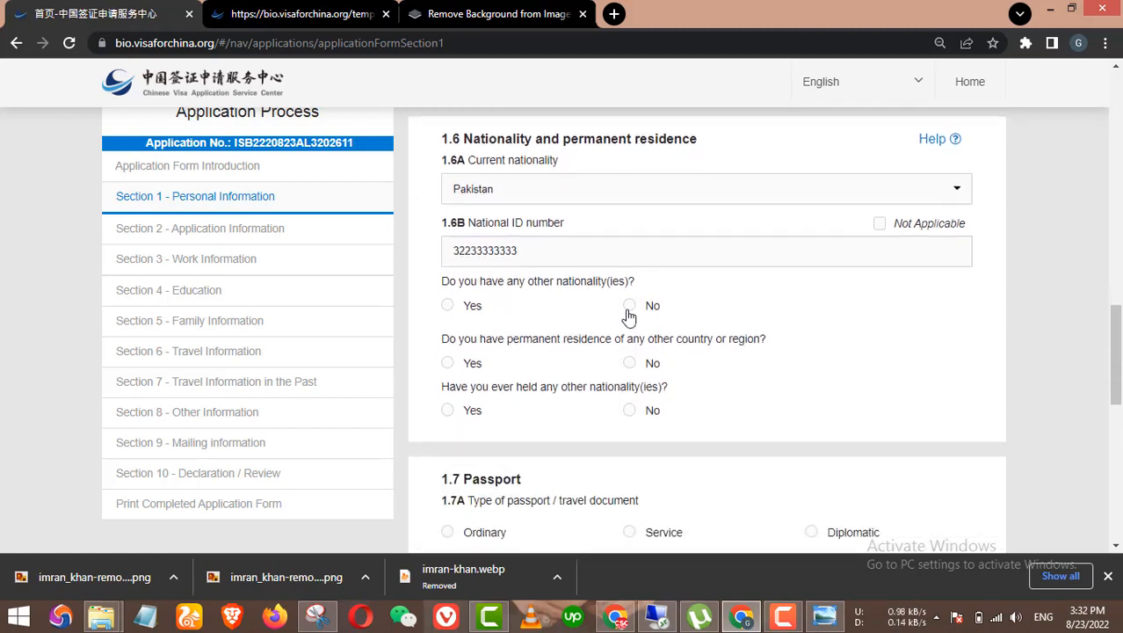
# Step: Answer No to the three other-nationality and residence questions and choose Ordinary passport type
pyautogui.click(629, 306)
pyautogui.click(629, 364)
pyautogui.click(655, 410)
pyautogui.scroll(-1, 655, 387)
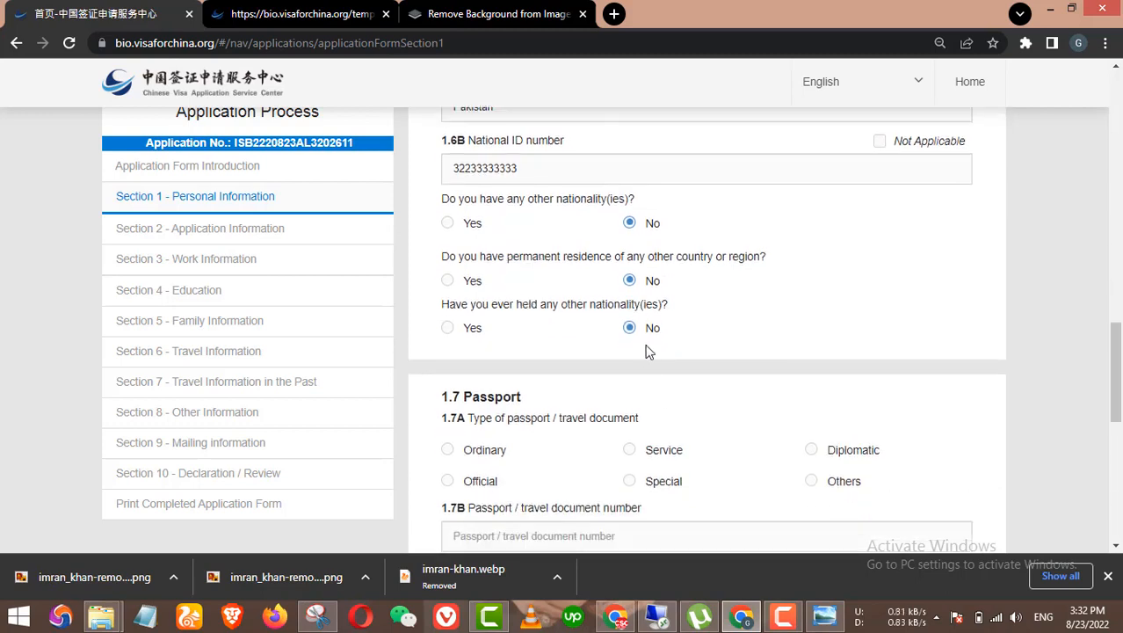
pyautogui.scroll(-1, 709, 314)
pyautogui.click(497, 372)
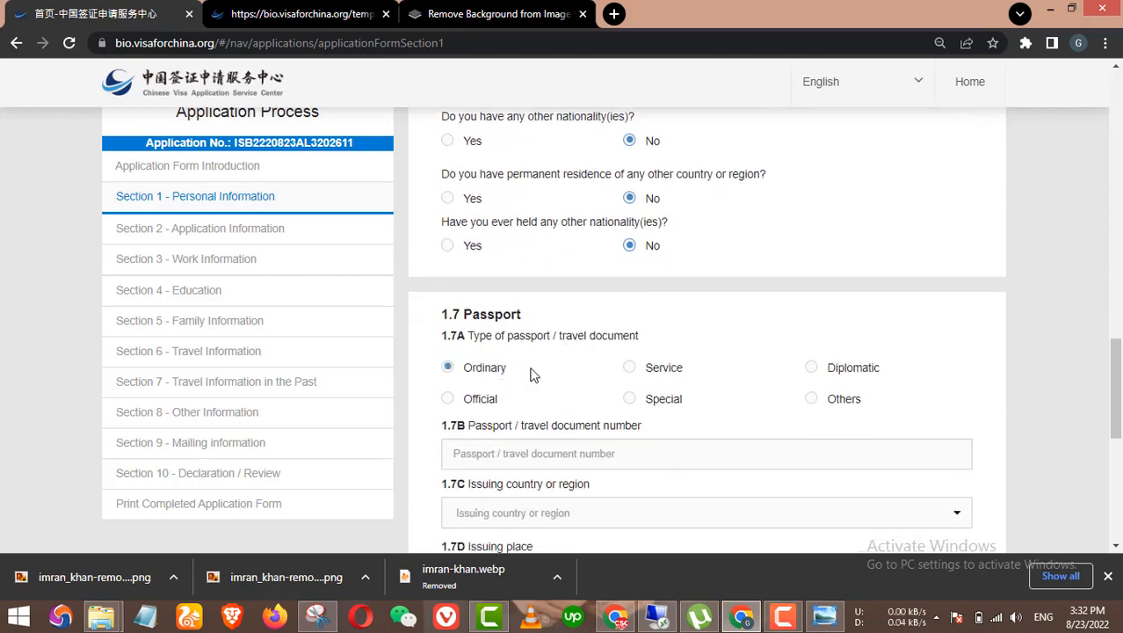
# Step: Enter the passport number in field 1.7B
pyautogui.scroll(-1, 720, 359)
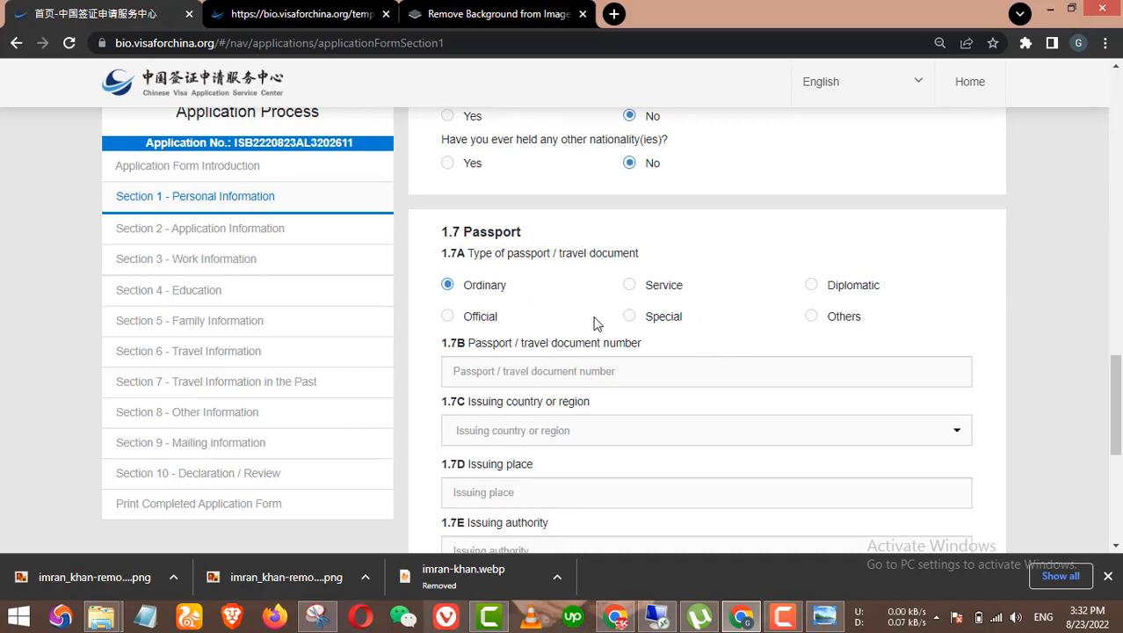
pyautogui.click(594, 371)
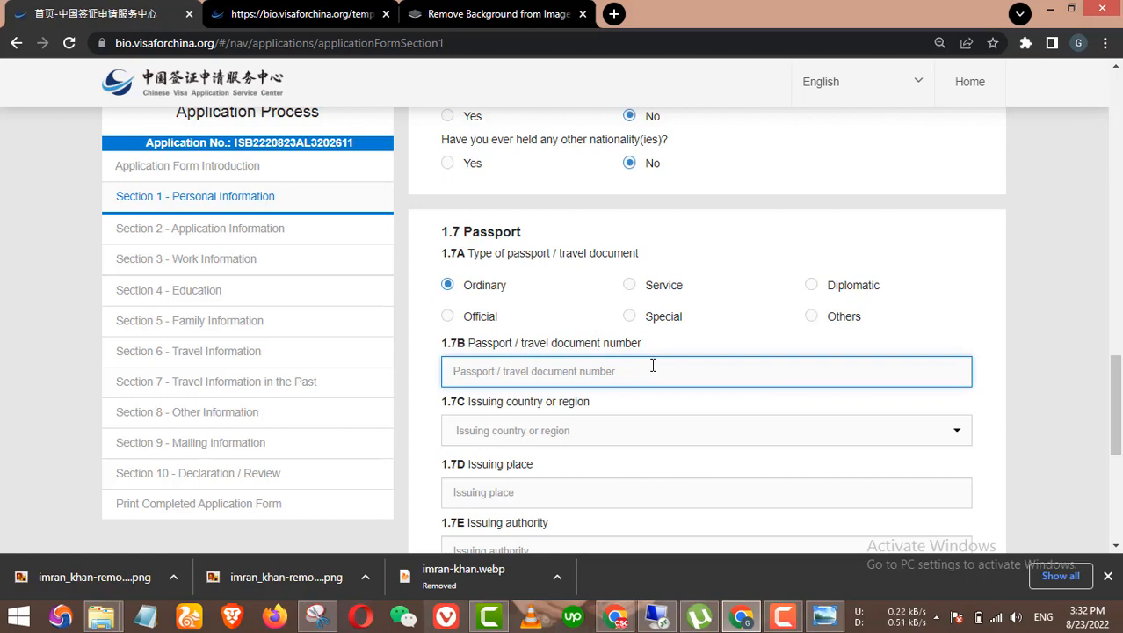
pyautogui.scroll(-1, 653, 365)
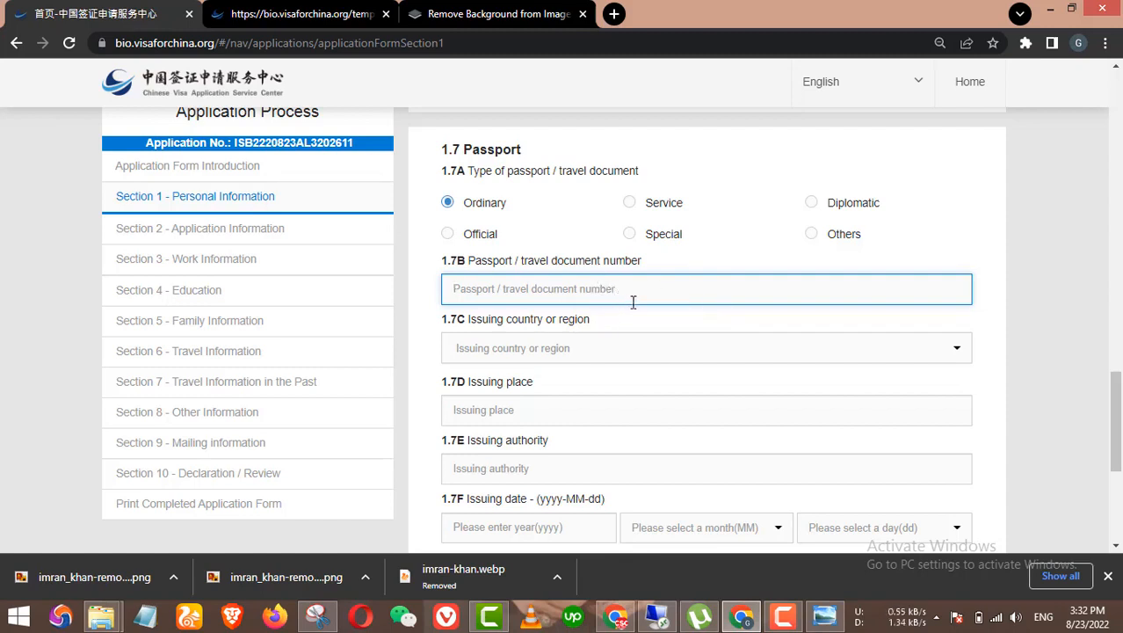
pyautogui.click(790, 626)
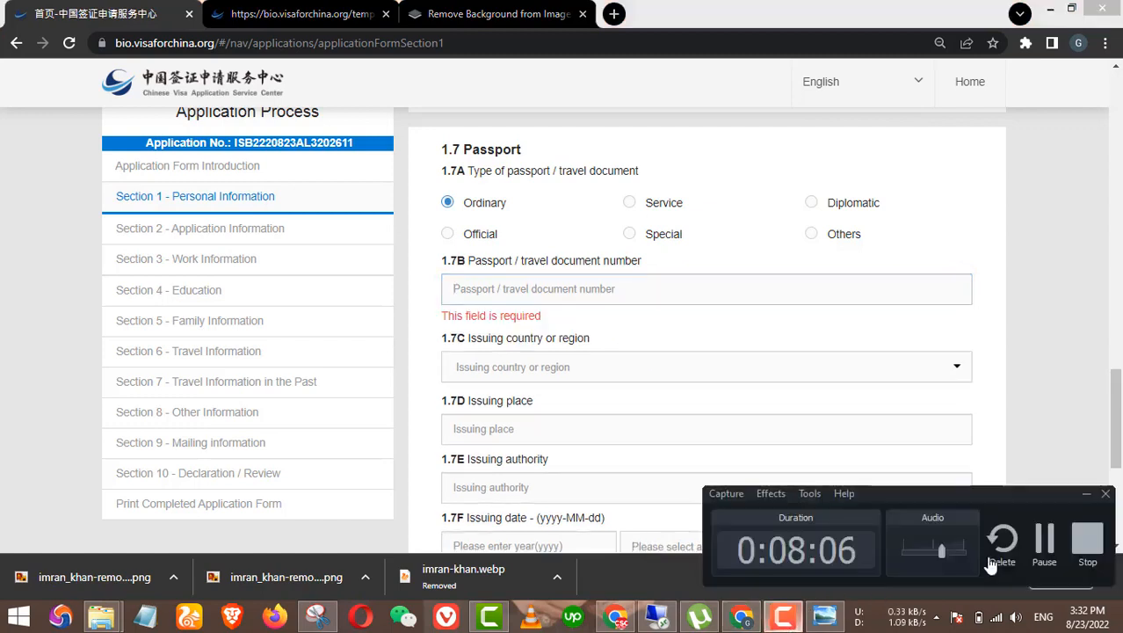
pyautogui.click(464, 288)
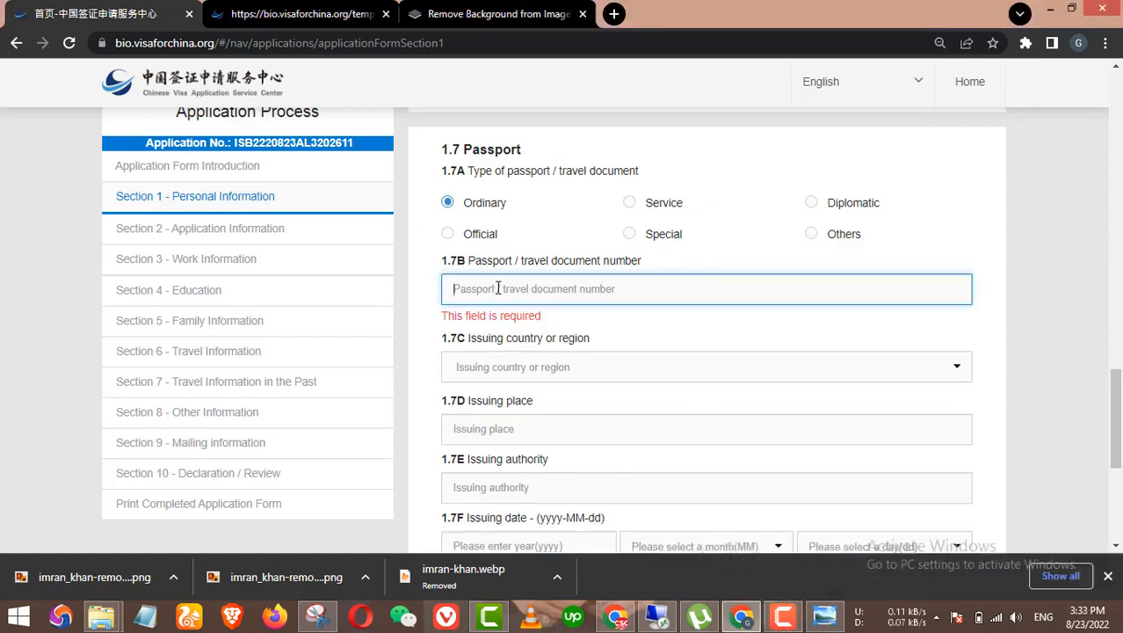
pyautogui.write('h')
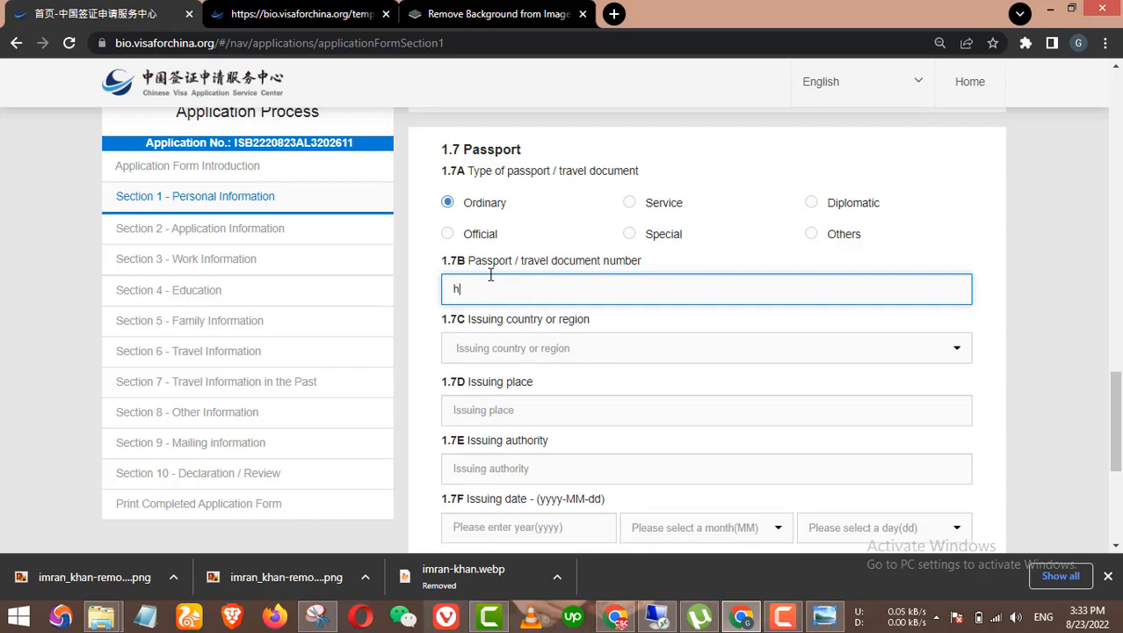
pyautogui.write('e')
pyautogui.press('BackSpace')
pyautogui.press('BackSpace')
# Step: Set issuing country to Pakistan, issuing place to Layyah and issuing authority to Pakistan
pyautogui.click(549, 350)
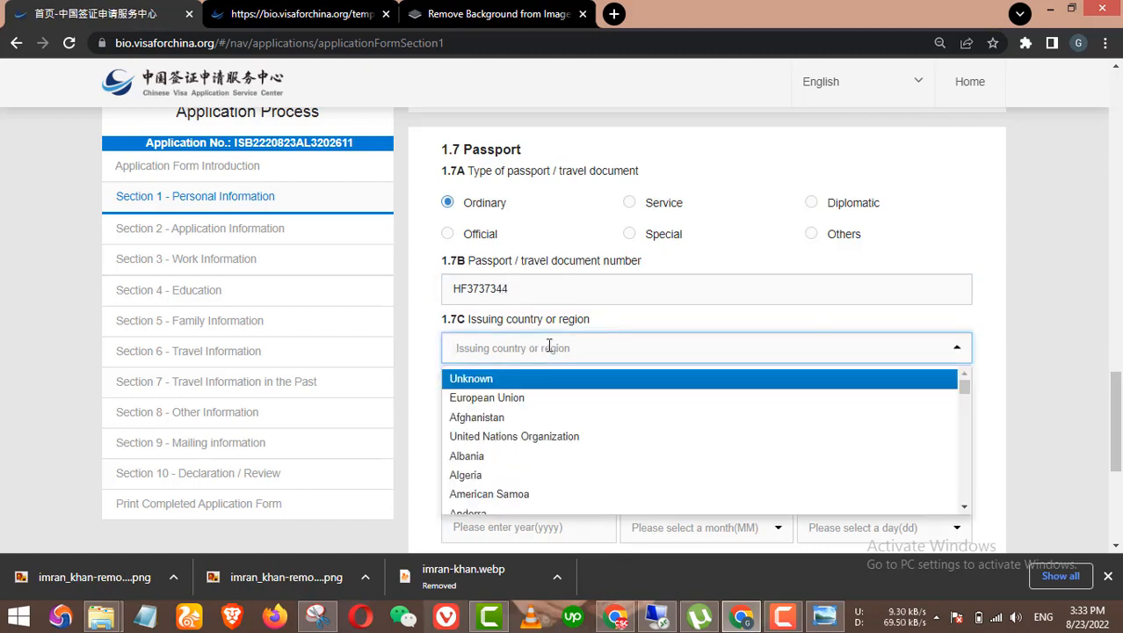
pyautogui.write('paki')
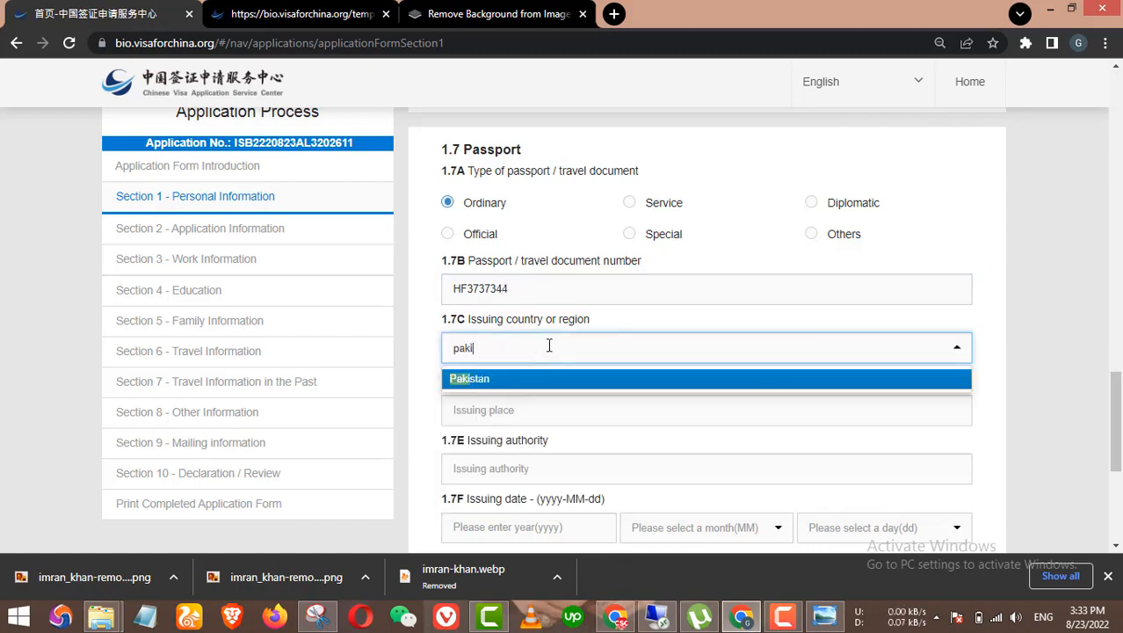
pyautogui.click(544, 379)
pyautogui.click(535, 410)
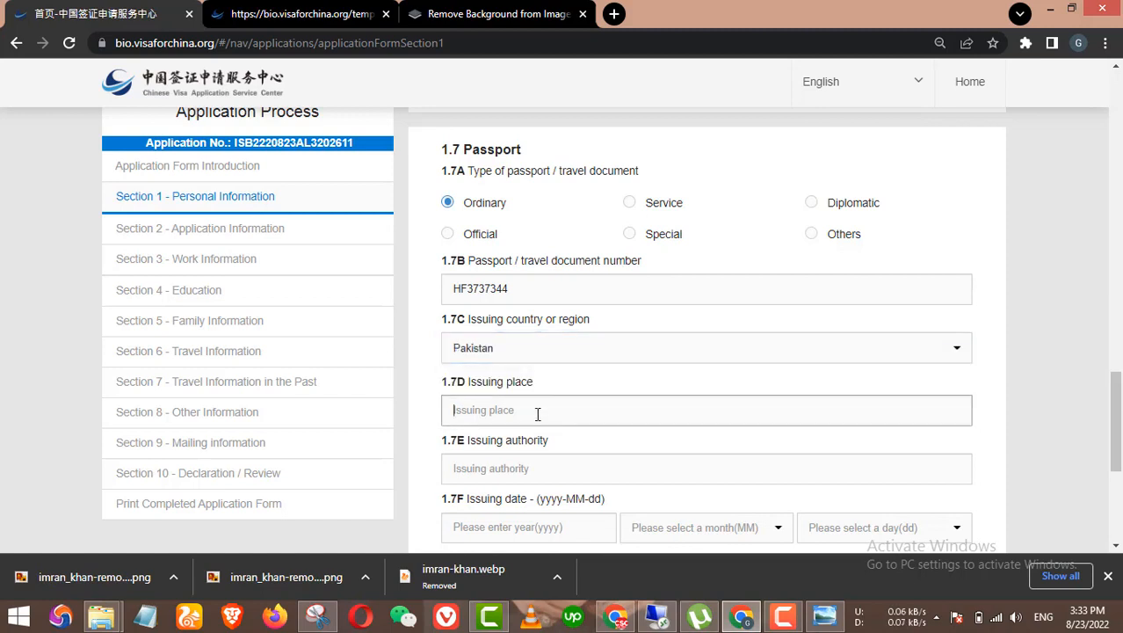
pyautogui.write('Layyah')
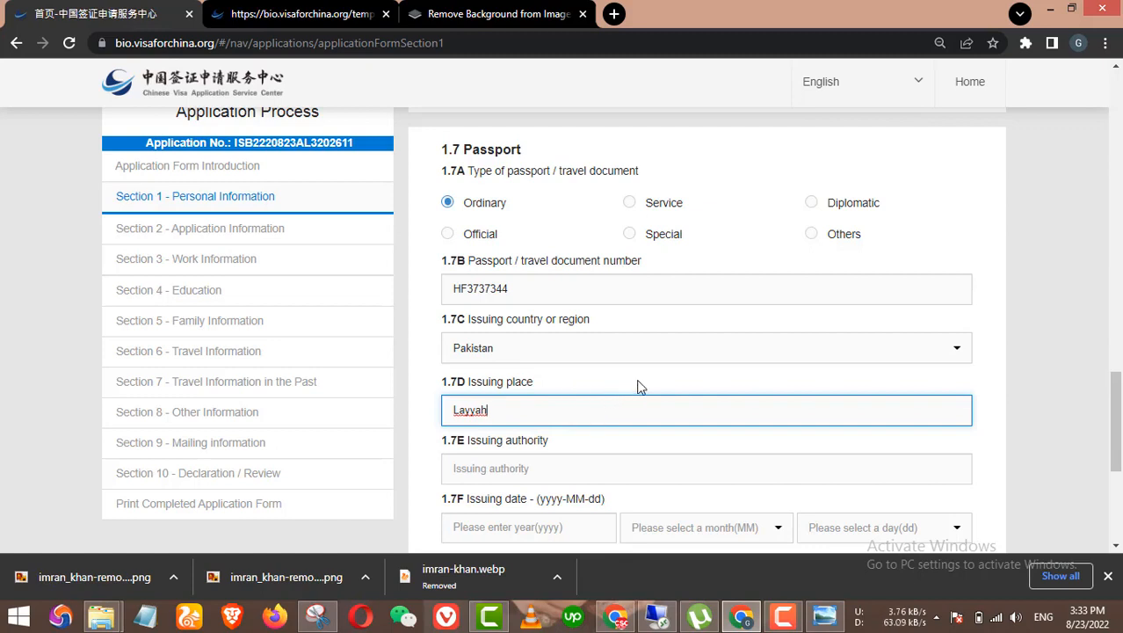
pyautogui.click(961, 389)
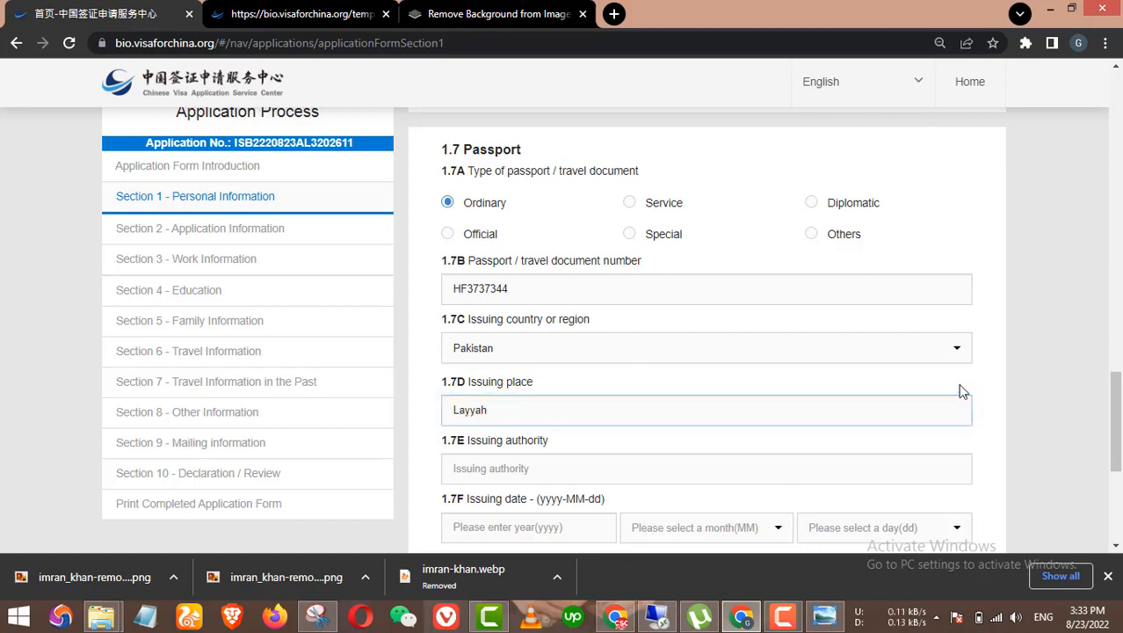
pyautogui.scroll(-1, 961, 391)
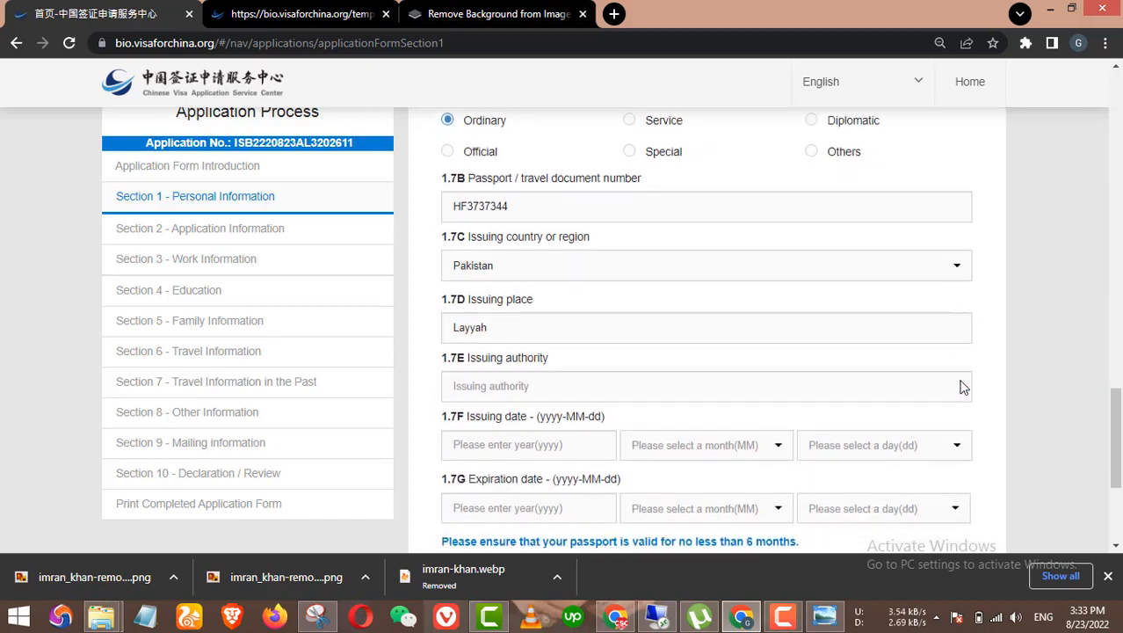
pyautogui.click(631, 385)
pyautogui.write('P')
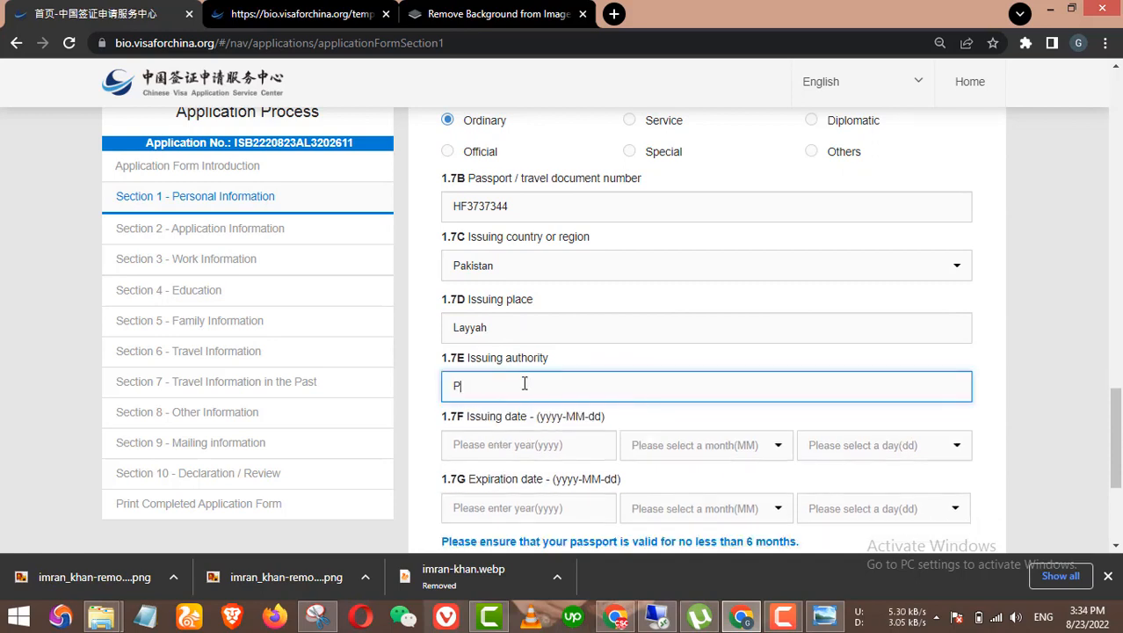
pyautogui.write('akistan')
pyautogui.scroll(-1, 524, 383)
# Step: Set the passport issue date to 2019-03-02
pyautogui.click(562, 361)
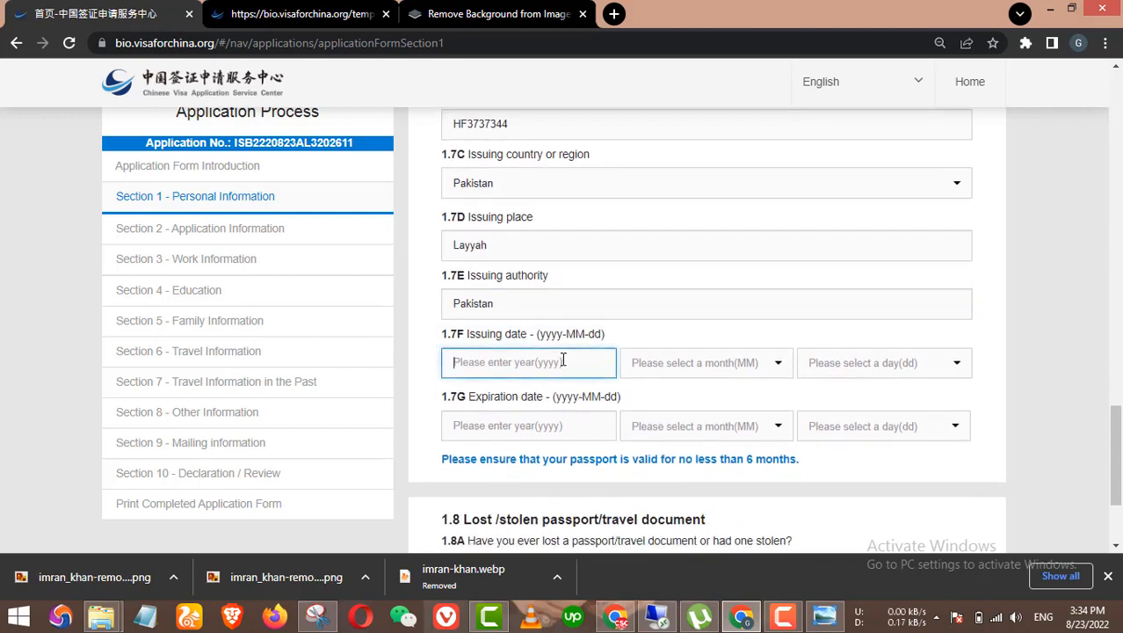
pyautogui.write('2019')
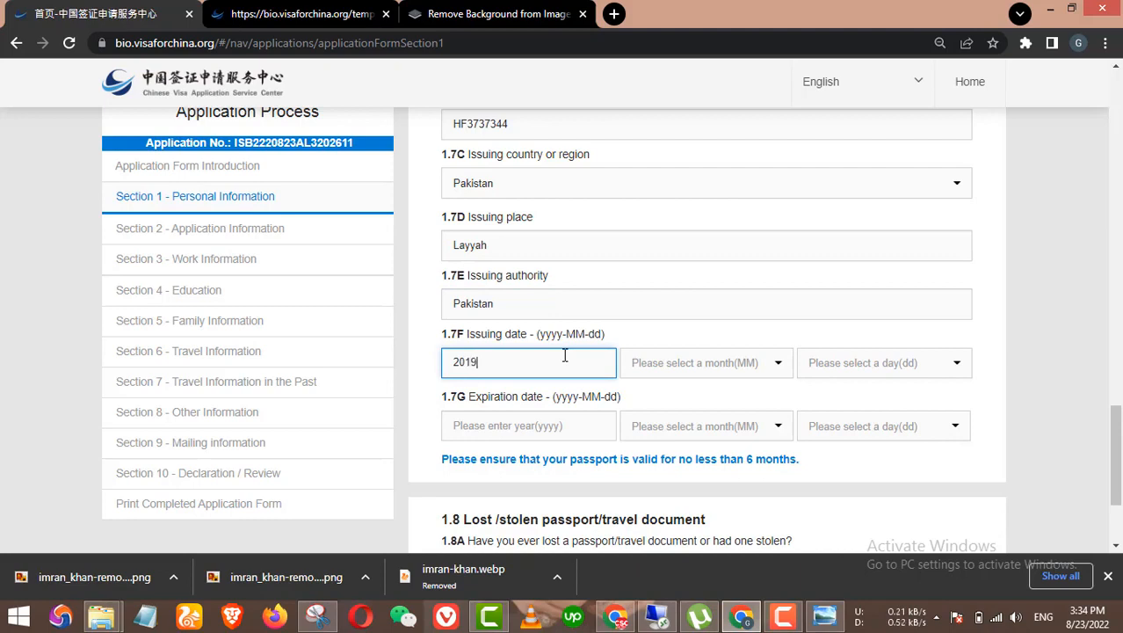
pyautogui.click(661, 373)
pyautogui.click(686, 432)
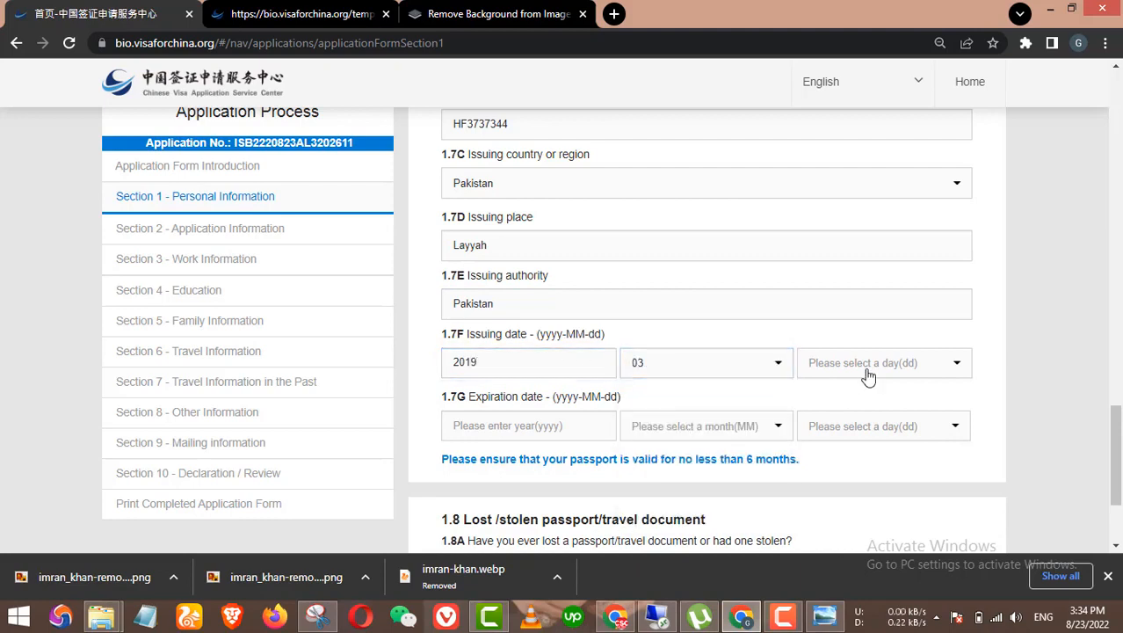
pyautogui.click(878, 363)
pyautogui.click(848, 413)
# Step: Set the passport expiration date to 2023-03-02
pyautogui.click(562, 430)
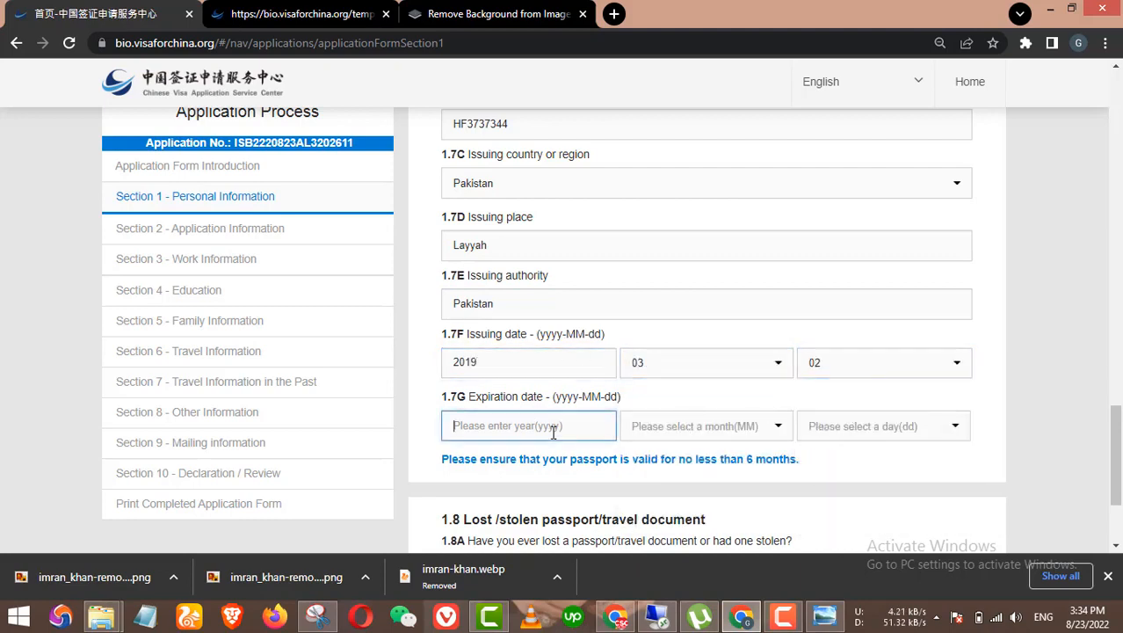
pyautogui.write('202')
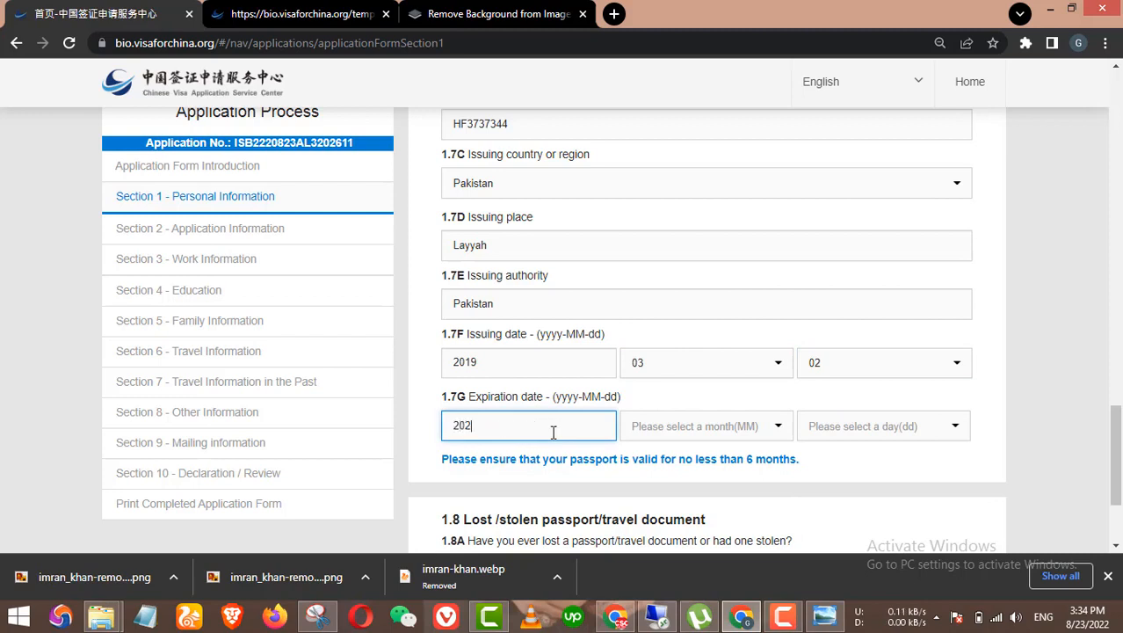
pyautogui.write('3')
pyautogui.click(712, 429)
pyautogui.click(673, 496)
pyautogui.click(879, 426)
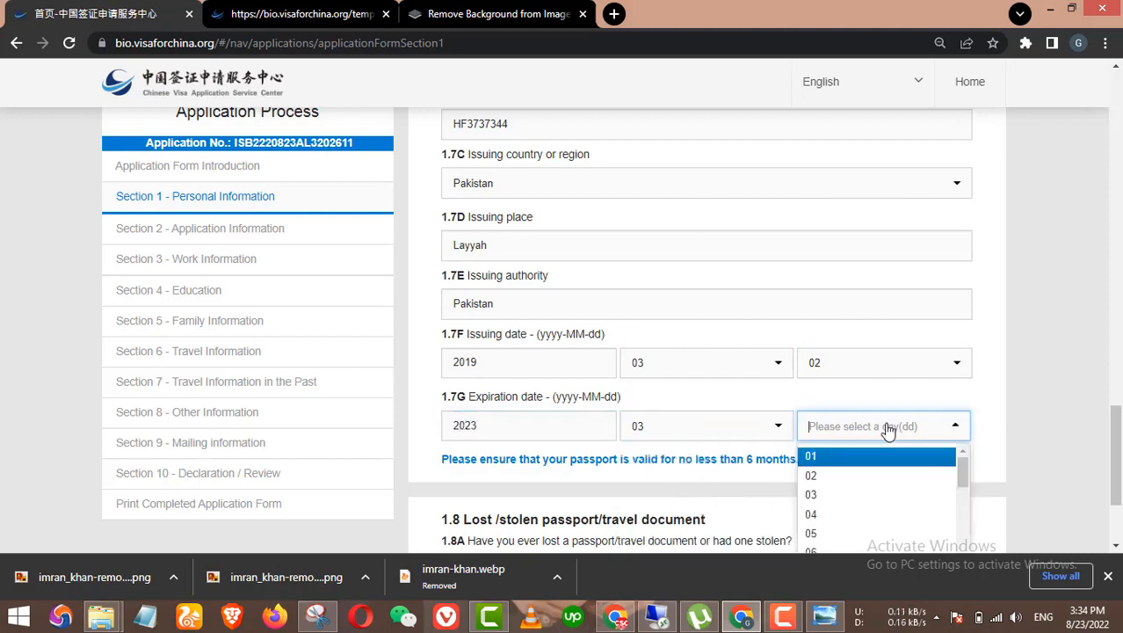
pyautogui.click(855, 477)
pyautogui.scroll(-1, 885, 476)
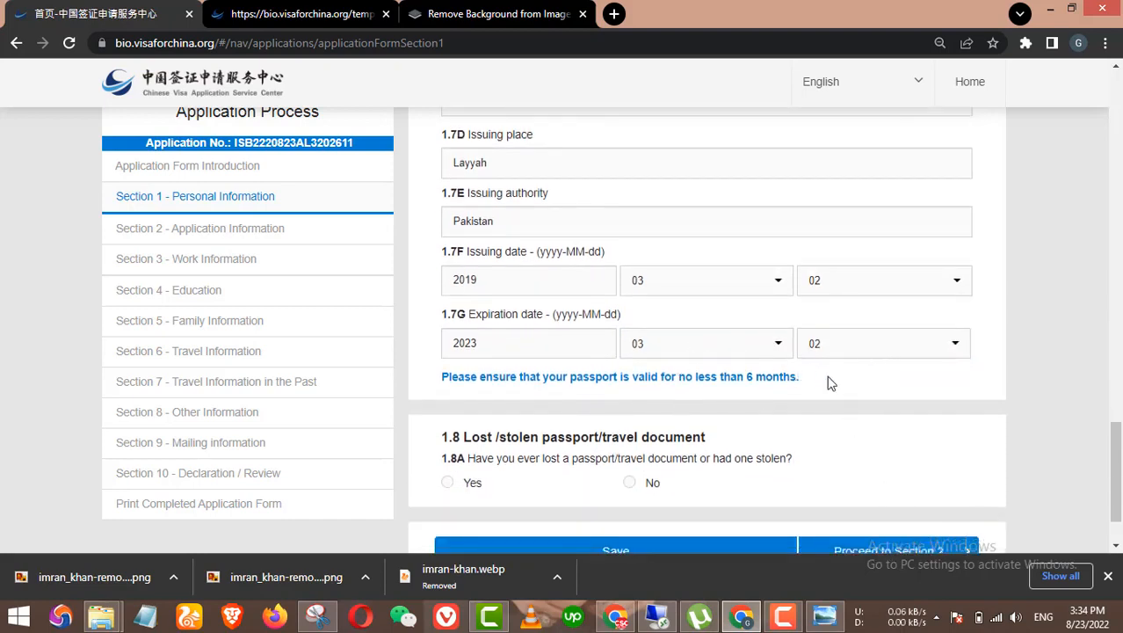
pyautogui.scroll(-1, 691, 402)
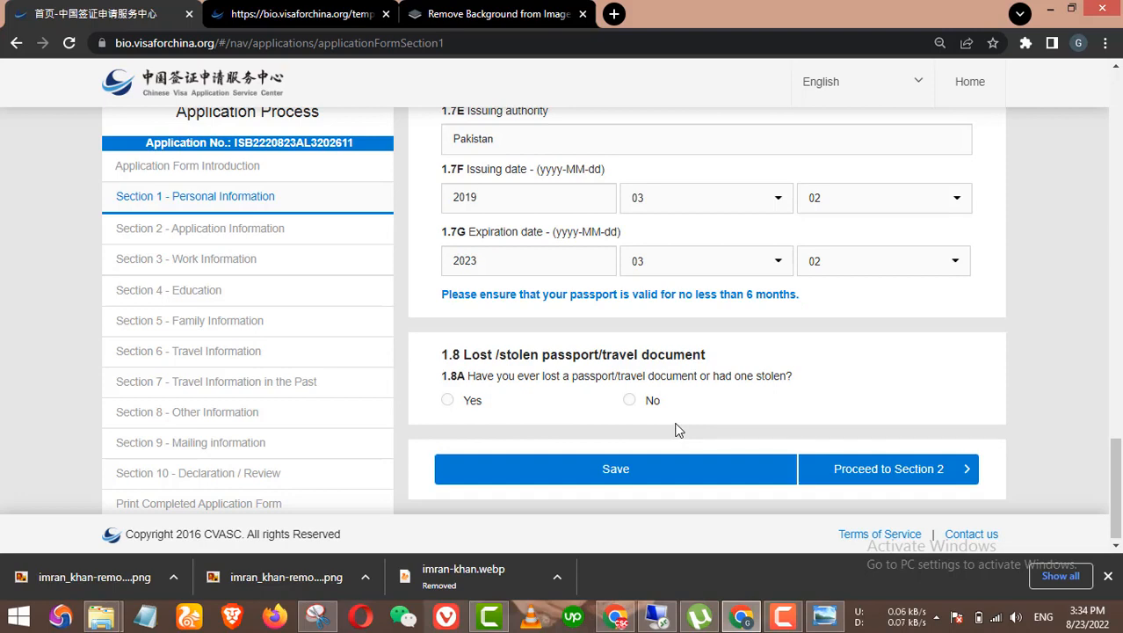
# Step: Answer No to the 1.8A lost or stolen passport question
pyautogui.click(637, 401)
pyautogui.click(475, 401)
pyautogui.scroll(-1, 567, 406)
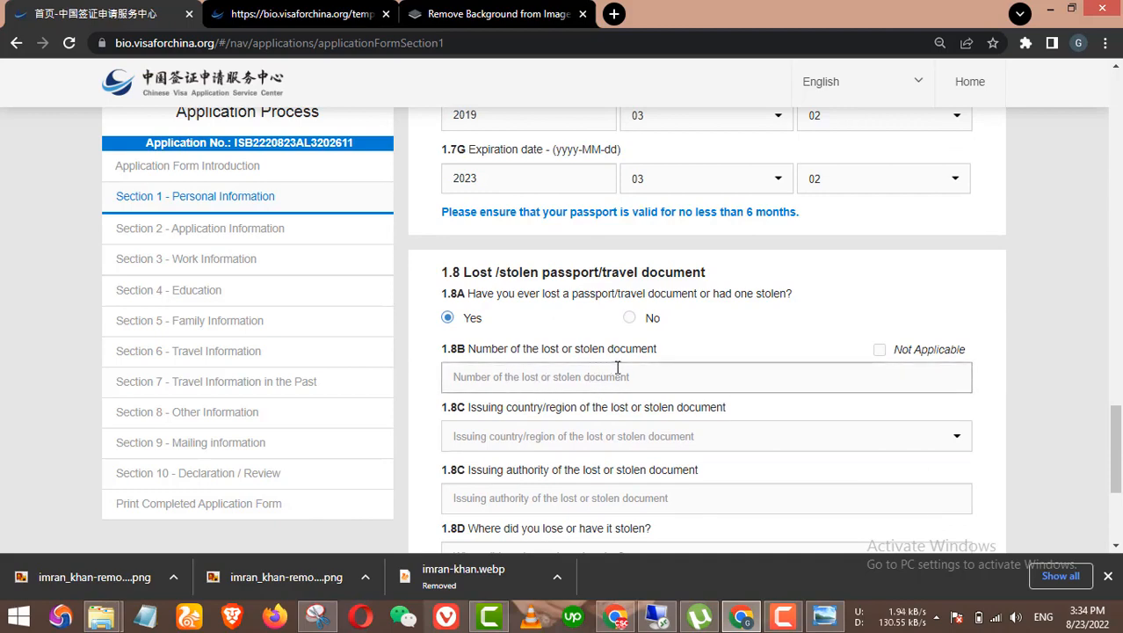
pyautogui.scroll(-1, 756, 384)
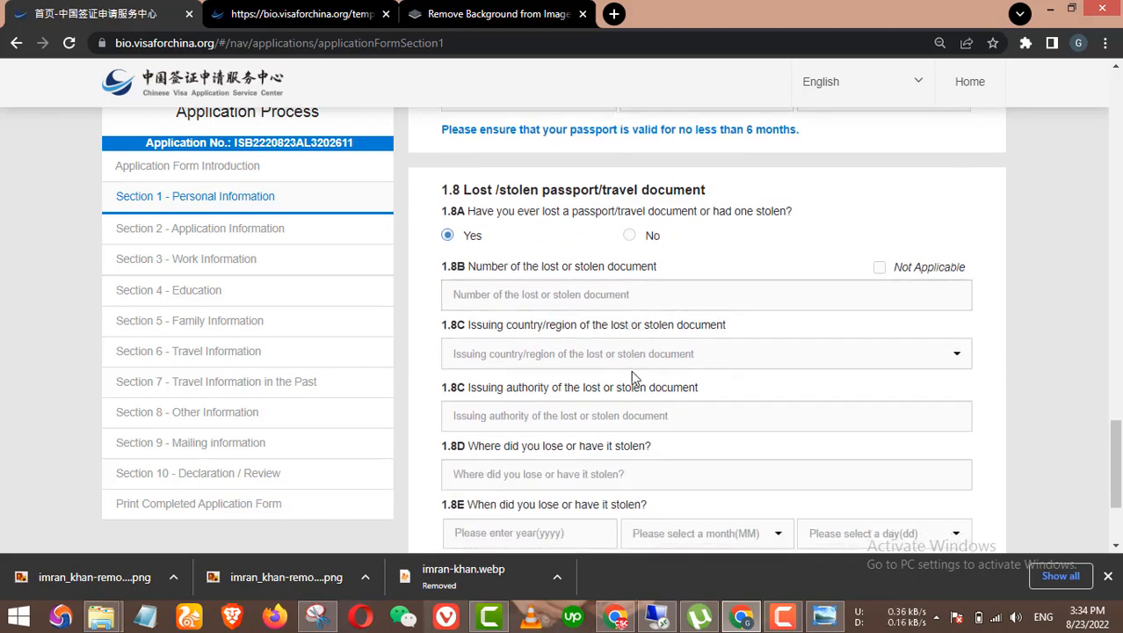
pyautogui.scroll(-1, 629, 376)
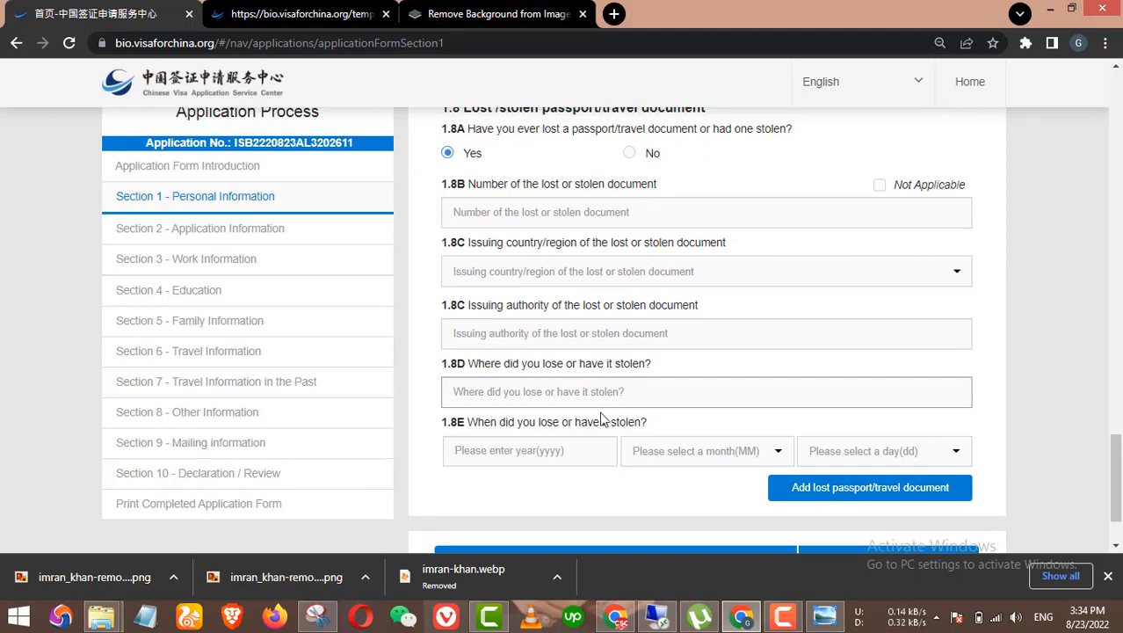
pyautogui.scroll(3, 569, 425)
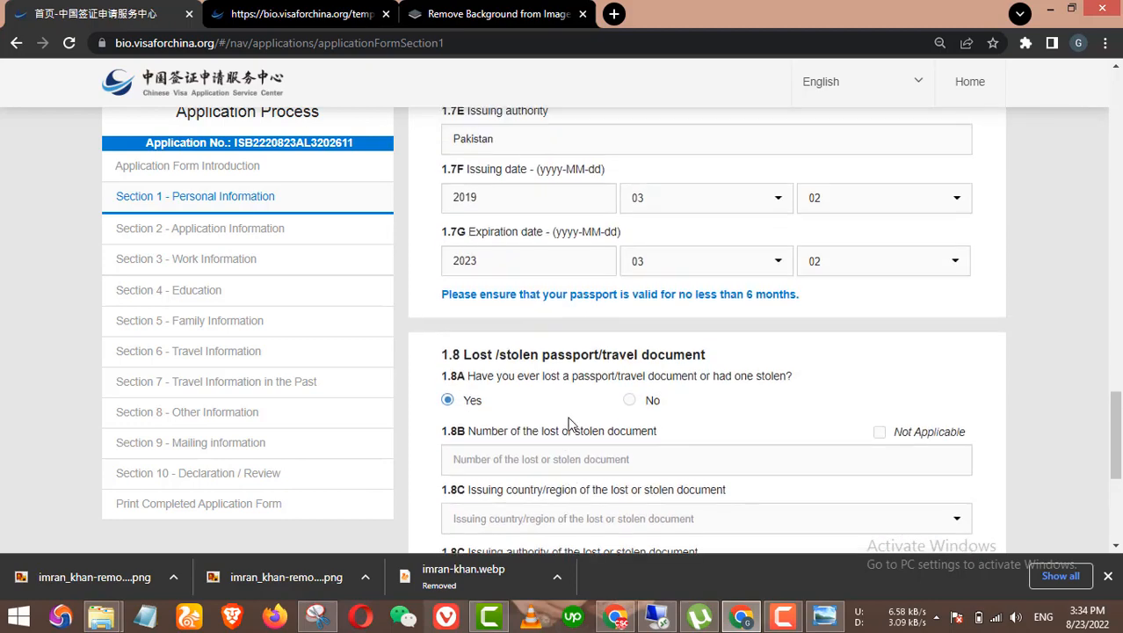
pyautogui.click(631, 400)
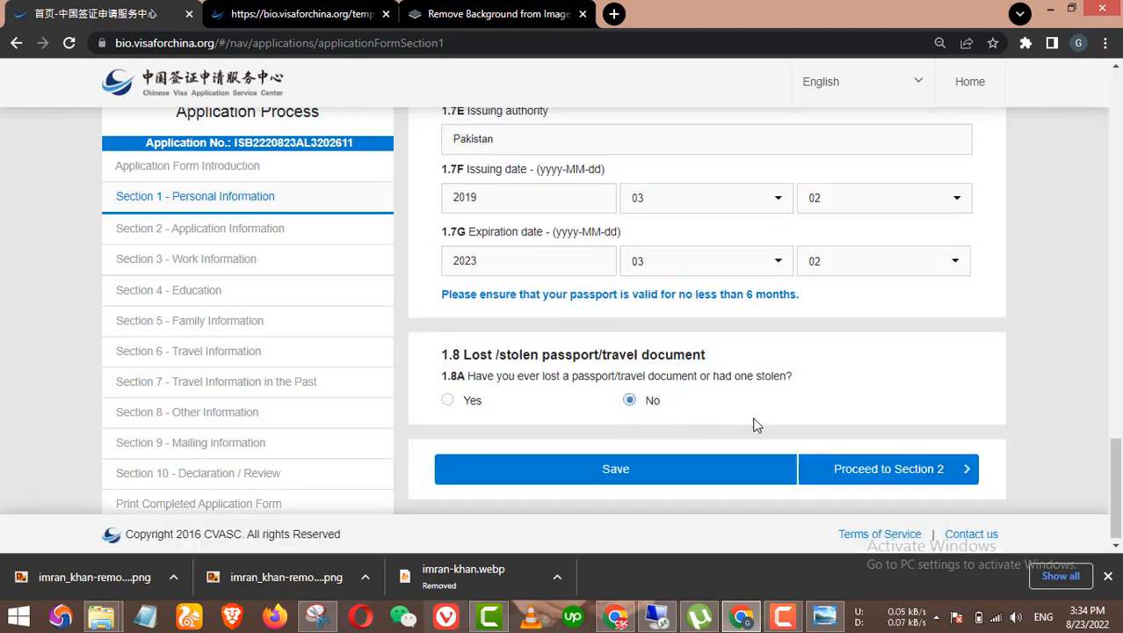
# Step: Proceed to Section 2 and look over the Application Information page
pyautogui.click(891, 475)
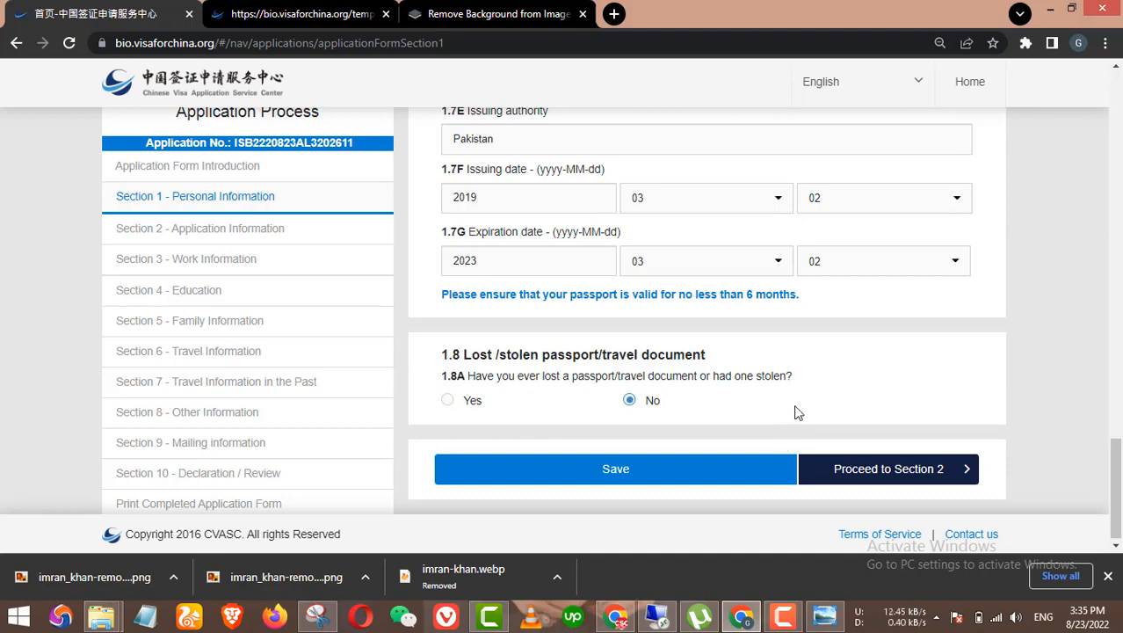
pyautogui.scroll(2, 722, 318)
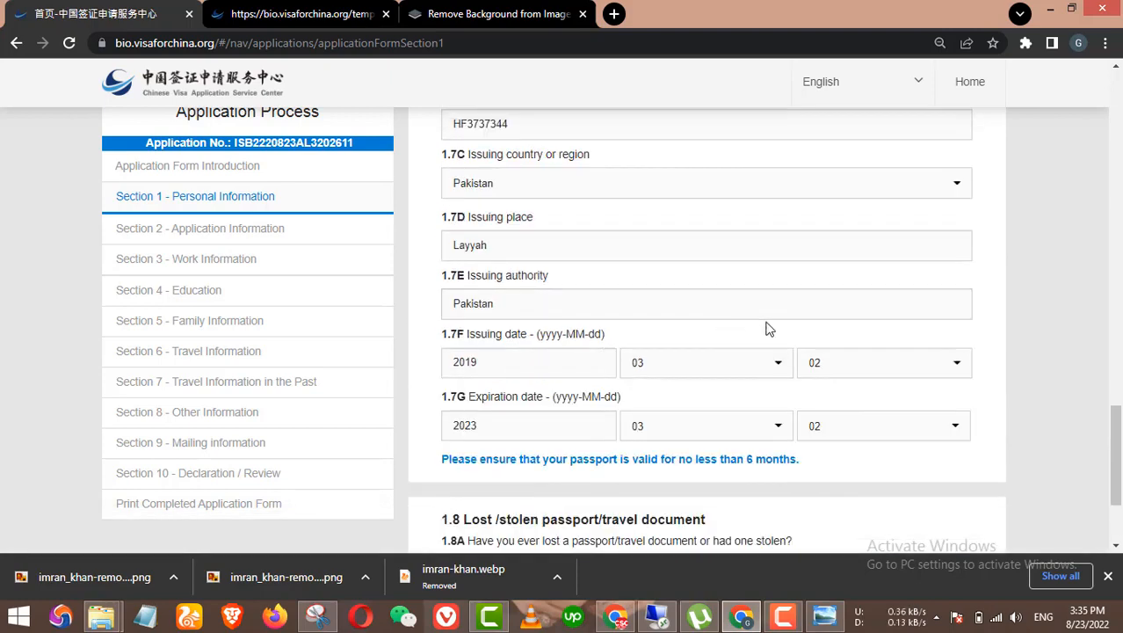
pyautogui.scroll(-2, 768, 328)
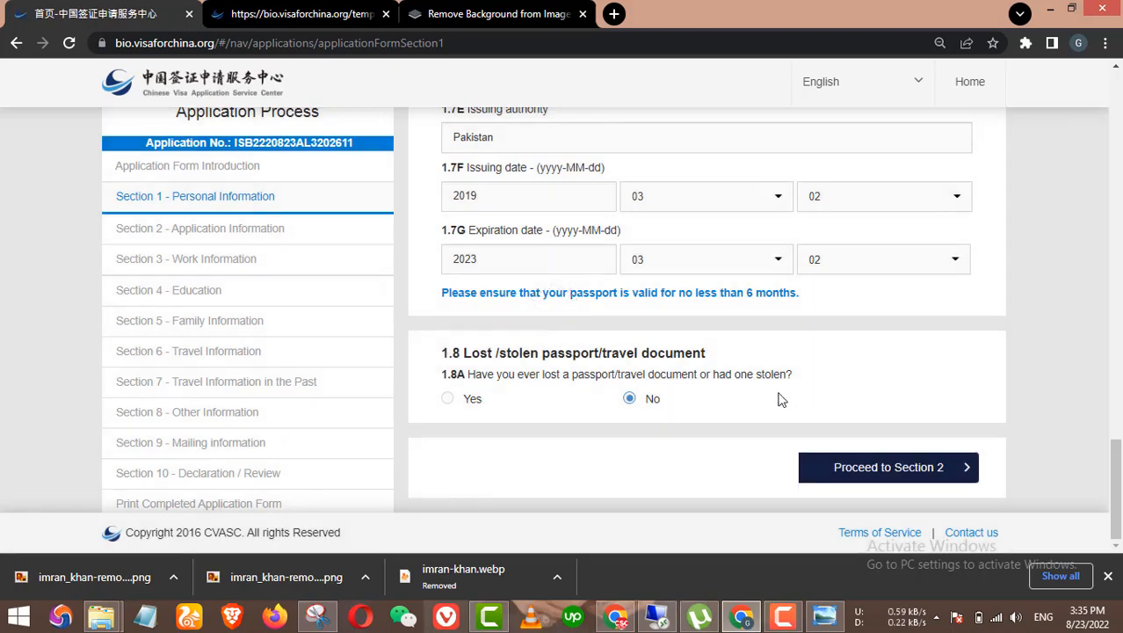
pyautogui.scroll(4, 780, 400)
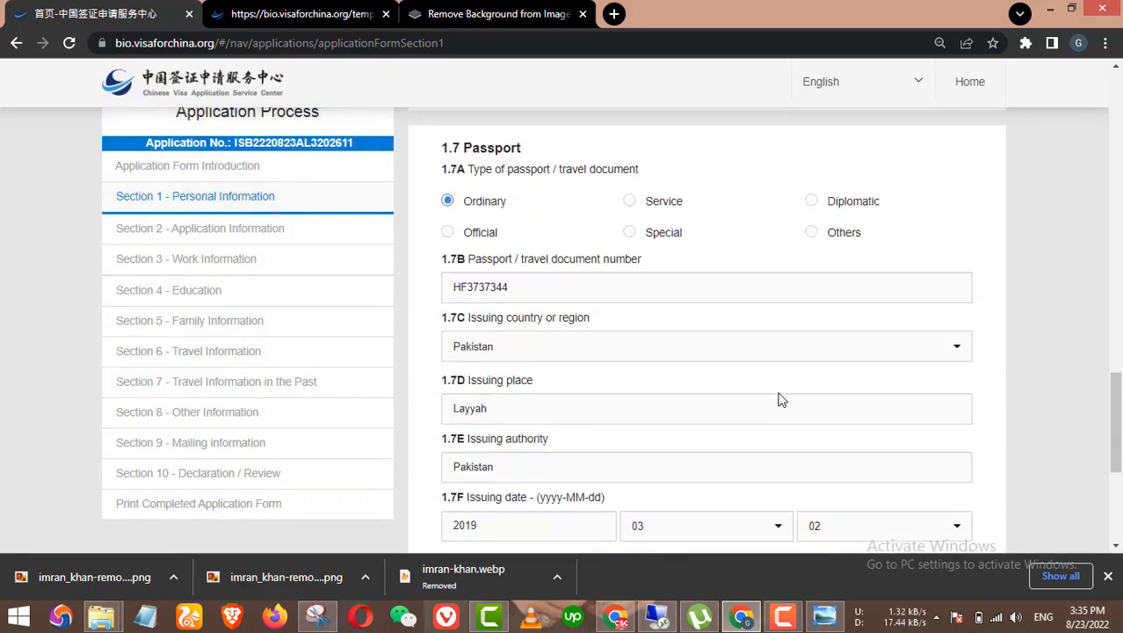
pyautogui.scroll(-3, 722, 371)
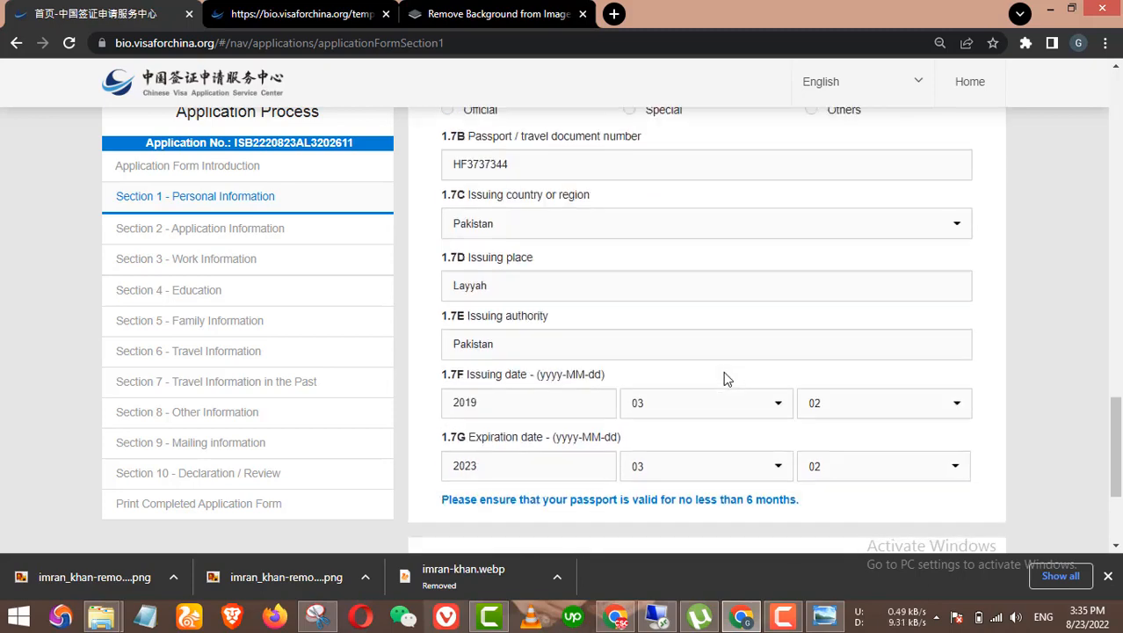
pyautogui.scroll(-1, 764, 400)
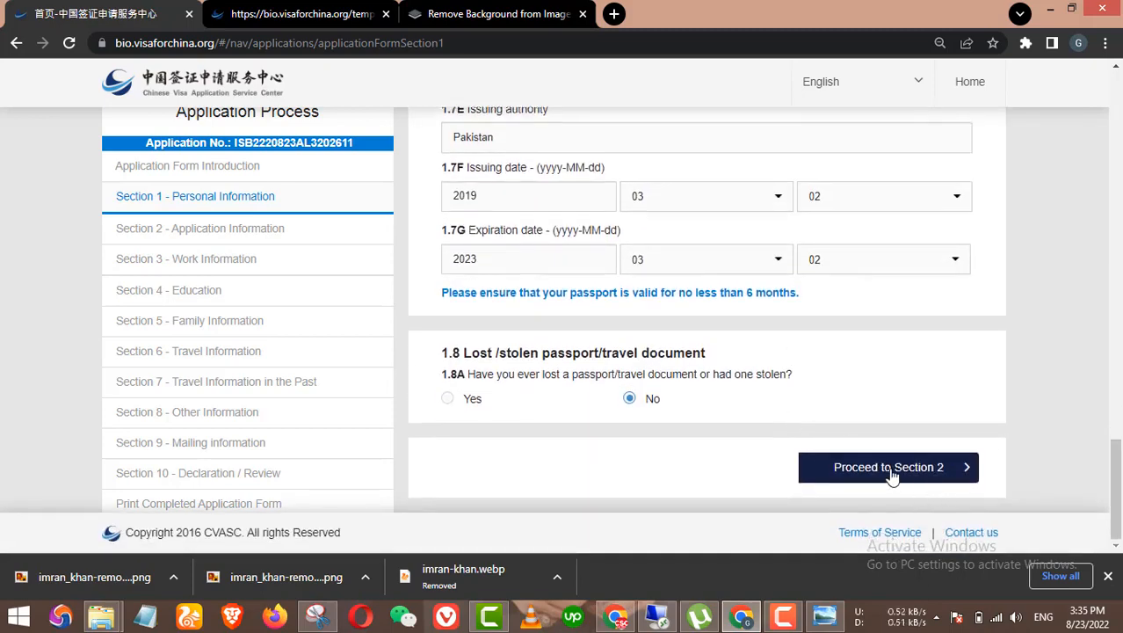
pyautogui.scroll(3, 783, 387)
pyautogui.scroll(-2, 779, 376)
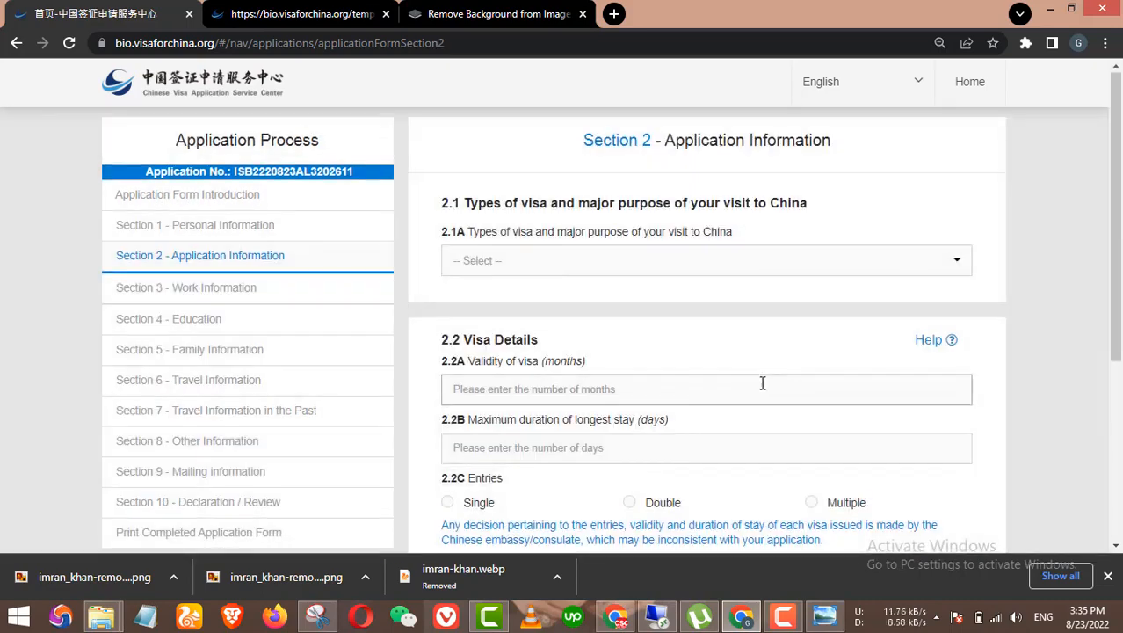
# Step: Choose (X1)Study from the 2.1A visa-type list for long-term study over 180 days
pyautogui.scroll(-3, 762, 383)
pyautogui.scroll(3, 762, 389)
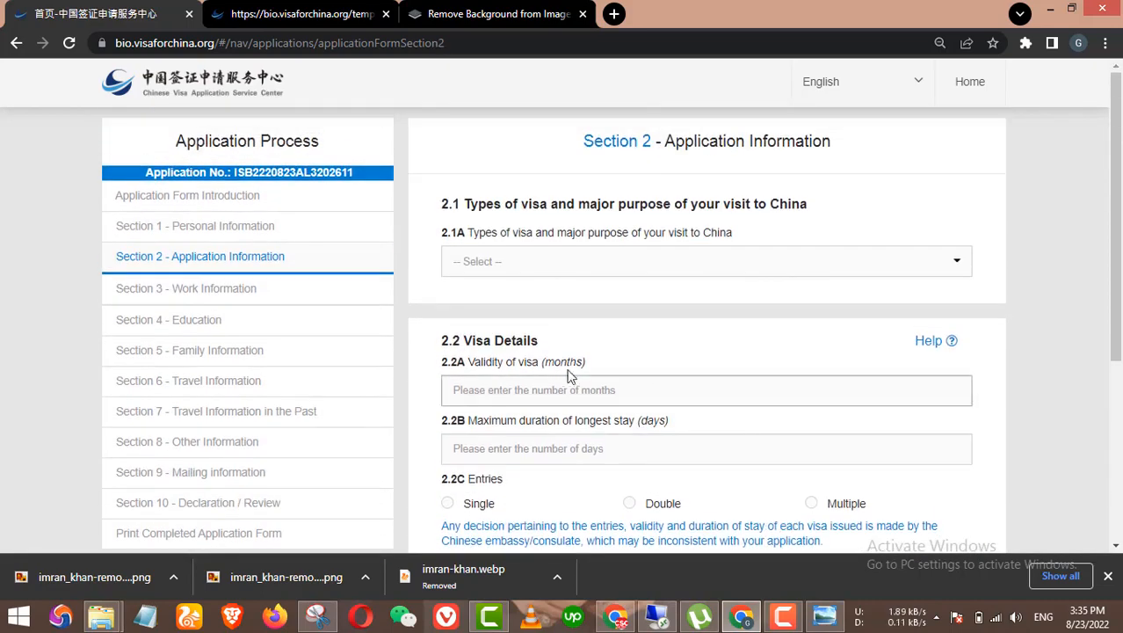
pyautogui.click(596, 259)
pyautogui.scroll(-3, 597, 321)
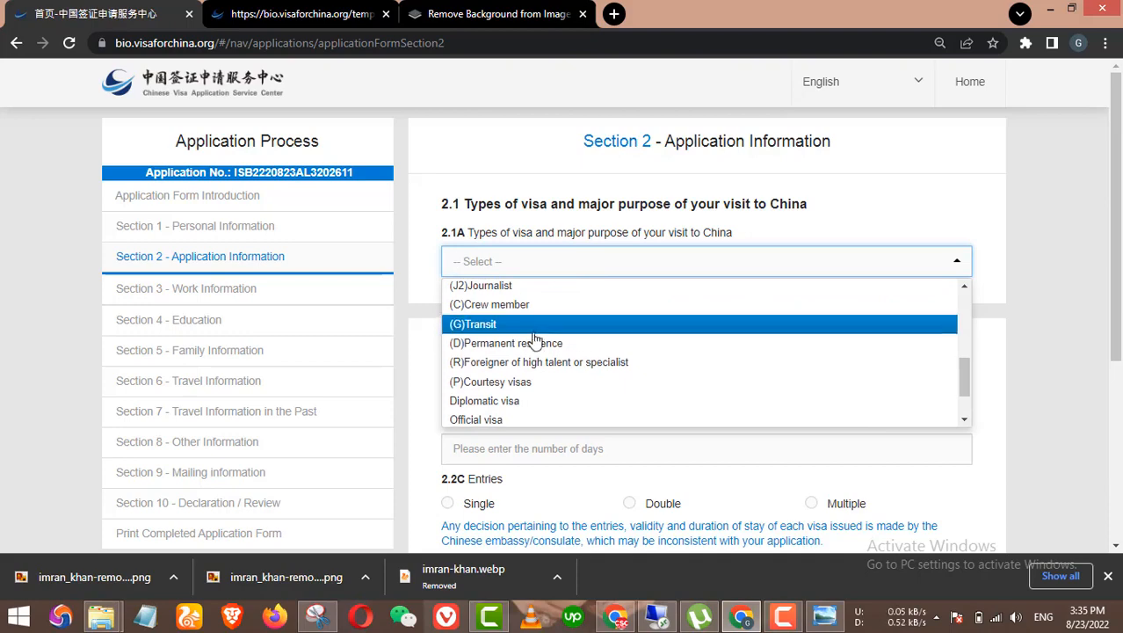
pyautogui.scroll(-1, 537, 343)
pyautogui.scroll(-2, 540, 352)
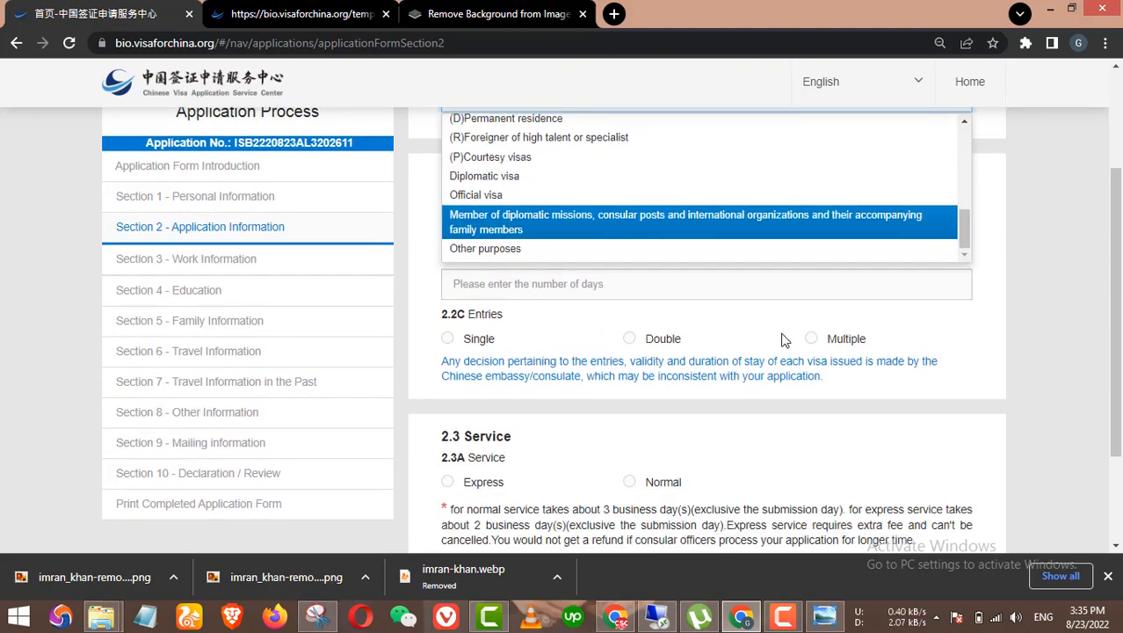
pyautogui.scroll(1, 830, 349)
pyautogui.scroll(2, 837, 347)
pyautogui.scroll(3, 620, 342)
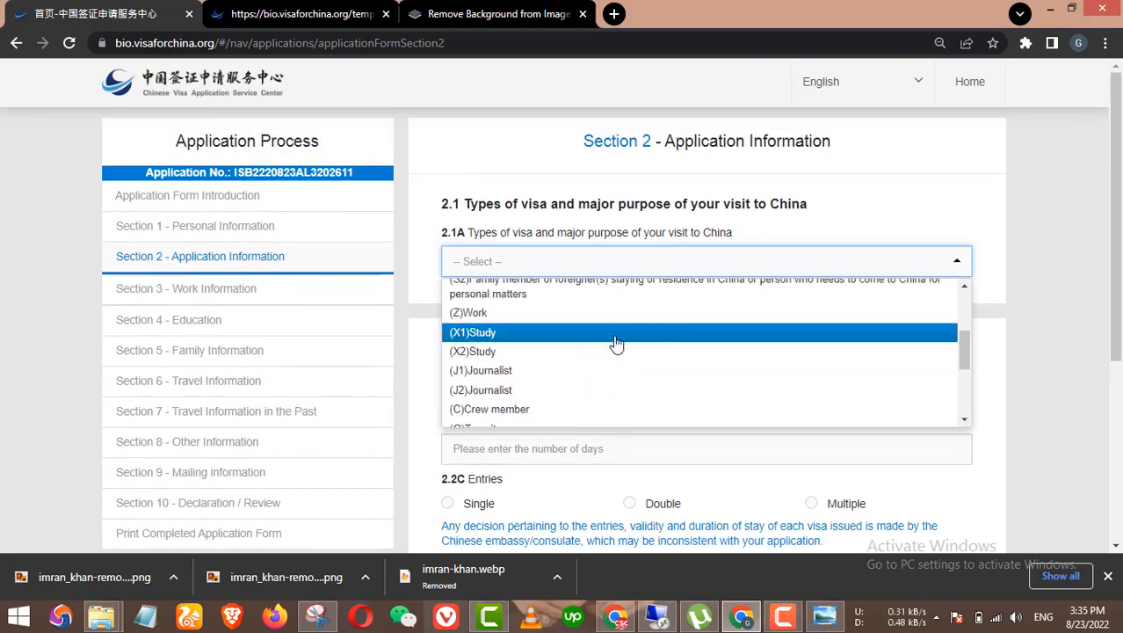
pyautogui.click(500, 338)
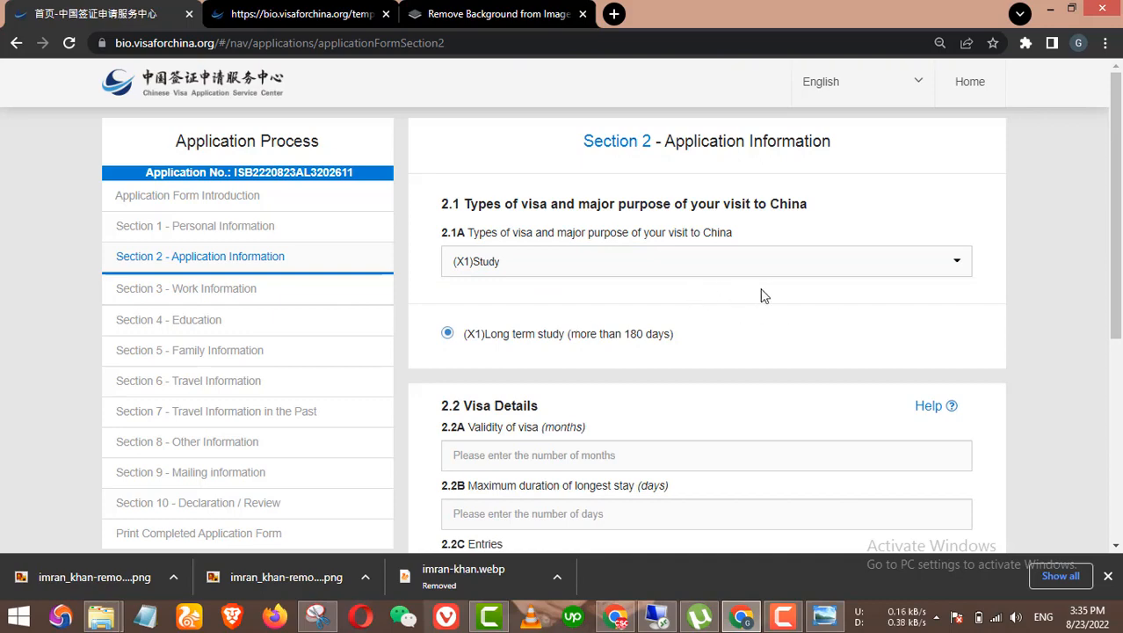
pyautogui.scroll(-1, 778, 295)
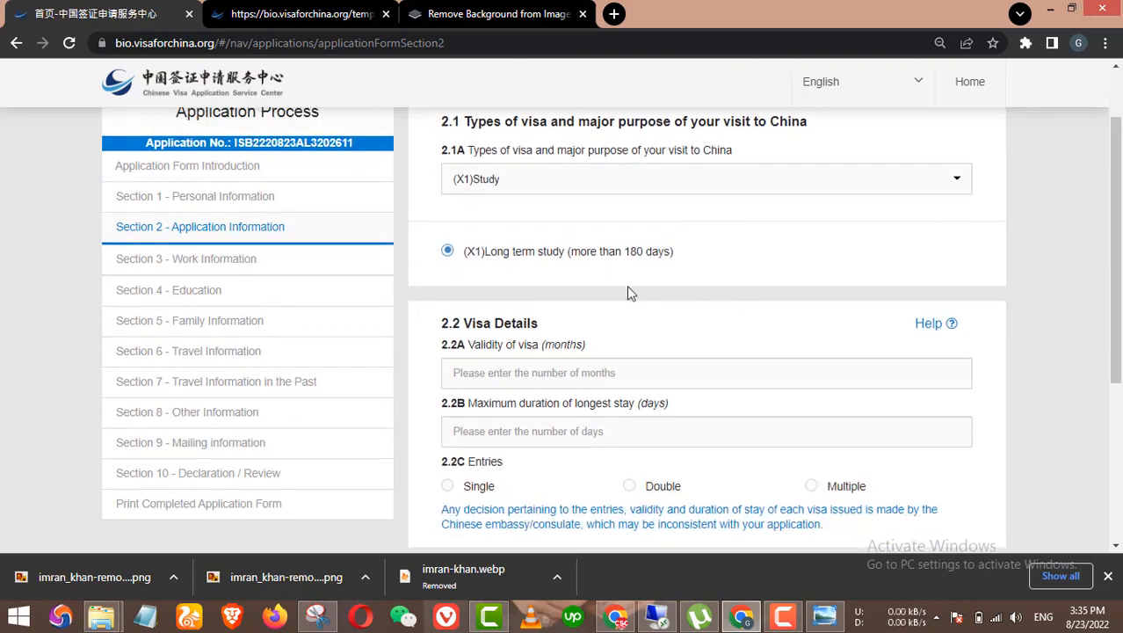
pyautogui.scroll(-1, 822, 334)
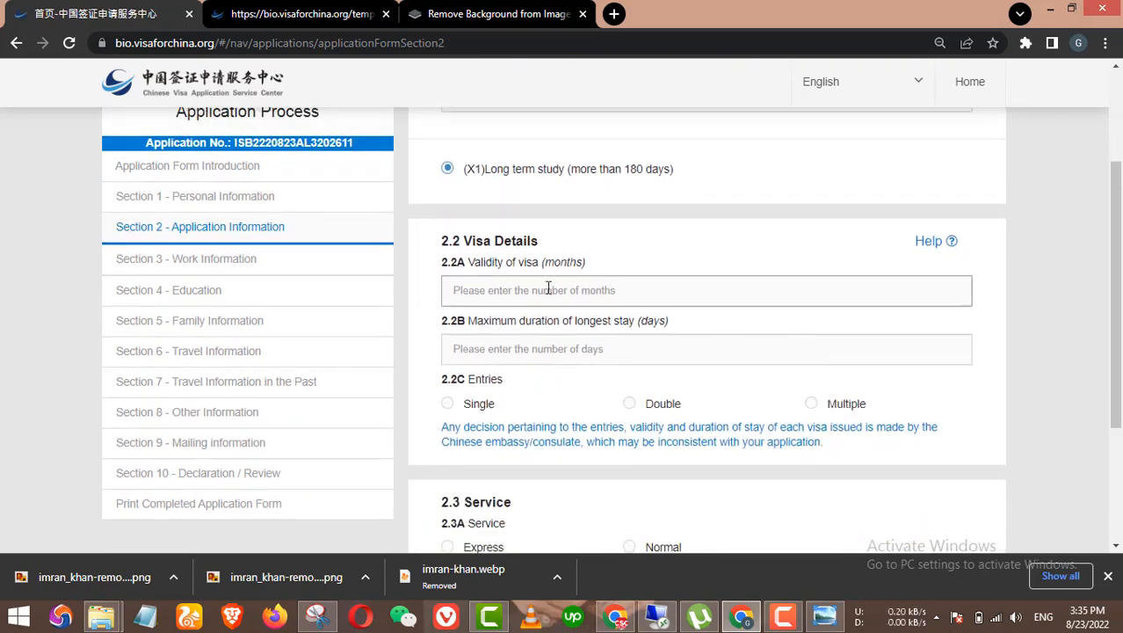
# Step: Enter 3 months as visa validity and 90 days as maximum stay
pyautogui.click(580, 293)
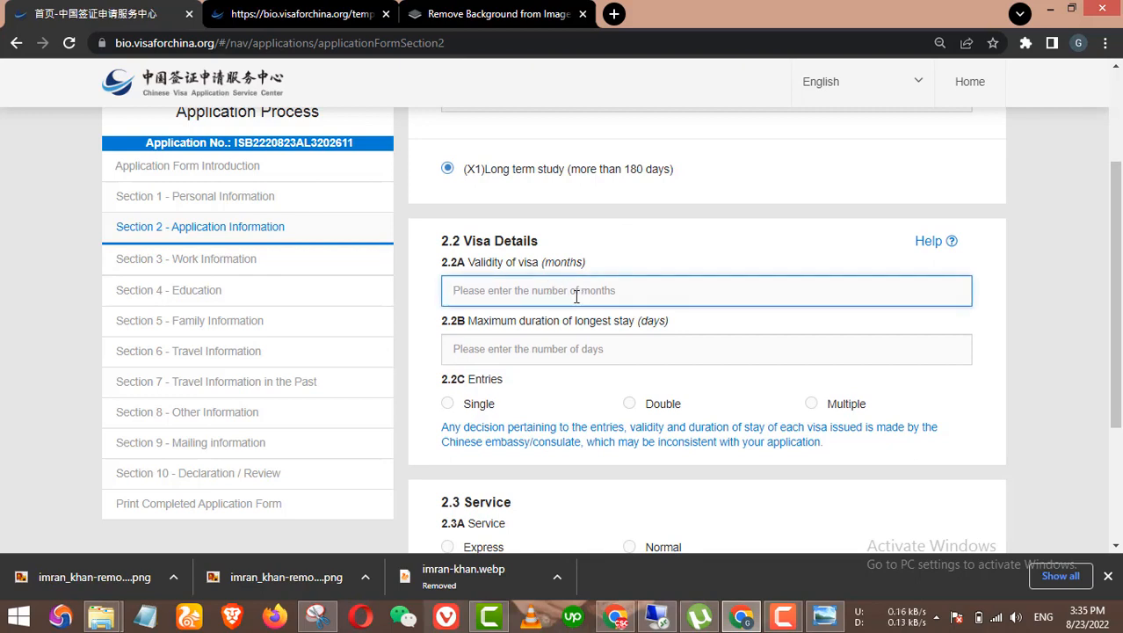
pyautogui.write('3 m')
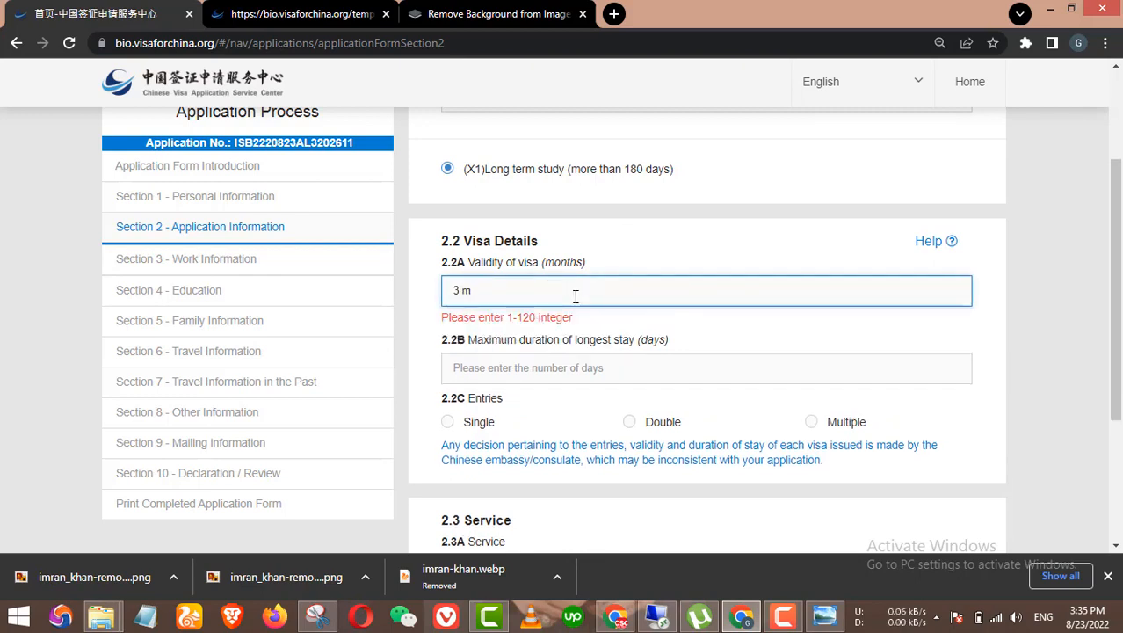
pyautogui.press('BackSpace')
pyautogui.press('BackSpace')
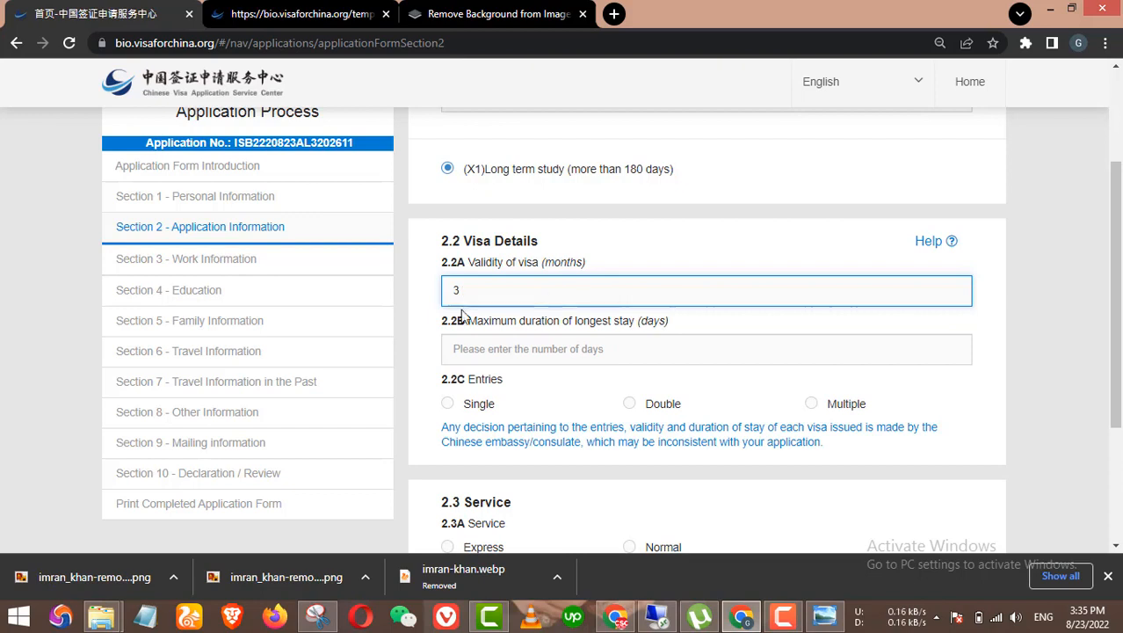
pyautogui.click(484, 352)
pyautogui.write('90')
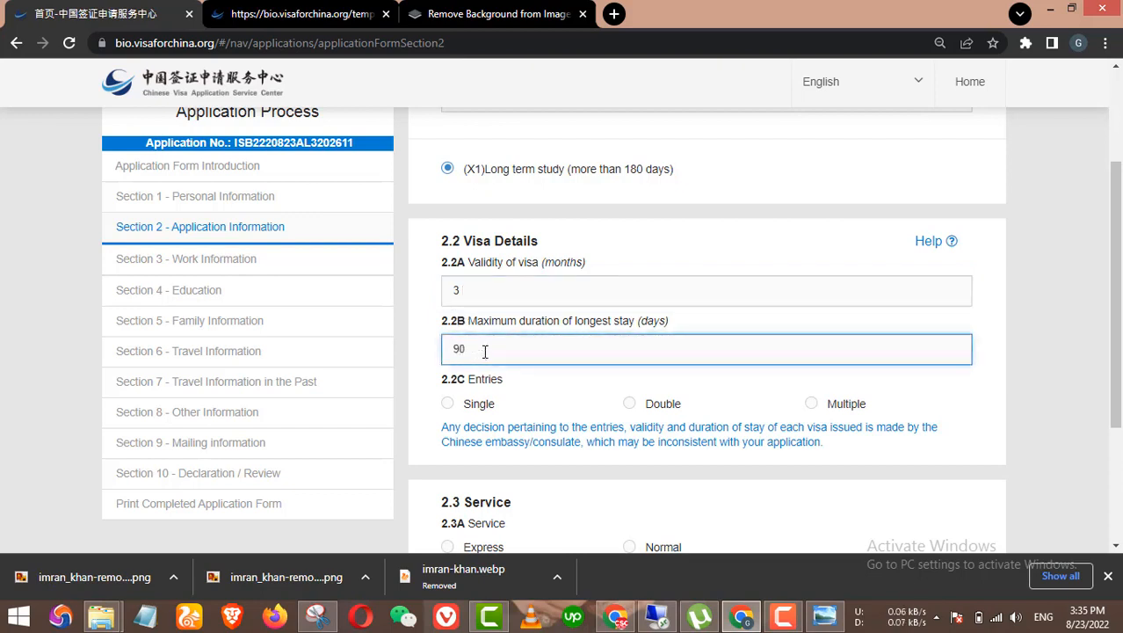
pyautogui.click(449, 288)
pyautogui.press('BackSpace')
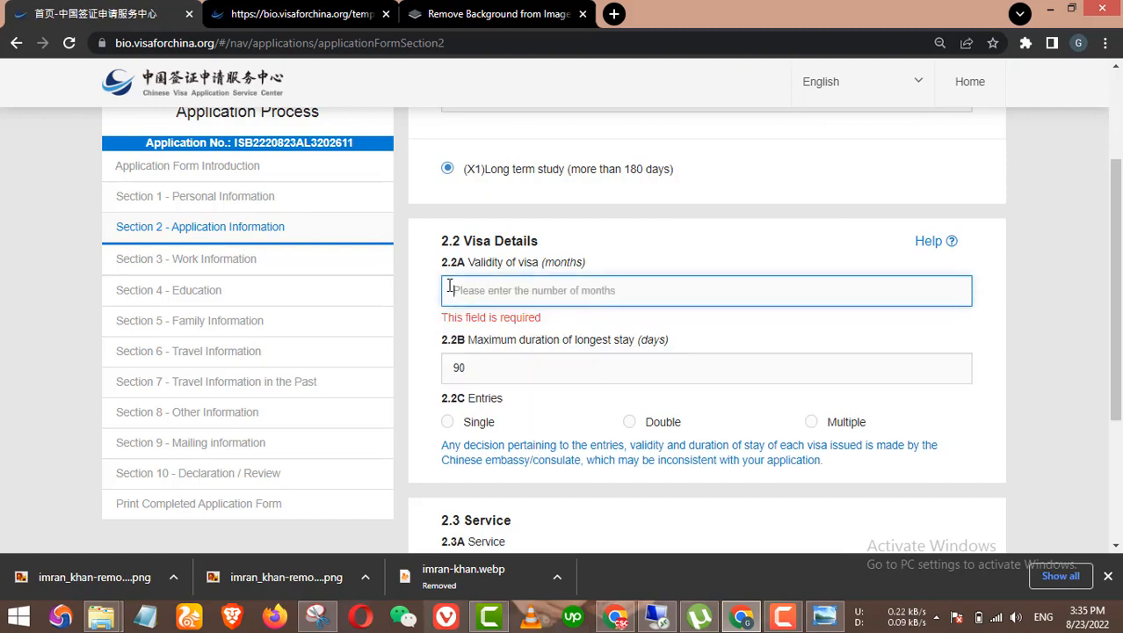
pyautogui.write('6')
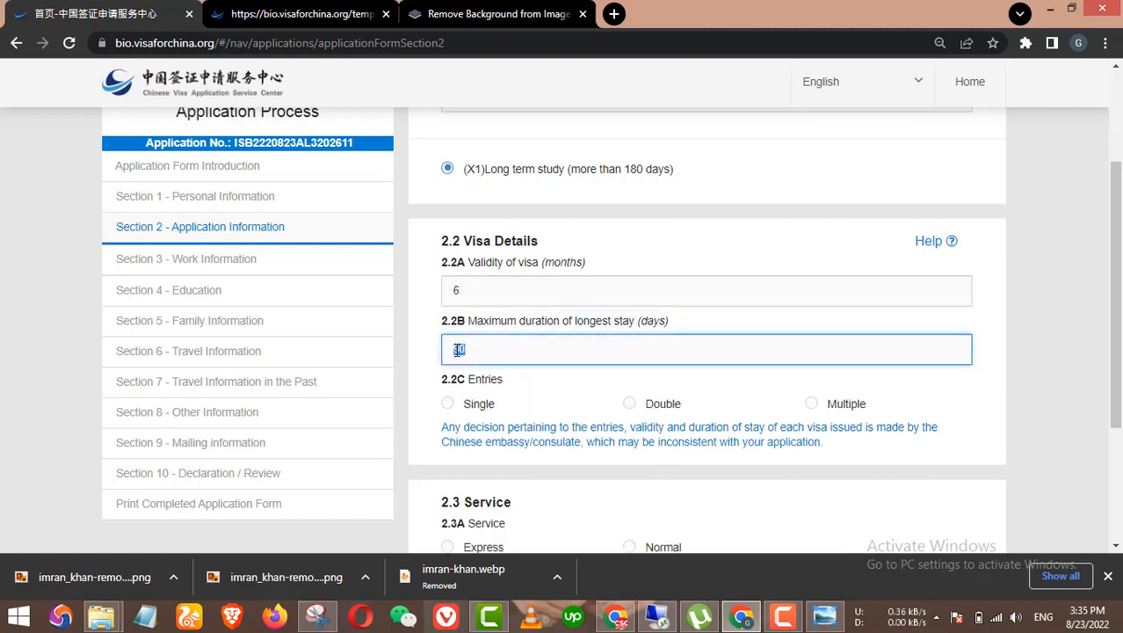
pyautogui.write('18')
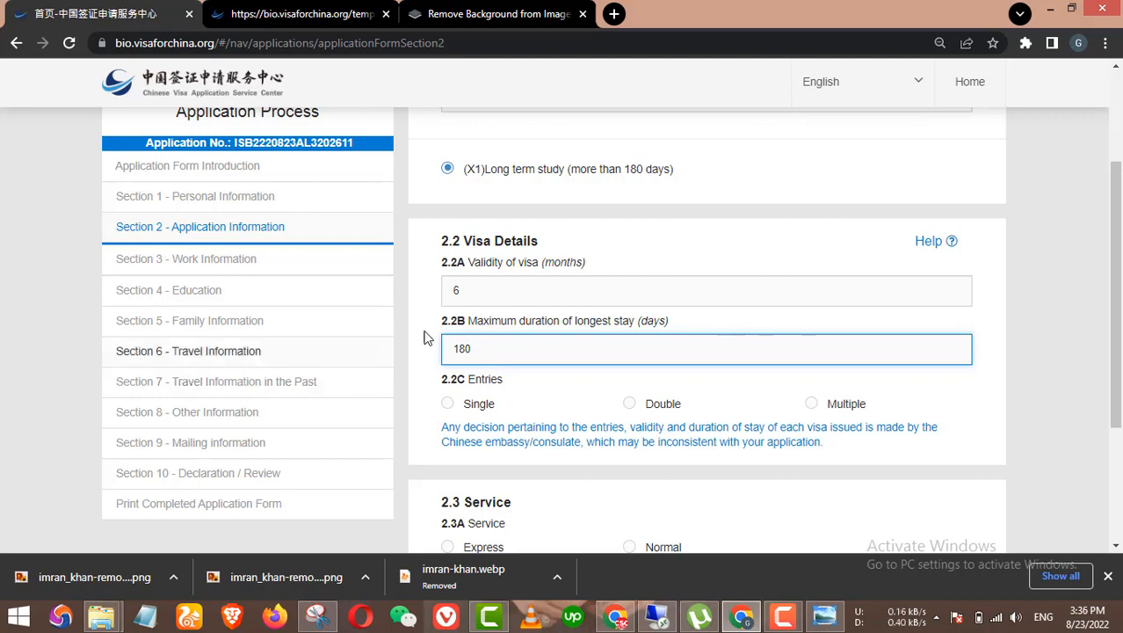
pyautogui.doubleClick(457, 291)
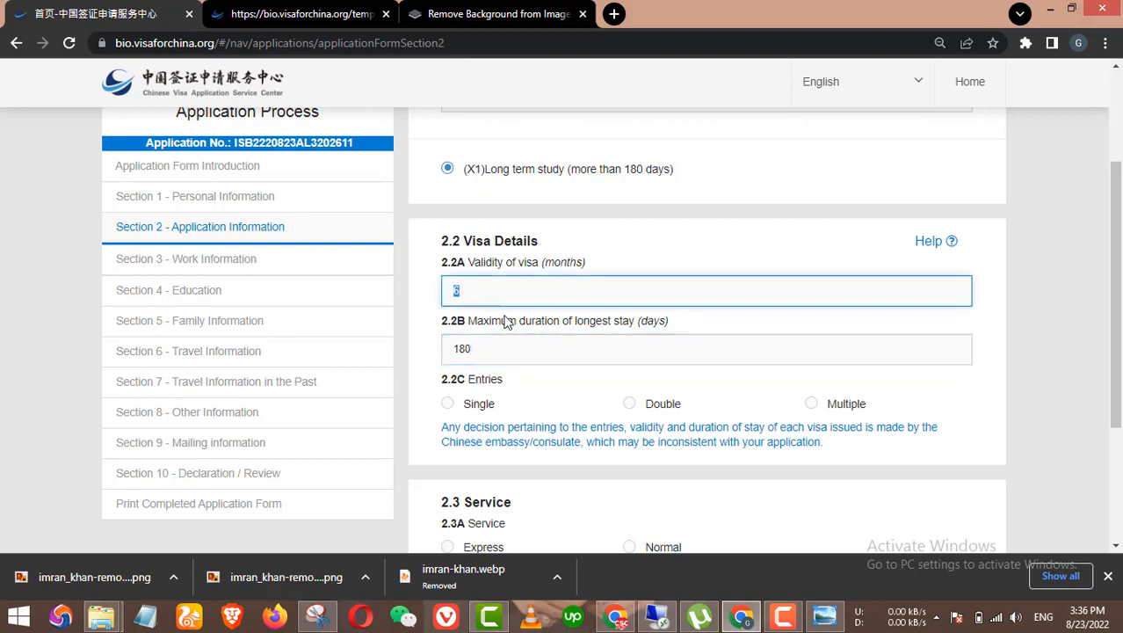
pyautogui.write('3')
pyautogui.doubleClick(444, 351)
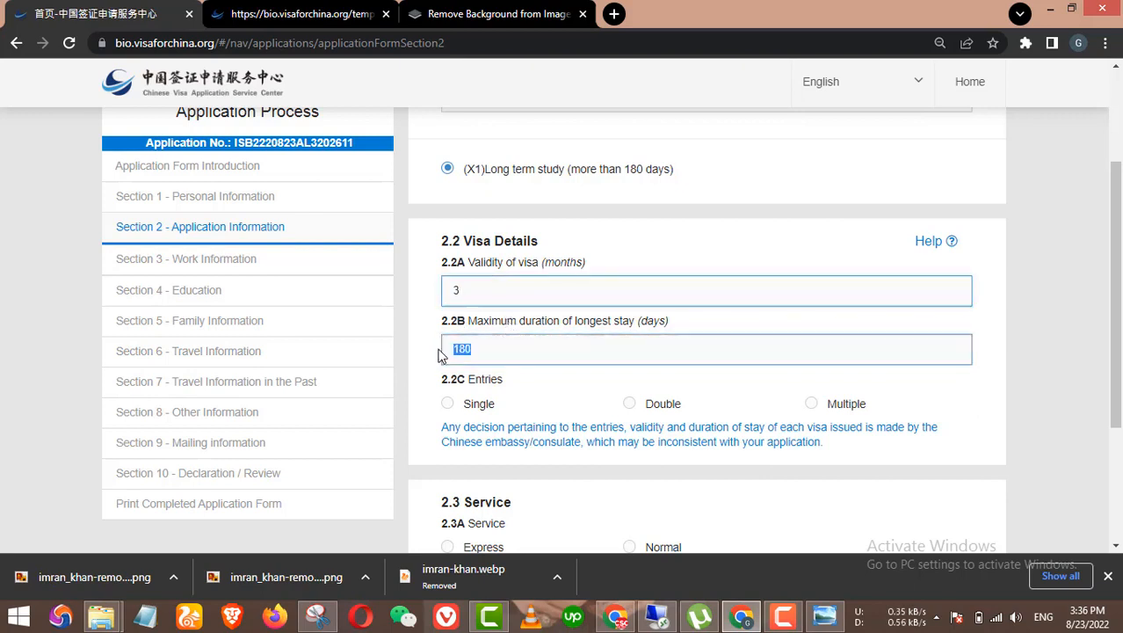
pyautogui.write('90')
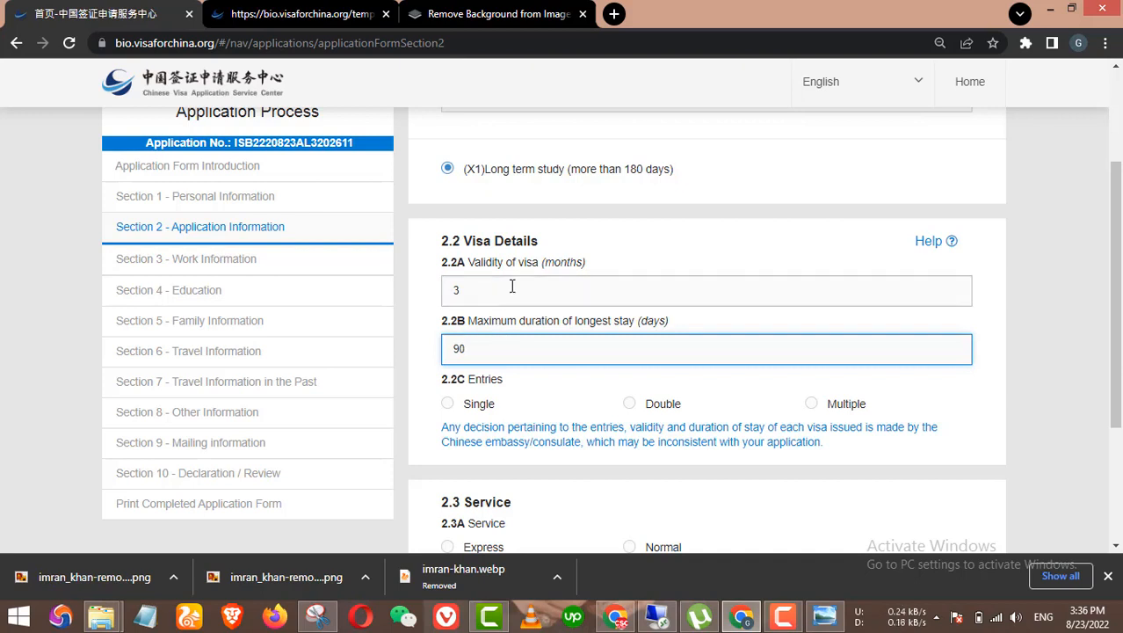
# Step: Select Multiple under 2.2C Entries
pyautogui.scroll(-1, 626, 343)
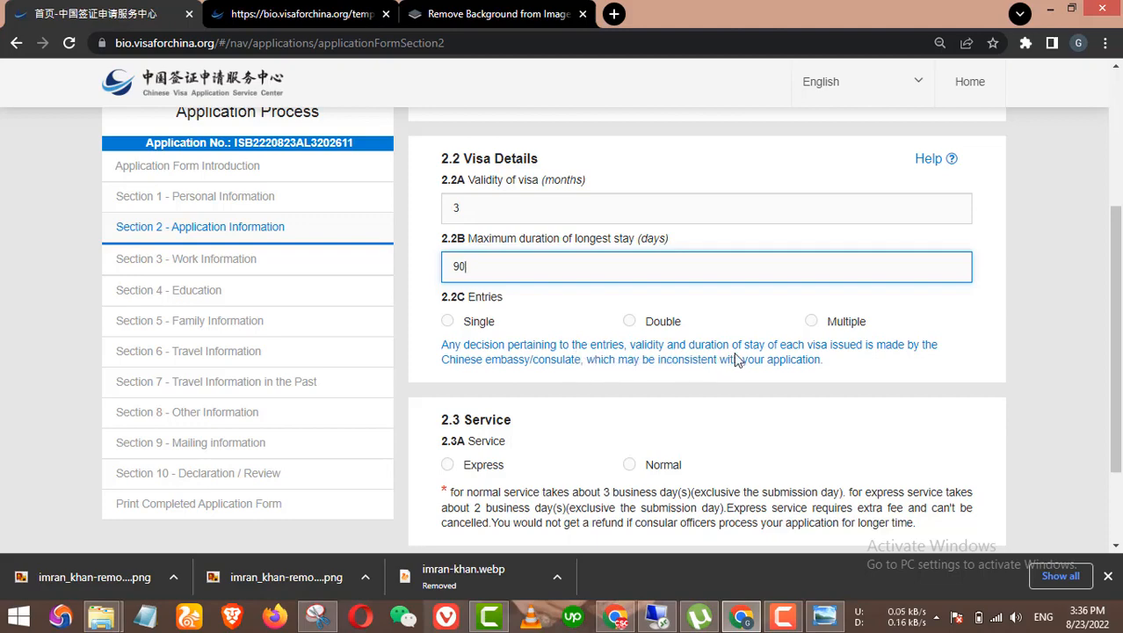
pyautogui.click(812, 321)
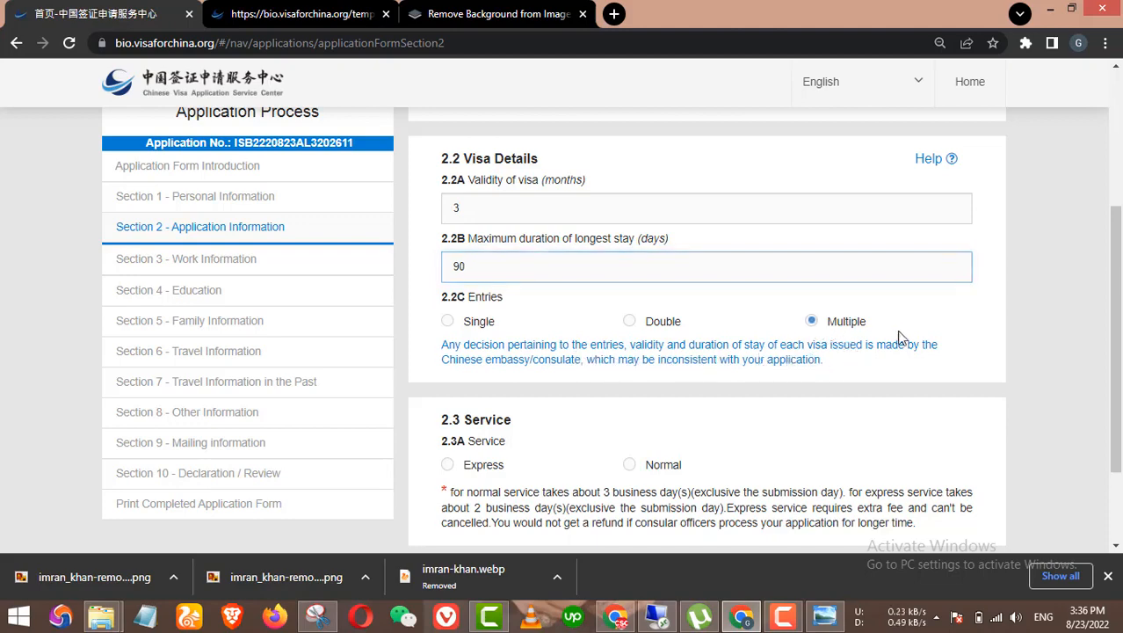
pyautogui.scroll(-1, 914, 330)
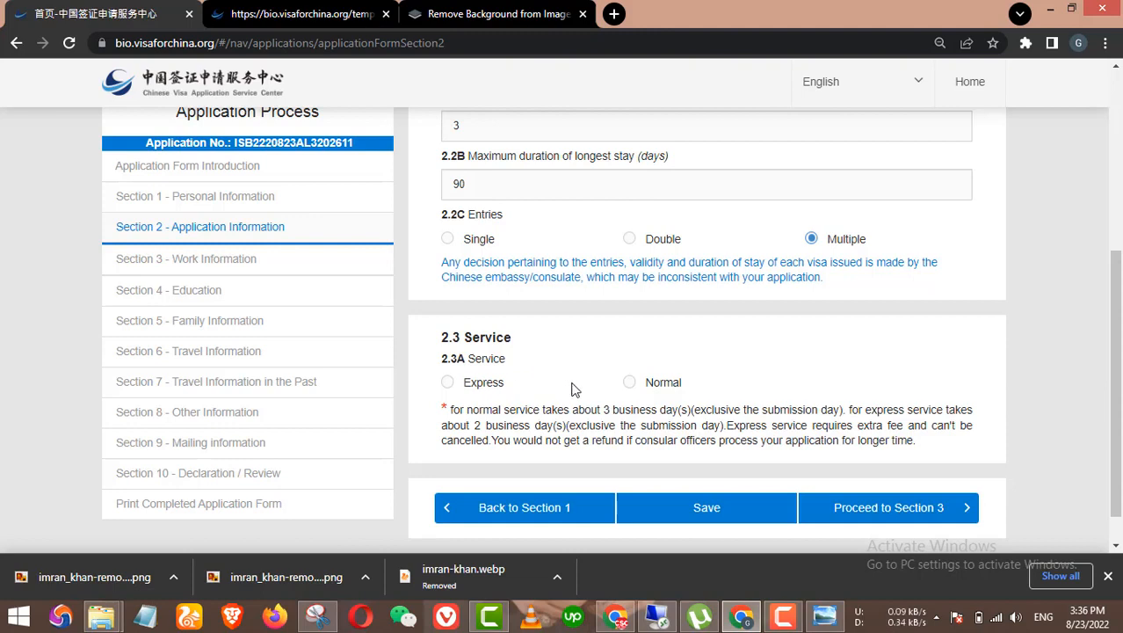
# Step: Switch the 2.3A service from Express to Normal and proceed to Section 3
pyautogui.click(475, 390)
pyautogui.click(629, 382)
pyautogui.scroll(-1, 707, 414)
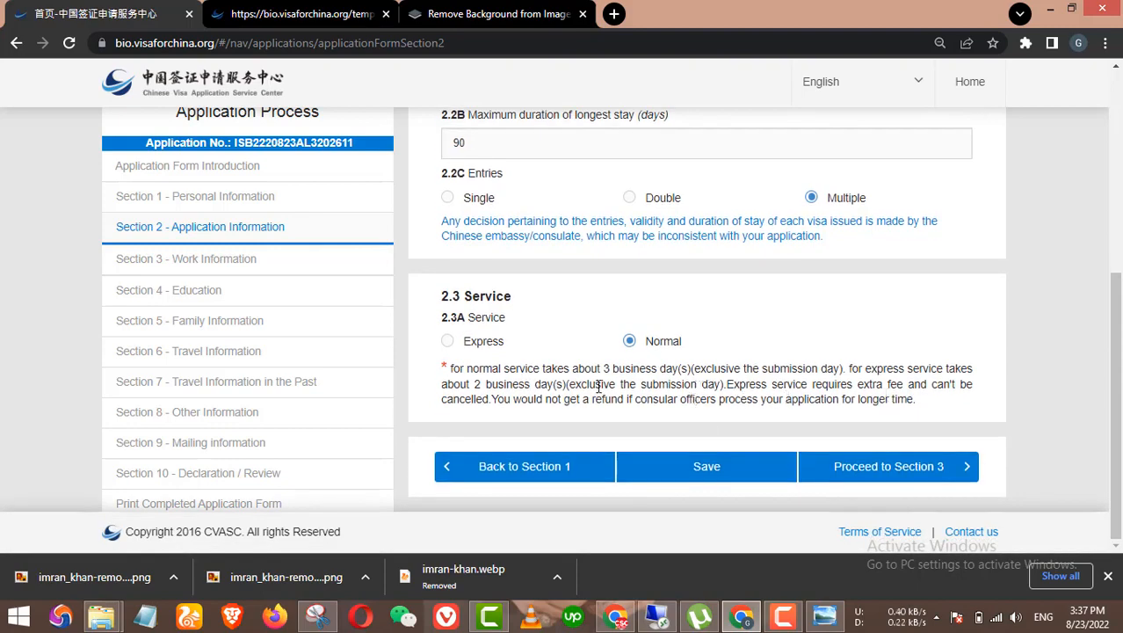
pyautogui.click(870, 463)
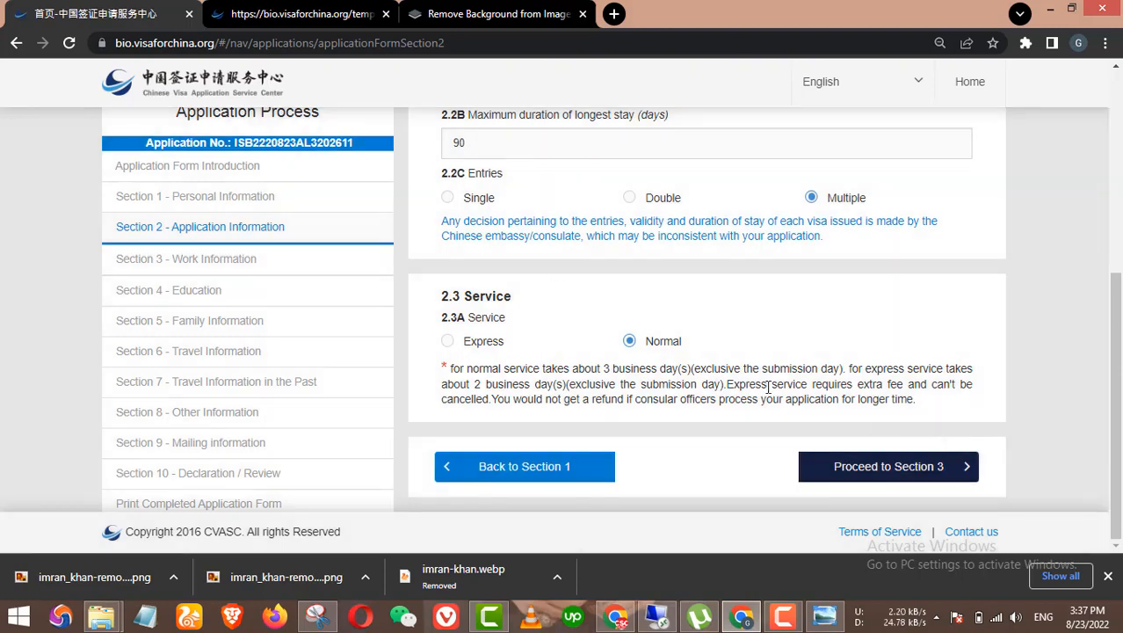
pyautogui.click(866, 472)
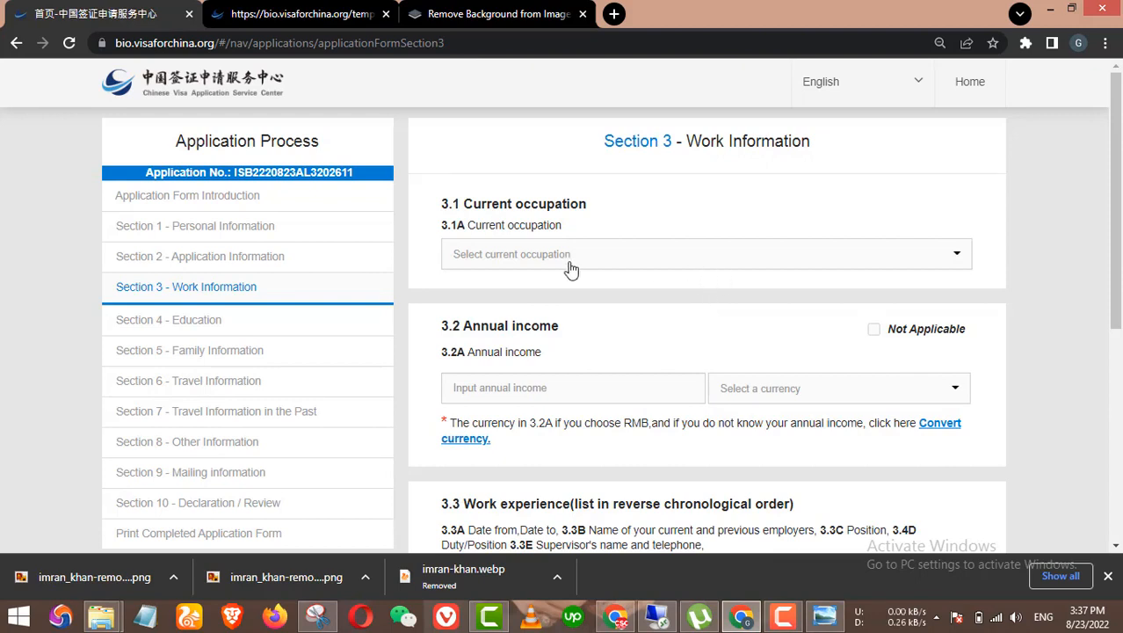
# Step: Set the current occupation to Student
pyautogui.click(595, 256)
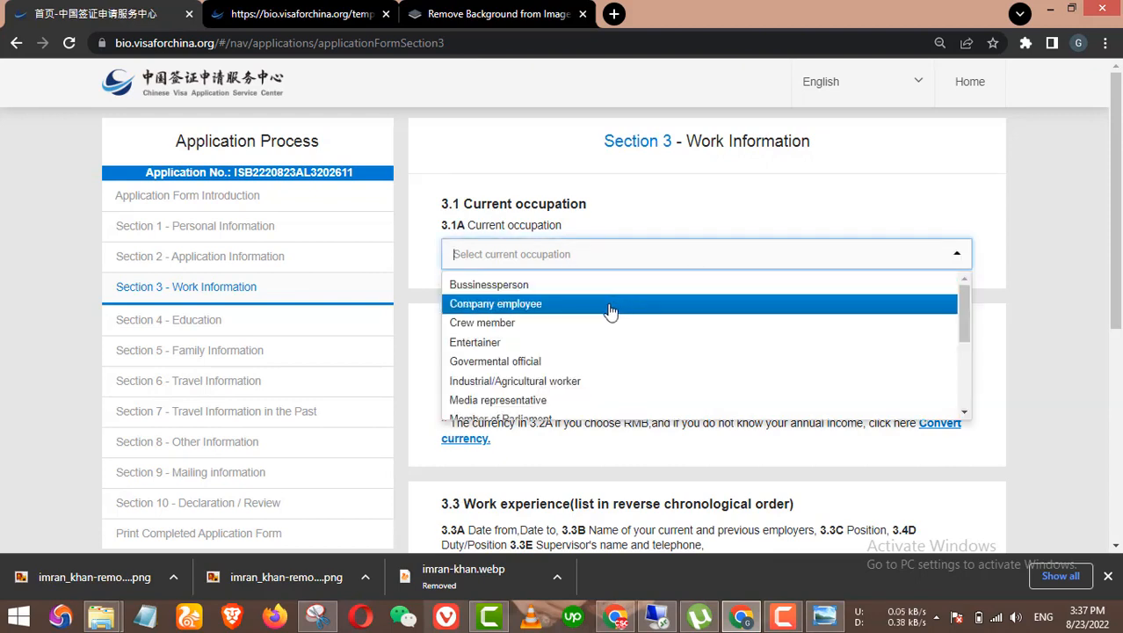
pyautogui.scroll(-2, 619, 321)
pyautogui.scroll(-1, 621, 326)
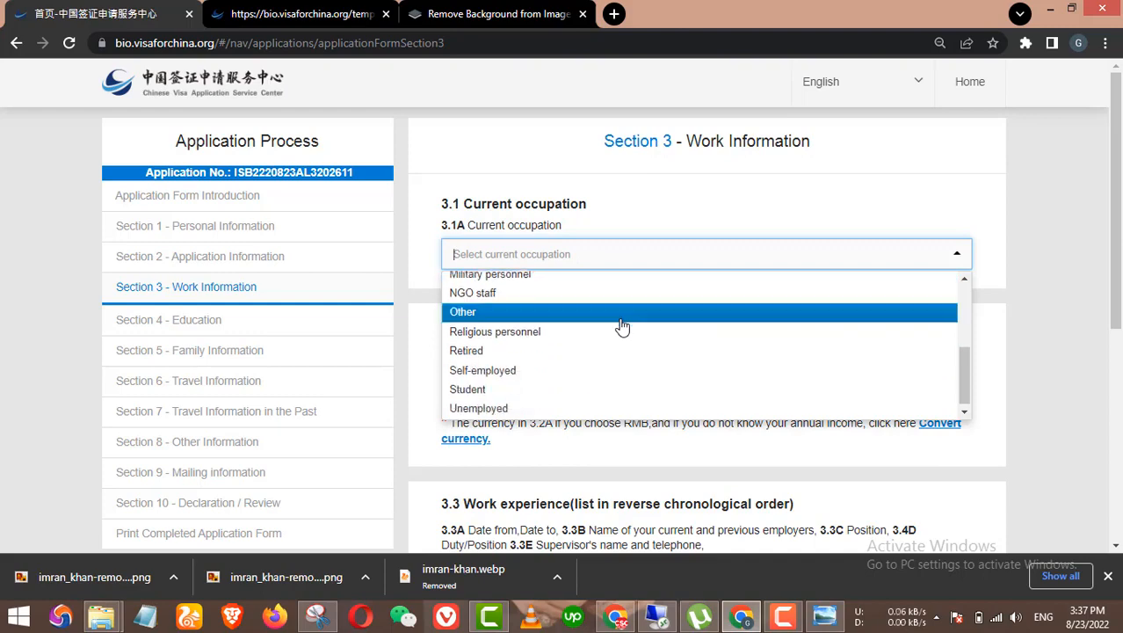
pyautogui.click(532, 392)
pyautogui.scroll(-1, 603, 375)
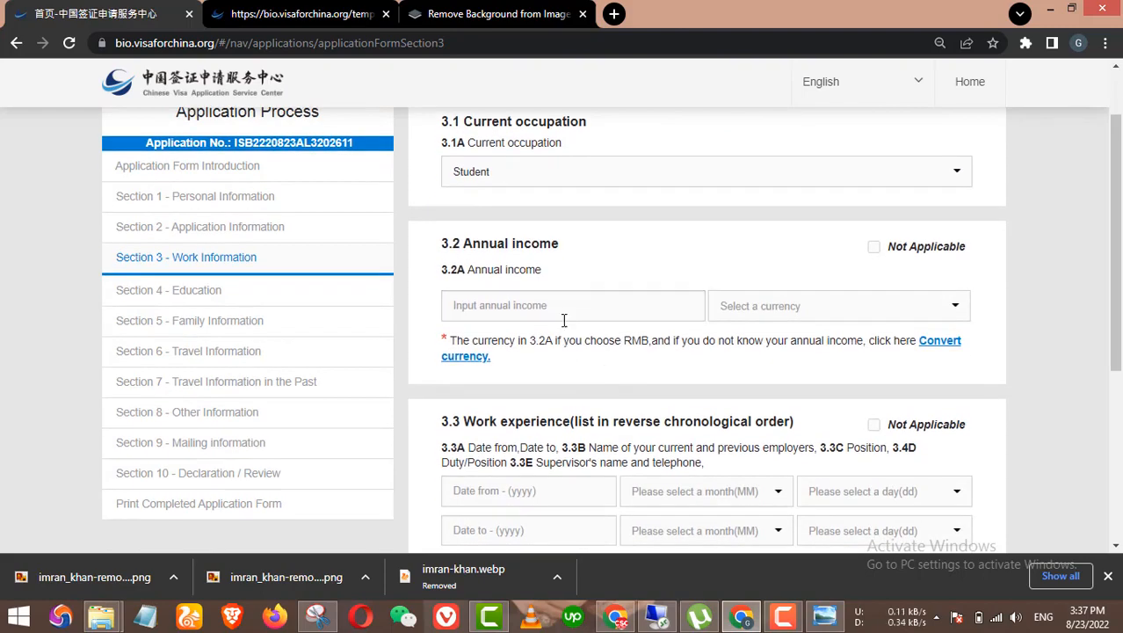
# Step: Enter an annual income of 10000 with RMB as the currency
pyautogui.click(563, 313)
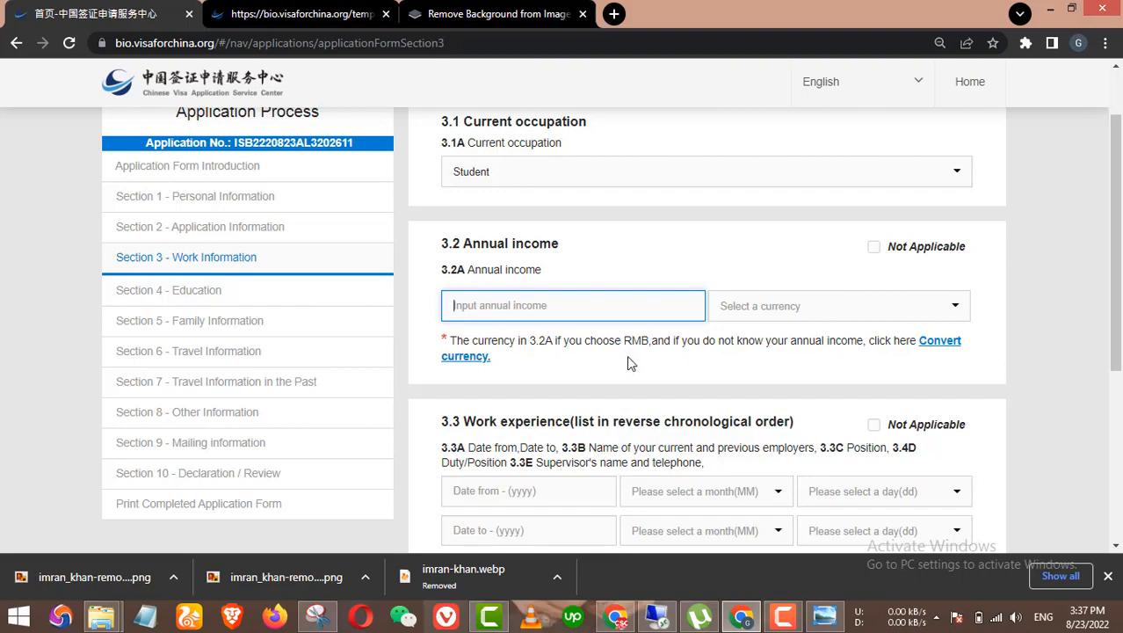
pyautogui.click(777, 304)
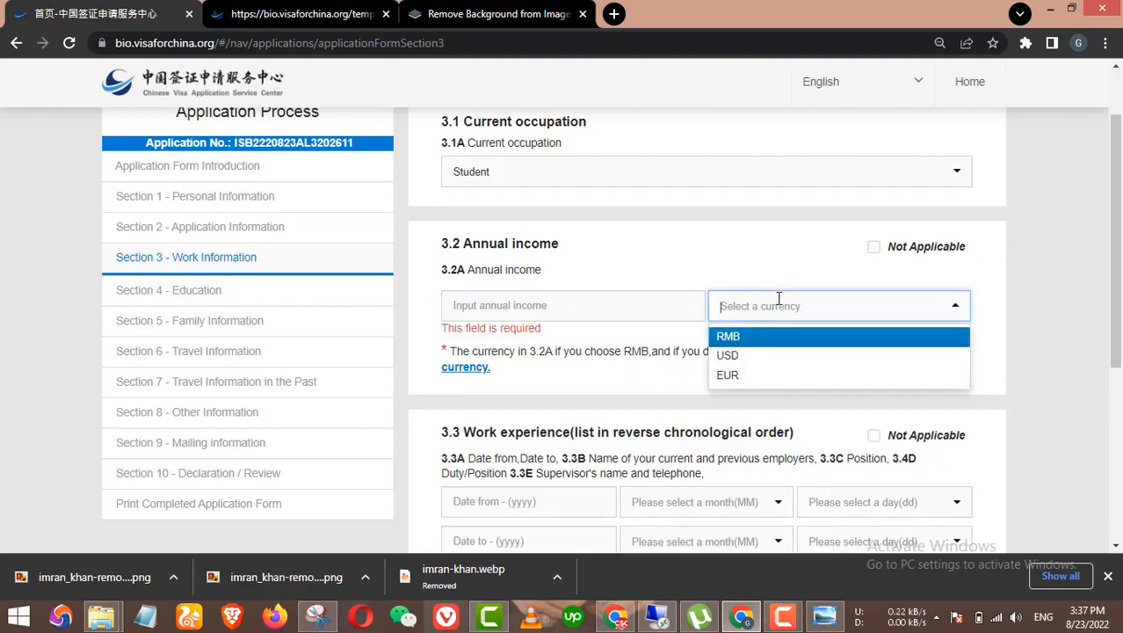
pyautogui.click(756, 338)
pyautogui.click(538, 306)
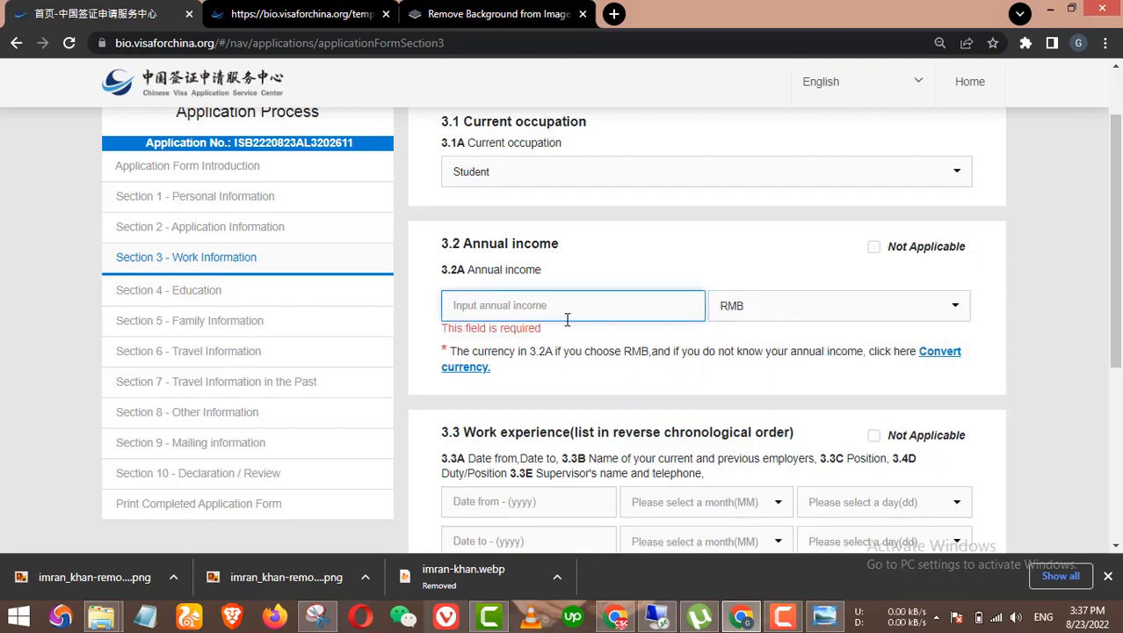
pyautogui.write('1000')
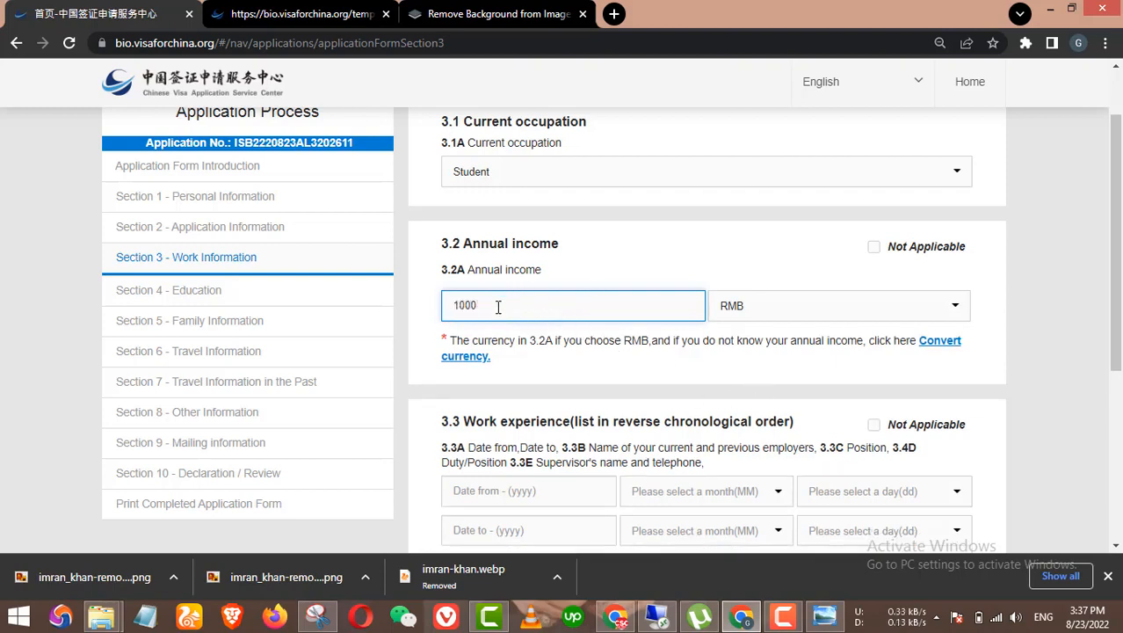
pyautogui.moveTo(499, 307); pyautogui.dragTo(454, 304)
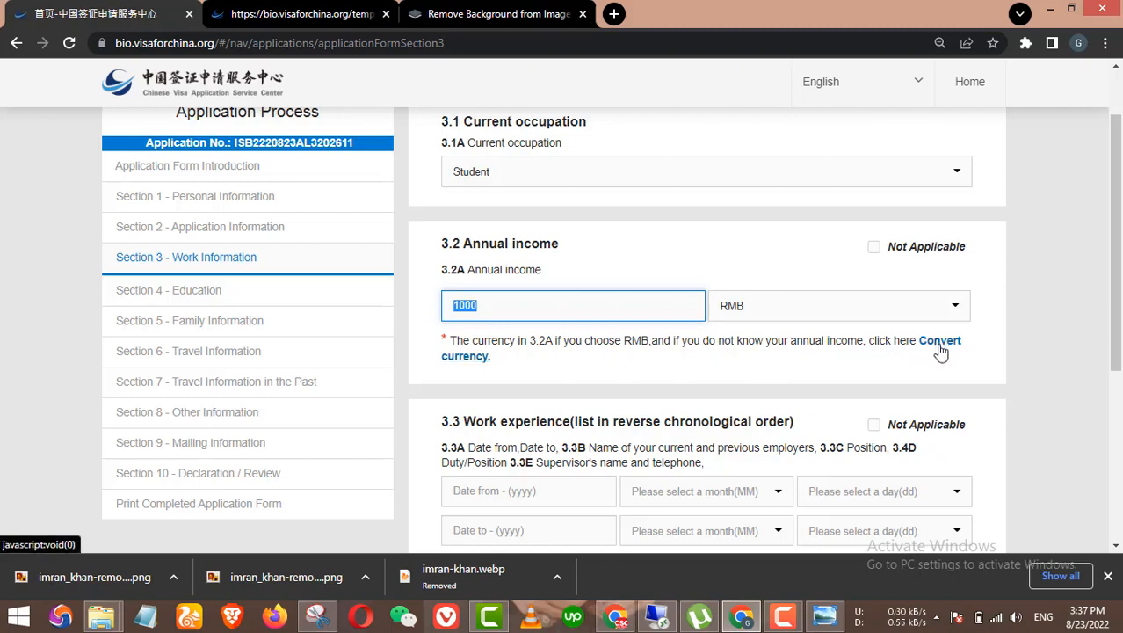
pyautogui.click(515, 306)
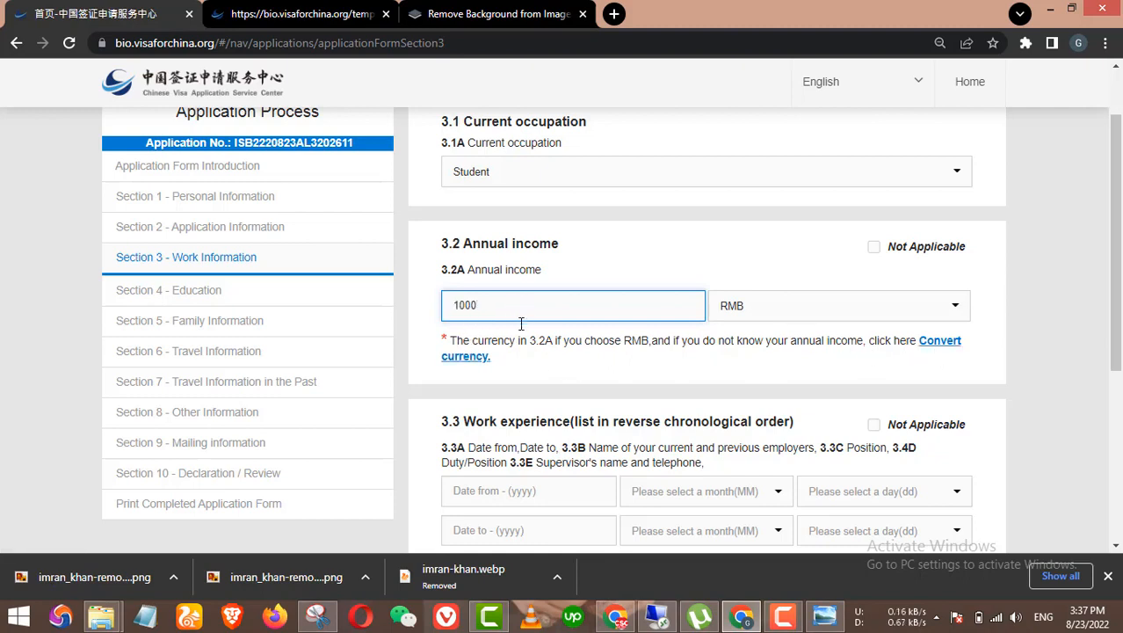
pyautogui.write('0')
pyautogui.scroll(-2, 664, 297)
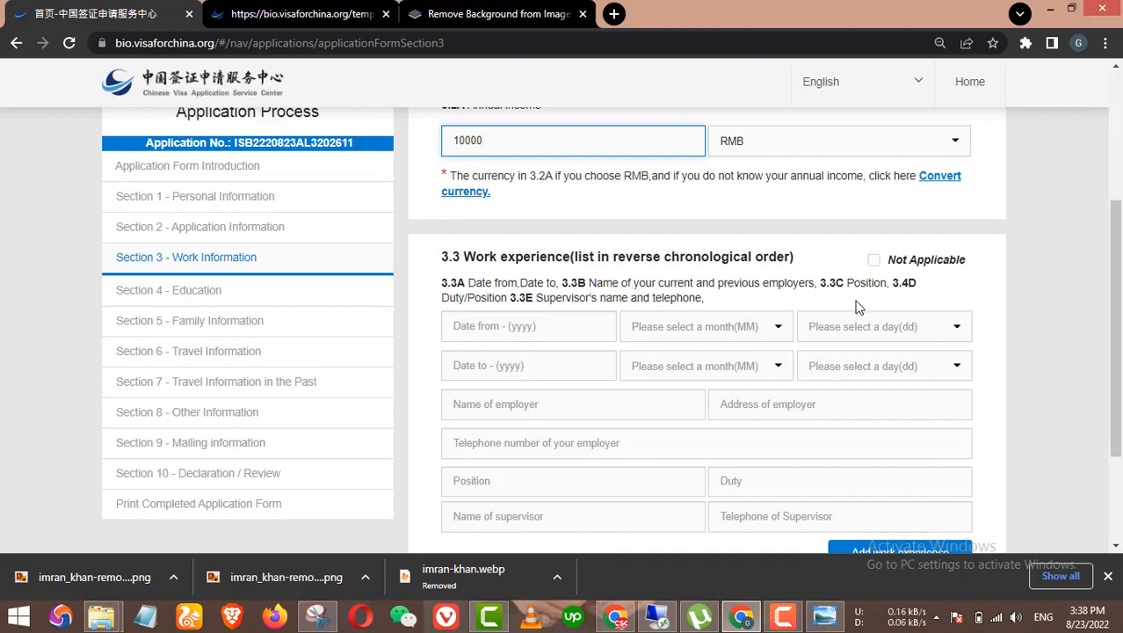
pyautogui.scroll(-1, 645, 325)
pyautogui.scroll(1, 859, 420)
pyautogui.scroll(-1, 781, 396)
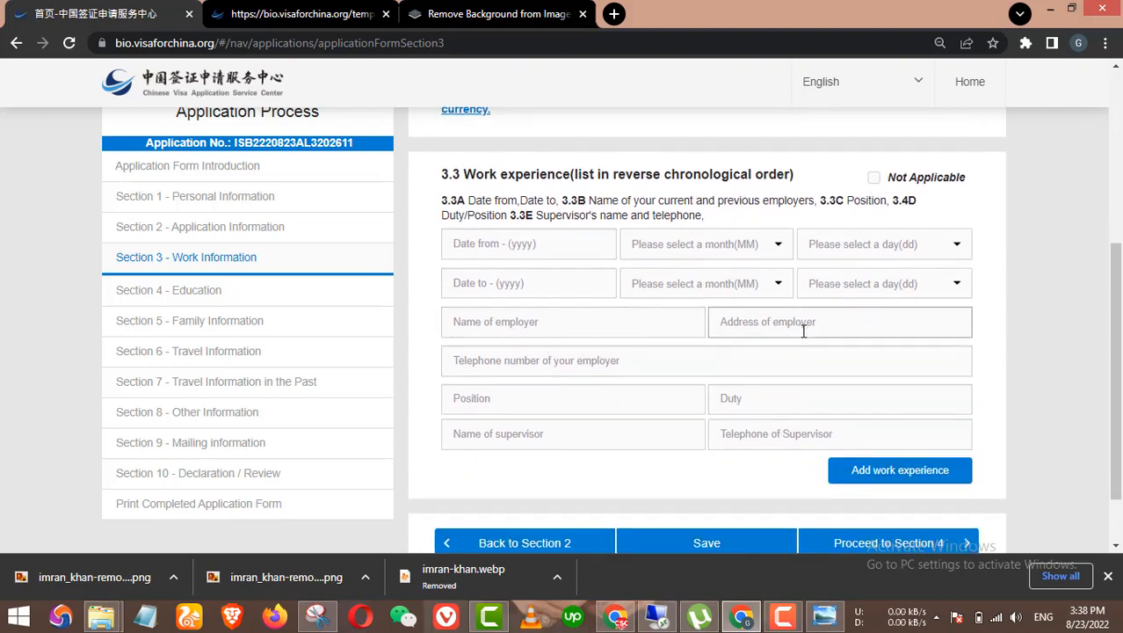
# Step: Mark work experience Not Applicable with note 'Not working right now' and proceed to Section 4
pyautogui.click(873, 178)
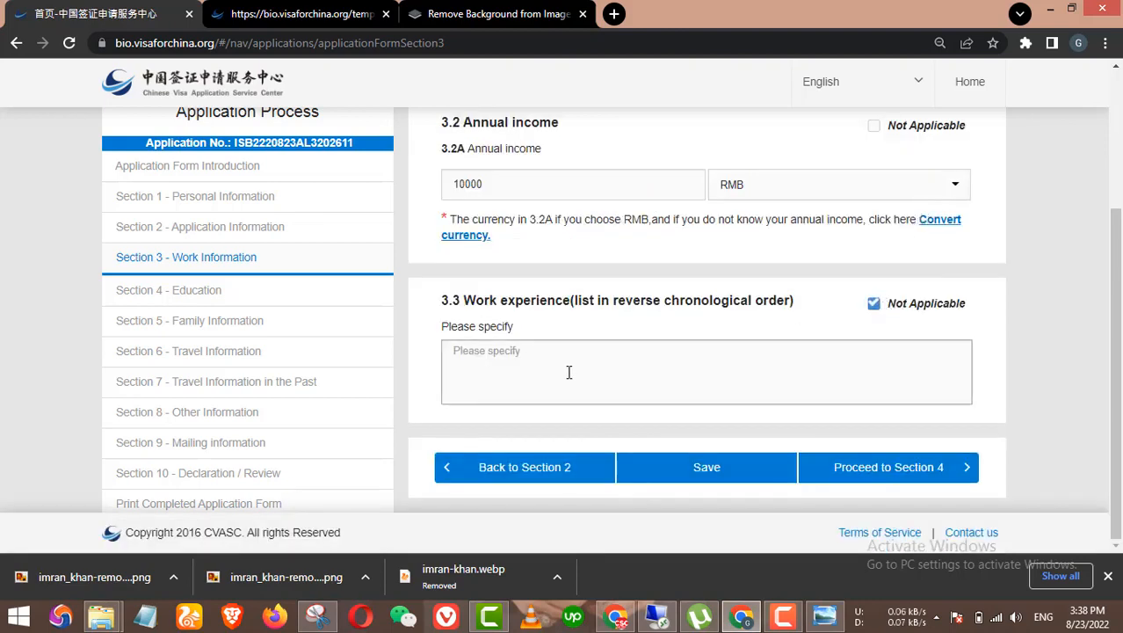
pyautogui.click(569, 356)
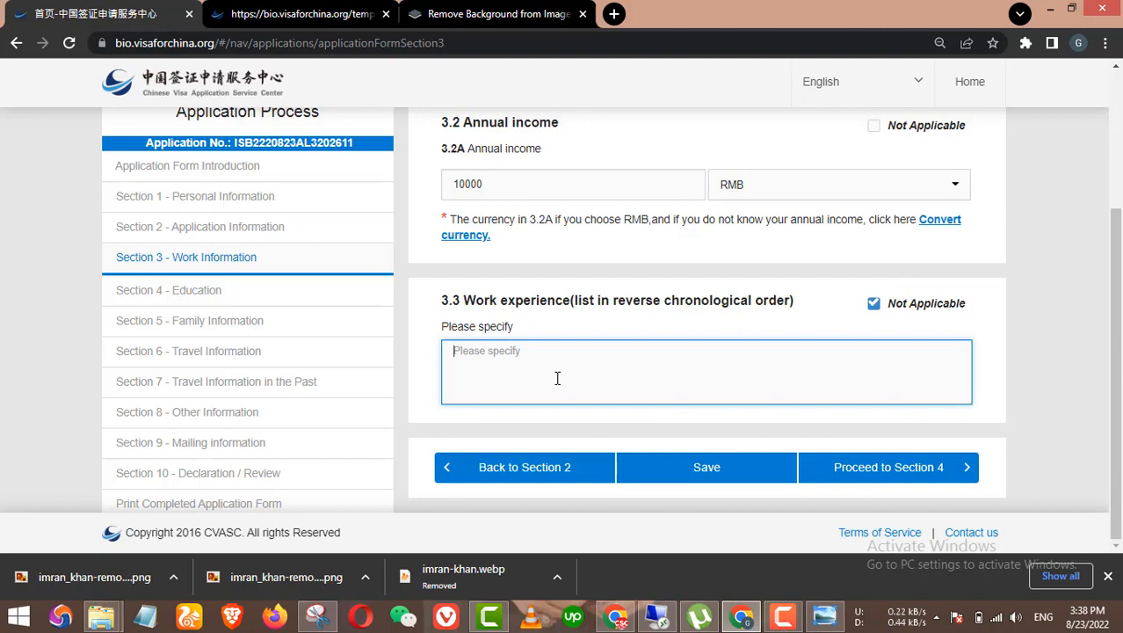
pyautogui.write('NOt')
pyautogui.press('BackSpace')
pyautogui.press('BackSpace')
pyautogui.press('BackSpace')
pyautogui.write('No t working right now')
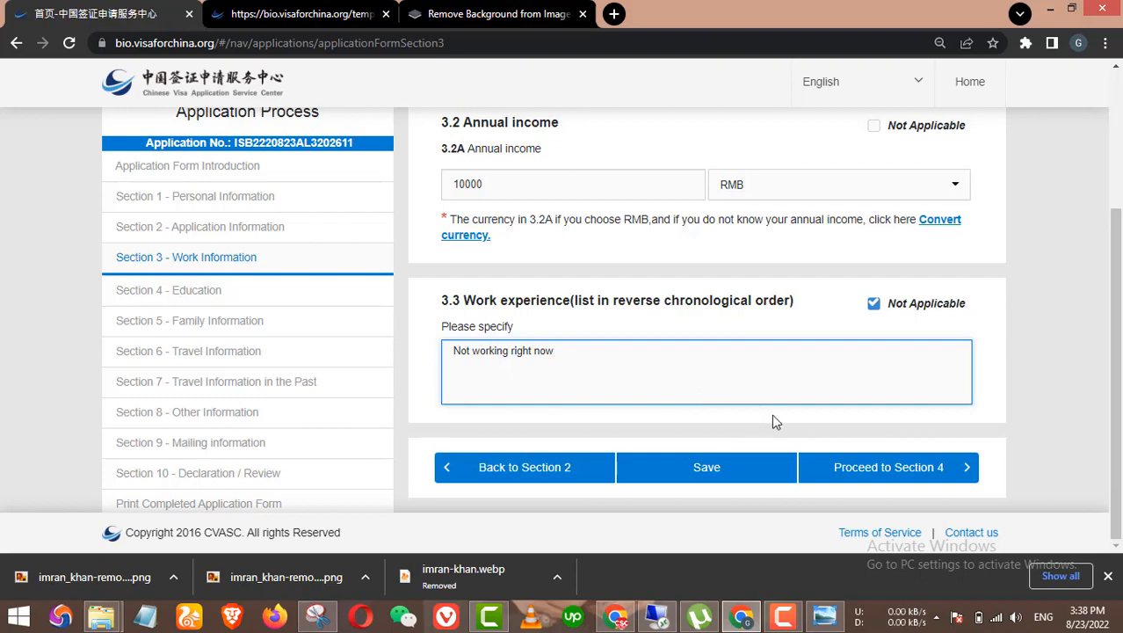
pyautogui.click(862, 466)
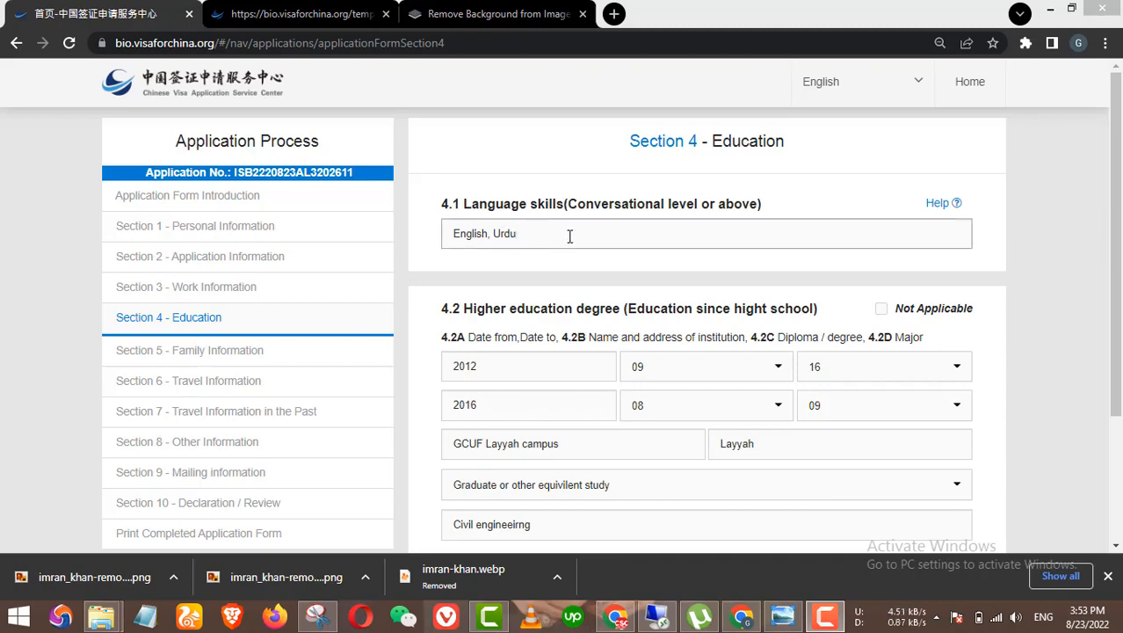
pyautogui.scroll(-1, 677, 281)
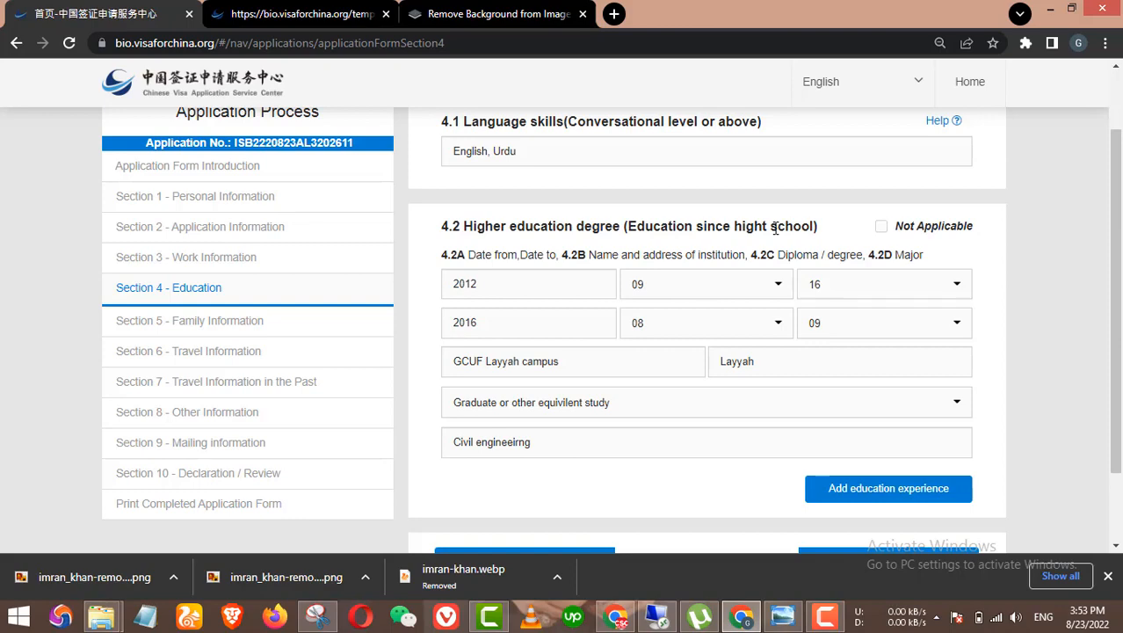
pyautogui.scroll(-1, 570, 294)
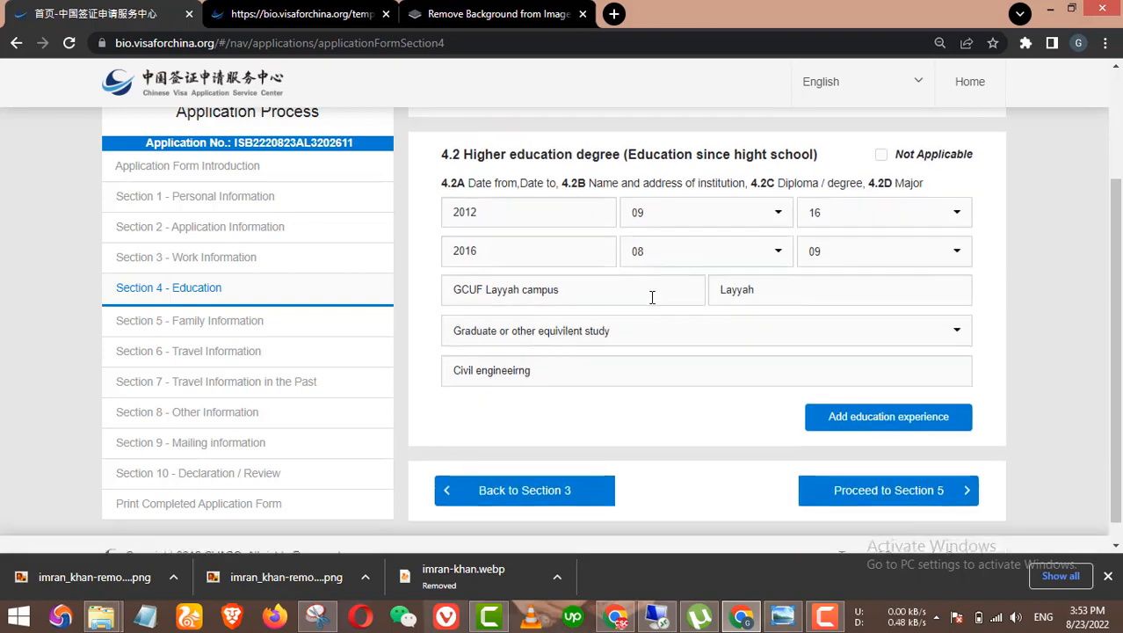
pyautogui.scroll(1, 728, 326)
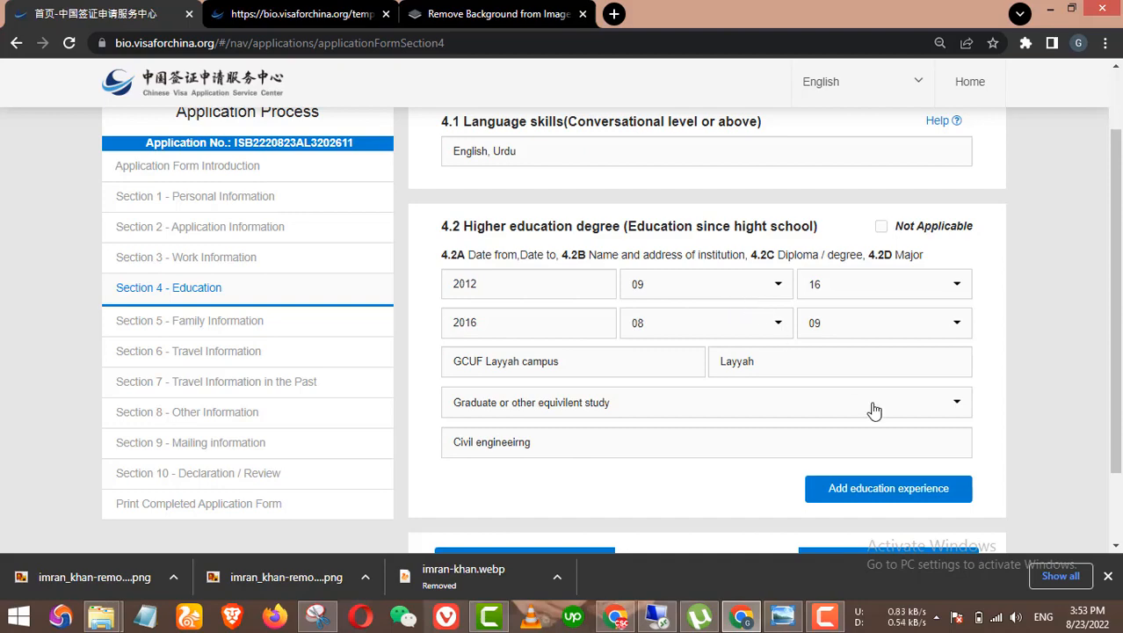
pyautogui.scroll(-1, 884, 472)
pyautogui.click(901, 412)
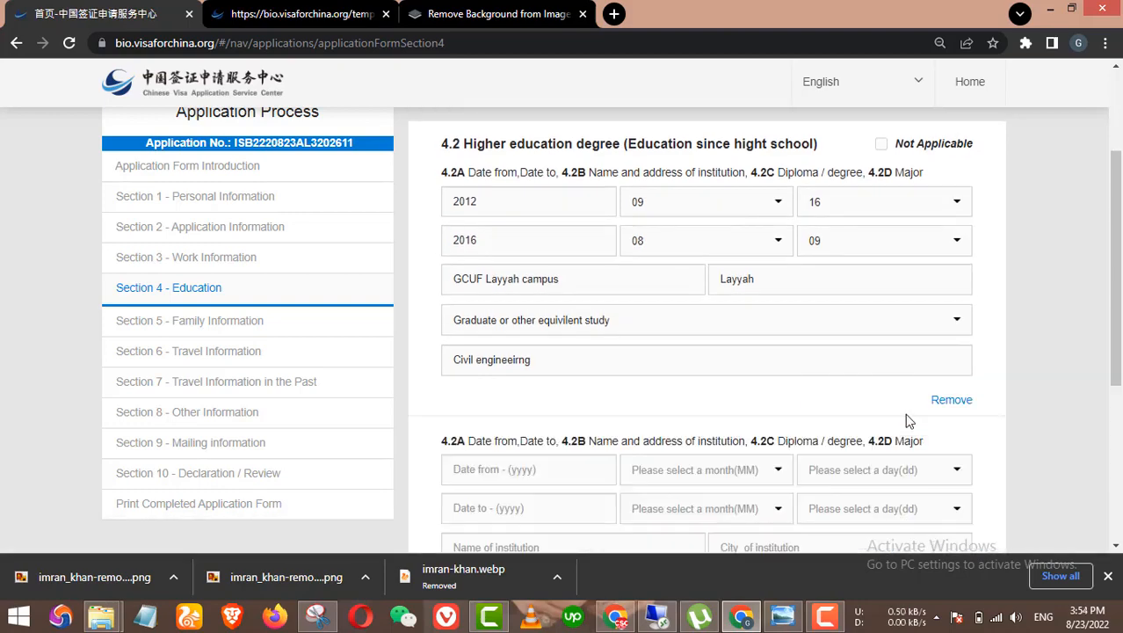
pyautogui.scroll(-3, 905, 417)
pyautogui.scroll(3, 886, 378)
pyautogui.scroll(-3, 684, 268)
pyautogui.scroll(-1, 663, 338)
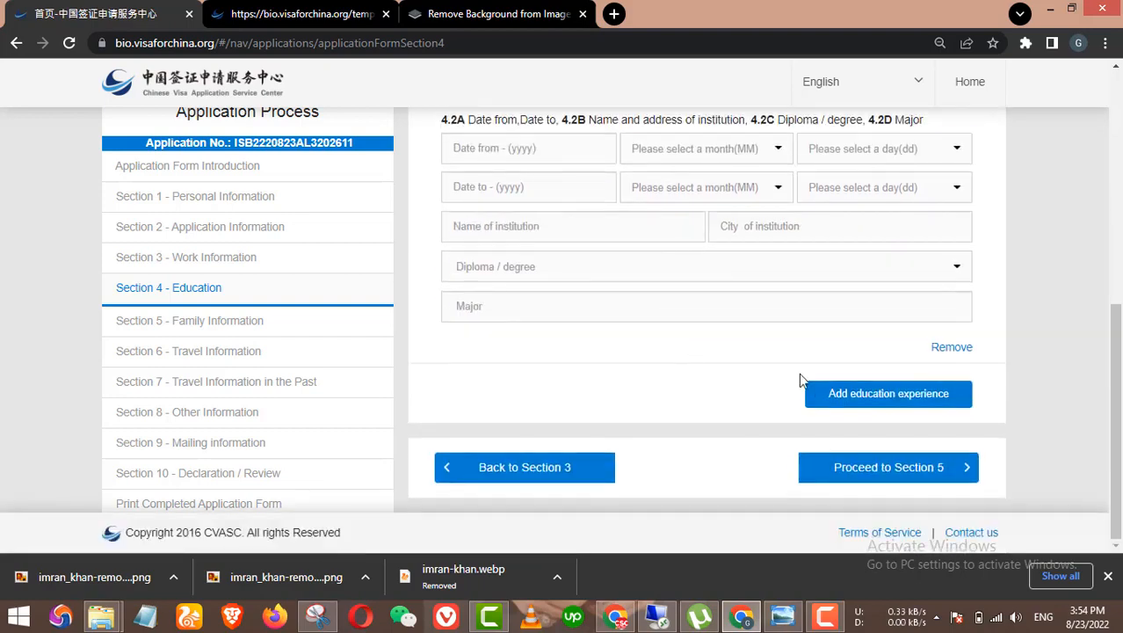
pyautogui.click(857, 395)
pyautogui.scroll(-2, 694, 396)
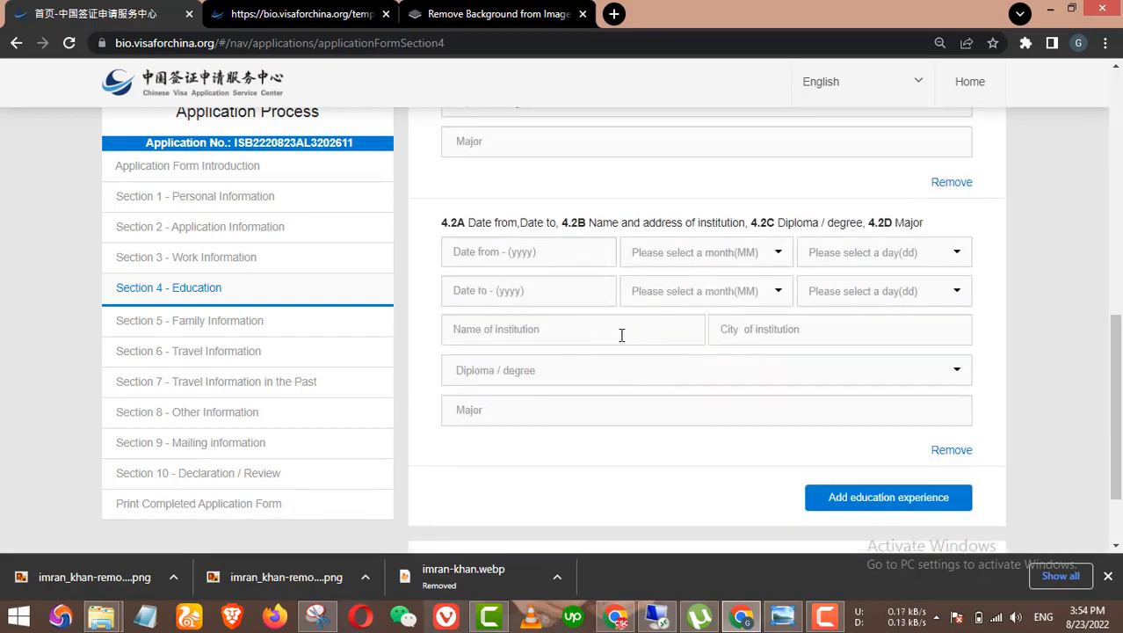
pyautogui.scroll(-2, 787, 378)
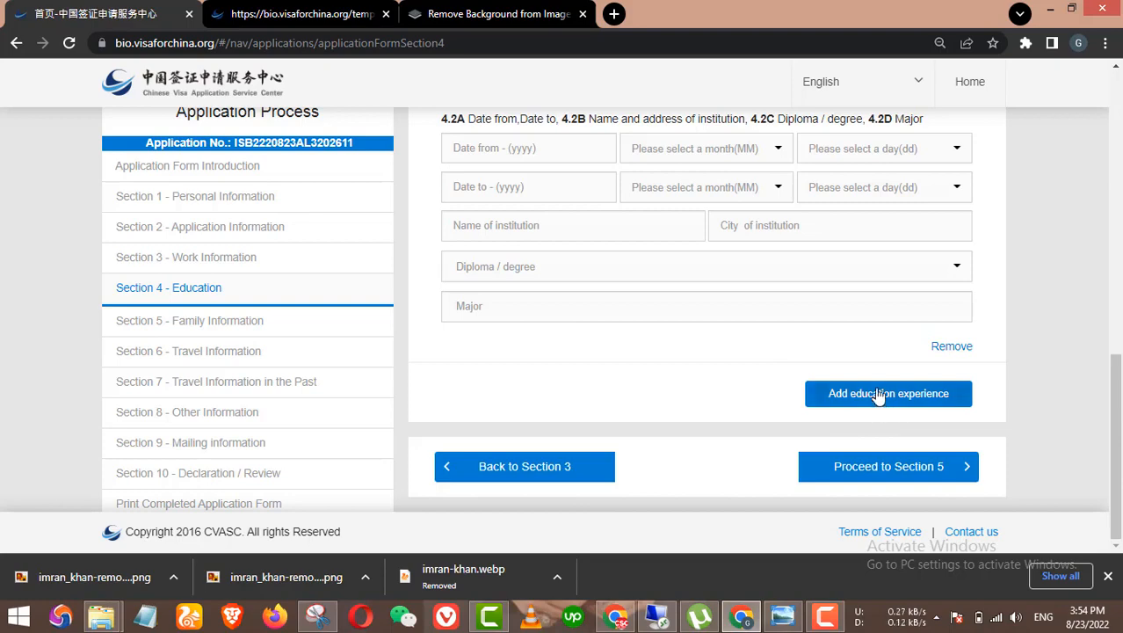
pyautogui.scroll(1, 967, 362)
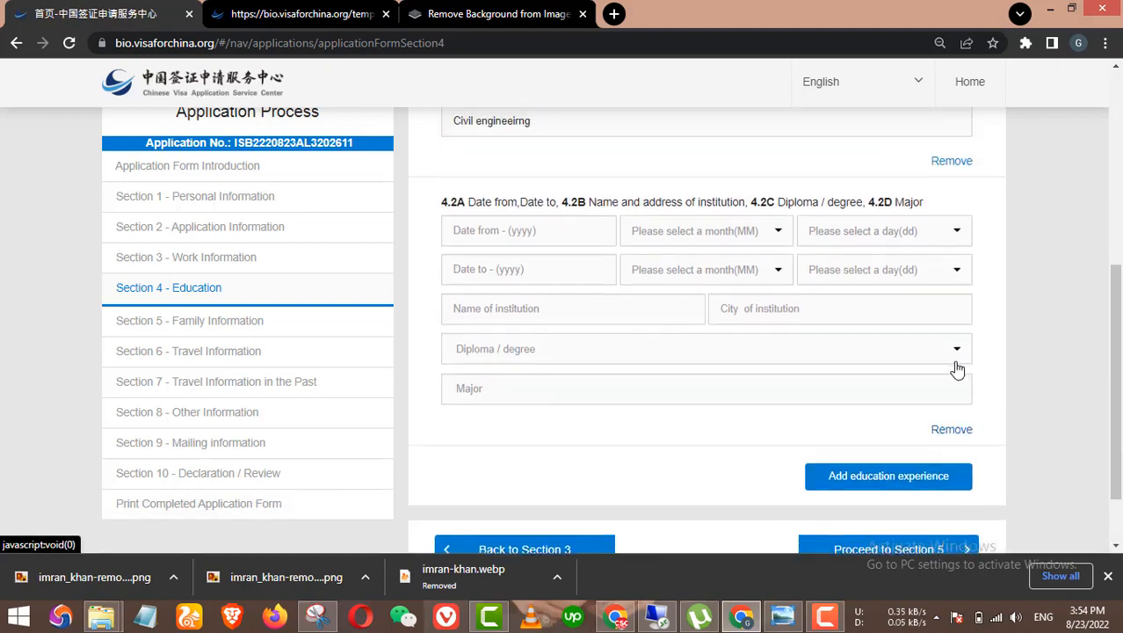
pyautogui.click(947, 429)
pyautogui.scroll(1, 939, 361)
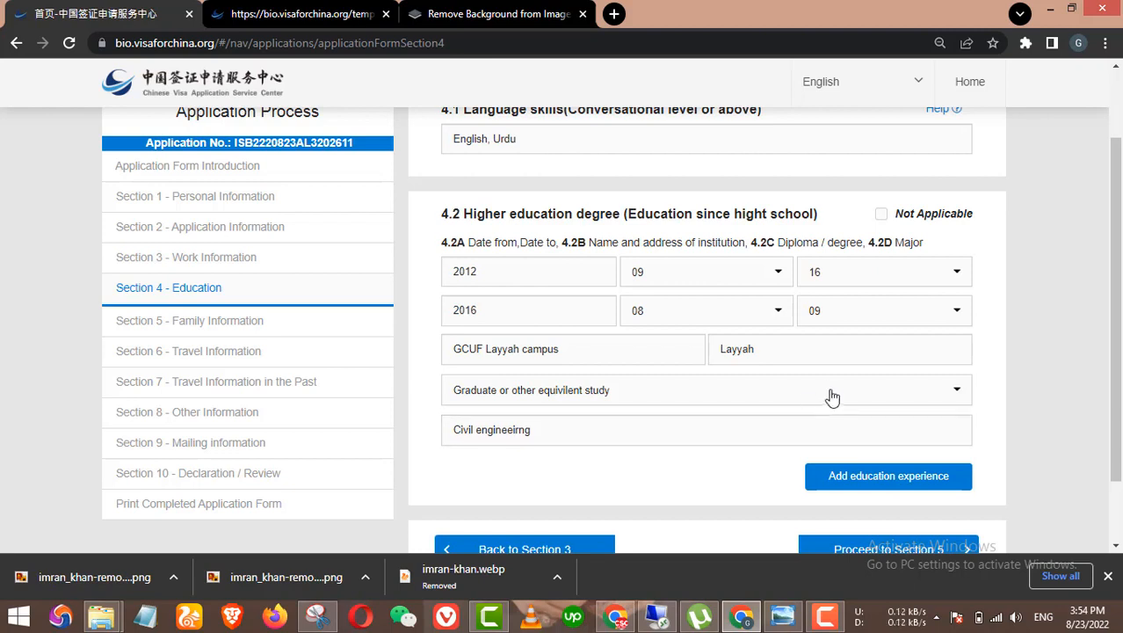
pyautogui.scroll(-1, 827, 395)
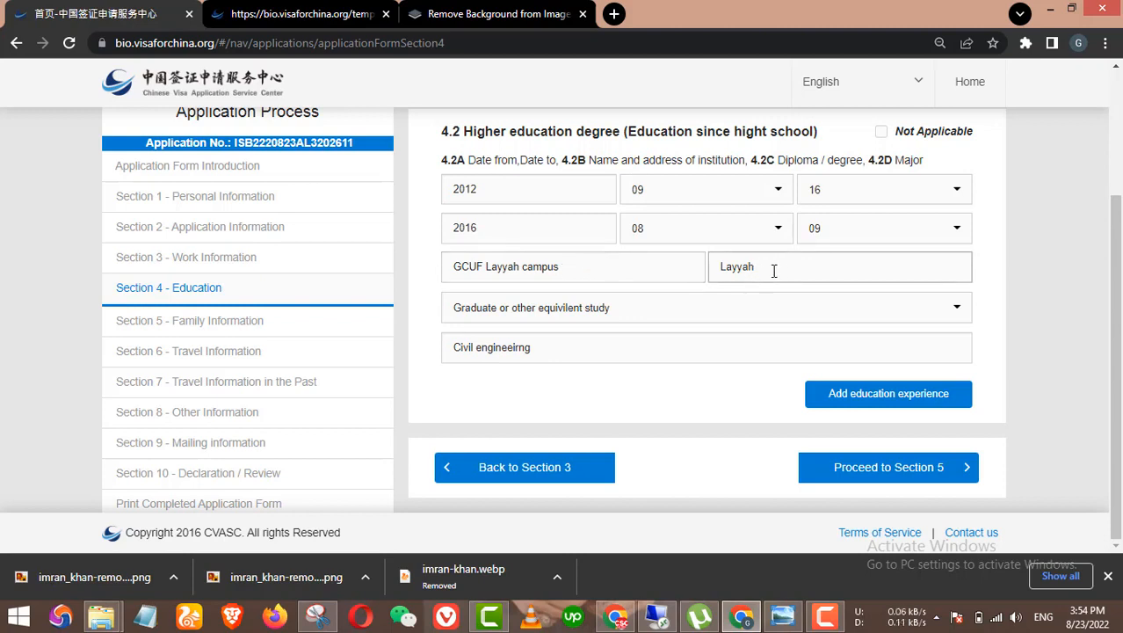
# Step: Re-enter Layyah as the institution city and keep Graduate as the degree
pyautogui.moveTo(773, 271); pyautogui.dragTo(719, 271)
pyautogui.press('BackSpace')
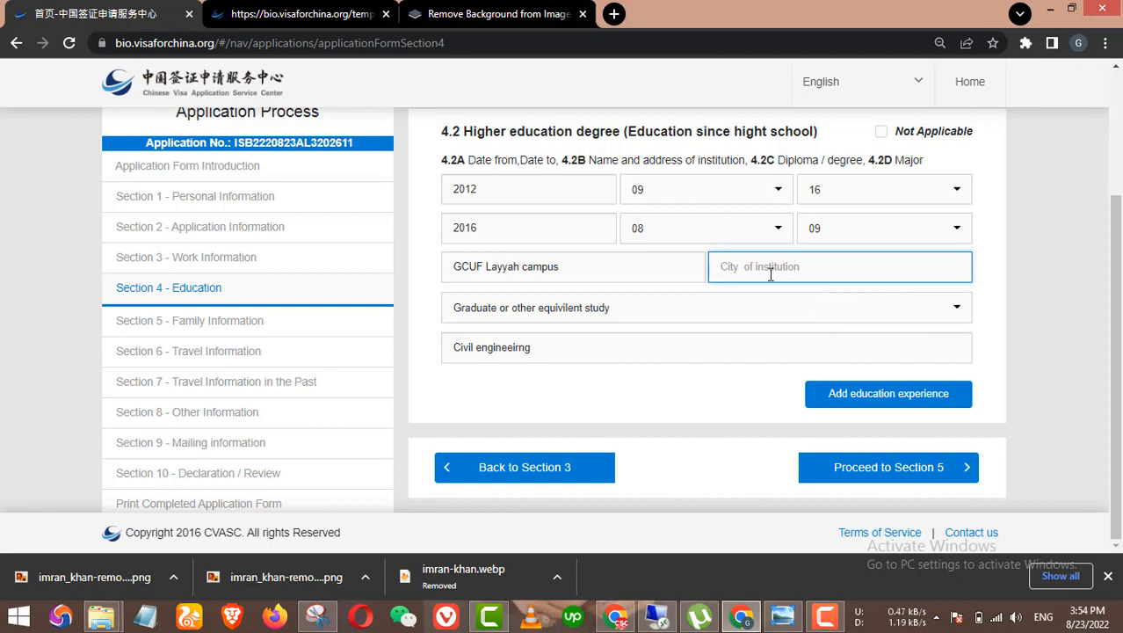
pyautogui.write('Layyah')
pyautogui.click(584, 310)
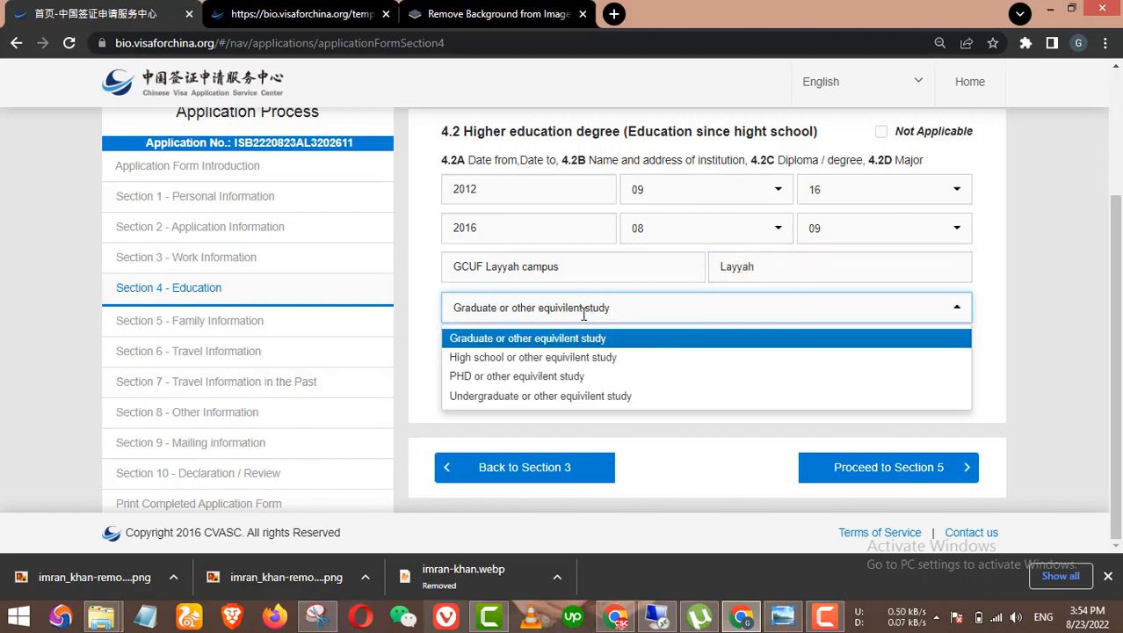
pyautogui.click(550, 339)
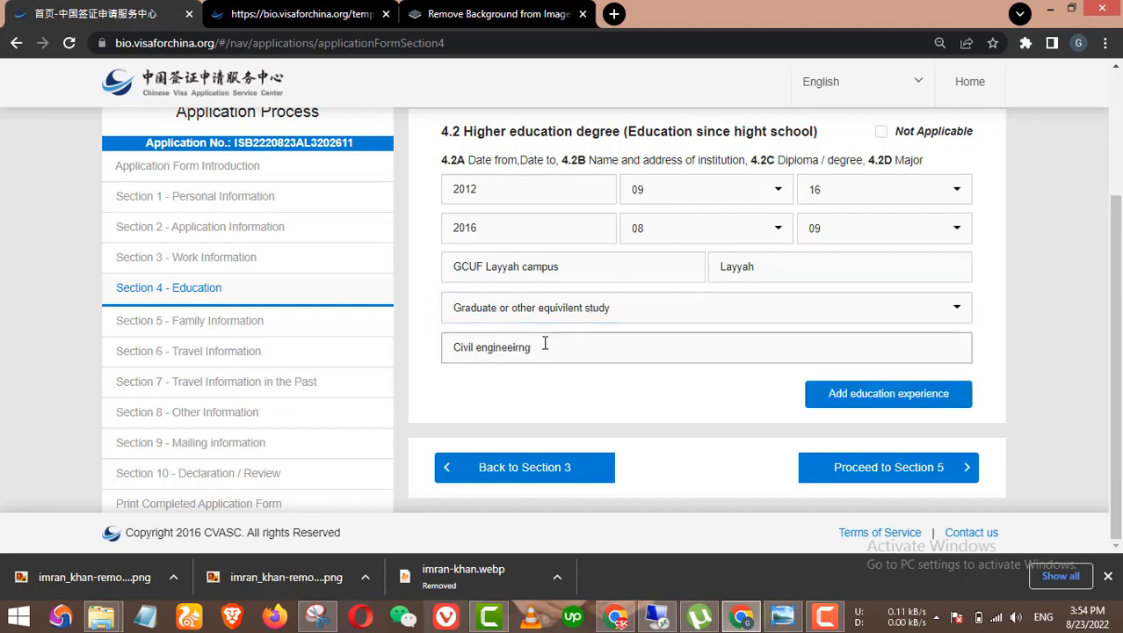
pyautogui.click(579, 310)
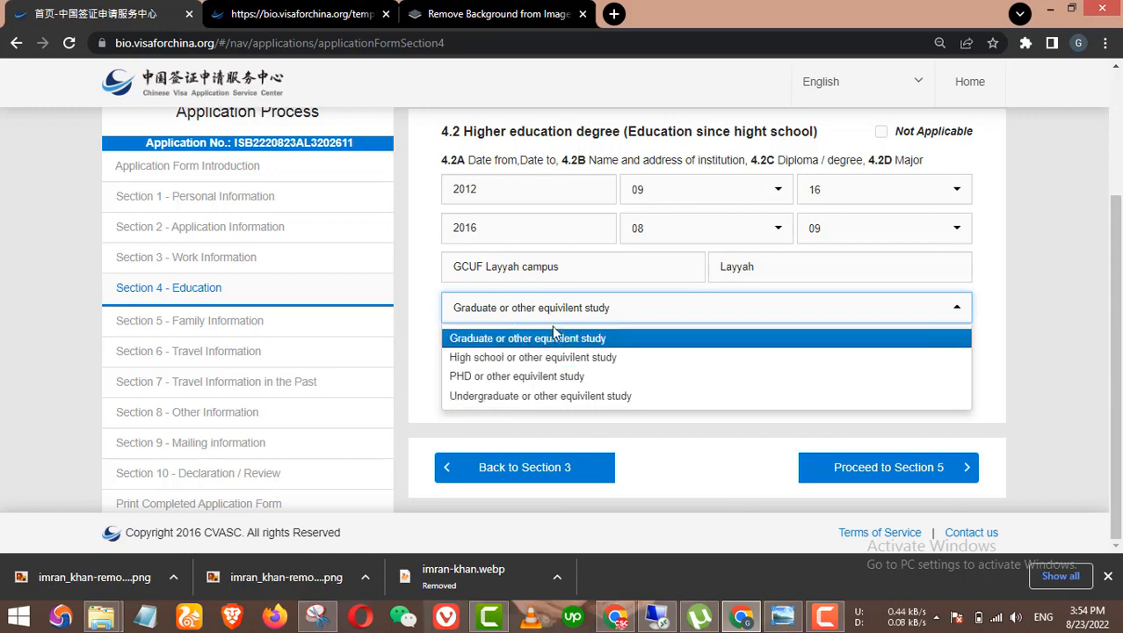
pyautogui.click(525, 341)
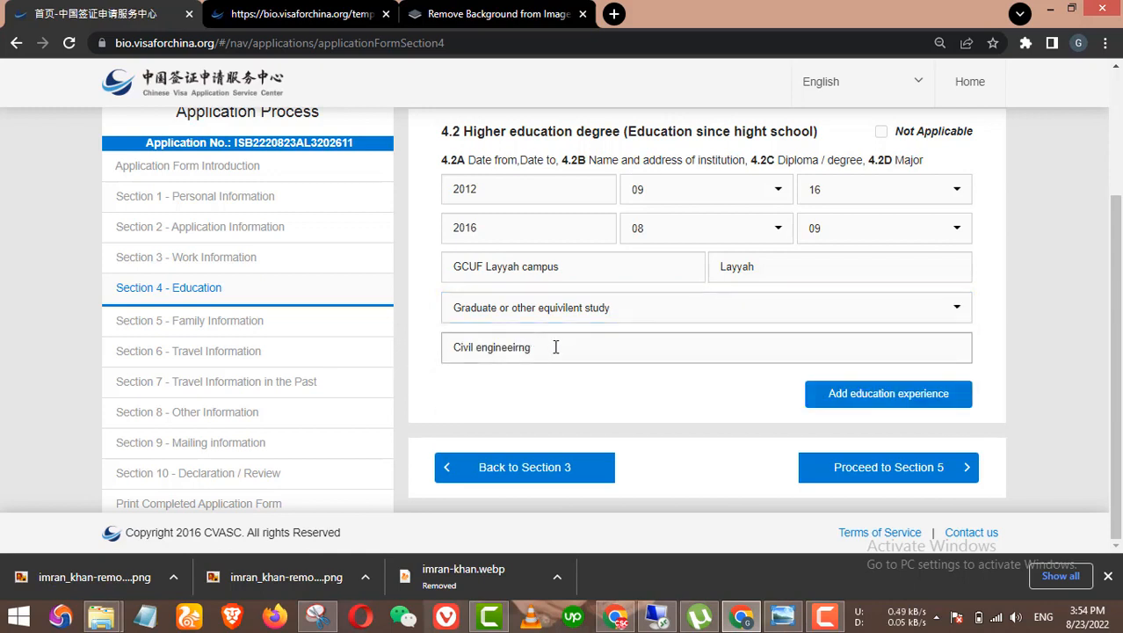
# Step: Proceed from the education entry to Section 5 Family Information
pyautogui.moveTo(541, 347); pyautogui.dragTo(447, 353)
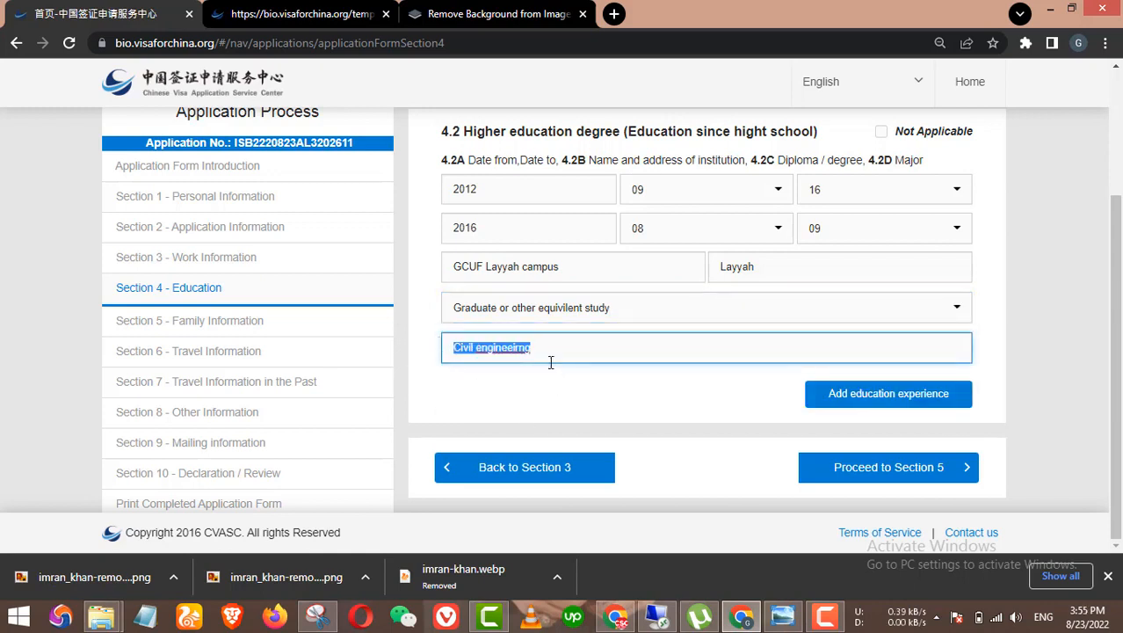
pyautogui.click(618, 404)
pyautogui.click(923, 477)
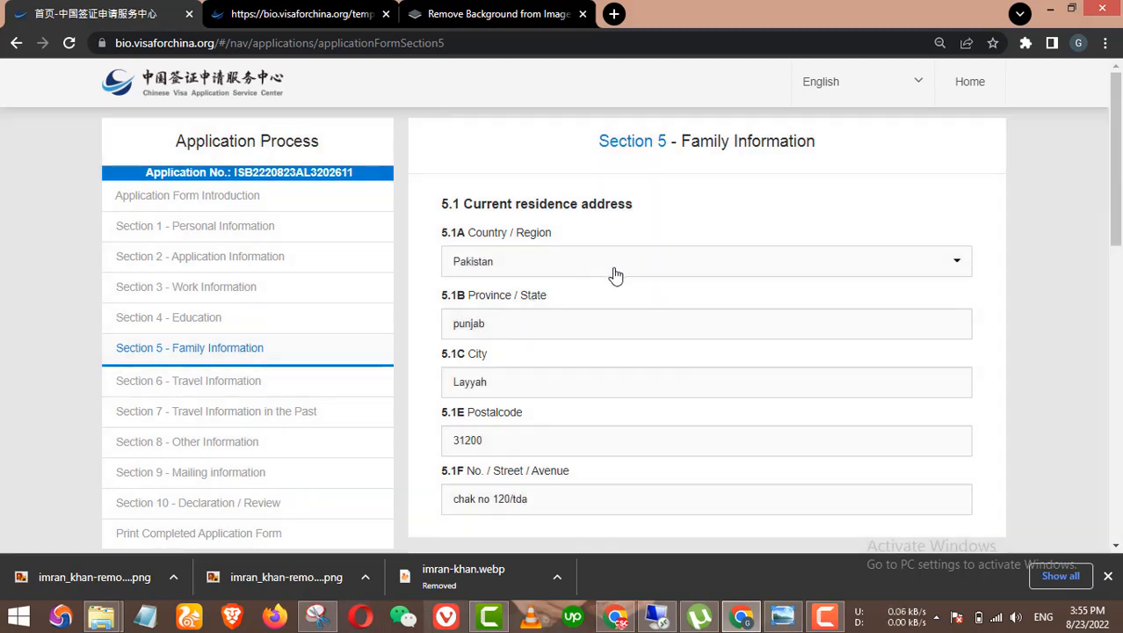
# Step: Move past the residence address fields and delete 'Nill' from the 5.5B Father note box
pyautogui.scroll(-1, 614, 273)
pyautogui.click(567, 244)
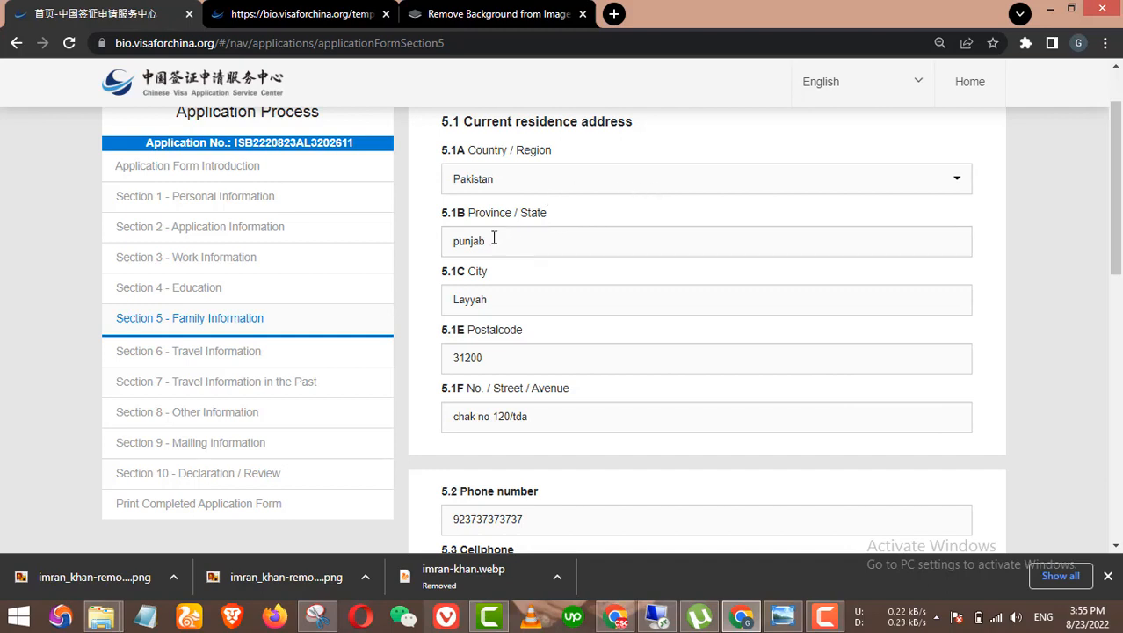
pyautogui.scroll(-1, 582, 334)
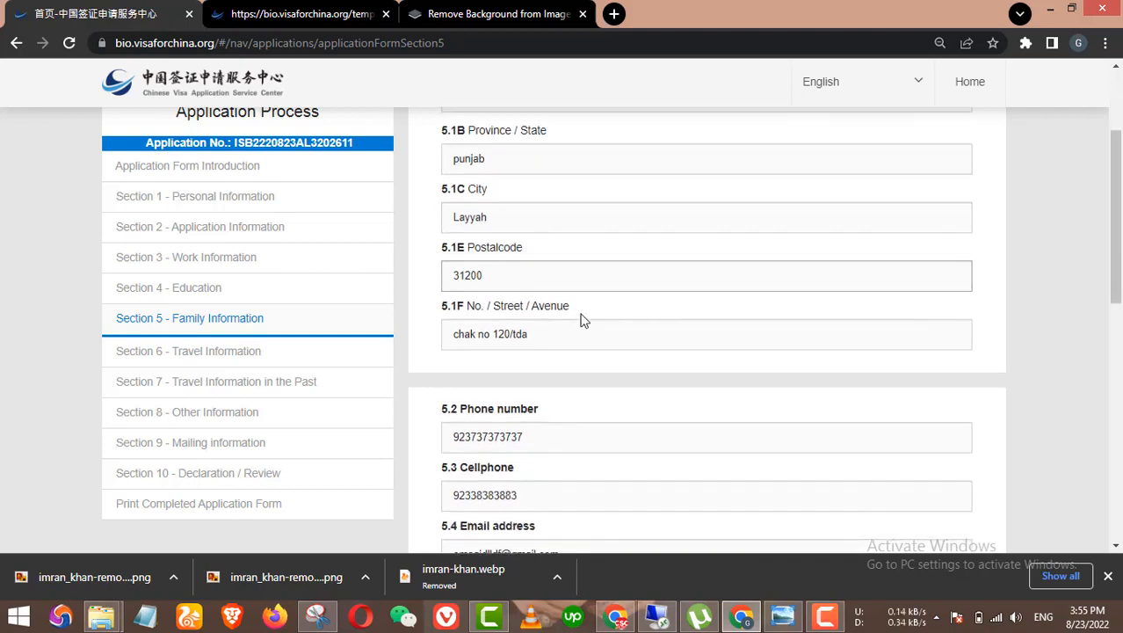
pyautogui.click(530, 341)
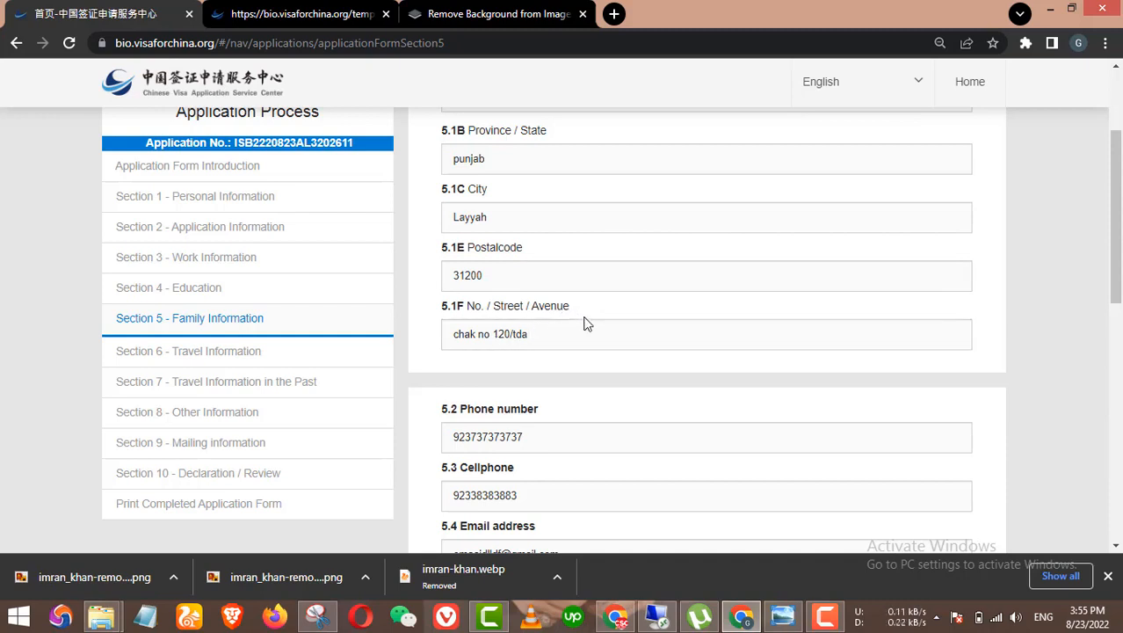
pyautogui.scroll(-2, 620, 324)
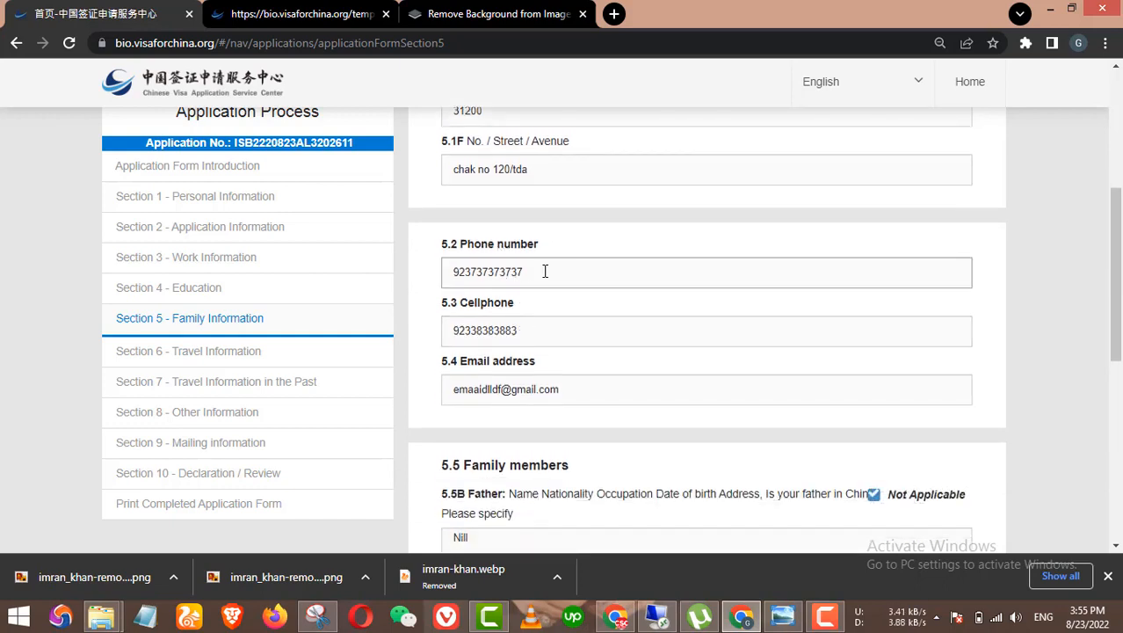
pyautogui.scroll(-1, 572, 289)
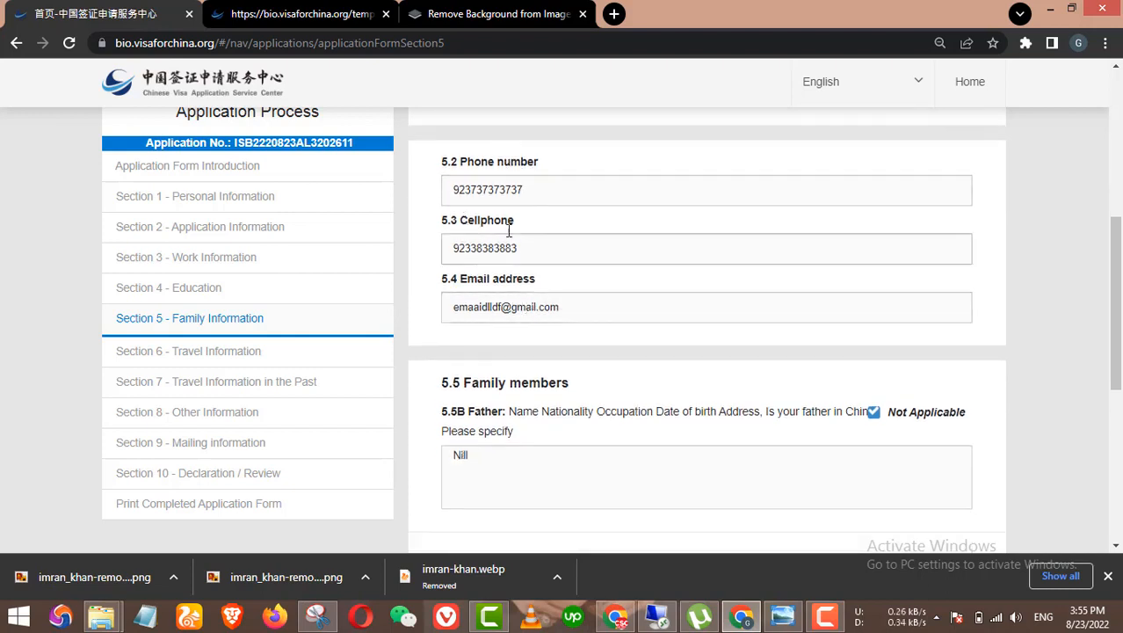
pyautogui.scroll(-1, 595, 311)
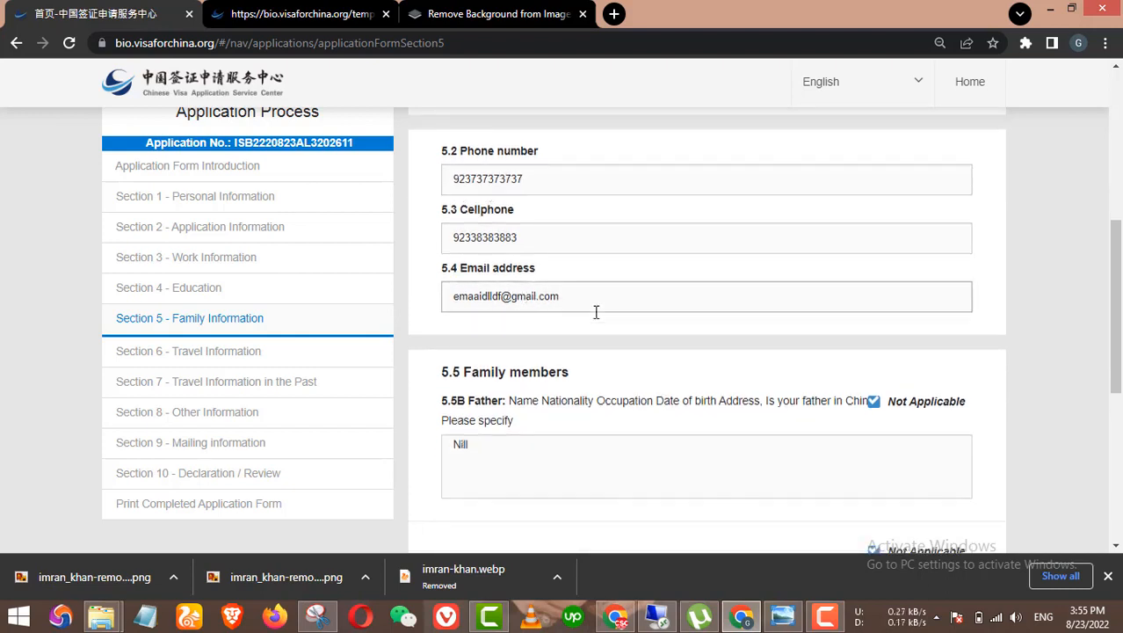
pyautogui.moveTo(522, 384); pyautogui.dragTo(431, 375)
pyautogui.press('BackSpace')
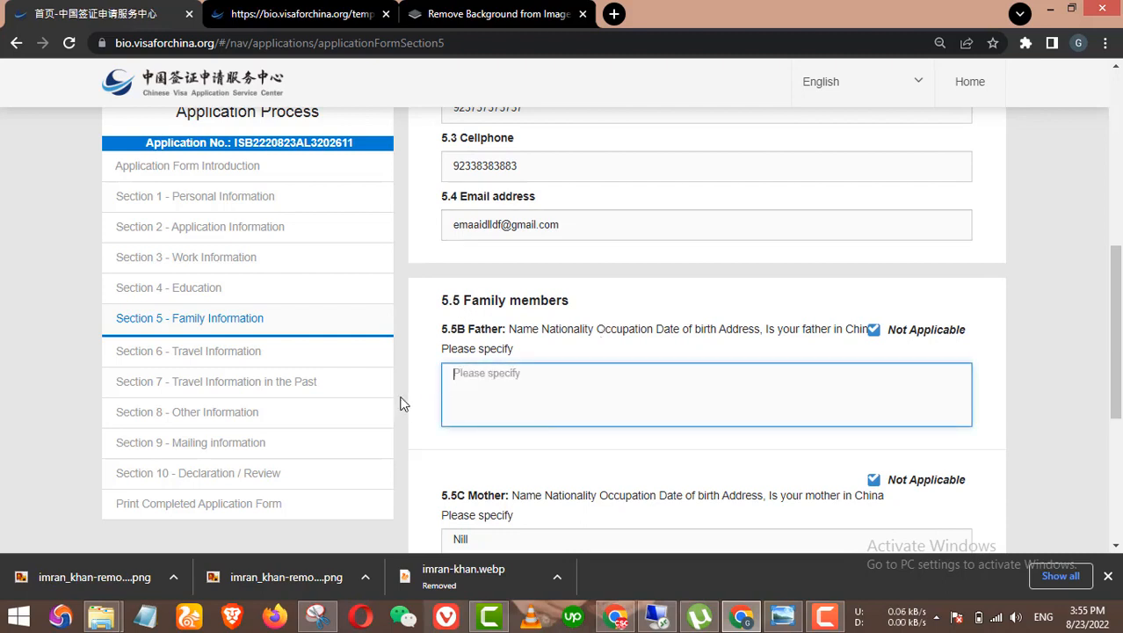
# Step: Untick Not Applicable for father and mother to reveal their detail fields
pyautogui.click(873, 329)
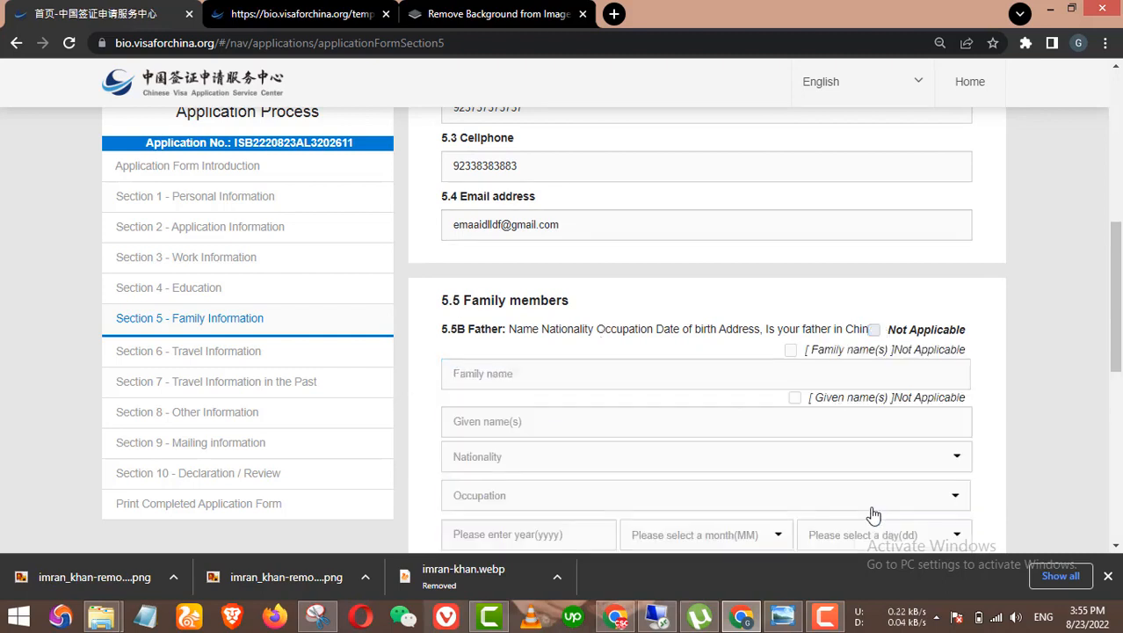
pyautogui.click(890, 493)
pyautogui.scroll(-2, 1010, 336)
pyautogui.click(1010, 336)
pyautogui.scroll(-2, 898, 432)
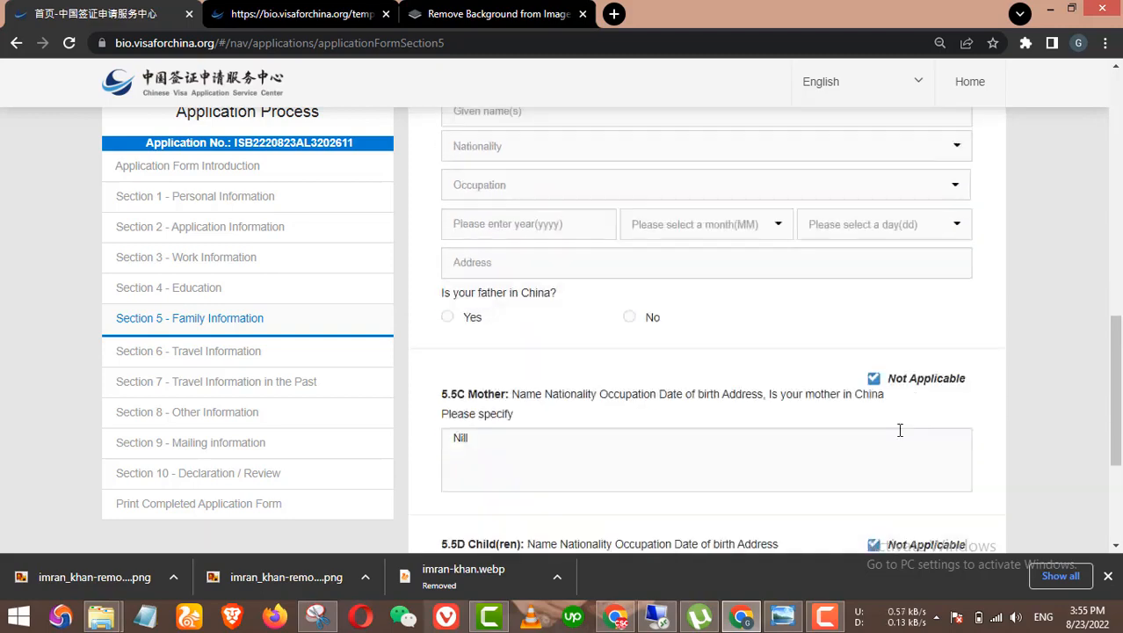
pyautogui.click(873, 360)
pyautogui.scroll(-3, 868, 496)
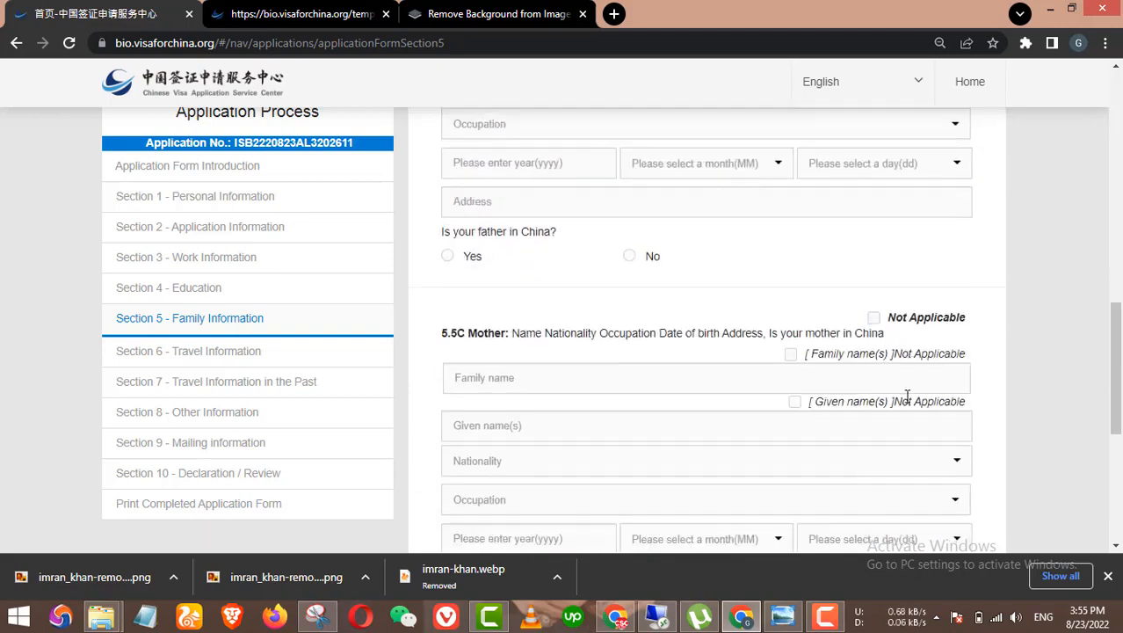
pyautogui.scroll(5, 945, 406)
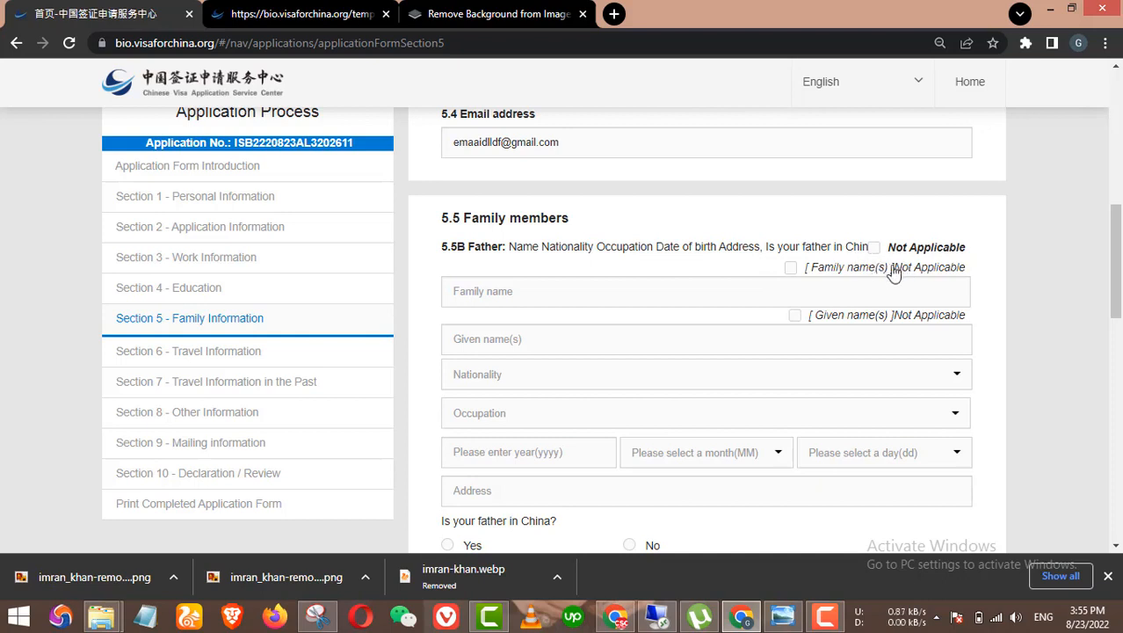
# Step: Re-tick the father's Not Applicable box and enter the note 'Nill'
pyautogui.click(544, 291)
pyautogui.click(503, 344)
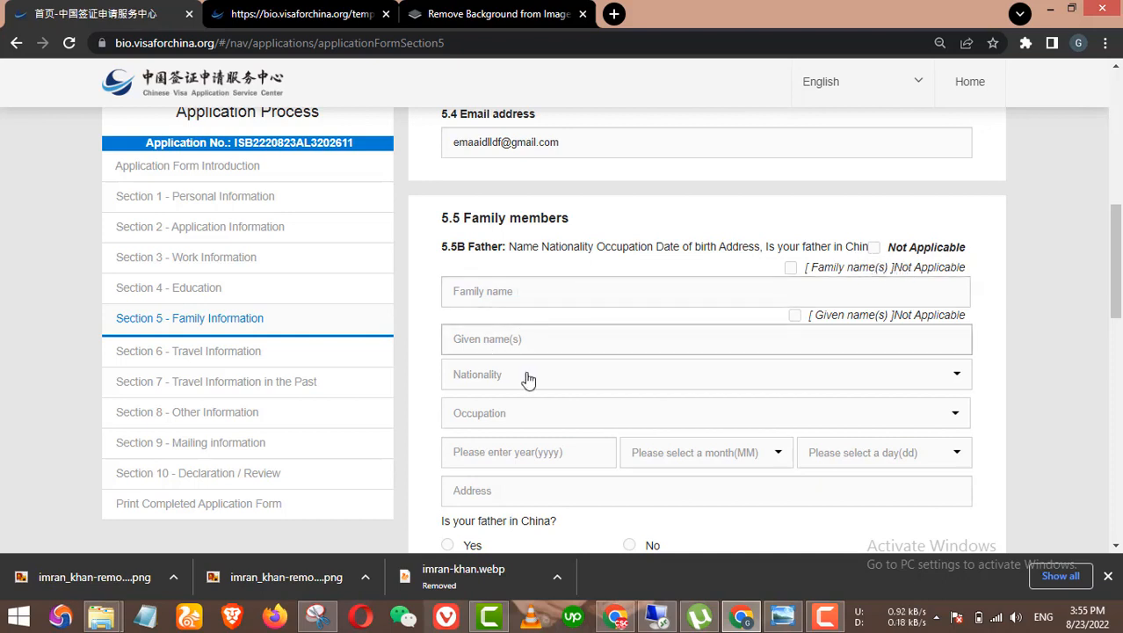
pyautogui.scroll(-1, 527, 377)
pyautogui.click(499, 374)
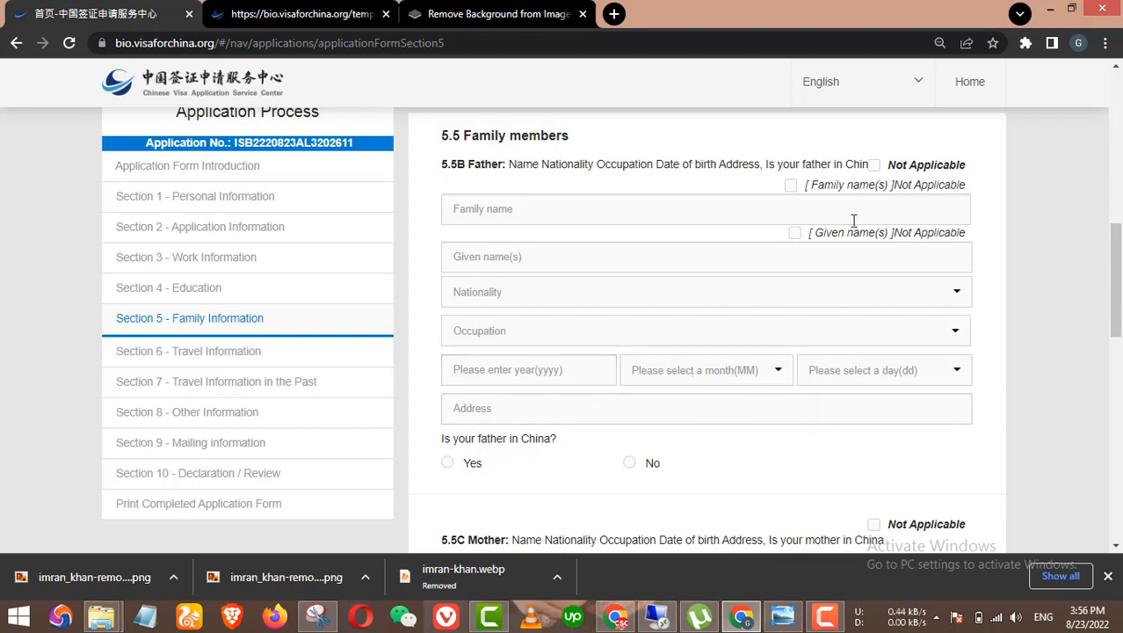
pyautogui.click(874, 166)
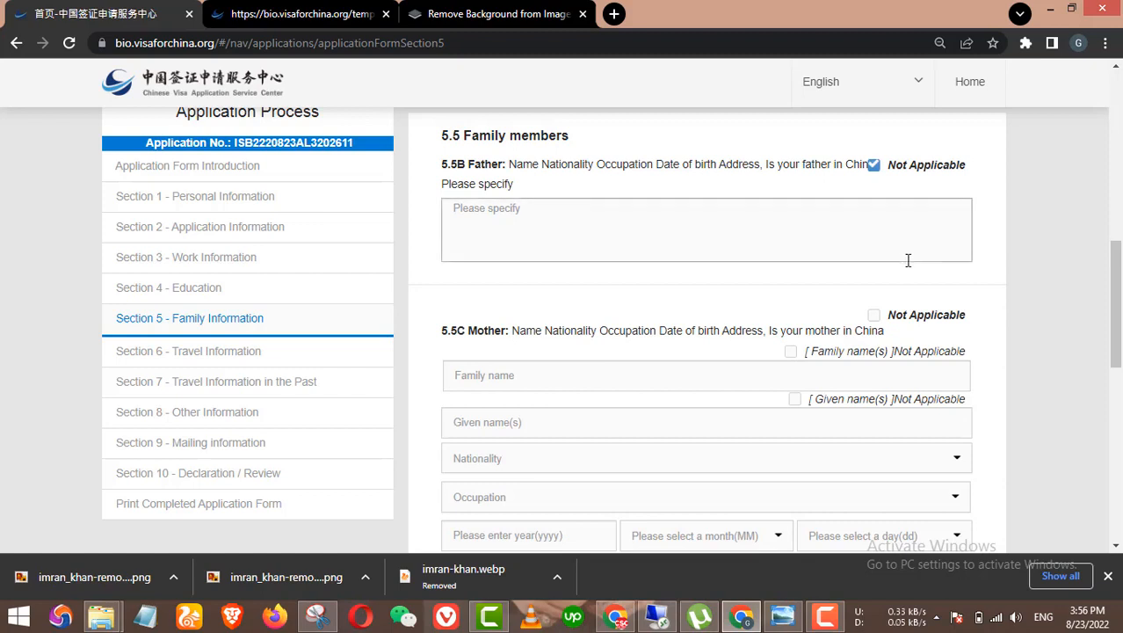
pyautogui.click(561, 208)
pyautogui.write('Nill')
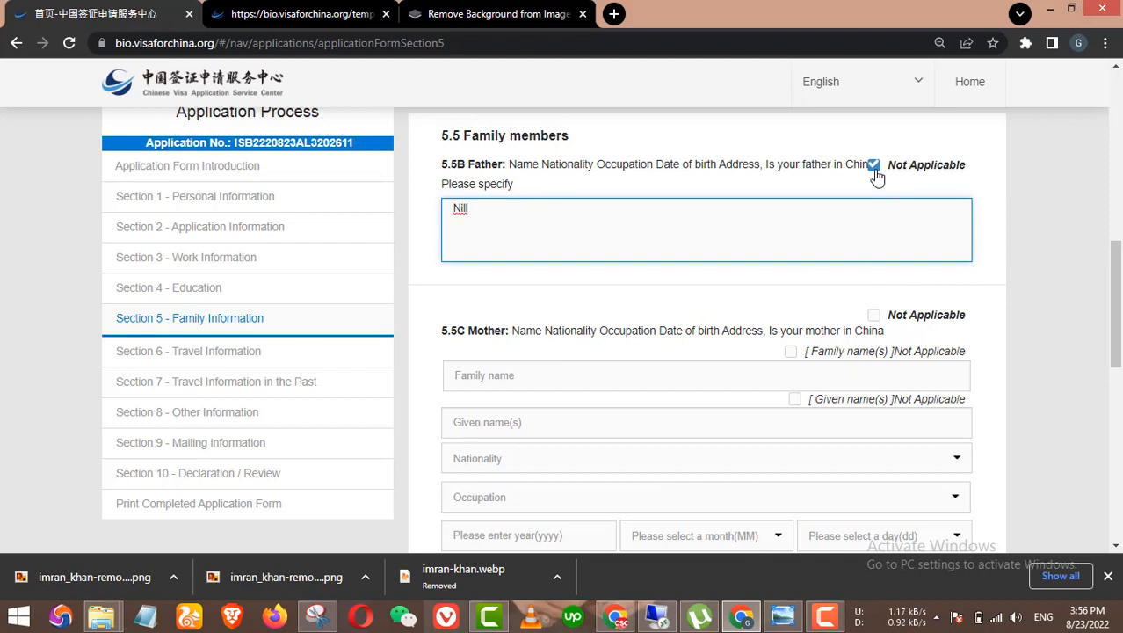
# Step: Mark the children (5.5D) as Not Applicable
pyautogui.scroll(-1, 499, 318)
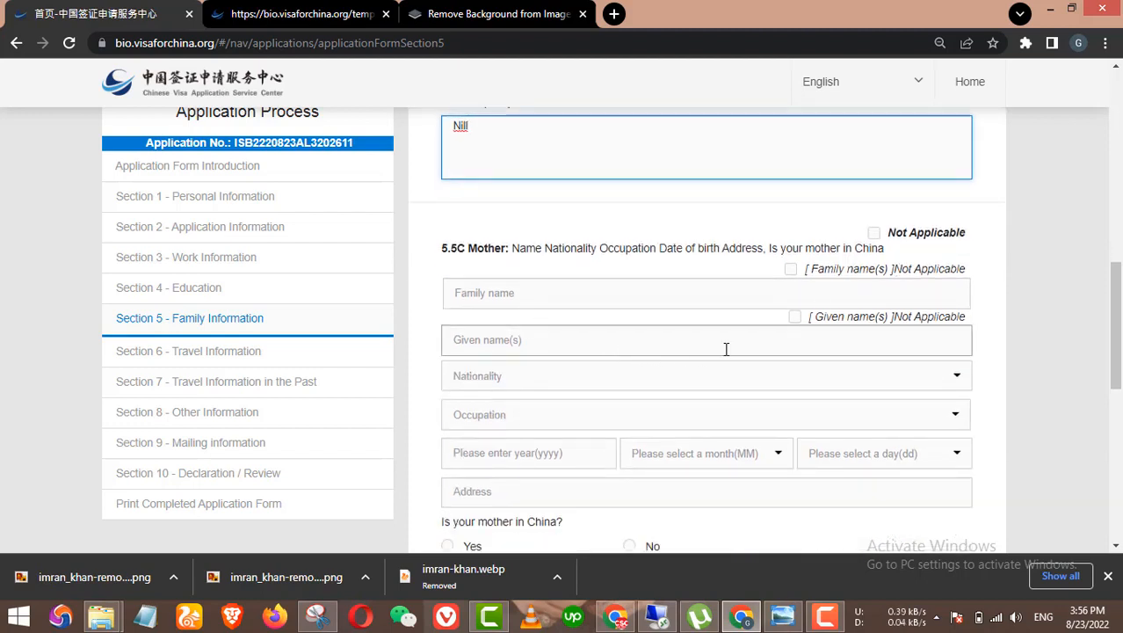
pyautogui.scroll(-1, 793, 357)
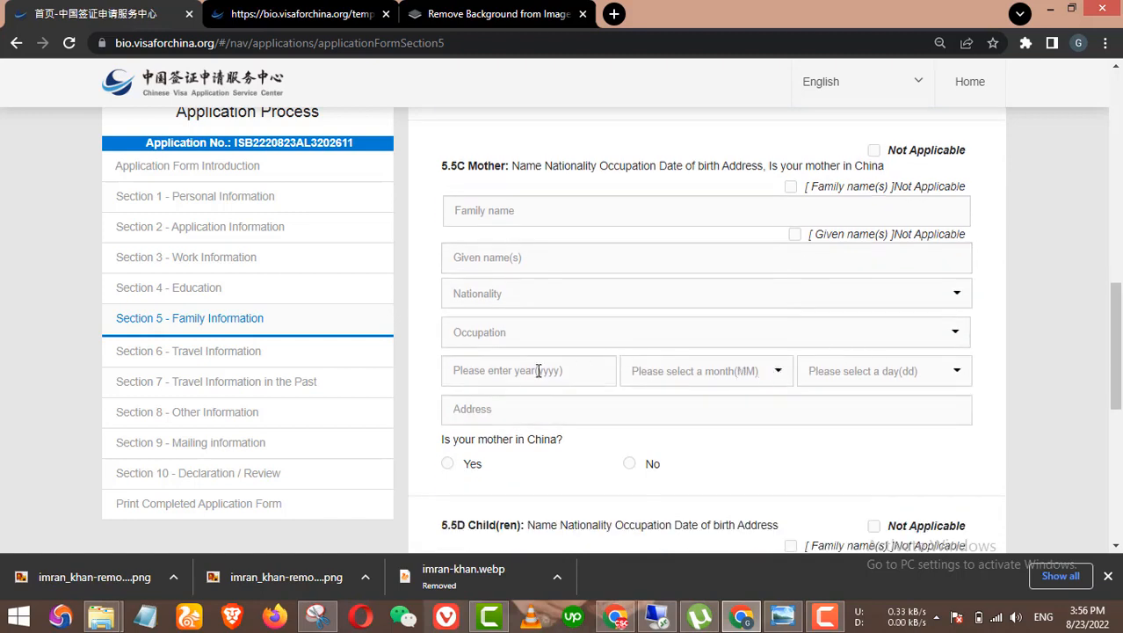
pyautogui.scroll(3, 655, 384)
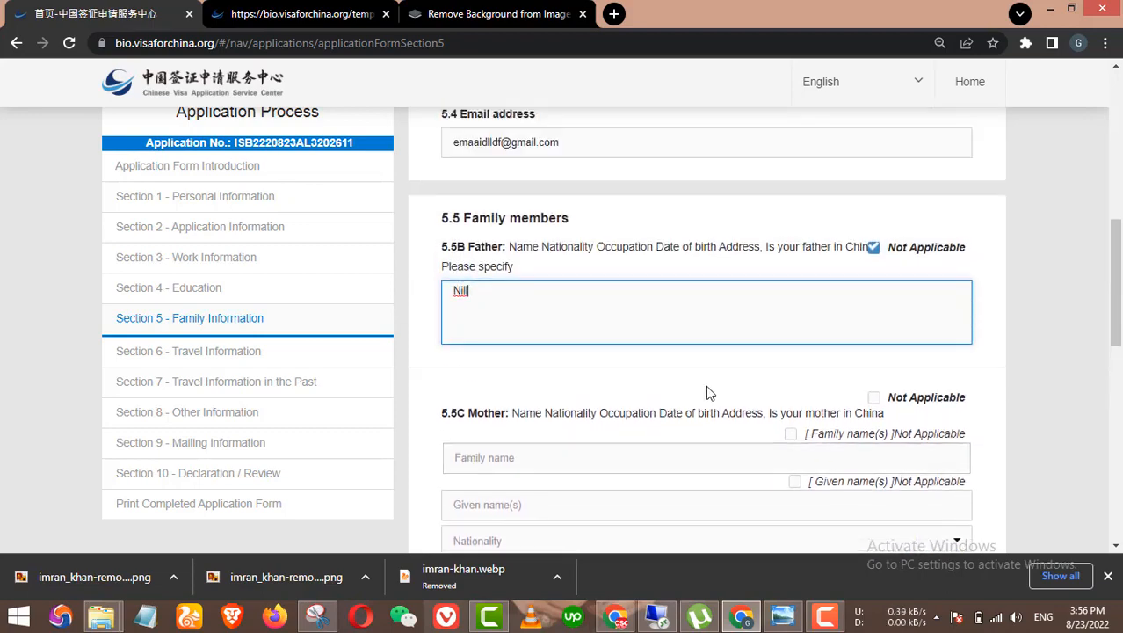
pyautogui.scroll(-2, 816, 299)
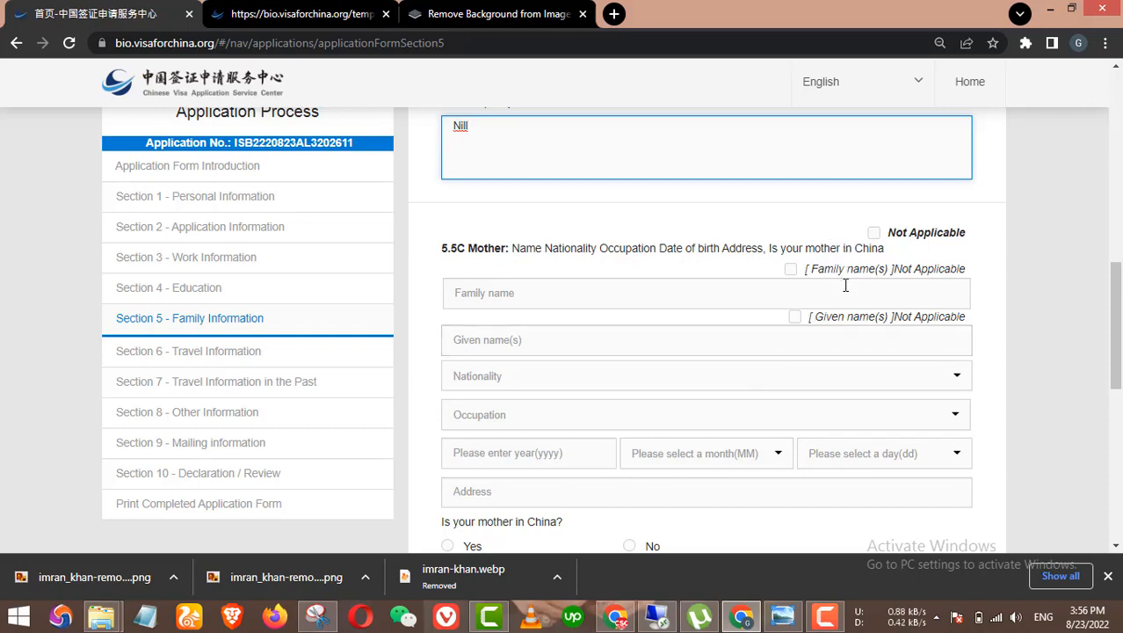
pyautogui.scroll(2, 853, 288)
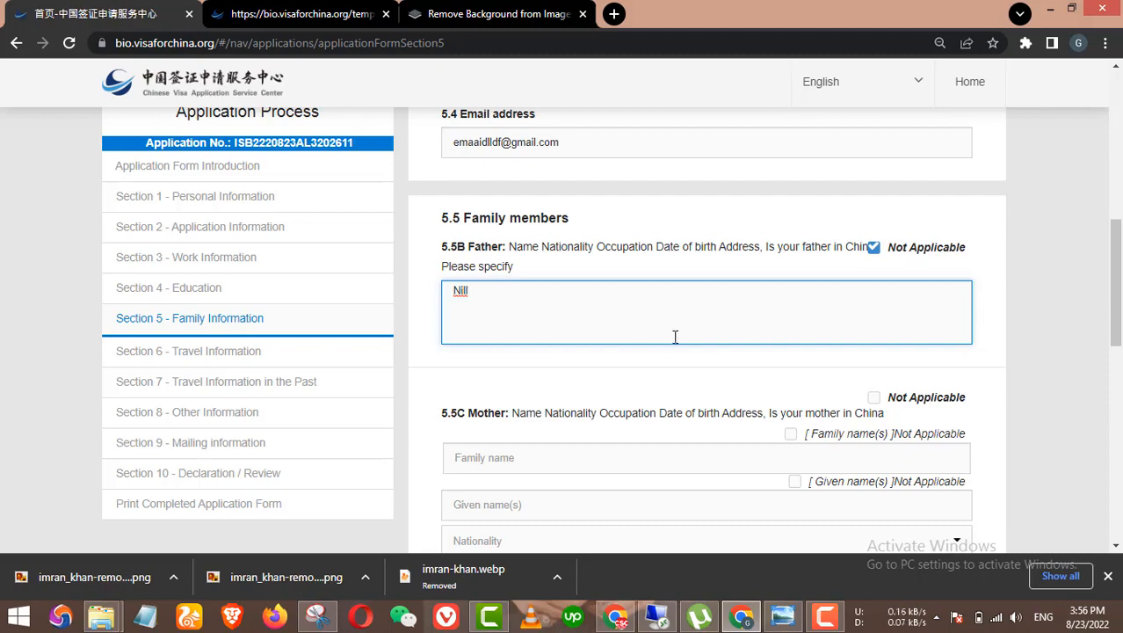
pyautogui.scroll(-1, 675, 337)
pyautogui.scroll(-5, 903, 286)
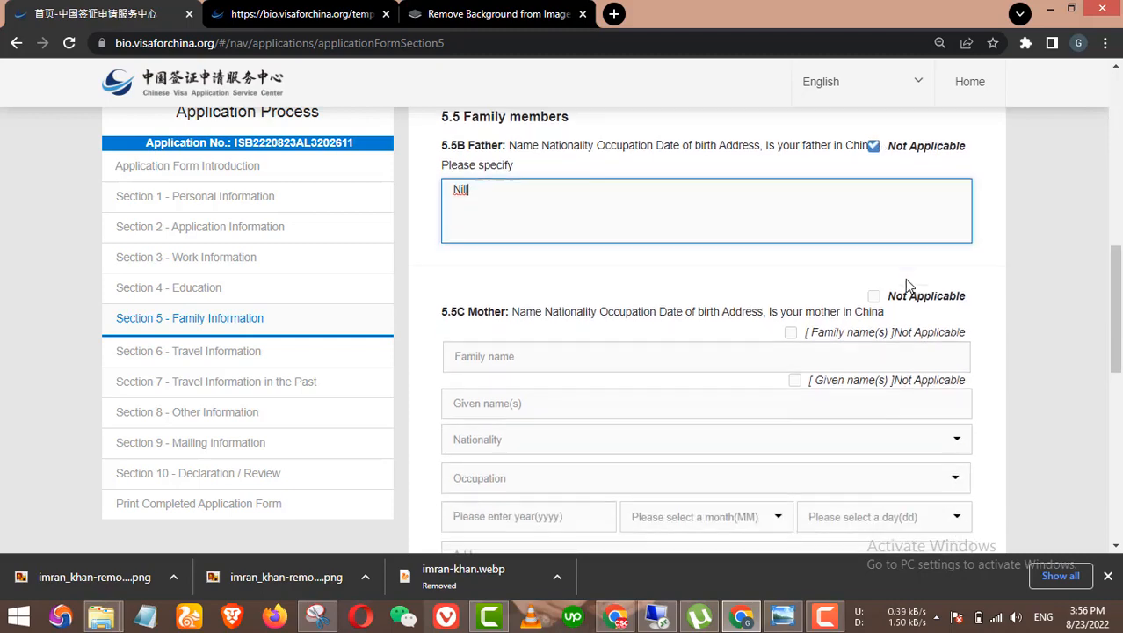
pyautogui.scroll(3, 898, 331)
pyautogui.scroll(-3, 898, 332)
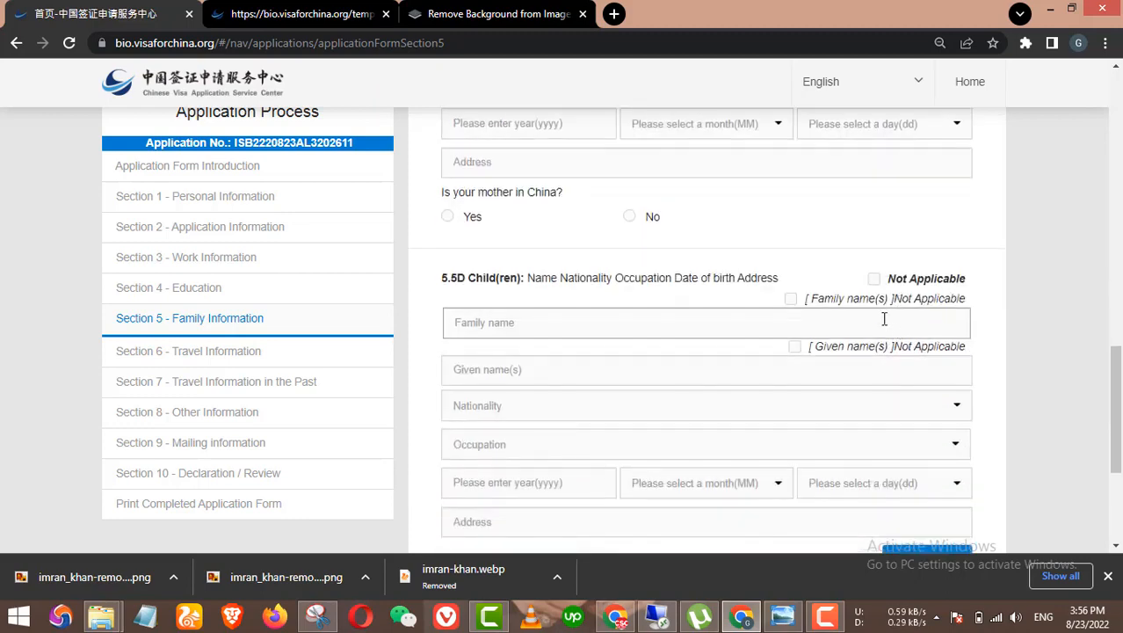
pyautogui.click(874, 279)
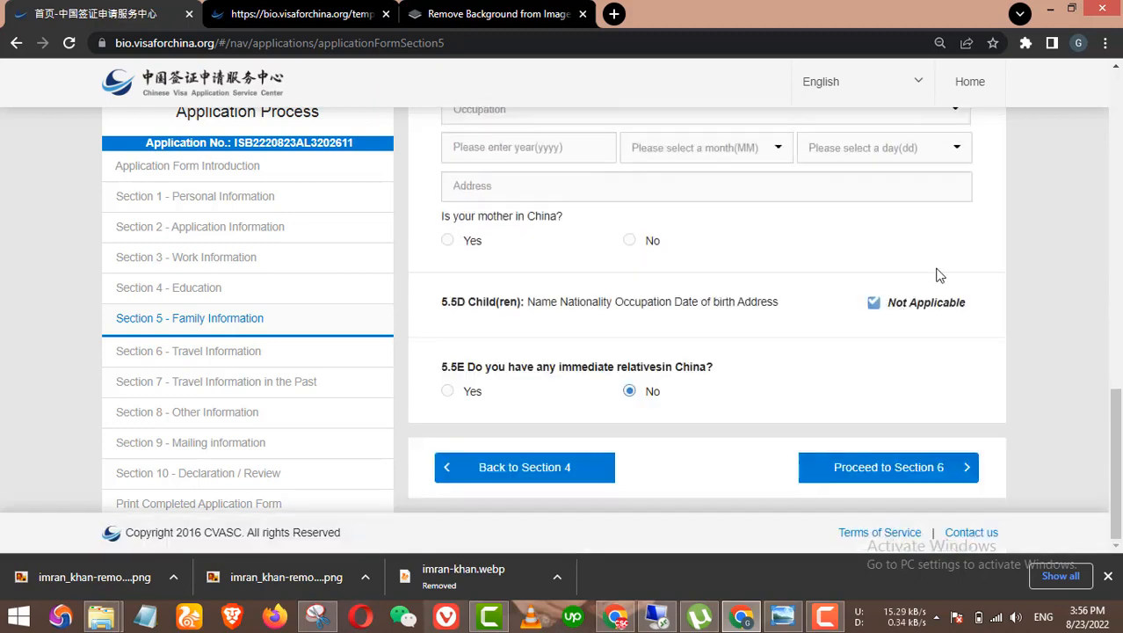
pyautogui.scroll(3, 935, 314)
pyautogui.scroll(3, 922, 334)
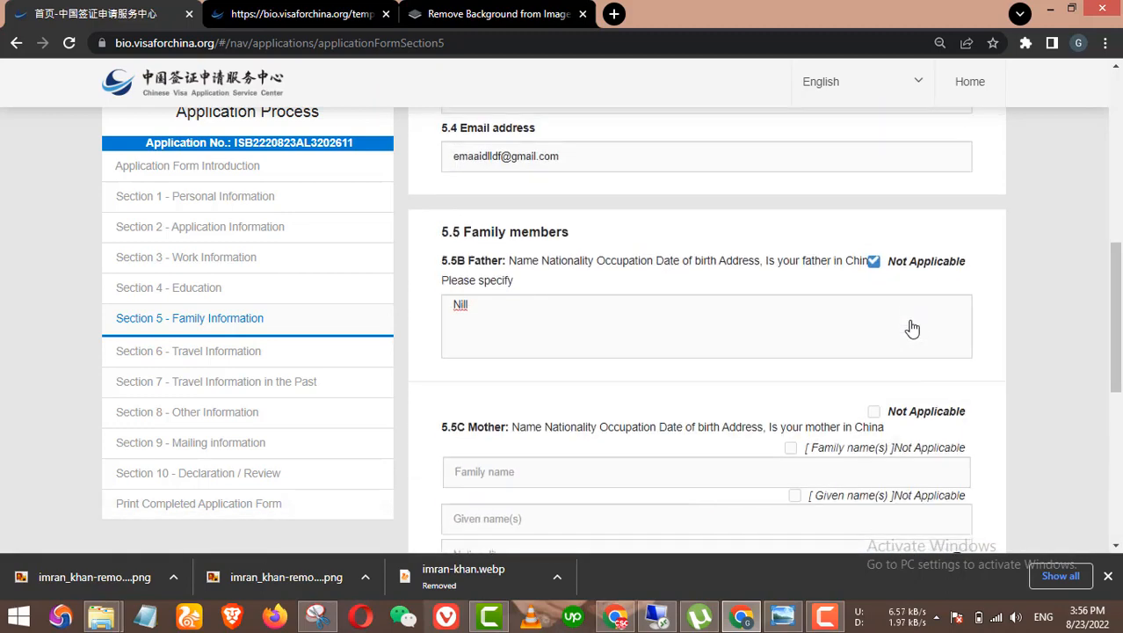
pyautogui.scroll(-2, 898, 321)
# Step: Mark the mother Not Applicable with the note 'Nill'
pyautogui.click(875, 257)
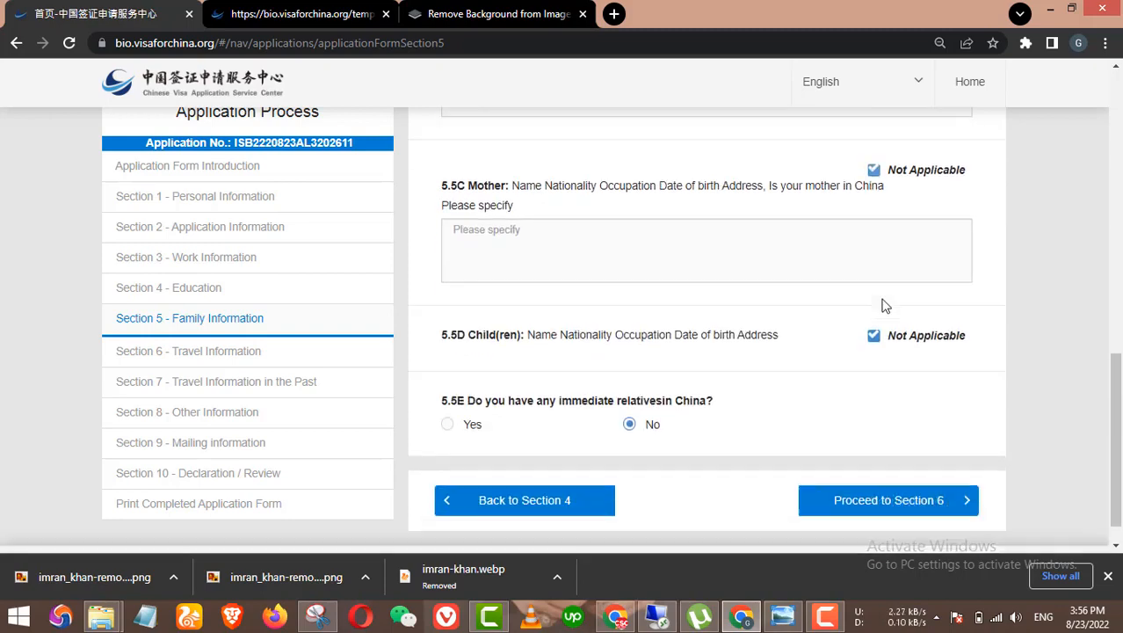
pyautogui.scroll(-1, 882, 306)
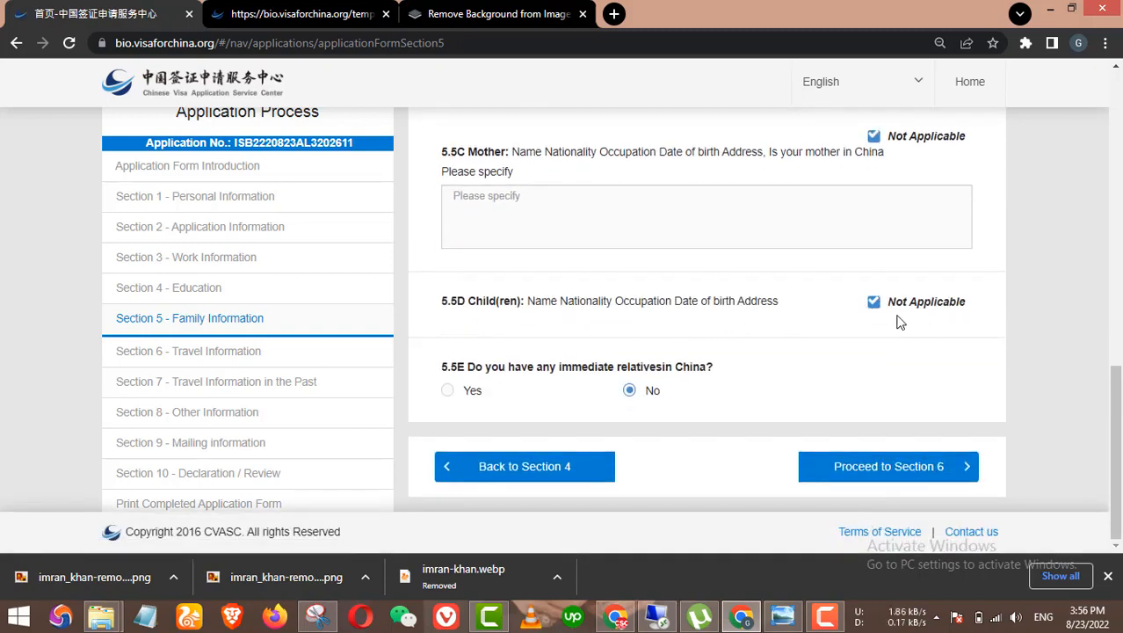
pyautogui.scroll(1, 908, 323)
pyautogui.scroll(3, 908, 341)
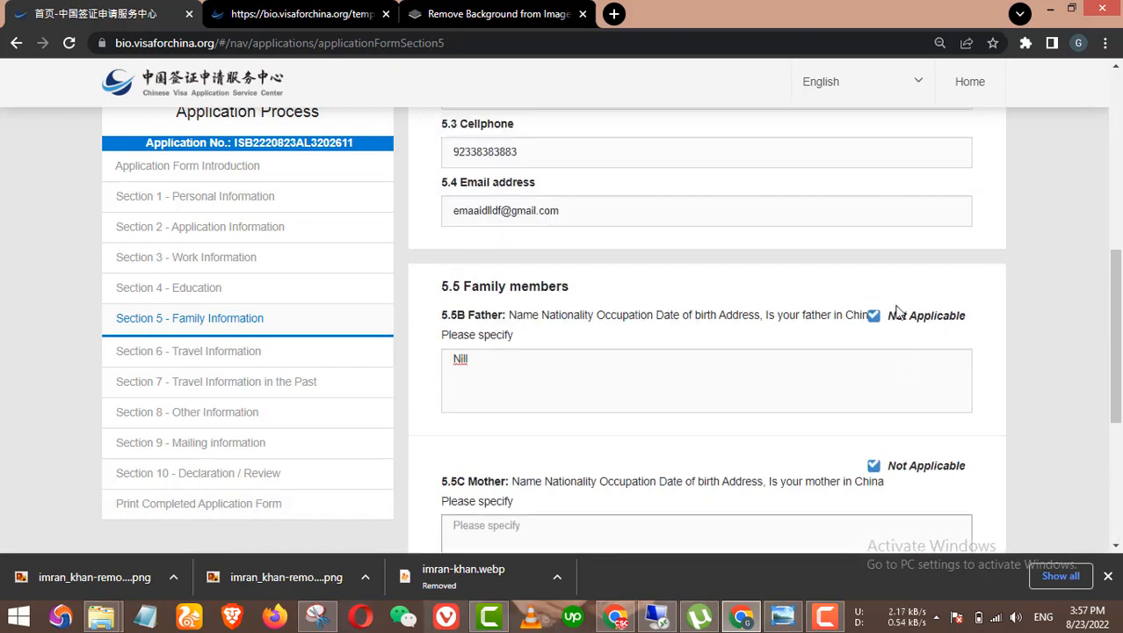
pyautogui.scroll(-1, 655, 431)
pyautogui.scroll(-2, 654, 431)
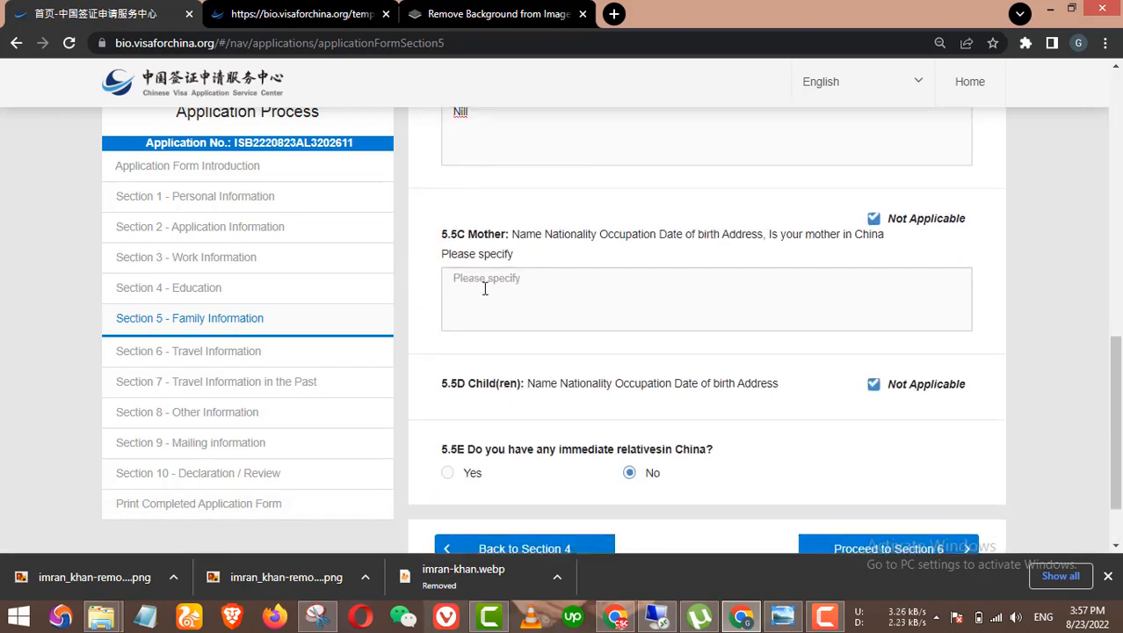
pyautogui.click(487, 294)
pyautogui.write('Ni')
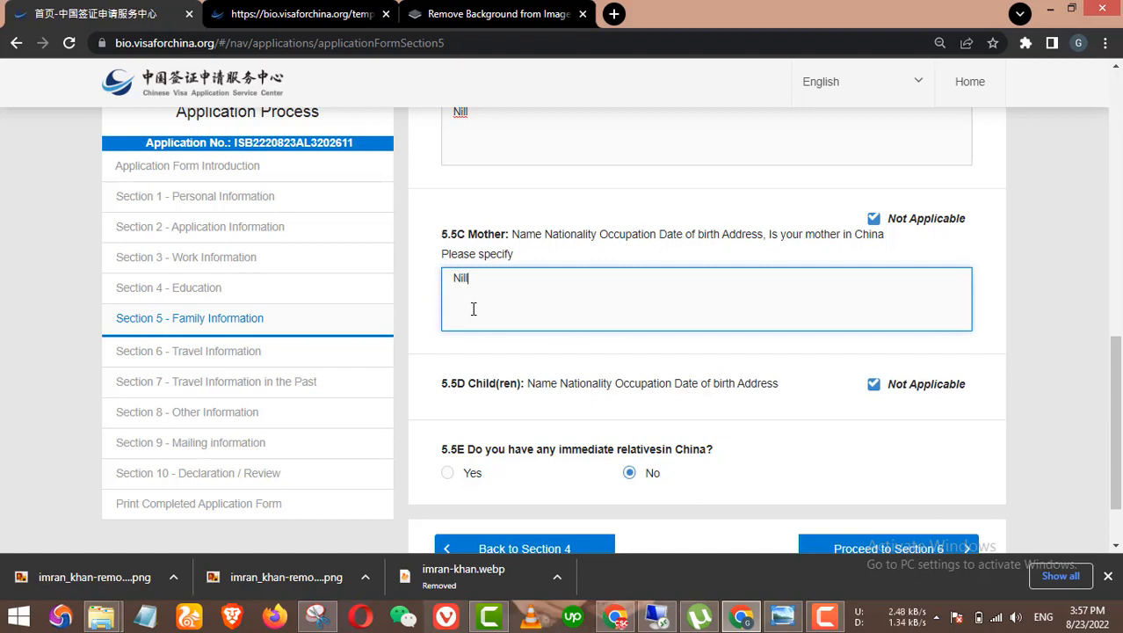
pyautogui.write('ll')
# Step: Change the mother's note from 'Nill' to 'N/A'
pyautogui.press('BackSpace')
pyautogui.press('BackSpace')
pyautogui.press('BackSpace')
pyautogui.write('i')
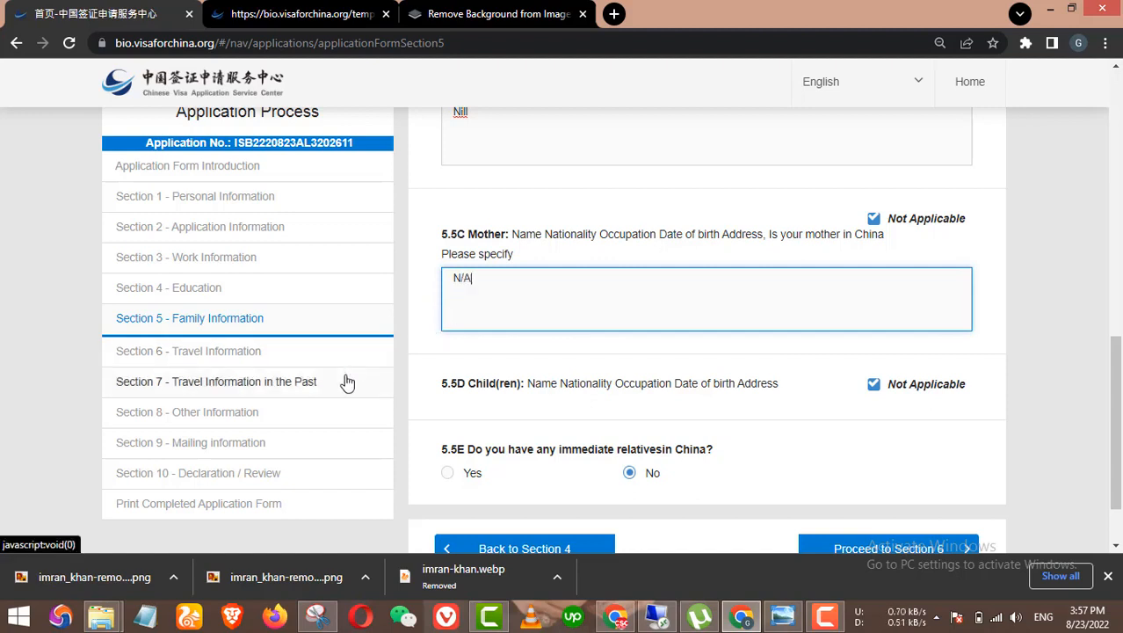
pyautogui.scroll(2, 557, 276)
pyautogui.moveTo(469, 276); pyautogui.dragTo(460, 276)
pyautogui.write('/A')
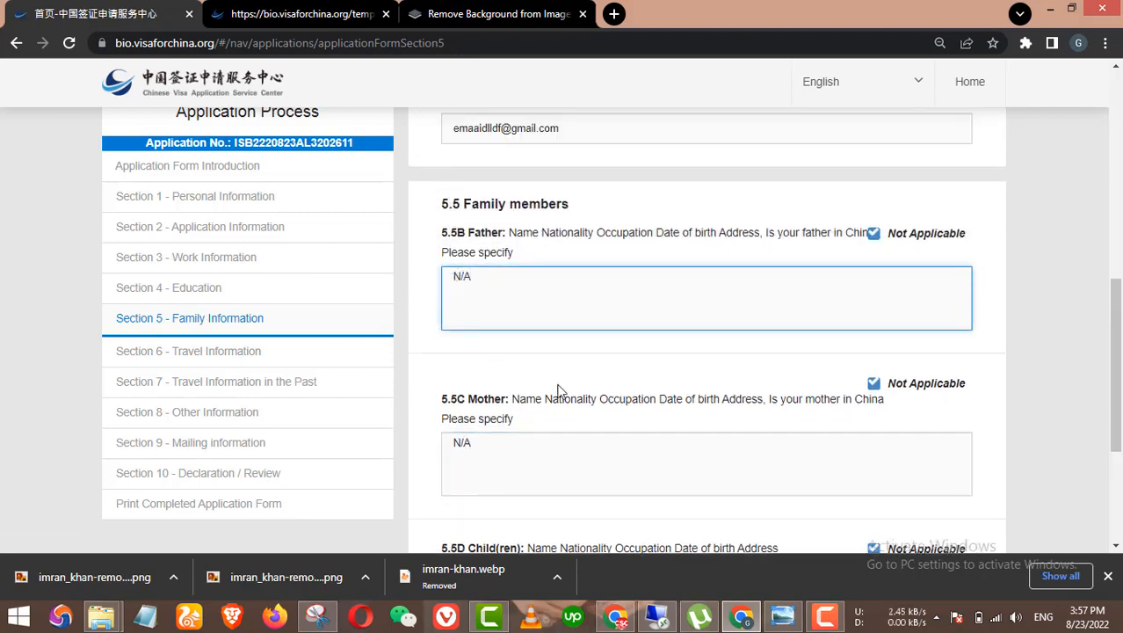
pyautogui.scroll(-4, 557, 389)
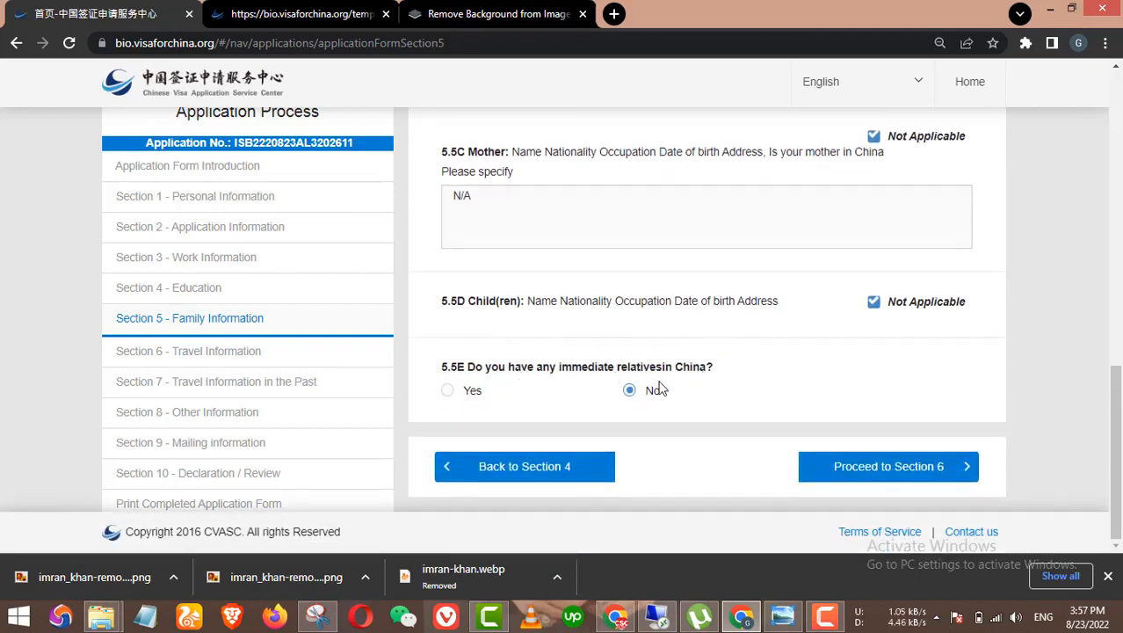
# Step: Proceed to Section 6 Travel Information and look over the 6.1 itinerary fields
pyautogui.click(868, 464)
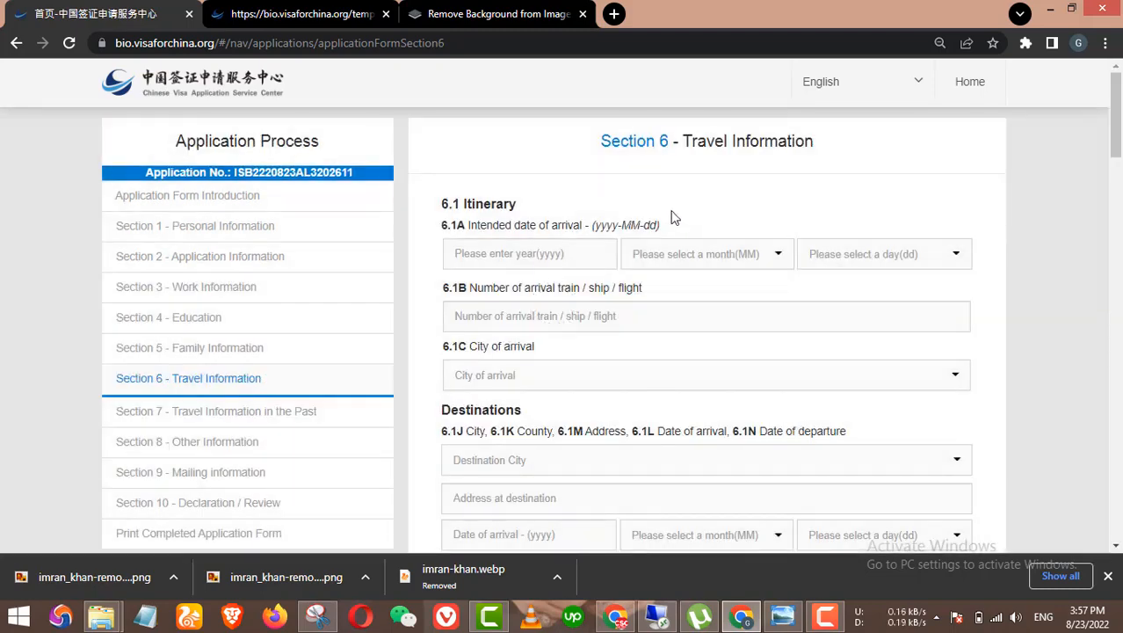
pyautogui.scroll(-1, 675, 219)
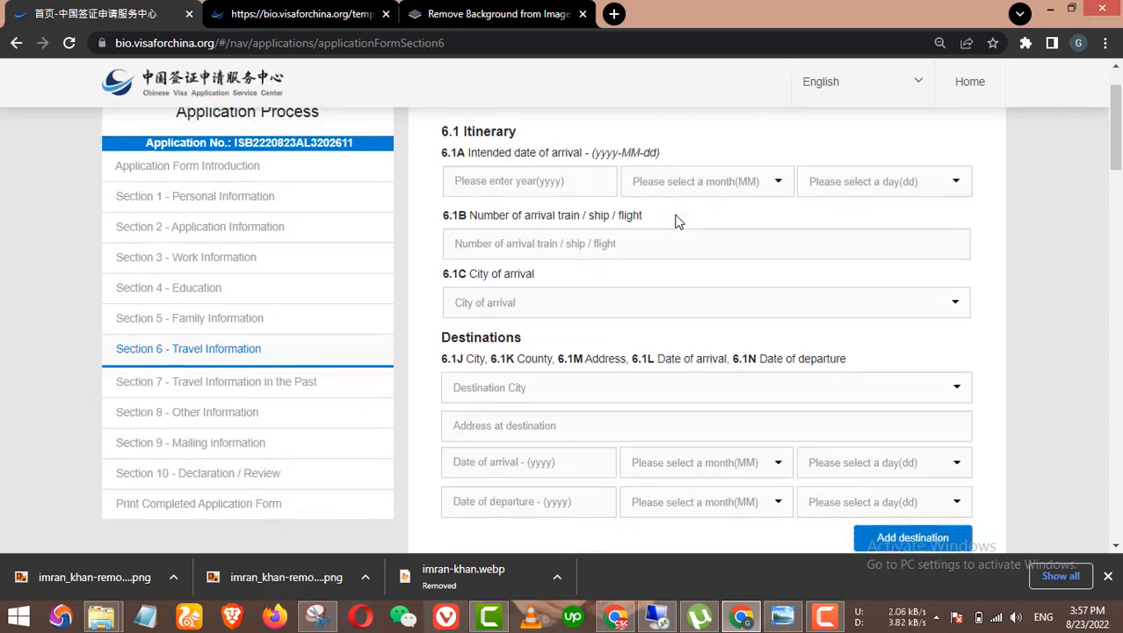
pyautogui.scroll(1, 677, 220)
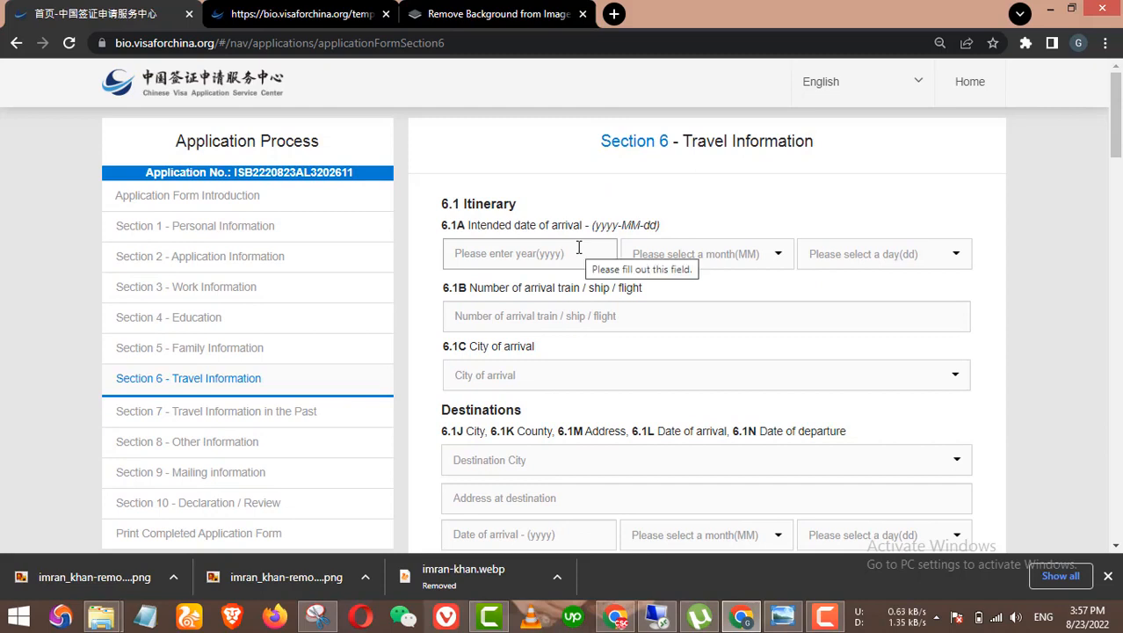
pyautogui.scroll(-1, 605, 239)
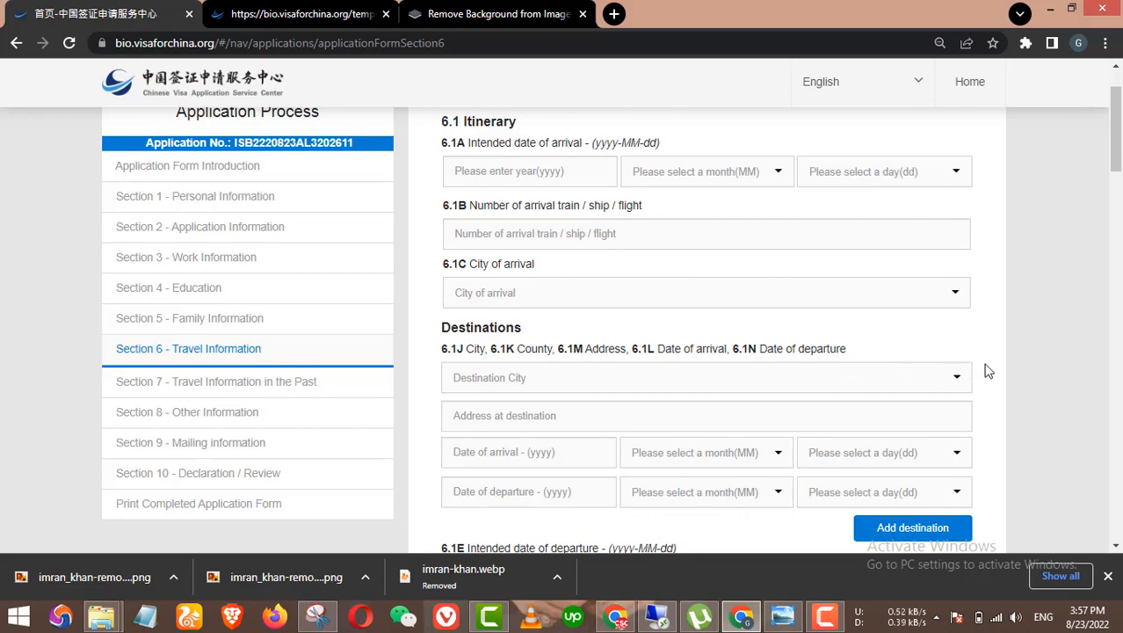
pyautogui.scroll(1, 991, 367)
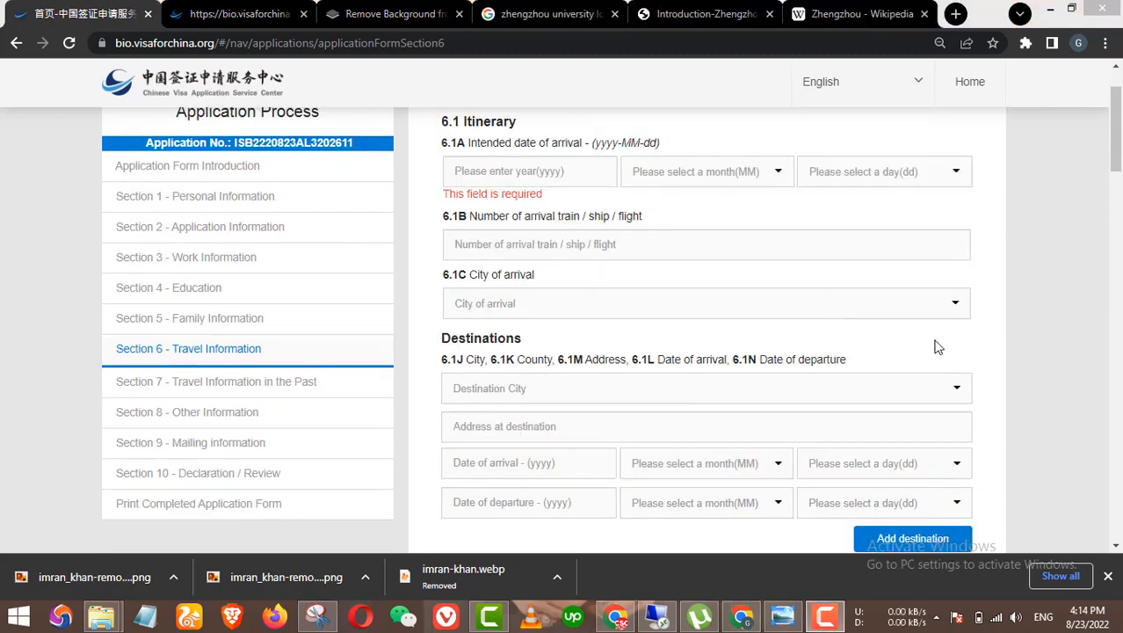
# Step: Set the intended arrival date to 2022-09-15
pyautogui.click(530, 172)
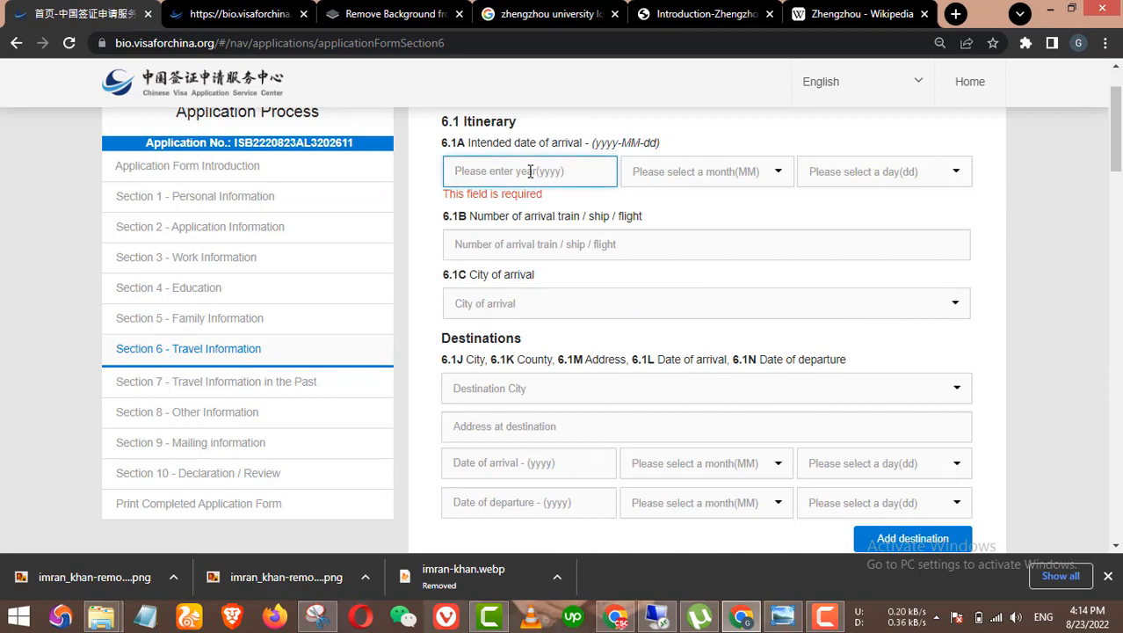
pyautogui.write('2022')
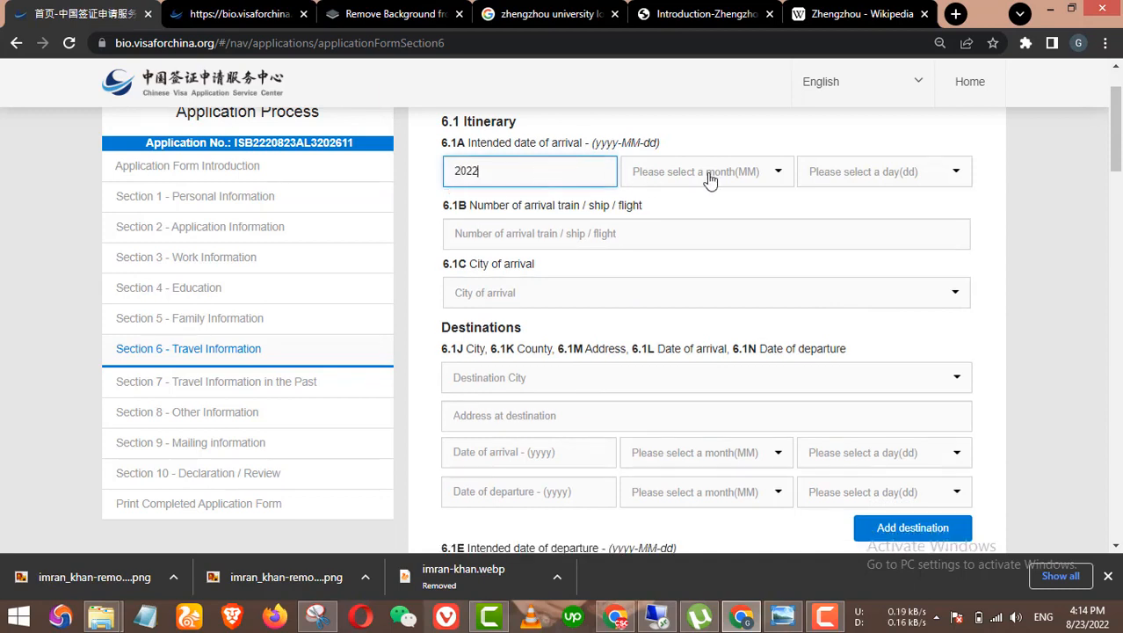
pyautogui.click(710, 176)
pyautogui.scroll(-2, 673, 273)
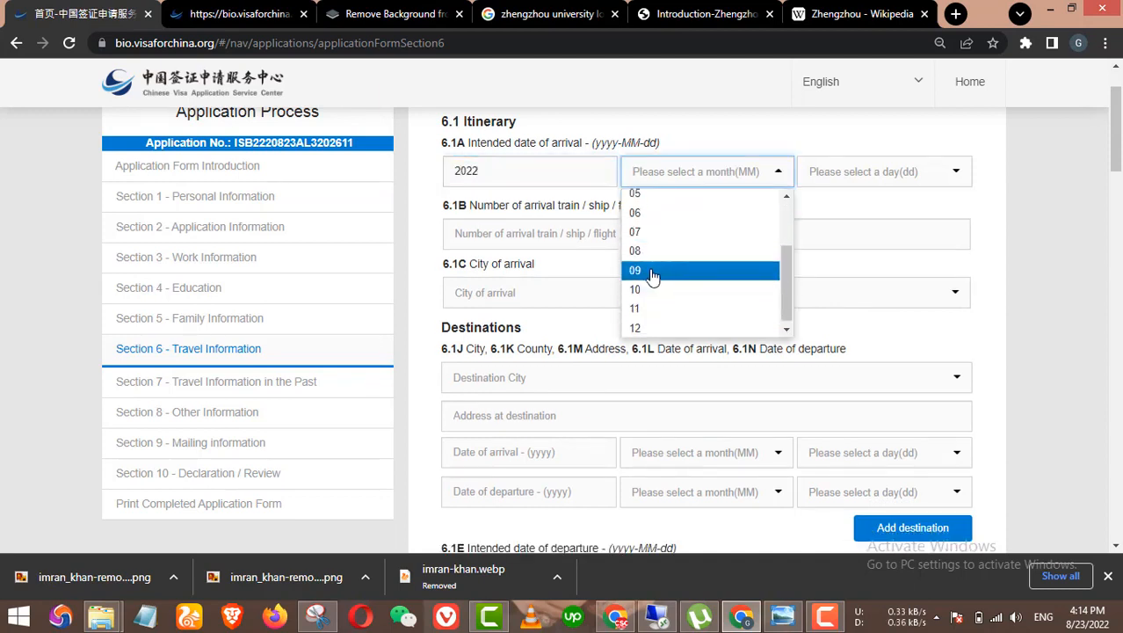
pyautogui.click(652, 276)
pyautogui.click(834, 180)
pyautogui.scroll(-3, 839, 238)
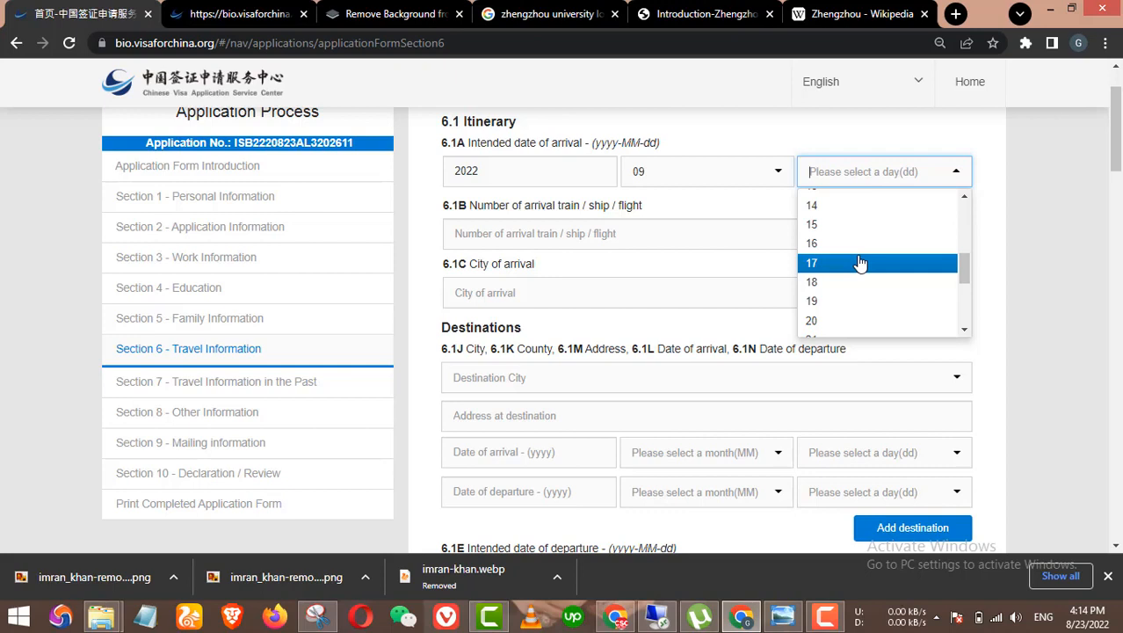
pyautogui.click(844, 225)
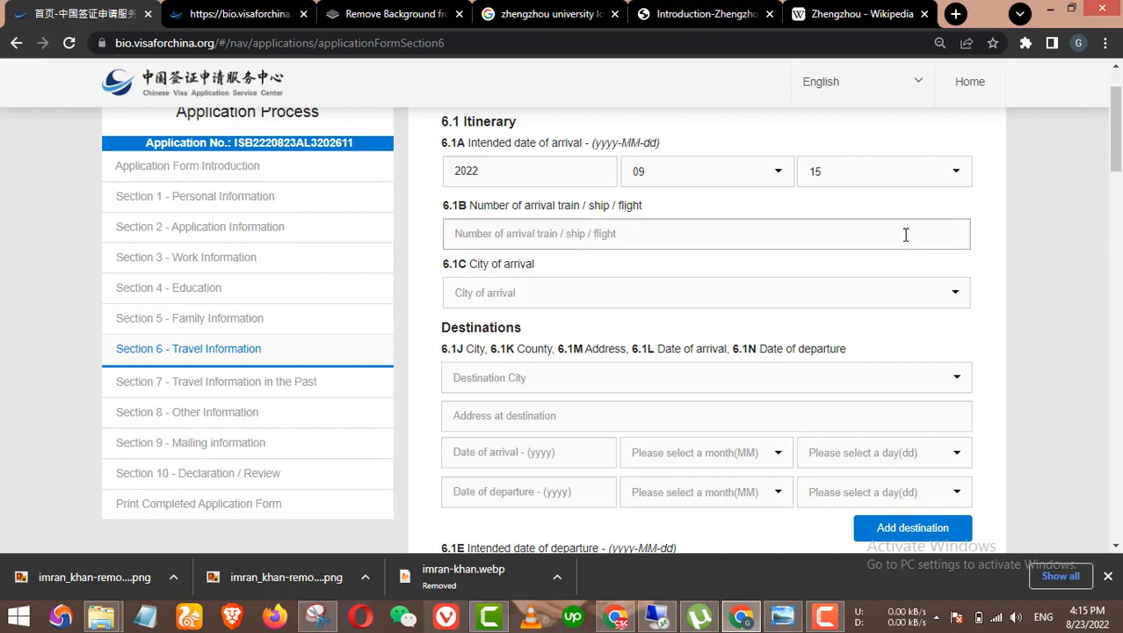
# Step: Choose Zhengzhou as the arrival city and Zhongyuan Qu as the arrival county
pyautogui.click(577, 234)
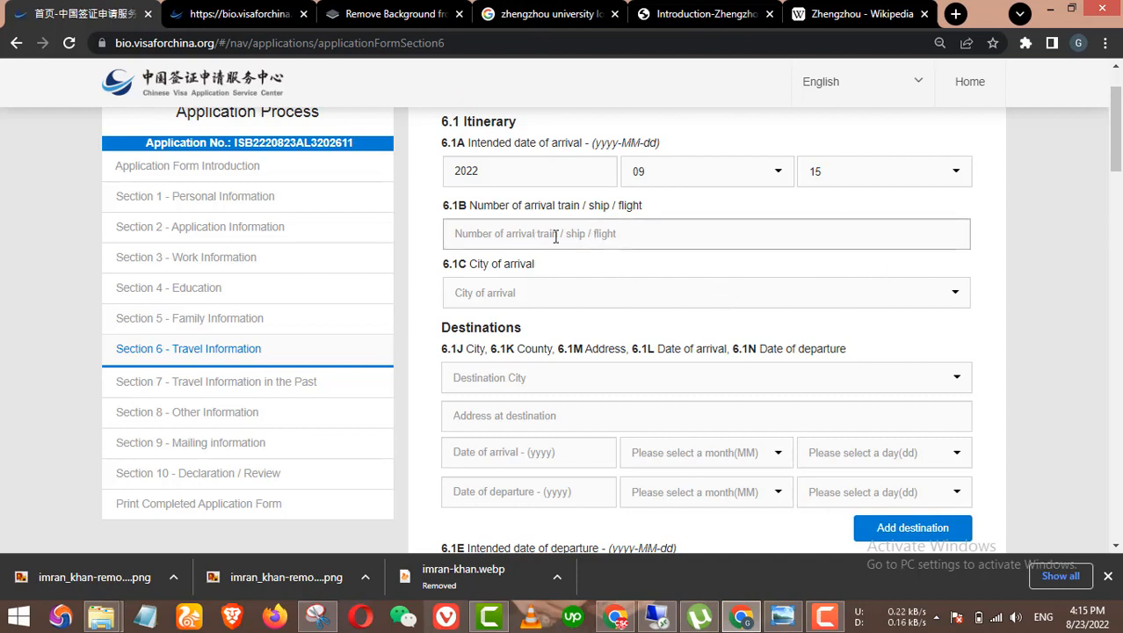
pyautogui.click(557, 302)
pyautogui.write('zhen')
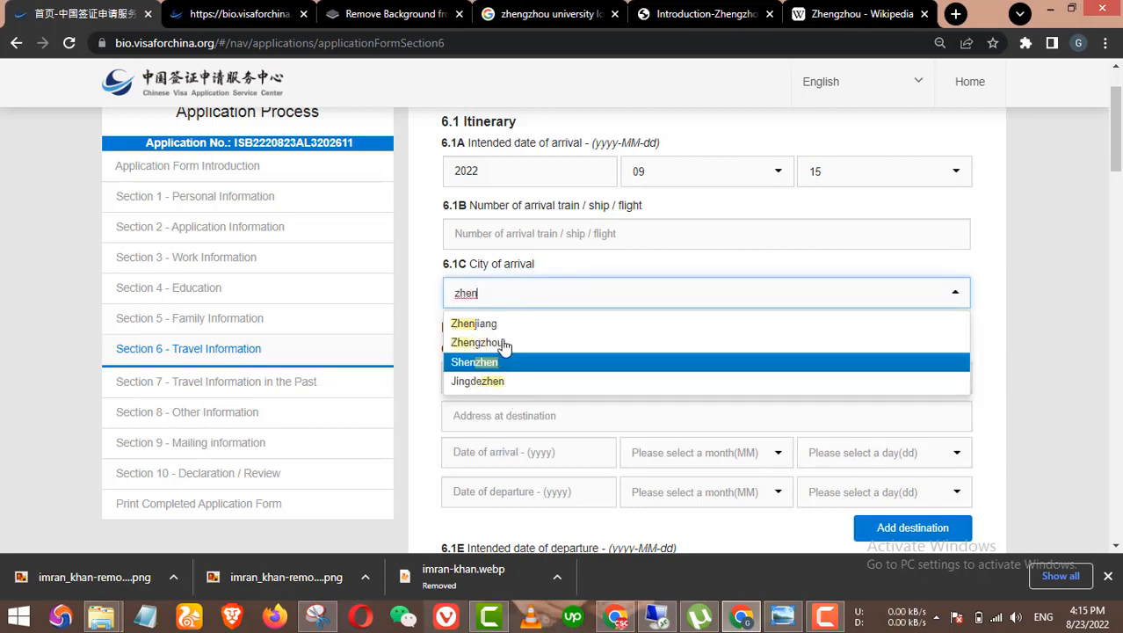
pyautogui.click(548, 341)
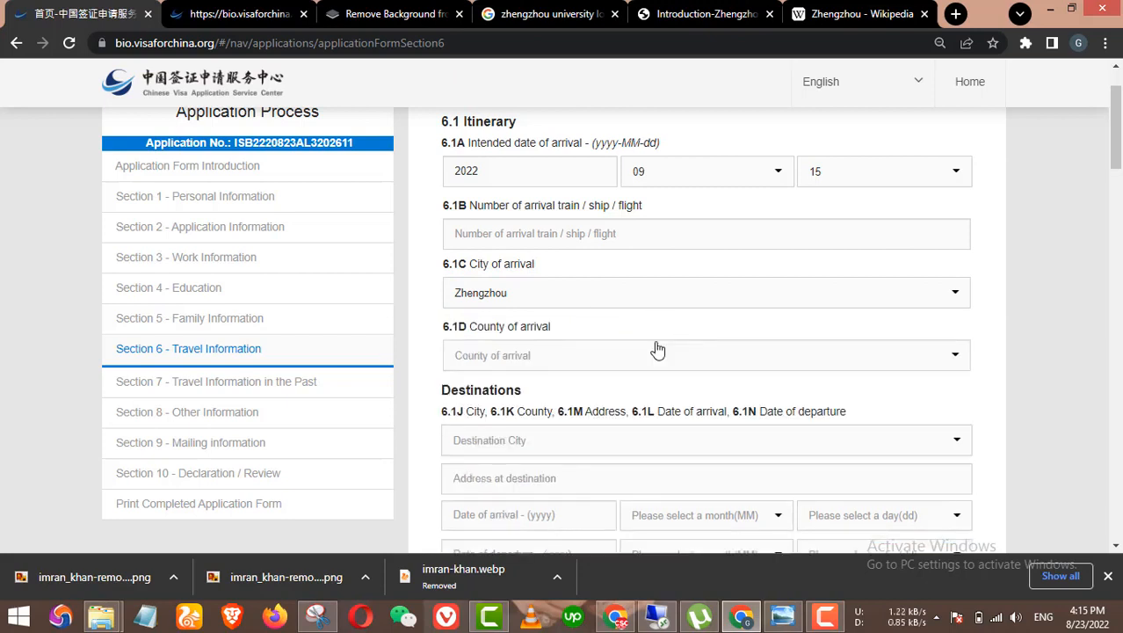
pyautogui.click(574, 356)
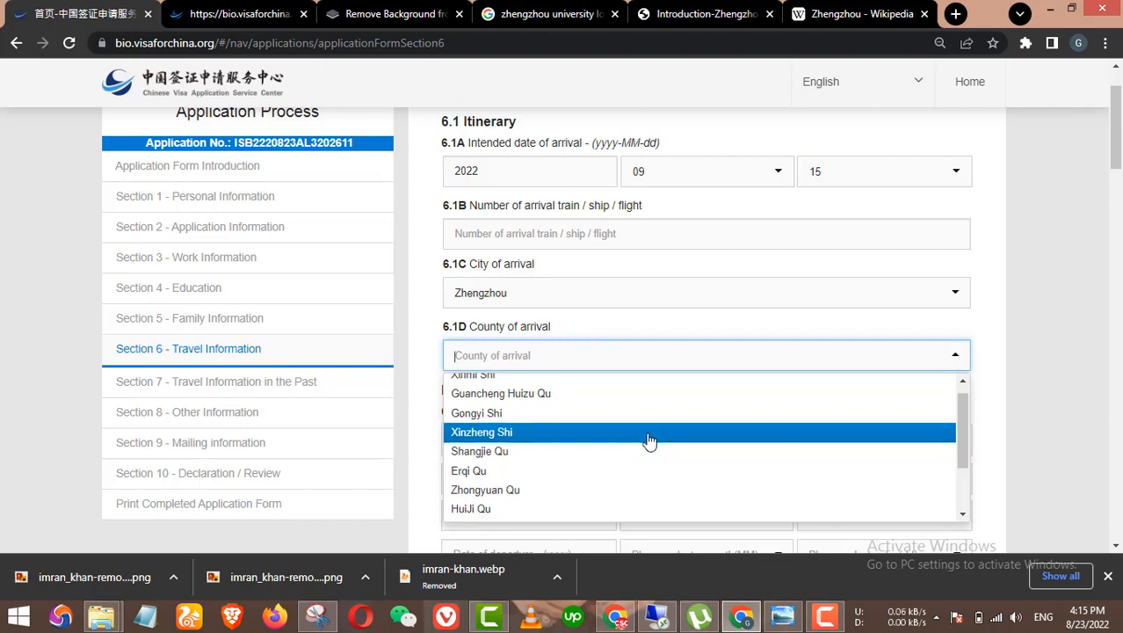
pyautogui.scroll(-1, 647, 441)
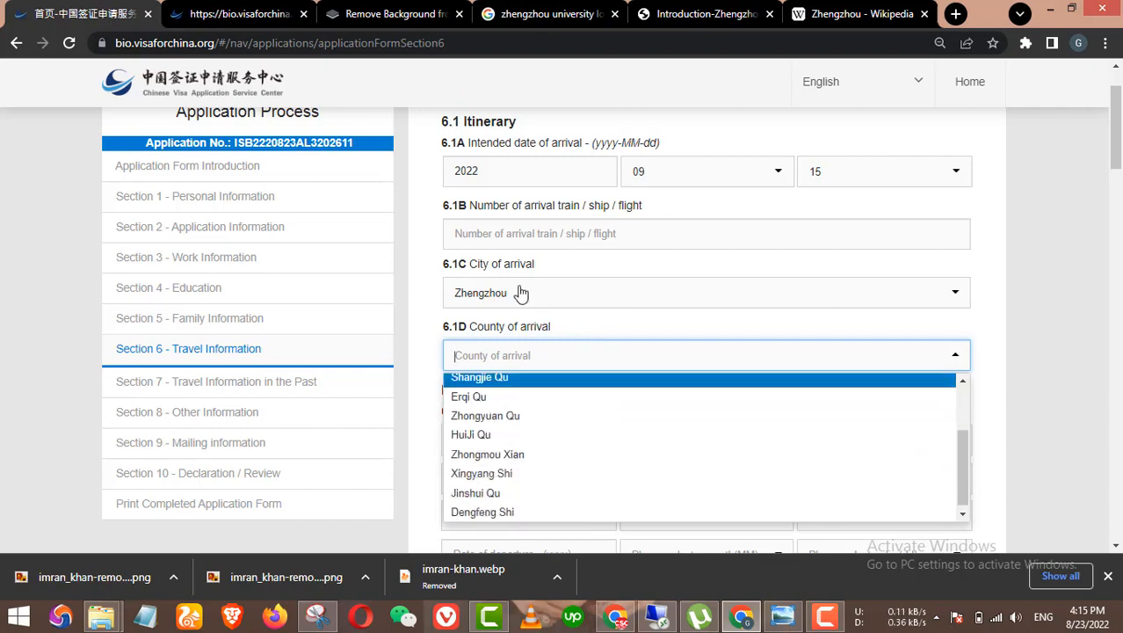
pyautogui.click(510, 422)
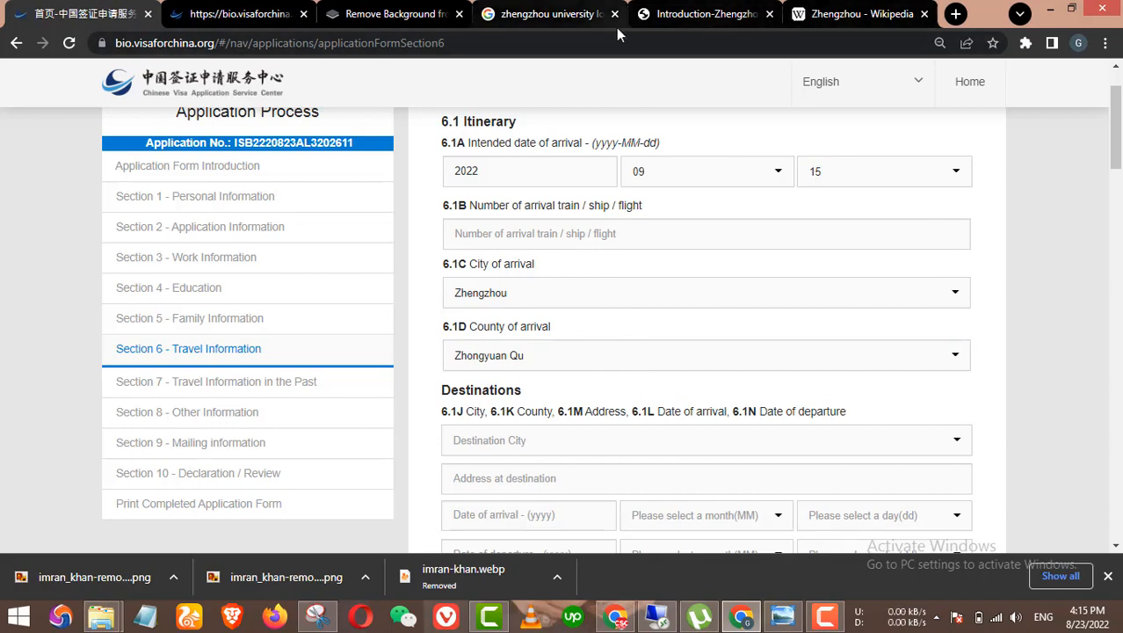
pyautogui.click(538, 16)
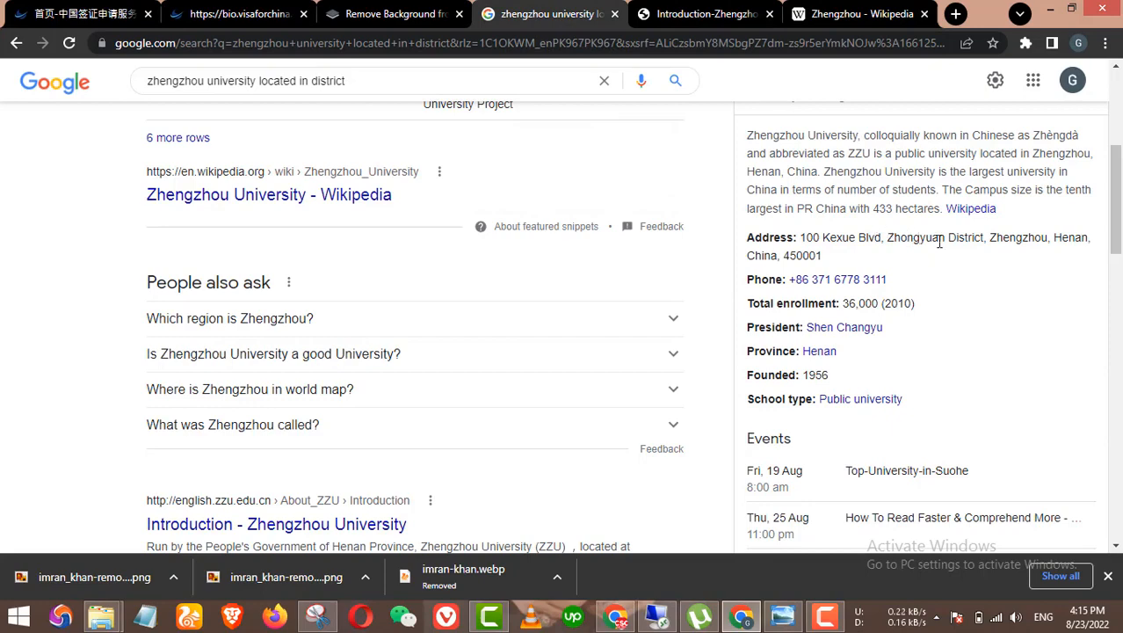
pyautogui.scroll(1, 901, 243)
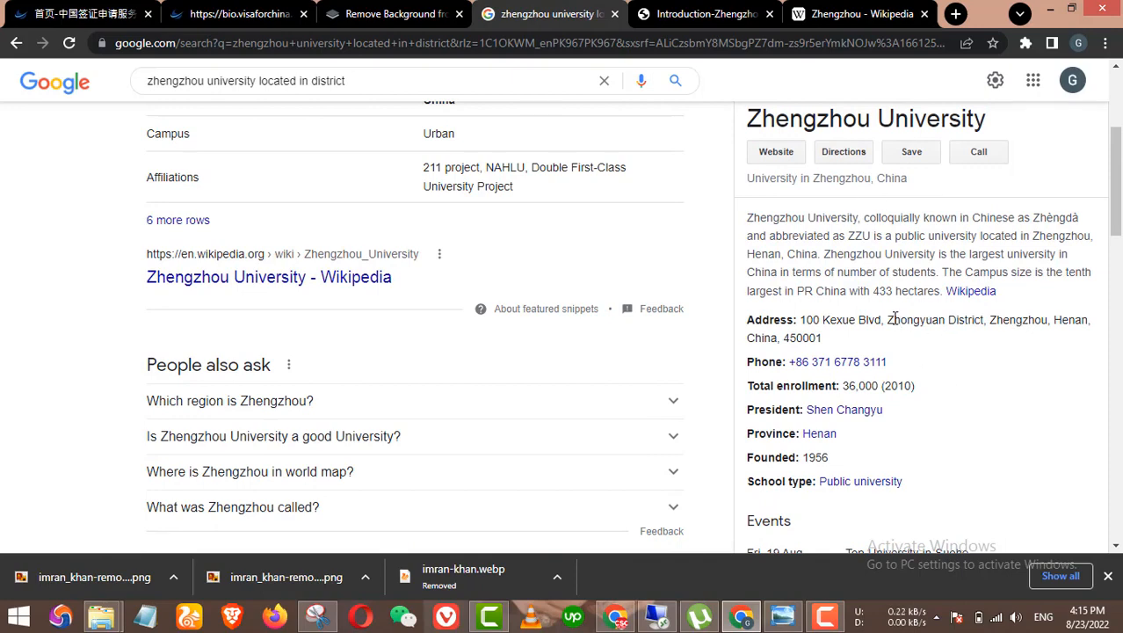
pyautogui.doubleClick(935, 326)
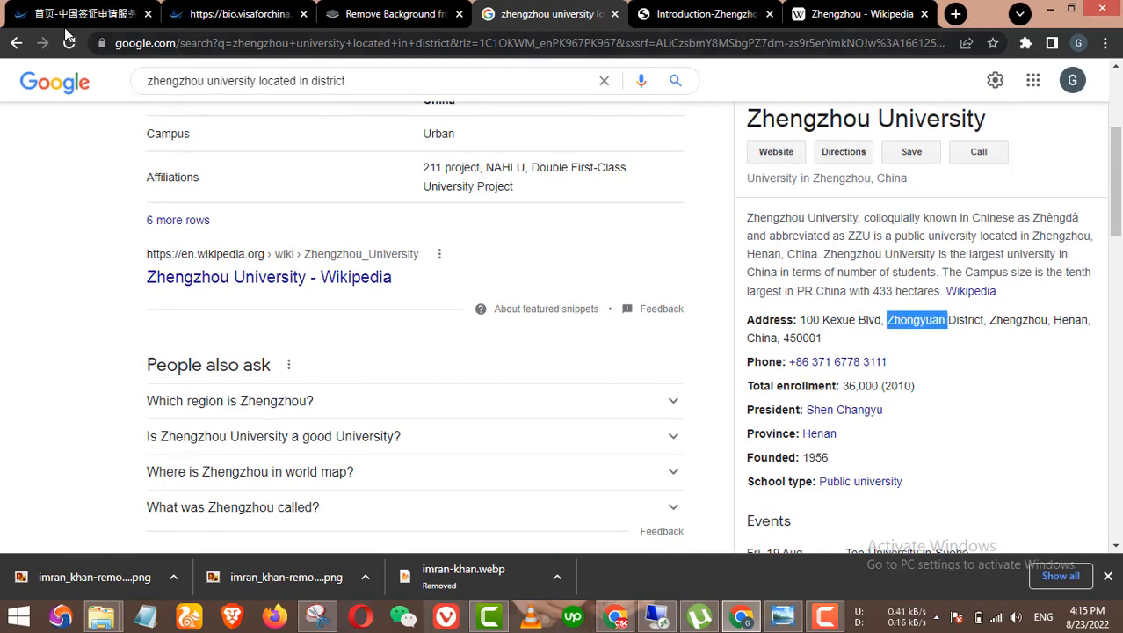
pyautogui.hotkey('ctrl', '1')
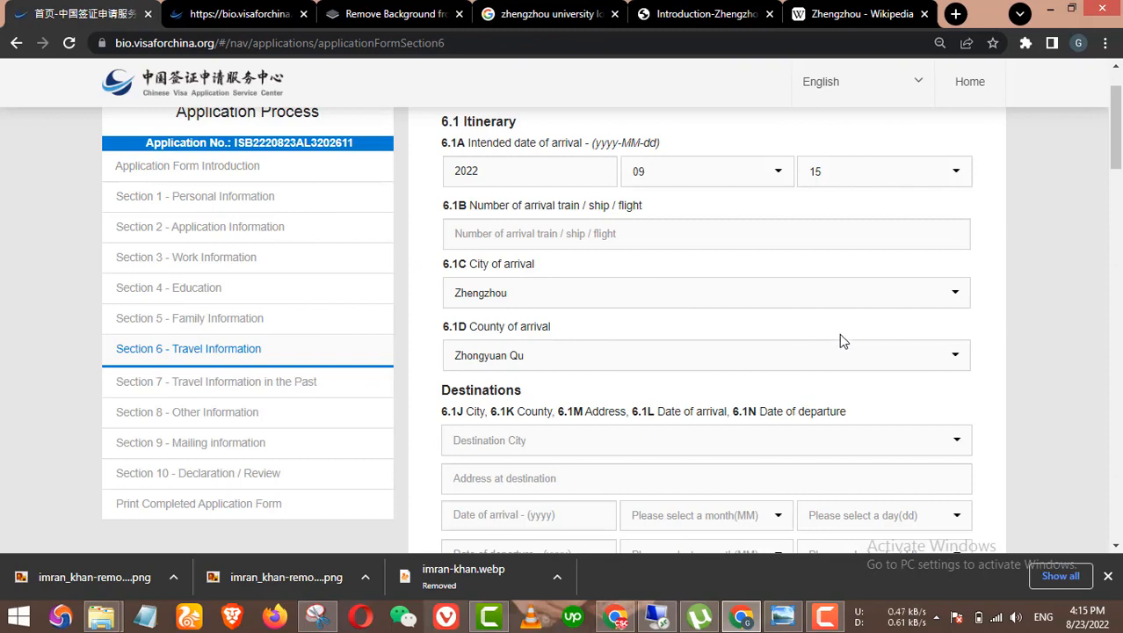
# Step: Search 'zhen' in the Destination City list to narrow the choices
pyautogui.scroll(-1, 840, 334)
pyautogui.scroll(2, 669, 352)
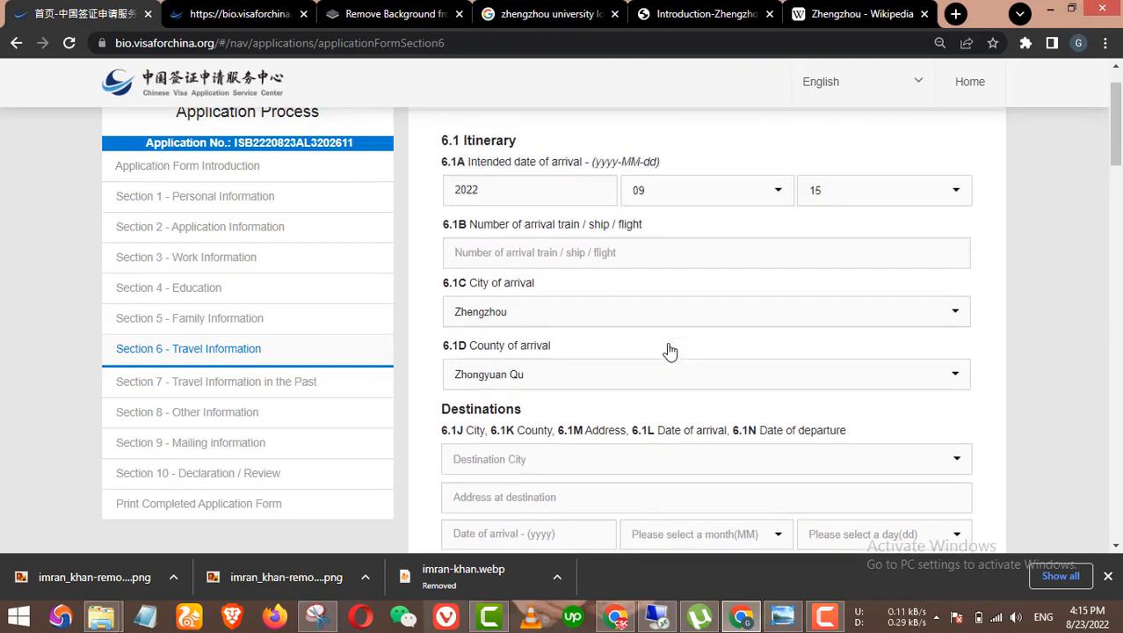
pyautogui.scroll(-2, 665, 352)
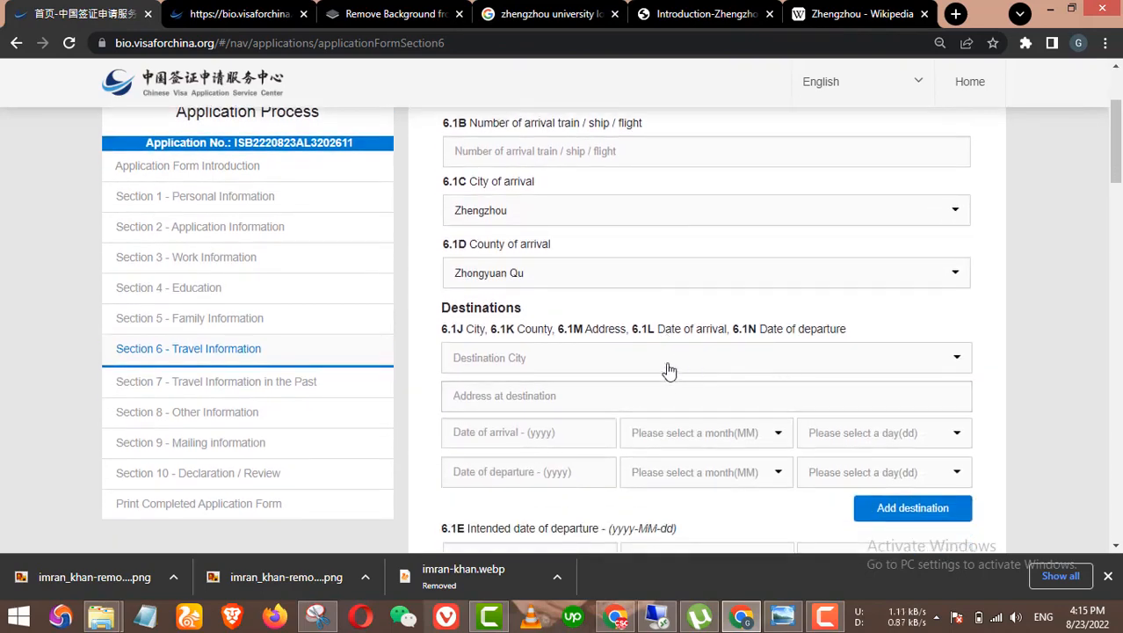
pyautogui.scroll(-1, 803, 354)
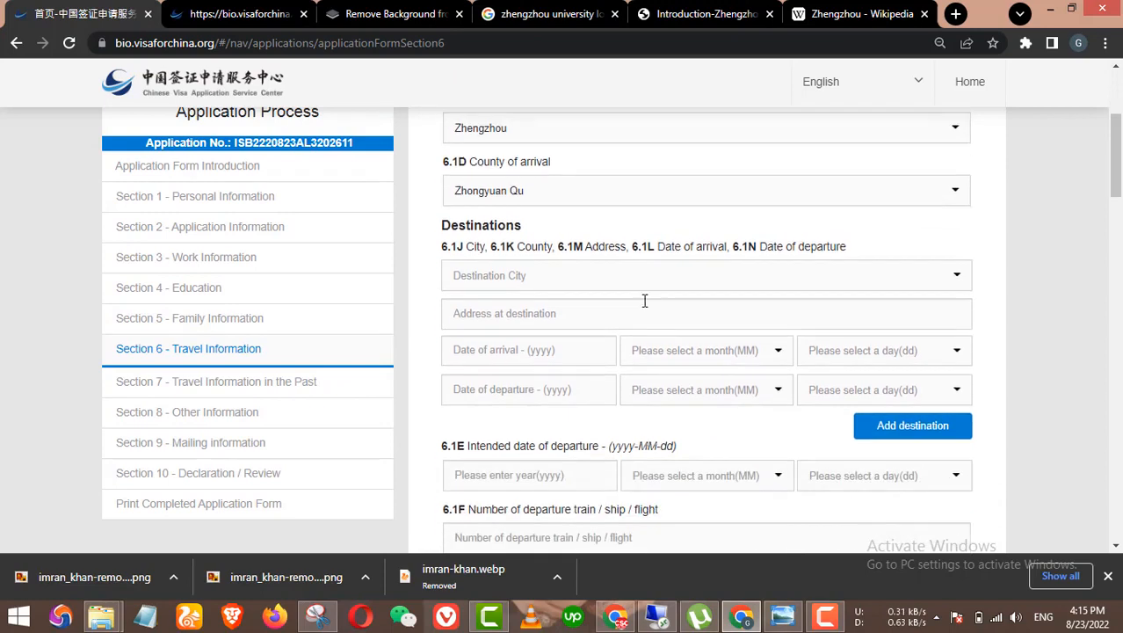
pyautogui.click(601, 276)
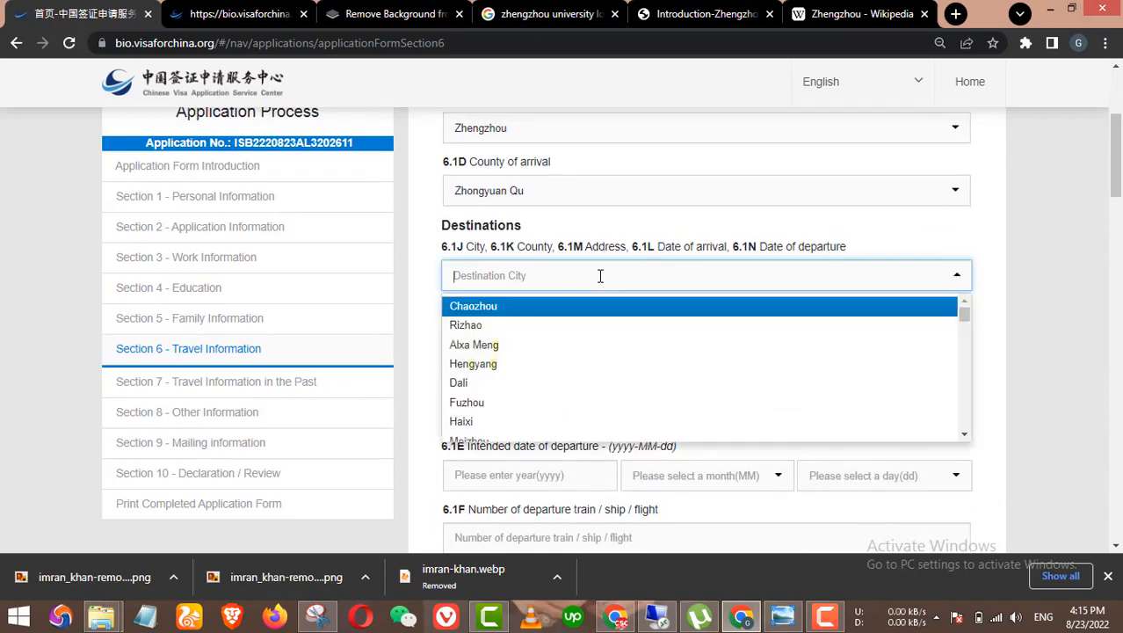
pyautogui.write('zh')
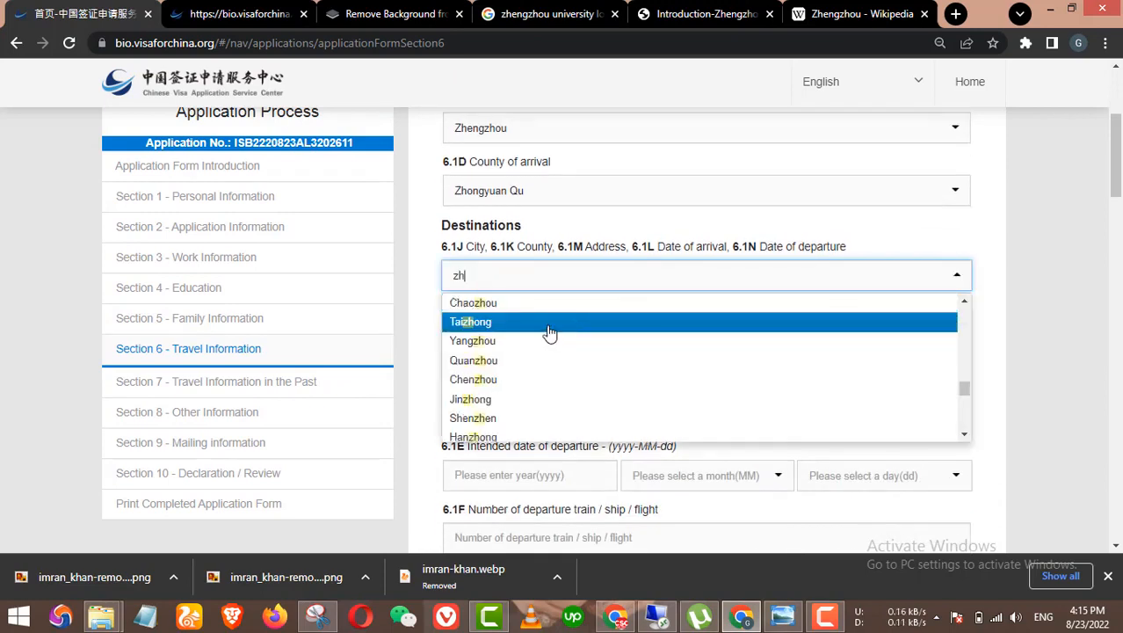
pyautogui.write('en')
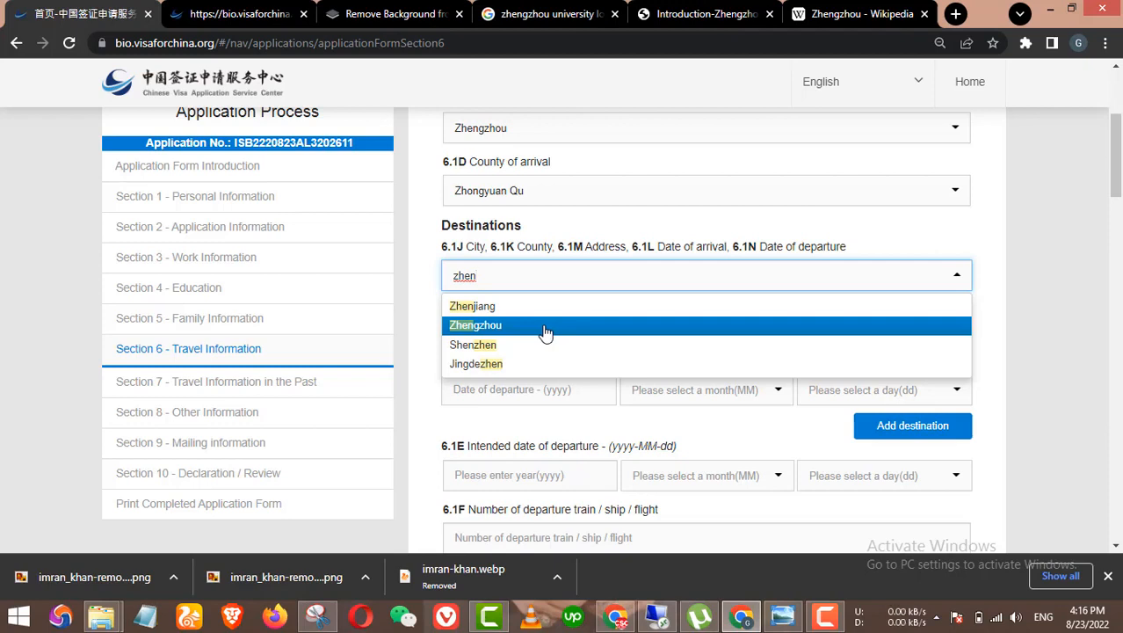
# Step: Choose Zhengzhou as the first destination city and Zhongyuan Qu as its county
pyautogui.click(545, 331)
pyautogui.click(572, 318)
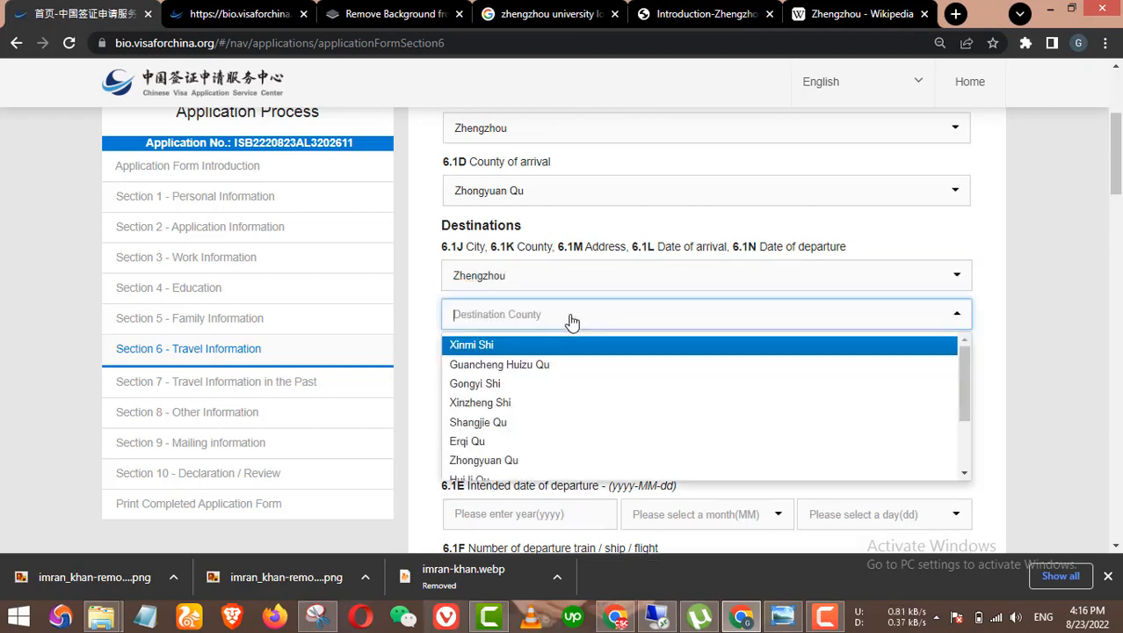
pyautogui.scroll(-2, 572, 394)
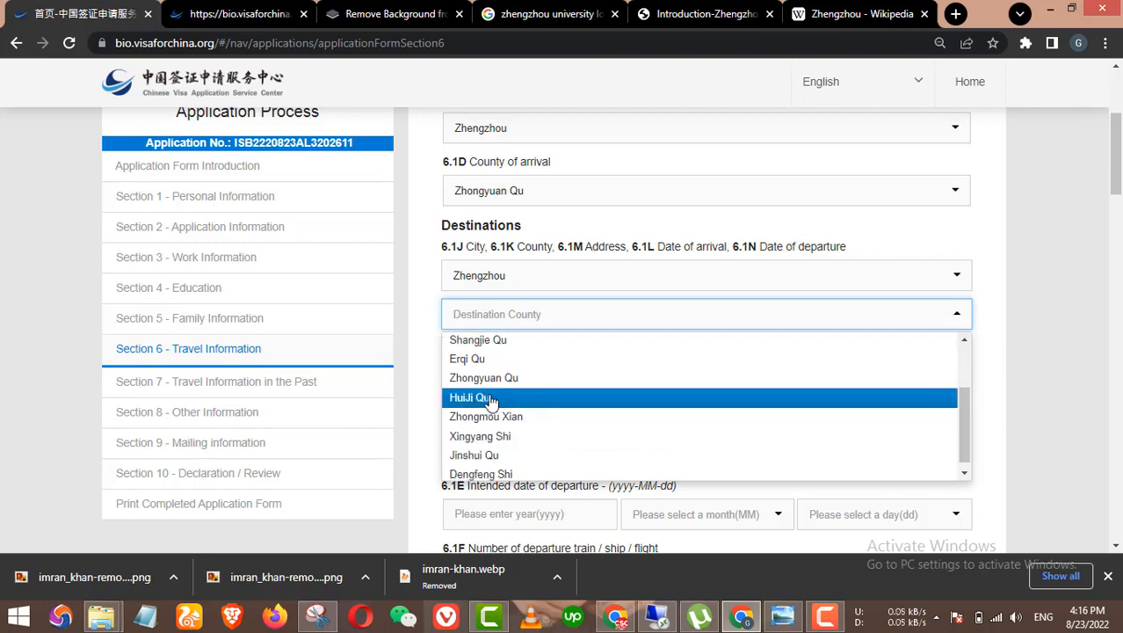
pyautogui.click(498, 379)
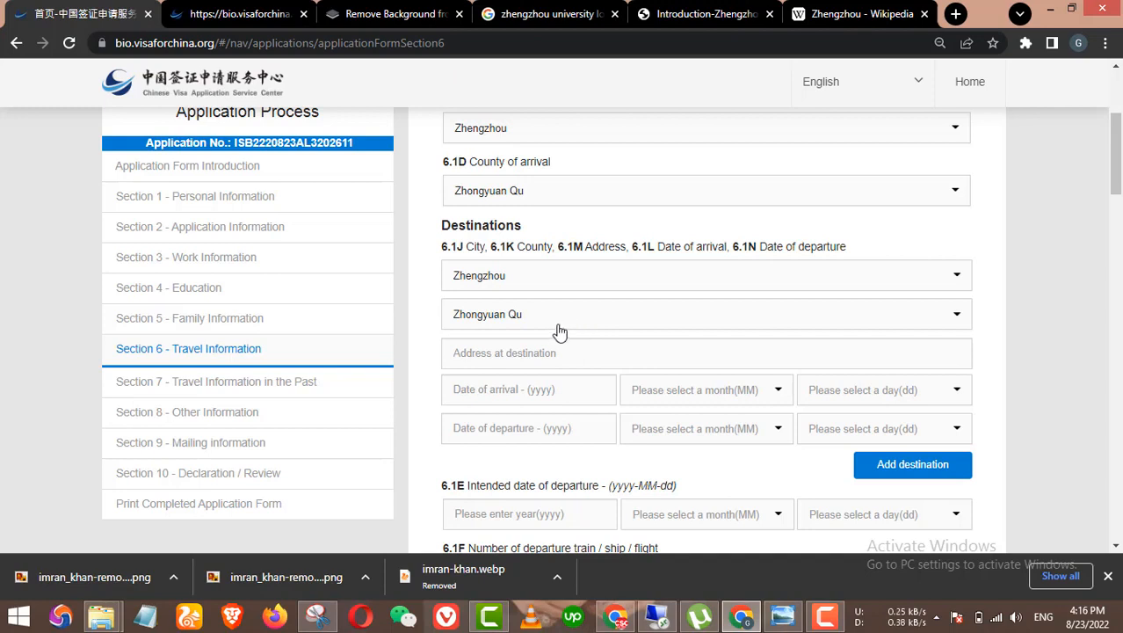
# Step: Recheck the destination city list, leaving Zhengzhou selected
pyautogui.click(556, 279)
pyautogui.scroll(-6, 532, 376)
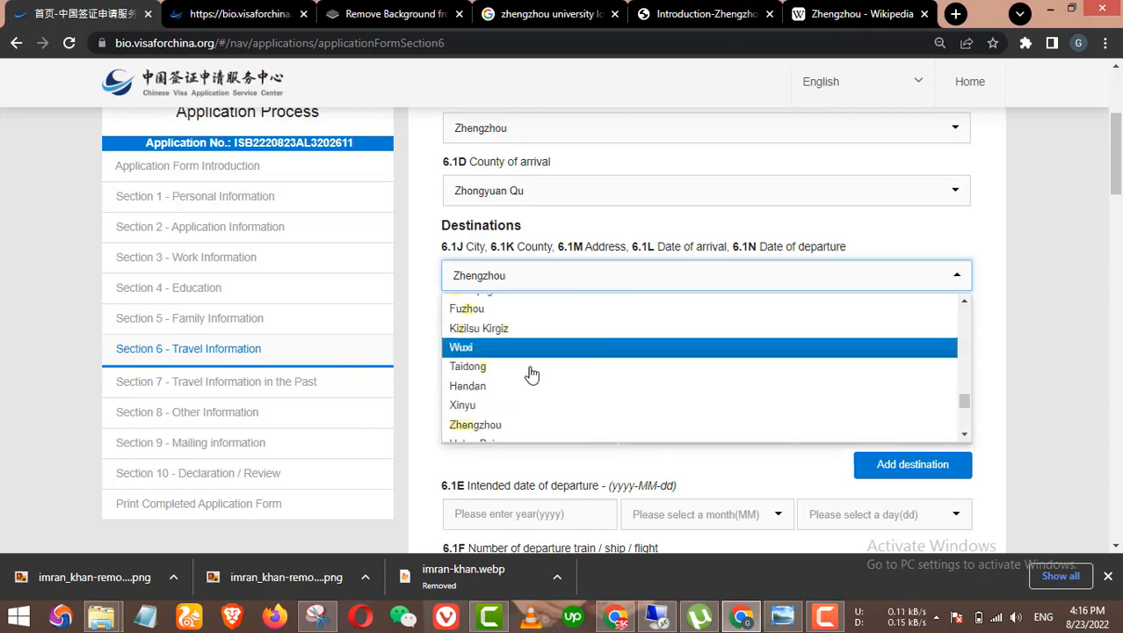
pyautogui.scroll(2, 532, 378)
pyautogui.scroll(1, 532, 378)
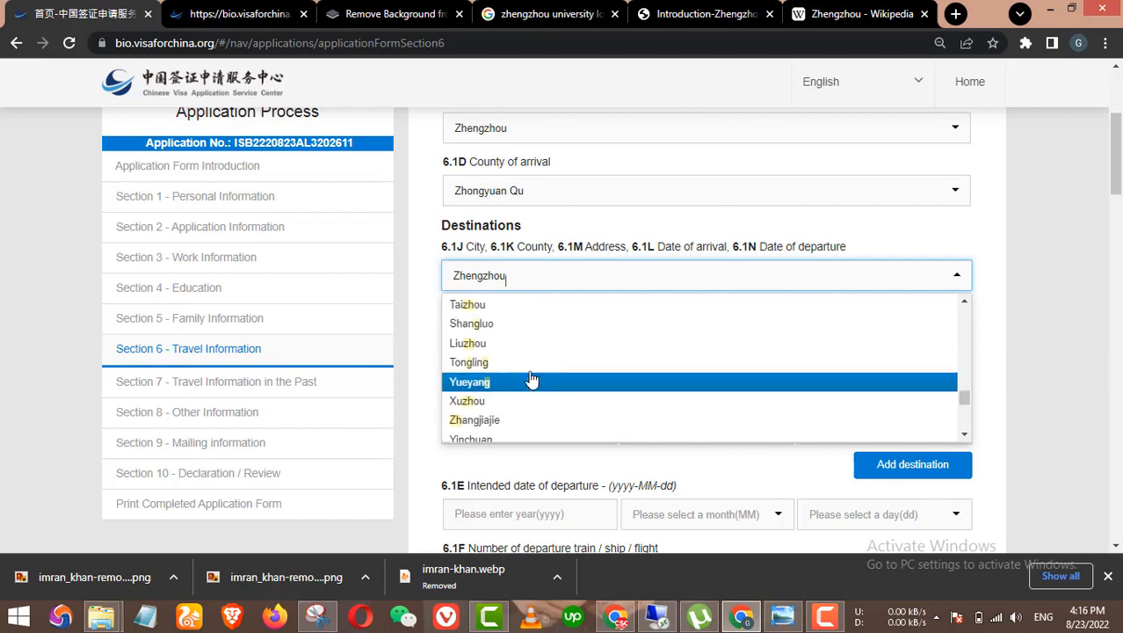
pyautogui.scroll(5, 531, 378)
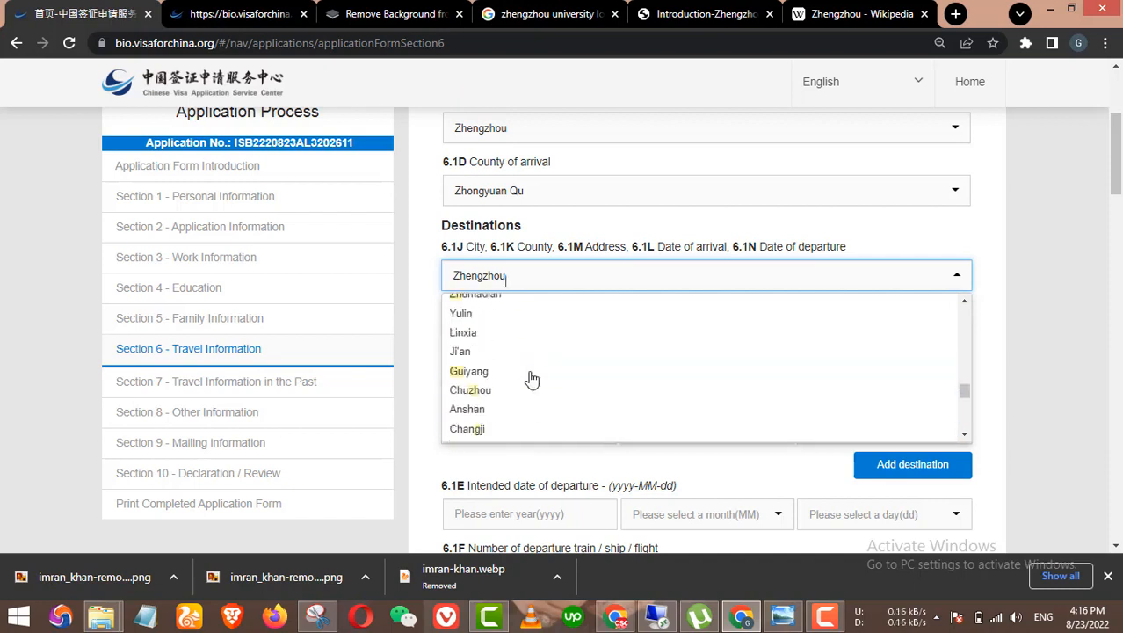
pyautogui.scroll(8, 532, 378)
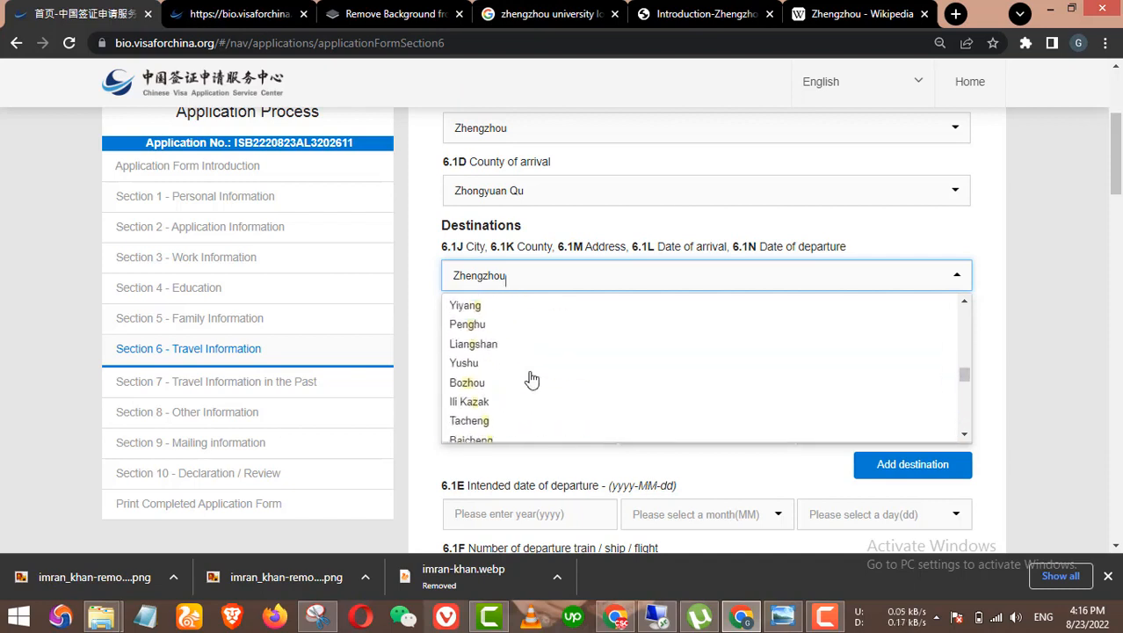
pyautogui.scroll(10, 532, 378)
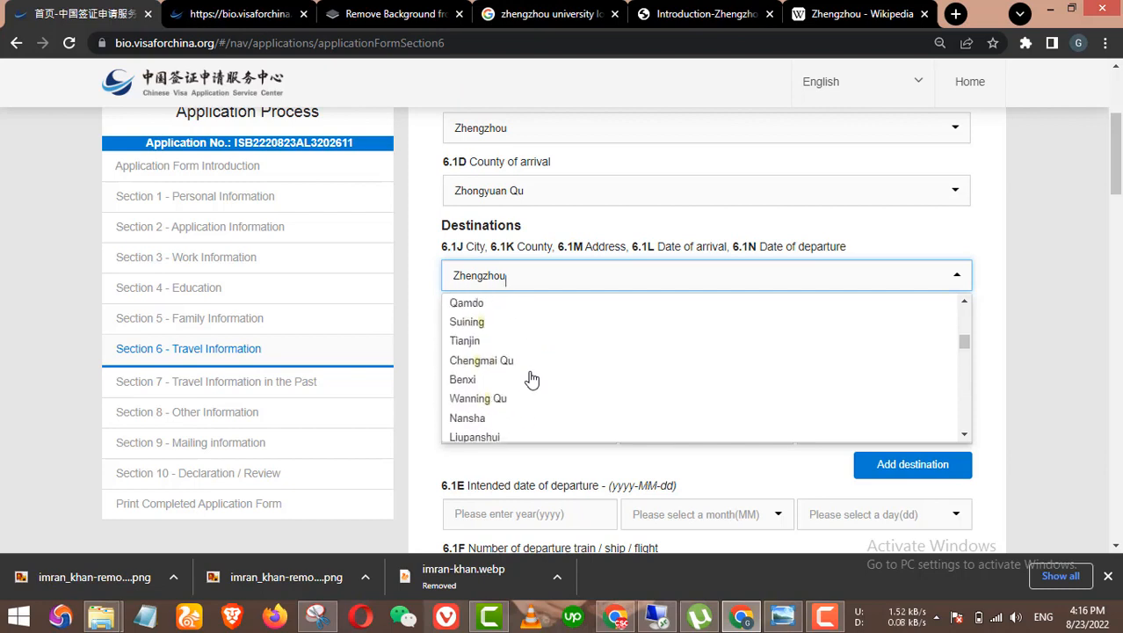
pyautogui.scroll(8, 531, 378)
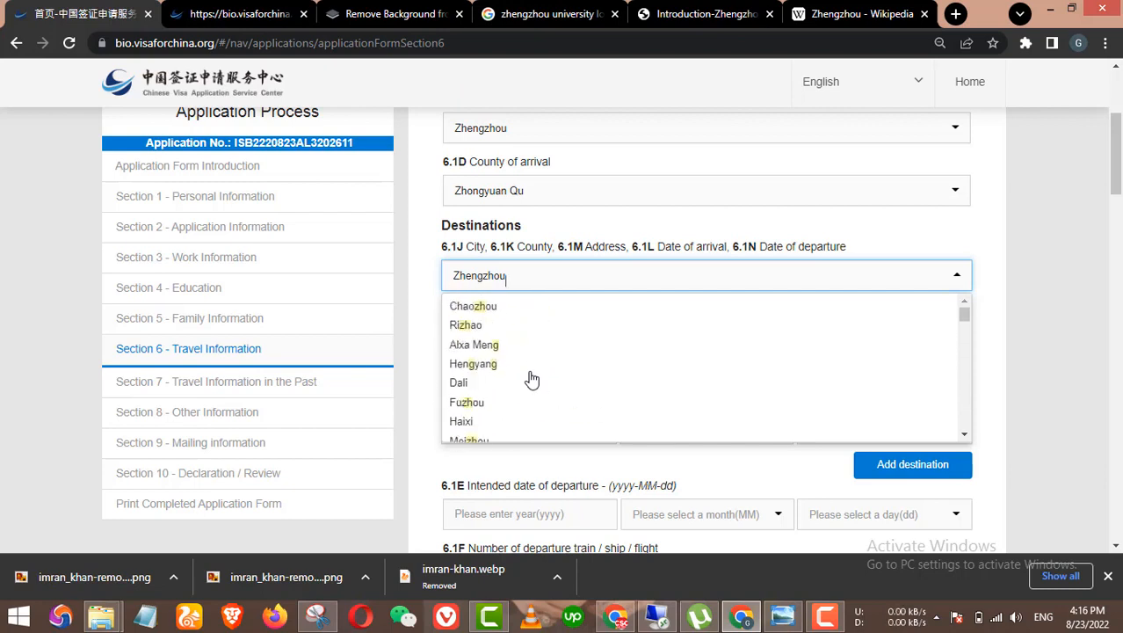
pyautogui.click(418, 293)
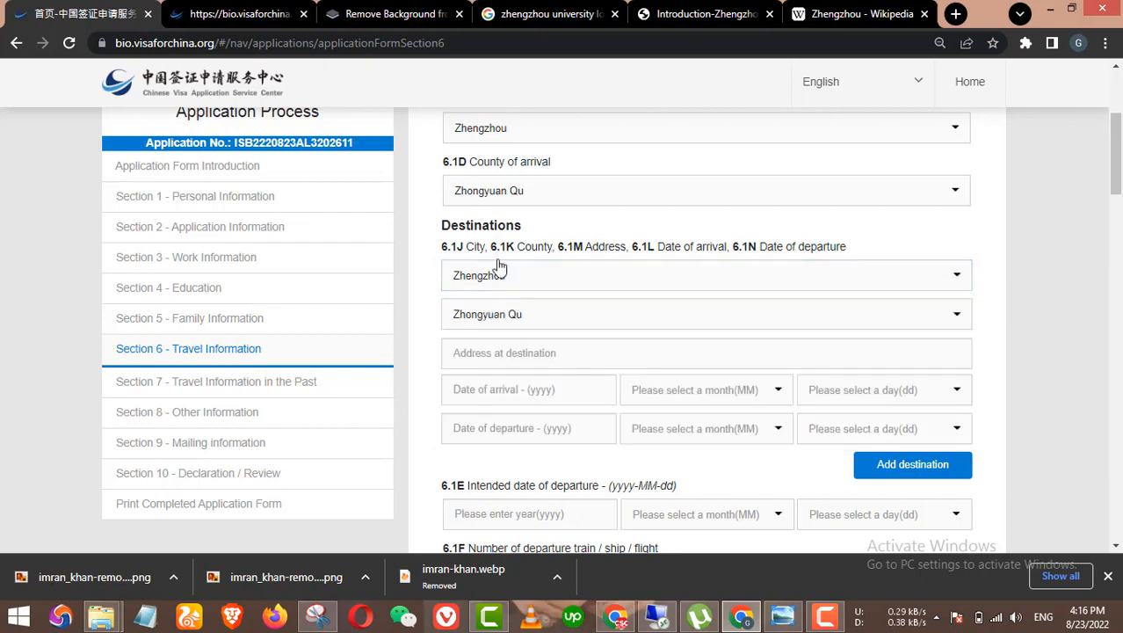
# Step: Review the arrival county and city choices, keeping Zhengzhou, and reach the destination address field
pyautogui.click(578, 199)
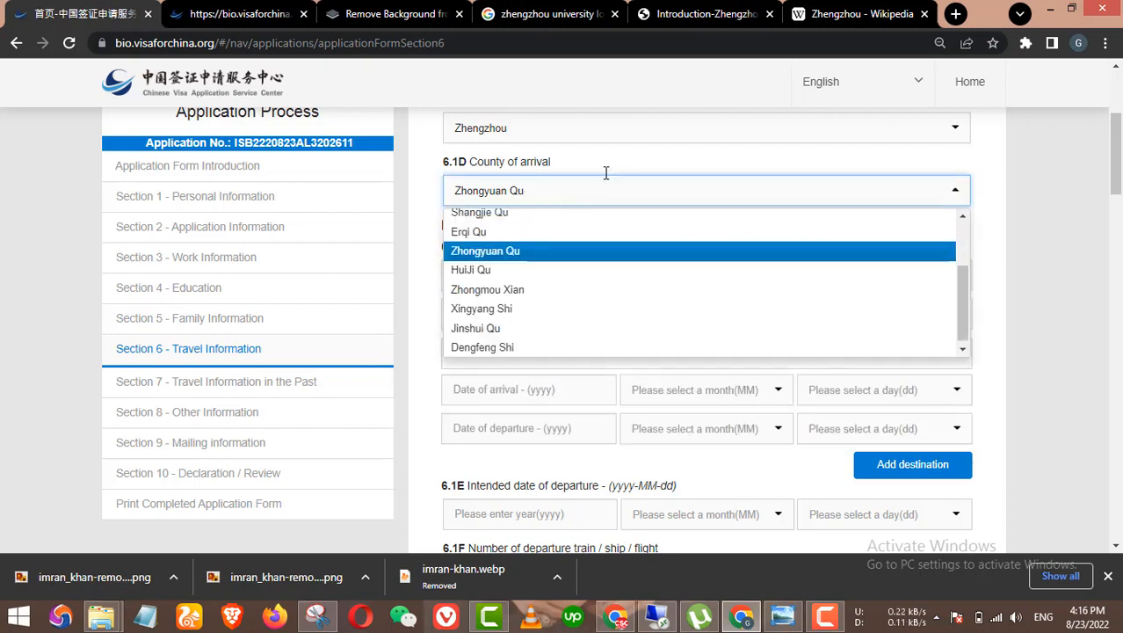
pyautogui.click(645, 134)
pyautogui.scroll(5, 657, 231)
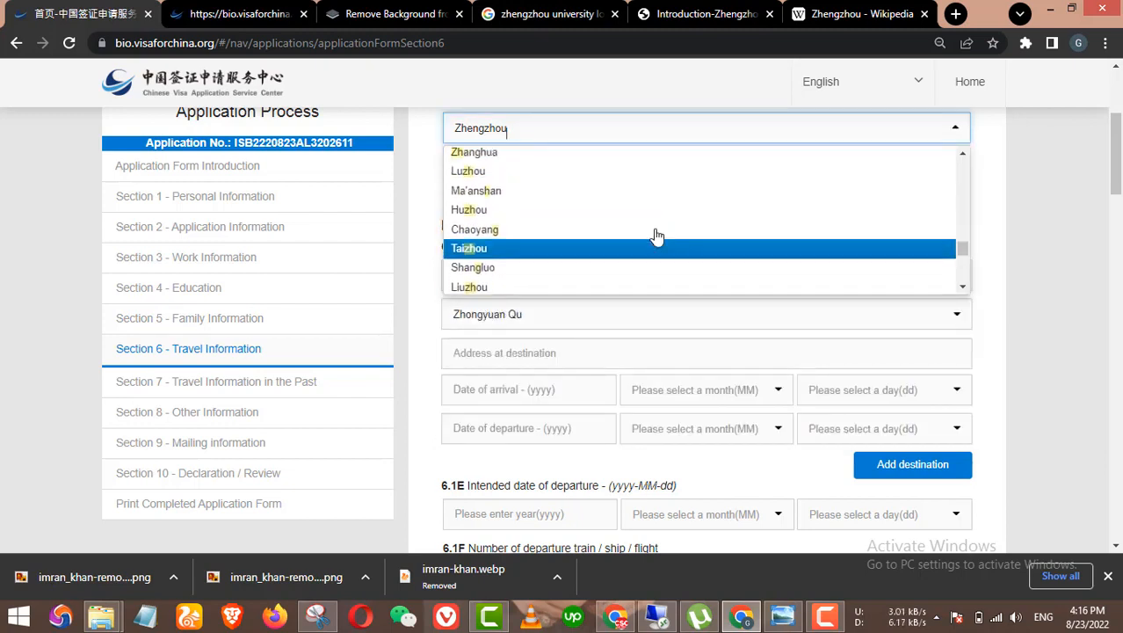
pyautogui.scroll(10, 656, 235)
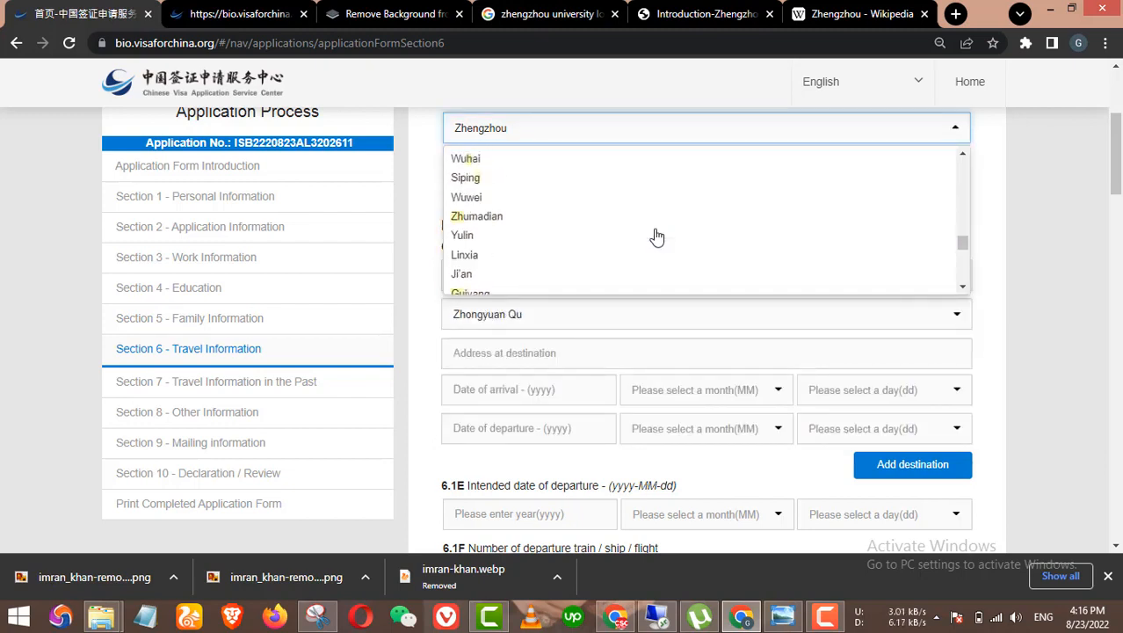
pyautogui.click(985, 253)
pyautogui.scroll(3, 933, 327)
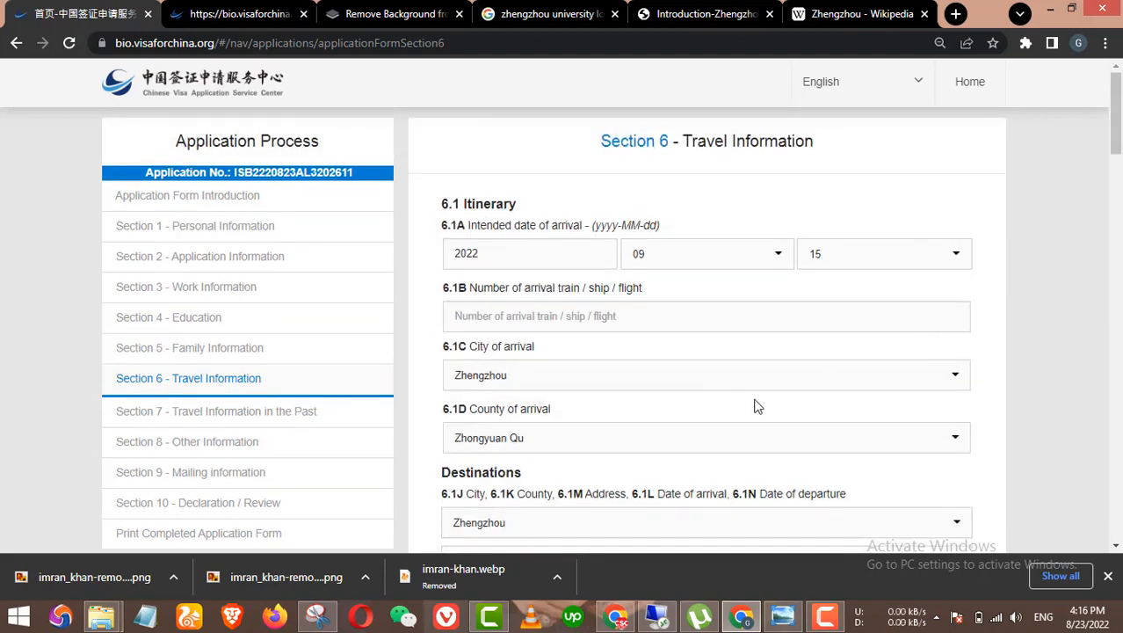
pyautogui.scroll(-3, 754, 406)
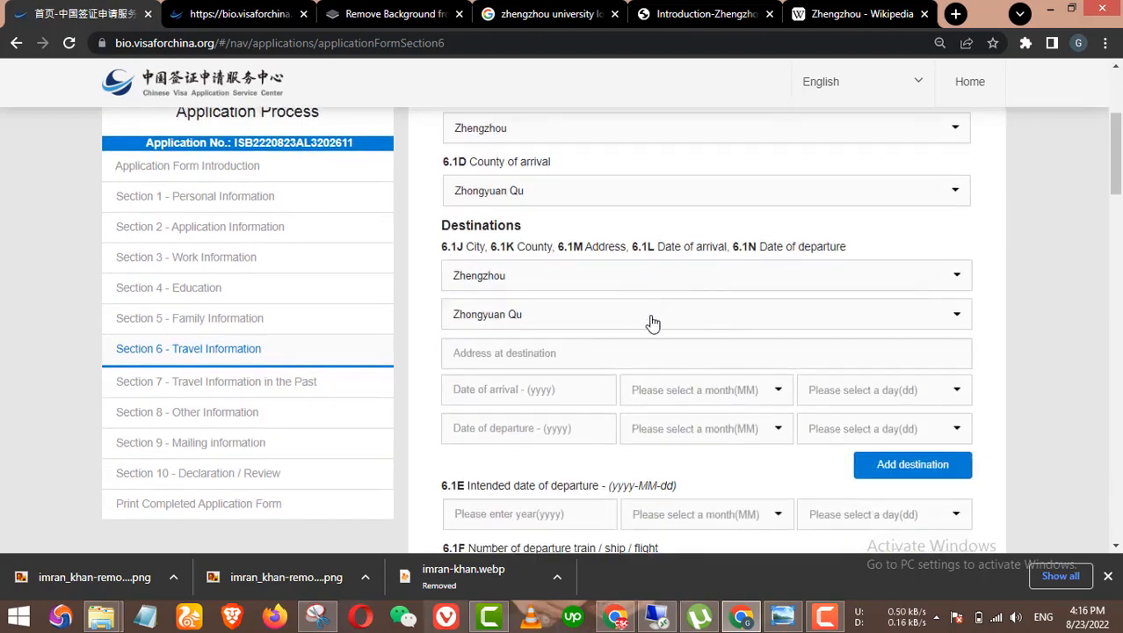
pyautogui.click(569, 338)
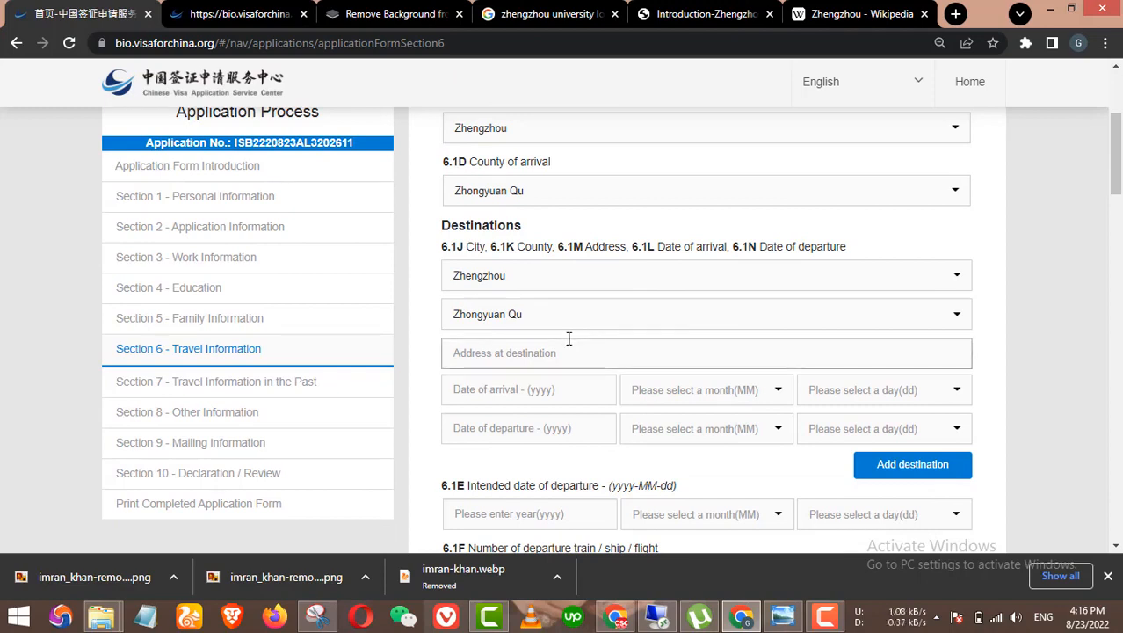
pyautogui.scroll(-2, 568, 338)
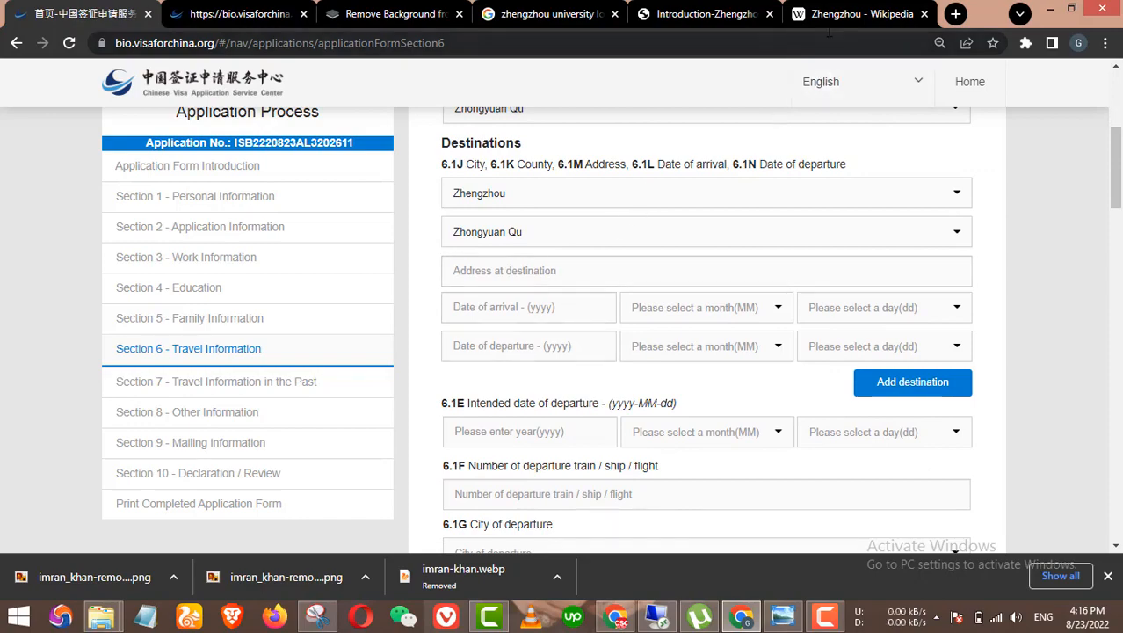
# Step: Select Zhengzhou University's three-line Contact Us address on the ZZU introduction page
pyautogui.click(703, 13)
pyautogui.click(857, 13)
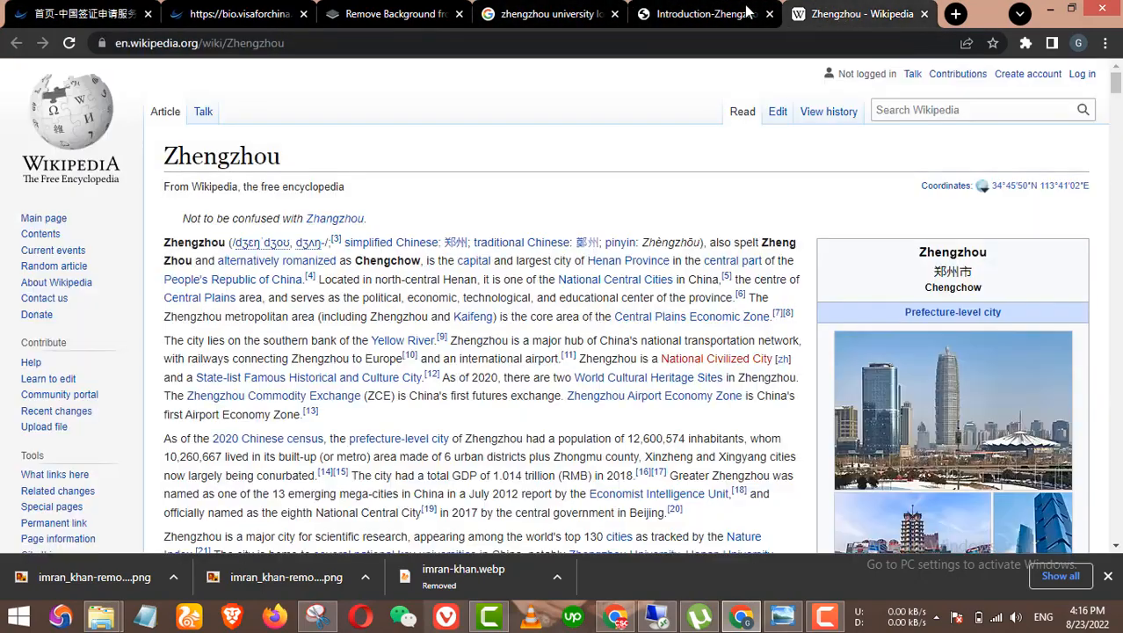
pyautogui.click(703, 13)
pyautogui.scroll(-4, 682, 231)
pyautogui.scroll(-5, 516, 393)
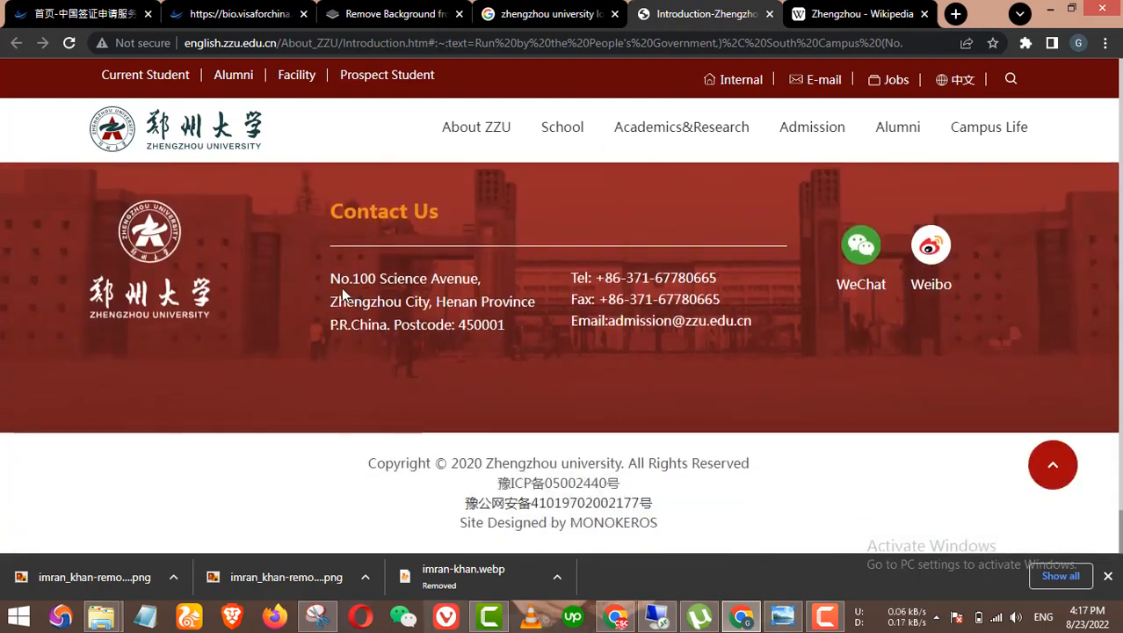
pyautogui.moveTo(325, 283); pyautogui.dragTo(505, 325)
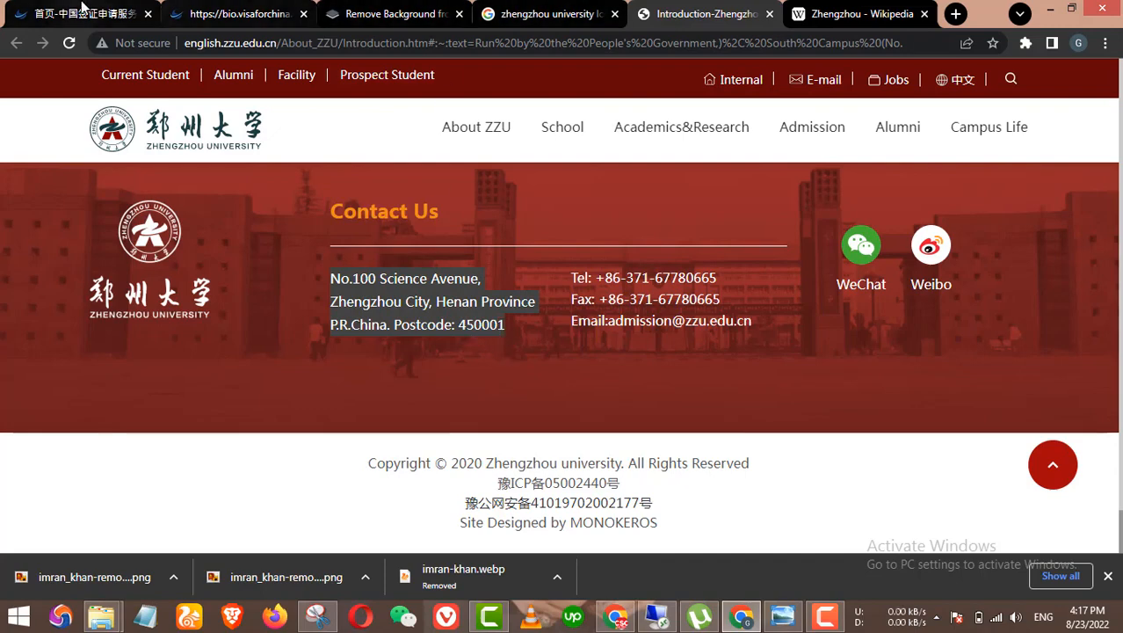
pyautogui.click(232, 14)
# Step: Paste the university address into Address at destination, deleting the postcode and 'Zhengzhou City'
pyautogui.click(511, 270)
pyautogui.write('No.100 Science Avenue, Zhengzhou City, Henan Province P.R.China Postcode: 450001')
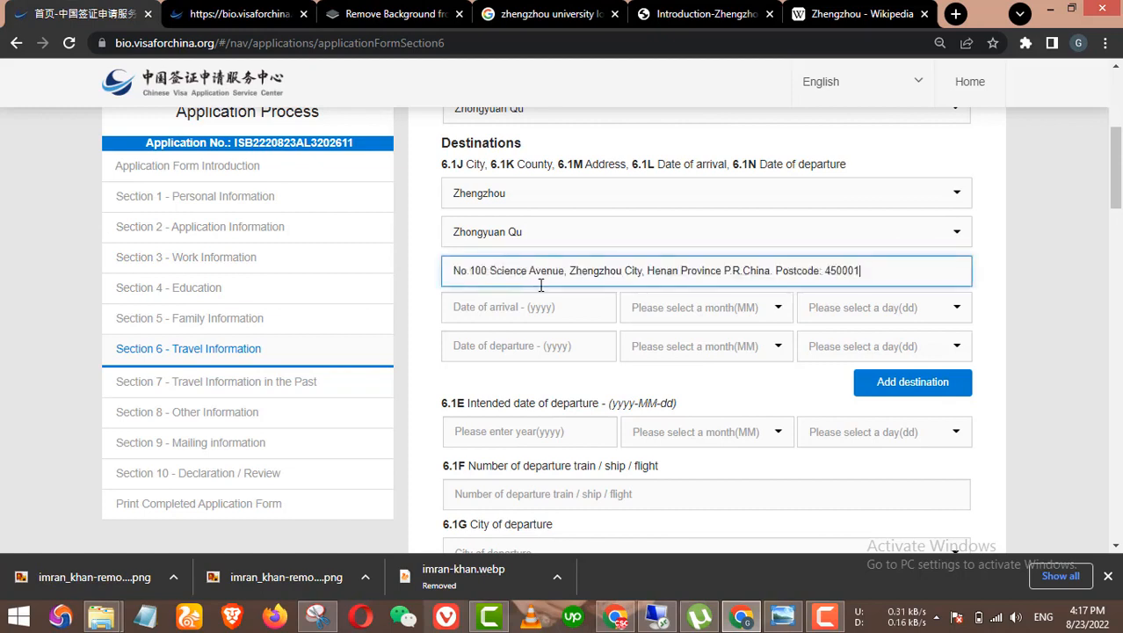
pyautogui.moveTo(775, 270); pyautogui.dragTo(988, 280)
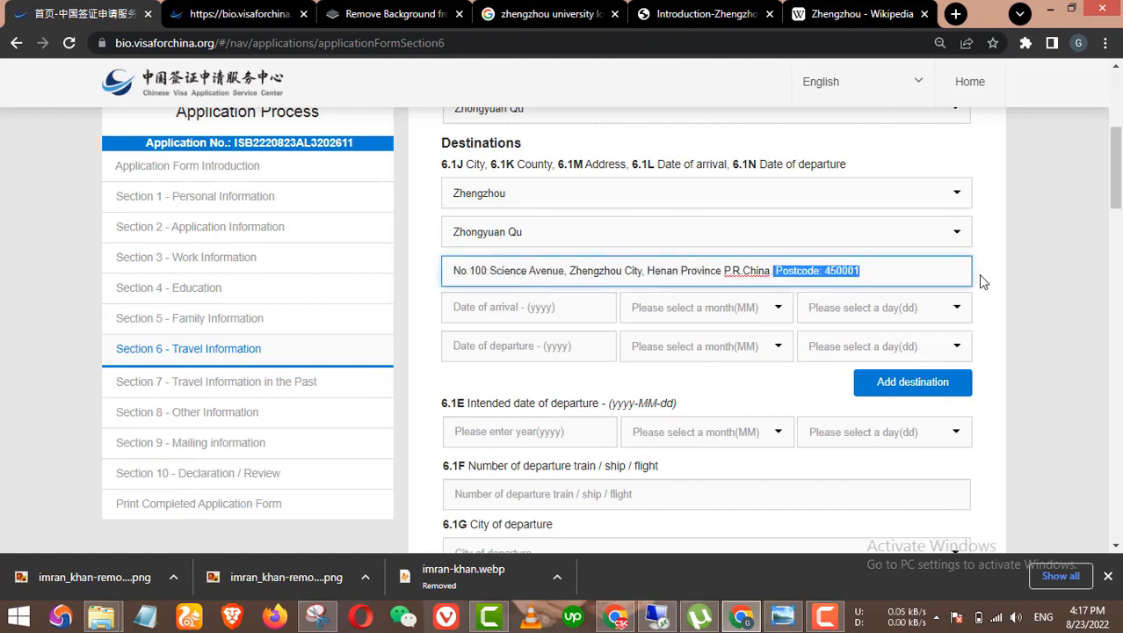
pyautogui.press('BackSpace')
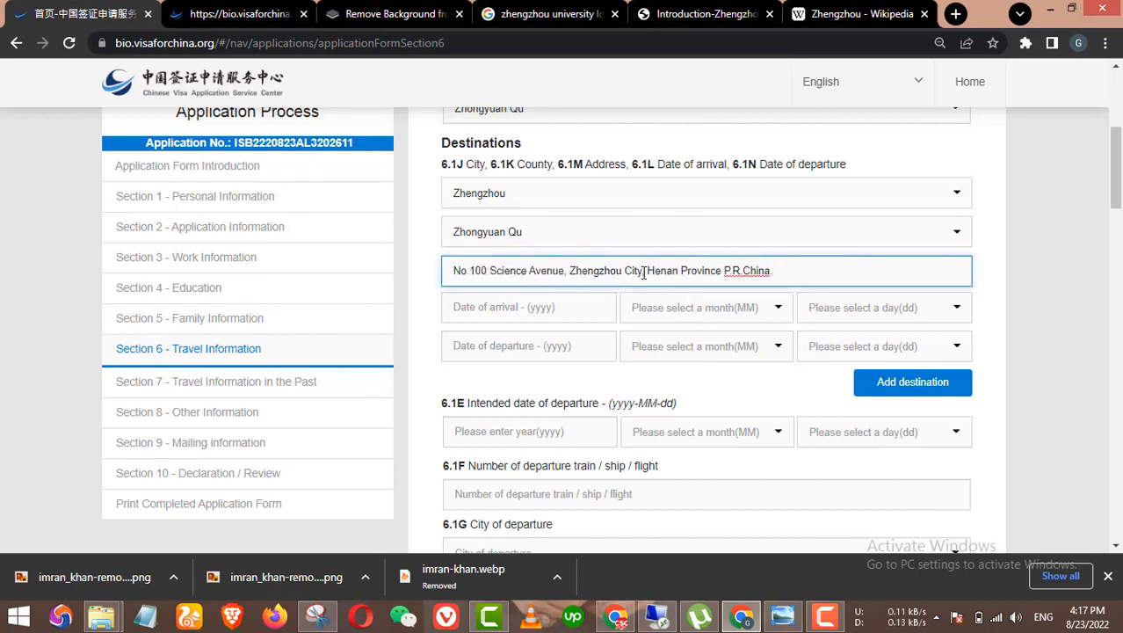
pyautogui.moveTo(643, 271); pyautogui.dragTo(580, 269)
pyautogui.press('BackSpace')
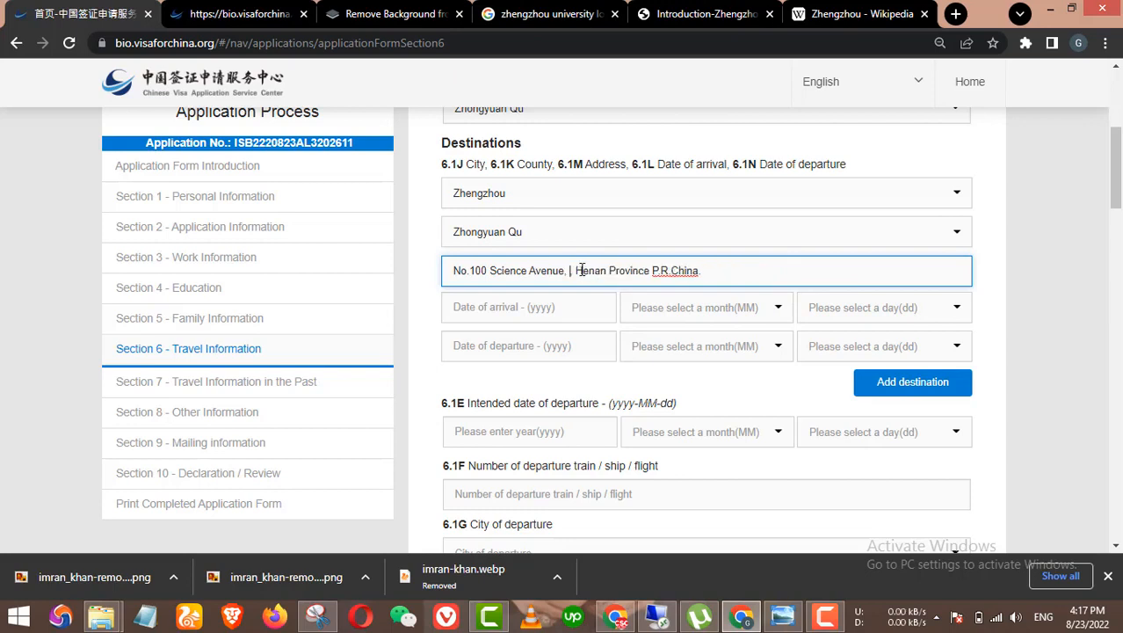
pyautogui.press('Delete')
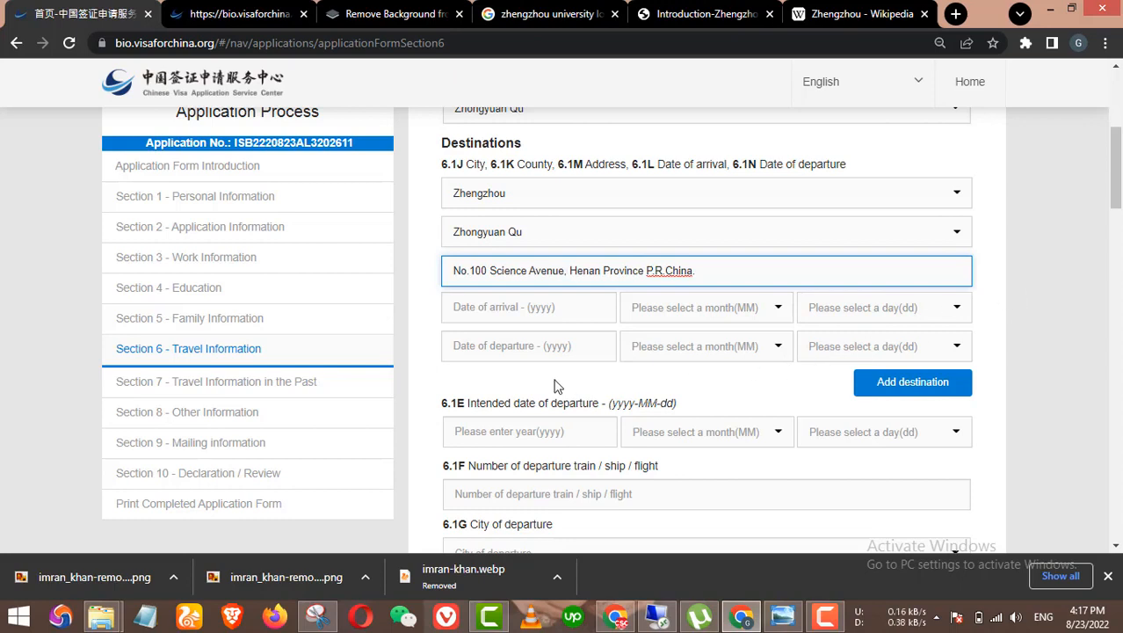
pyautogui.click(541, 296)
# Step: Set the Zhengzhou destination's arrival date to 2022-09-15
pyautogui.scroll(4, 594, 318)
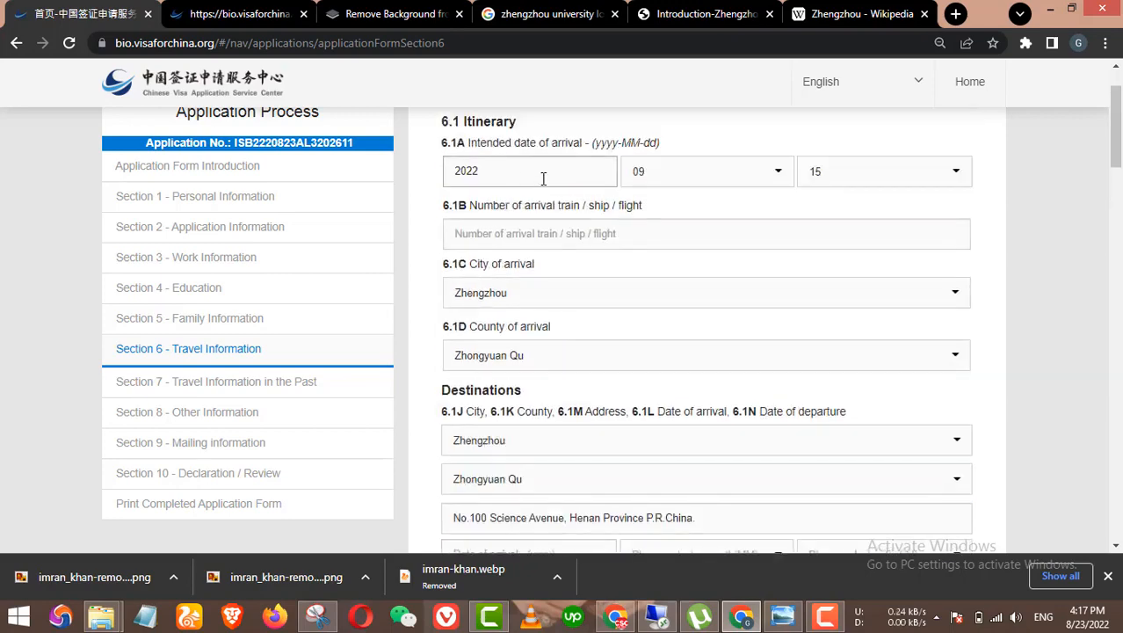
pyautogui.scroll(-2, 543, 299)
pyautogui.scroll(-1, 543, 299)
pyautogui.click(518, 401)
pyautogui.write('2022')
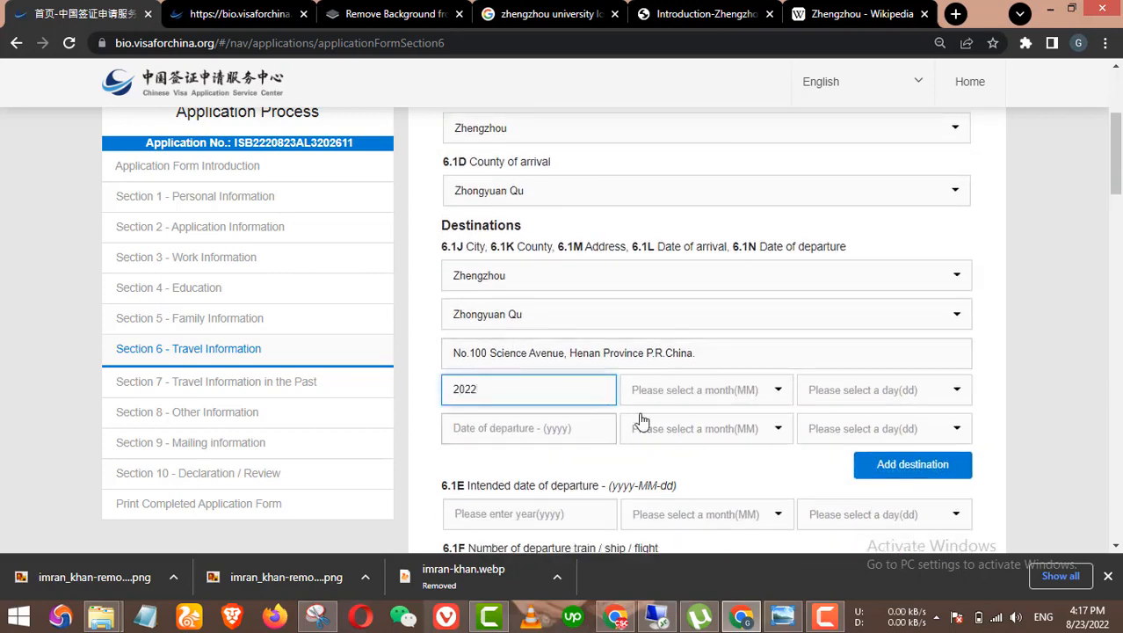
pyautogui.click(738, 394)
pyautogui.scroll(-2, 666, 501)
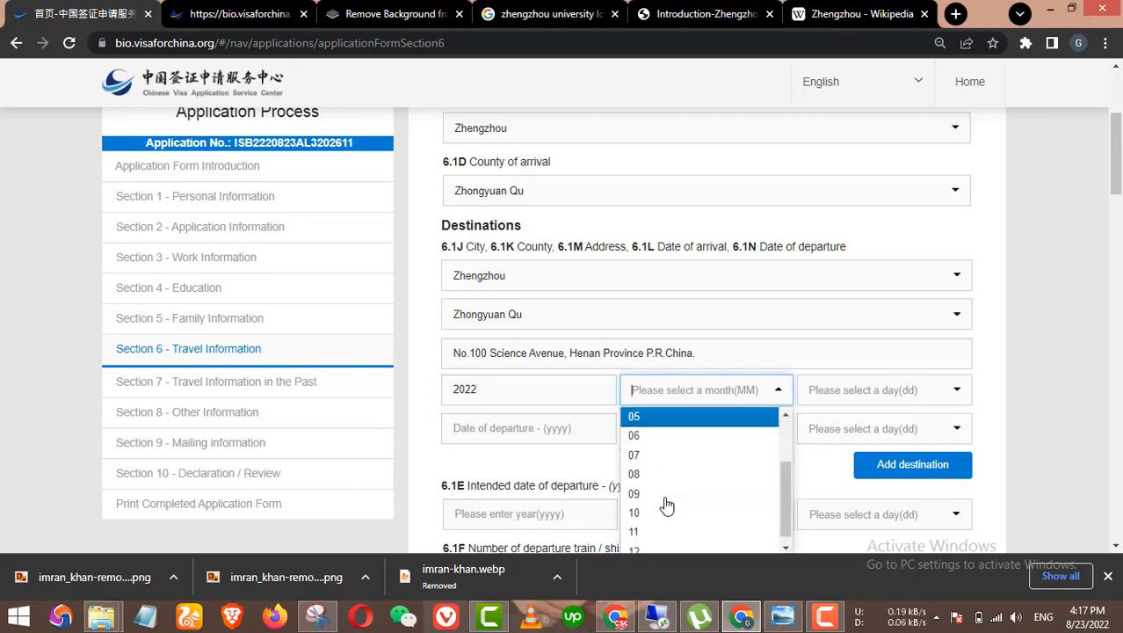
pyautogui.scroll(-1, 648, 534)
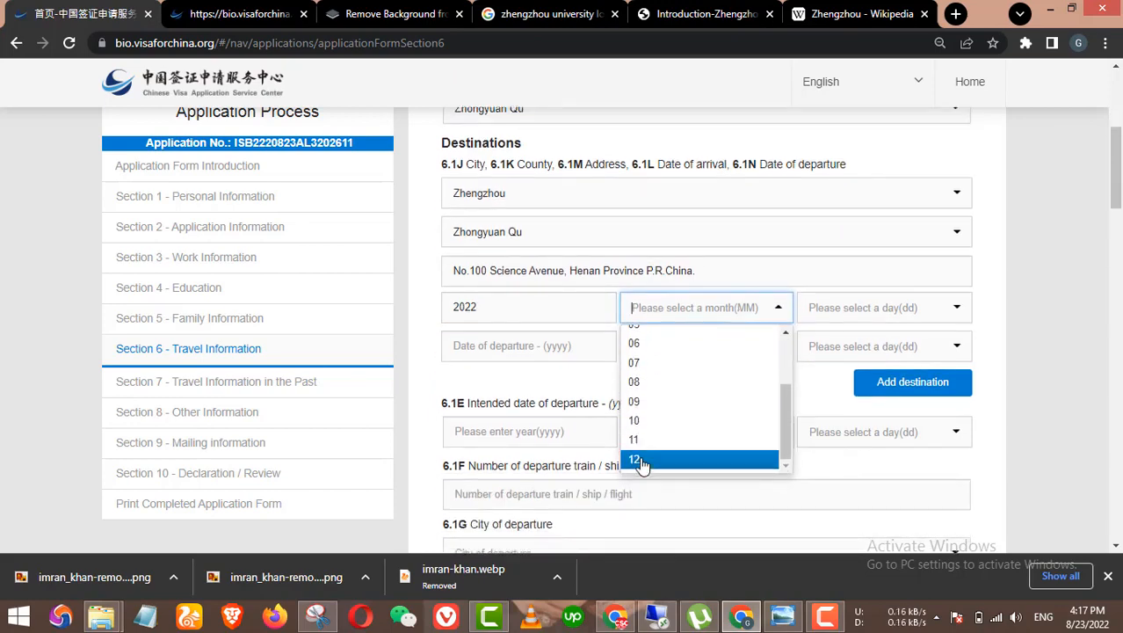
pyautogui.scroll(-2, 669, 451)
pyautogui.scroll(3, 732, 255)
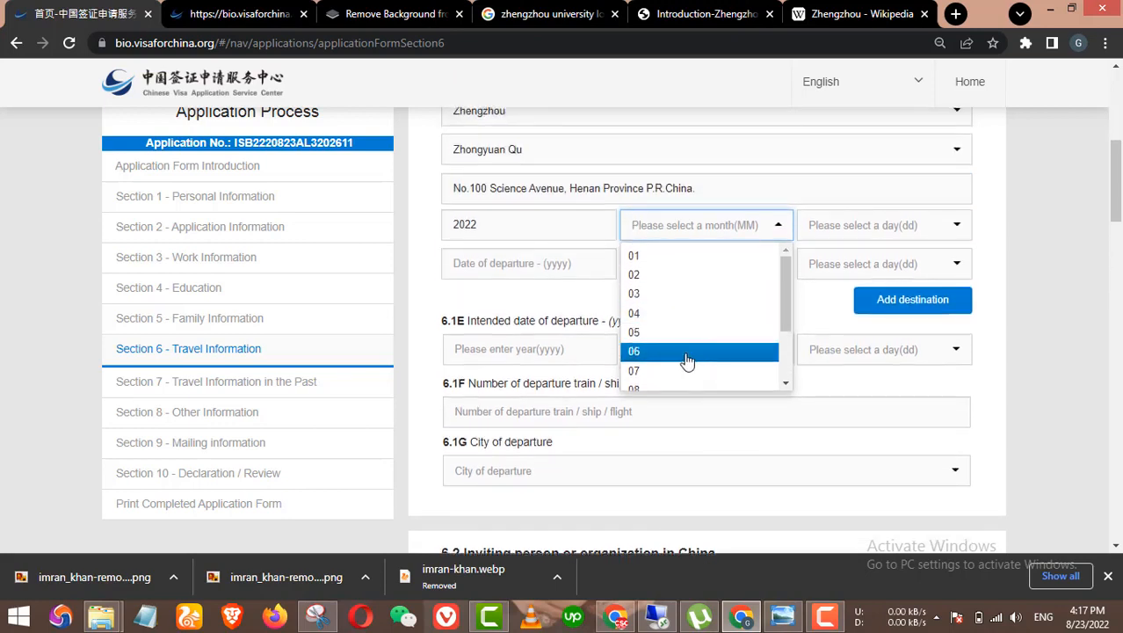
pyautogui.scroll(-2, 687, 361)
pyautogui.click(682, 327)
pyautogui.click(825, 229)
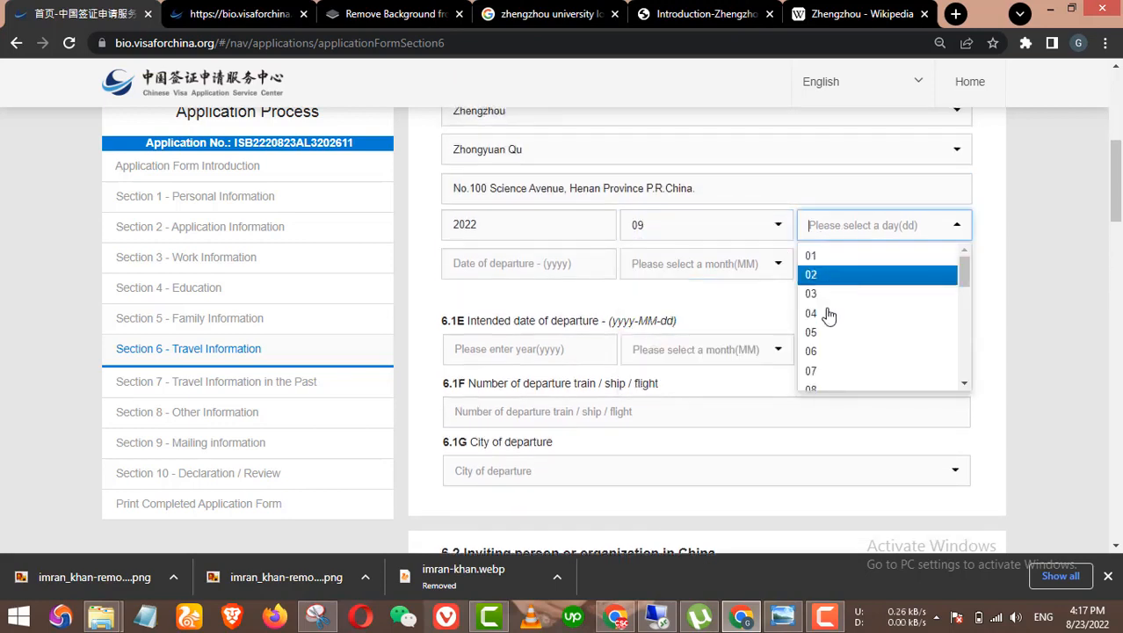
pyautogui.scroll(-4, 825, 352)
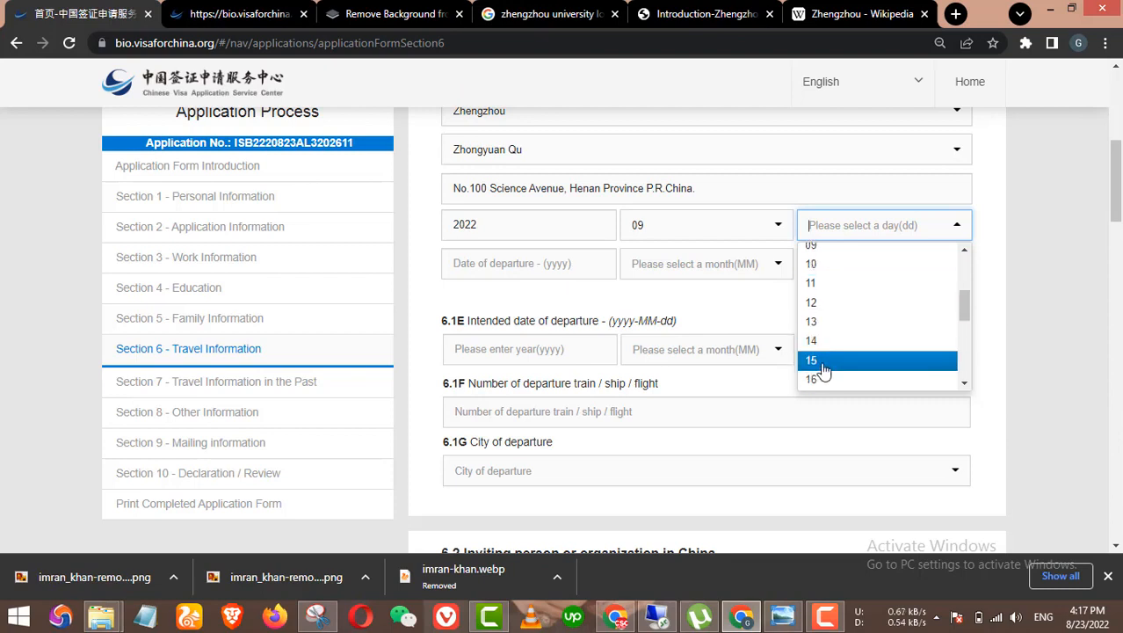
pyautogui.click(824, 358)
# Step: Set the Zhengzhou destination's departure date to 2022-09-15
pyautogui.scroll(-1, 813, 340)
pyautogui.click(528, 192)
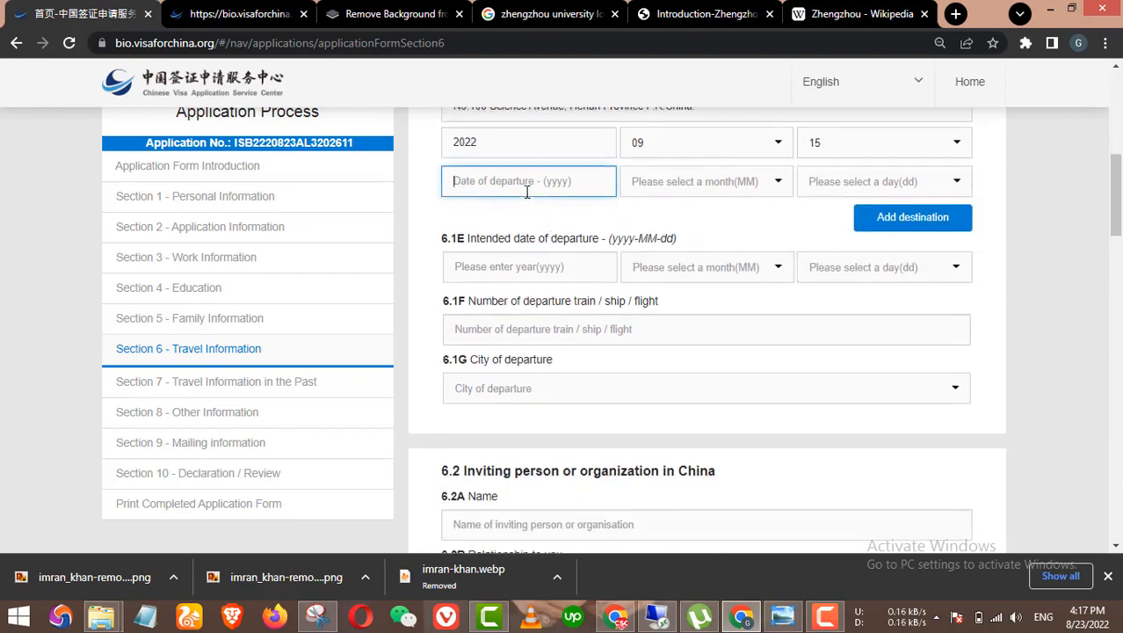
pyautogui.write('2022')
pyautogui.click(666, 181)
pyautogui.scroll(-3, 655, 281)
pyautogui.click(646, 278)
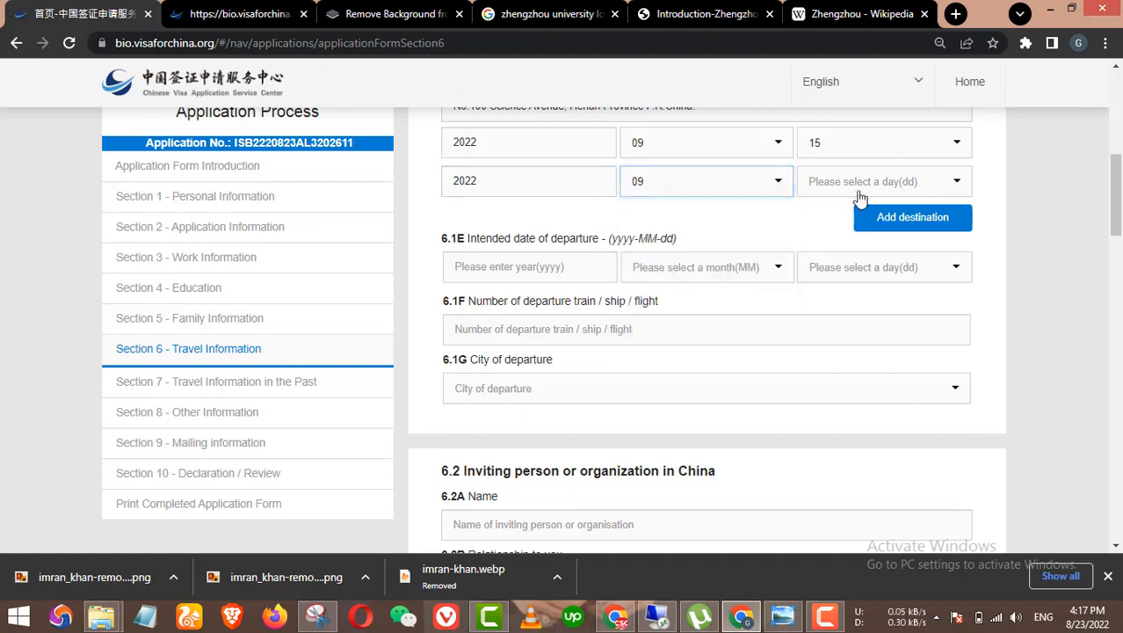
pyautogui.click(869, 186)
pyautogui.scroll(-2, 850, 259)
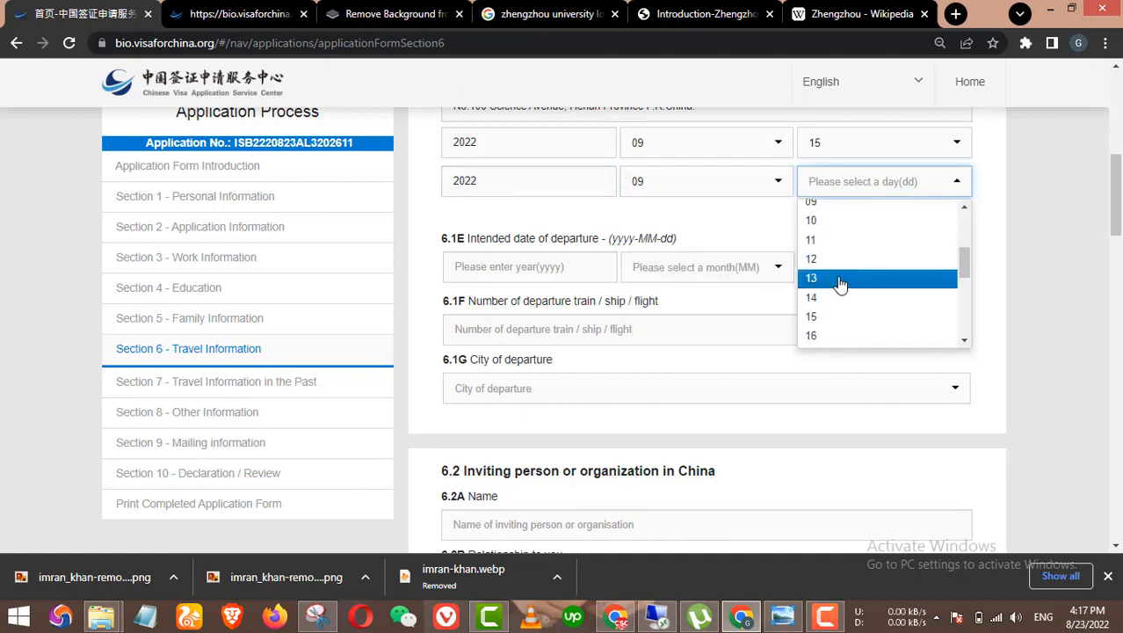
pyautogui.click(833, 317)
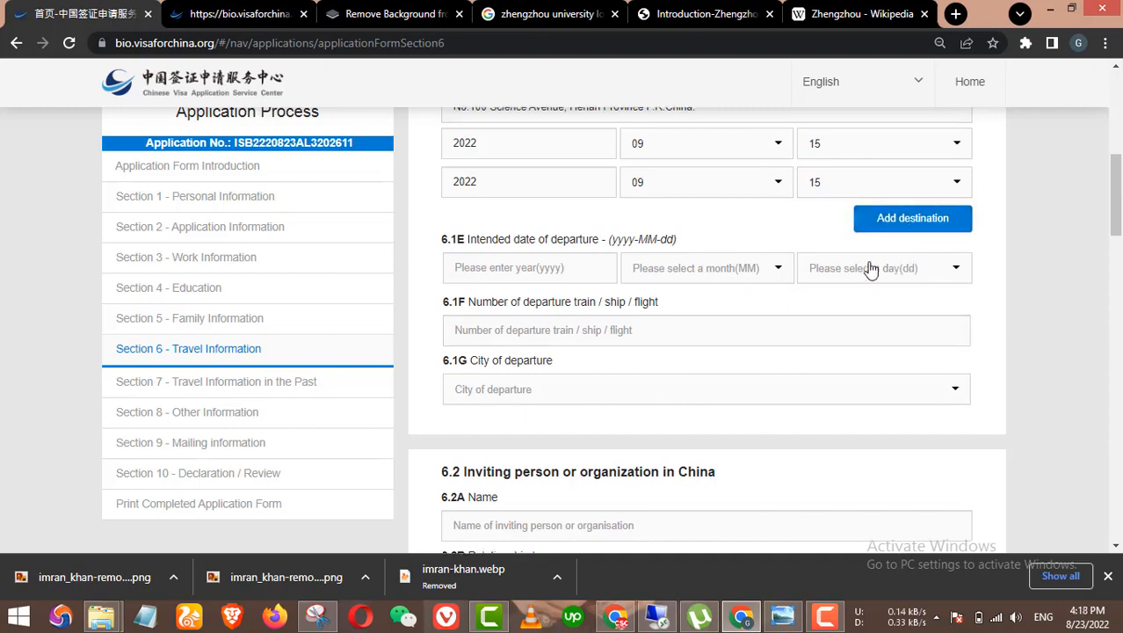
pyautogui.scroll(1, 774, 260)
pyautogui.scroll(-1, 734, 304)
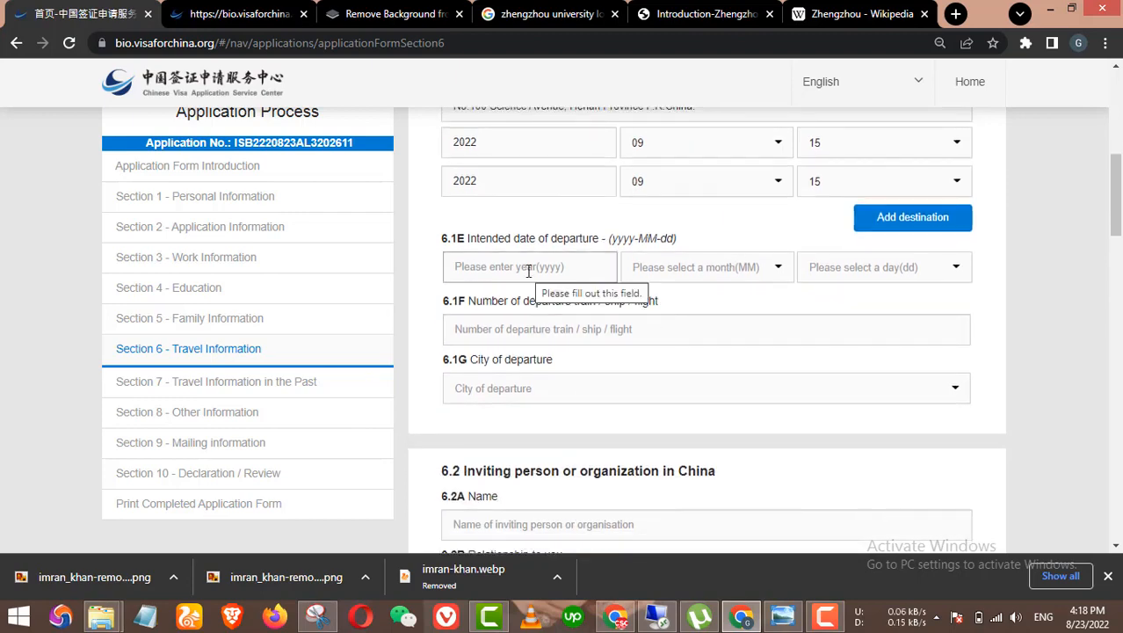
# Step: Set the intended departure date (6.1E) to 2022-09-15
pyautogui.click(562, 276)
pyautogui.scroll(1, 566, 295)
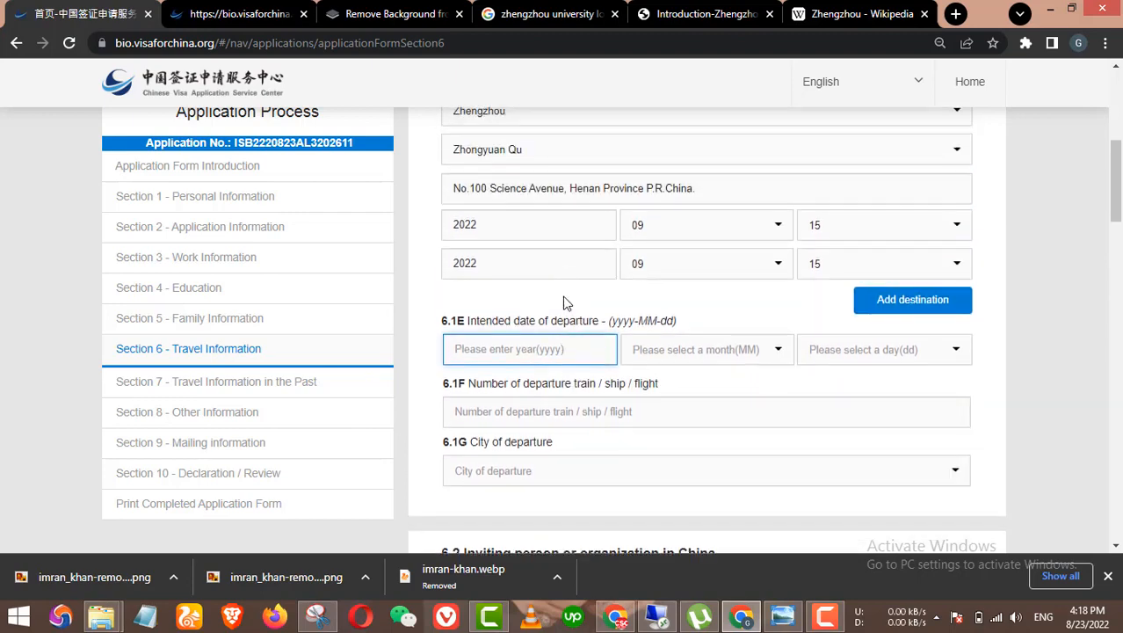
pyautogui.write('2022')
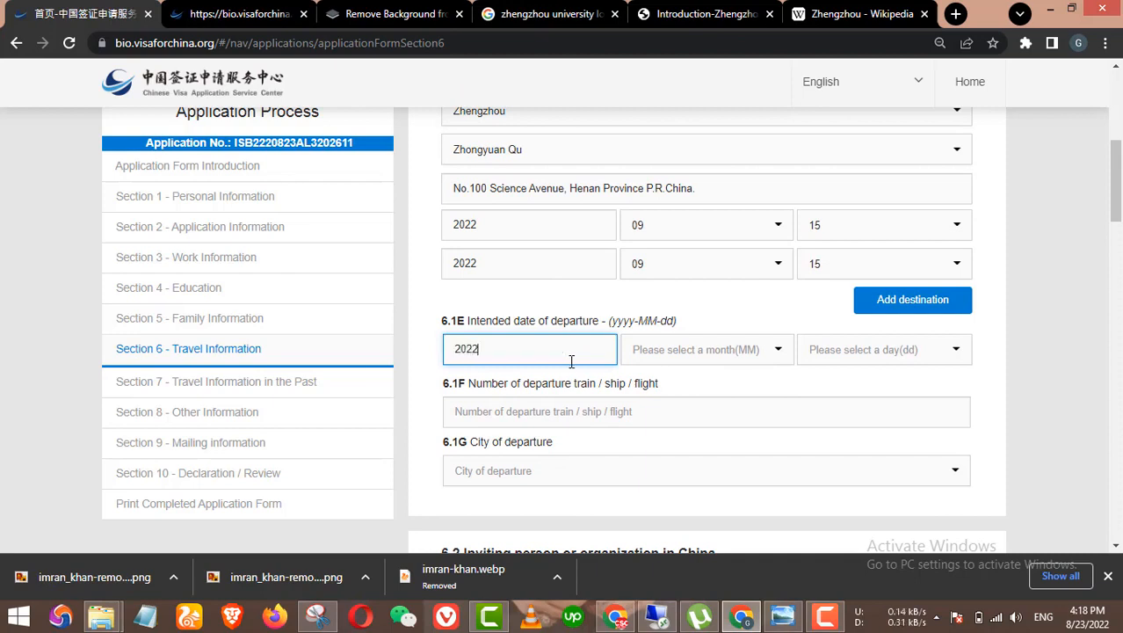
pyautogui.click(695, 349)
pyautogui.scroll(-1, 709, 458)
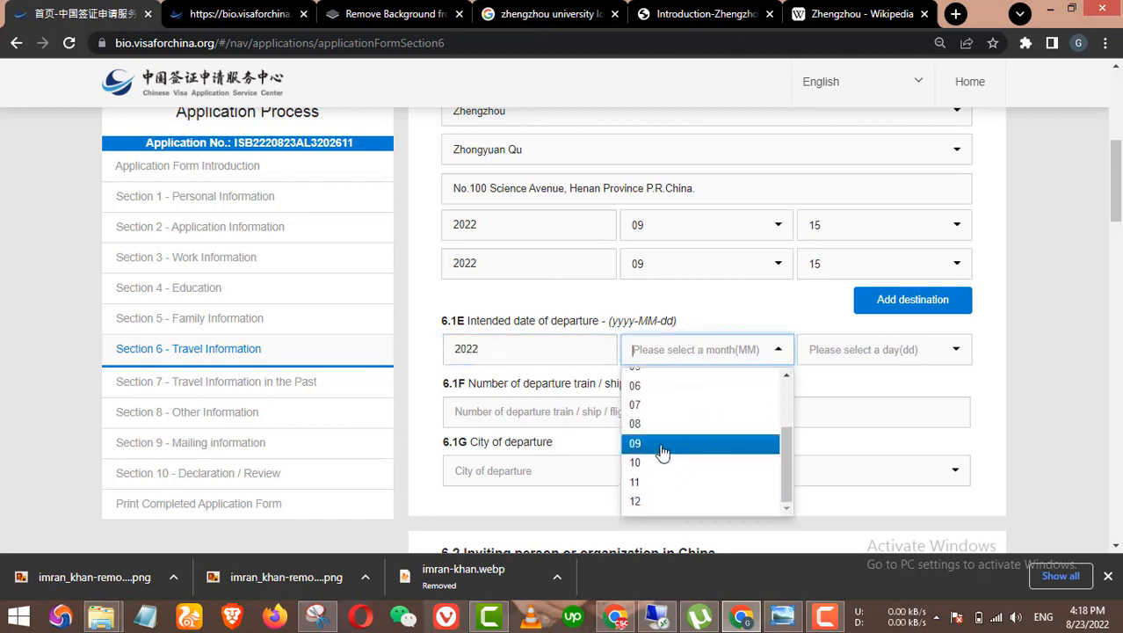
pyautogui.click(708, 452)
pyautogui.click(845, 356)
pyautogui.scroll(-1, 834, 427)
pyautogui.scroll(-2, 834, 431)
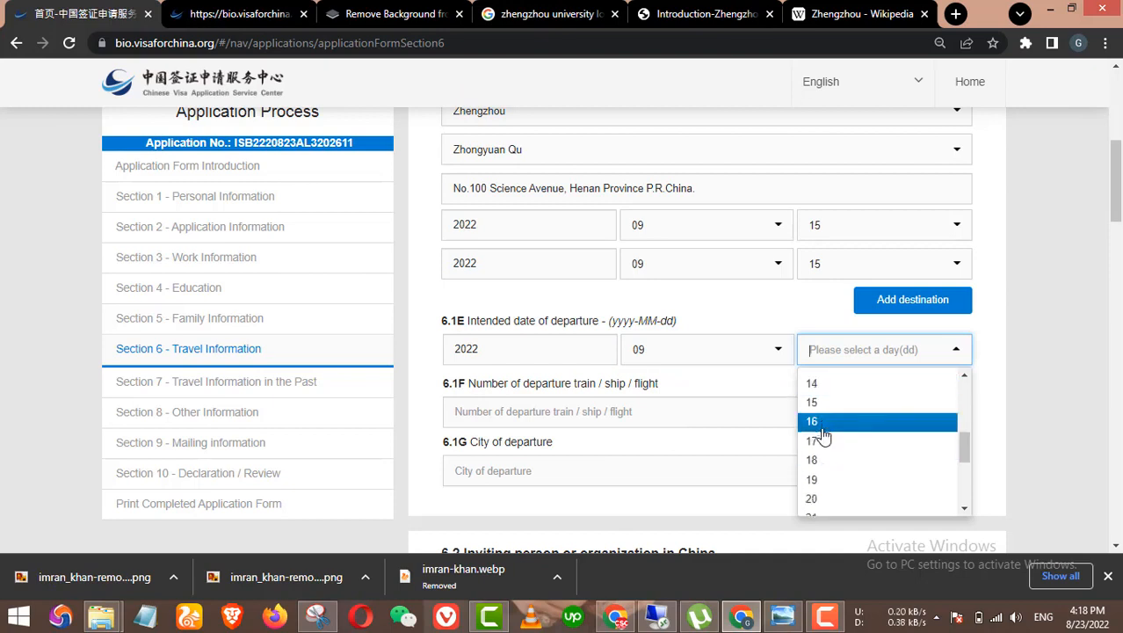
pyautogui.click(831, 404)
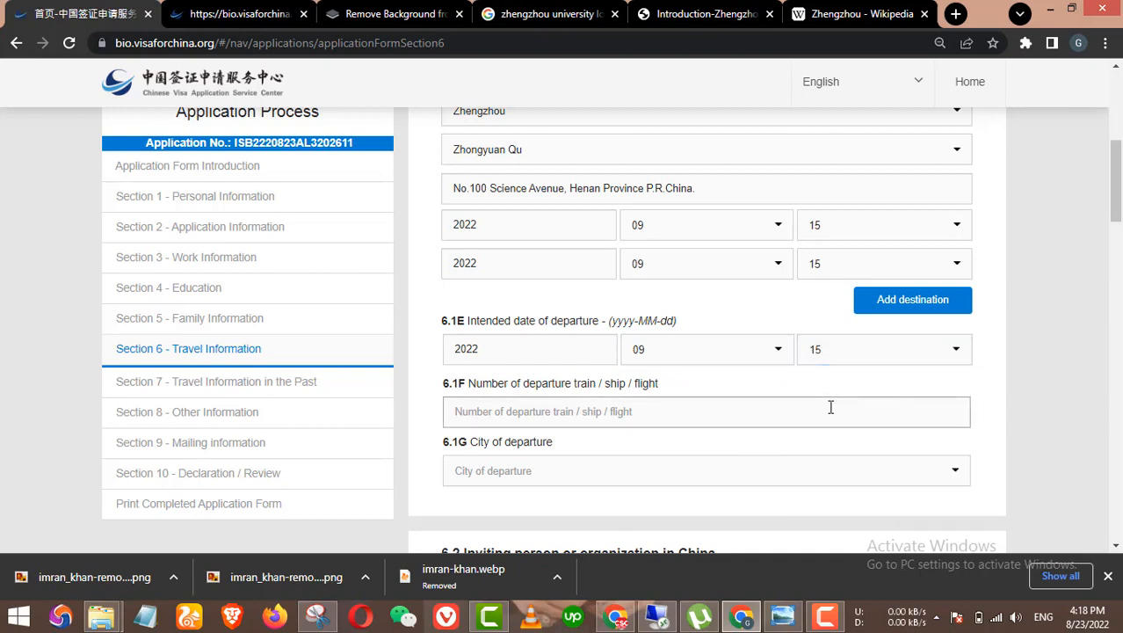
# Step: Choose Zhengzhou as the departure city and Zhongyuan Qu as the departure county
pyautogui.scroll(-1, 587, 413)
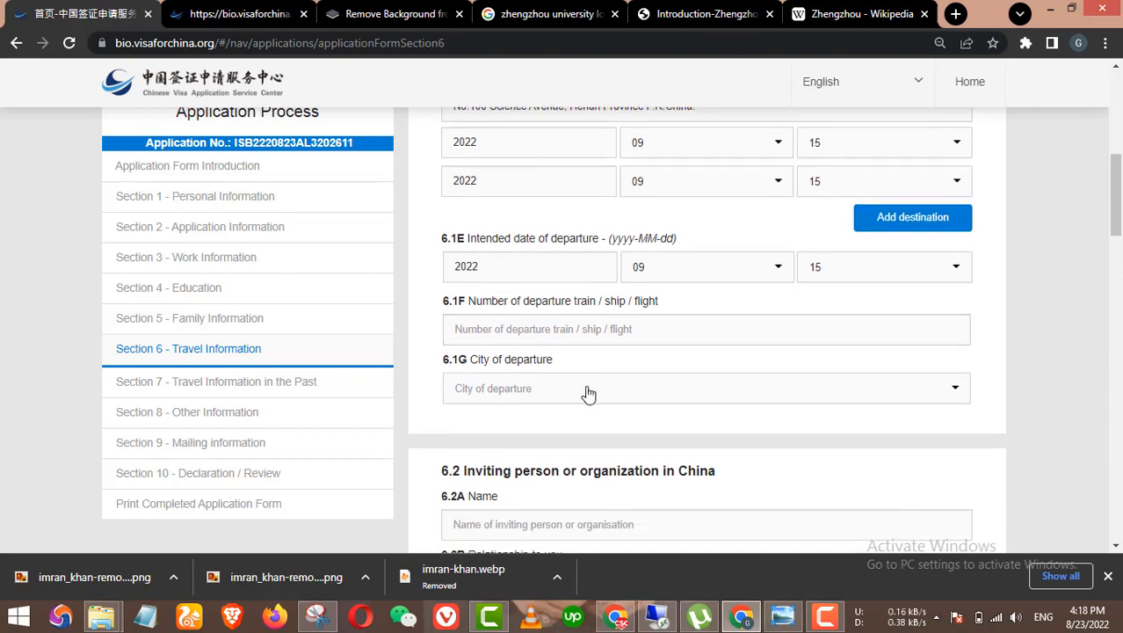
pyautogui.click(588, 392)
pyautogui.scroll(-7, 586, 453)
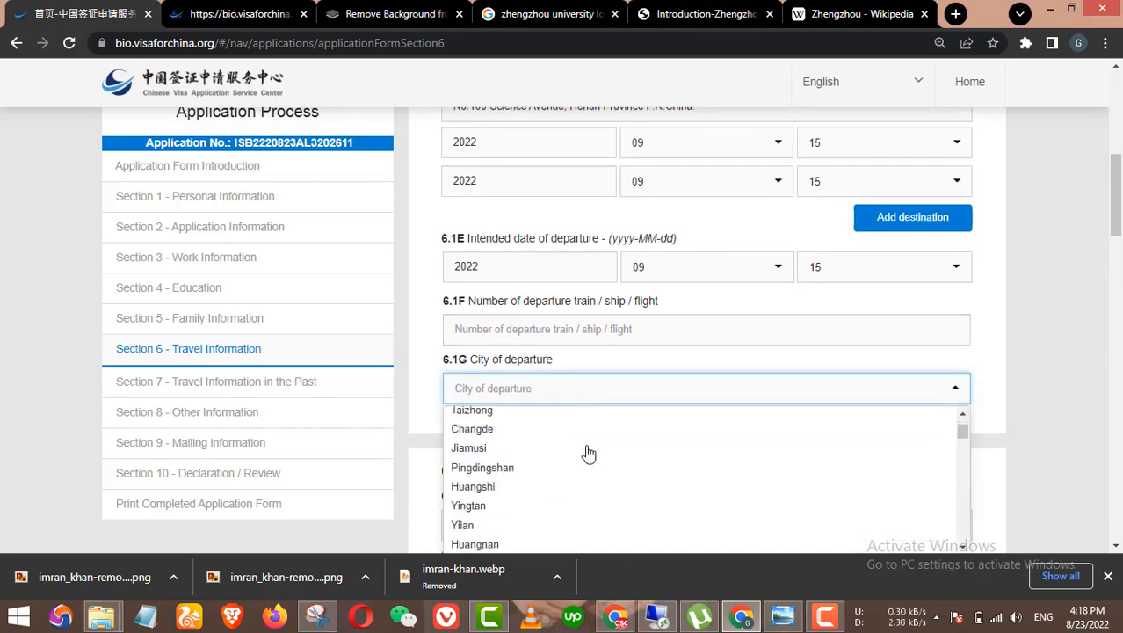
pyautogui.write('z')
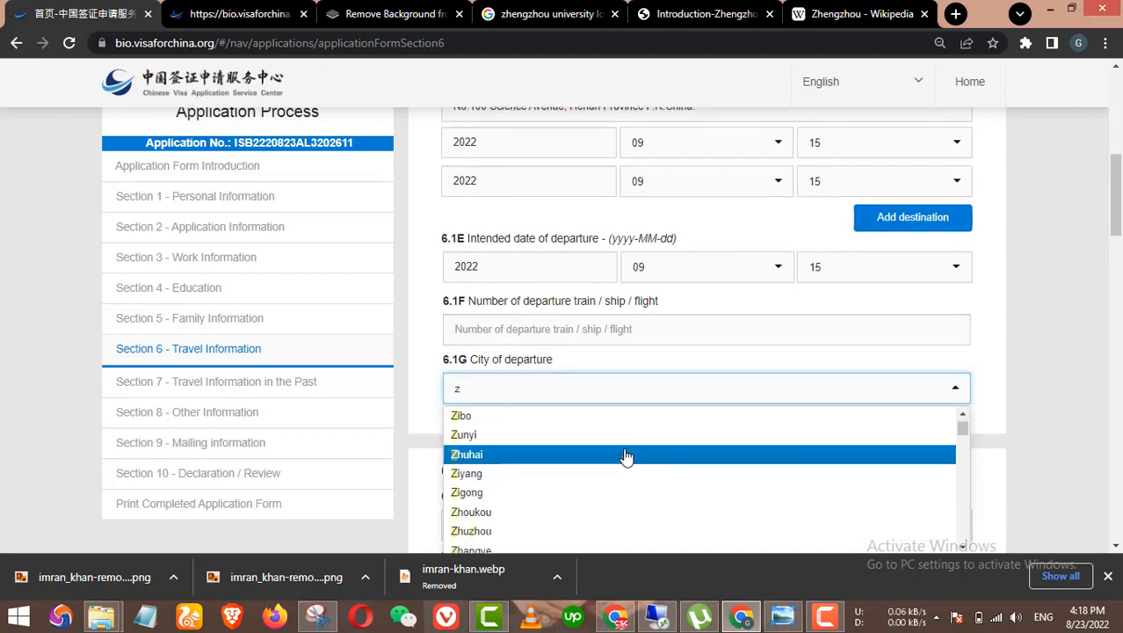
pyautogui.write('hw')
pyautogui.press('BackSpace')
pyautogui.write('w')
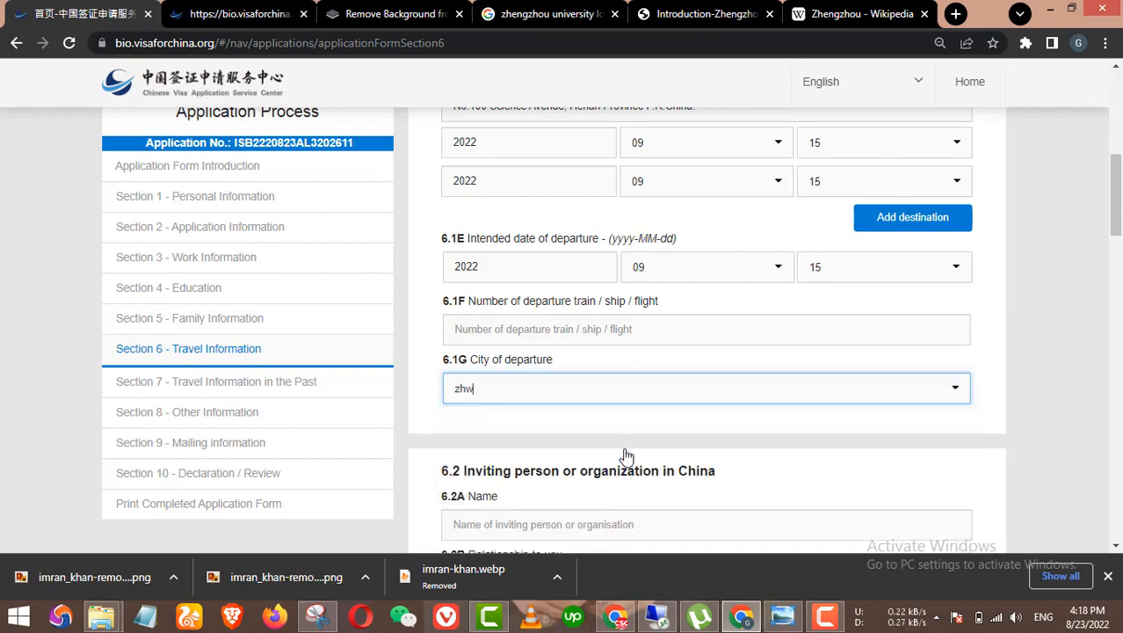
pyautogui.press('BackSpace')
pyautogui.write('e')
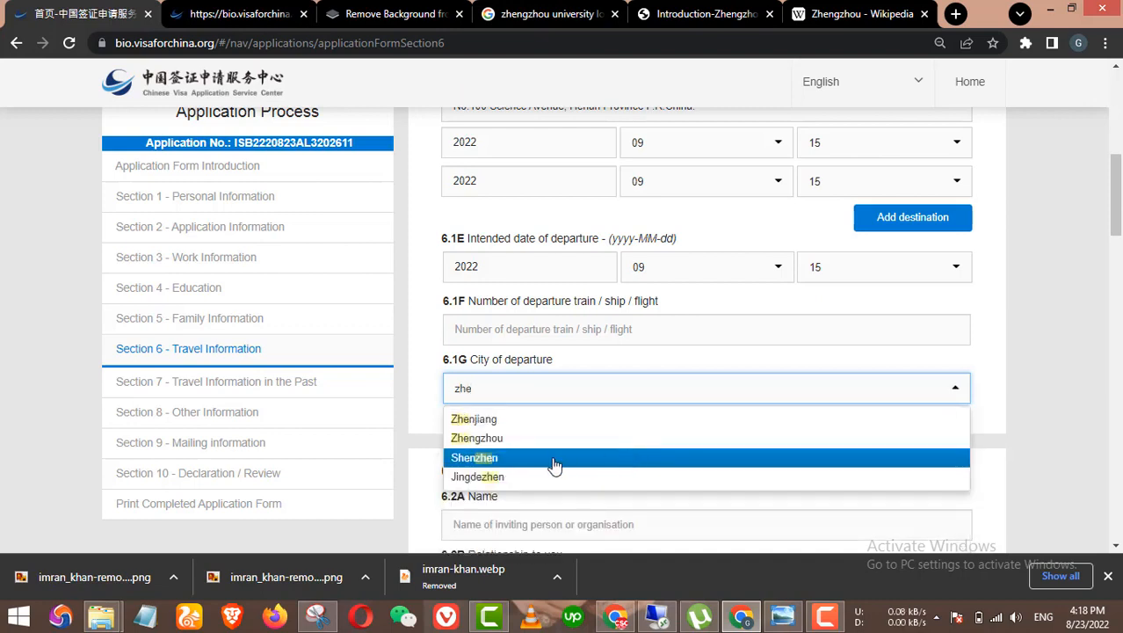
pyautogui.click(504, 442)
pyautogui.scroll(-2, 665, 409)
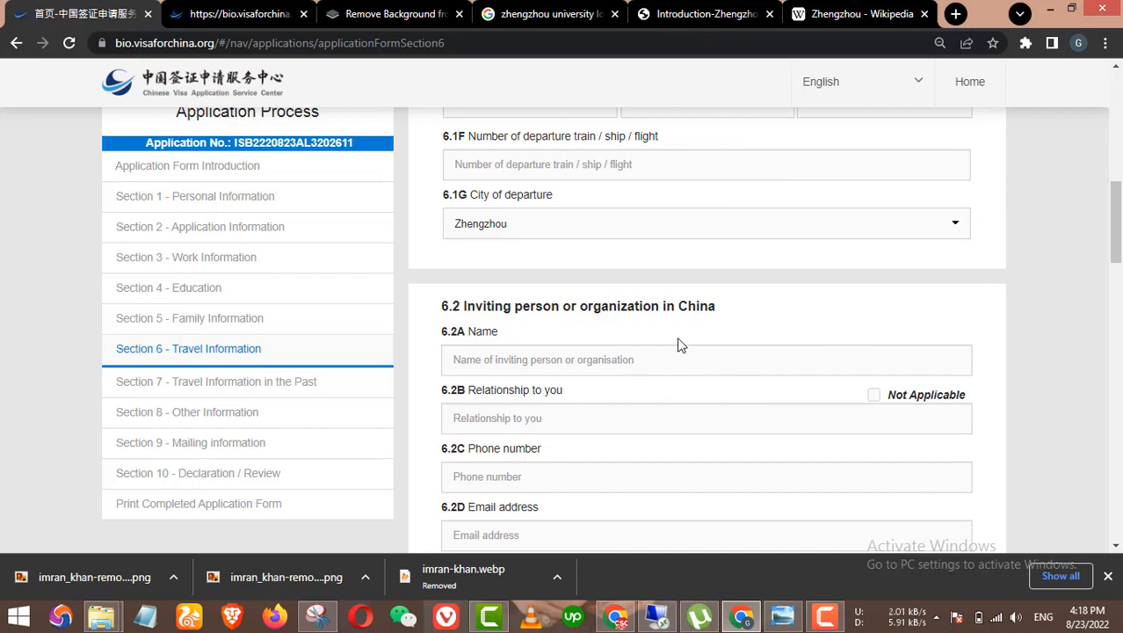
pyautogui.scroll(-1, 655, 343)
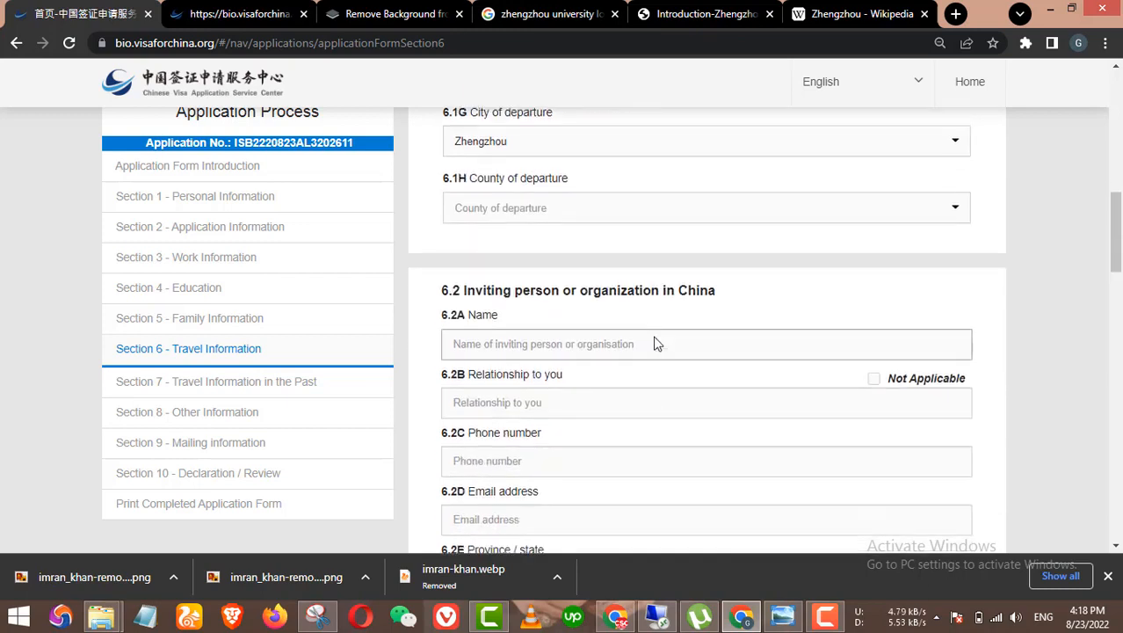
pyautogui.scroll(1, 659, 272)
pyautogui.click(615, 292)
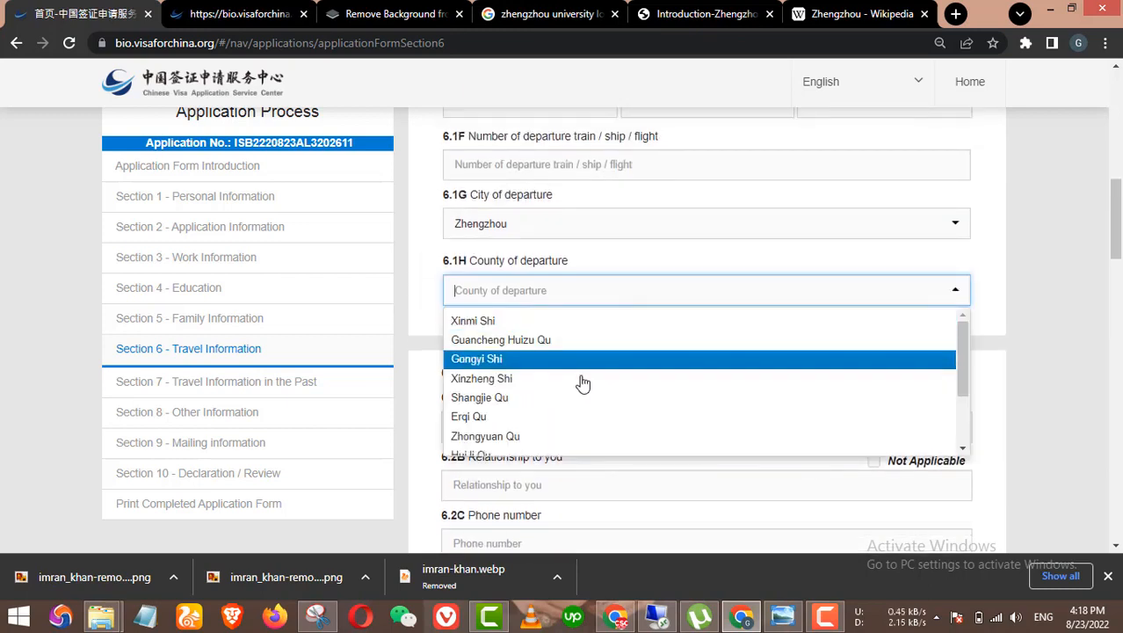
pyautogui.scroll(-2, 573, 381)
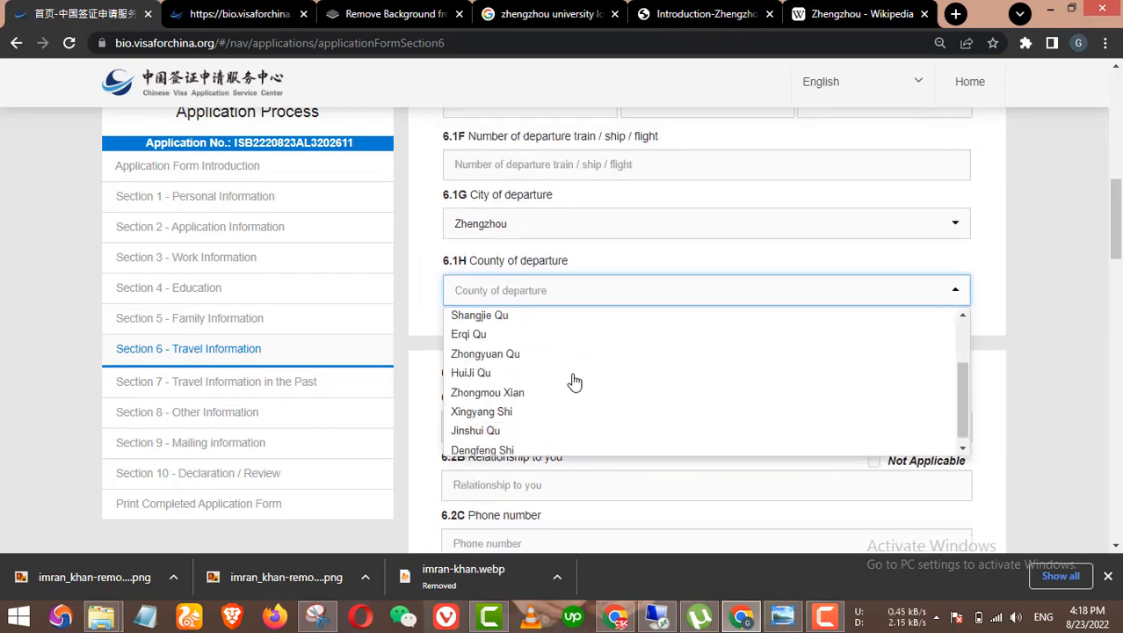
pyautogui.click(507, 356)
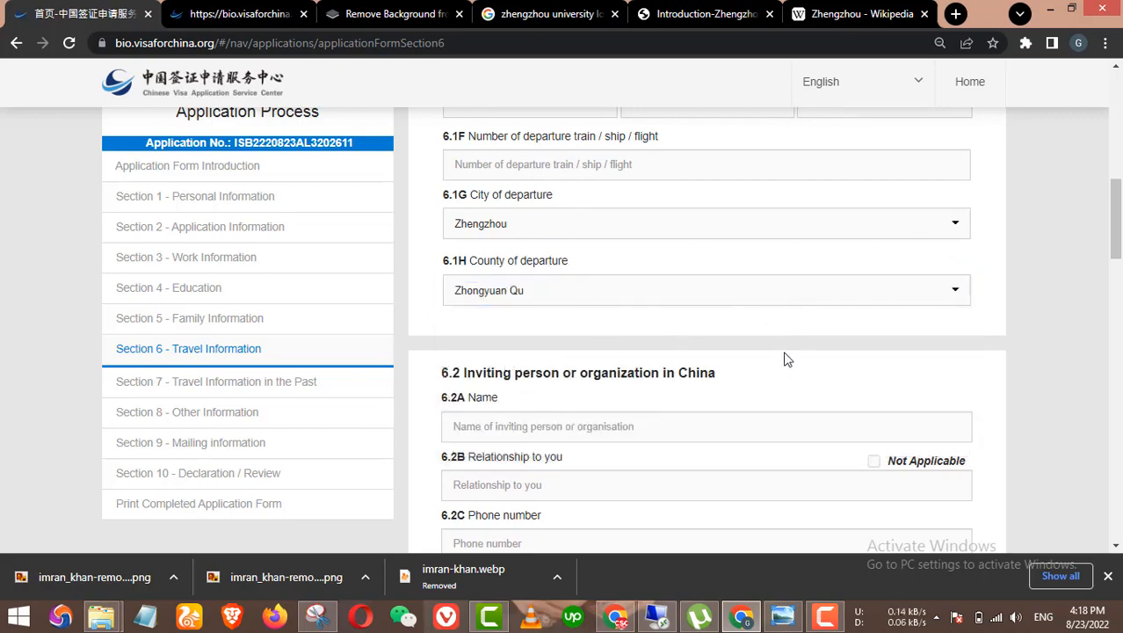
pyautogui.click(551, 13)
pyautogui.scroll(3, 434, 223)
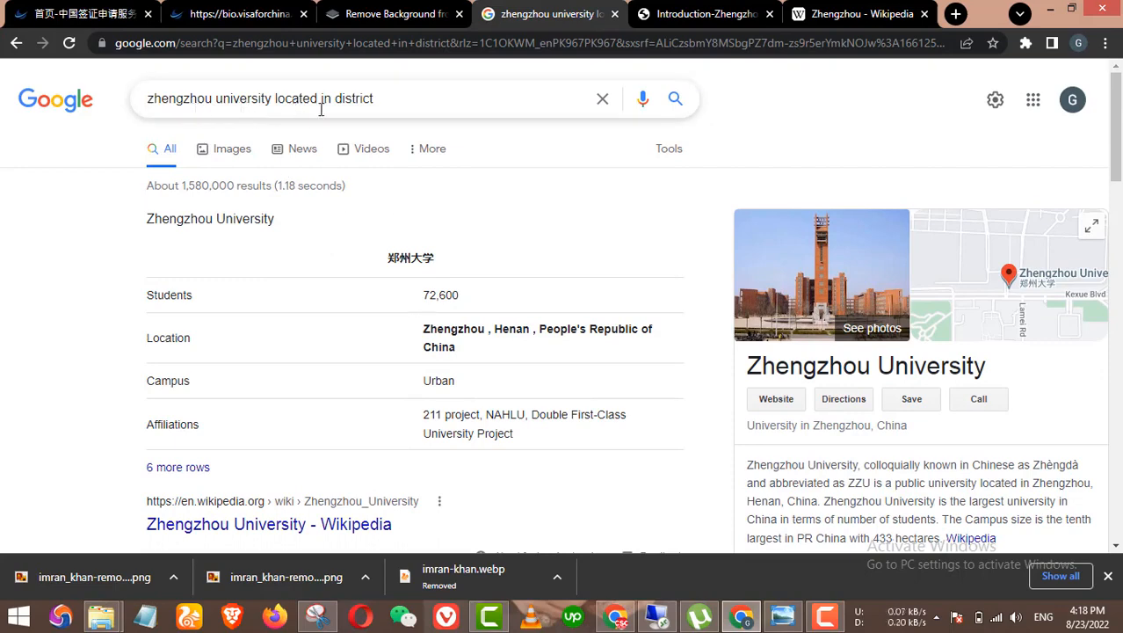
# Step: Read Google's knowledge panel address confirming Zhengzhou University is in Zhongyuan District
pyautogui.scroll(-2, 494, 181)
pyautogui.scroll(-2, 914, 333)
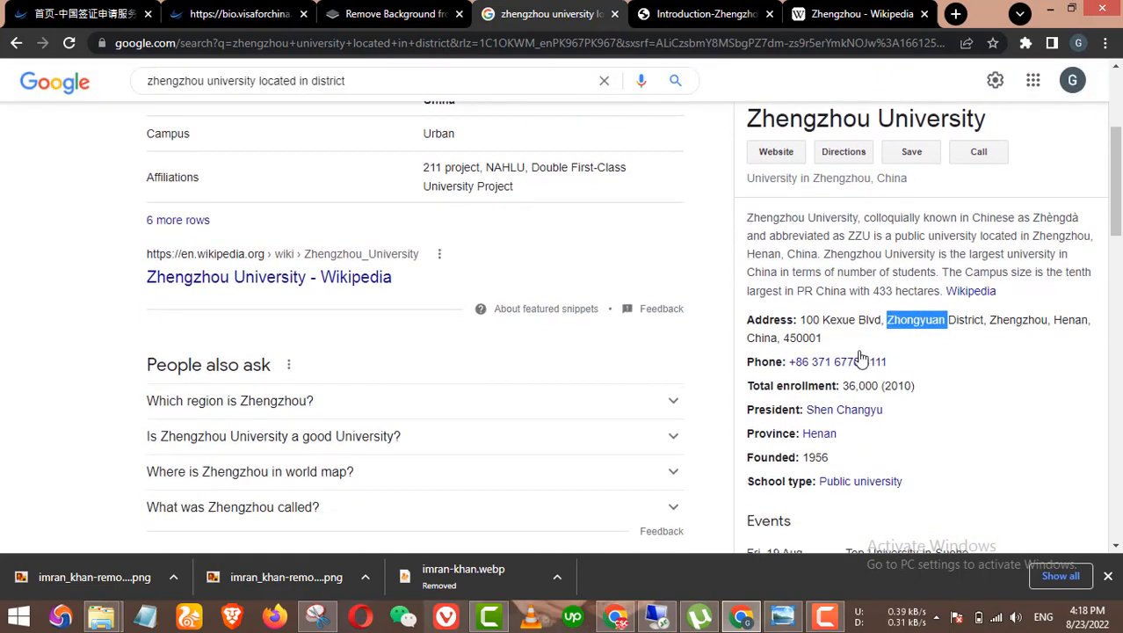
pyautogui.click(895, 243)
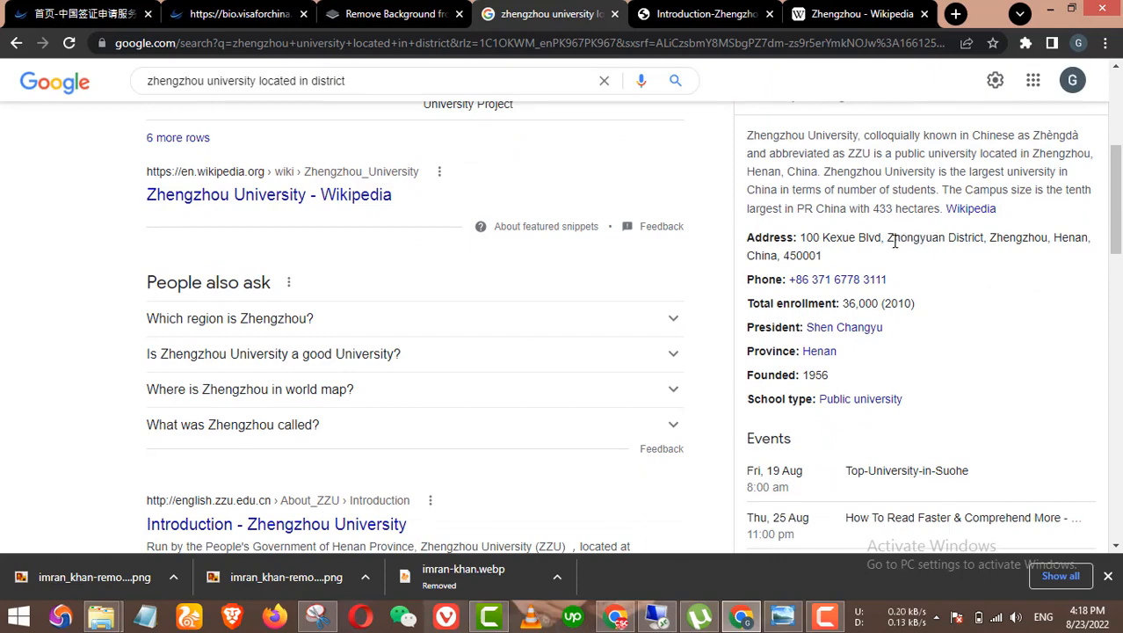
pyautogui.click(96, 15)
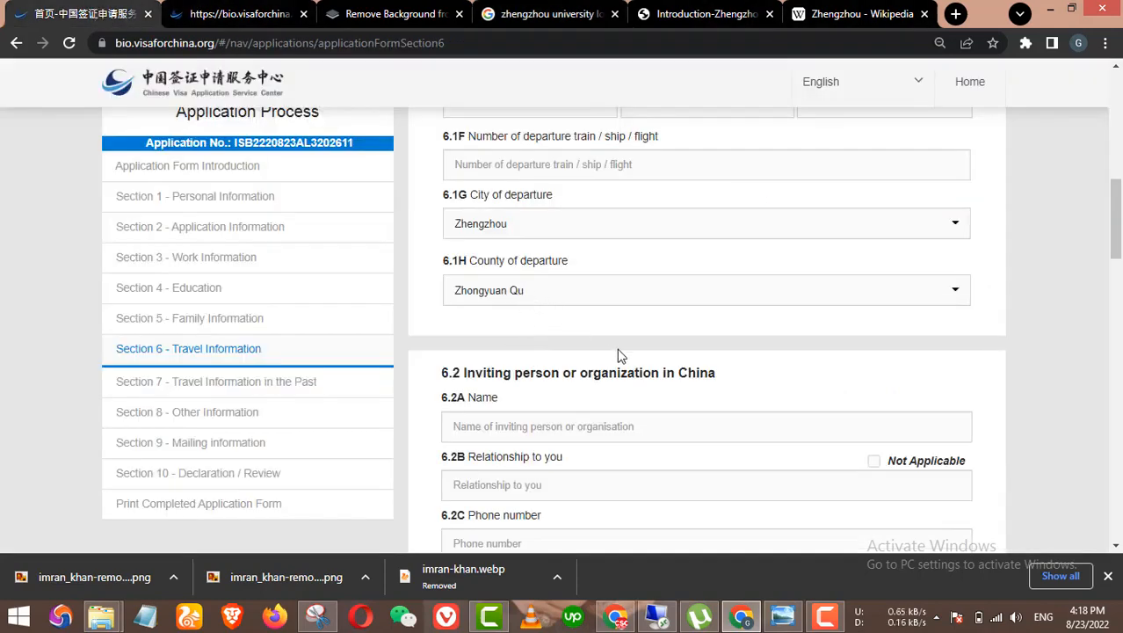
# Step: Mark the inviting organisation's relationship to the applicant as Not Applicable
pyautogui.scroll(5, 572, 333)
pyautogui.scroll(-7, 530, 215)
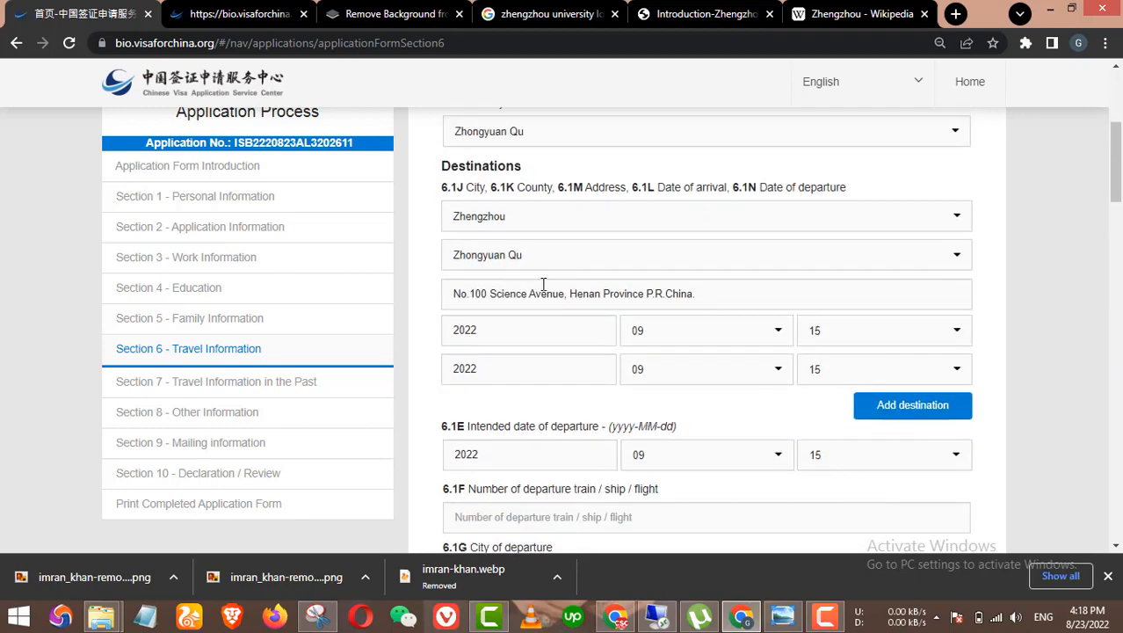
pyautogui.scroll(1, 617, 334)
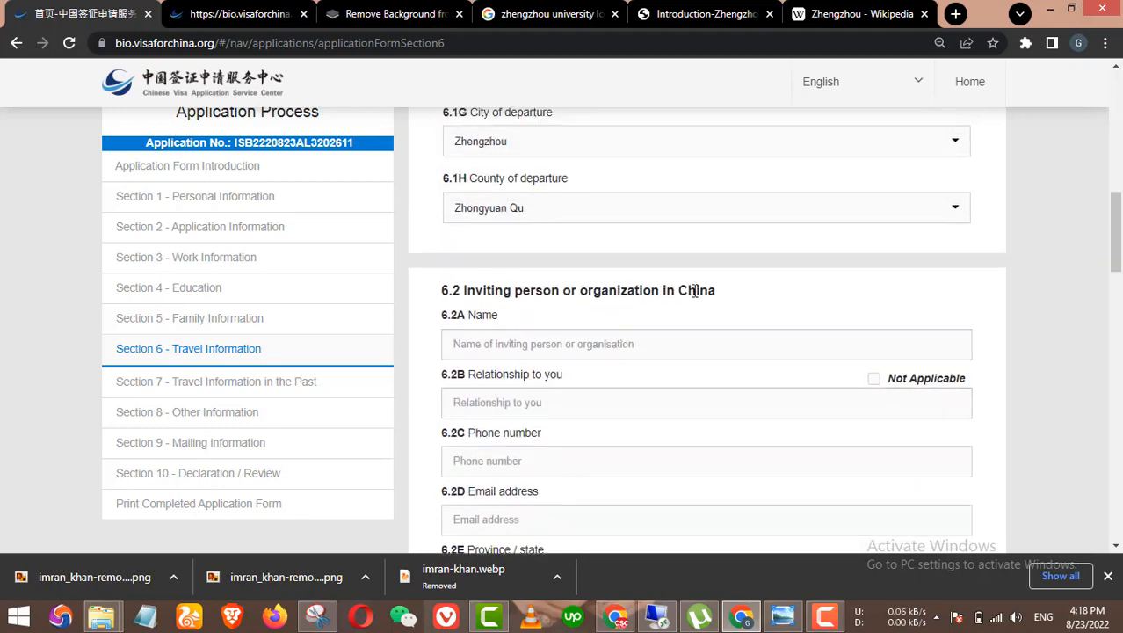
pyautogui.click(699, 338)
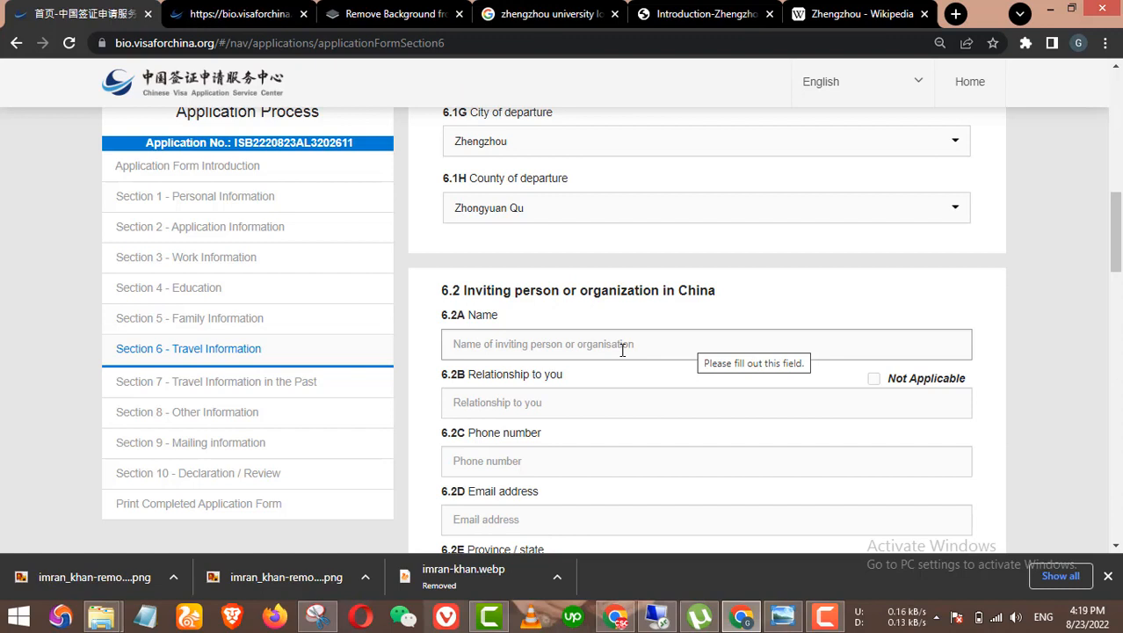
pyautogui.click(472, 400)
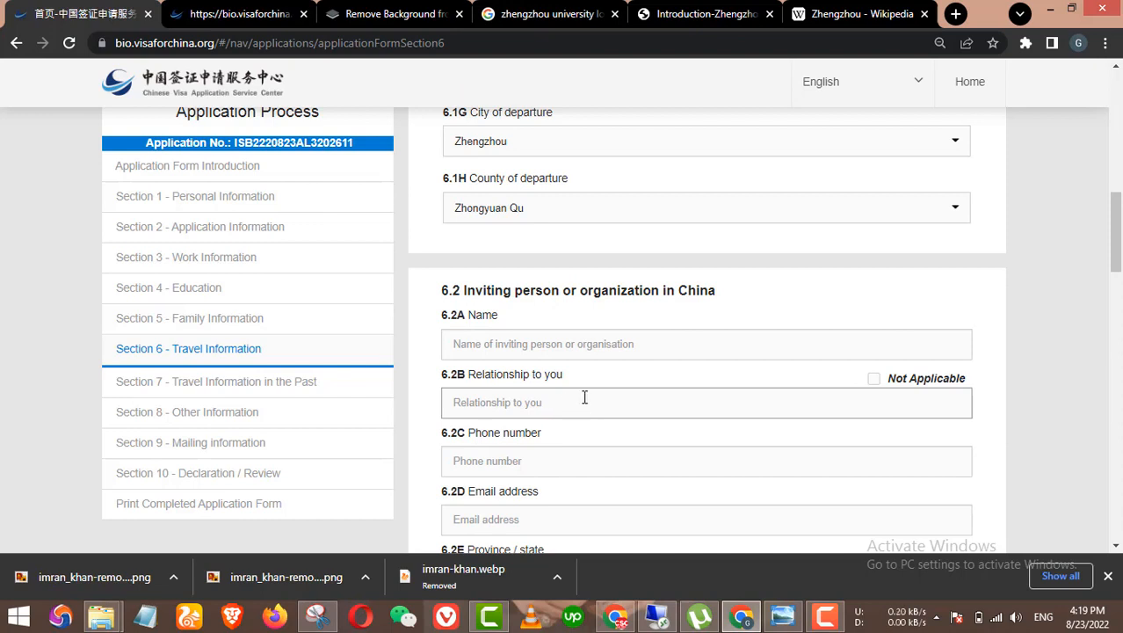
pyautogui.click(875, 380)
# Step: Enter the inviting organisation's phone number and e-mail address
pyautogui.scroll(-1, 896, 391)
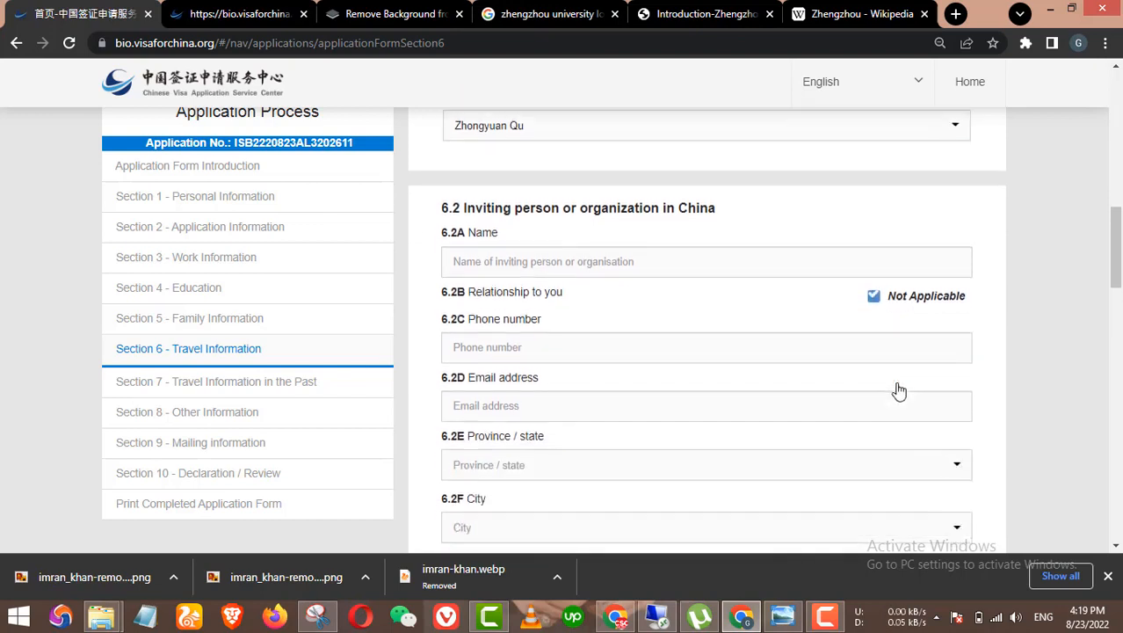
pyautogui.click(518, 349)
pyautogui.scroll(-1, 521, 471)
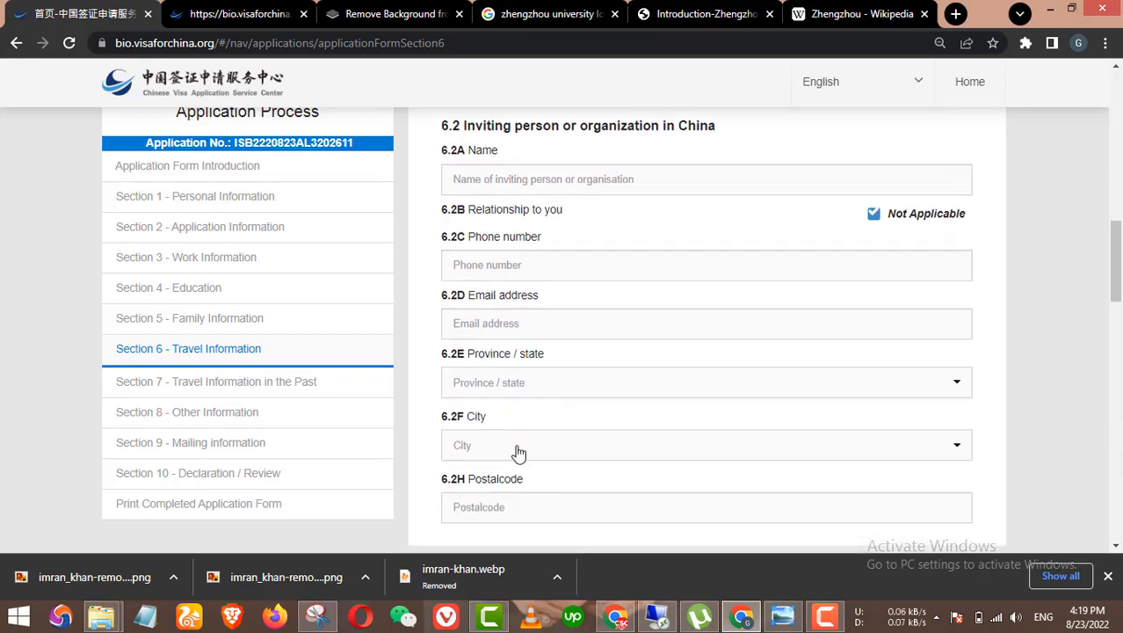
pyautogui.click(531, 265)
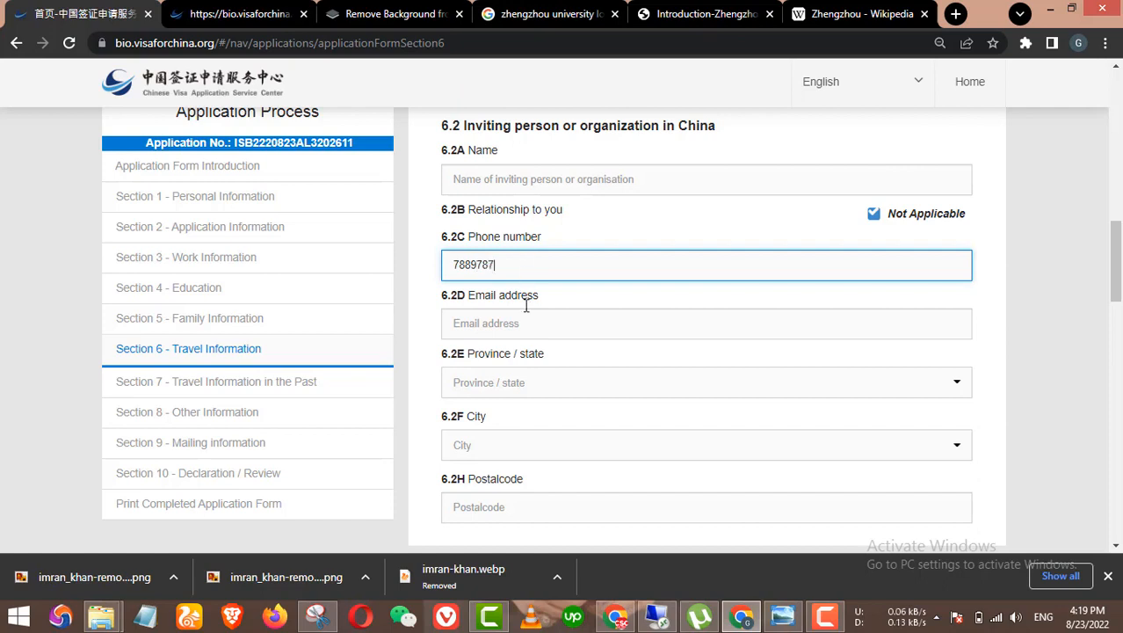
pyautogui.click(517, 328)
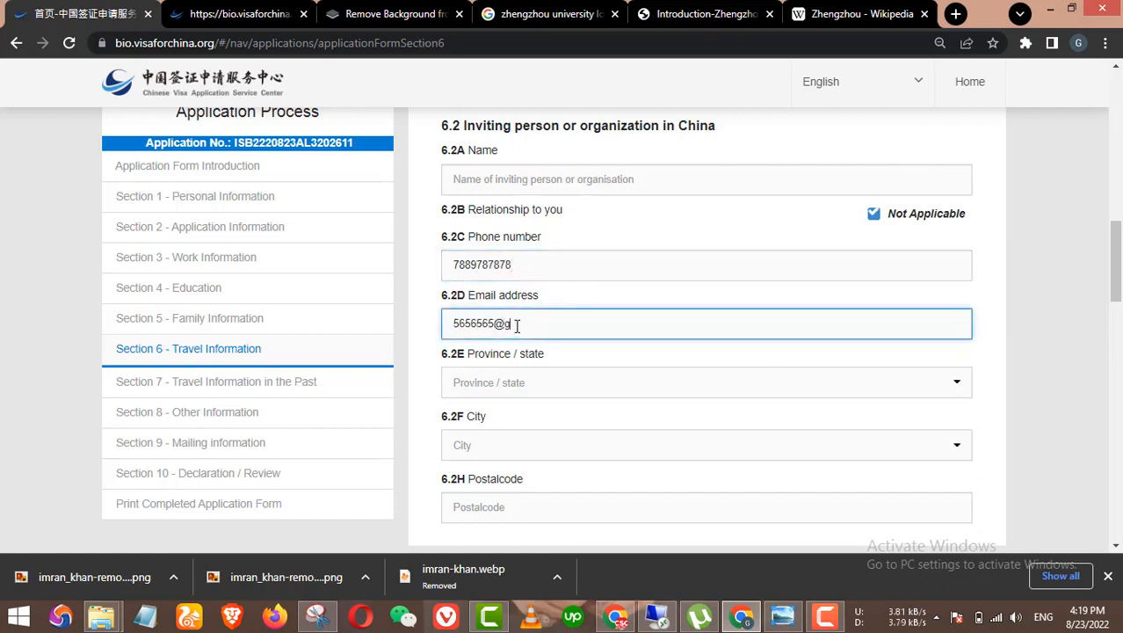
# Step: Enter 'zhenghou University' as the inviting organisation's name
pyautogui.click(579, 168)
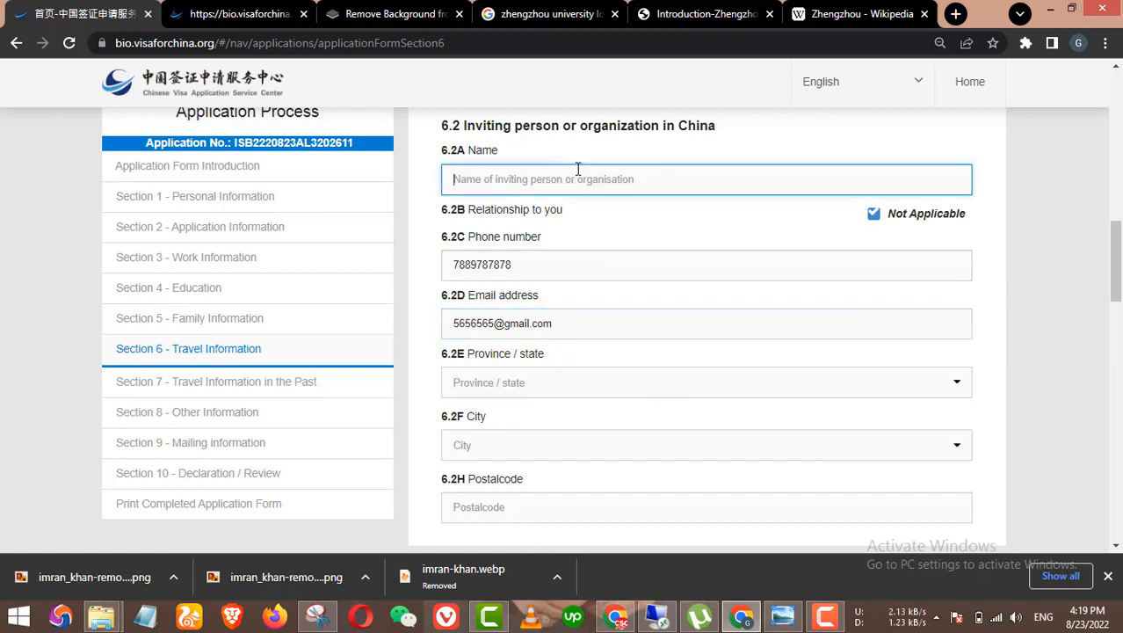
pyautogui.write('zhenghou University')
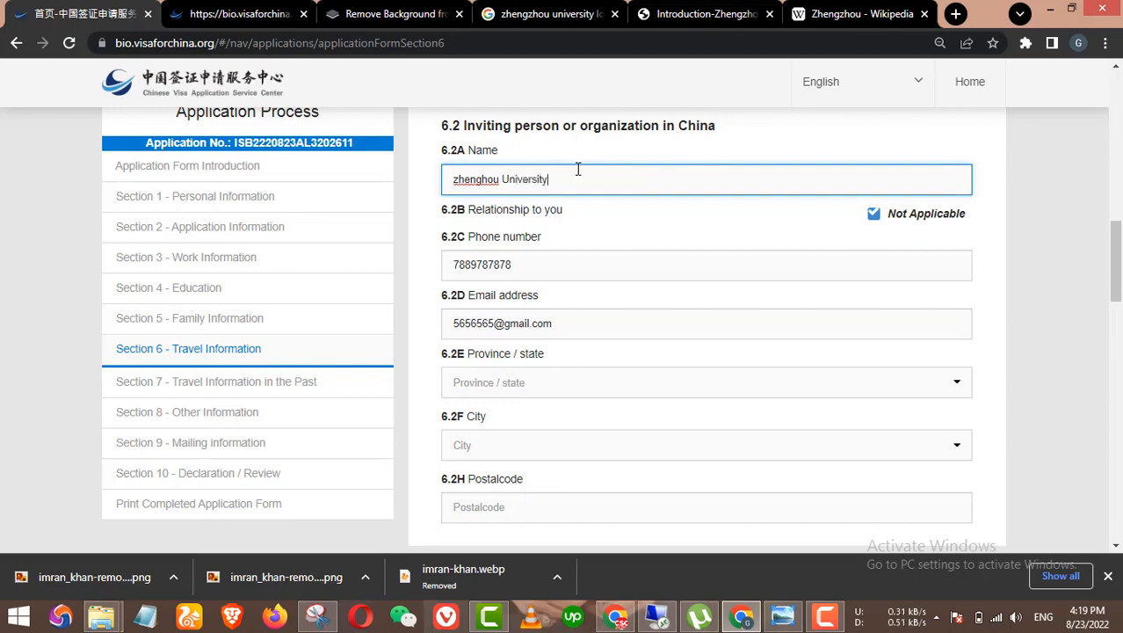
pyautogui.scroll(-1, 715, 288)
pyautogui.scroll(2, 717, 308)
pyautogui.scroll(-1, 730, 338)
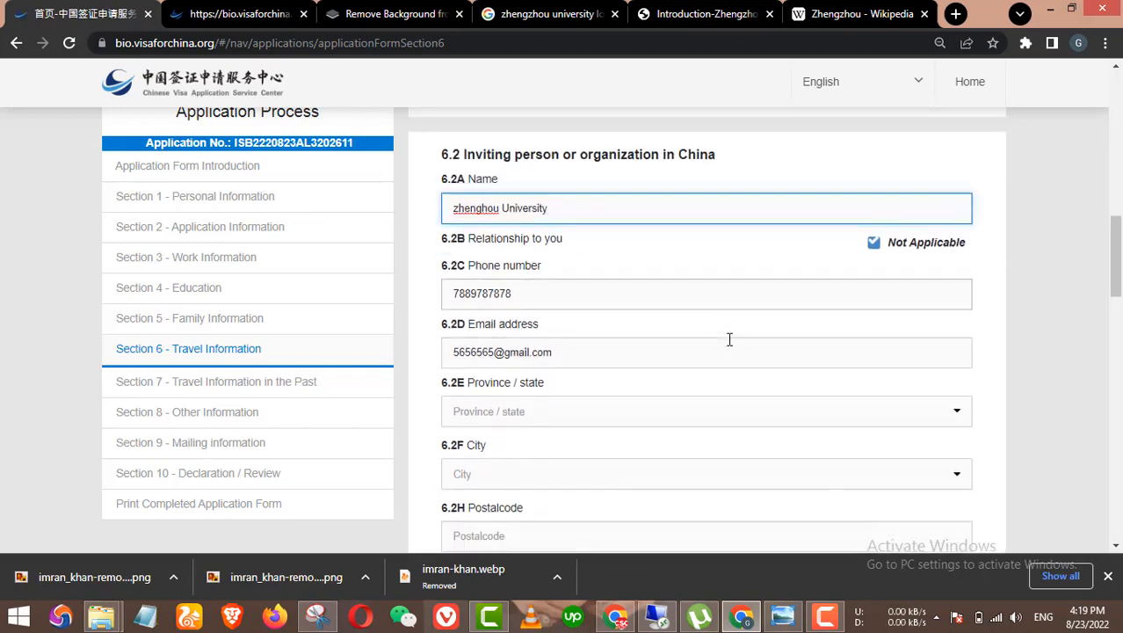
pyautogui.click(639, 390)
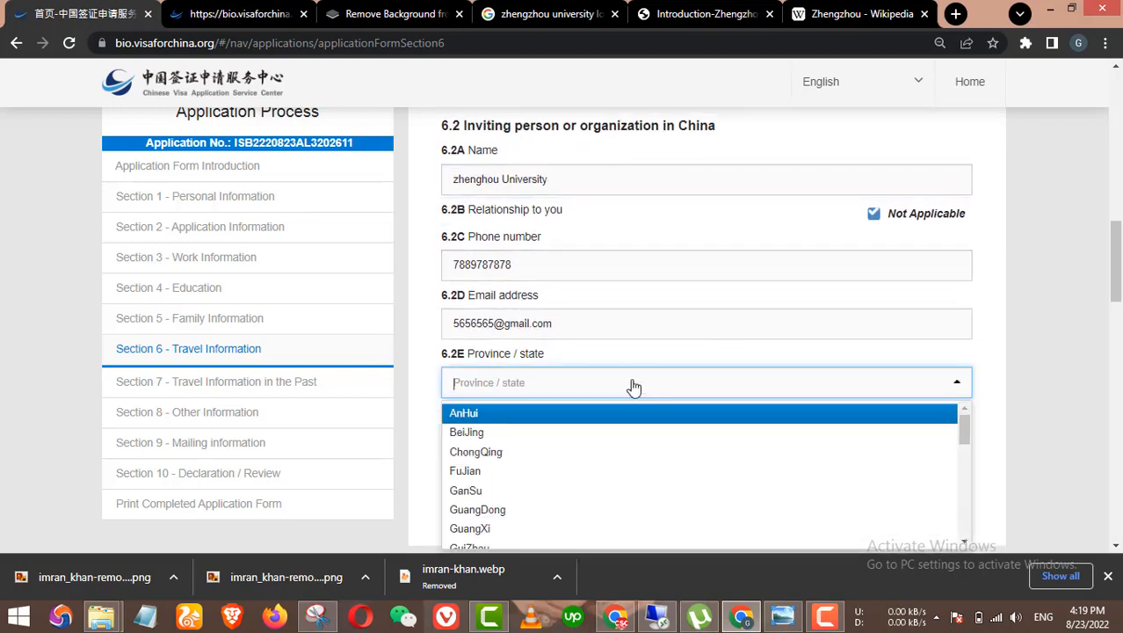
# Step: Set the inviting organisation's province, city and county to HeNan, Zhengzhou, Zhongyuan Qu
pyautogui.write('zhe')
pyautogui.press('BackSpace')
pyautogui.press('BackSpace')
pyautogui.press('BackSpace')
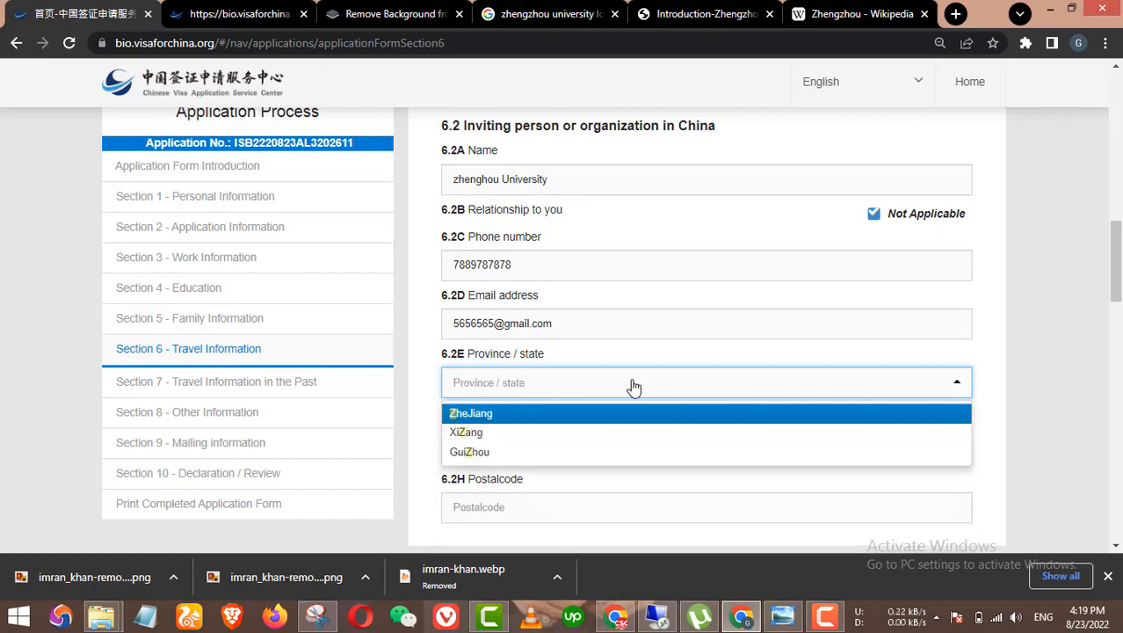
pyautogui.write('hen')
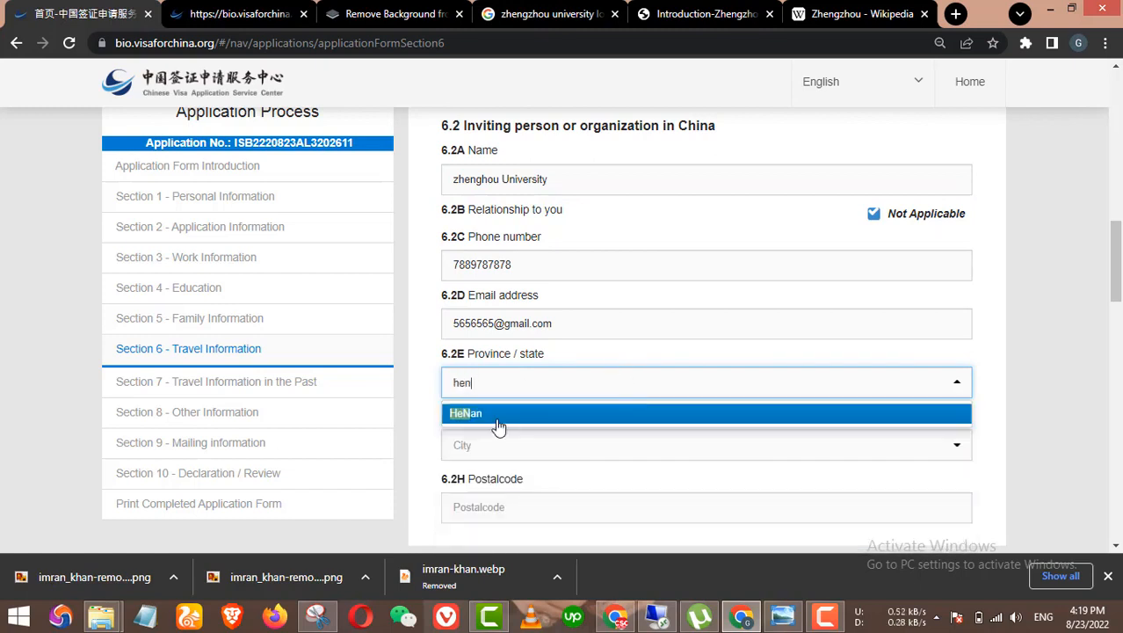
pyautogui.click(497, 418)
pyautogui.scroll(-1, 529, 422)
pyautogui.click(538, 371)
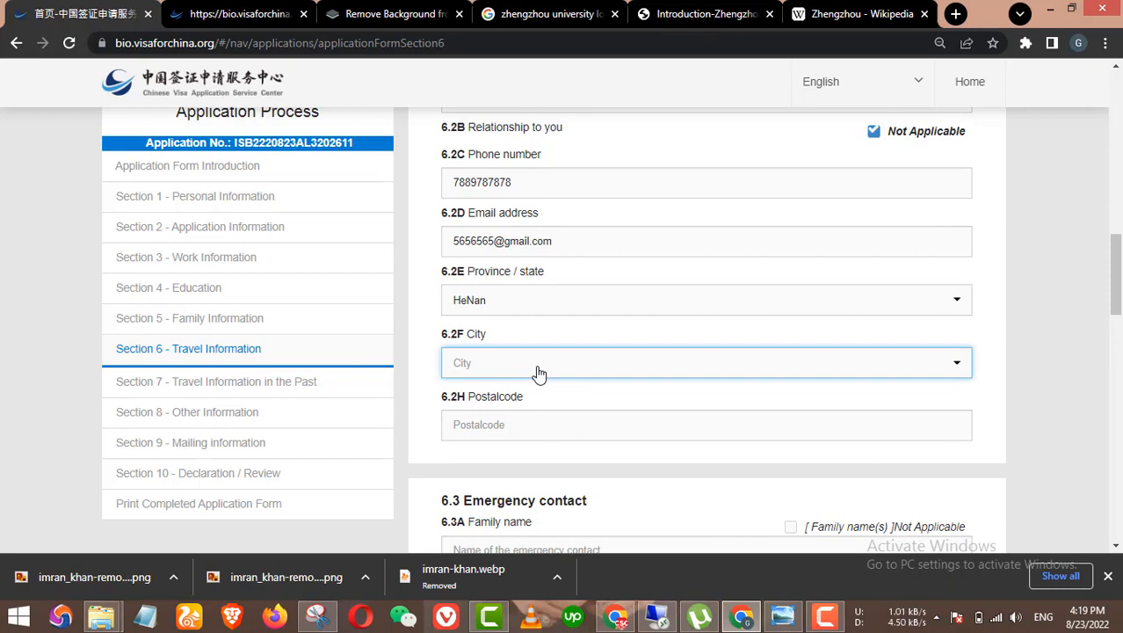
pyautogui.write('zhen')
pyautogui.press('BackSpace')
pyautogui.press('BackSpace')
pyautogui.press('BackSpace')
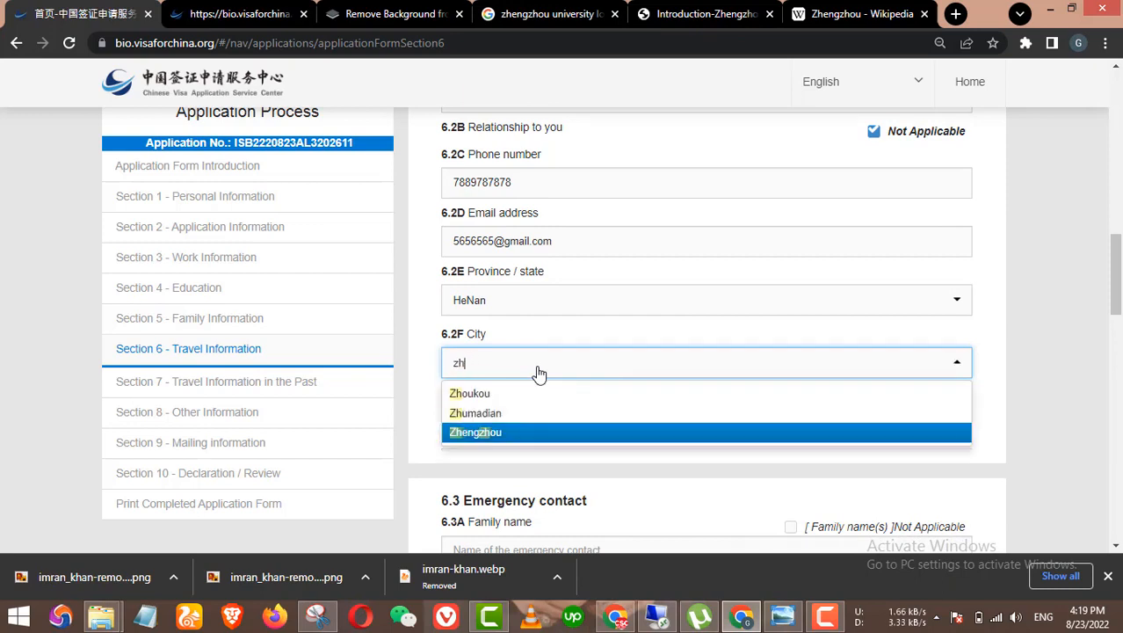
pyautogui.click(491, 431)
pyautogui.scroll(-1, 624, 404)
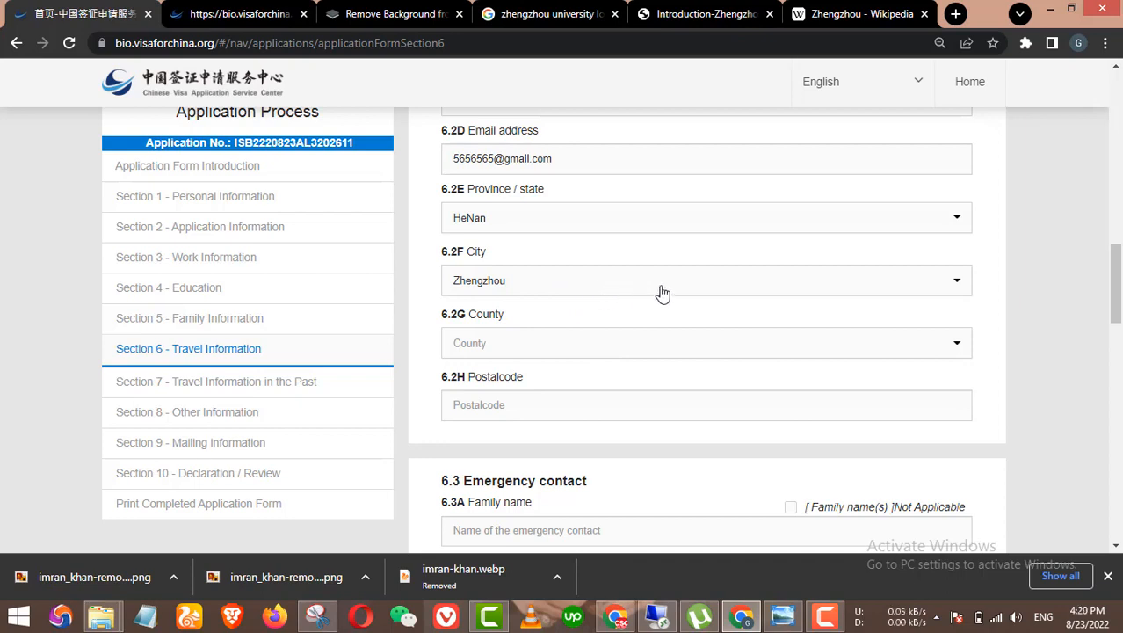
pyautogui.click(607, 354)
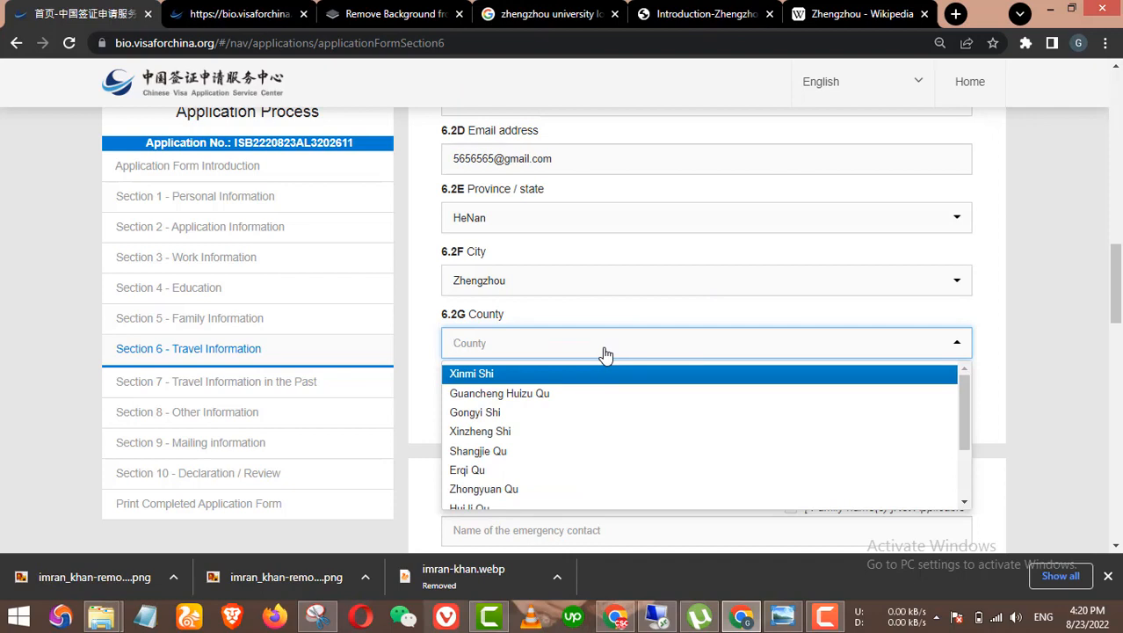
pyautogui.scroll(-2, 523, 466)
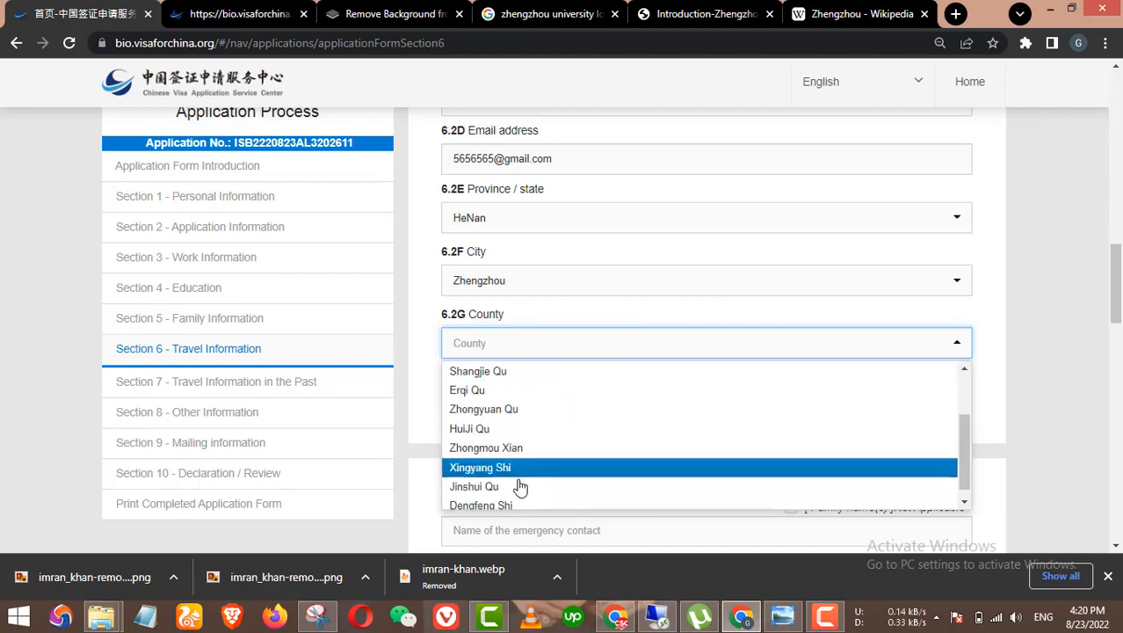
pyautogui.click(510, 406)
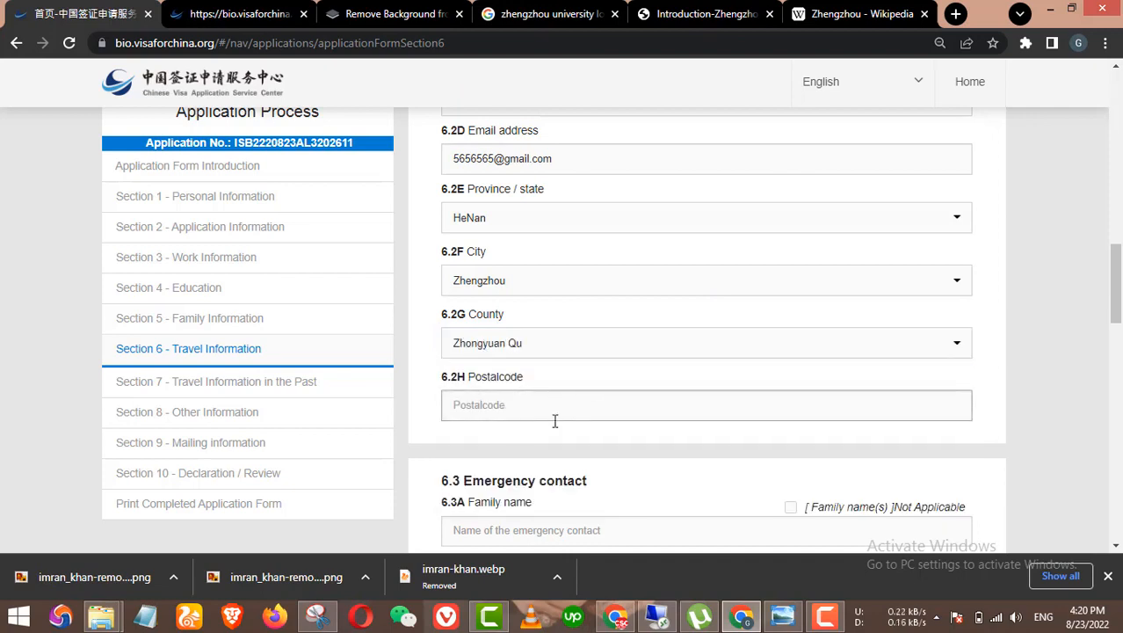
# Step: Select the university's postcode 450001 on the ZZU contact page
pyautogui.click(703, 14)
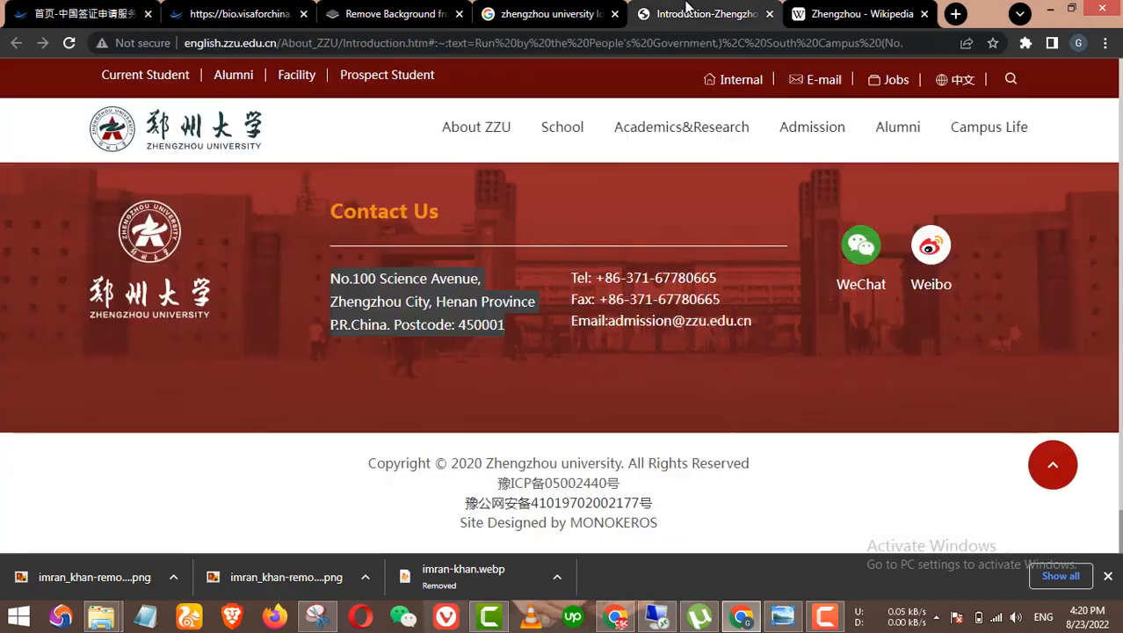
pyautogui.click(463, 322)
pyautogui.moveTo(460, 323); pyautogui.dragTo(504, 327)
pyautogui.hotkey('ctrl', 'c')
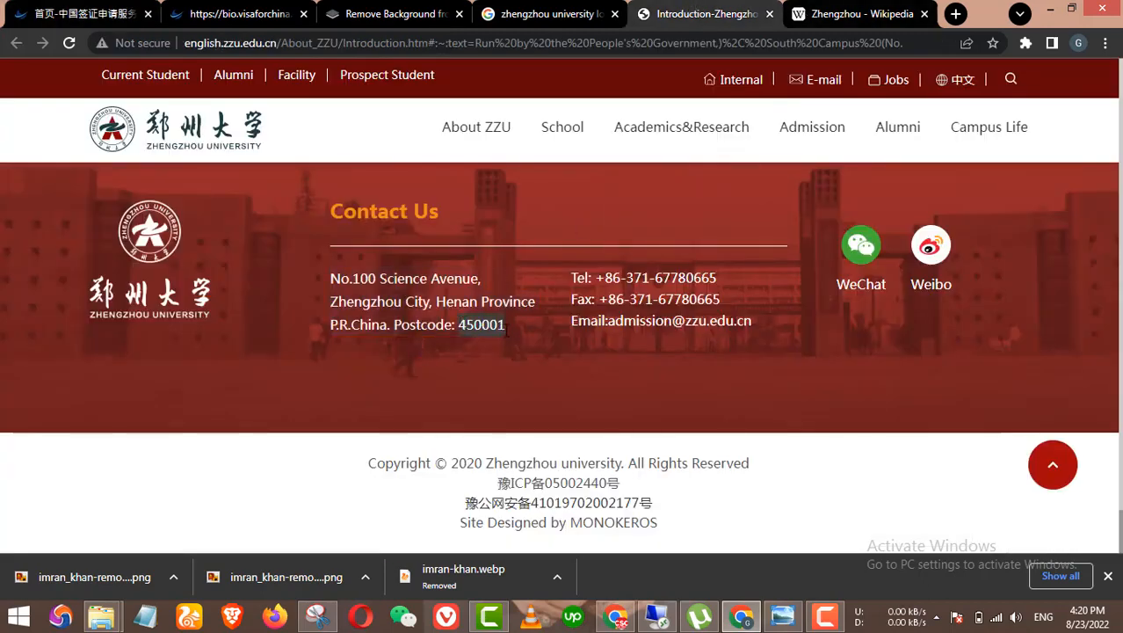
pyautogui.click(233, 14)
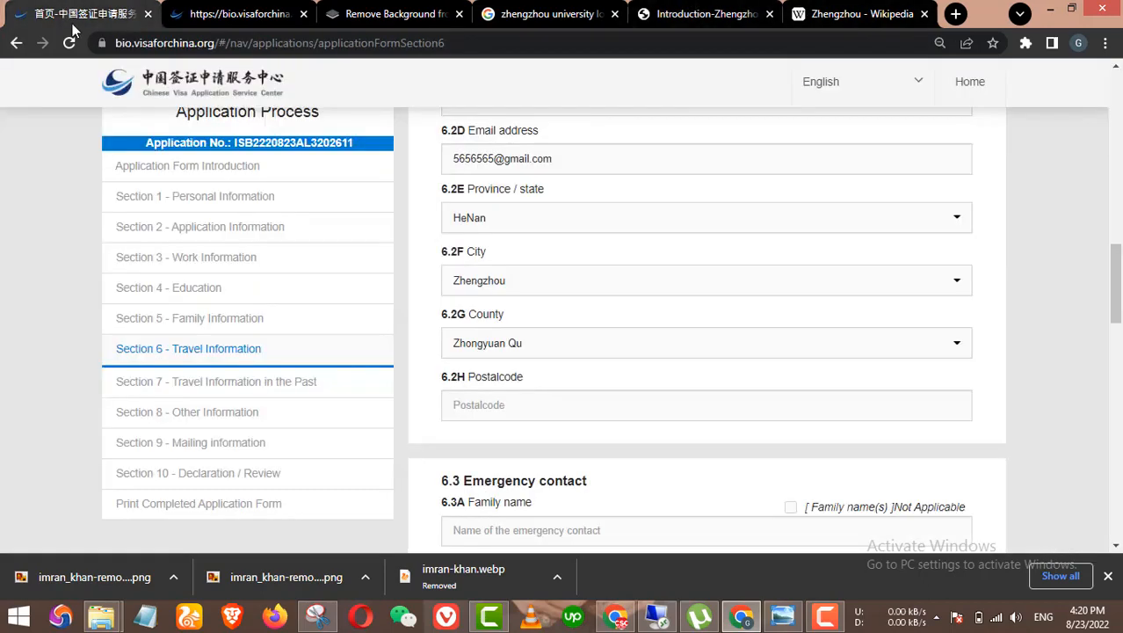
# Step: Fill in the postal code, trimming the pasted postcode and retyping its ending
pyautogui.click(506, 415)
pyautogui.hotkey('ctrl', 'v')
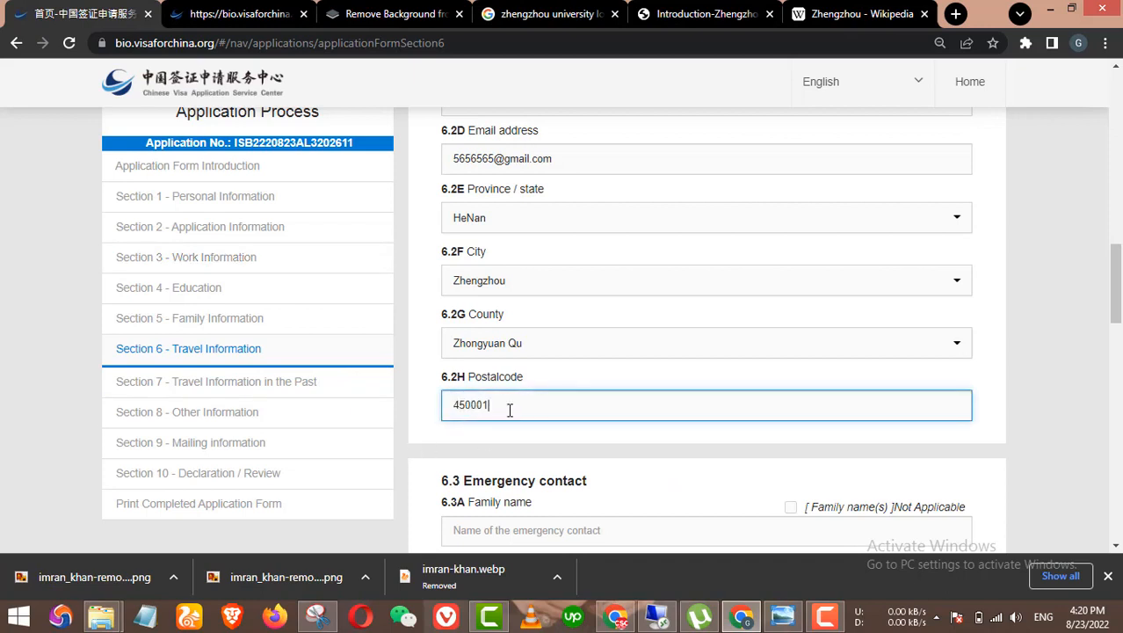
pyautogui.press('BackSpace')
pyautogui.press('BackSpace')
pyautogui.press('BackSpace')
pyautogui.write('45454')
pyautogui.scroll(-2, 615, 440)
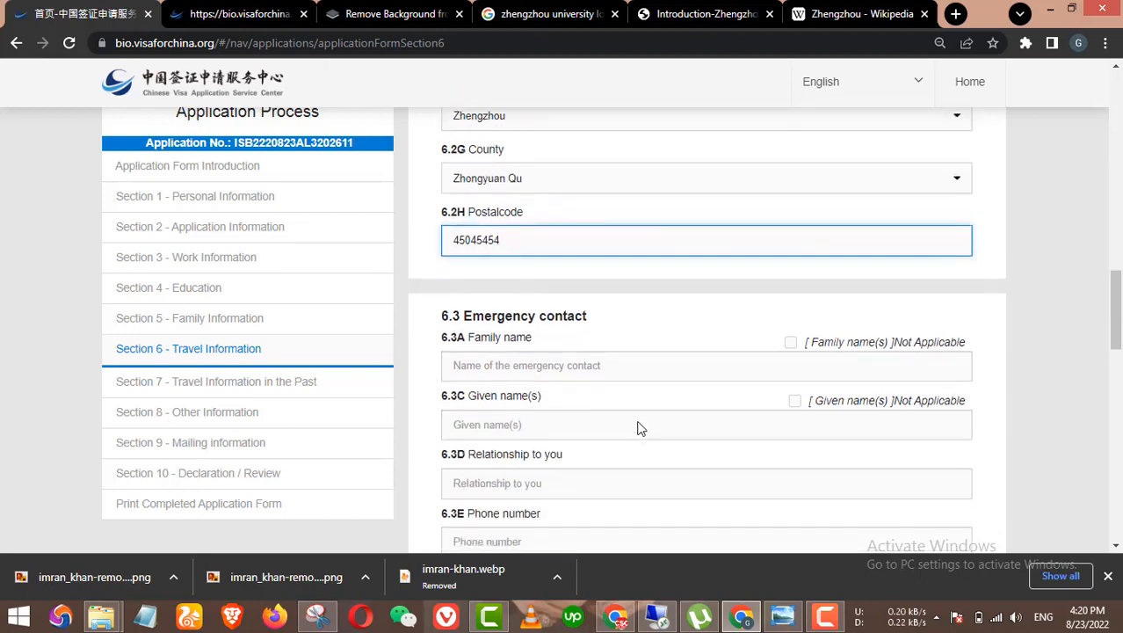
pyautogui.scroll(-1, 523, 339)
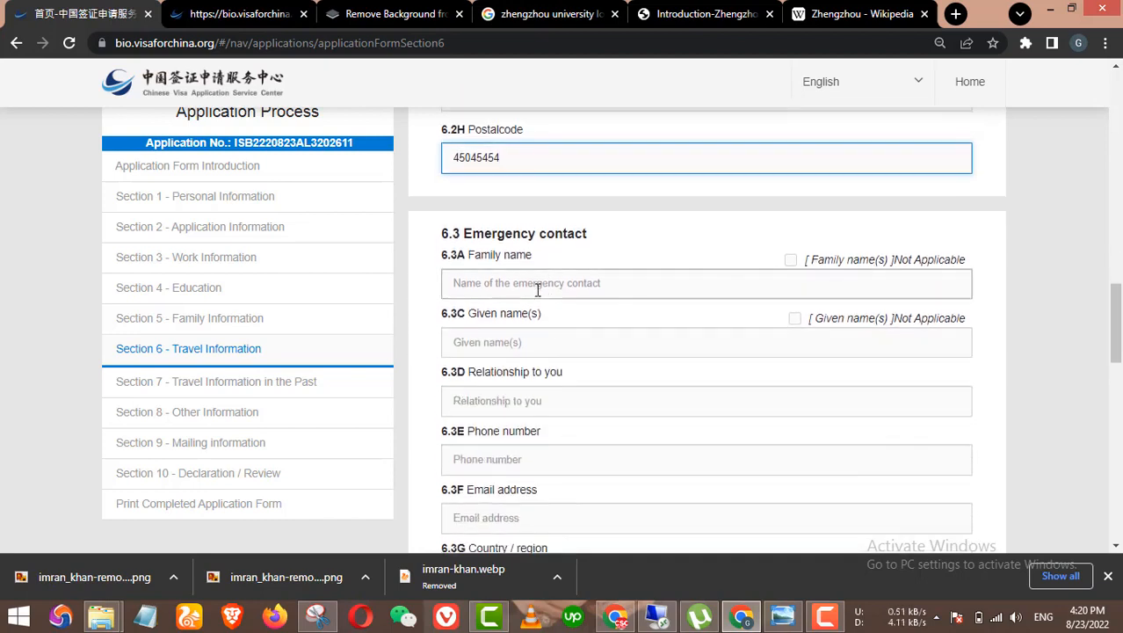
# Step: Enter the emergency contact's family name and given names
pyautogui.click(550, 281)
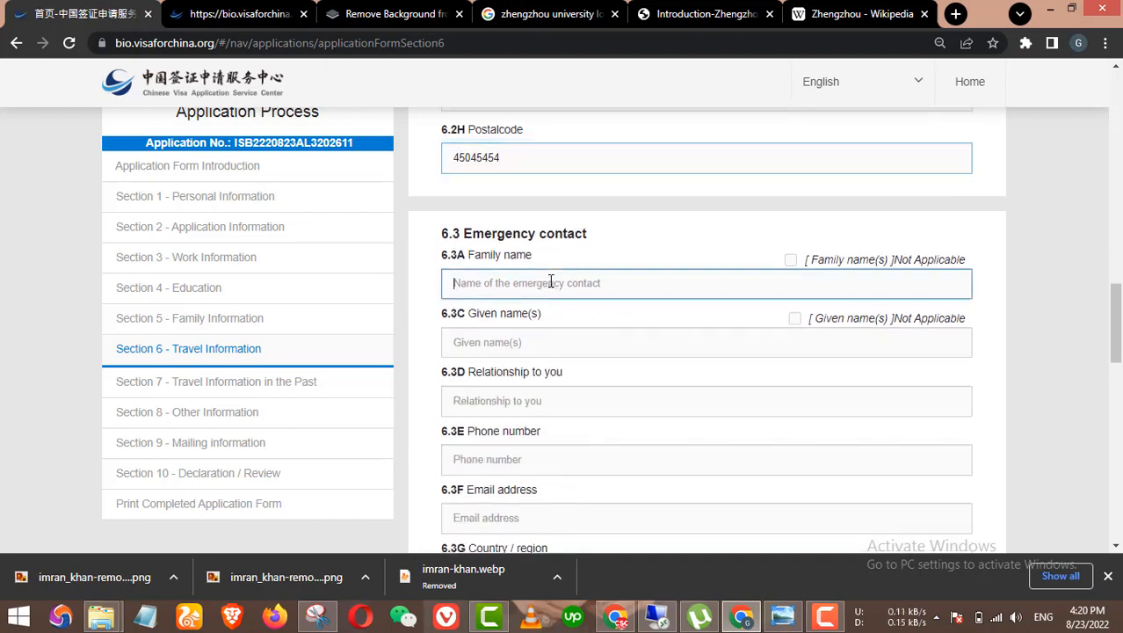
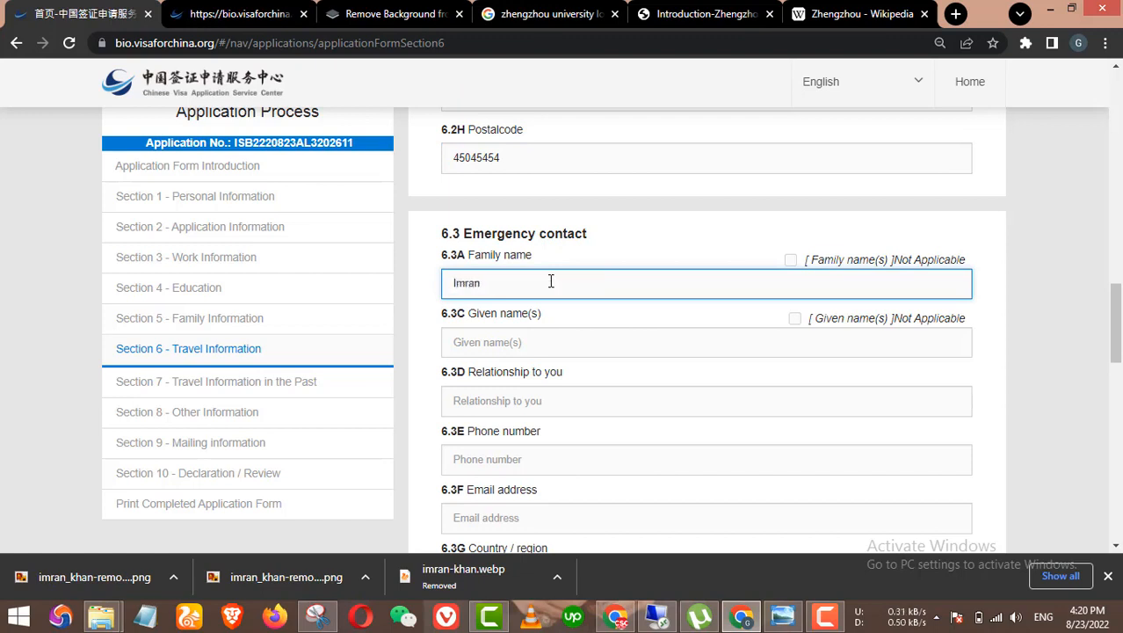
pyautogui.press('Tab')
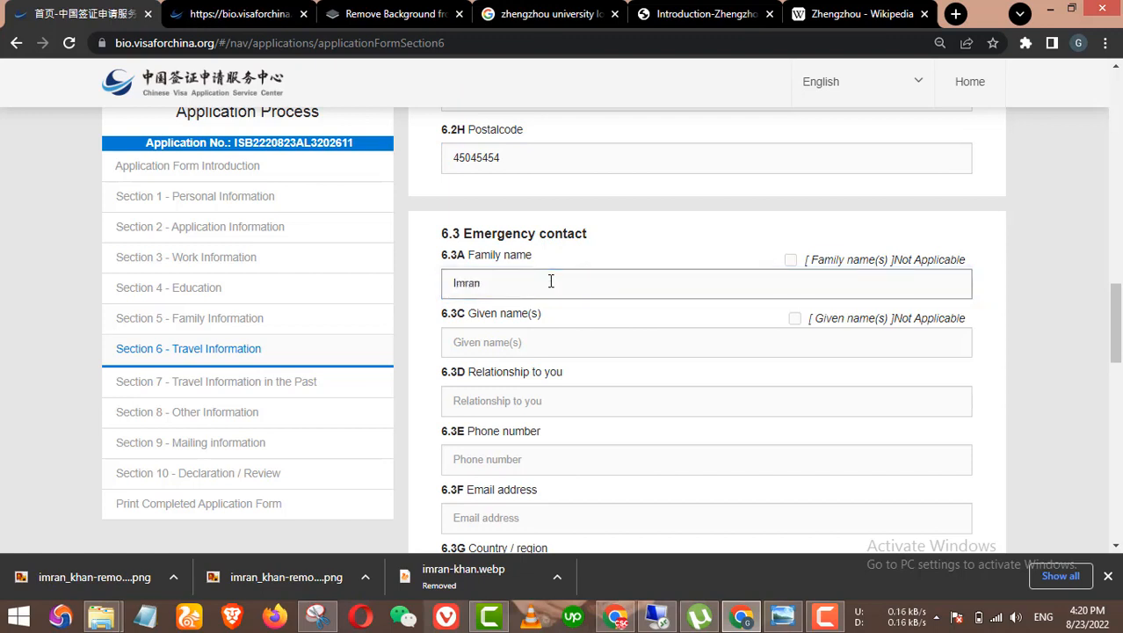
pyautogui.click(571, 351)
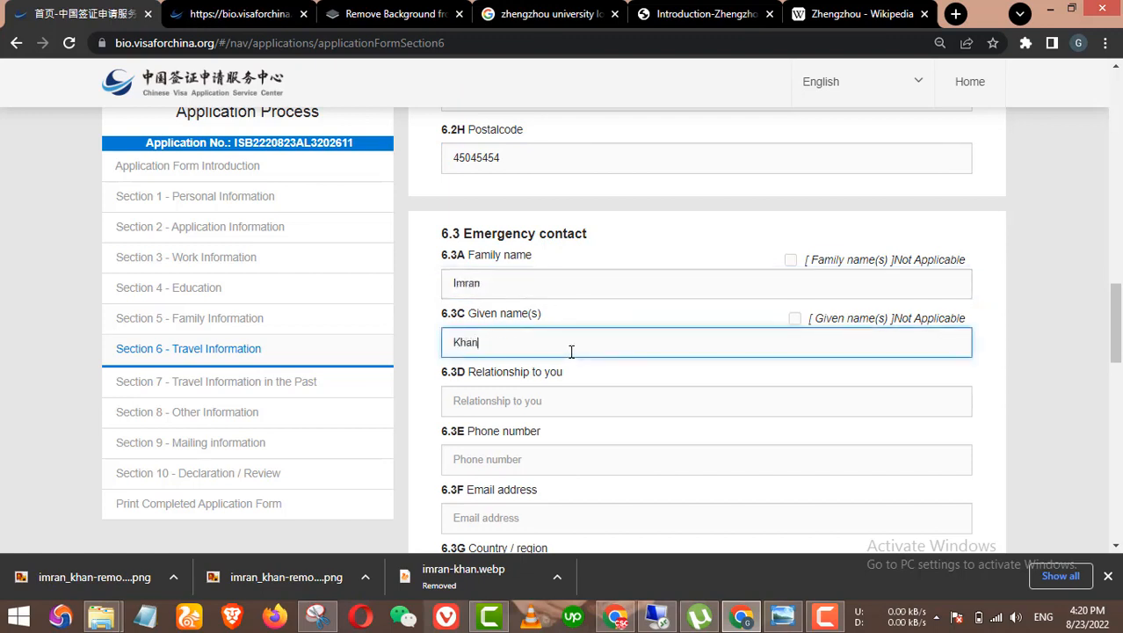
# Step: Set the contact's relationship to Brother and enter their phone number and e-mail
pyautogui.scroll(-1, 594, 394)
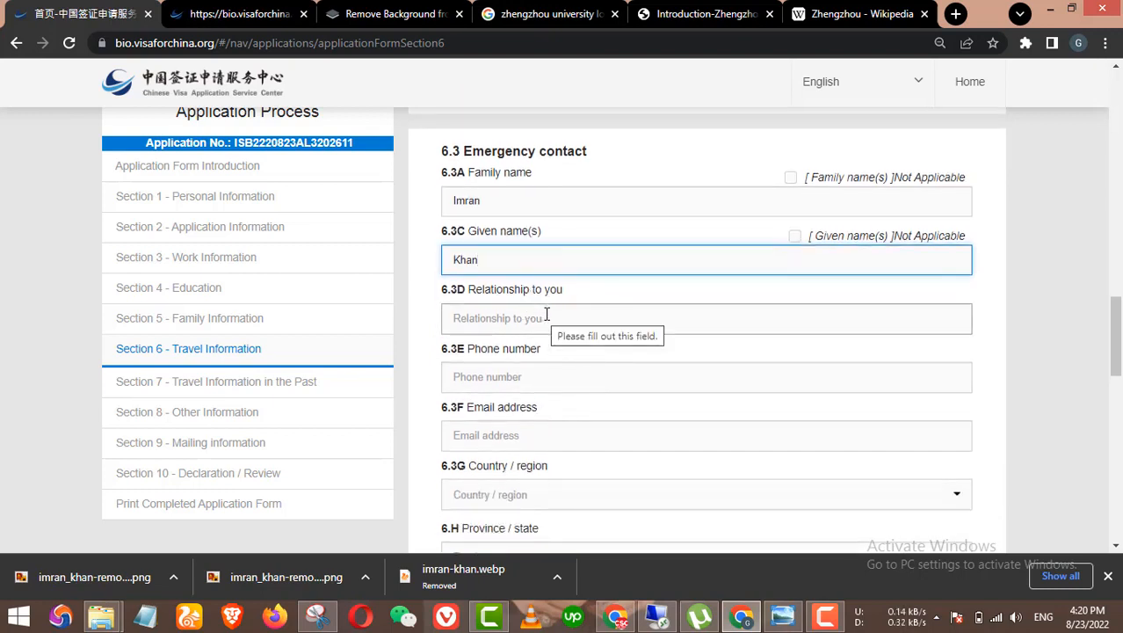
pyautogui.click(552, 311)
pyautogui.write('Brot')
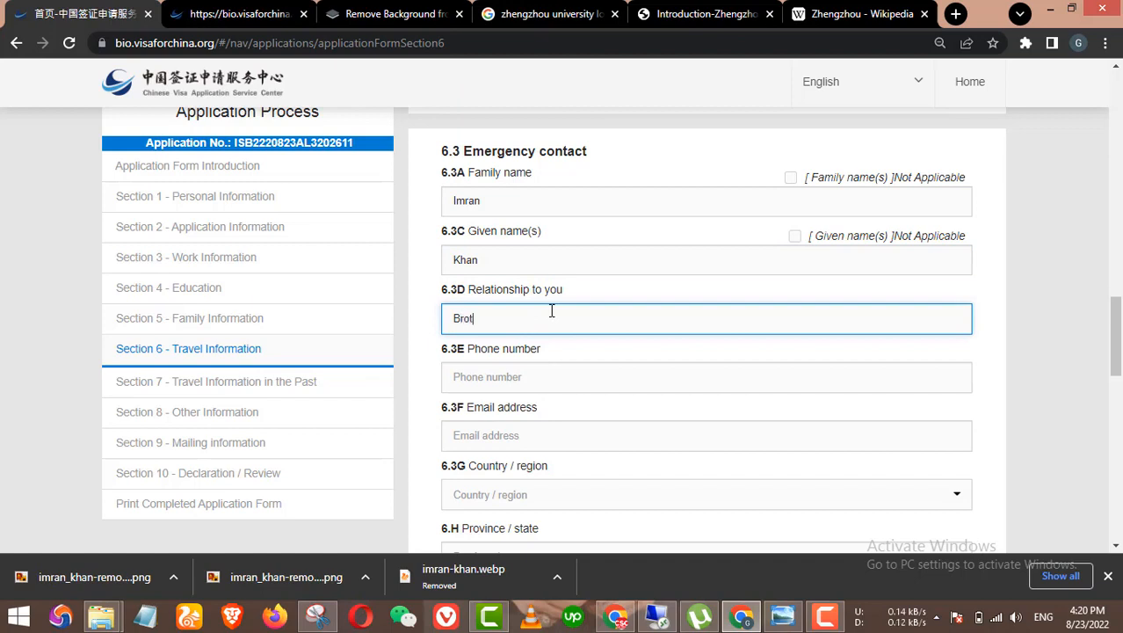
pyautogui.write('her')
pyautogui.scroll(-1, 534, 319)
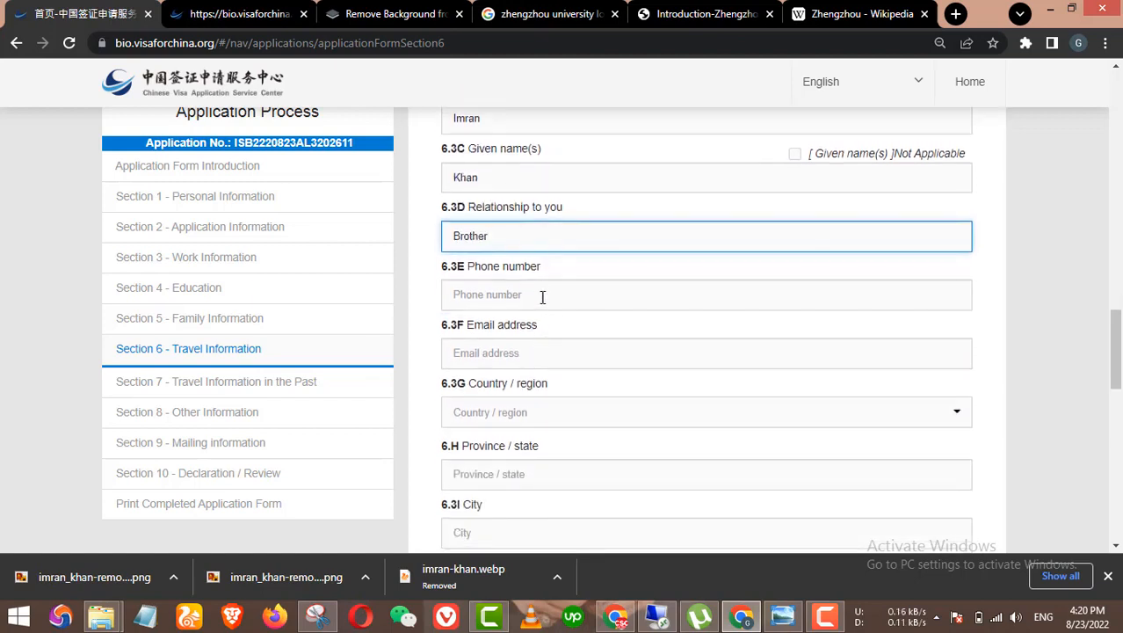
pyautogui.click(544, 298)
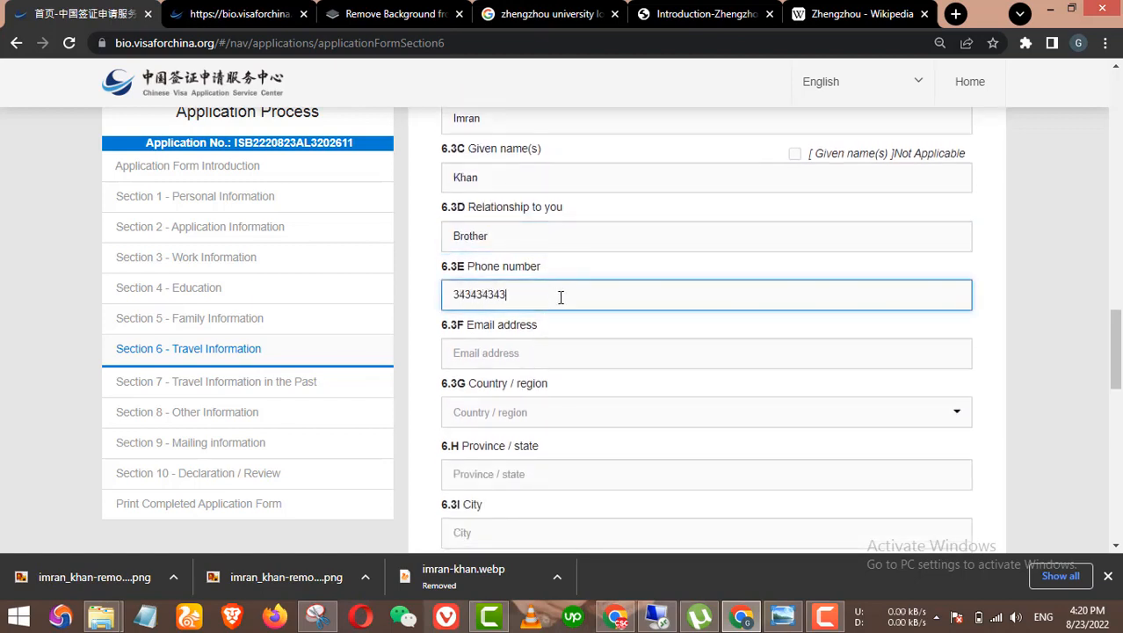
pyautogui.click(537, 350)
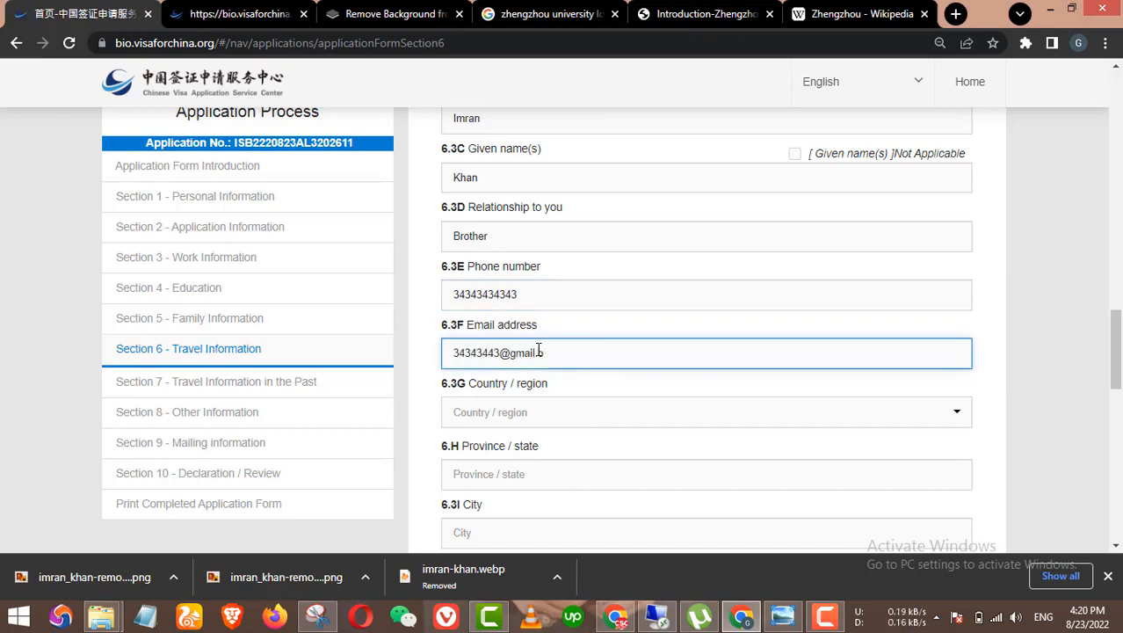
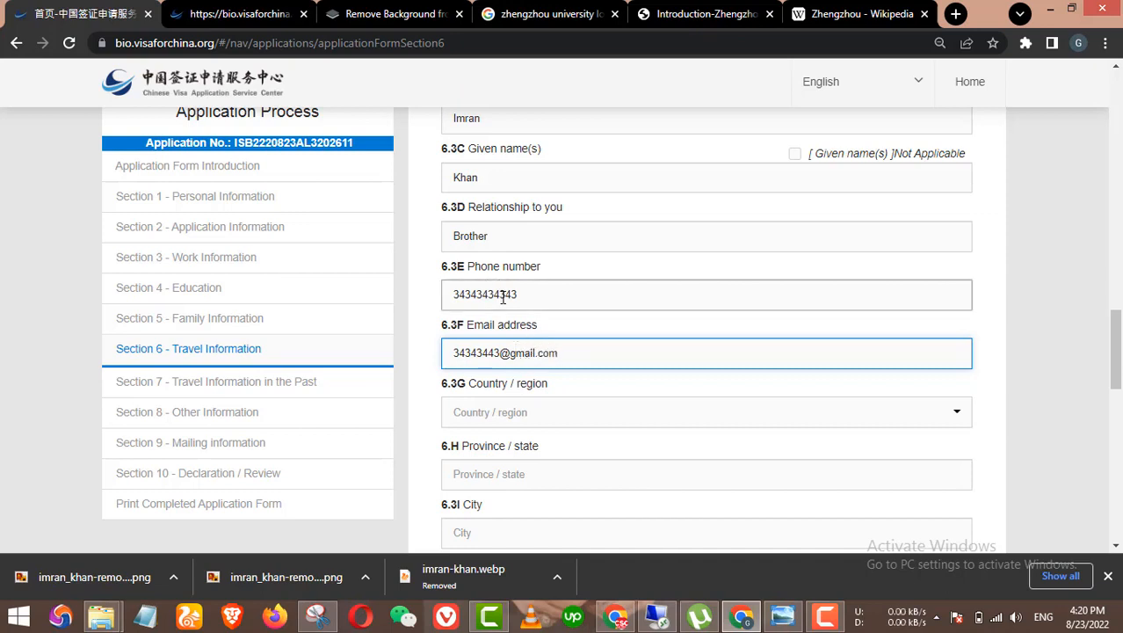
# Step: Choose Pakistan as the contact's country and fill in the province
pyautogui.scroll(-2, 514, 343)
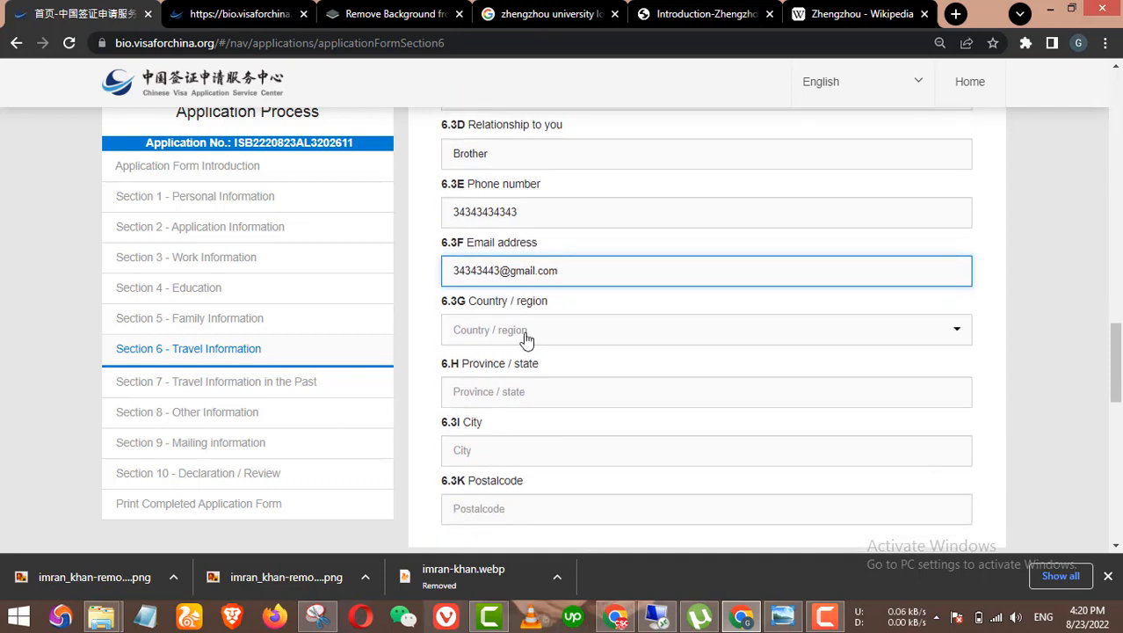
pyautogui.click(525, 337)
pyautogui.write('pakis')
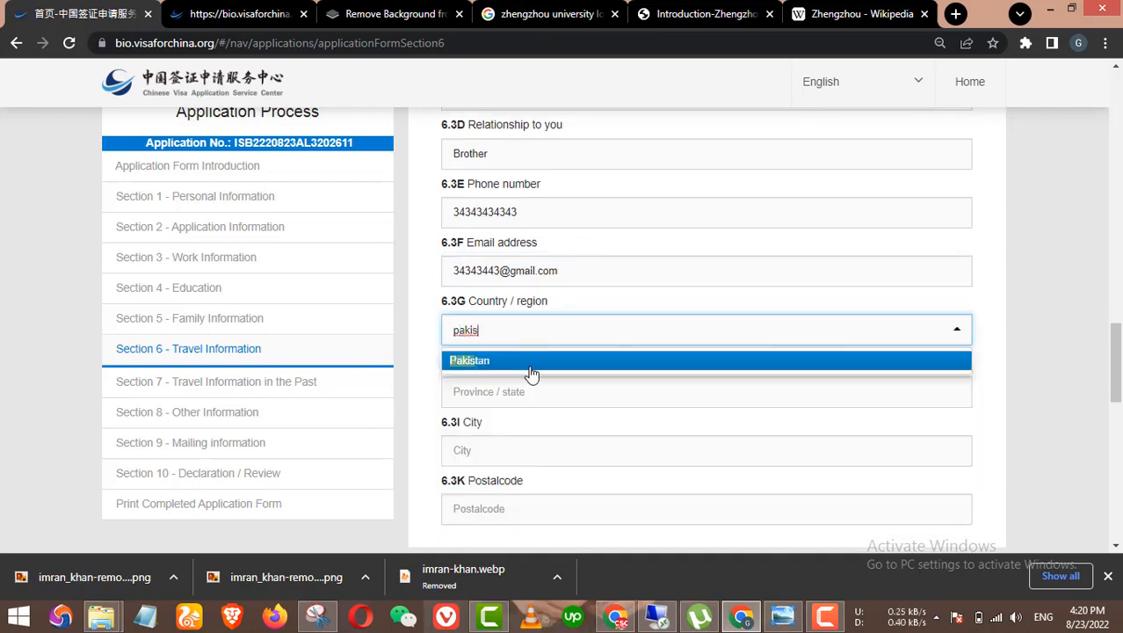
pyautogui.click(530, 366)
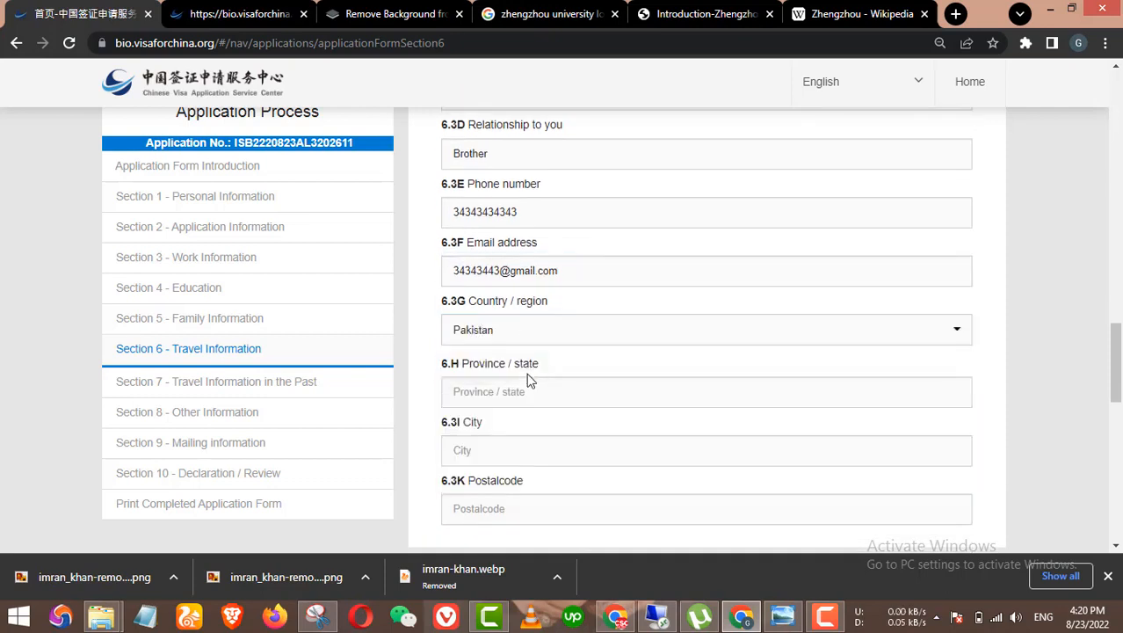
pyautogui.click(529, 386)
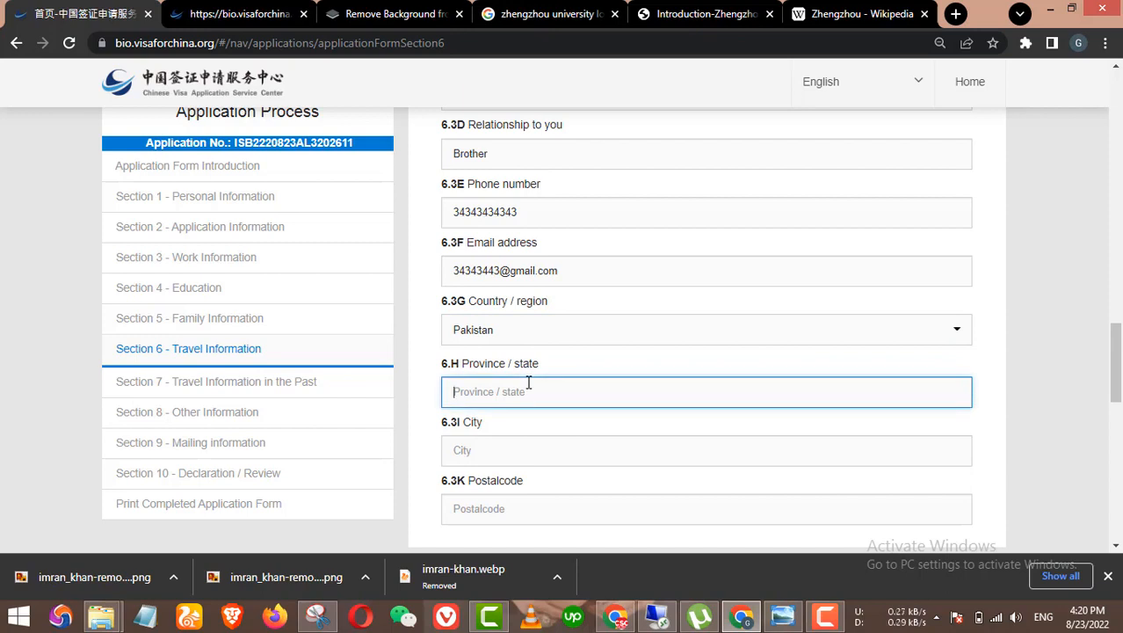
pyautogui.write('punjab')
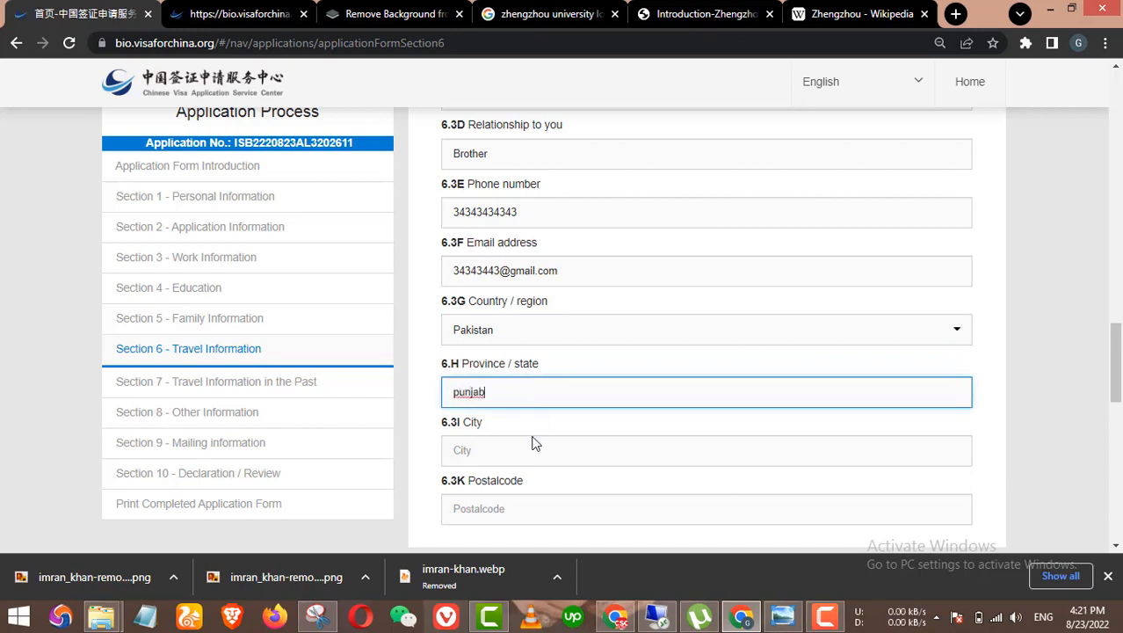
# Step: Correct the contact's city name and enter the postal code
pyautogui.click(532, 459)
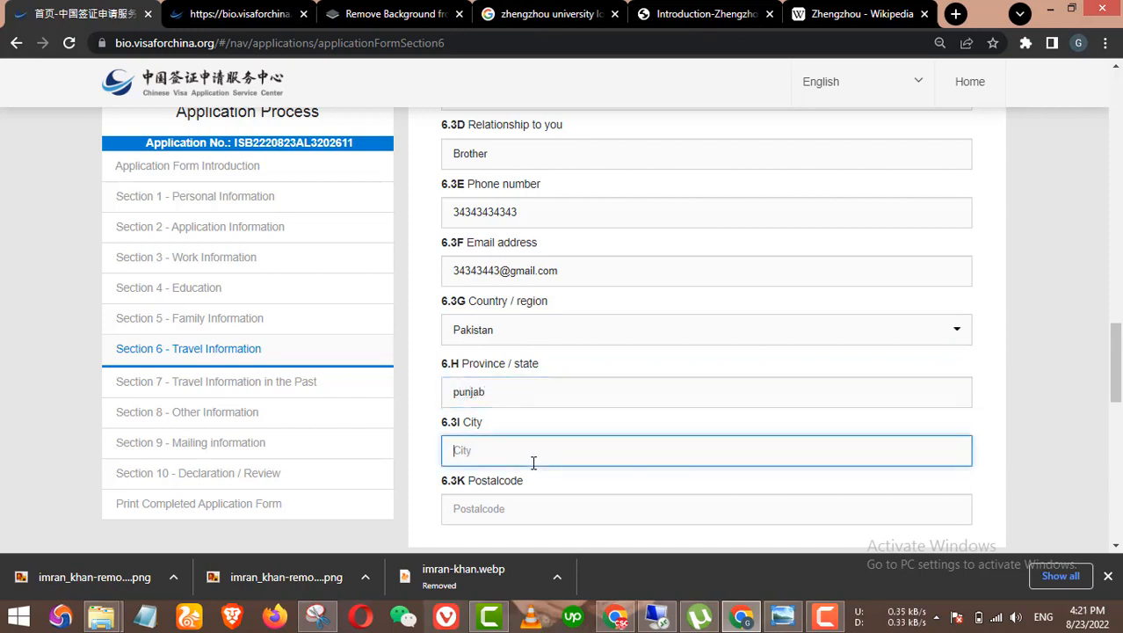
pyautogui.scroll(-1, 533, 463)
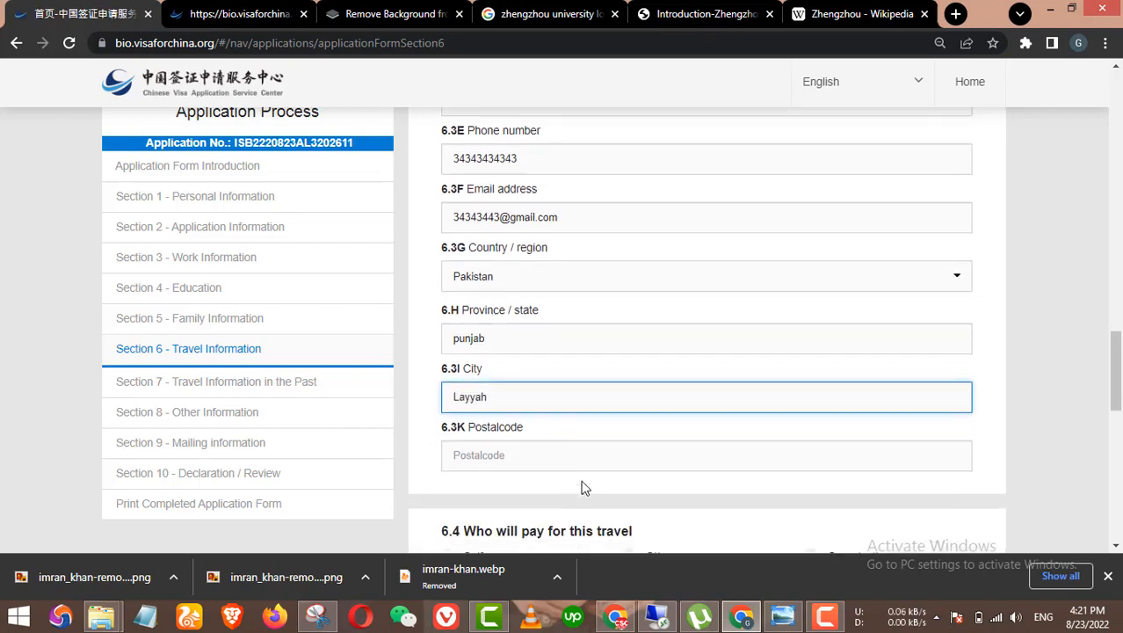
pyautogui.click(564, 426)
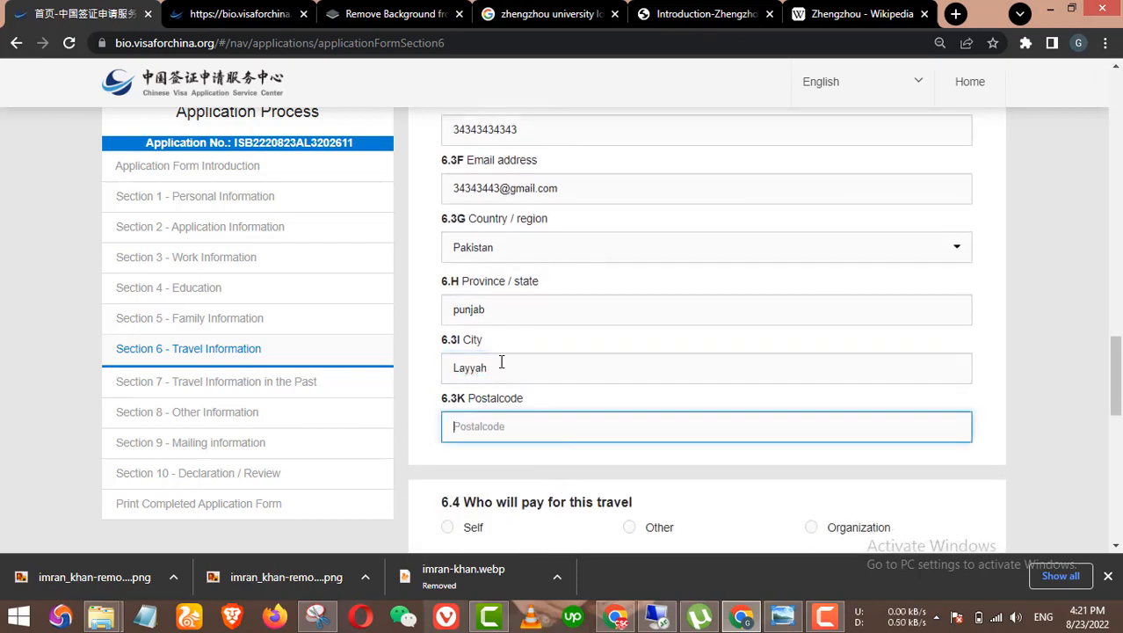
pyautogui.moveTo(493, 368); pyautogui.dragTo(420, 369)
pyautogui.press('BackSpace')
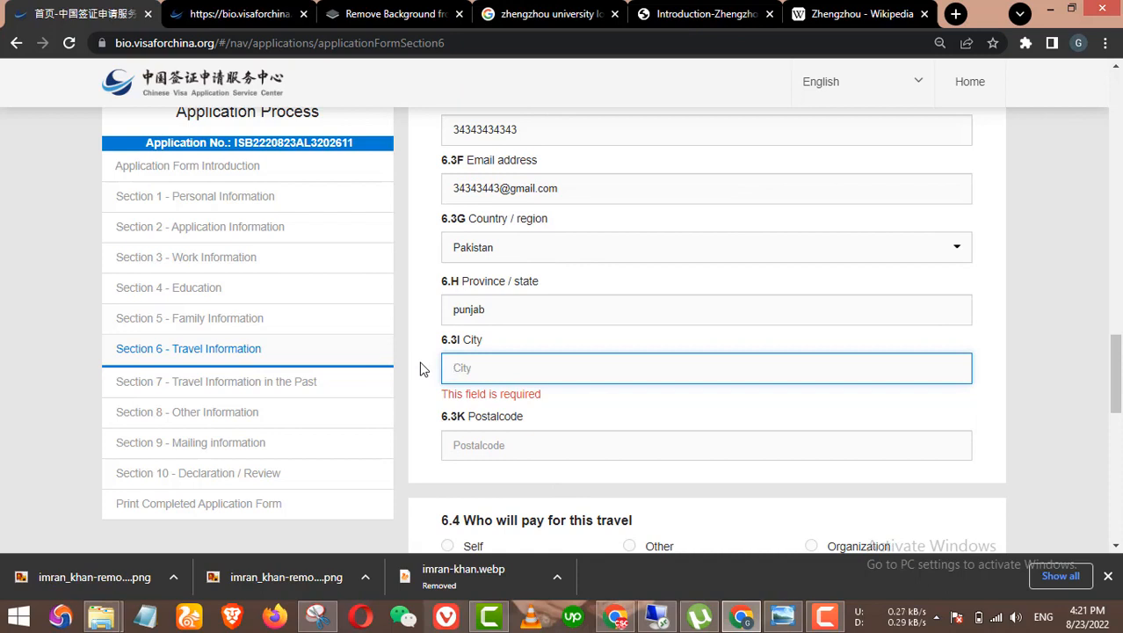
pyautogui.write('Tounsa Sharif')
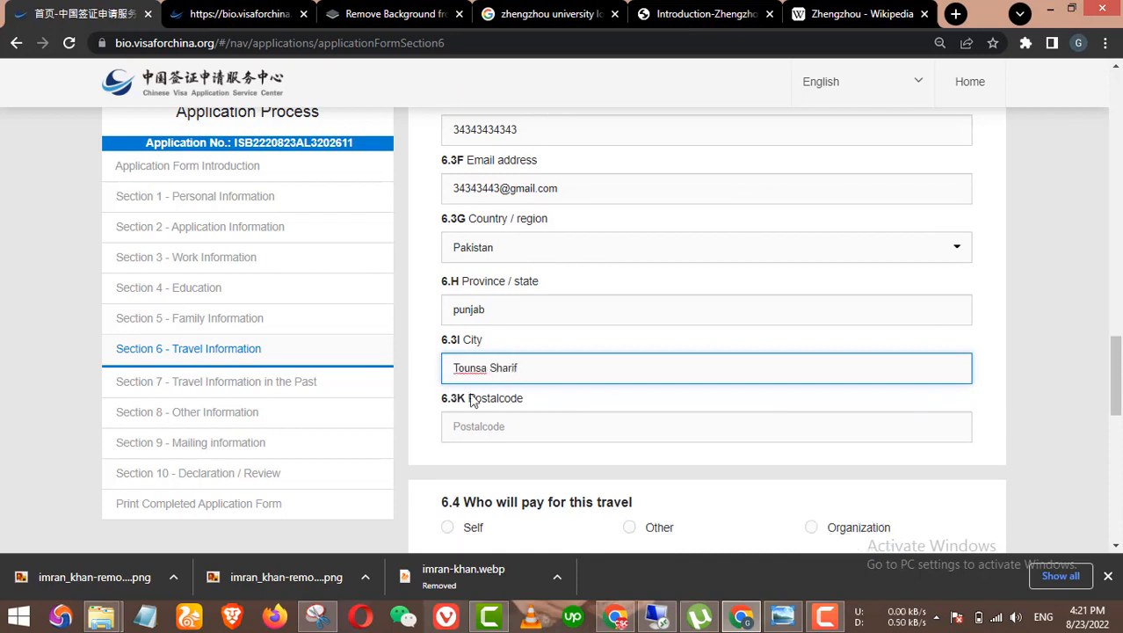
pyautogui.scroll(-1, 554, 416)
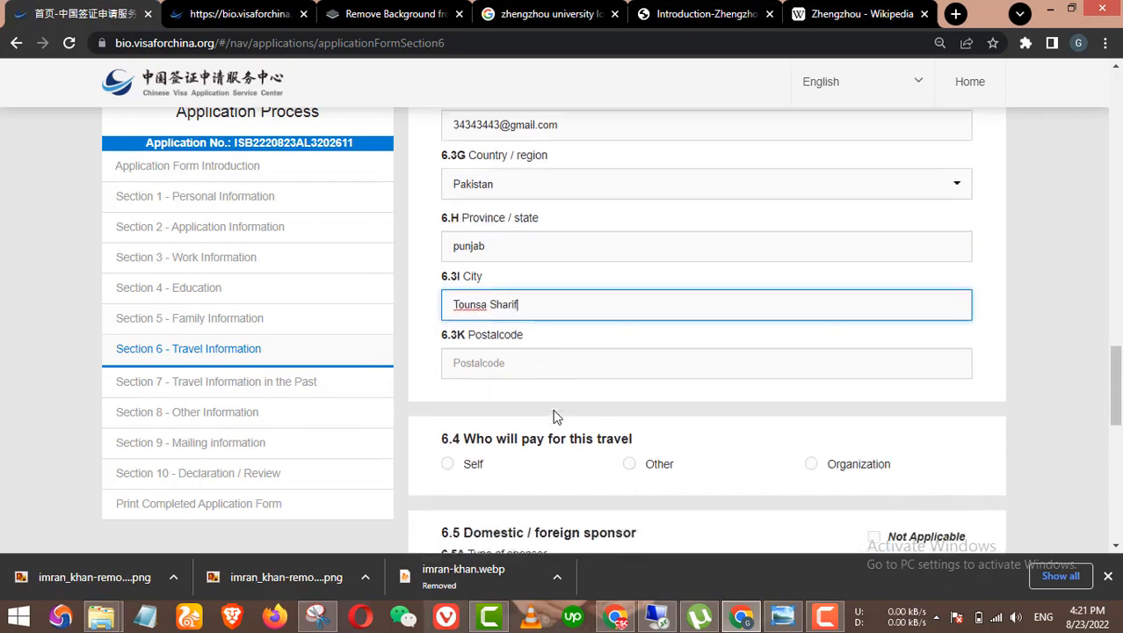
pyautogui.click(552, 338)
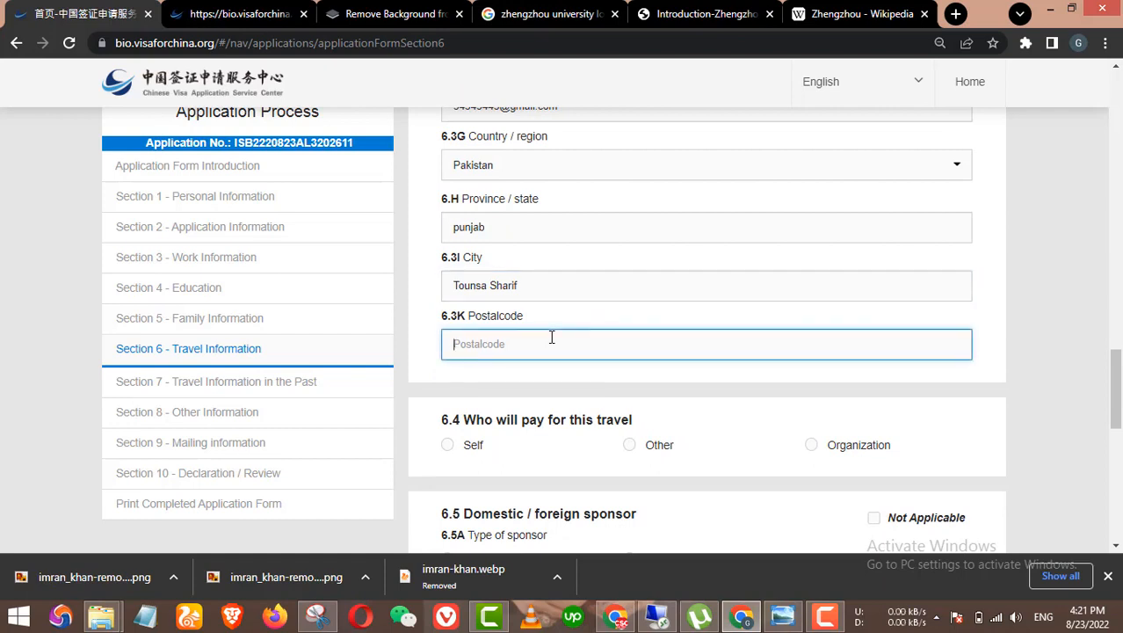
pyautogui.write('31200')
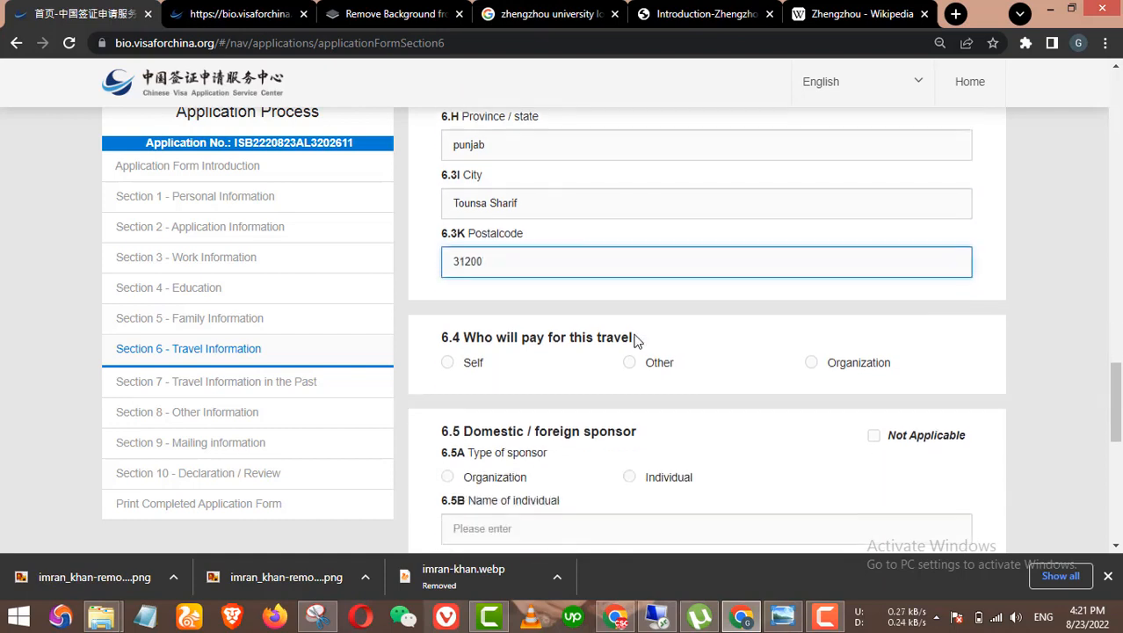
pyautogui.scroll(-1, 615, 339)
# Step: Answer 6.4 with Self as the travel payer, after briefly selecting Organization
pyautogui.click(492, 364)
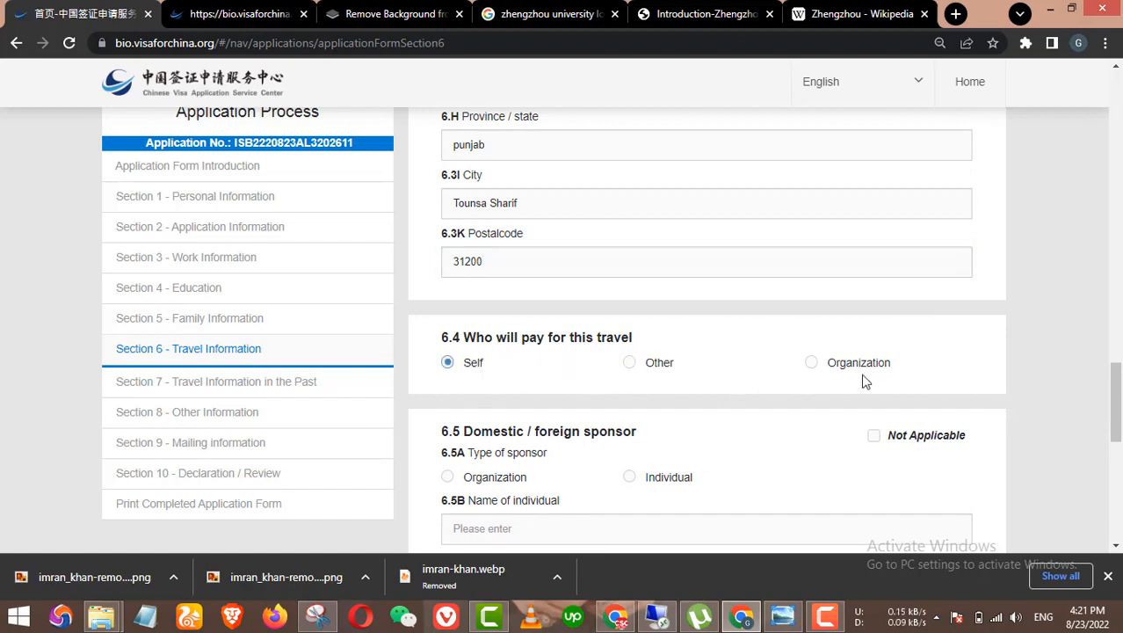
pyautogui.click(817, 366)
pyautogui.scroll(-2, 593, 338)
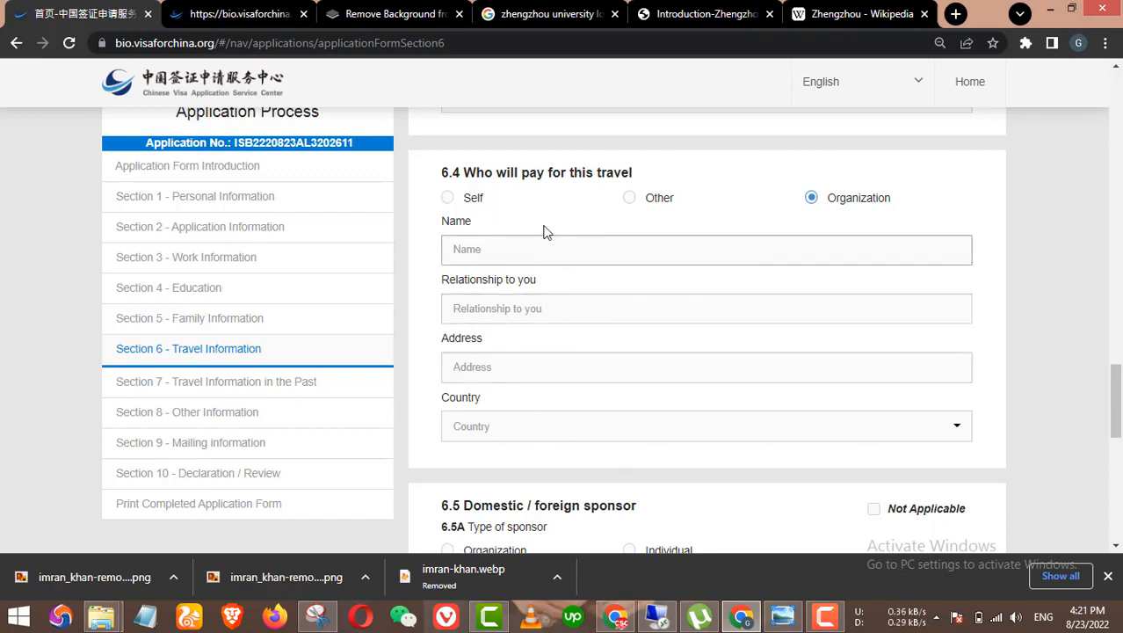
pyautogui.click(444, 199)
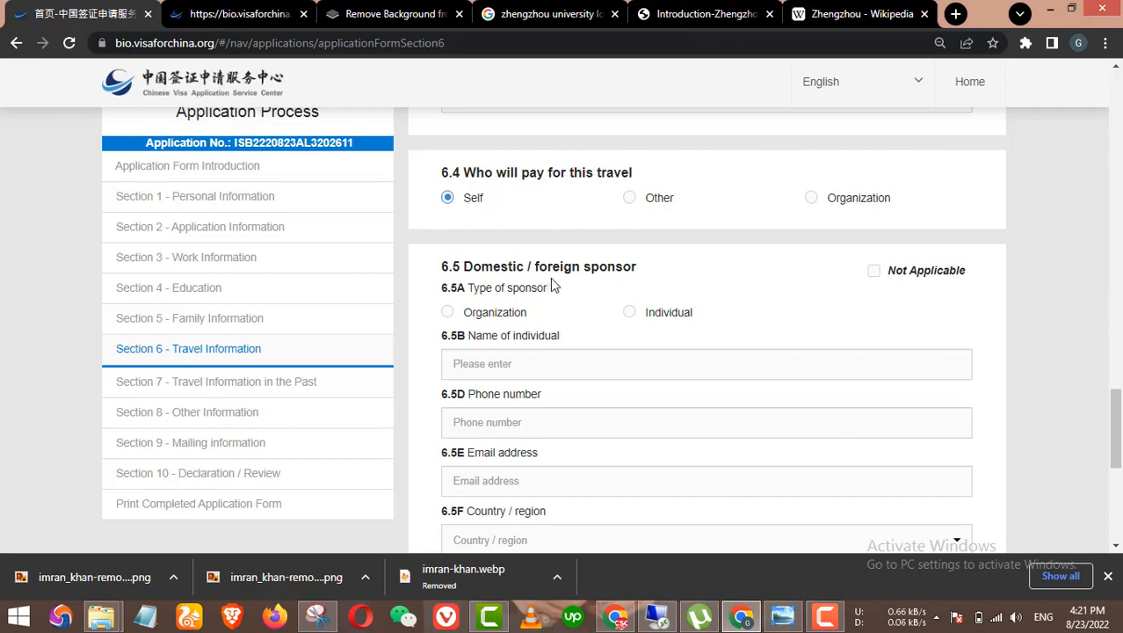
# Step: Set the sponsor type to organization after briefly trying individual
pyautogui.click(517, 315)
pyautogui.scroll(-2, 661, 349)
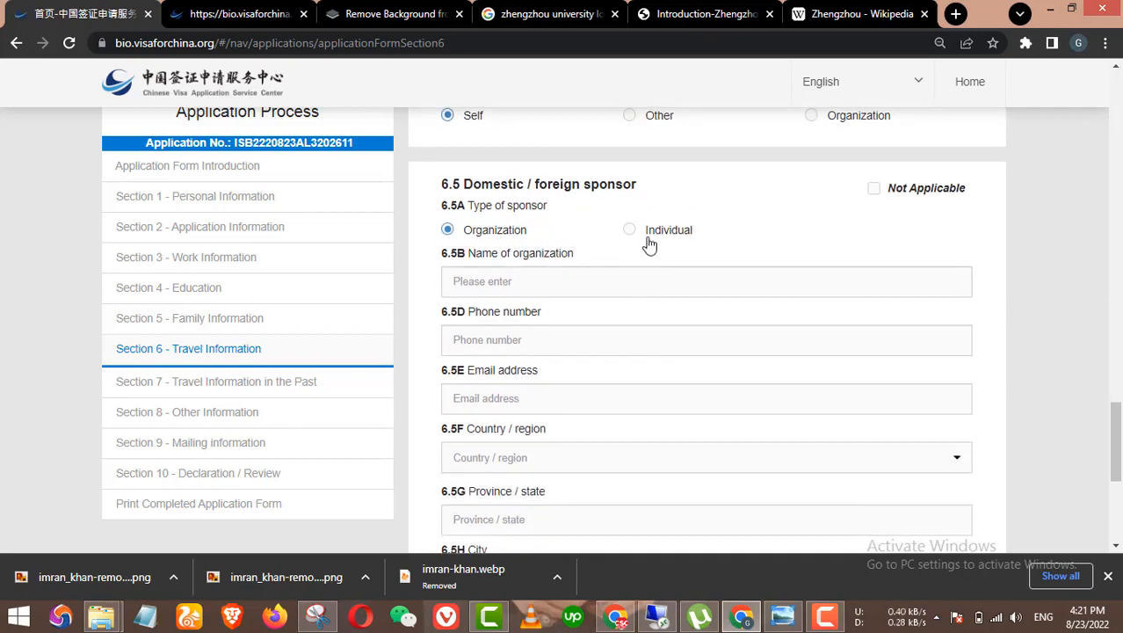
pyautogui.click(629, 232)
pyautogui.click(499, 232)
pyautogui.scroll(-1, 650, 283)
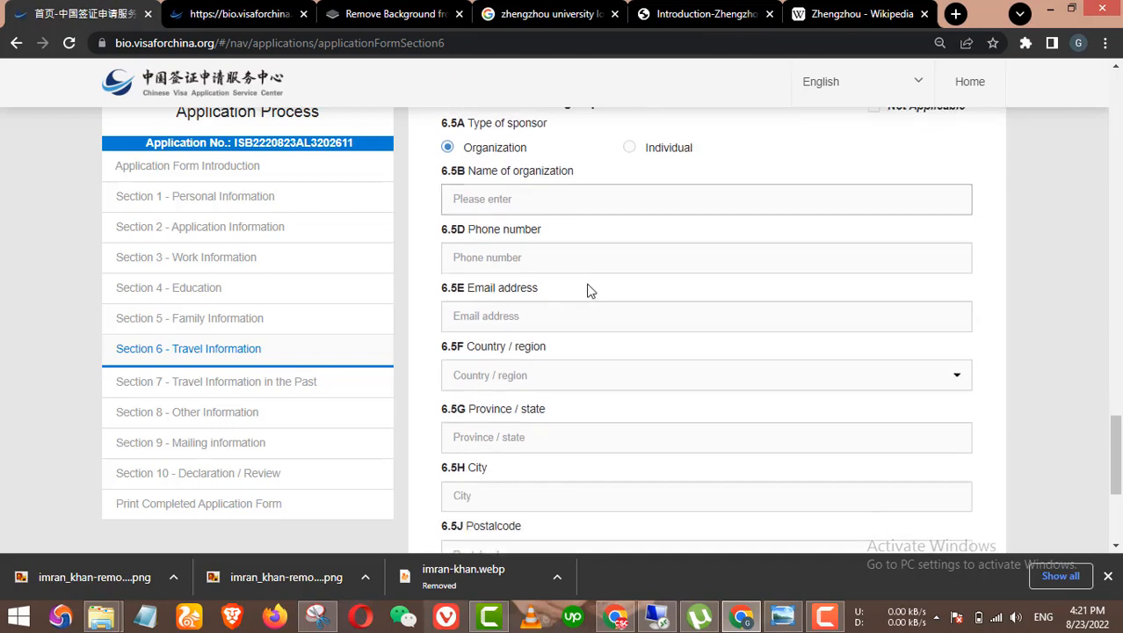
pyautogui.scroll(-2, 618, 347)
pyautogui.scroll(4, 618, 347)
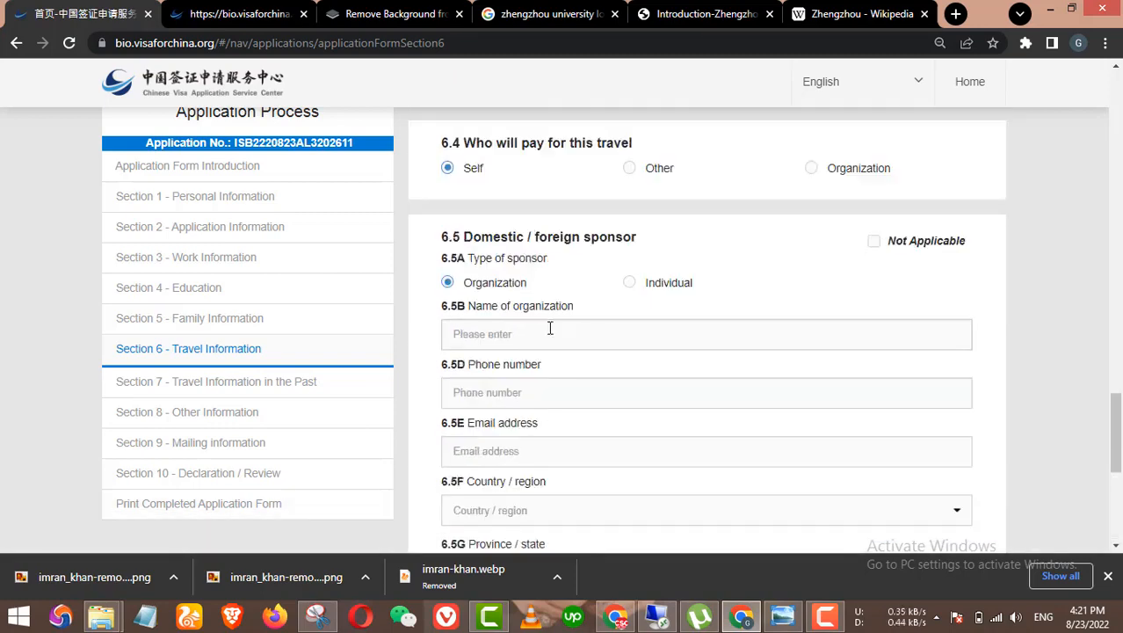
# Step: Enter the sponsoring organization's name 'zz', its phone number and e-mail
pyautogui.click(548, 329)
pyautogui.write('zzu')
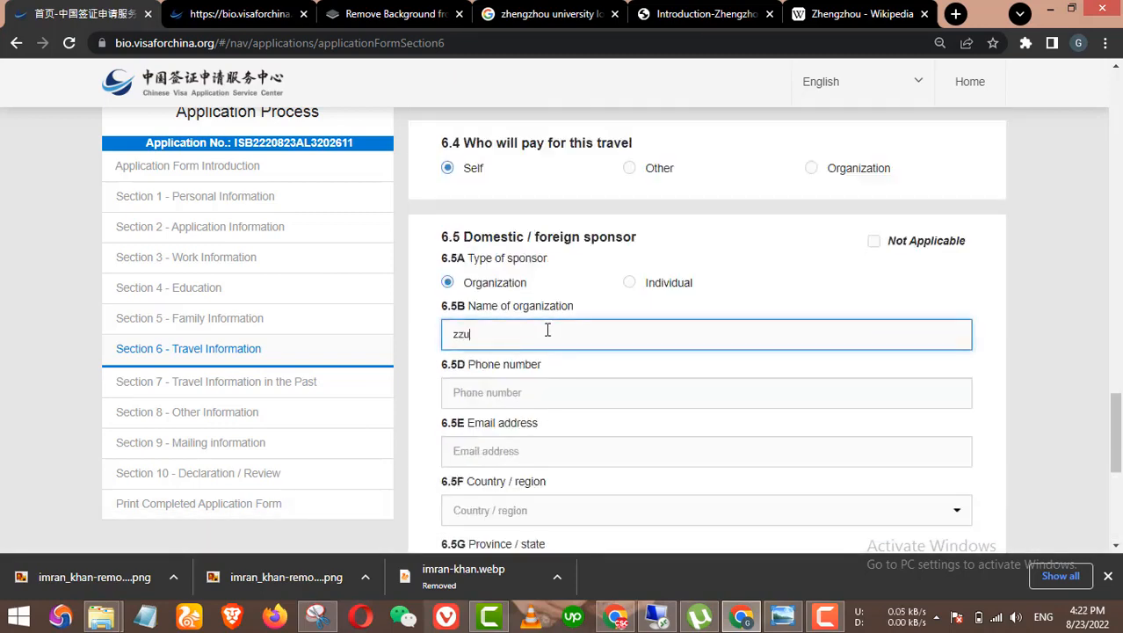
pyautogui.click(598, 394)
pyautogui.write('3434343')
pyautogui.scroll(-2, 615, 409)
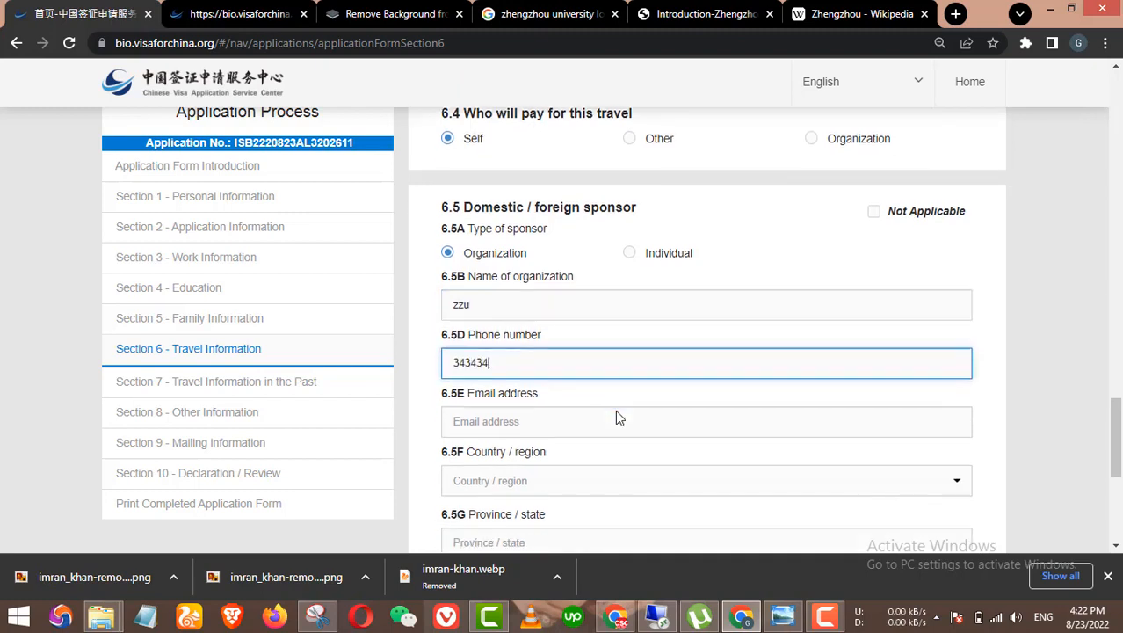
pyautogui.click(545, 289)
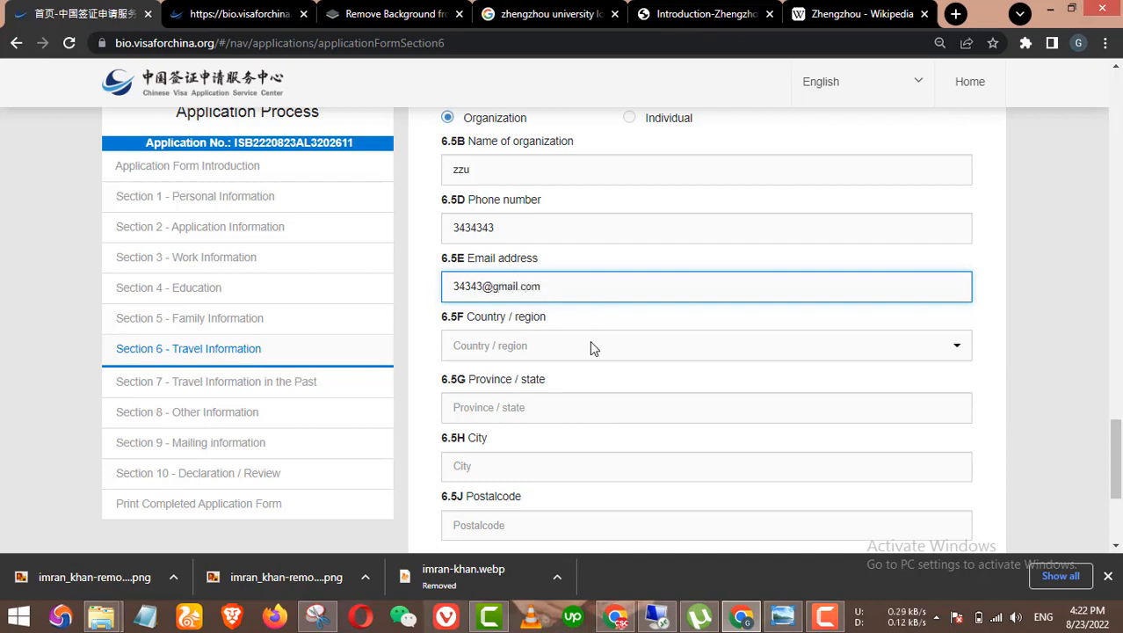
# Step: Set the organization's country to Mainland of China and province to HeNan
pyautogui.click(587, 346)
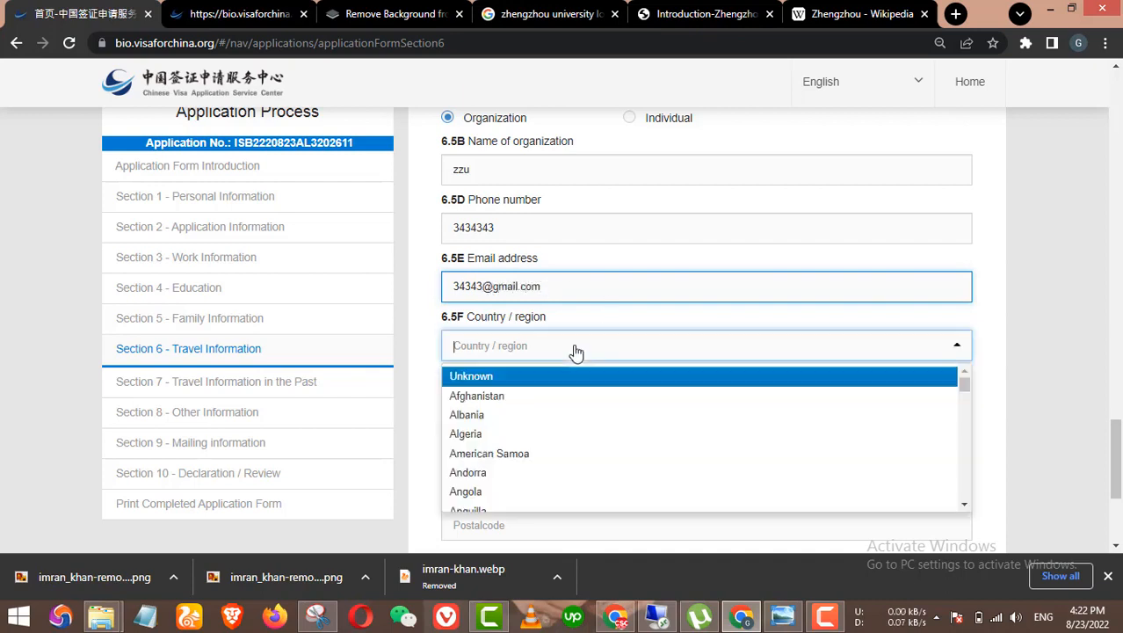
pyautogui.write('pak')
pyautogui.press('BackSpace')
pyautogui.press('BackSpace')
pyautogui.press('BackSpace')
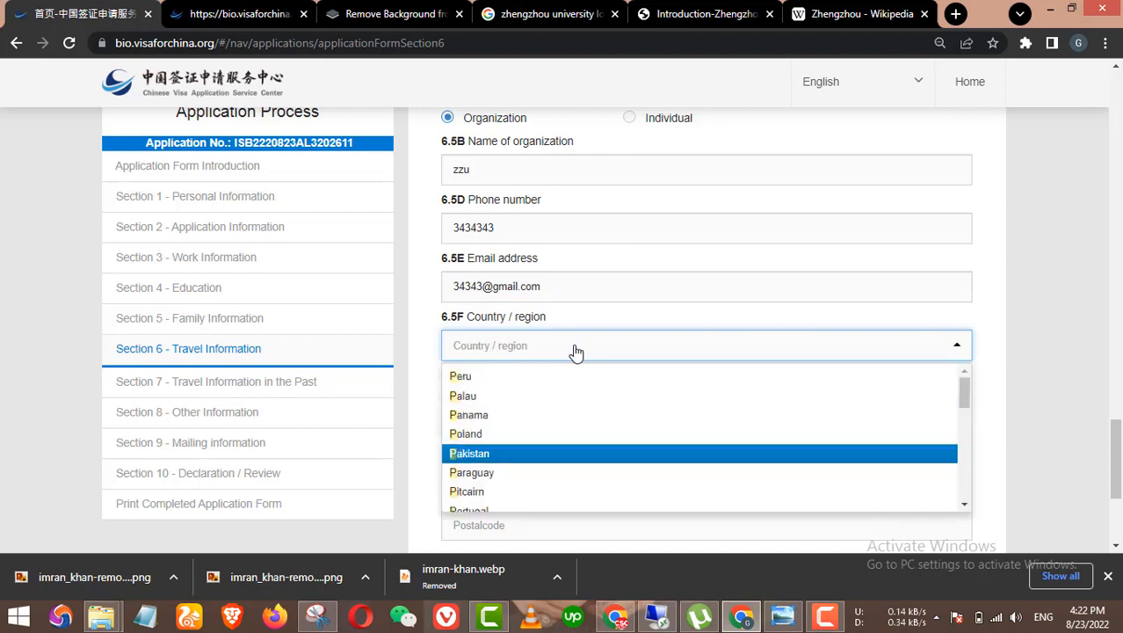
pyautogui.write('main')
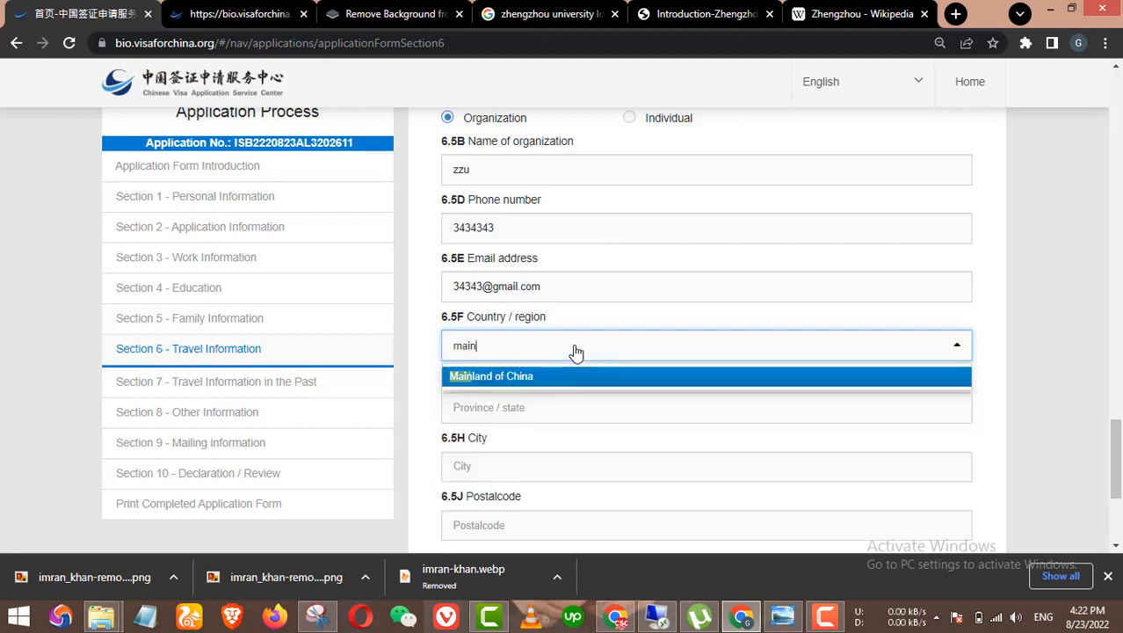
pyautogui.click(547, 376)
pyautogui.click(527, 413)
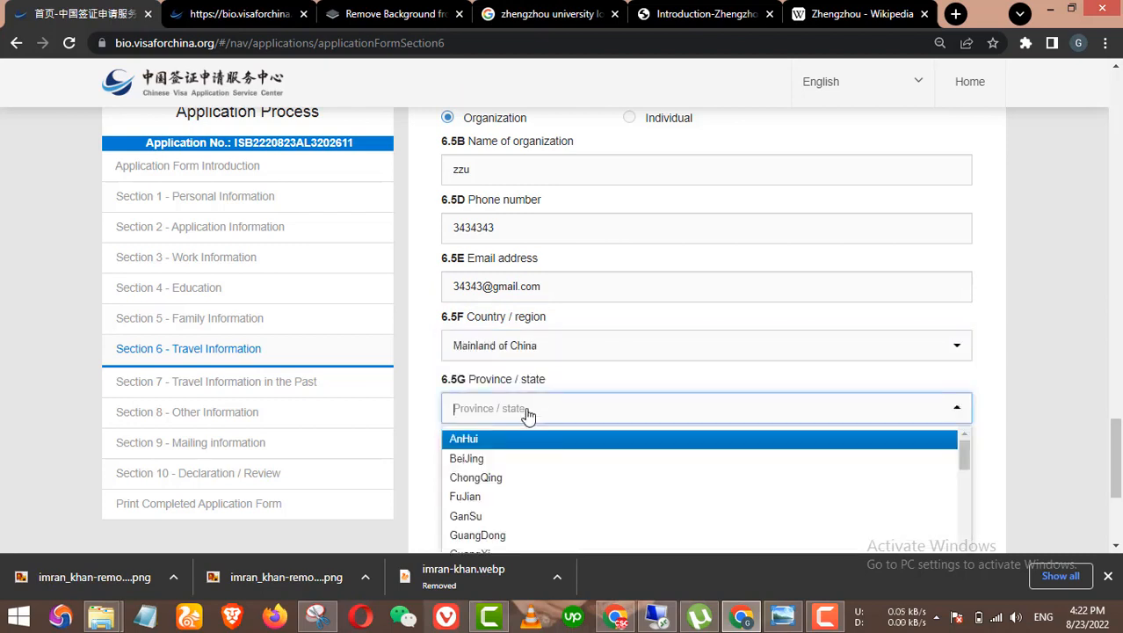
pyautogui.scroll(-2, 523, 406)
pyautogui.write('hen')
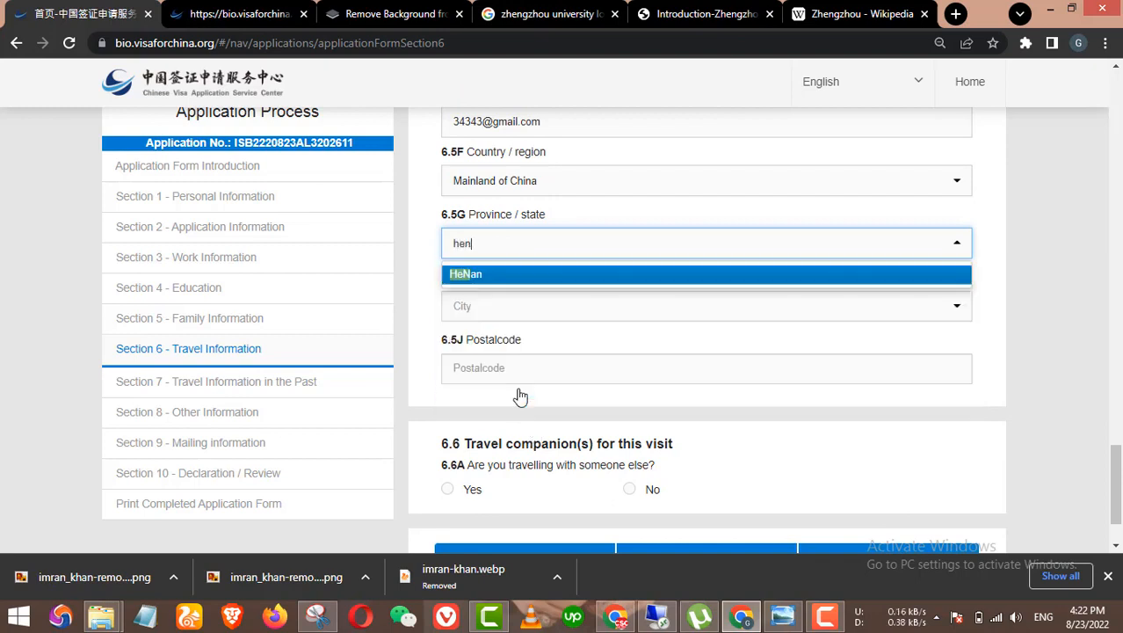
pyautogui.write('a')
pyautogui.click(479, 275)
# Step: Pick Zhengzhou as city and Zhongyuan Qu as county, then start the postal code
pyautogui.click(495, 308)
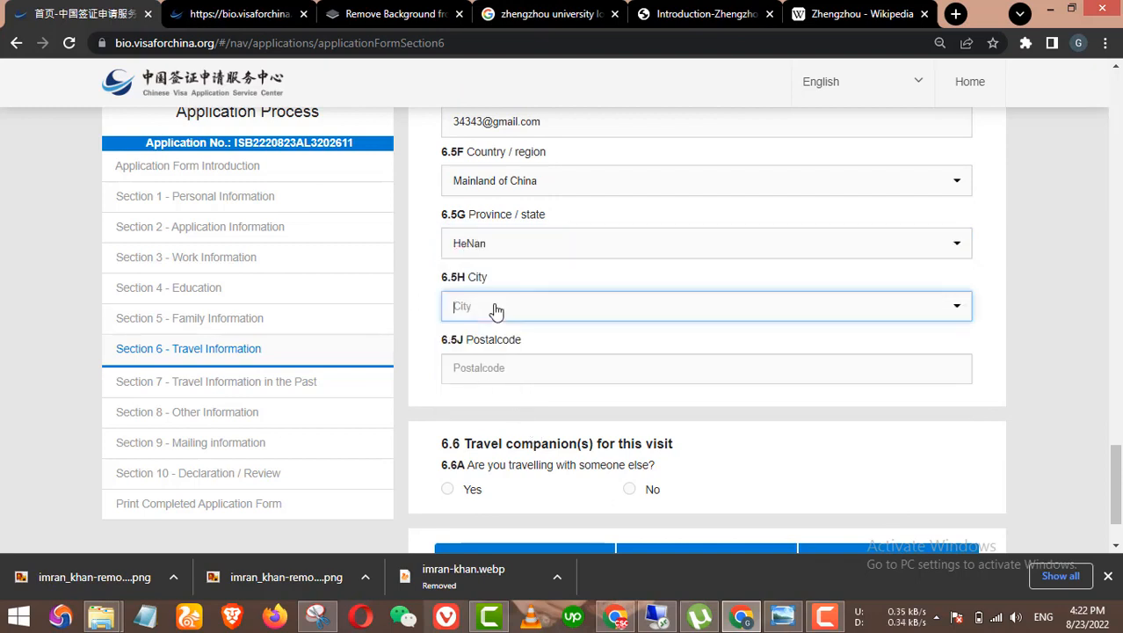
pyautogui.write('zhen')
pyautogui.click(515, 339)
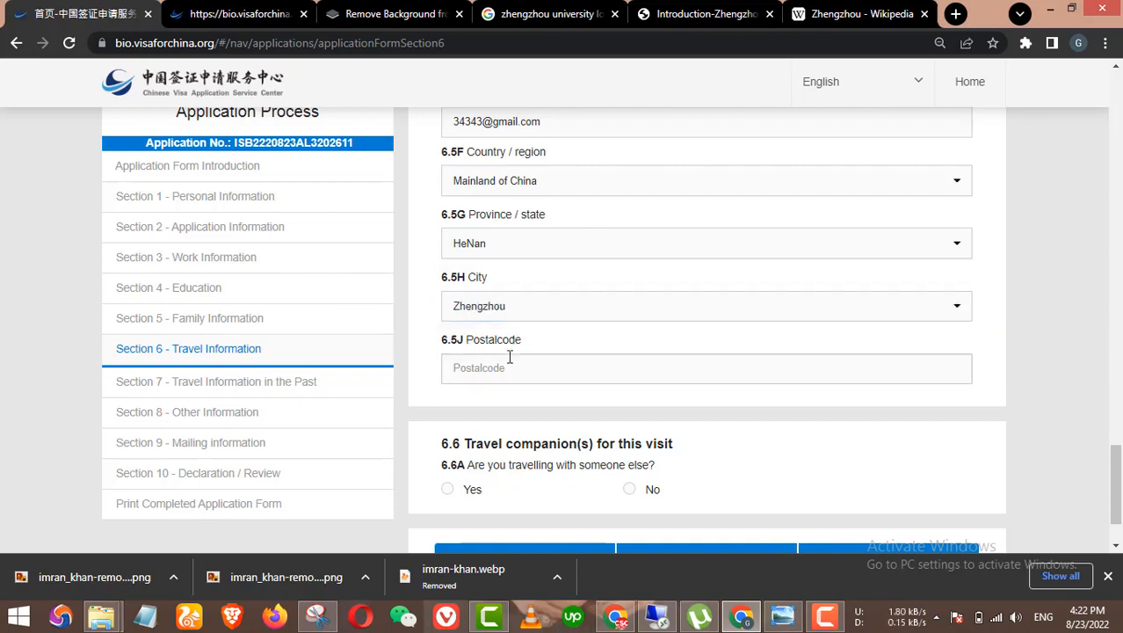
pyautogui.click(510, 364)
pyautogui.click(510, 374)
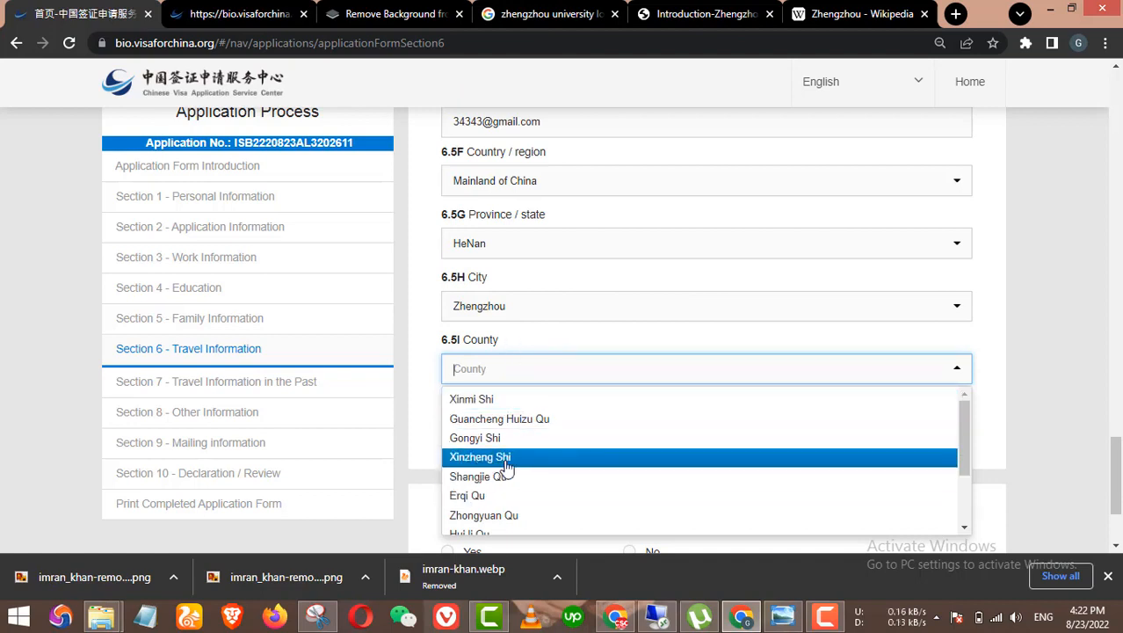
pyautogui.scroll(-2, 519, 461)
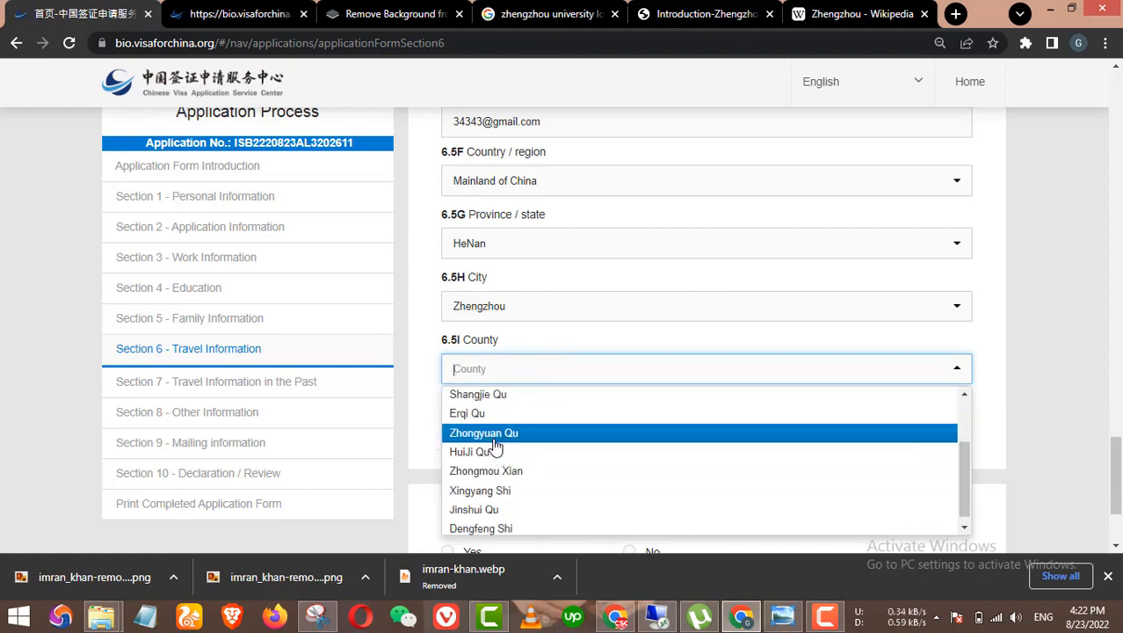
pyautogui.click(528, 430)
pyautogui.scroll(-1, 558, 430)
pyautogui.click(530, 352)
pyautogui.write('3')
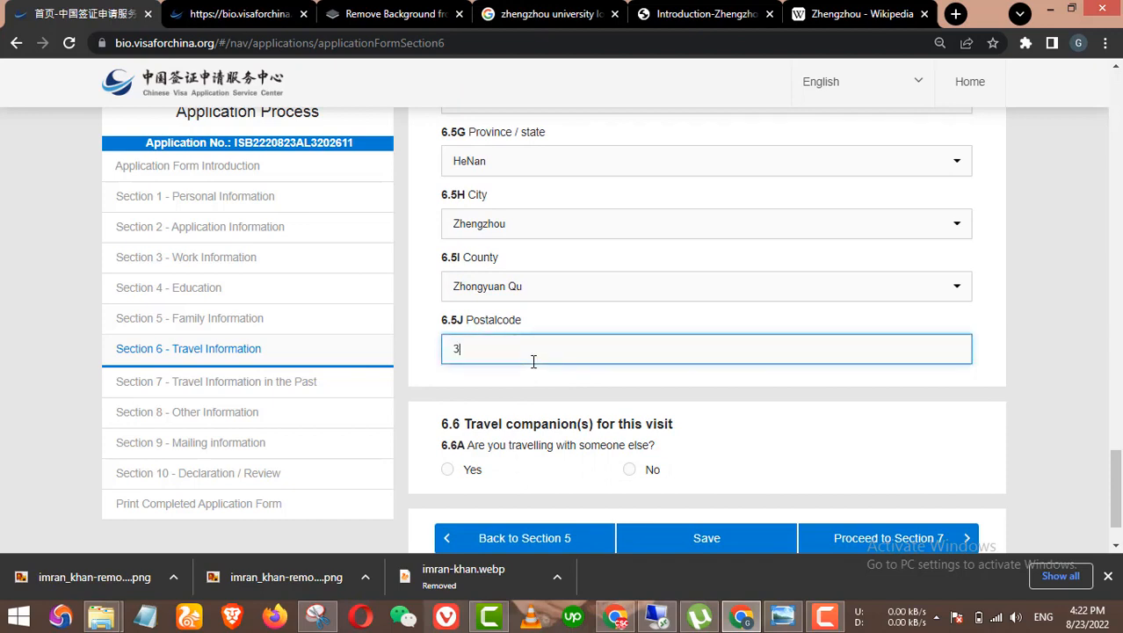
pyautogui.write('93')
pyautogui.press('BackSpace')
pyautogui.press('BackSpace')
# Step: Finish the postal code as 519393 and answer No to travelling with others (6.6A)
pyautogui.write('519393')
pyautogui.scroll(-1, 602, 391)
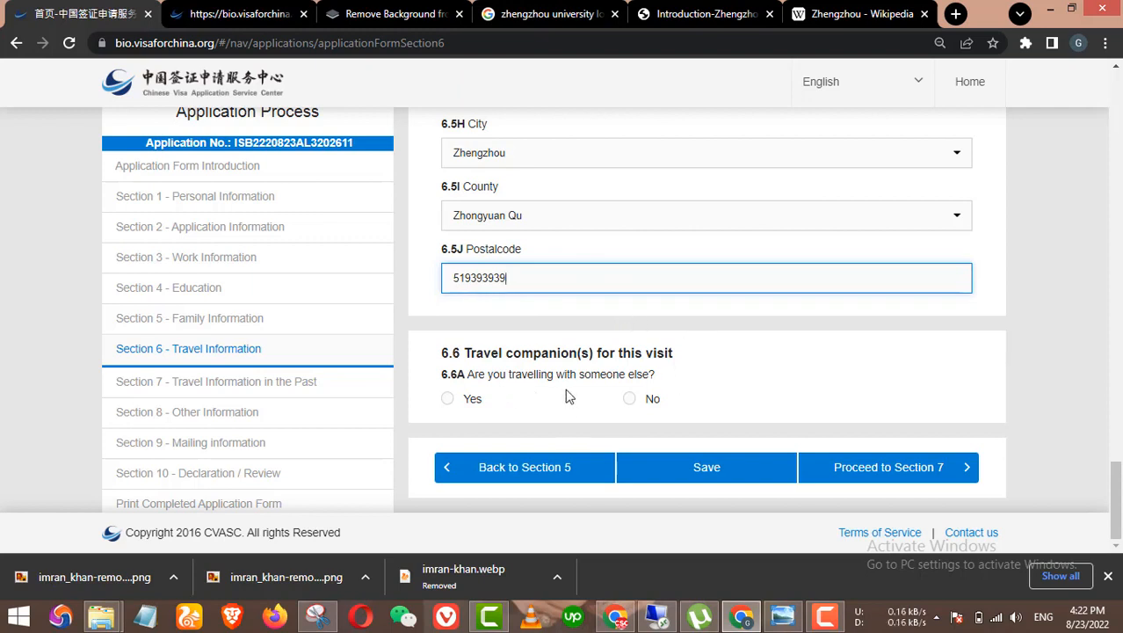
pyautogui.click(633, 400)
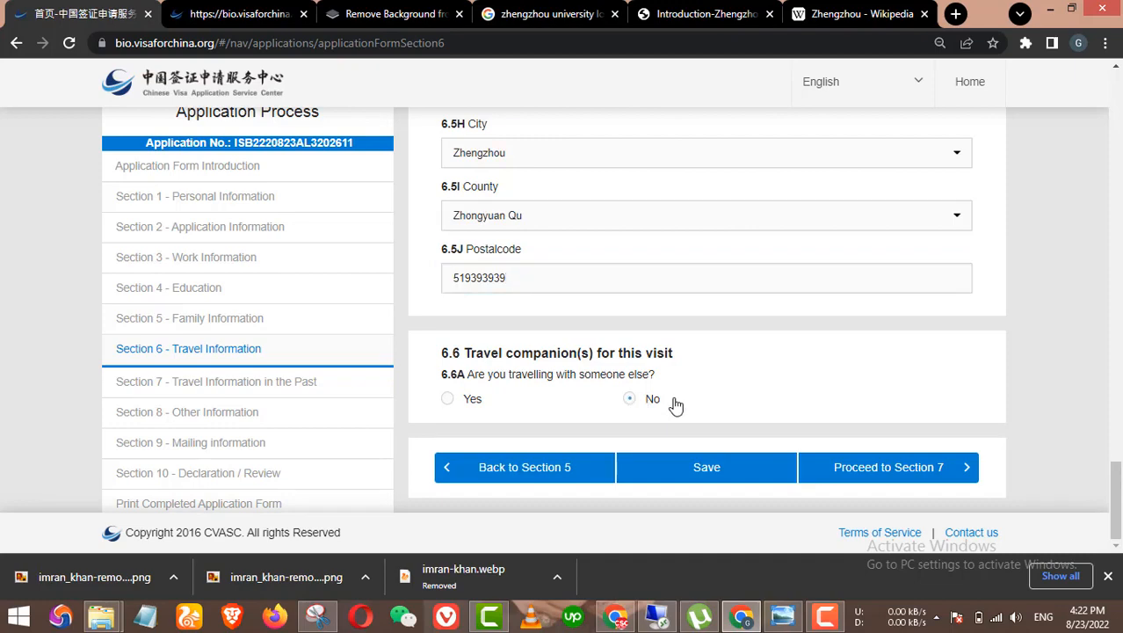
# Step: Proceed to Section 7, retrying the button several times until the page changes
pyautogui.click(910, 467)
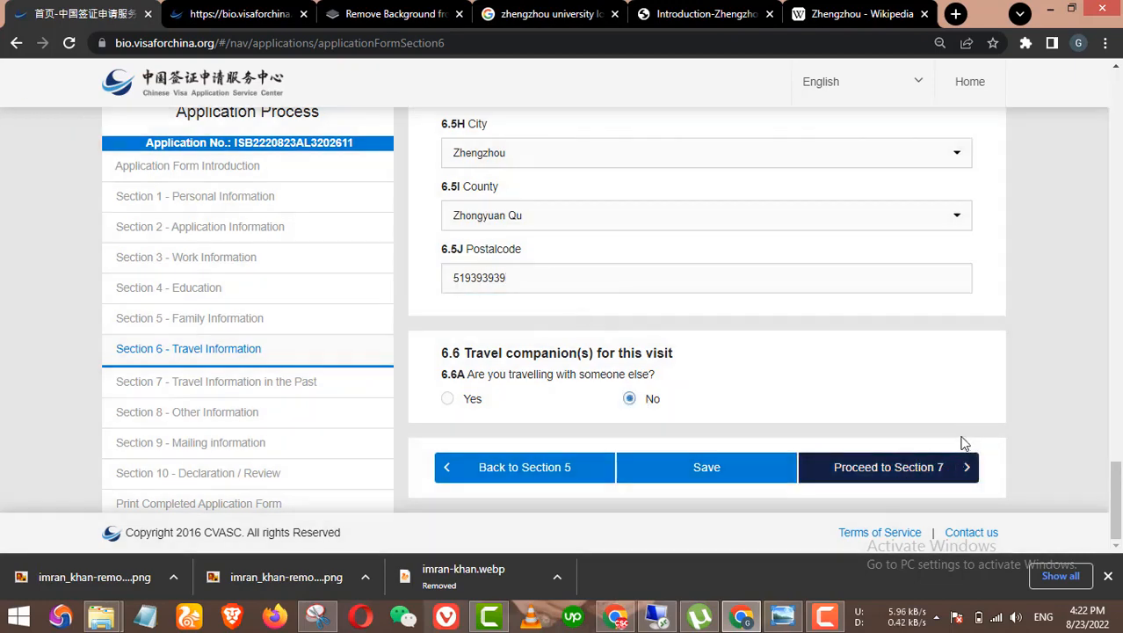
pyautogui.scroll(7, 905, 450)
pyautogui.scroll(12, 742, 384)
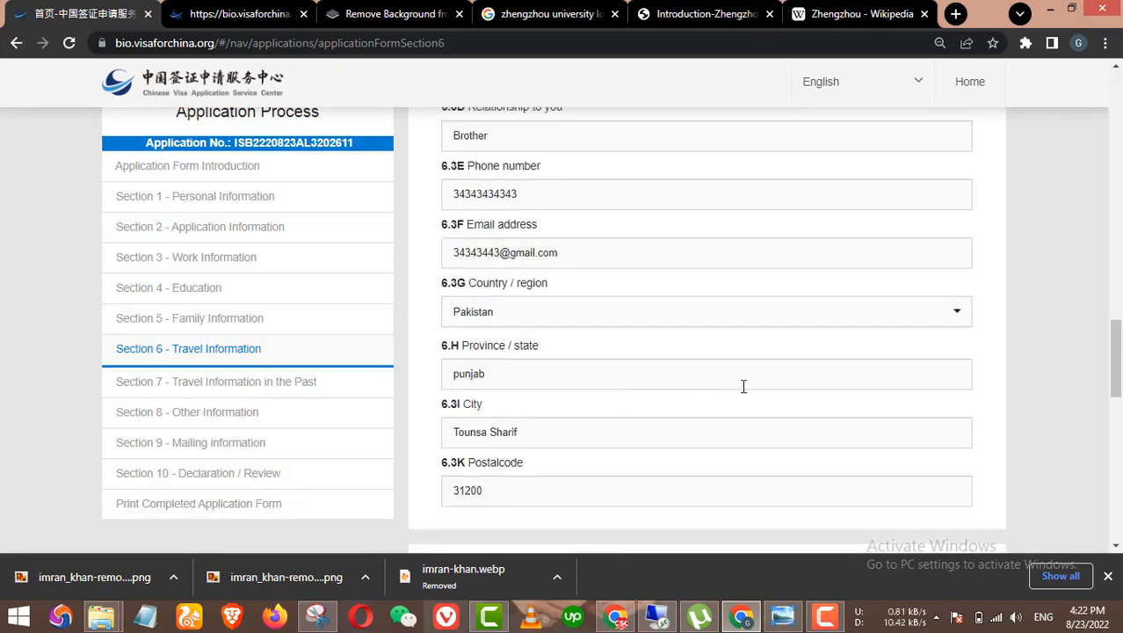
pyautogui.scroll(6, 639, 369)
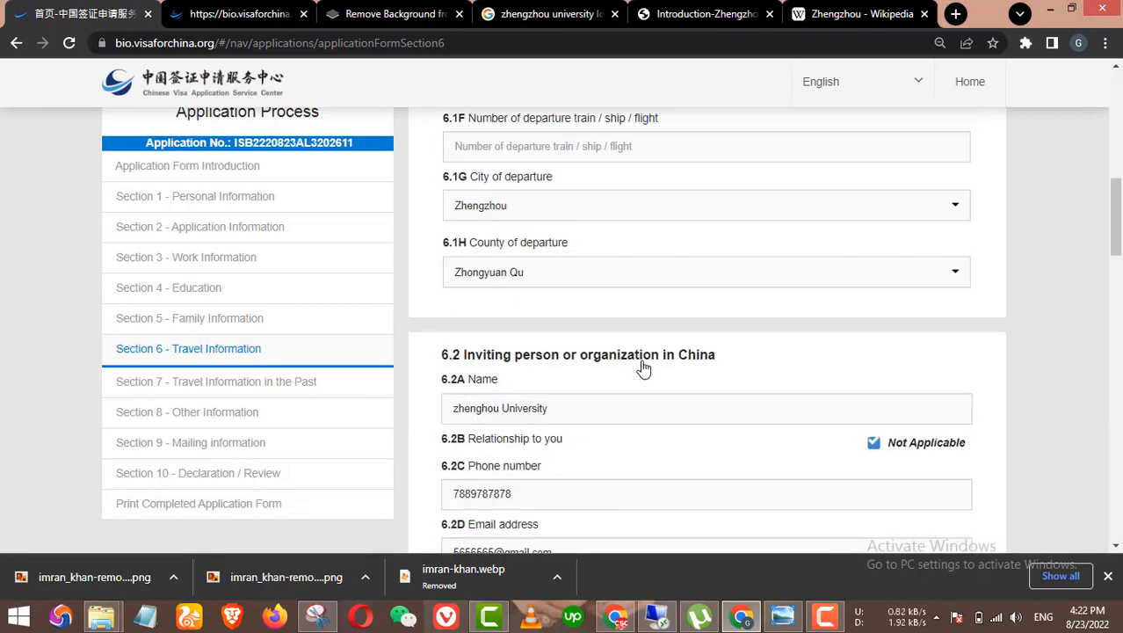
pyautogui.scroll(-12, 642, 373)
pyautogui.scroll(-10, 839, 399)
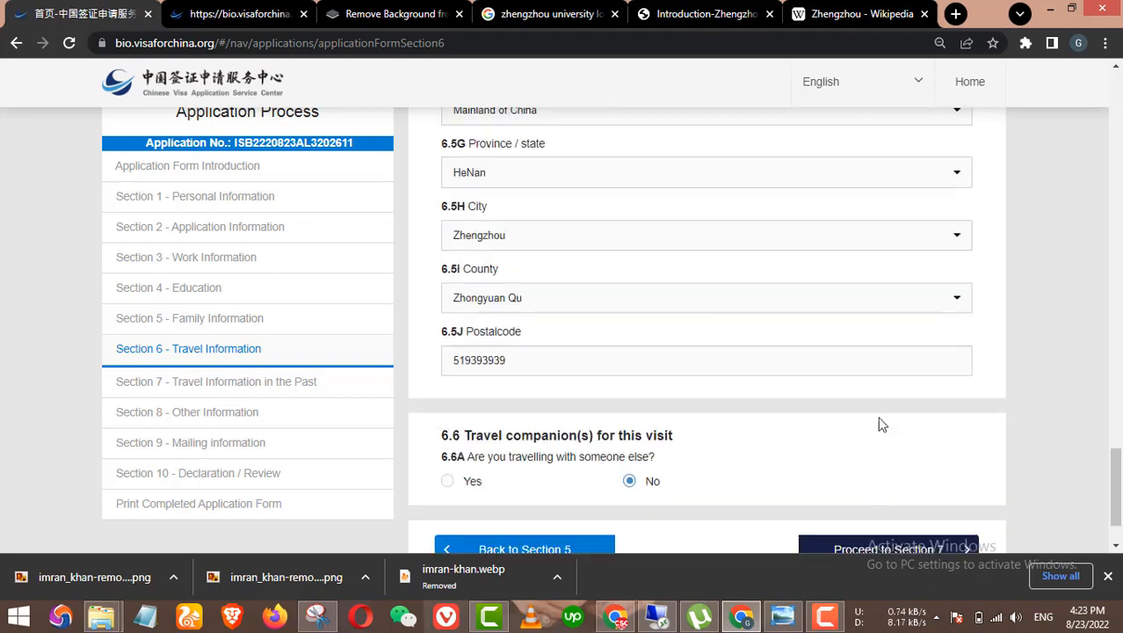
pyautogui.click(903, 466)
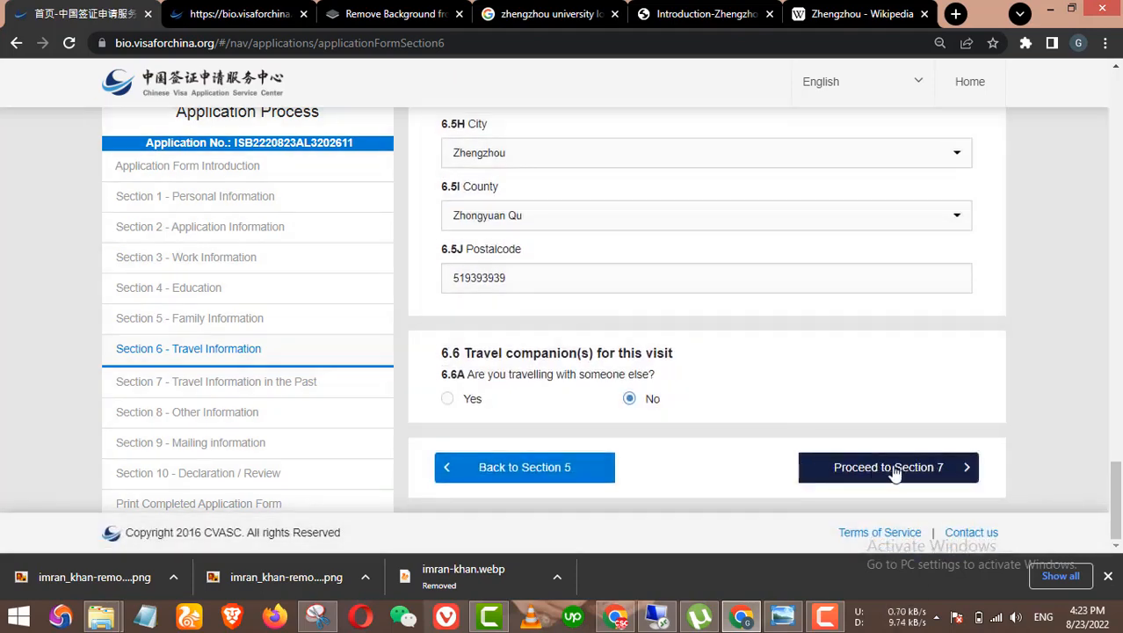
pyautogui.scroll(1, 713, 370)
pyautogui.scroll(-1, 713, 370)
pyautogui.click(870, 455)
pyautogui.scroll(15, 808, 396)
pyautogui.scroll(1, 809, 396)
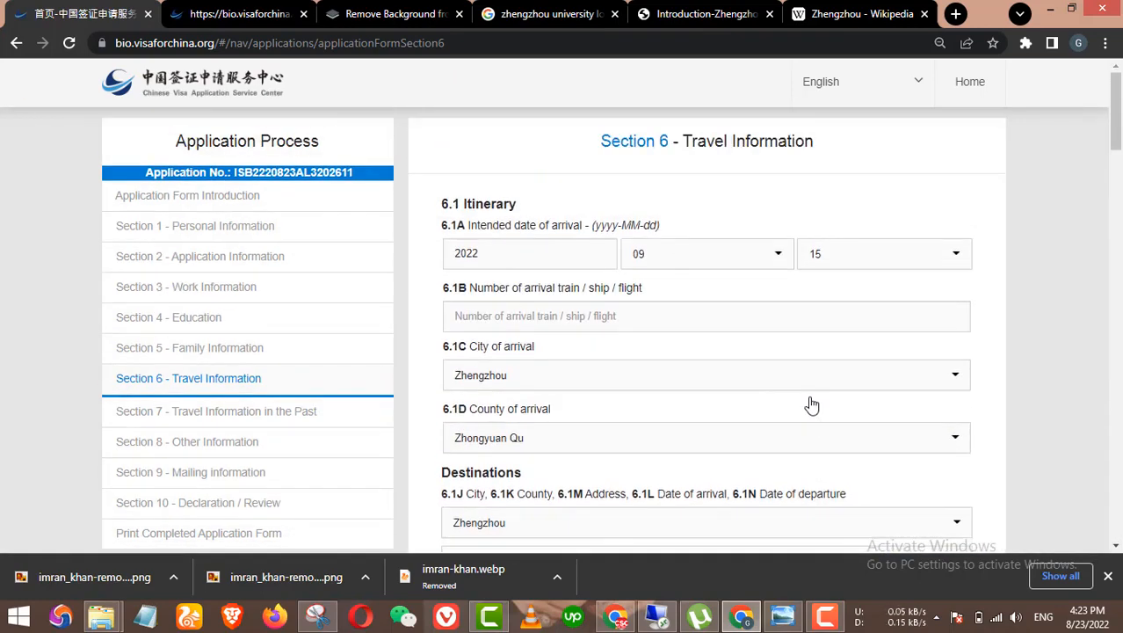
pyautogui.scroll(-10, 812, 405)
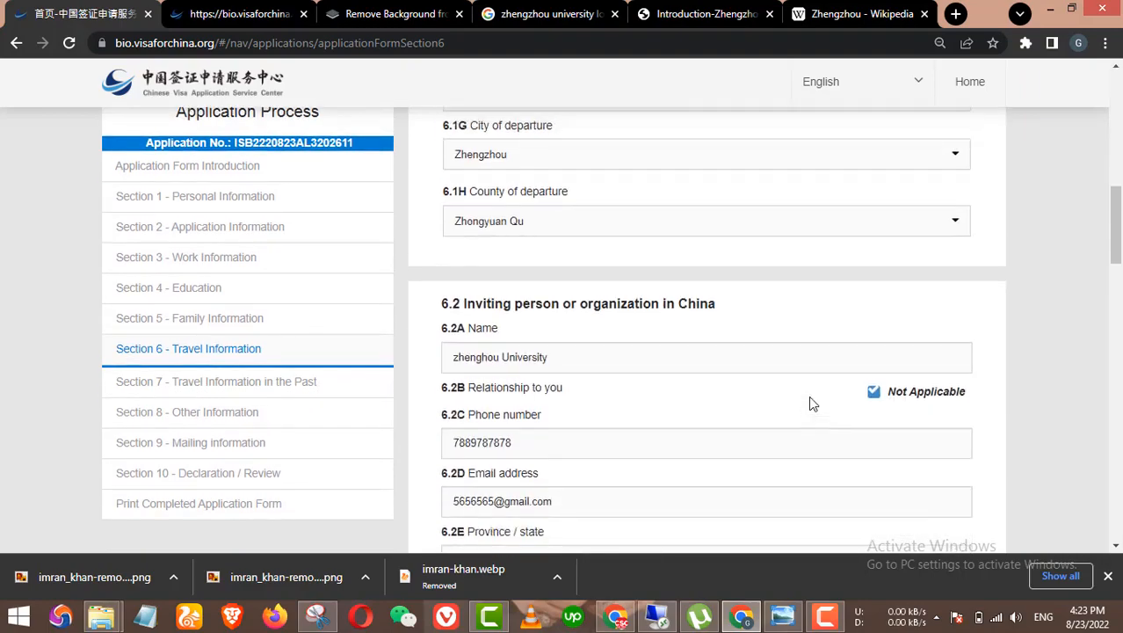
pyautogui.scroll(-10, 812, 403)
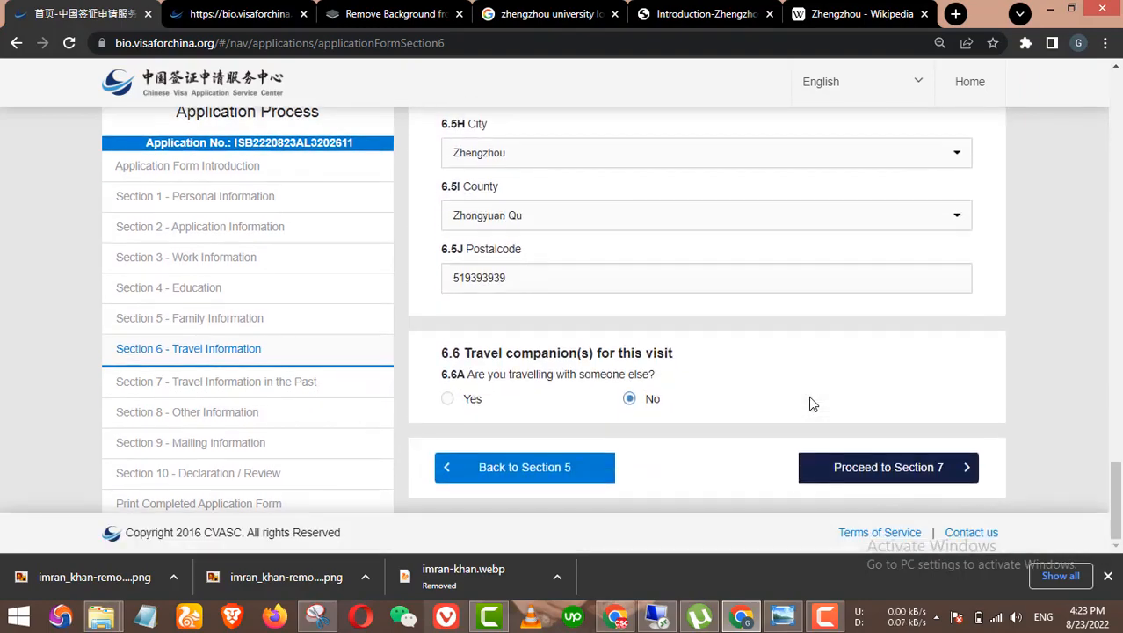
pyautogui.click(889, 466)
pyautogui.scroll(6, 797, 446)
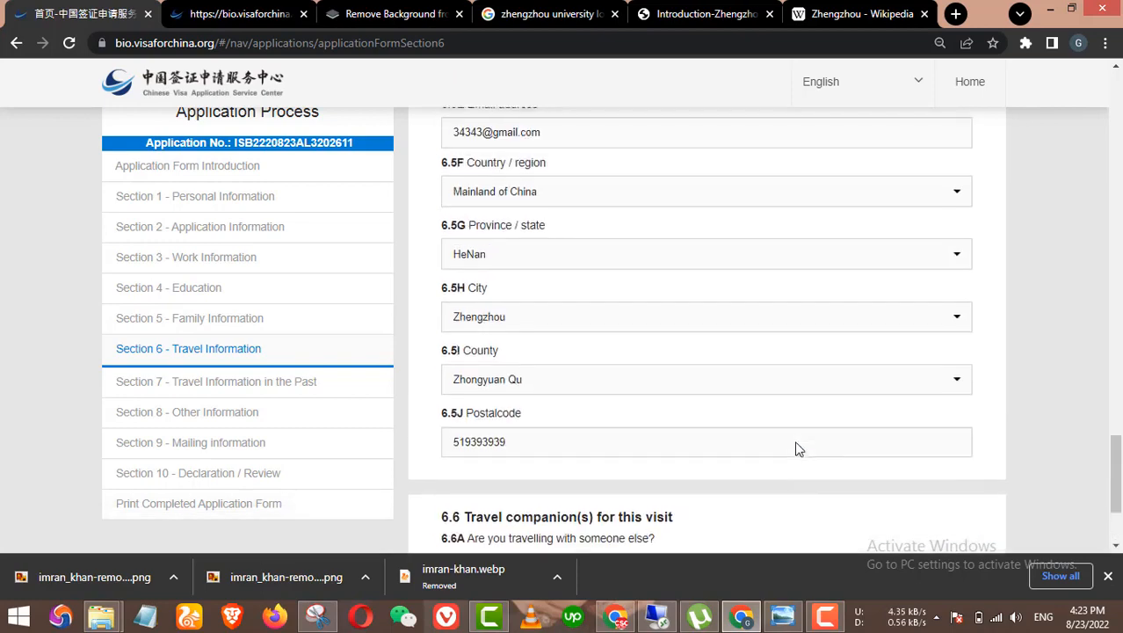
pyautogui.scroll(10, 796, 449)
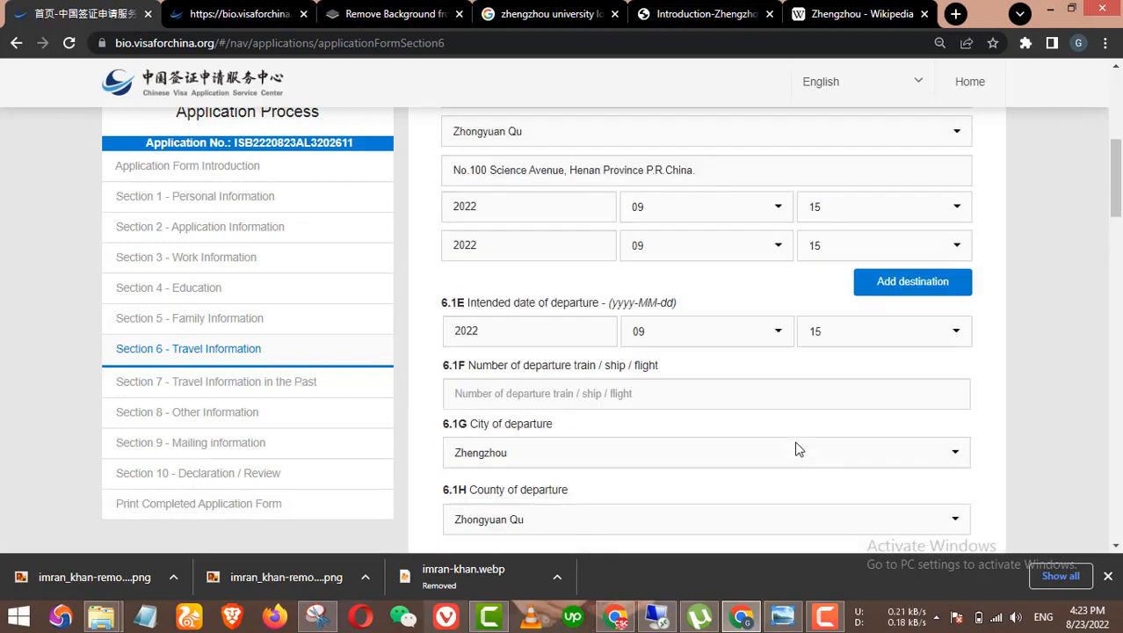
pyautogui.scroll(1, 797, 449)
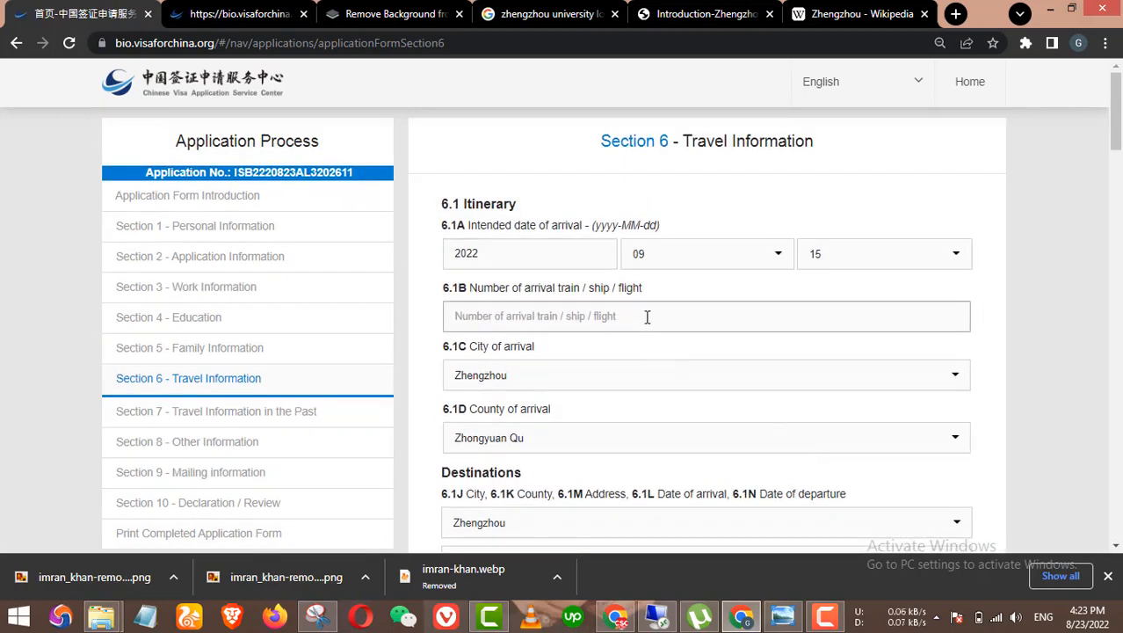
pyautogui.scroll(-6, 647, 317)
pyautogui.scroll(5, 656, 321)
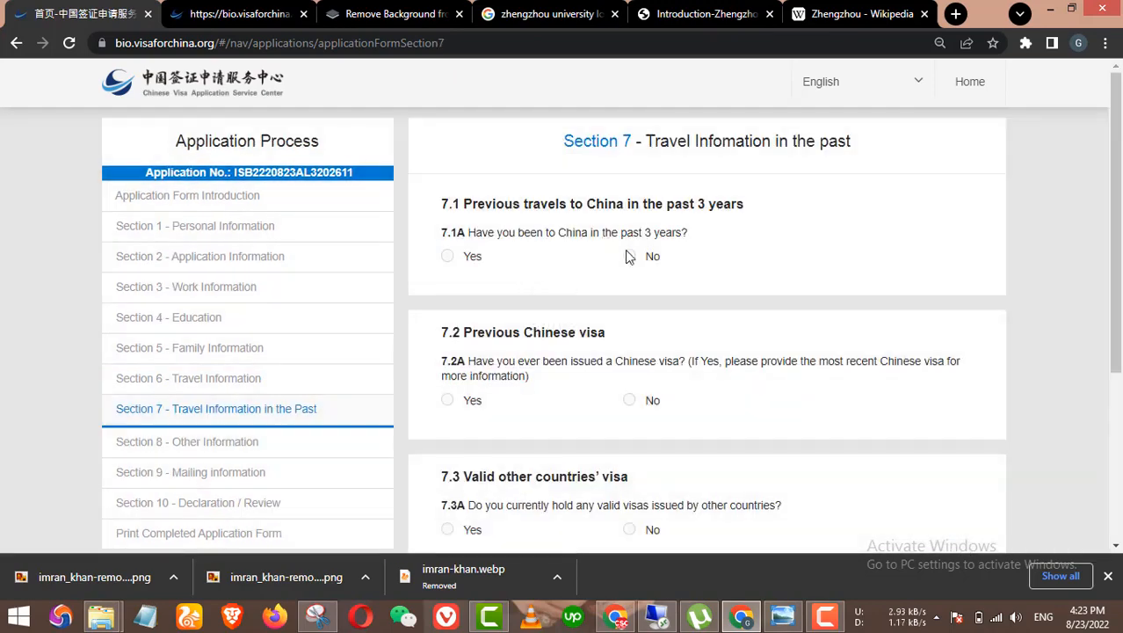
# Step: Scroll through Section 7's questions 7.1–7.4, then go back to Section 6
pyautogui.scroll(-2, 827, 331)
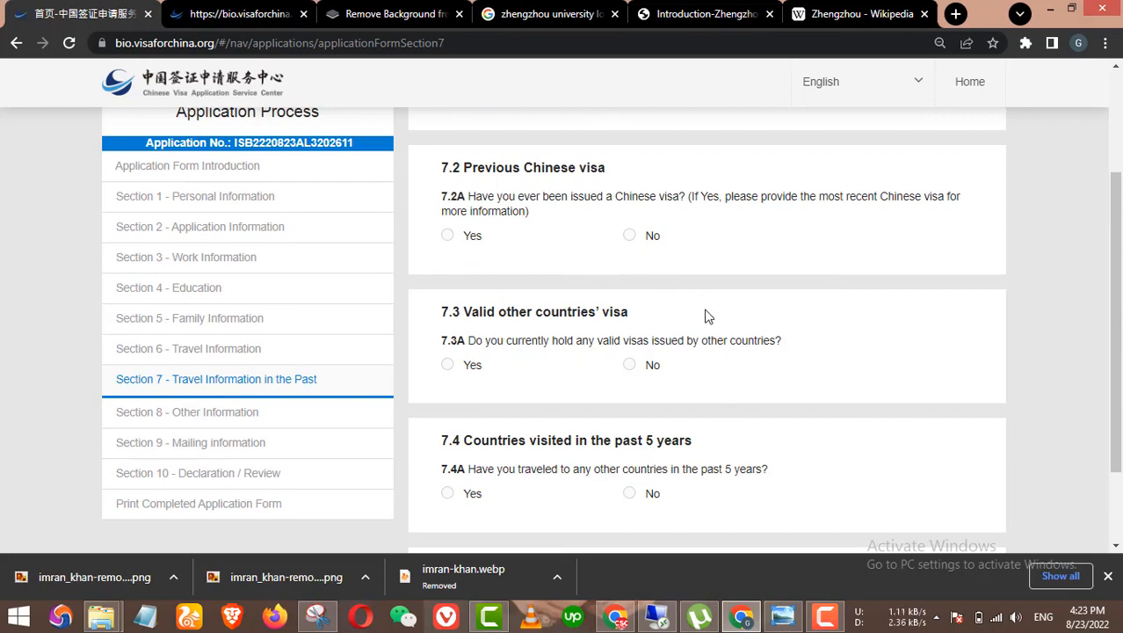
pyautogui.scroll(-2, 708, 319)
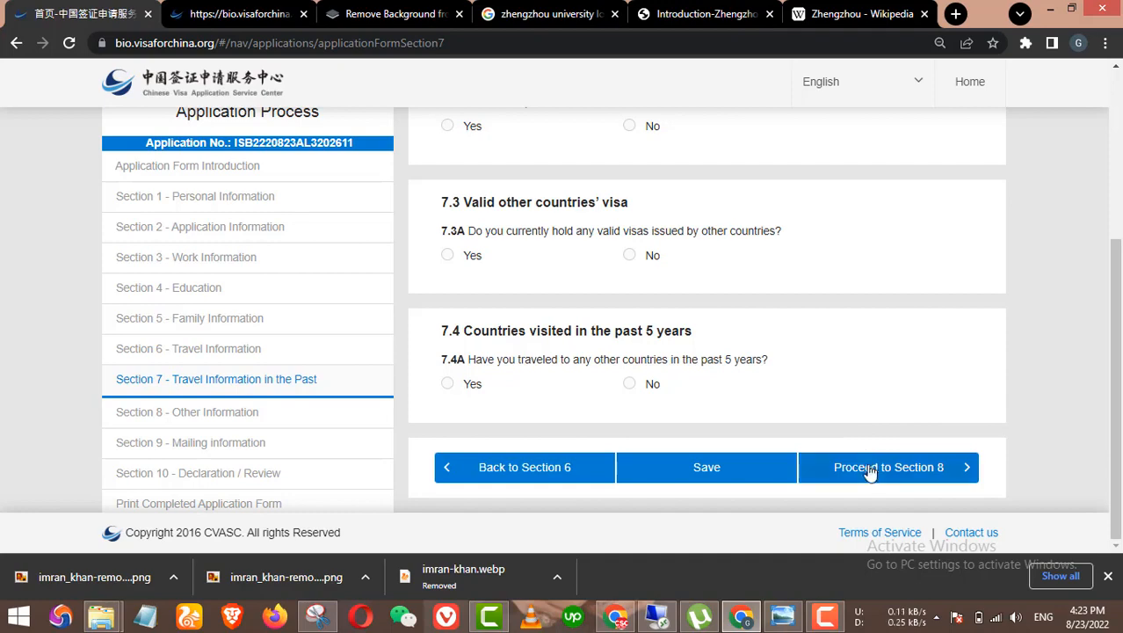
pyautogui.scroll(3, 773, 303)
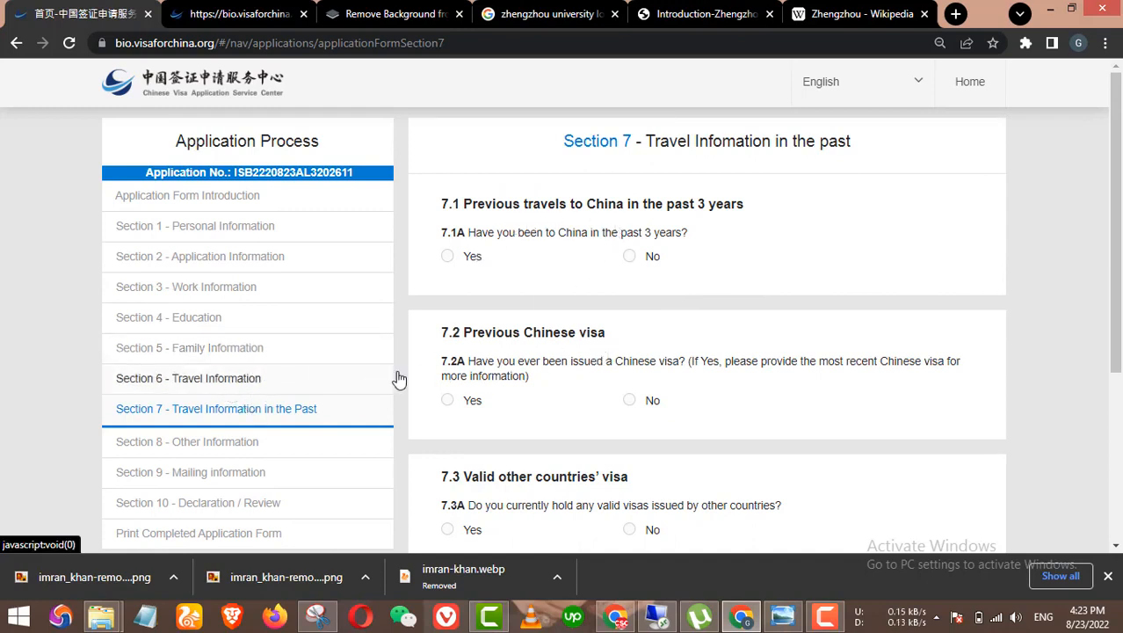
pyautogui.click(362, 379)
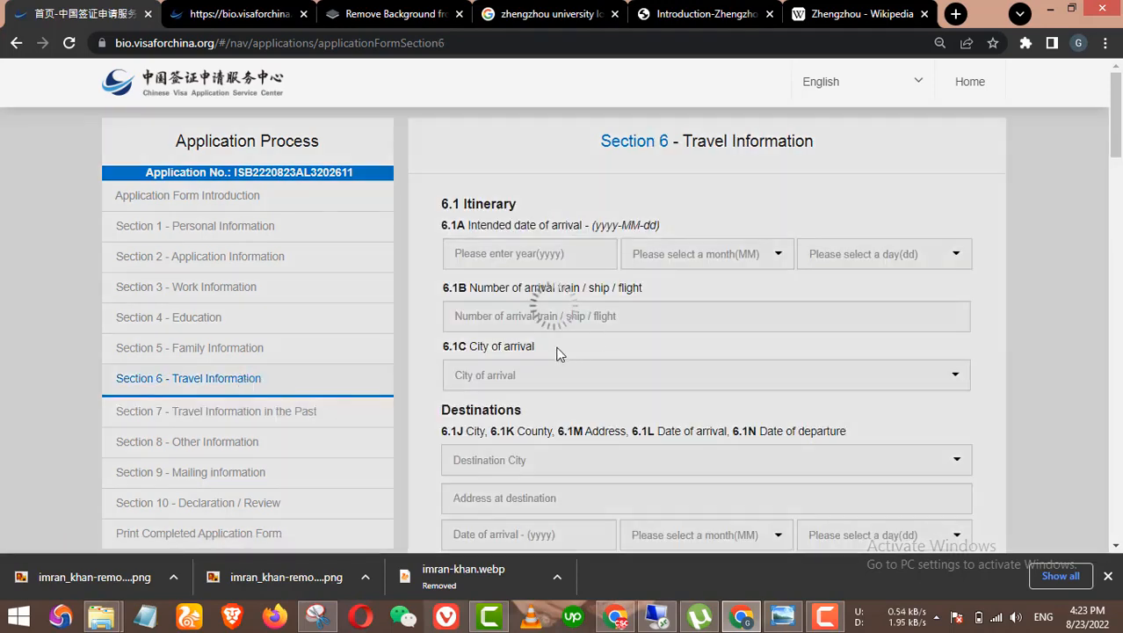
# Step: Scroll through the saved Section 6 entries and proceed to Section 7 again
pyautogui.scroll(-15, 637, 321)
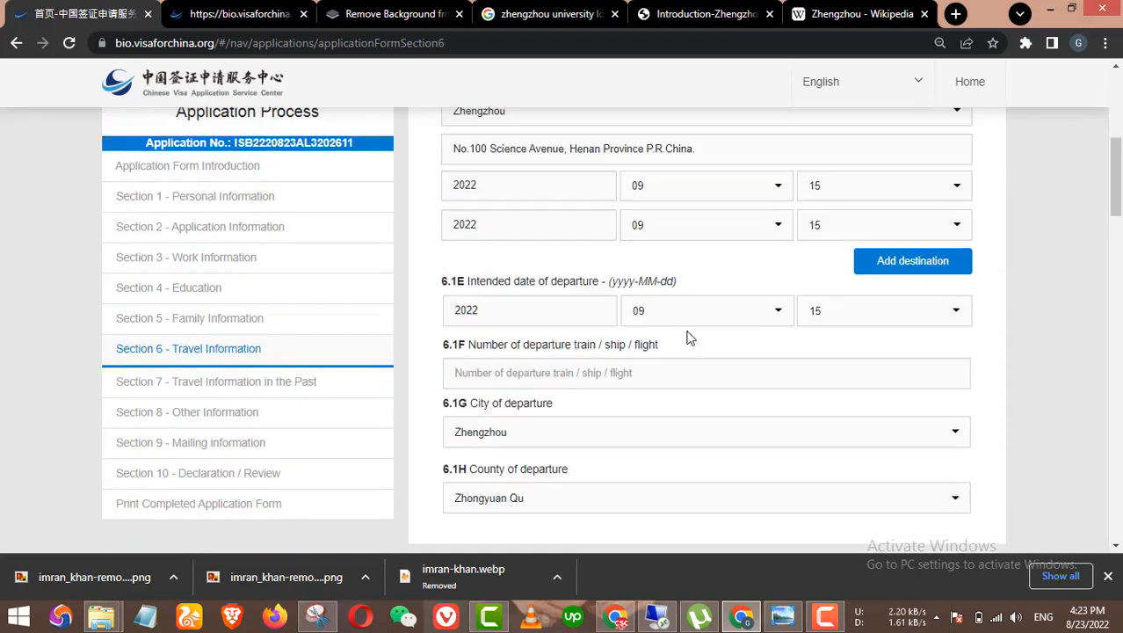
pyautogui.scroll(-5, 813, 398)
pyautogui.click(908, 467)
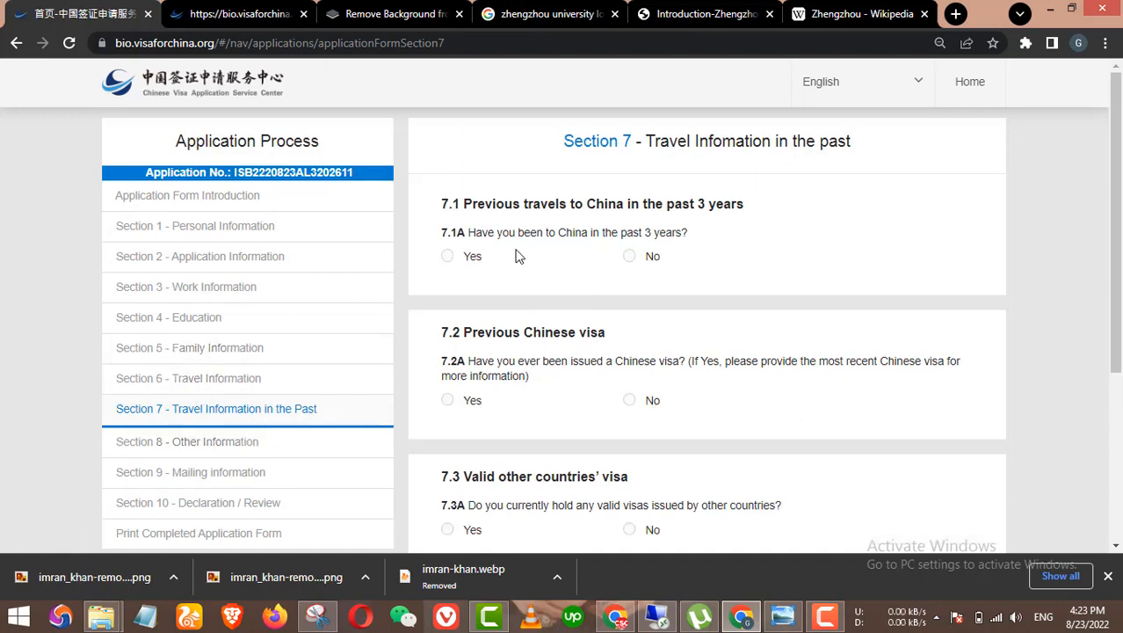
# Step: Answer the past-3-years China visit question and set the previous Chinese visa question to No
pyautogui.click(632, 257)
pyautogui.scroll(-1, 694, 279)
pyautogui.click(474, 174)
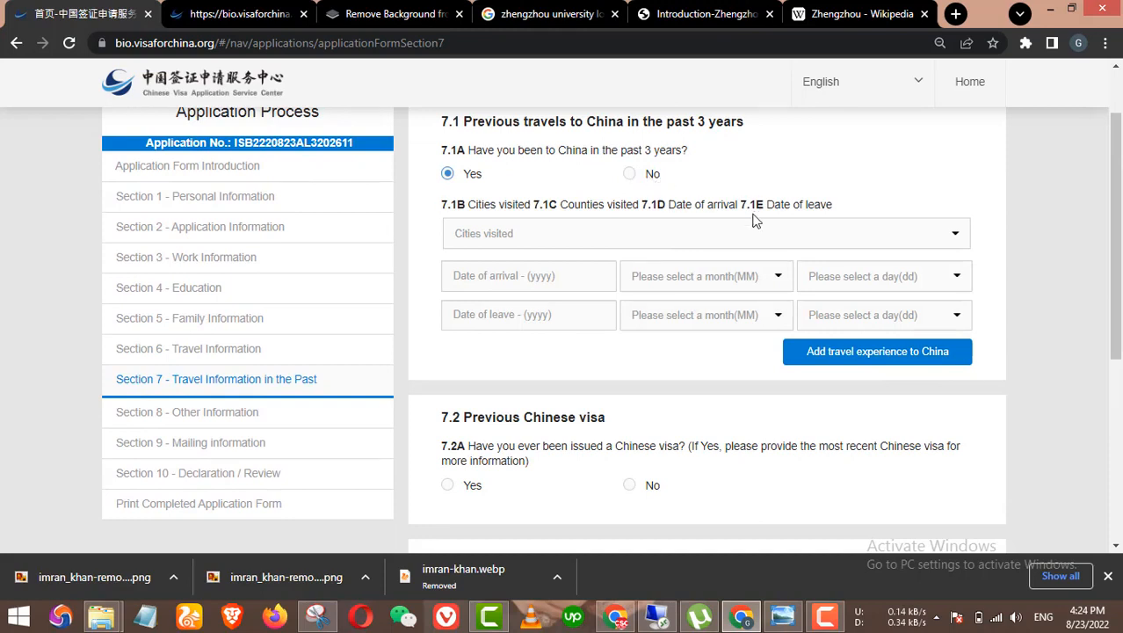
pyautogui.scroll(-3, 704, 220)
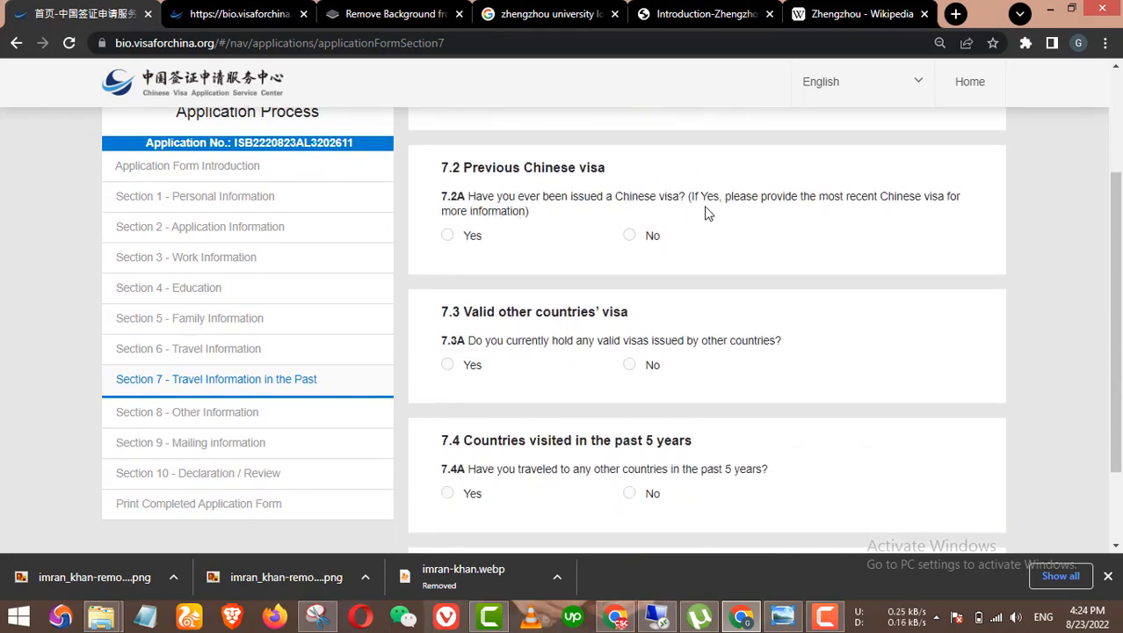
pyautogui.click(472, 237)
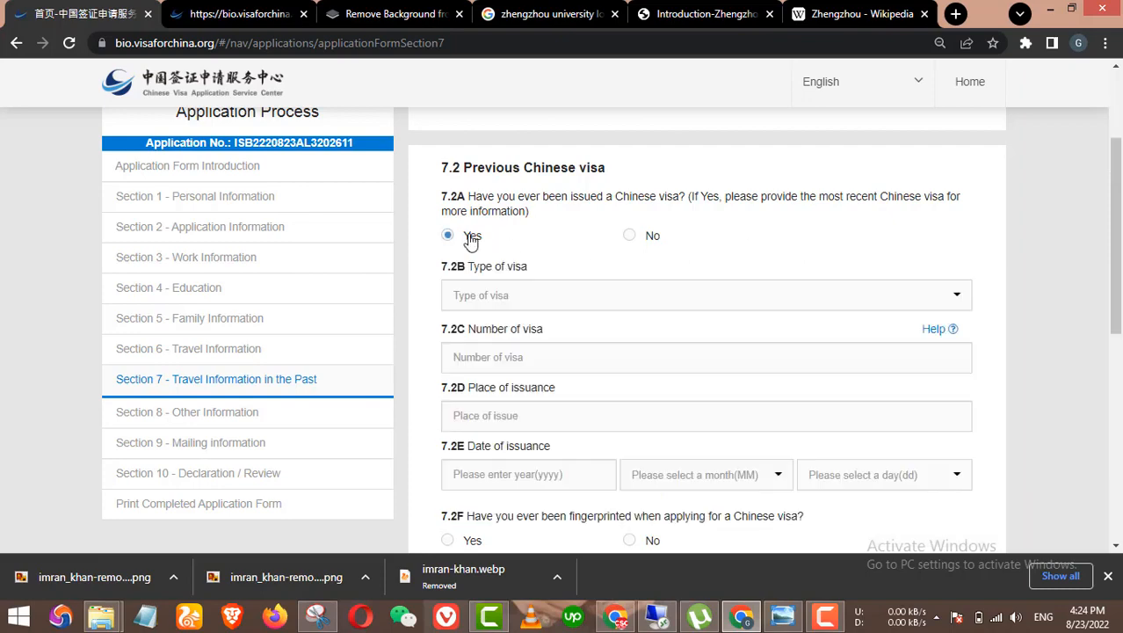
pyautogui.click(636, 234)
# Step: Settle the remaining previous-visa answer on No and proceed to Section 8
pyautogui.scroll(-1, 728, 256)
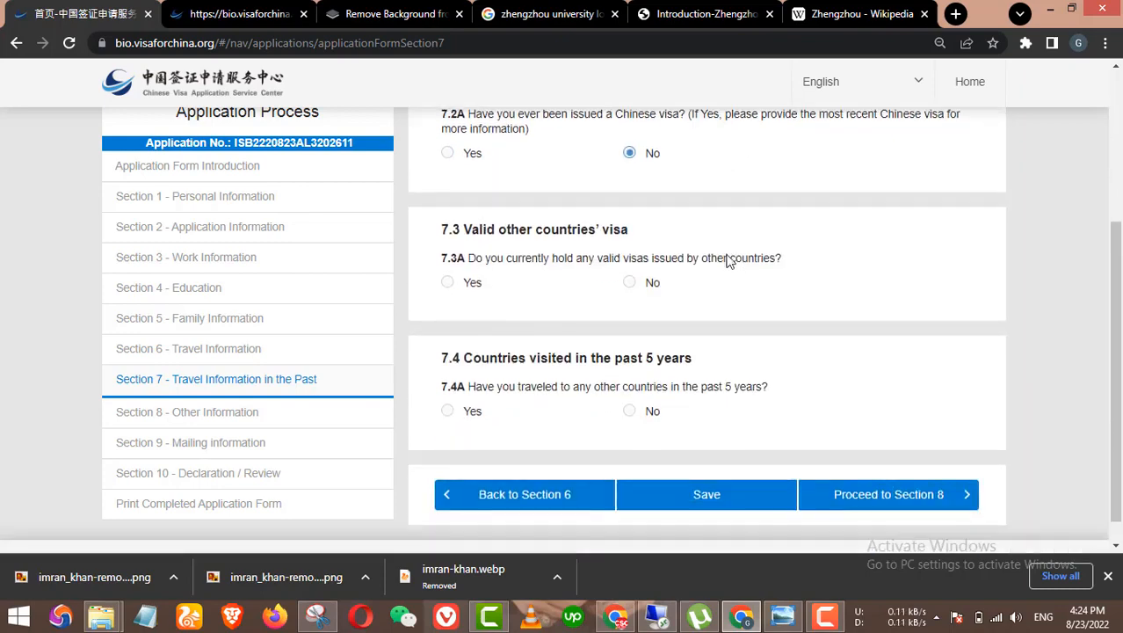
pyautogui.click(449, 155)
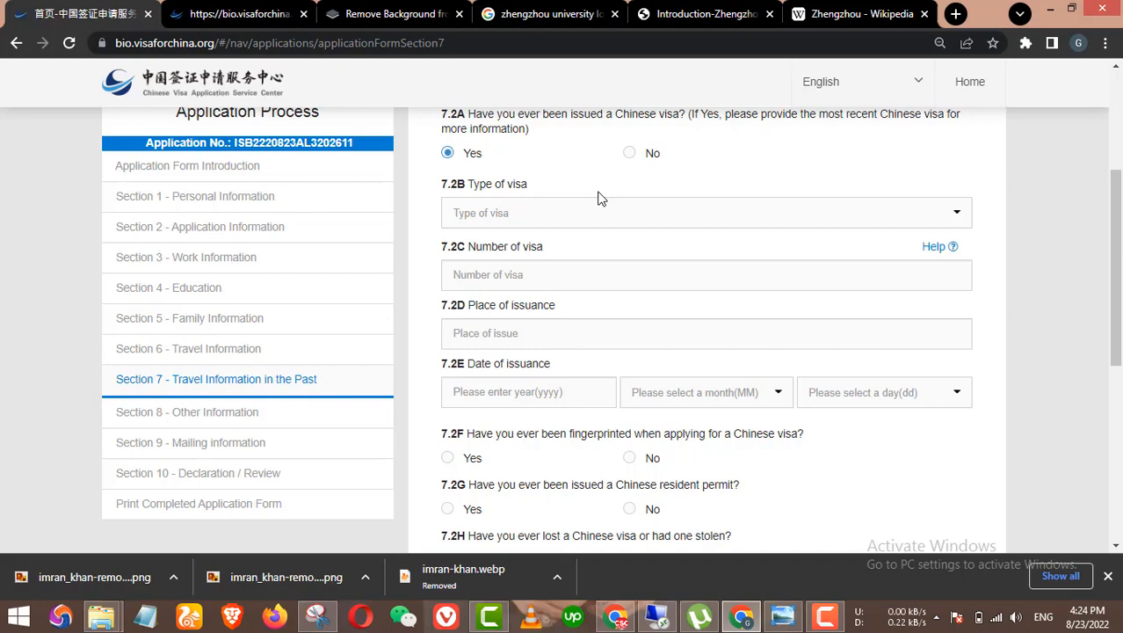
pyautogui.click(629, 153)
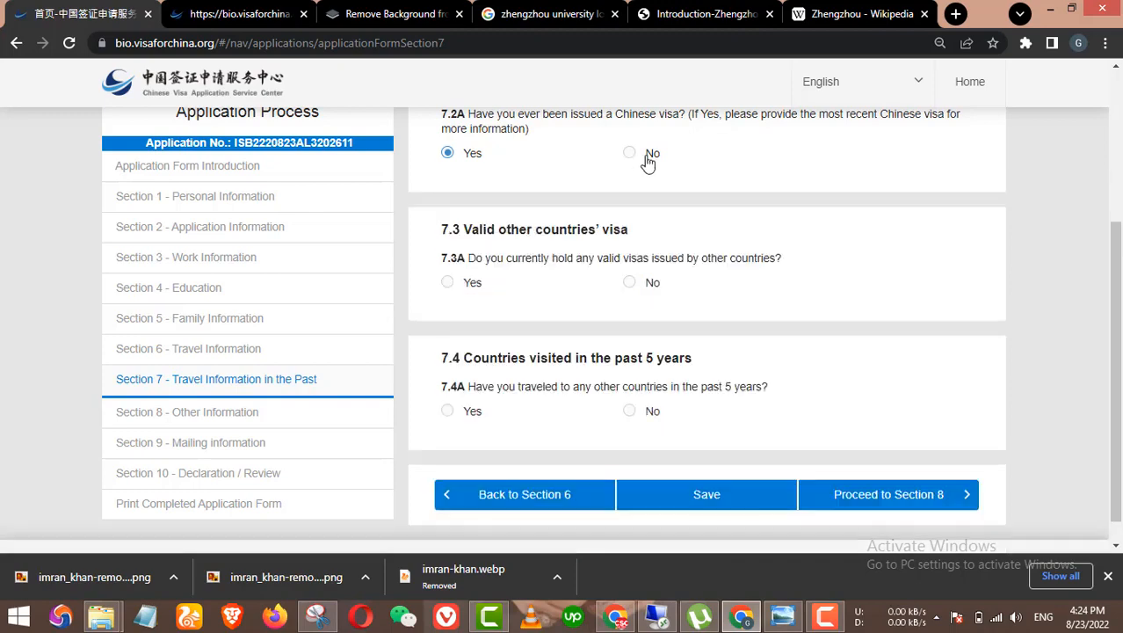
pyautogui.click(473, 155)
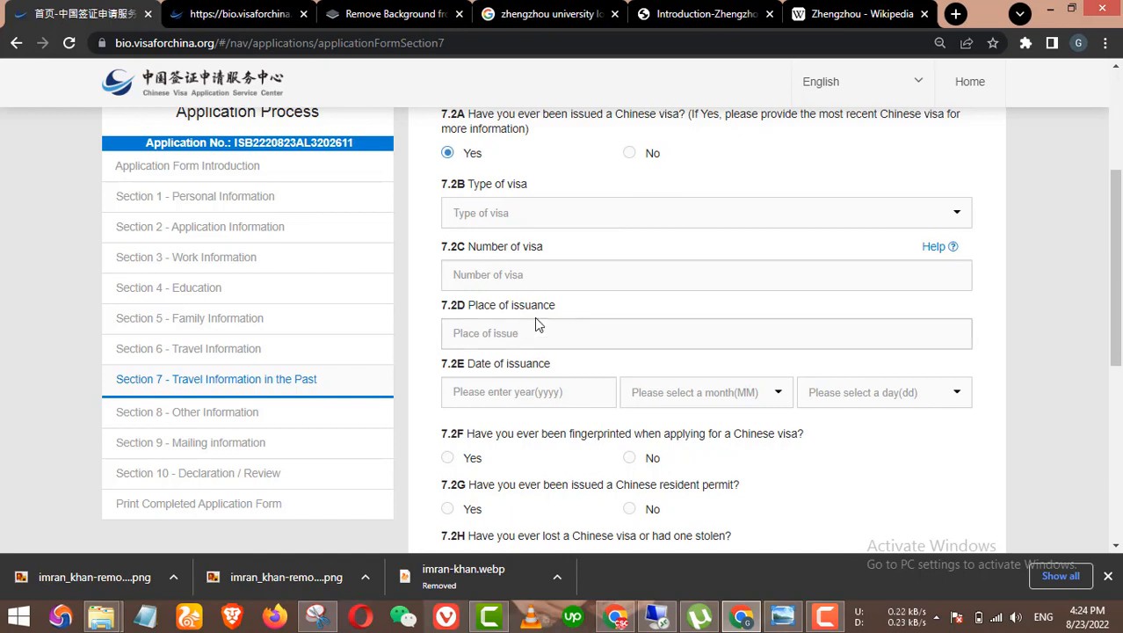
pyautogui.click(633, 155)
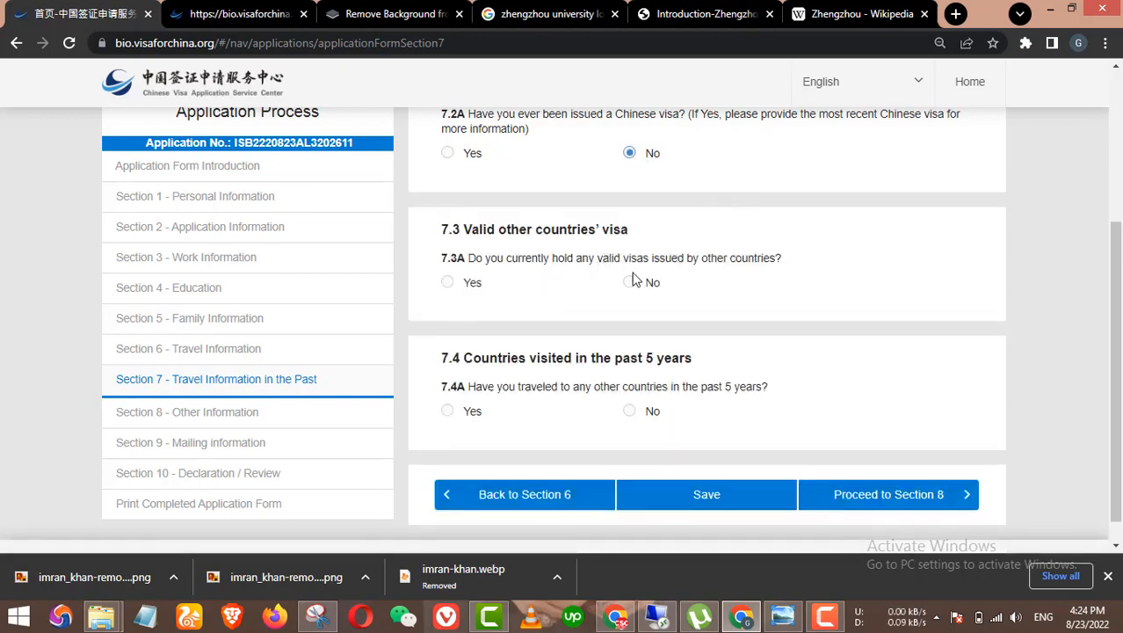
pyautogui.scroll(-1, 593, 346)
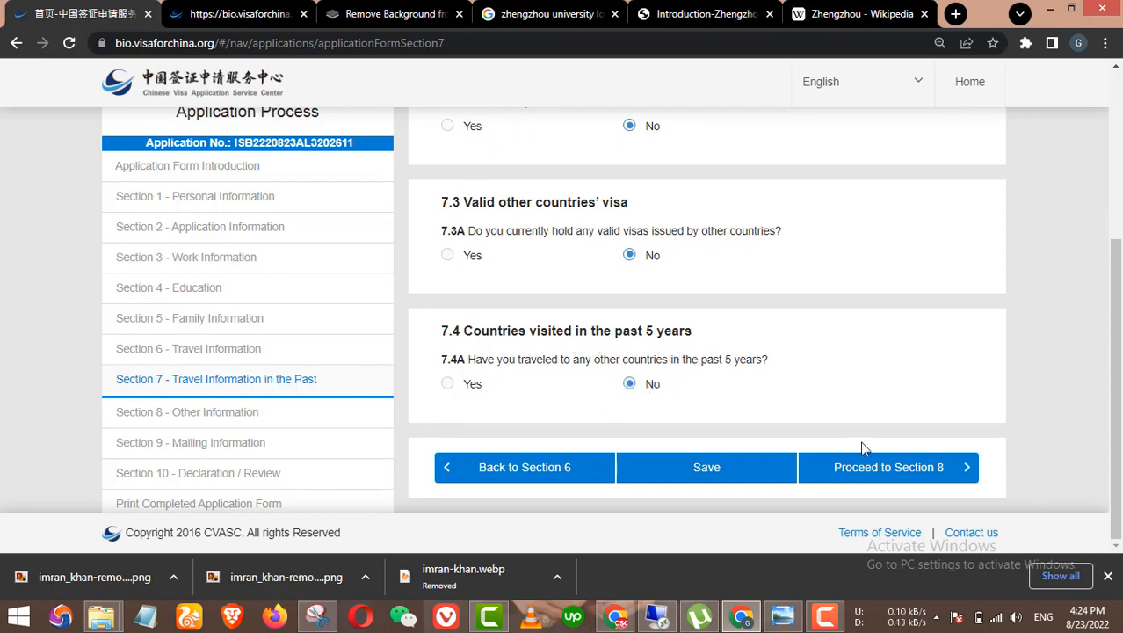
pyautogui.click(883, 469)
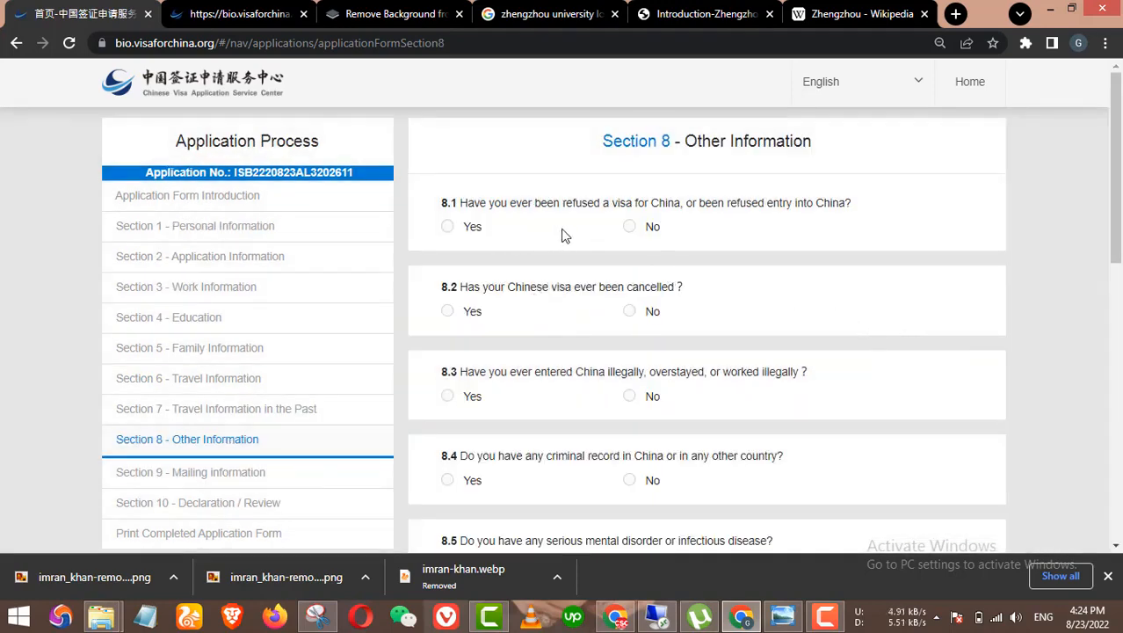
# Step: Answer No to questions 8.1–8.5: refusal, cancellation, illegal entry, criminal record, mental disorder
pyautogui.click(628, 228)
pyautogui.click(630, 312)
pyautogui.scroll(-1, 715, 322)
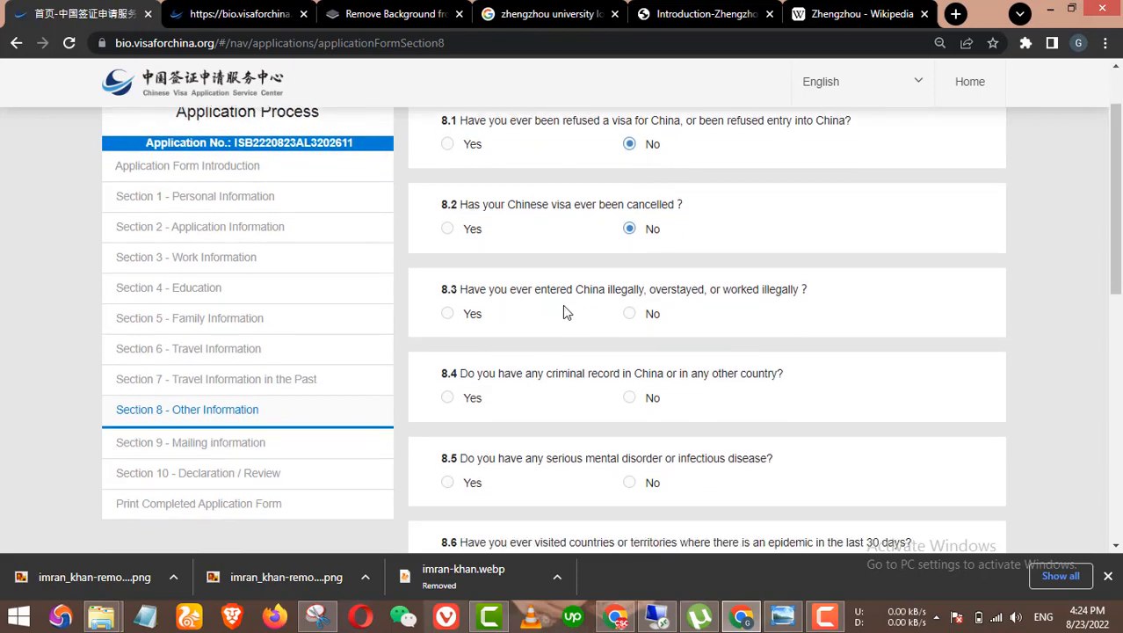
pyautogui.scroll(-1, 659, 315)
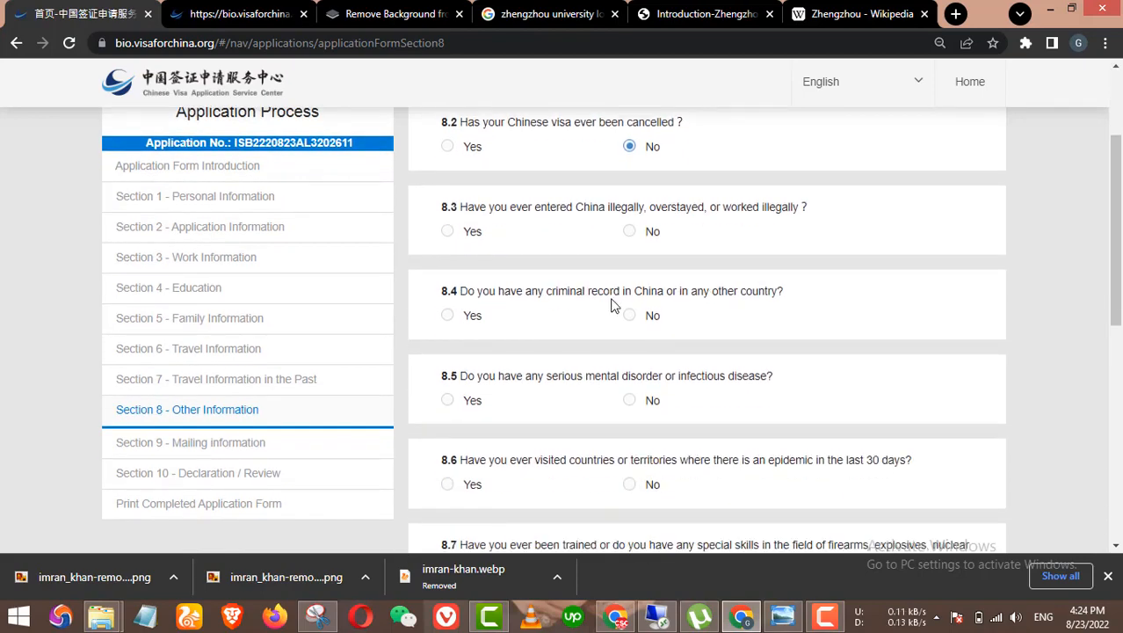
pyautogui.click(633, 232)
pyautogui.scroll(-1, 627, 303)
pyautogui.click(631, 234)
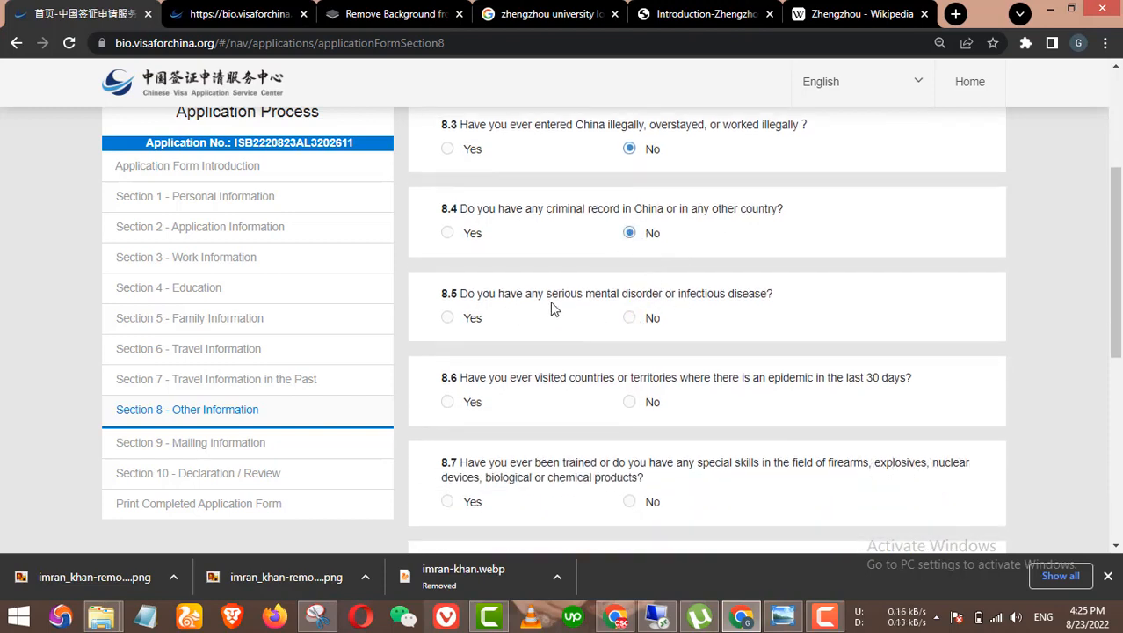
pyautogui.click(630, 318)
# Step: Answer No to question 8.8 on military service, 8.10 on organisations, and 8.11 on anything else to declare
pyautogui.scroll(-1, 739, 320)
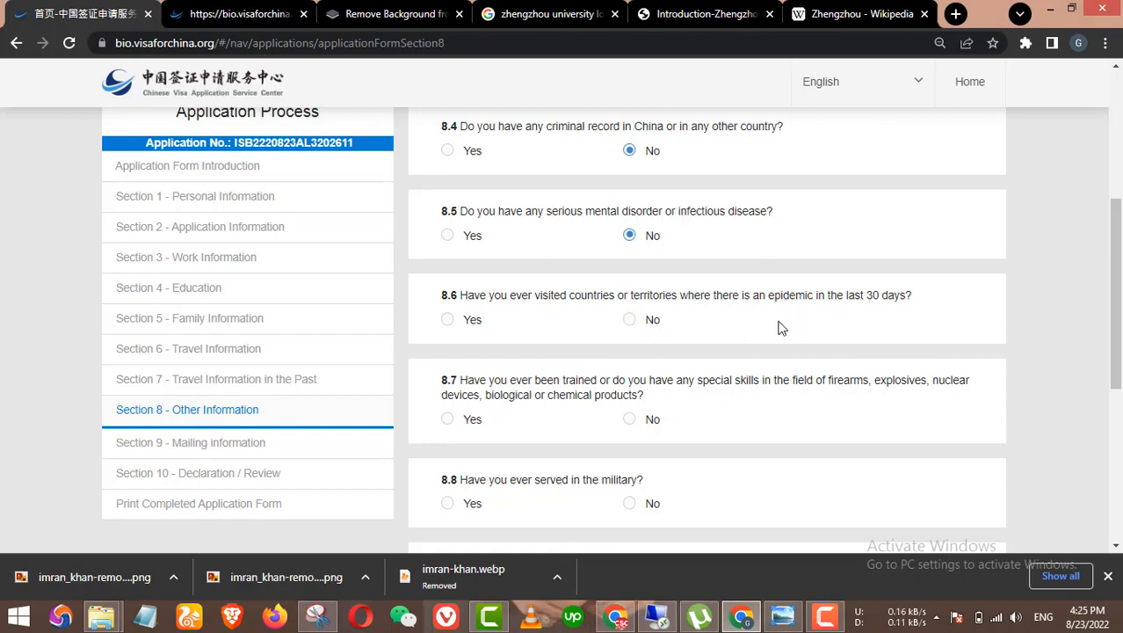
pyautogui.scroll(-1, 778, 326)
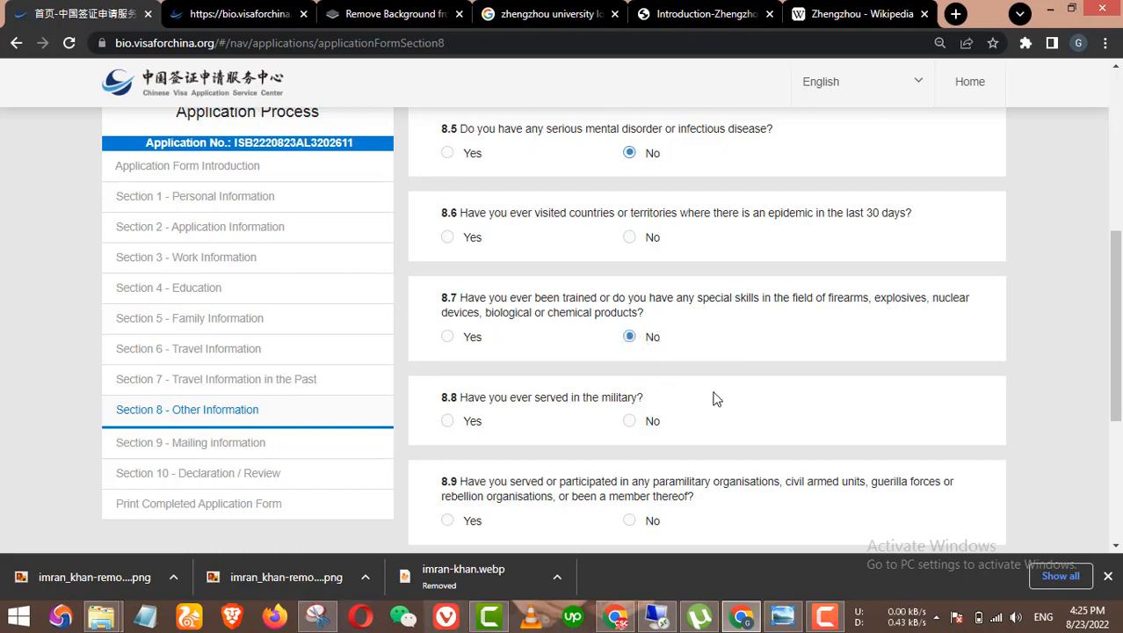
pyautogui.scroll(-1, 618, 360)
pyautogui.click(630, 340)
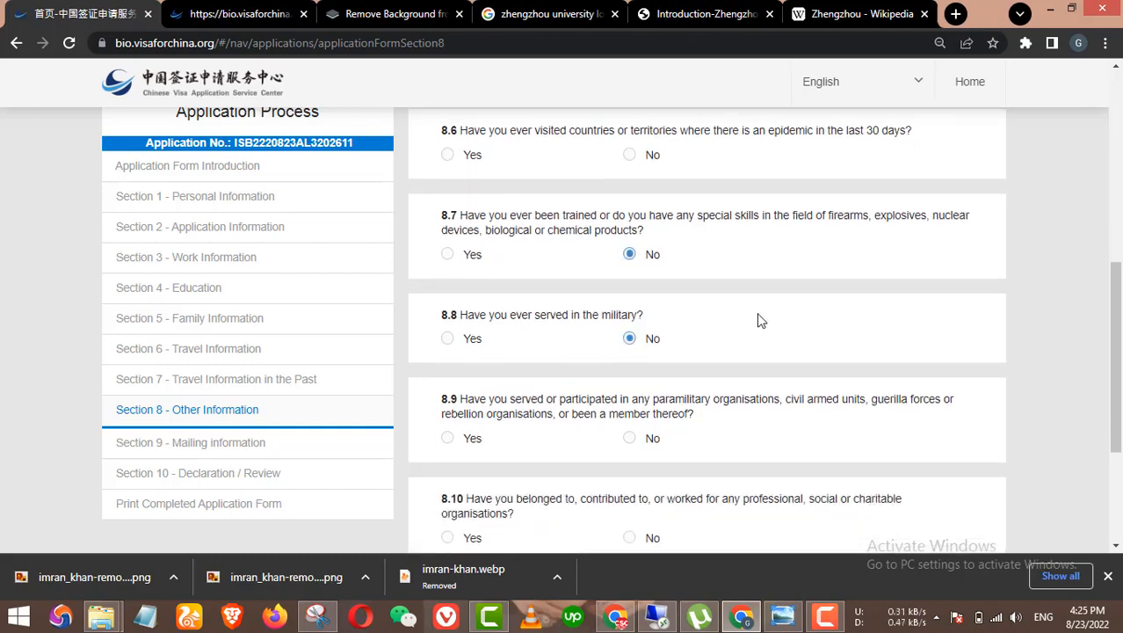
pyautogui.scroll(-1, 759, 321)
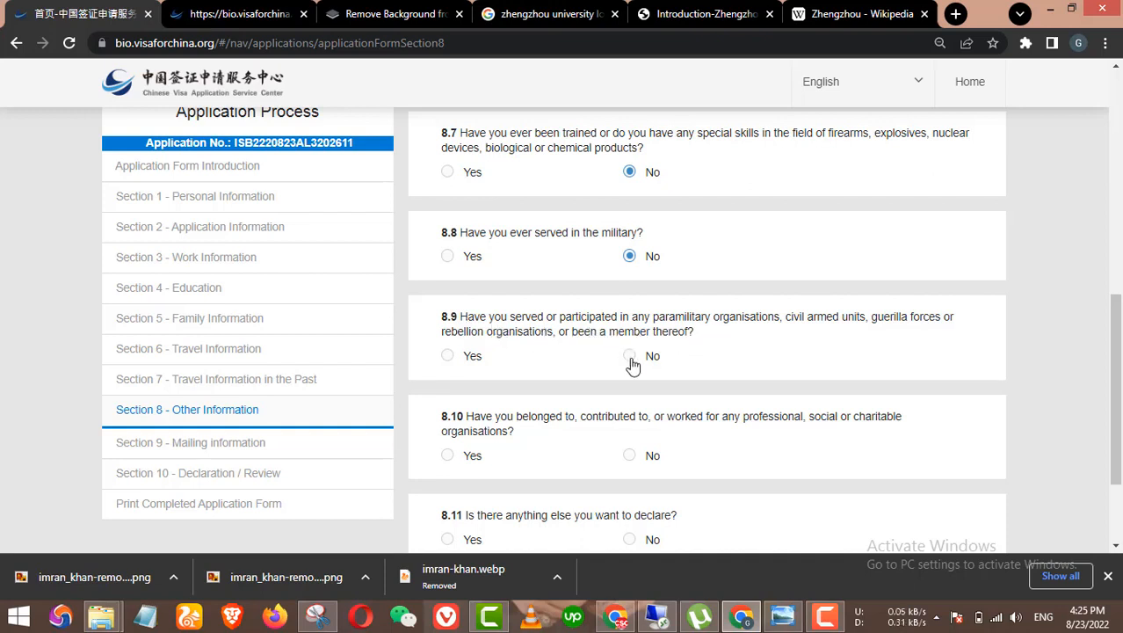
pyautogui.scroll(-1, 653, 371)
pyautogui.click(655, 375)
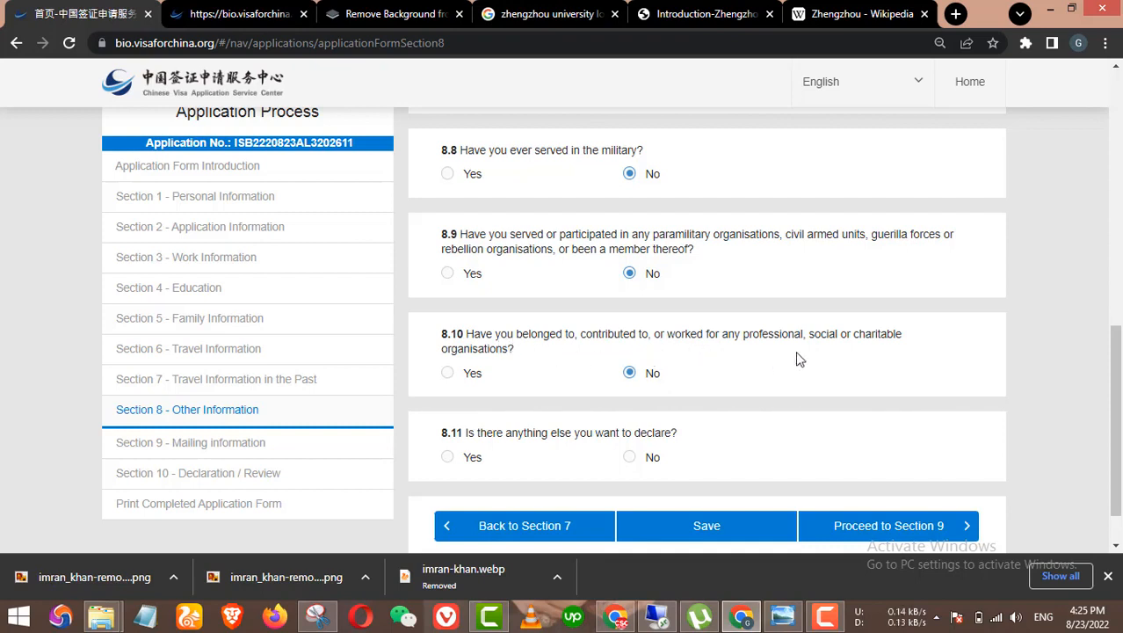
pyautogui.scroll(-1, 791, 354)
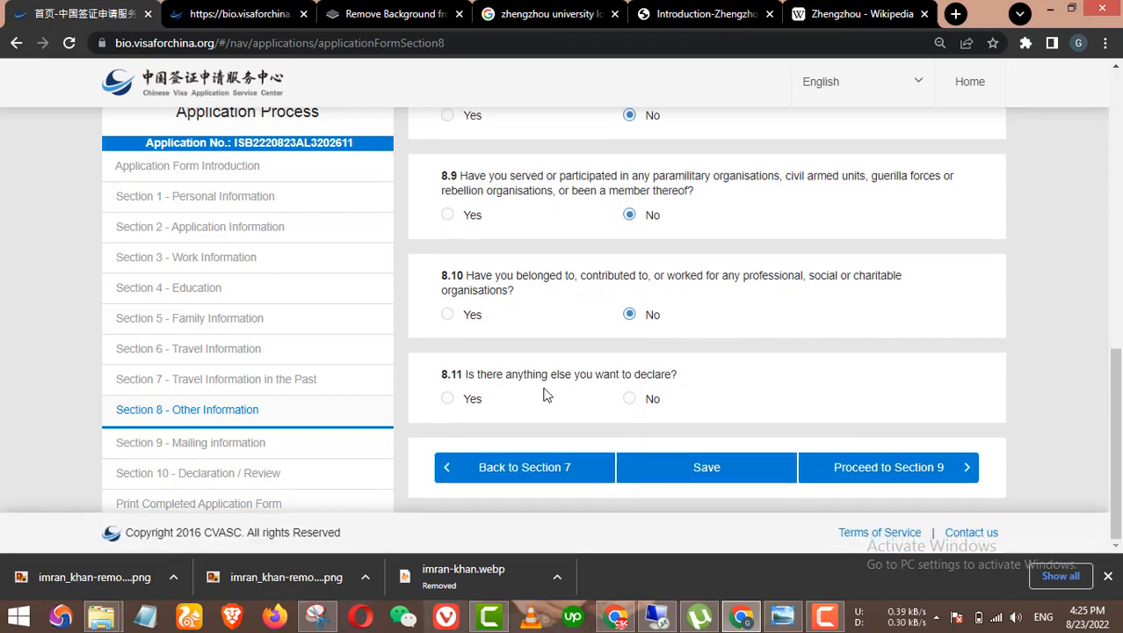
pyautogui.click(630, 399)
# Step: Answer No to the missed epidemic question 8.6, then proceed to Section 9
pyautogui.click(894, 467)
pyautogui.scroll(-3, 879, 409)
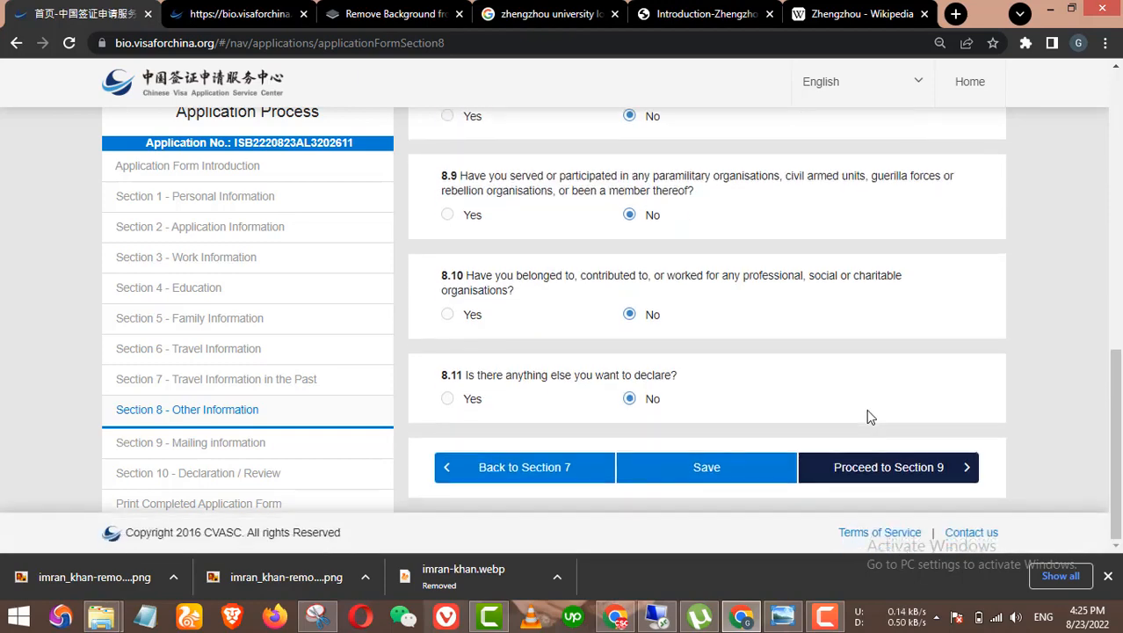
pyautogui.click(901, 471)
pyautogui.scroll(-2, 914, 406)
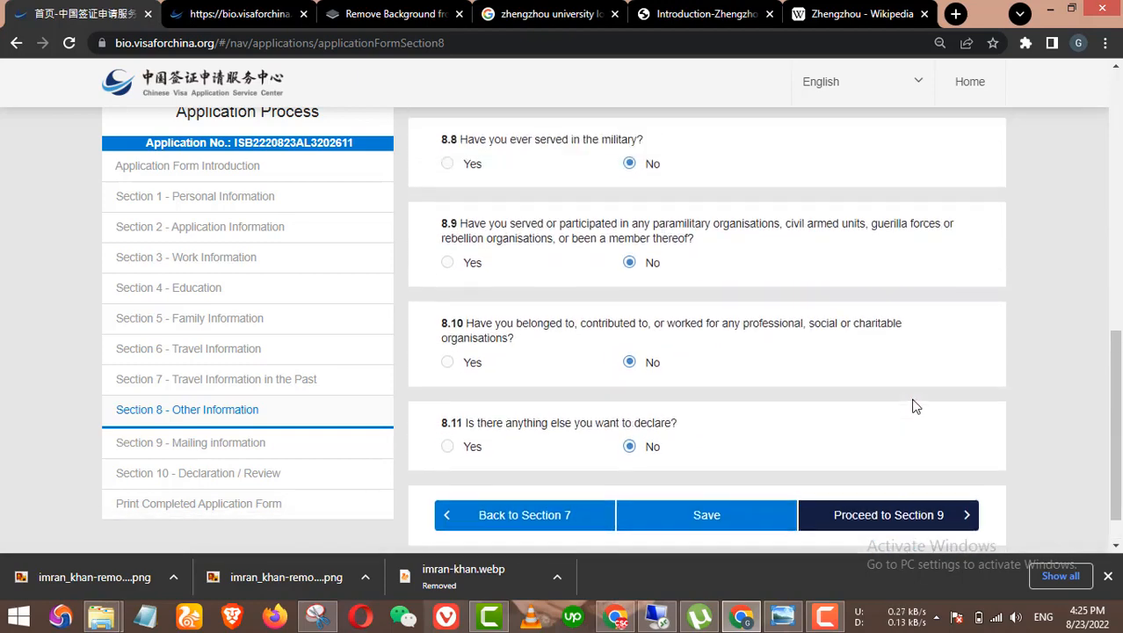
pyautogui.scroll(6, 844, 351)
pyautogui.scroll(-4, 823, 336)
pyautogui.scroll(1, 824, 334)
pyautogui.scroll(1, 825, 334)
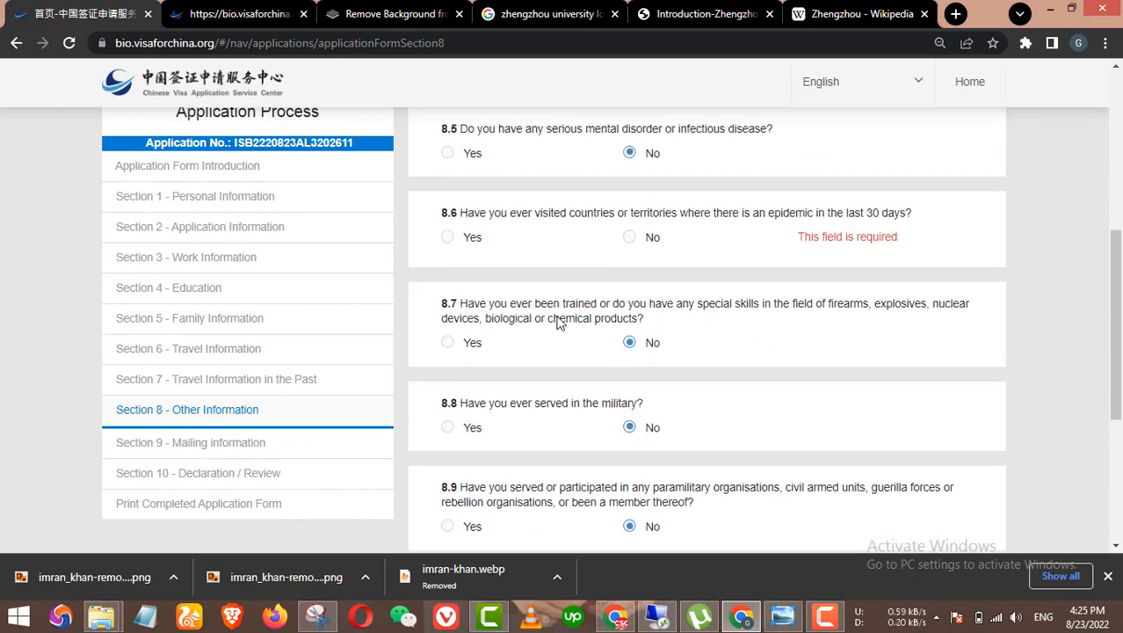
pyautogui.click(631, 237)
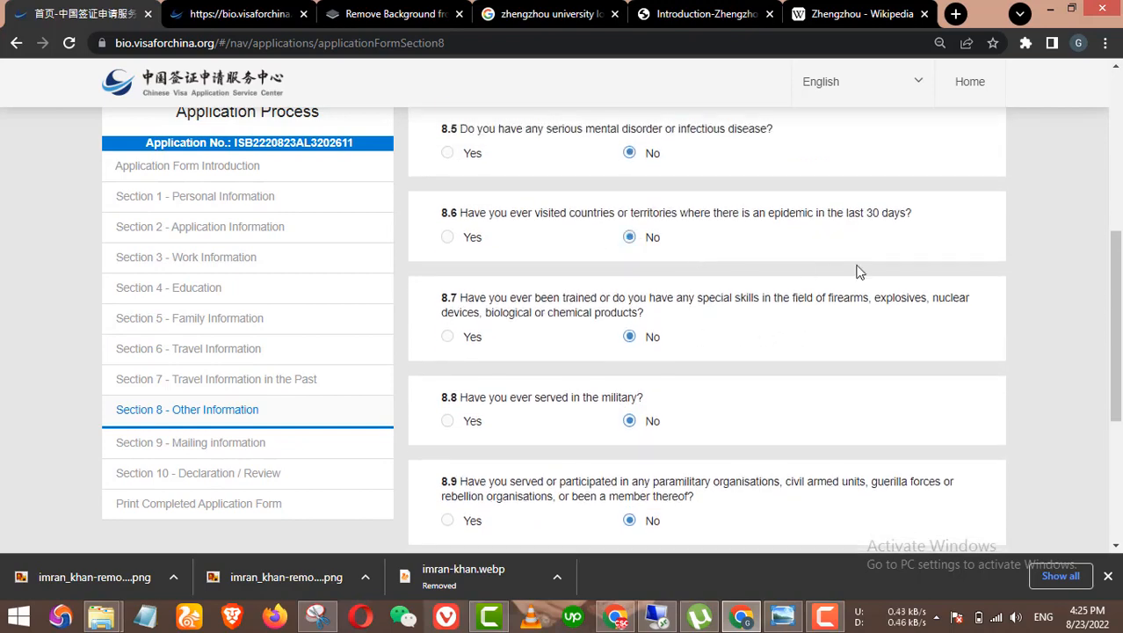
pyautogui.scroll(-4, 844, 351)
pyautogui.click(922, 471)
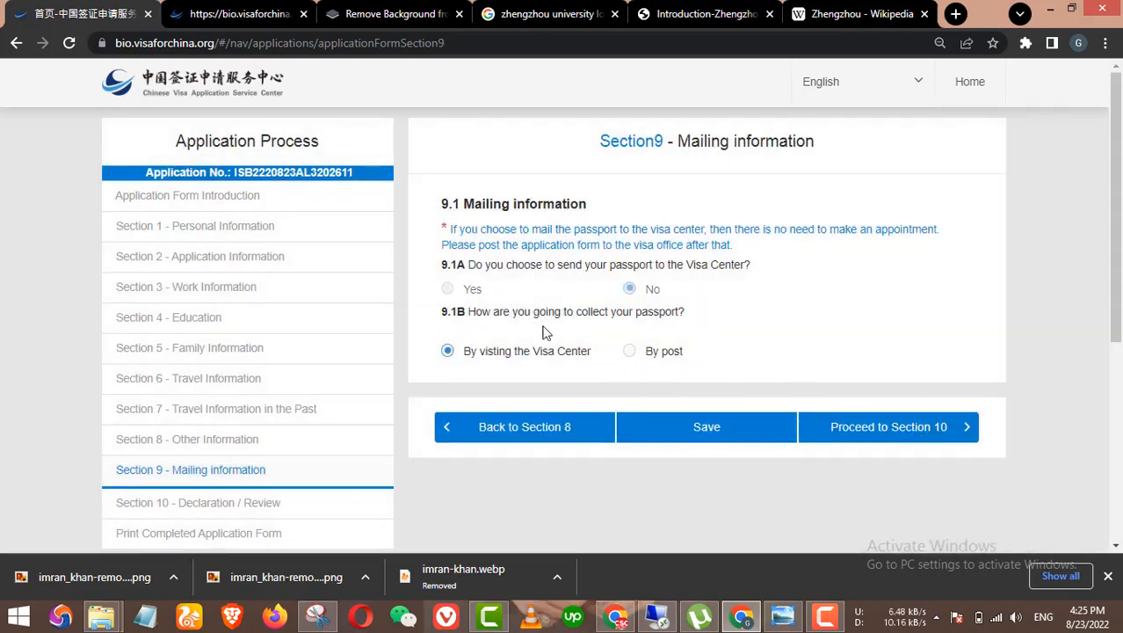
# Step: Set passport collection to By visiting the Visa Center instead of By post
pyautogui.scroll(-1, 432, 427)
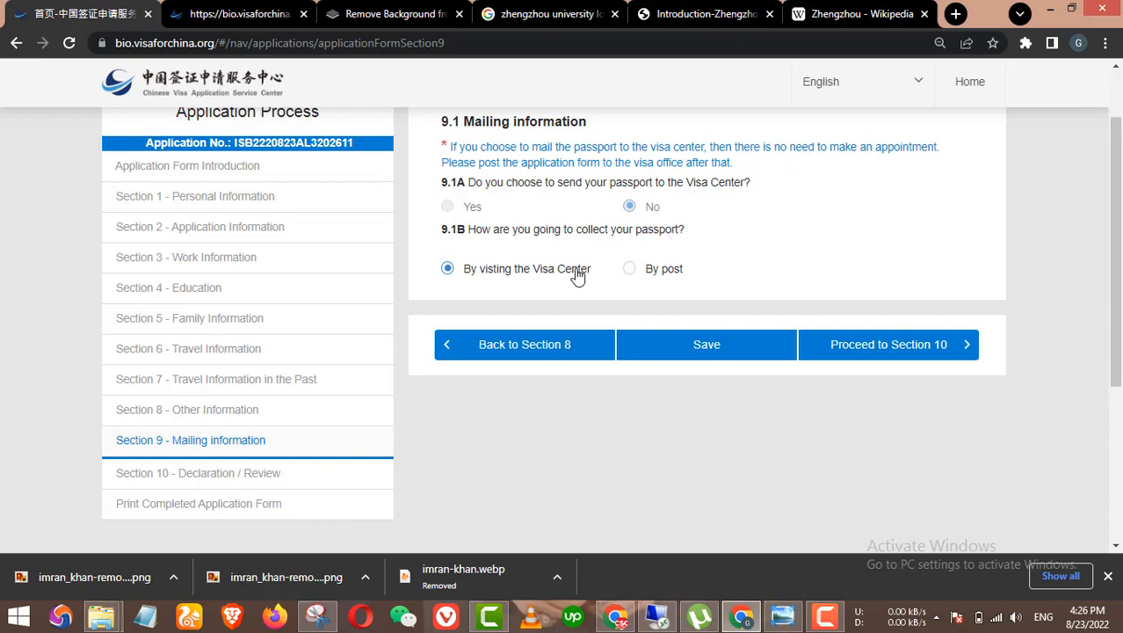
pyautogui.click(649, 275)
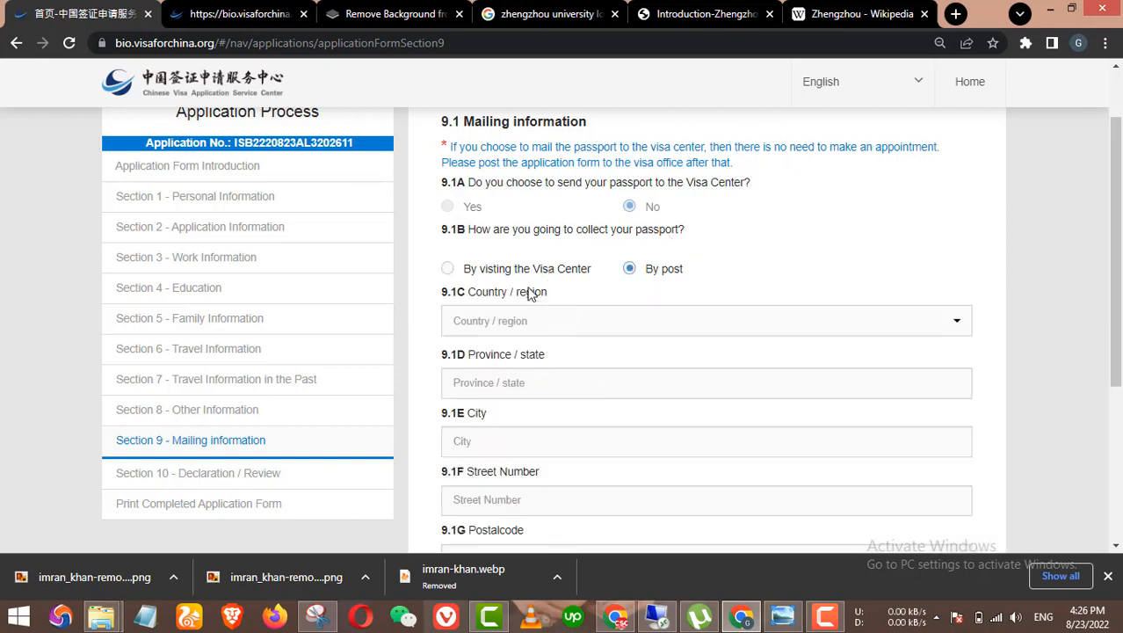
pyautogui.click(584, 271)
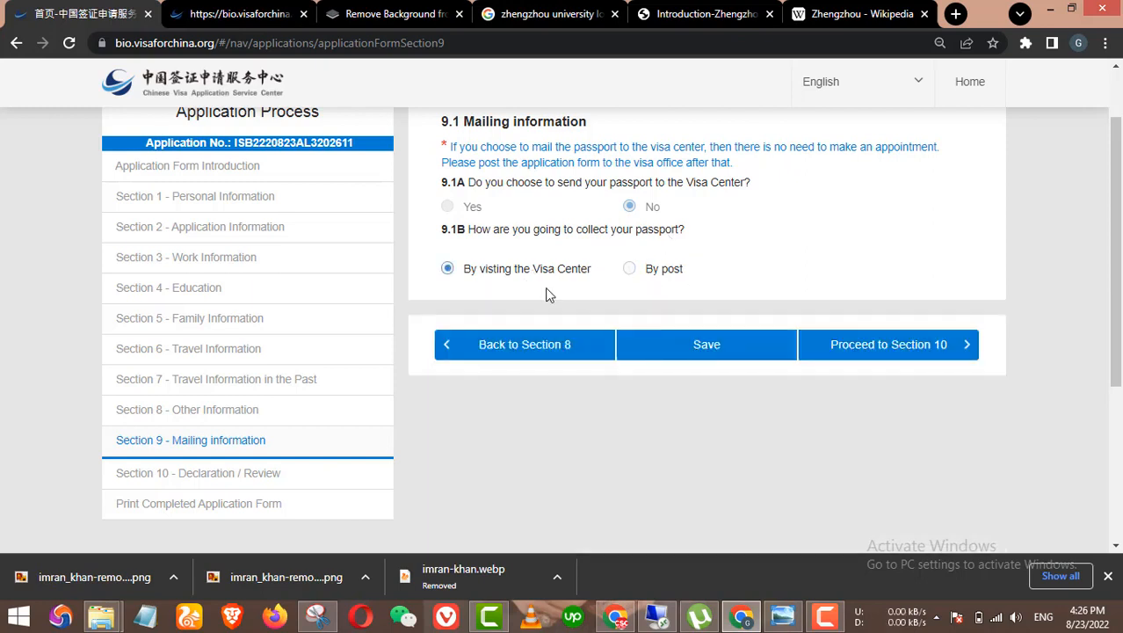
# Step: Proceed to the Section 10 Declaration / Review page
pyautogui.click(873, 352)
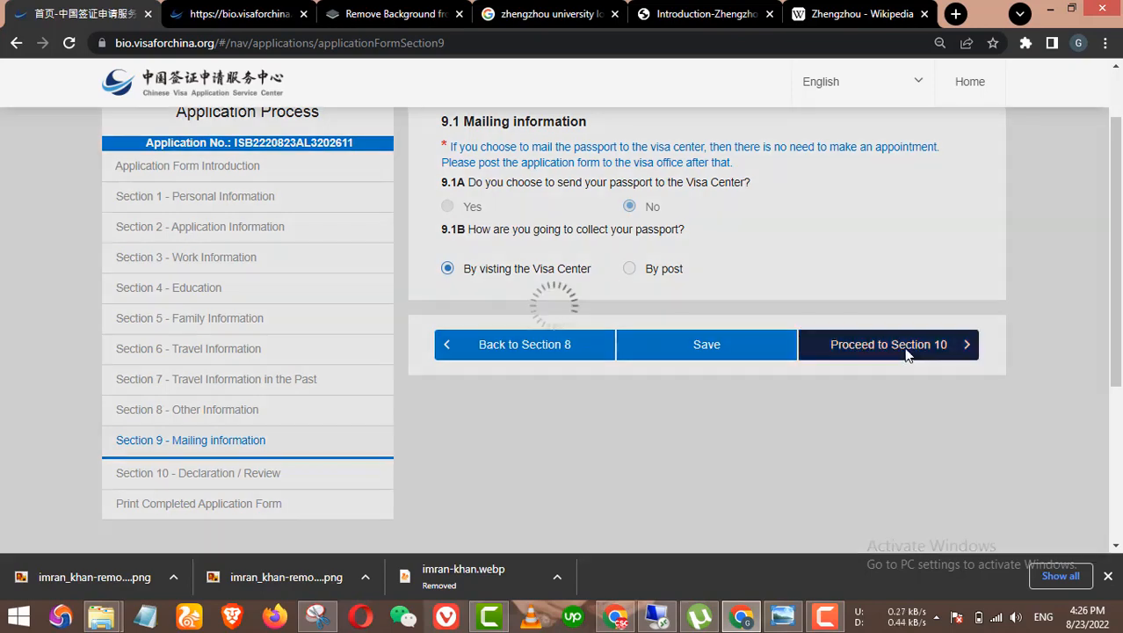
pyautogui.click(888, 347)
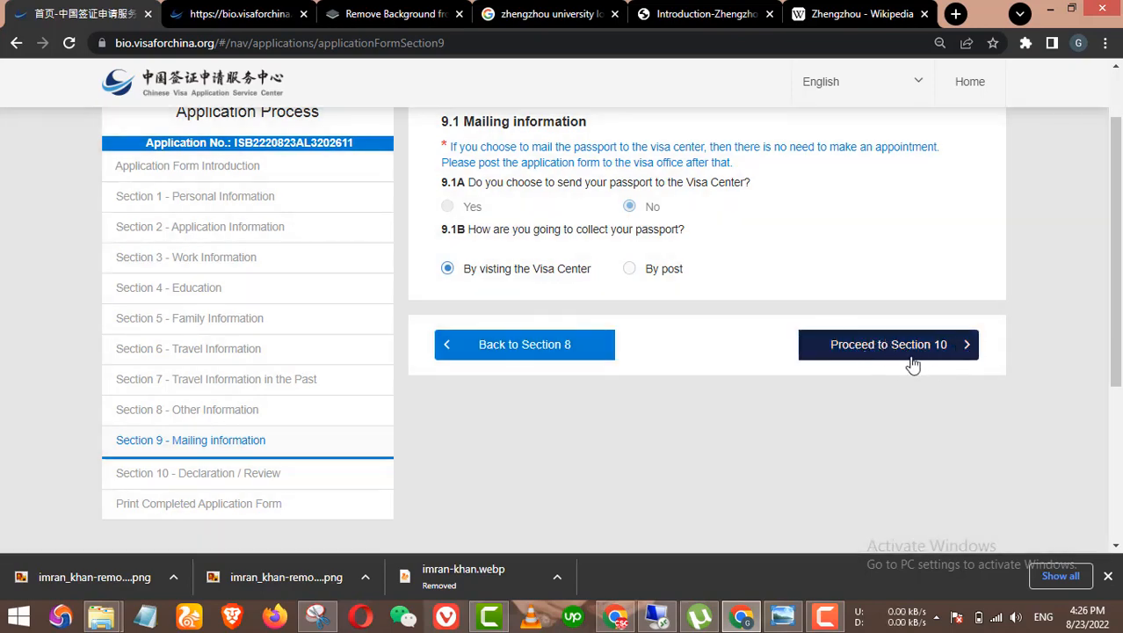
pyautogui.click(893, 347)
pyautogui.scroll(-1, 966, 270)
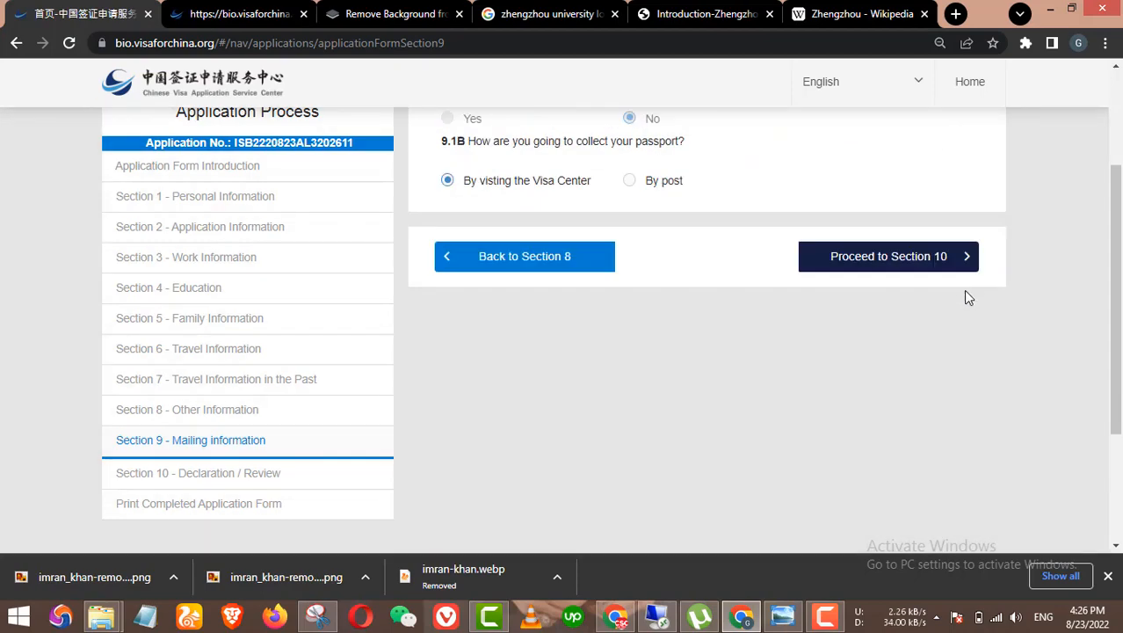
pyautogui.scroll(2, 965, 297)
pyautogui.scroll(-3, 850, 336)
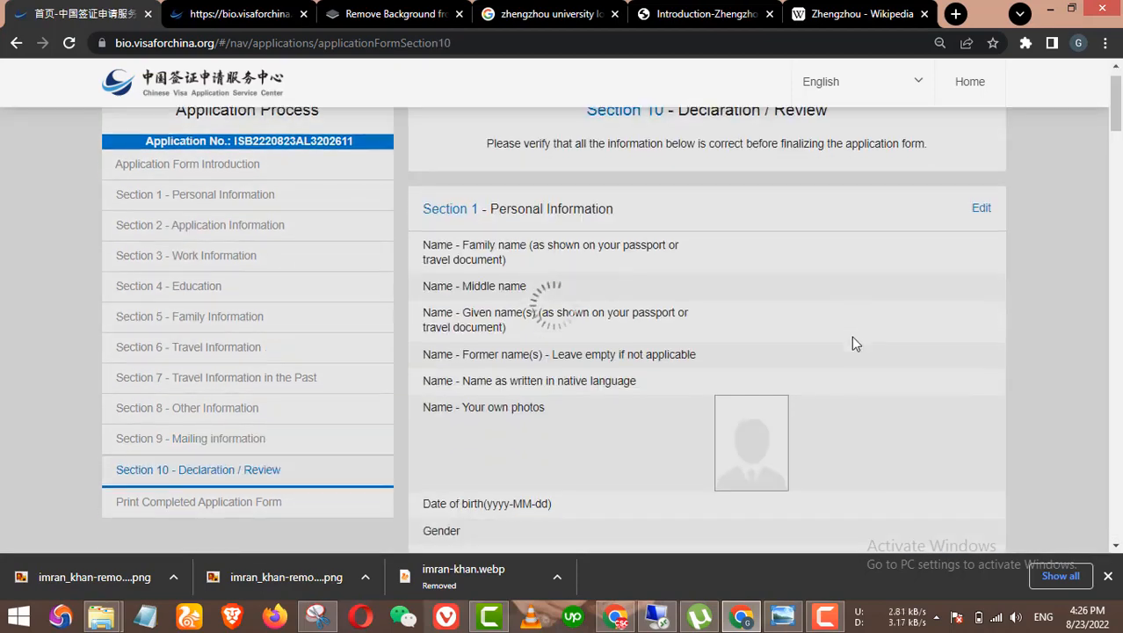
# Step: Choose Personal application and tick 'I have read and understood all of the above'
pyautogui.scroll(3, 856, 330)
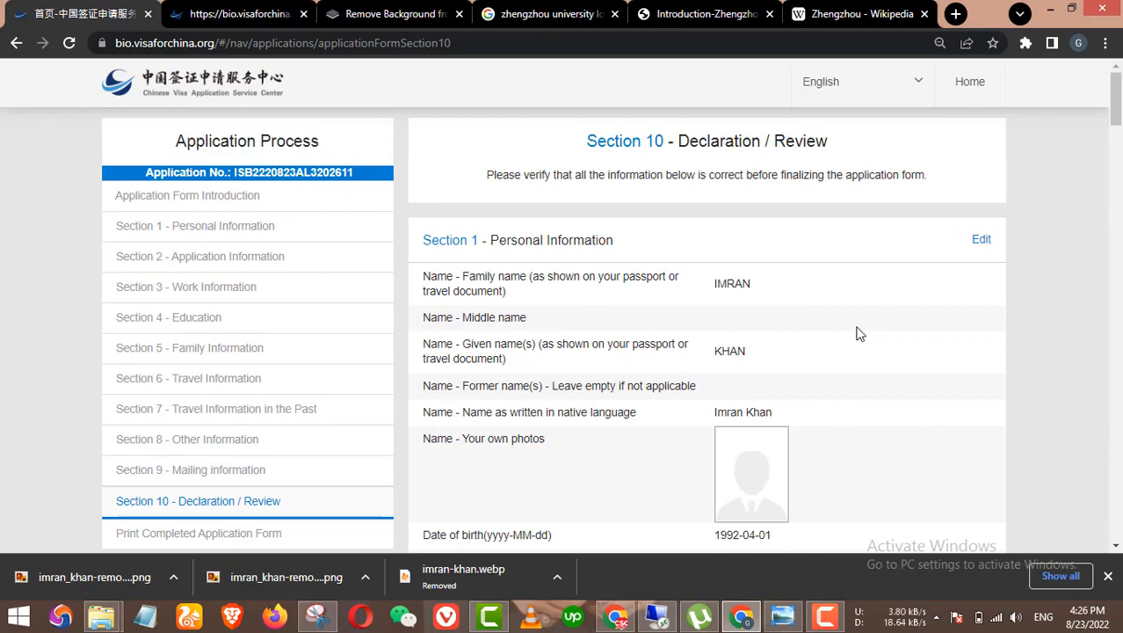
pyautogui.scroll(-3, 847, 347)
pyautogui.scroll(2, 844, 346)
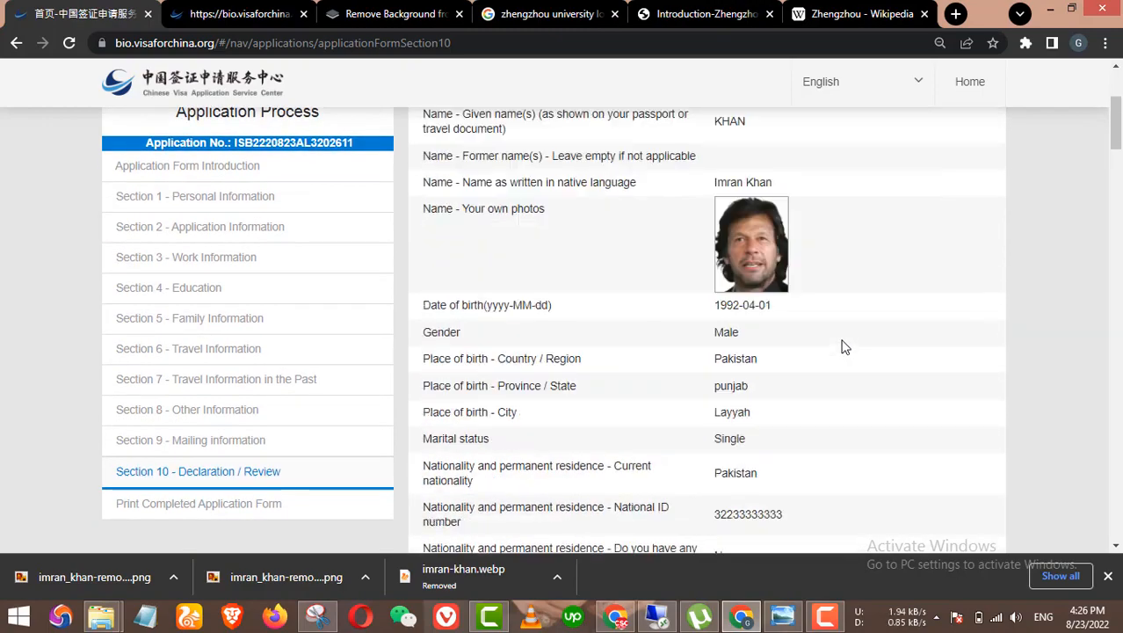
pyautogui.scroll(-5, 840, 348)
pyautogui.scroll(-12, 835, 349)
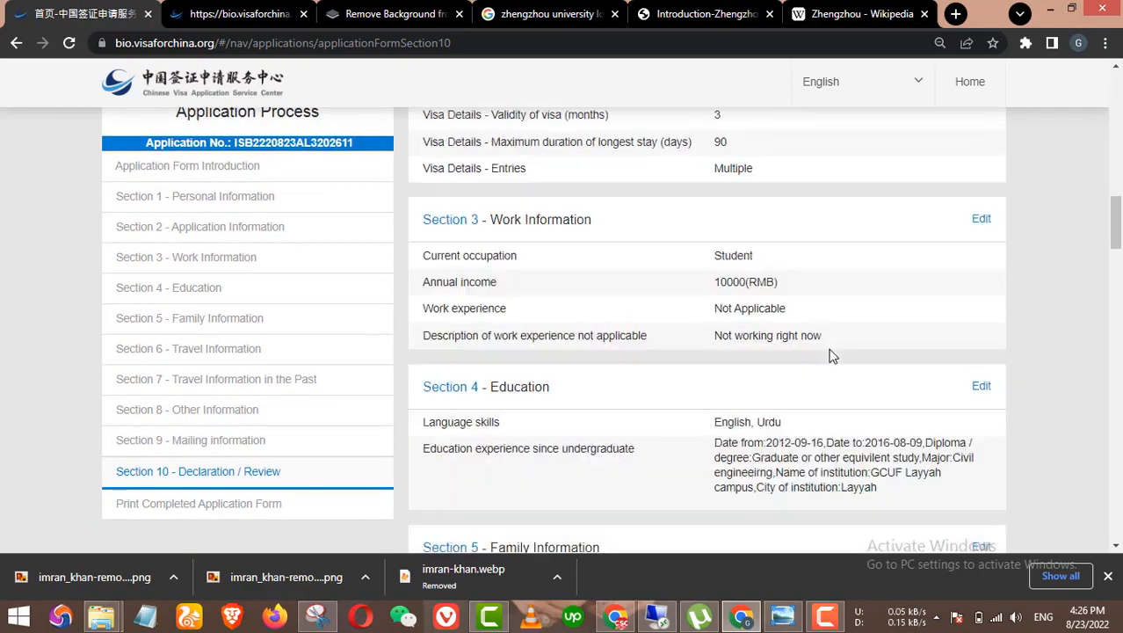
pyautogui.scroll(-15, 835, 357)
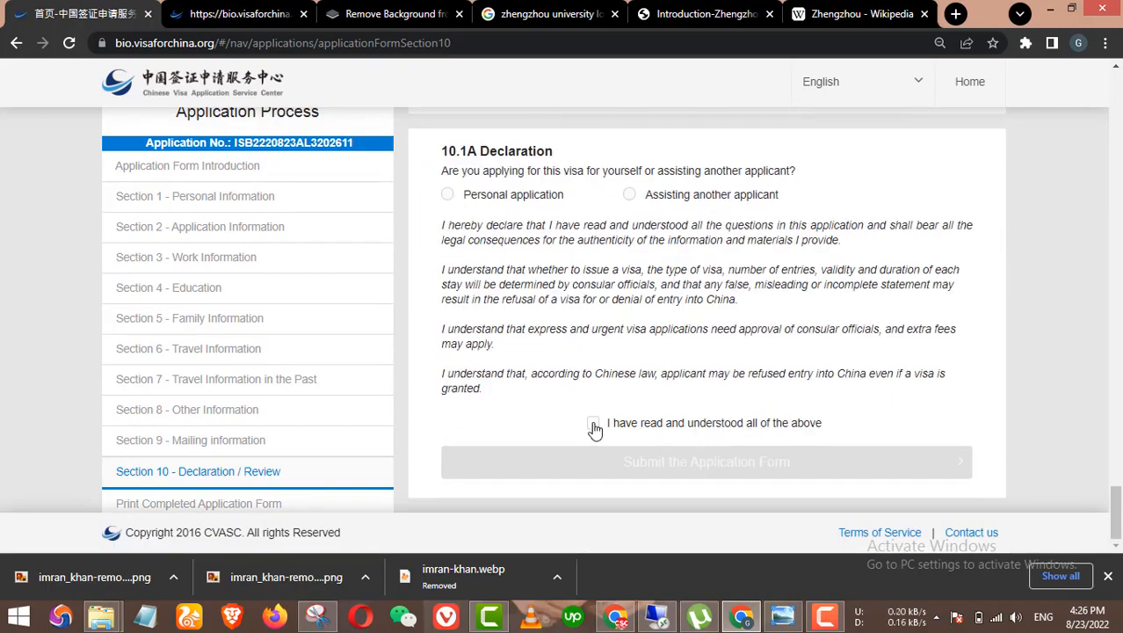
pyautogui.click(594, 423)
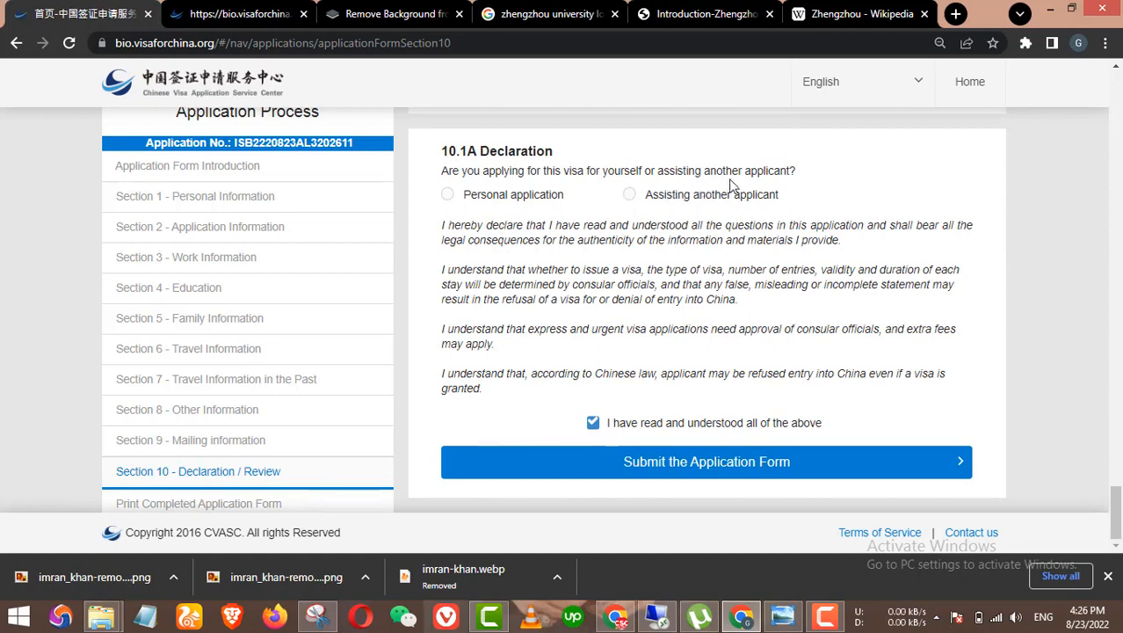
pyautogui.click(528, 205)
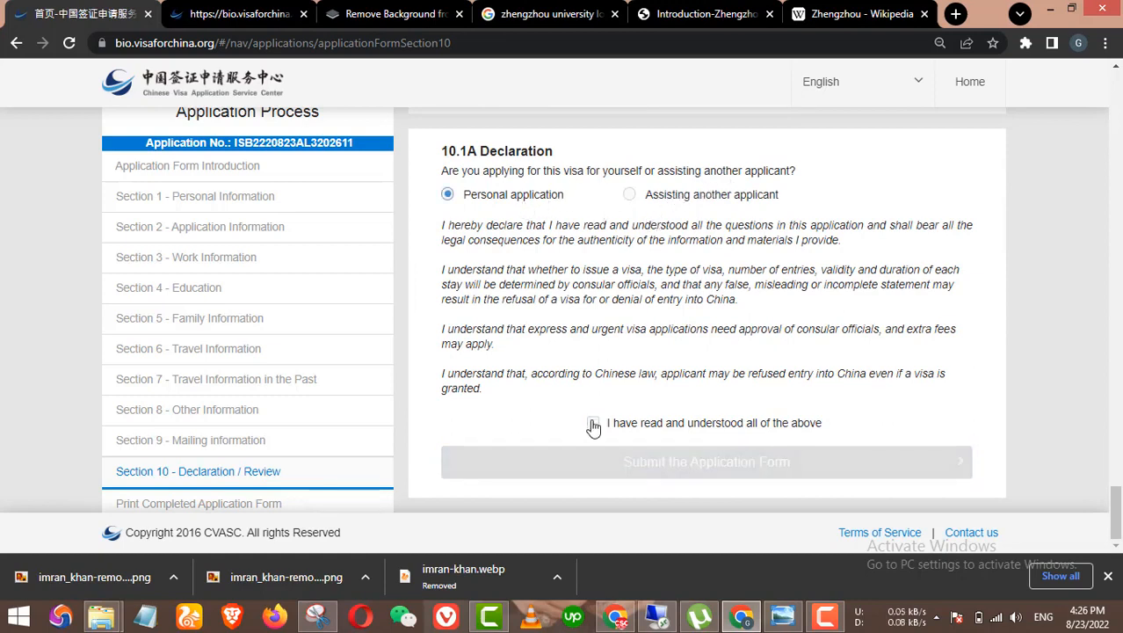
pyautogui.click(655, 423)
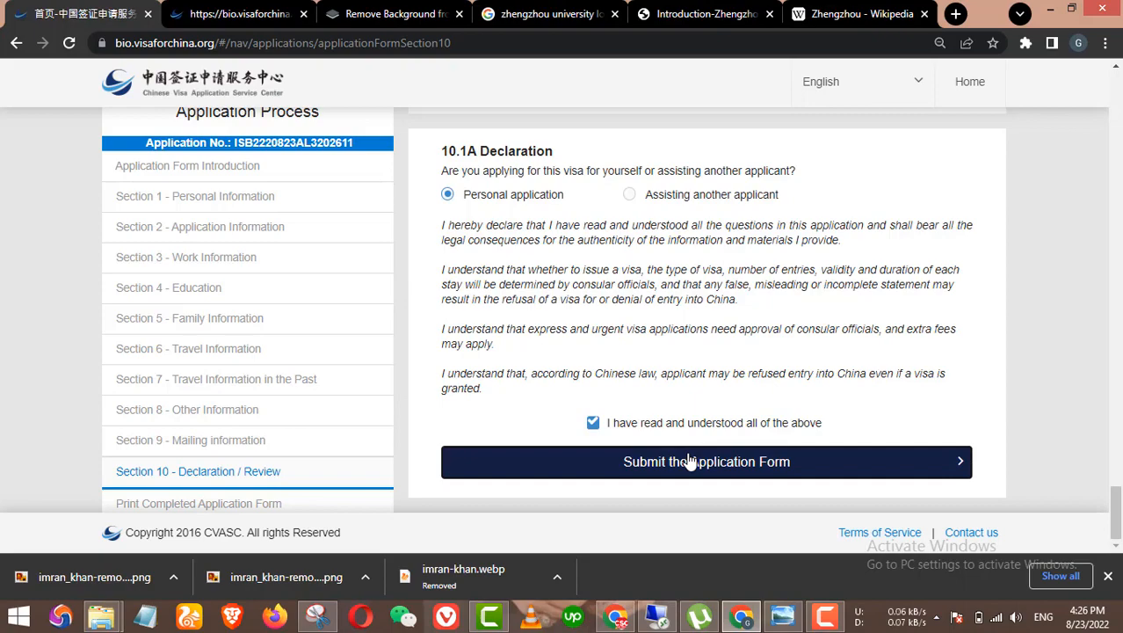
# Step: Submit the application form and confirm the submission
pyautogui.click(691, 463)
pyautogui.click(528, 186)
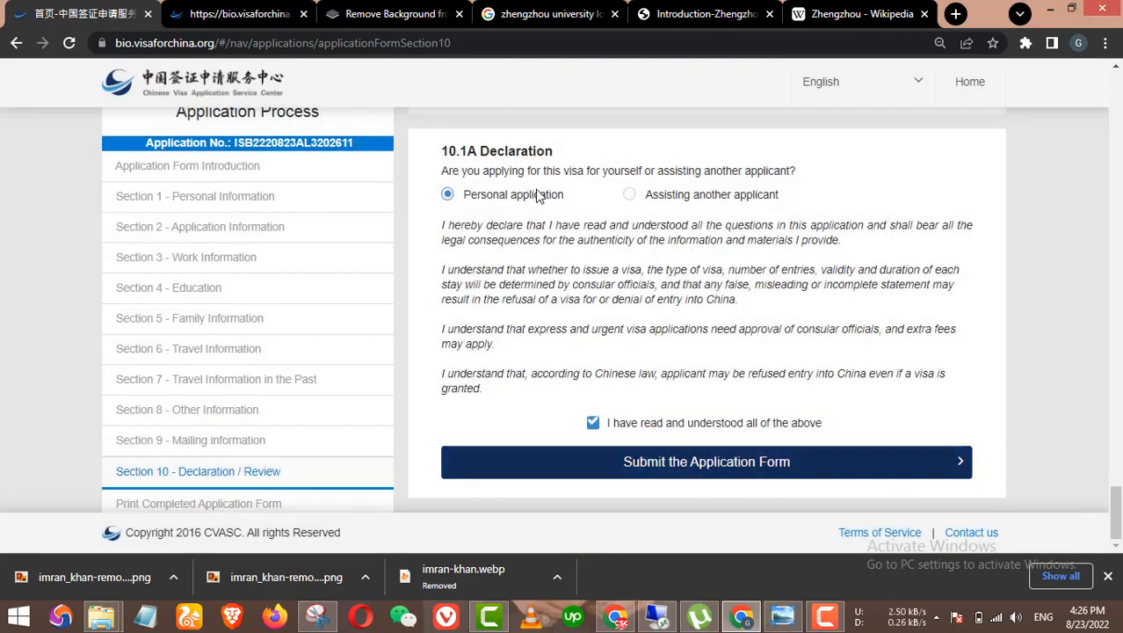
pyautogui.scroll(-1, 862, 376)
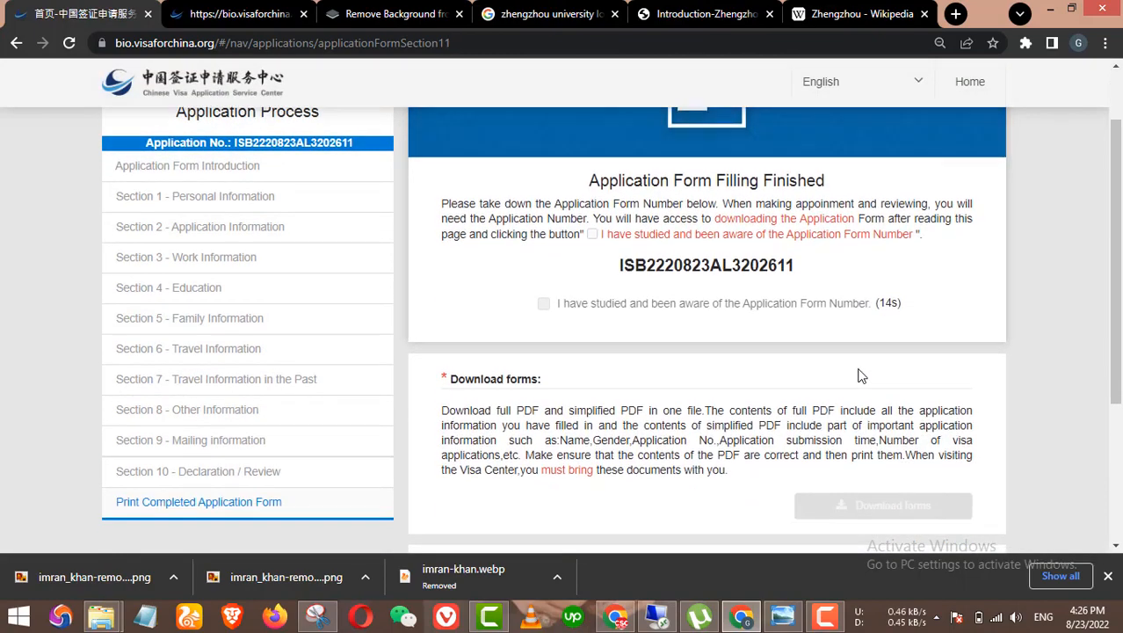
# Step: Tick 'I have studied and been aware of the Application Form Number'
pyautogui.scroll(-1, 861, 376)
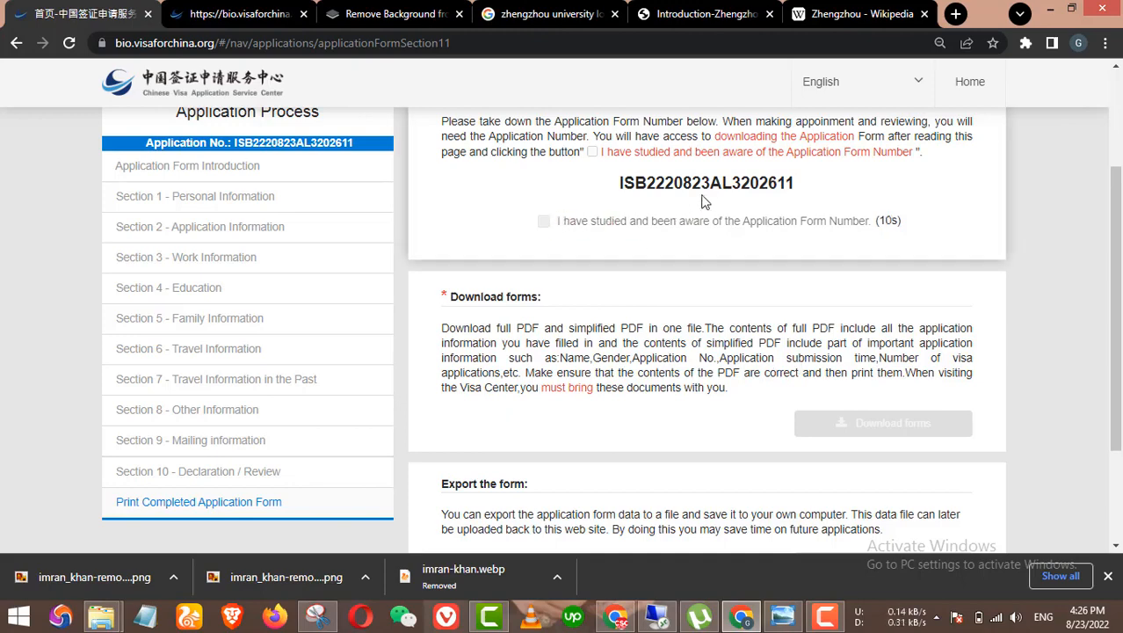
pyautogui.scroll(1, 688, 223)
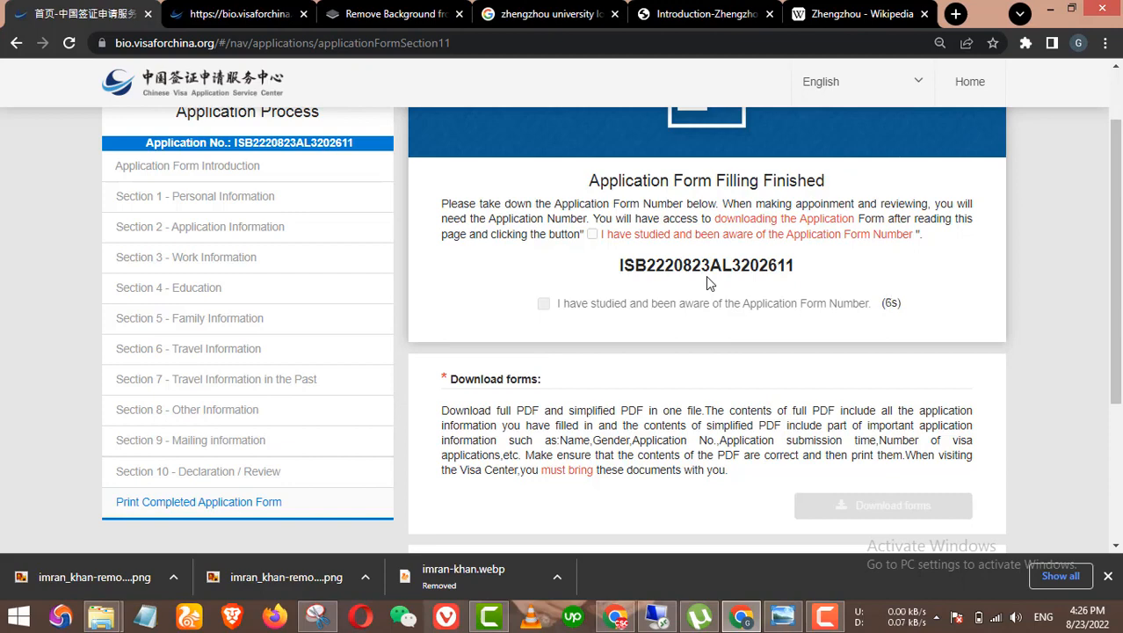
pyautogui.scroll(-3, 710, 283)
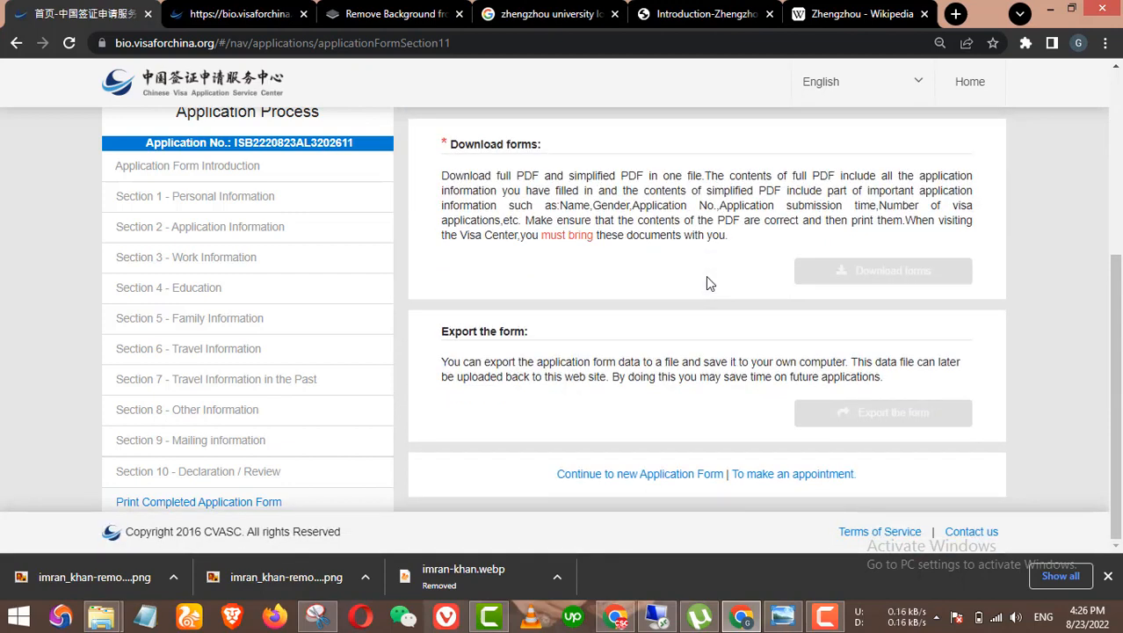
pyautogui.scroll(4, 782, 290)
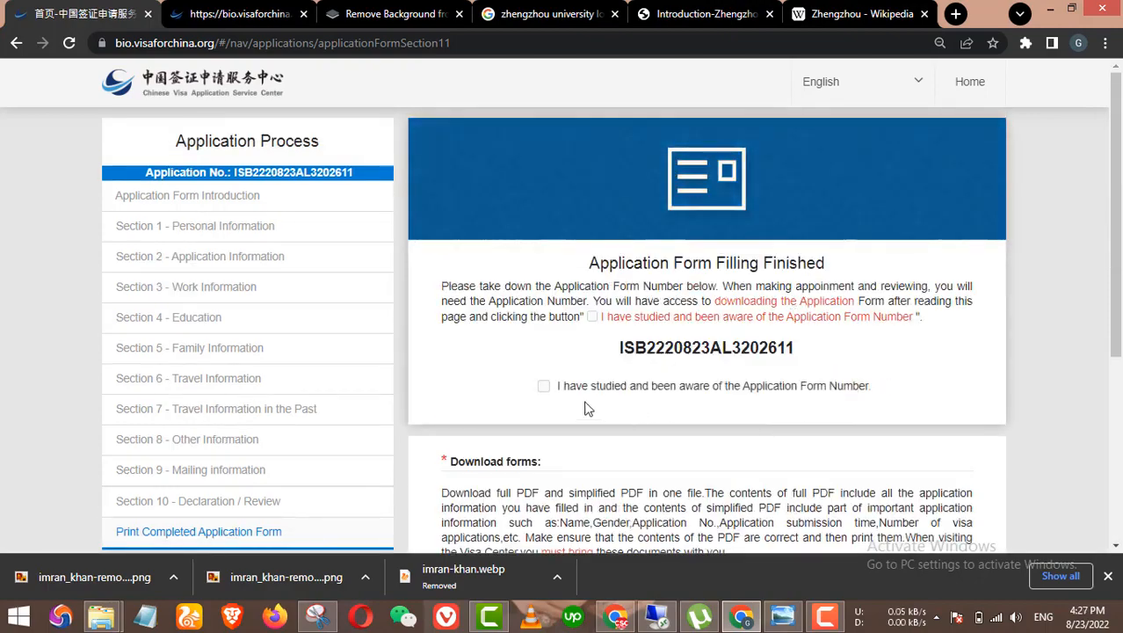
pyautogui.click(544, 385)
pyautogui.scroll(-4, 814, 420)
pyautogui.scroll(3, 814, 420)
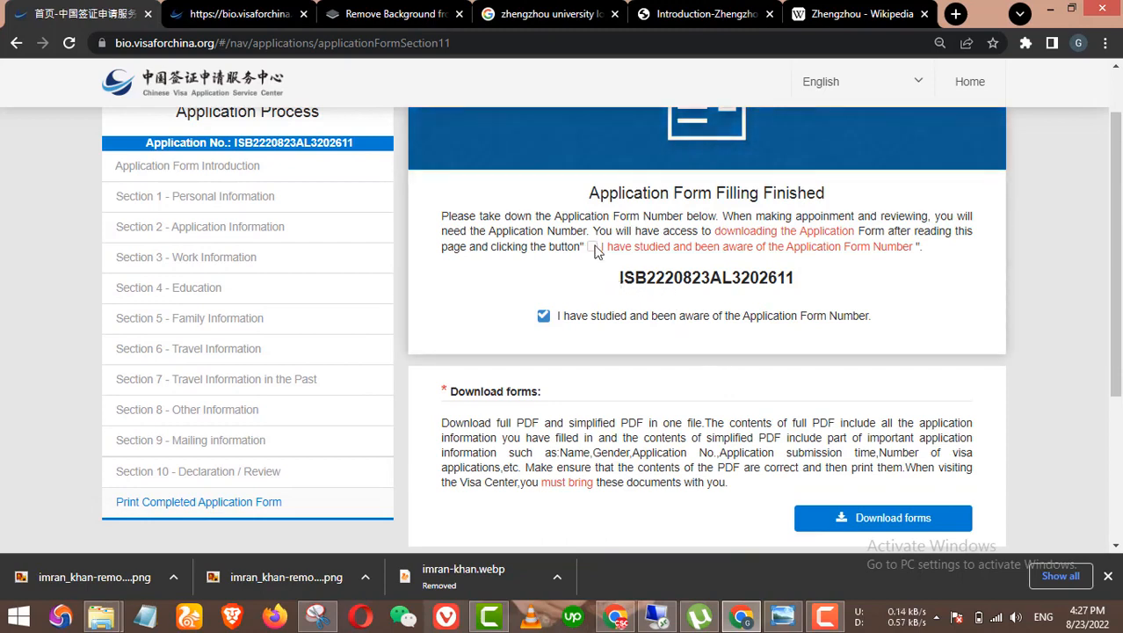
# Step: Copy the application form number and download the full and simplified PDF forms
pyautogui.moveTo(616, 276); pyautogui.dragTo(810, 289)
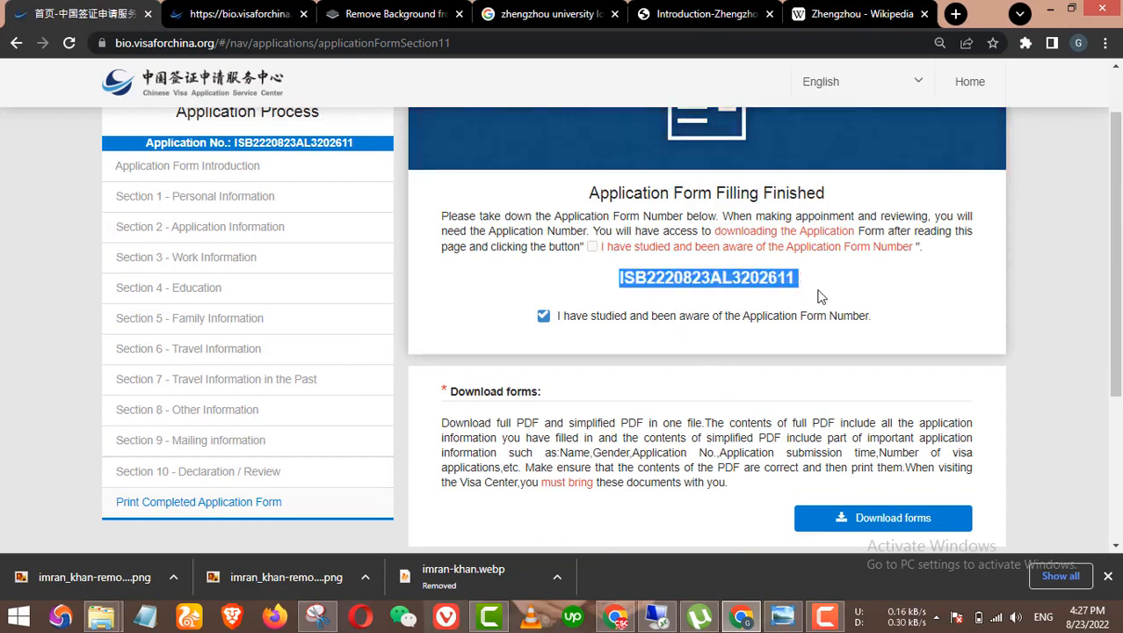
pyautogui.click(656, 281)
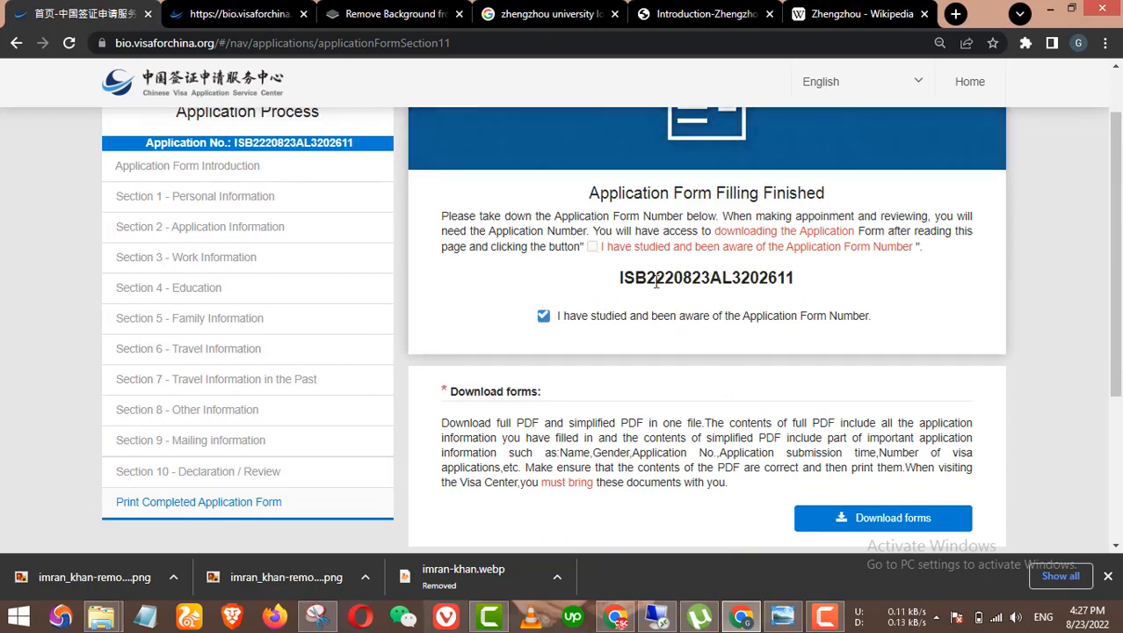
pyautogui.scroll(-3, 620, 268)
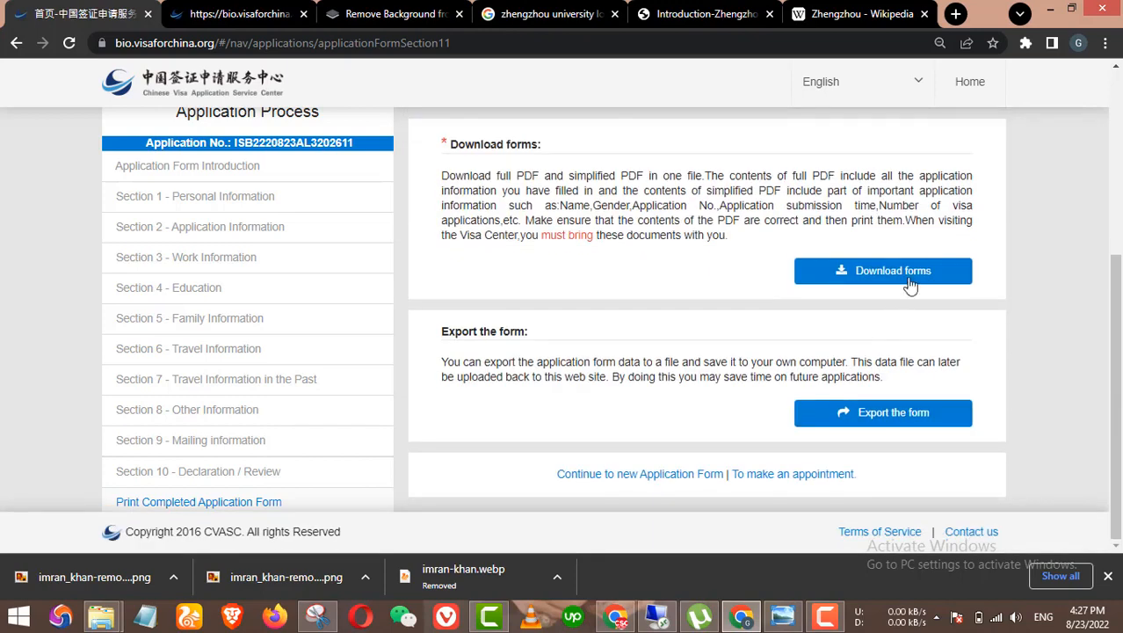
pyautogui.click(843, 275)
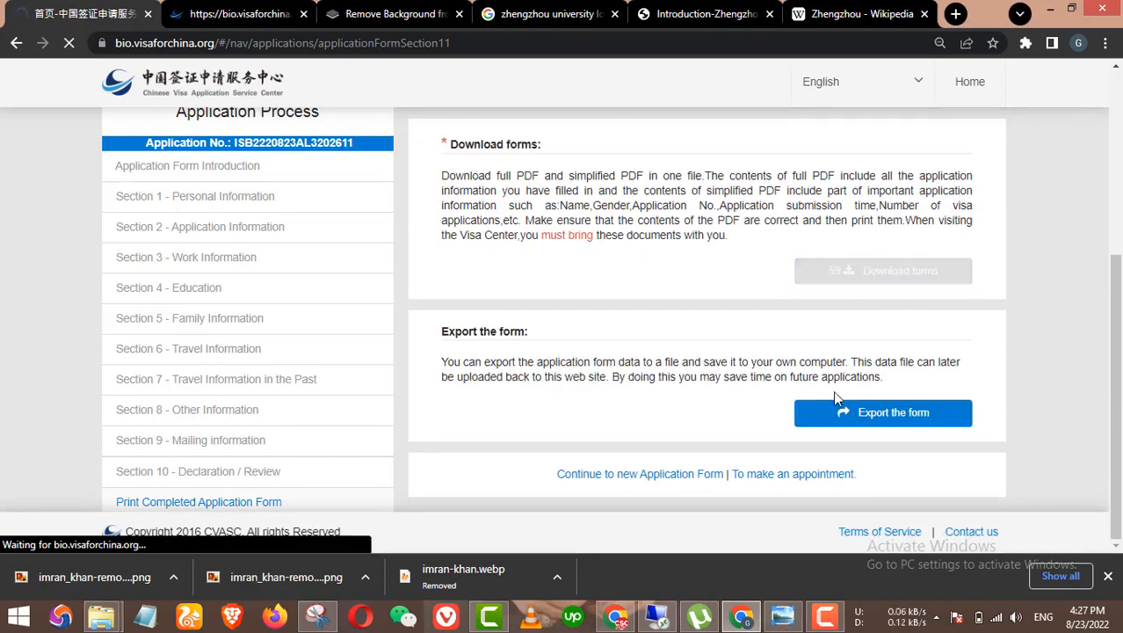
pyautogui.scroll(4, 642, 369)
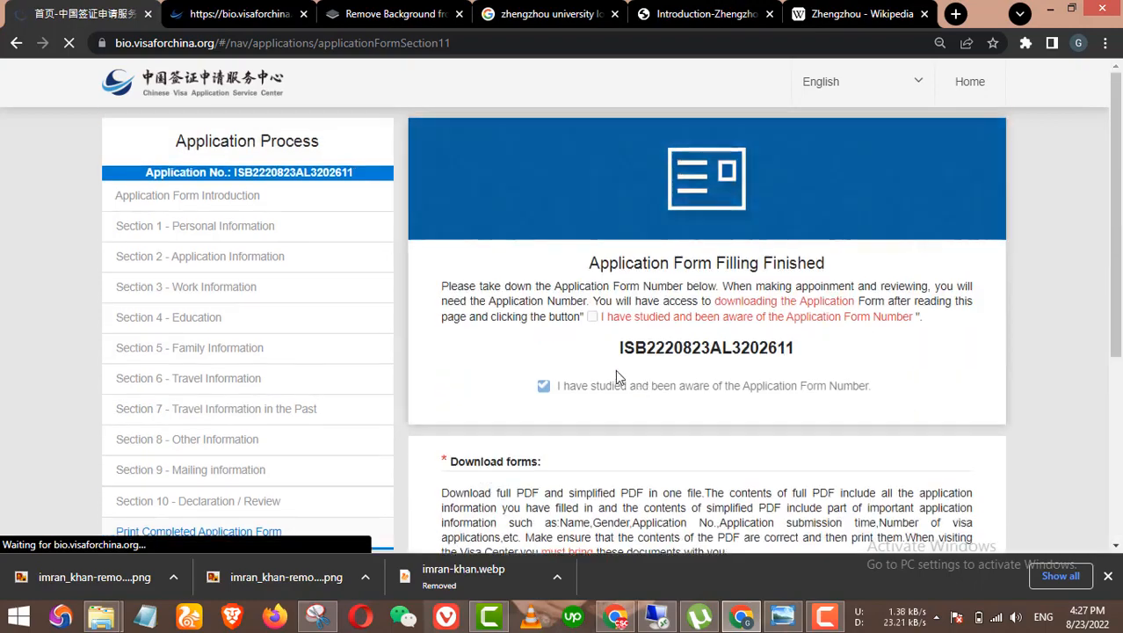
pyautogui.scroll(-4, 734, 387)
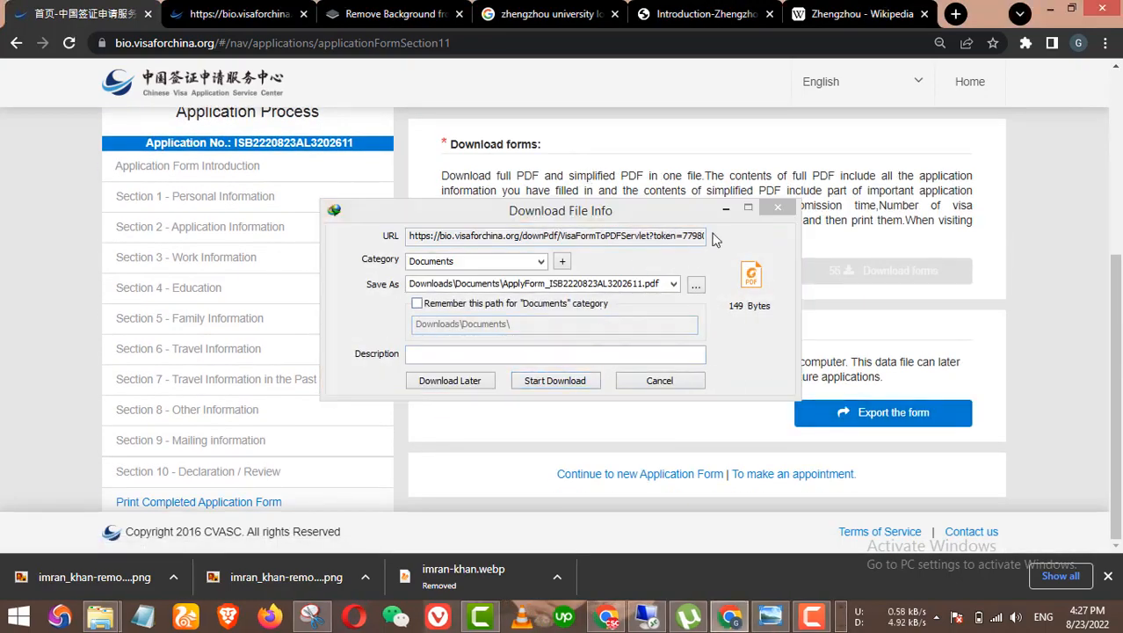
# Step: Export the application form data as a .qztp file, then confirm 'To make an appointment'
pyautogui.click(726, 208)
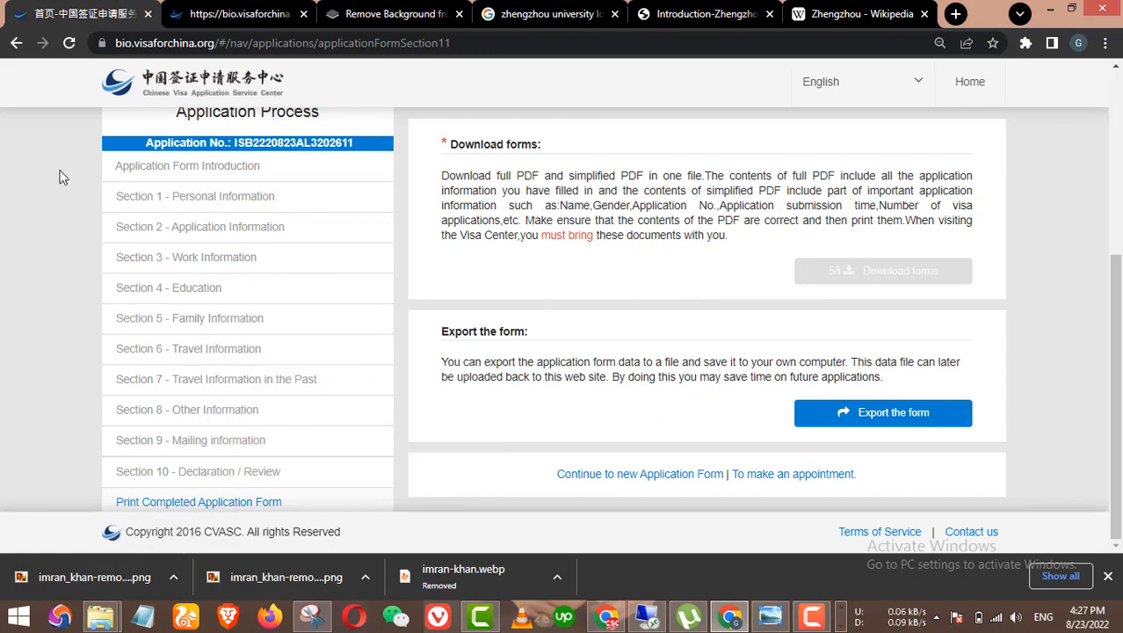
pyautogui.click(224, 92)
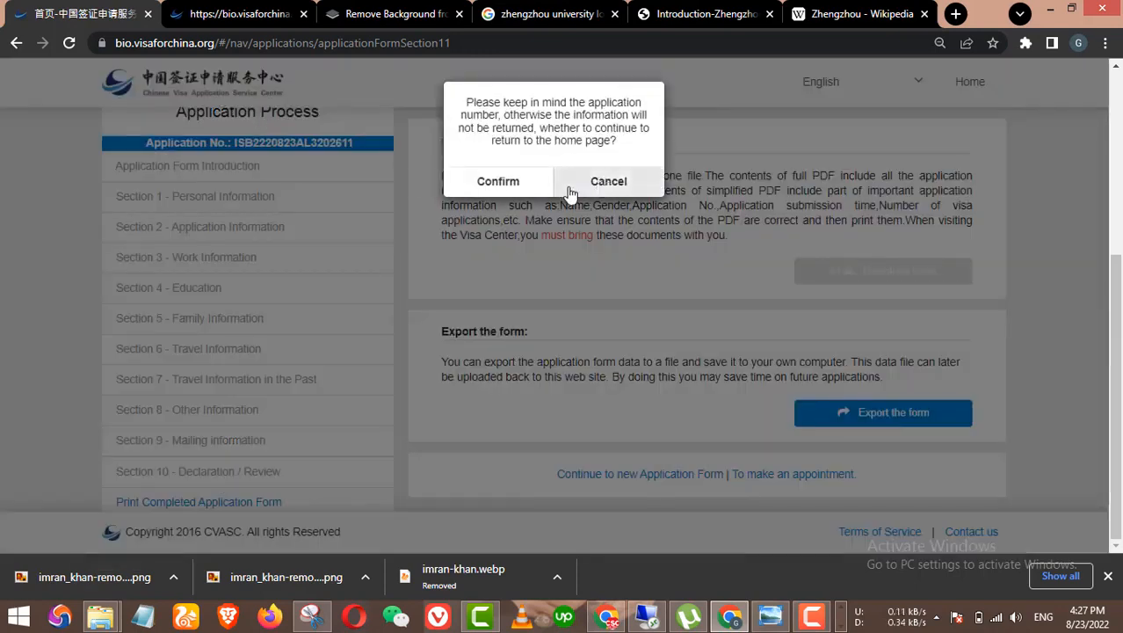
pyautogui.click(608, 173)
pyautogui.click(889, 413)
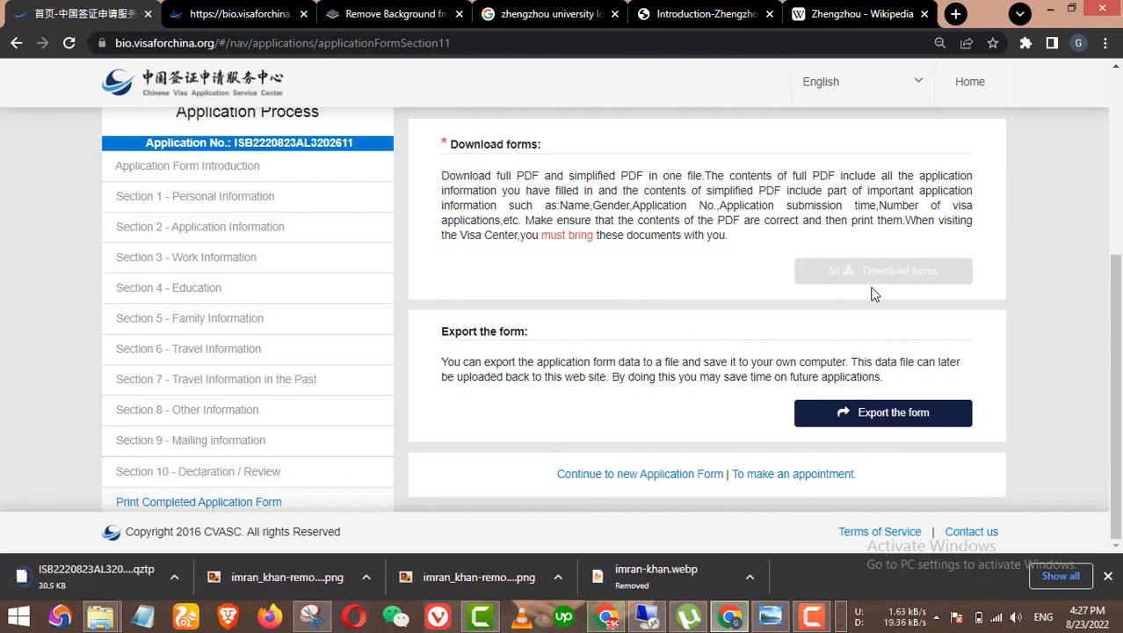
pyautogui.scroll(3, 965, 176)
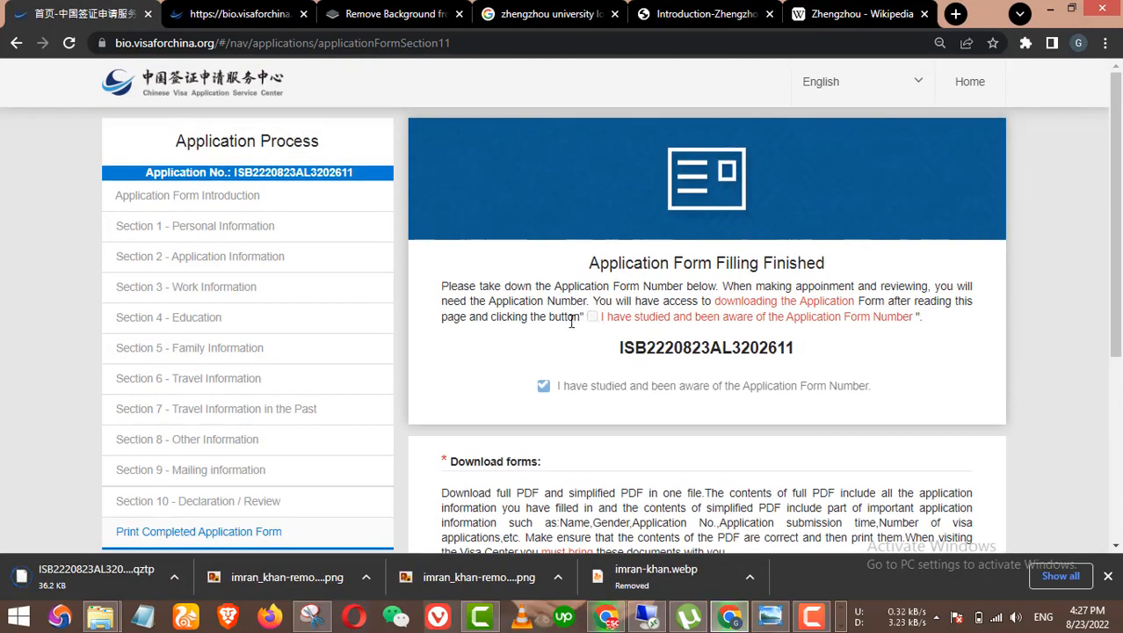
pyautogui.scroll(-3, 306, 393)
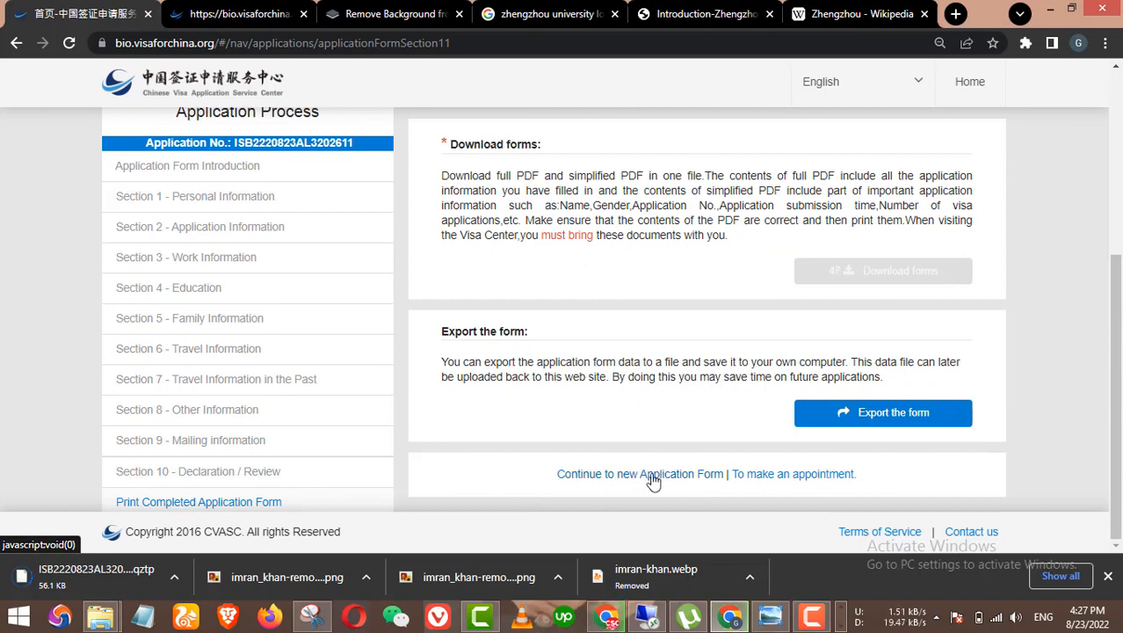
pyautogui.click(795, 475)
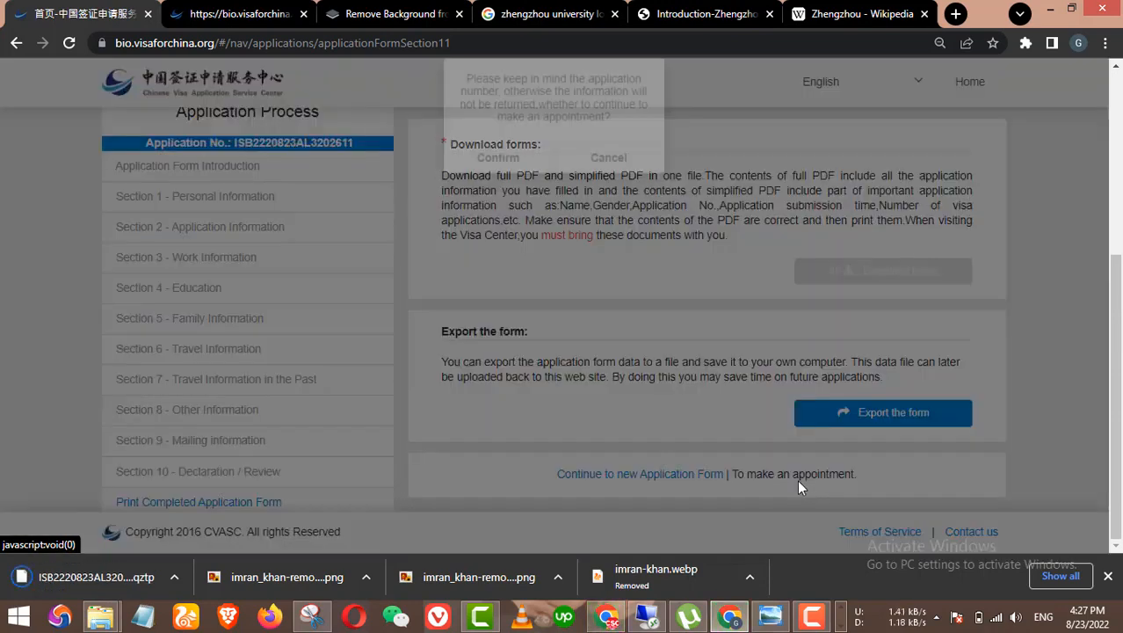
pyautogui.click(505, 182)
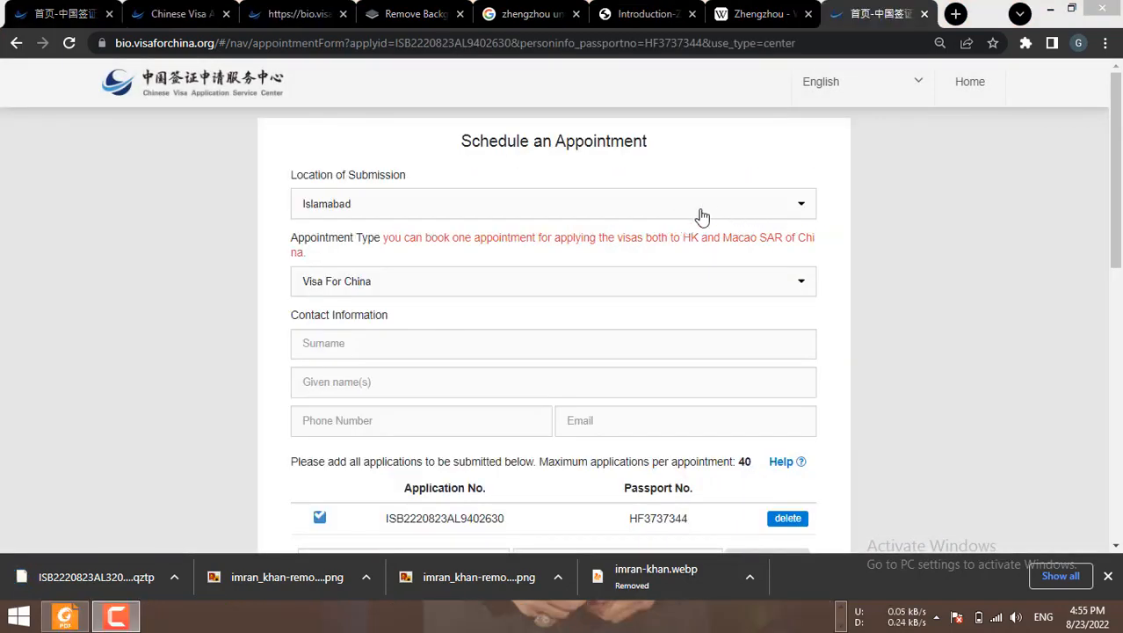
# Step: Select Islamabad as the submission location and Visa For China as the appointment type
pyautogui.click(657, 211)
pyautogui.click(512, 235)
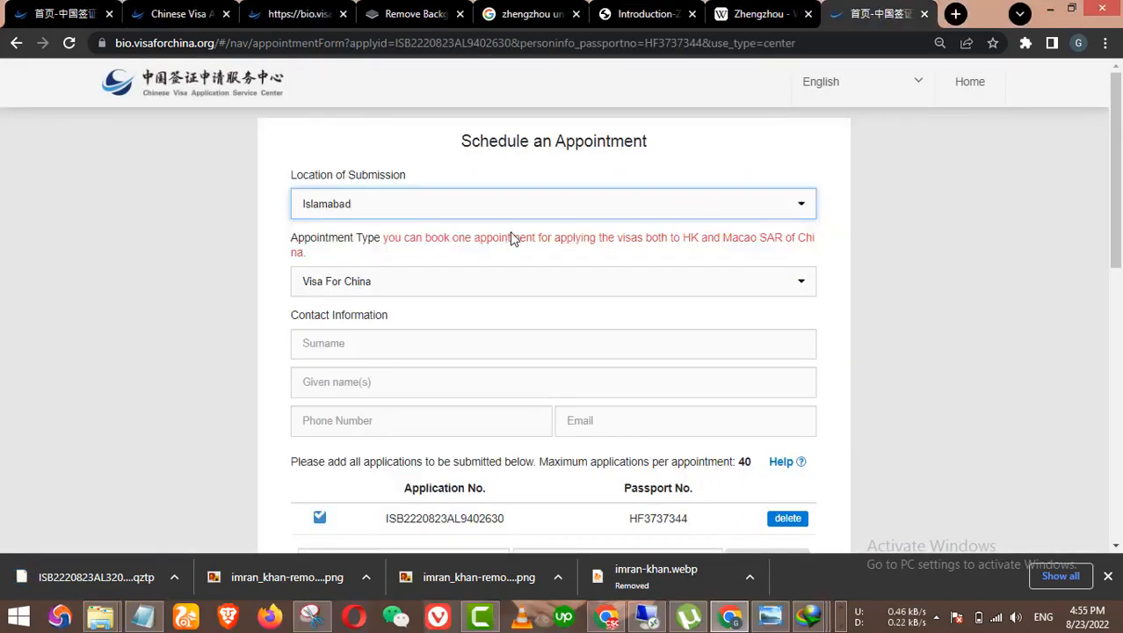
pyautogui.click(632, 191)
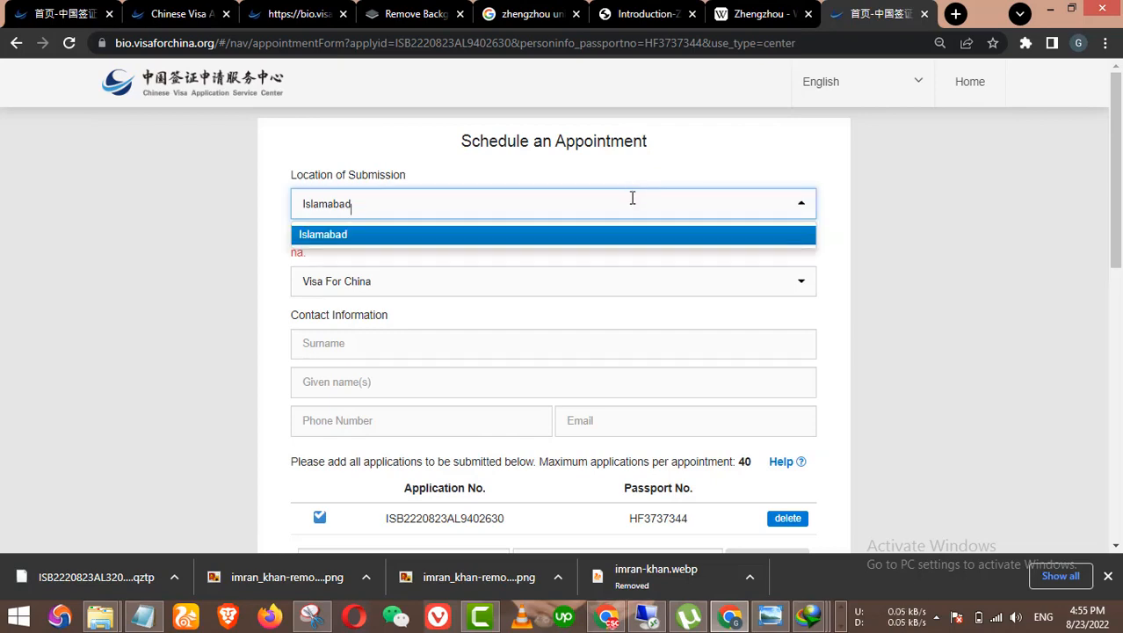
pyautogui.click(564, 274)
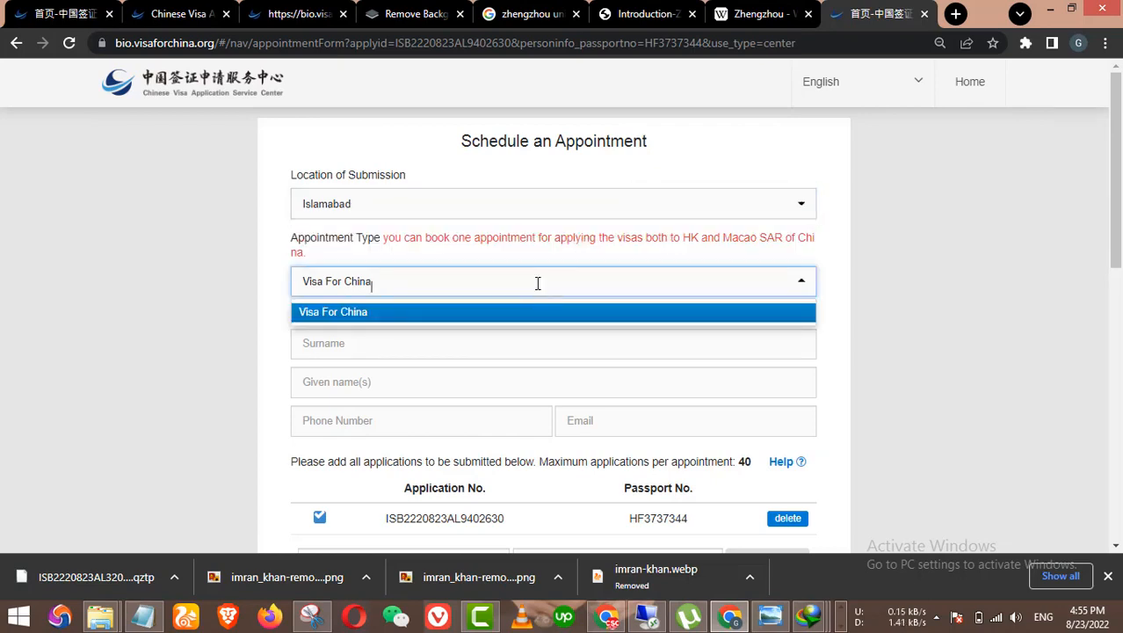
pyautogui.click(349, 332)
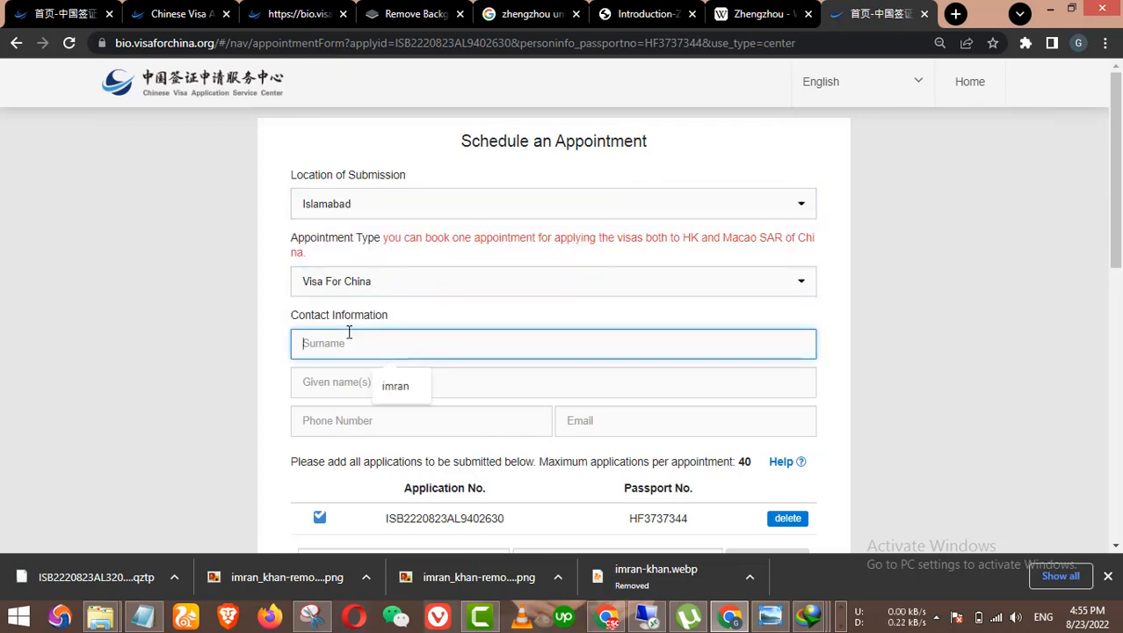
# Step: Fill in the contact's surname, given name and phone number from saved suggestions
pyautogui.click(396, 387)
pyautogui.click(377, 384)
pyautogui.click(394, 425)
pyautogui.click(382, 419)
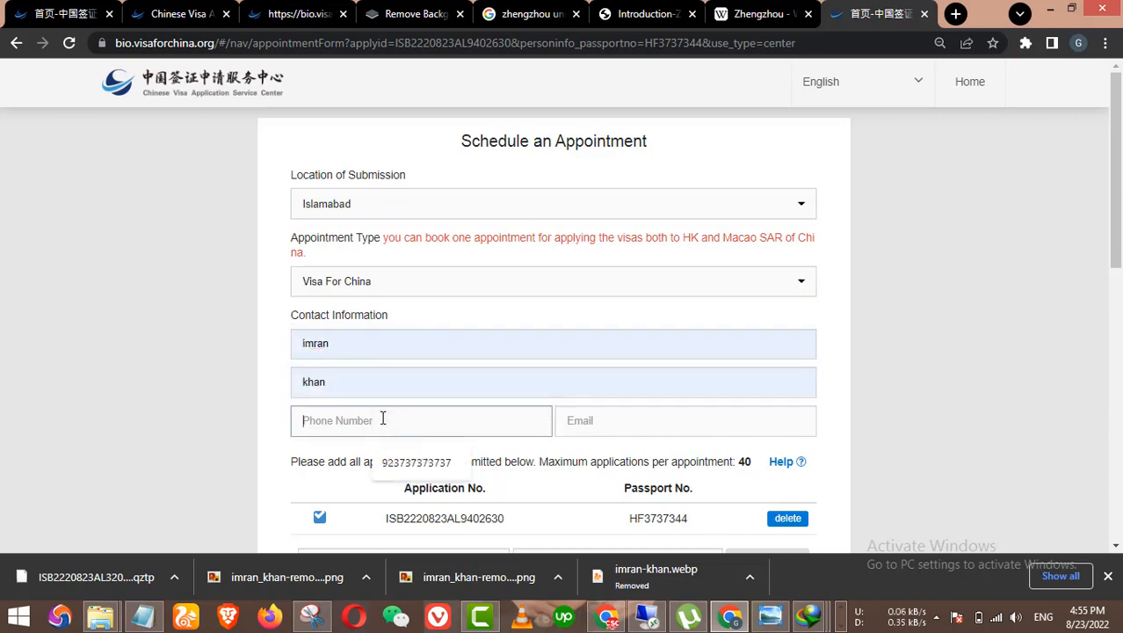
pyautogui.press('Down')
pyautogui.press('Return')
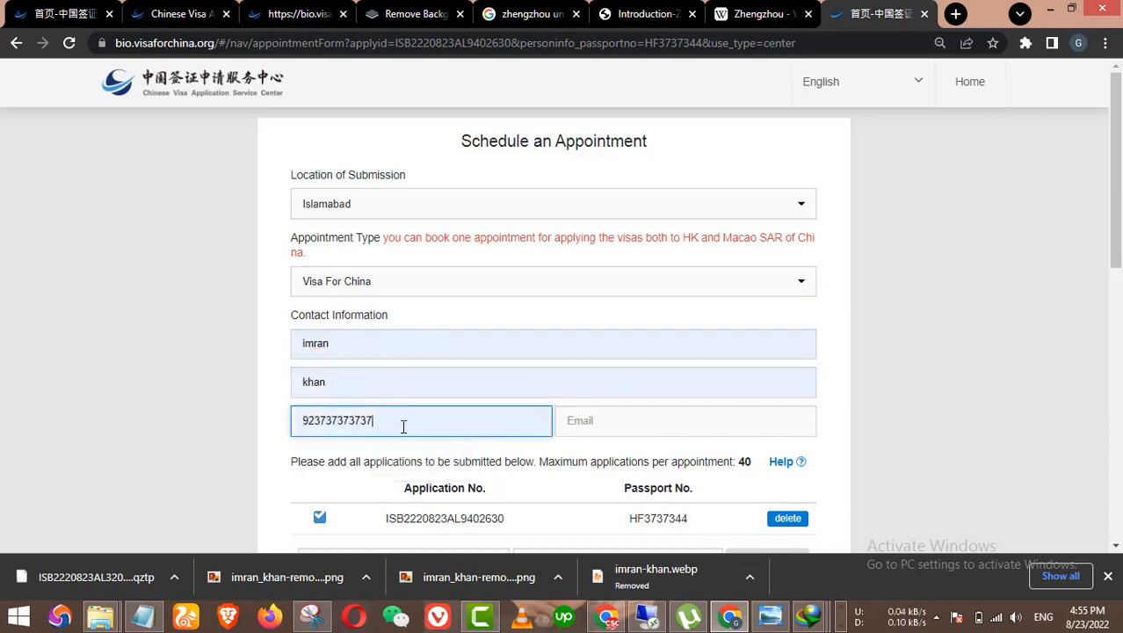
pyautogui.press('Tab')
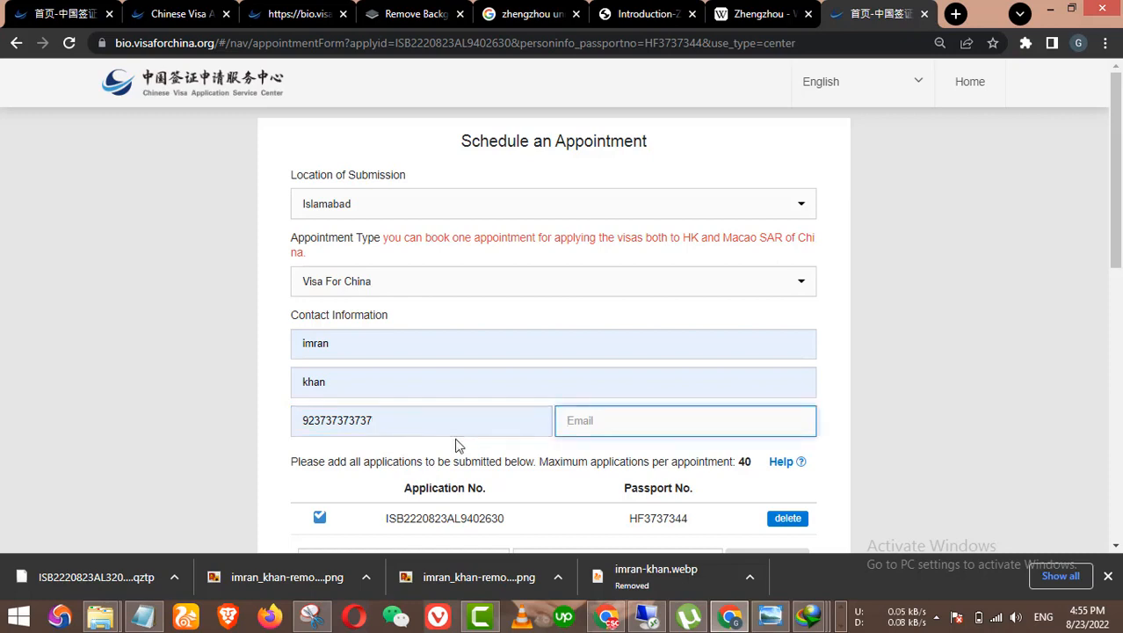
# Step: Copy the contact's e-mail address from Notepad and paste it into the e-mail field
pyautogui.click(144, 614)
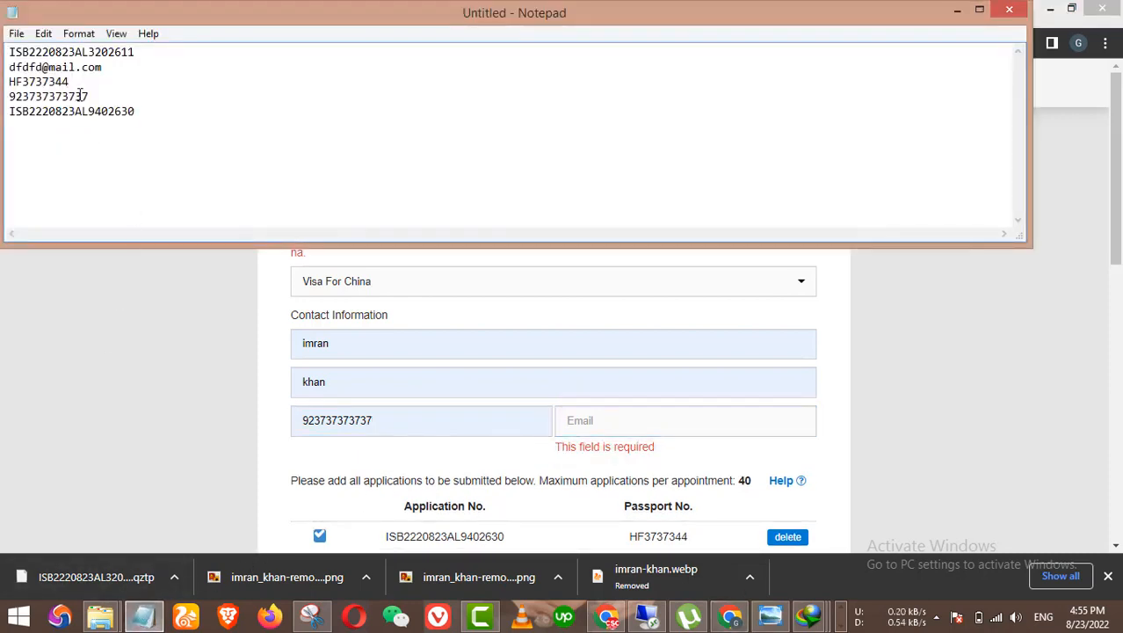
pyautogui.moveTo(100, 67); pyautogui.dragTo(7, 68)
pyautogui.hotkey('ctrl', 'c')
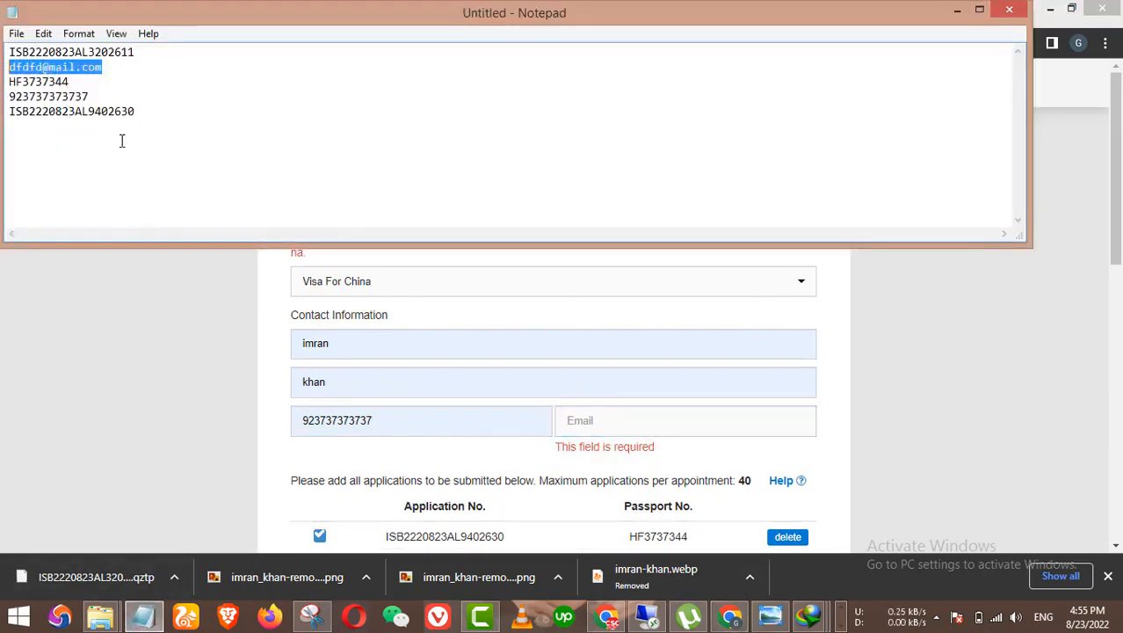
pyautogui.click(906, 311)
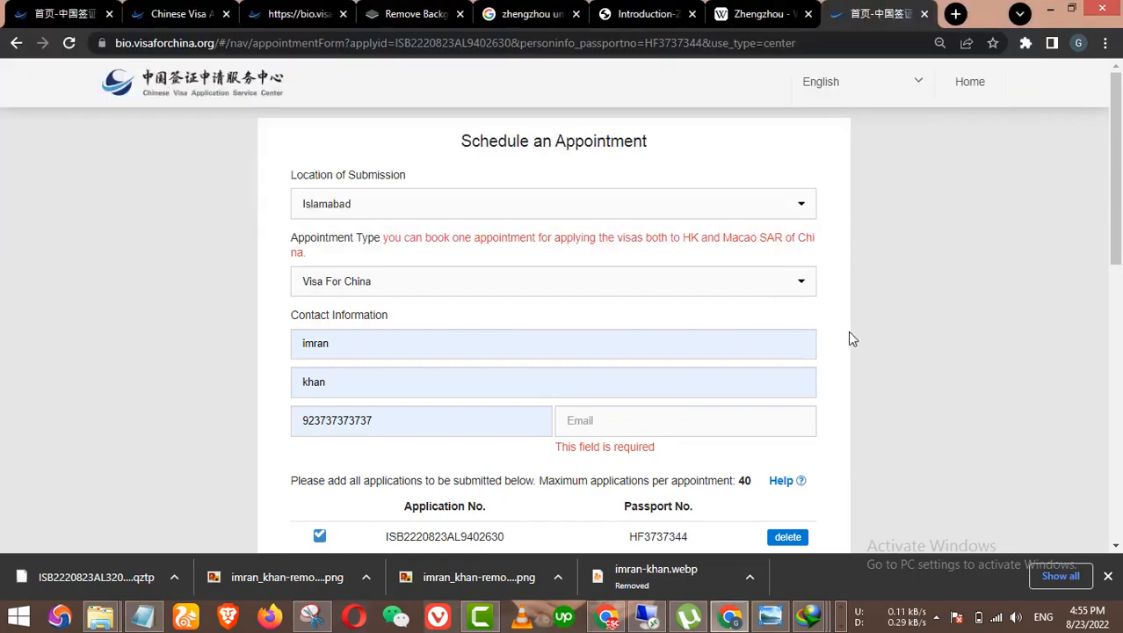
pyautogui.click(530, 384)
pyautogui.click(418, 431)
pyautogui.press('Tab')
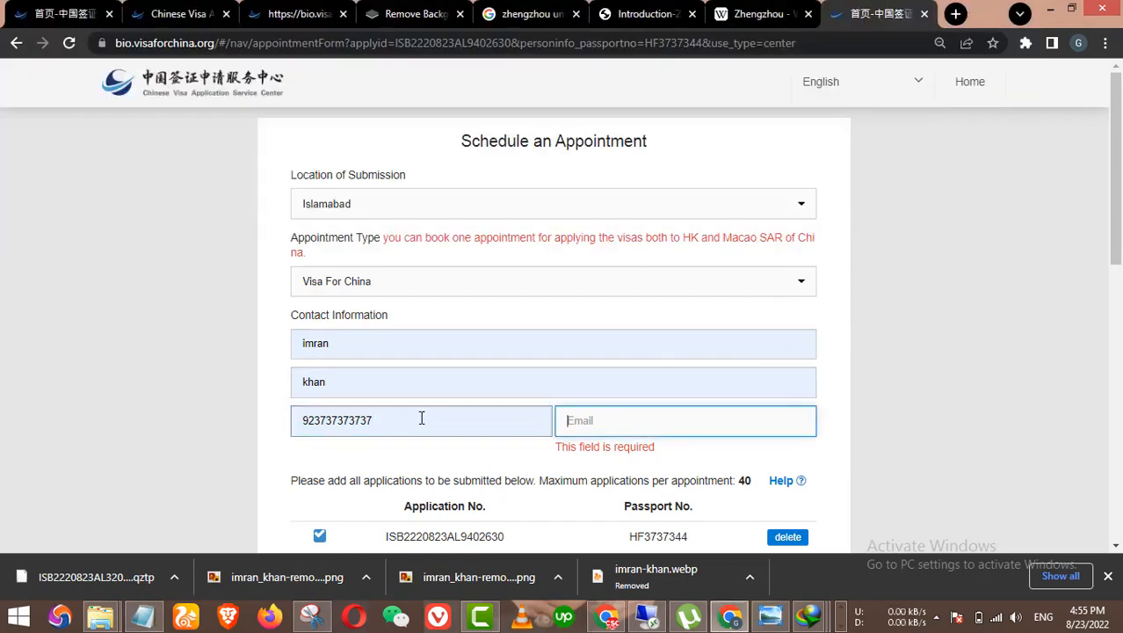
pyautogui.hotkey('ctrl', 'v')
# Step: Check September 2022 in the appointment calendar, viewing 1 September's time slots
pyautogui.scroll(-2, 785, 389)
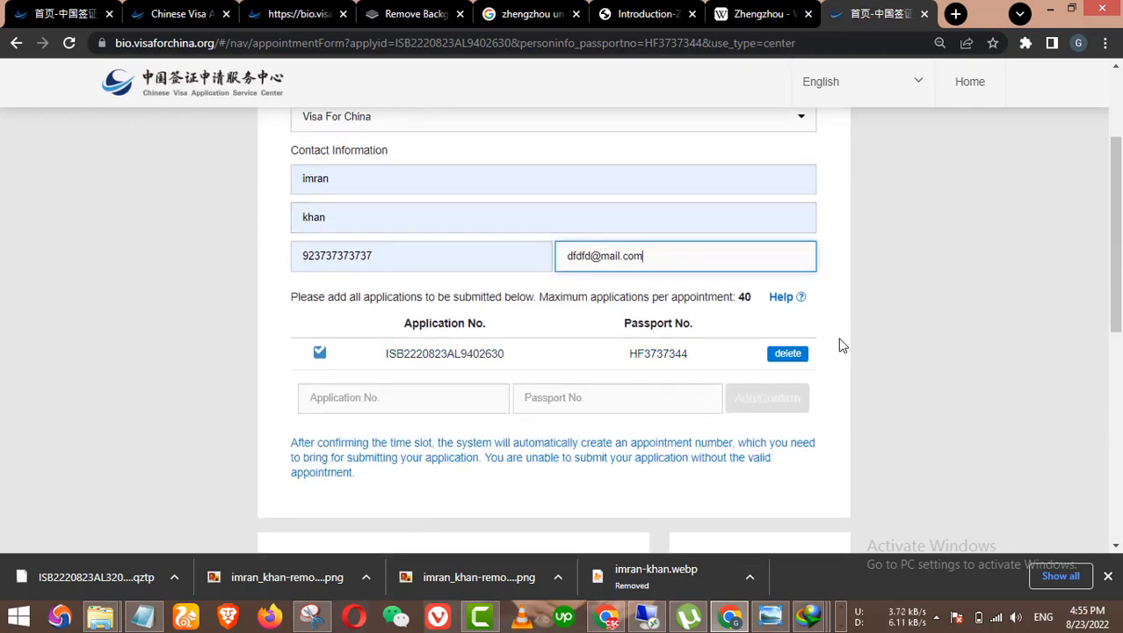
pyautogui.scroll(-2, 785, 352)
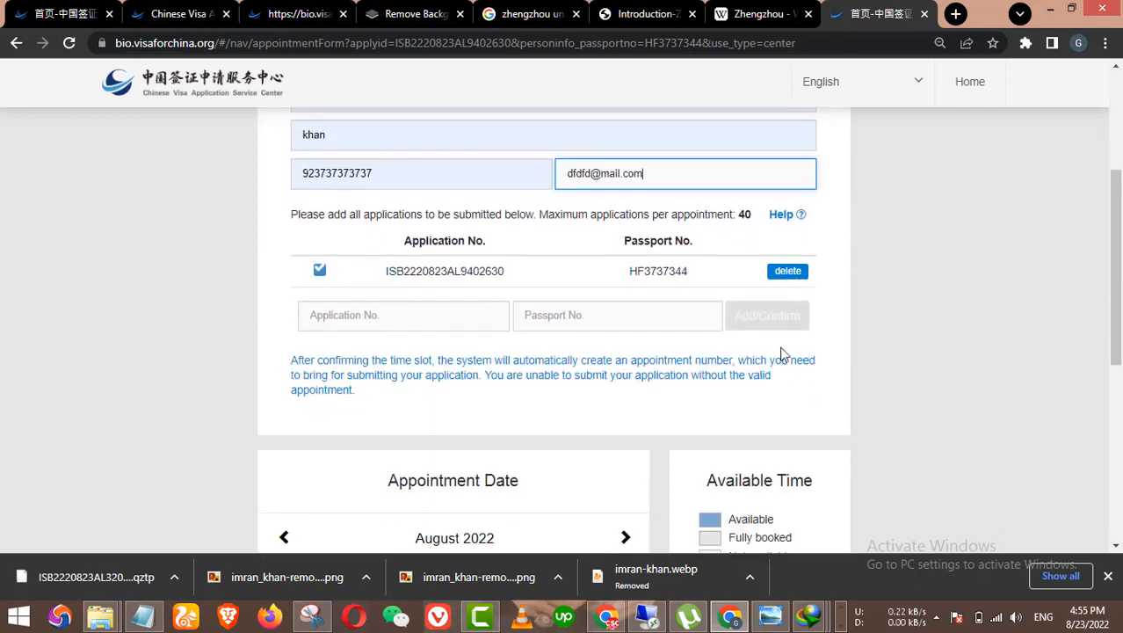
pyautogui.scroll(2, 712, 358)
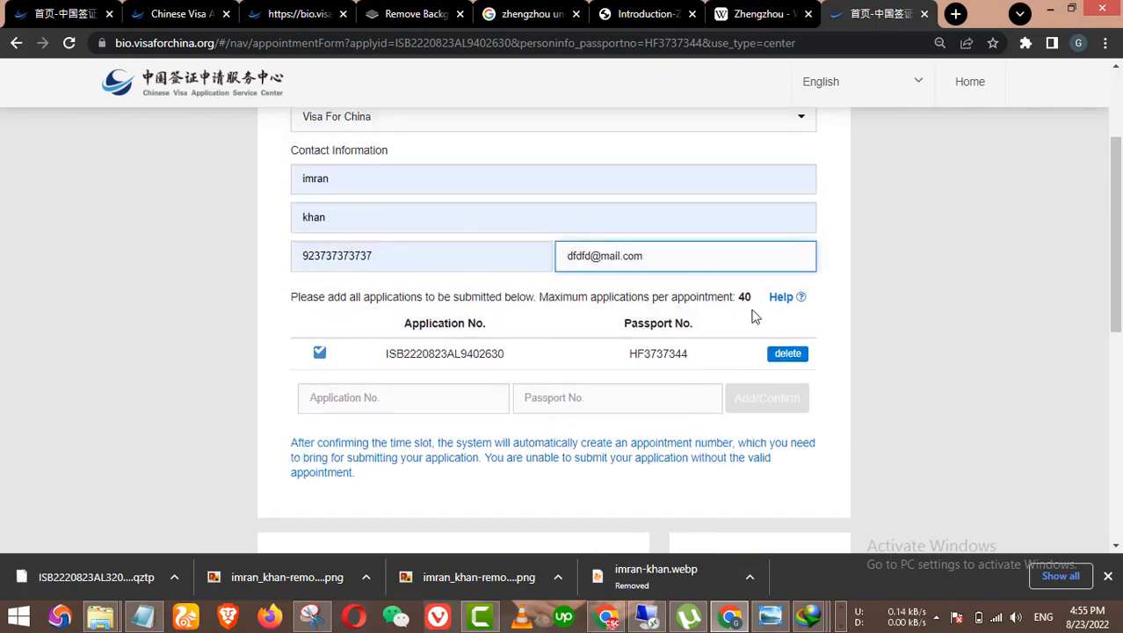
pyautogui.scroll(-6, 720, 370)
pyautogui.scroll(3, 614, 383)
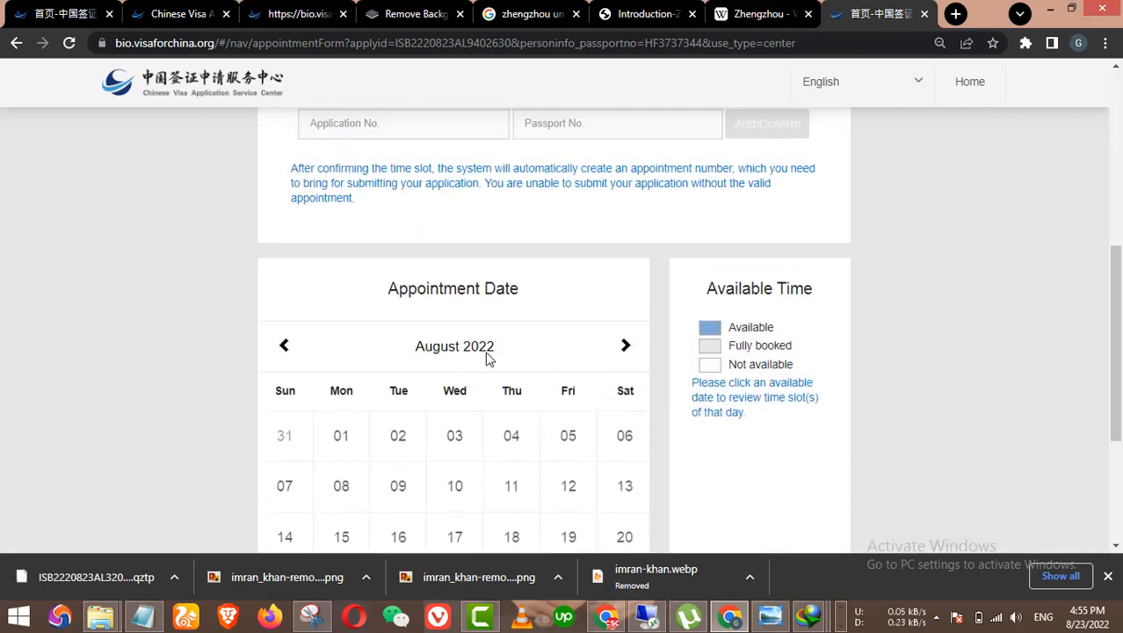
pyautogui.scroll(-3, 567, 341)
pyautogui.scroll(2, 564, 308)
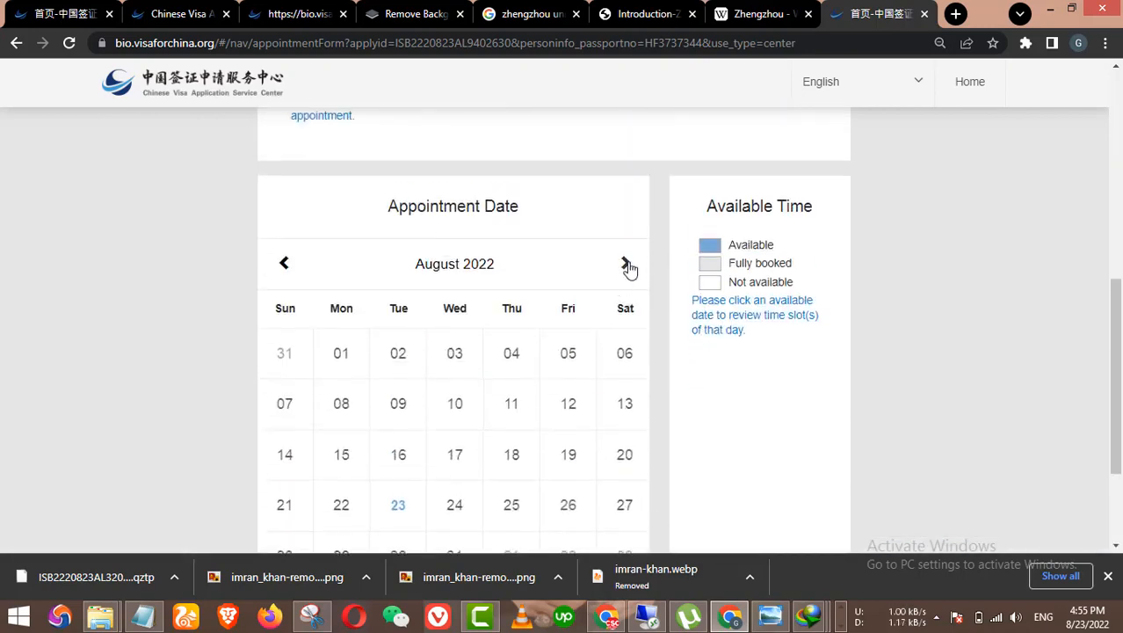
pyautogui.click(625, 263)
pyautogui.click(499, 357)
# Step: Return to August 2022 and choose 26 August as the appointment date
pyautogui.scroll(1, 567, 351)
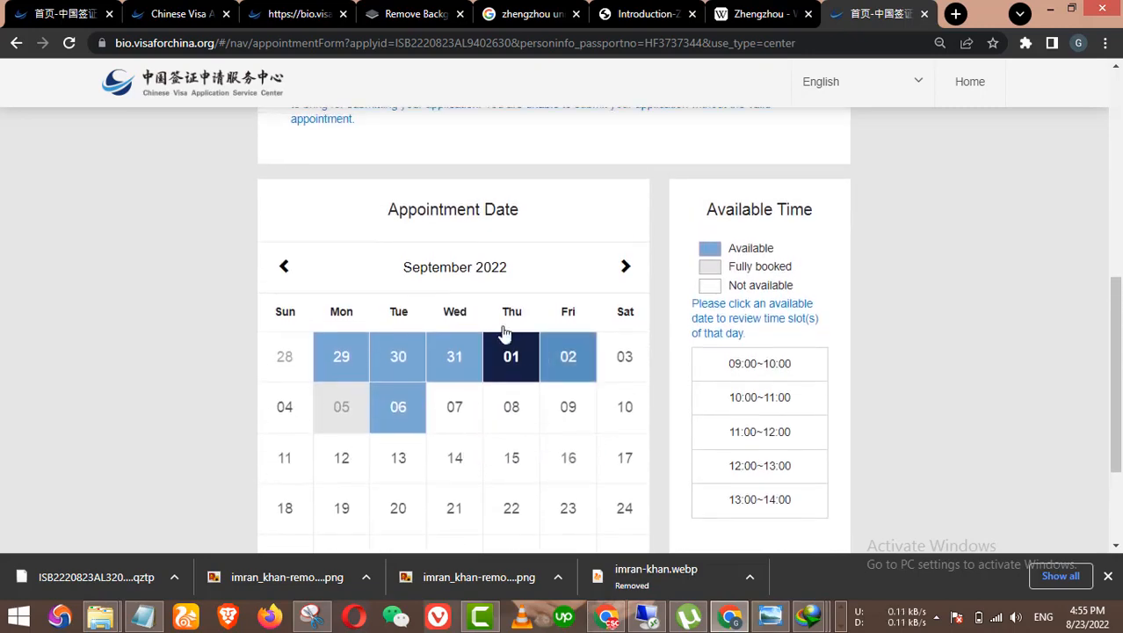
pyautogui.click(284, 268)
pyautogui.scroll(-2, 451, 336)
pyautogui.scroll(3, 453, 349)
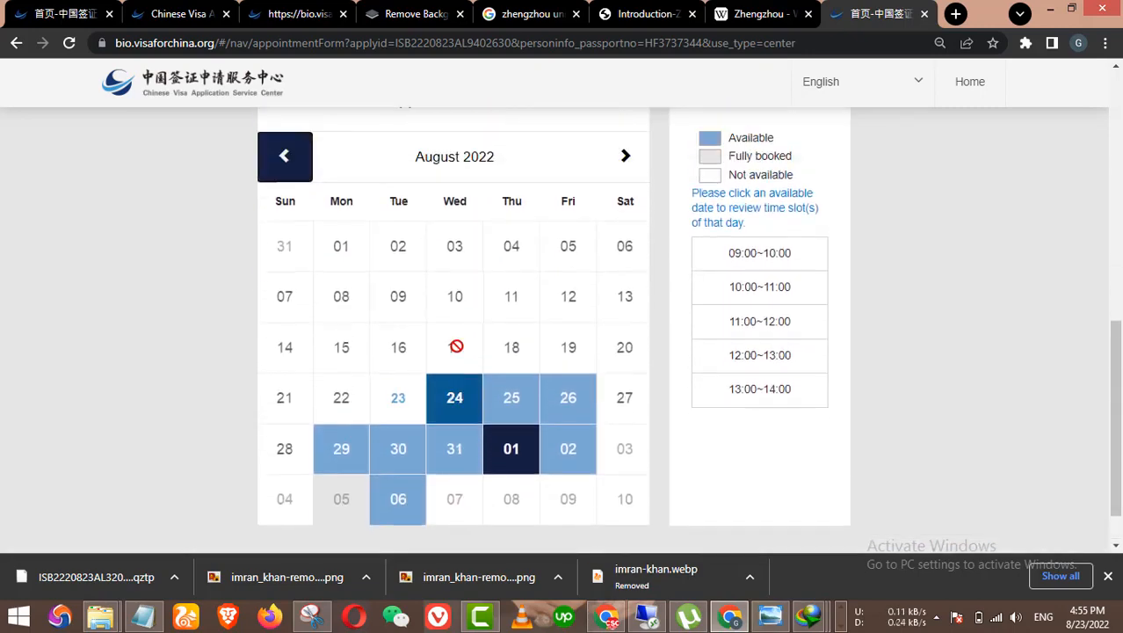
pyautogui.scroll(-3, 504, 359)
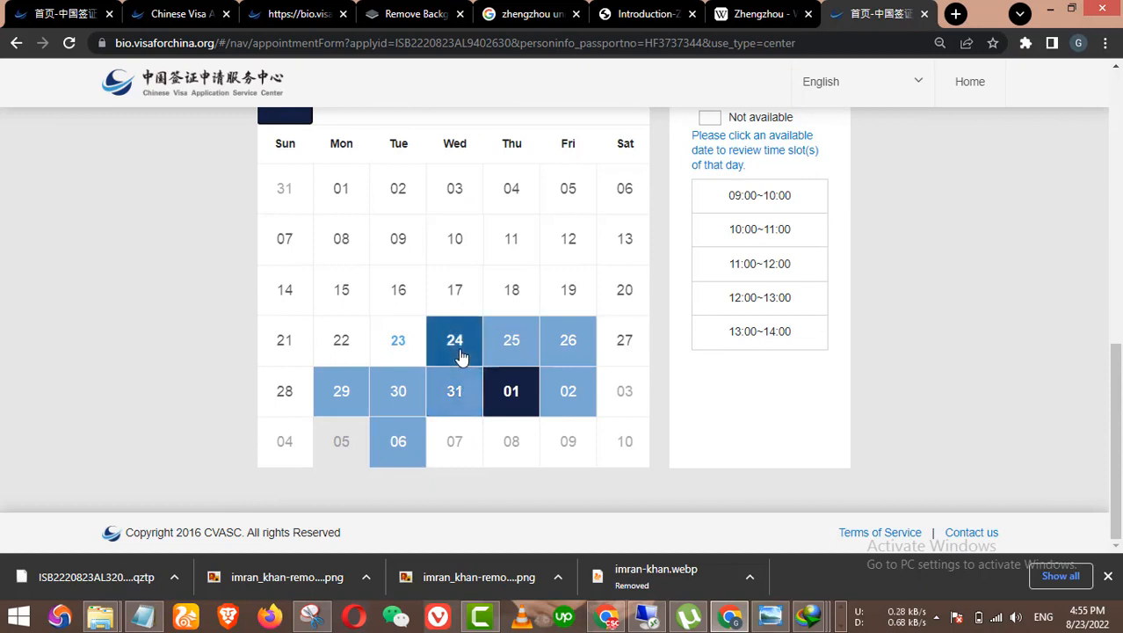
pyautogui.click(564, 348)
# Step: Book the 11:00~12:00 time slot on 26 August
pyautogui.scroll(3, 567, 361)
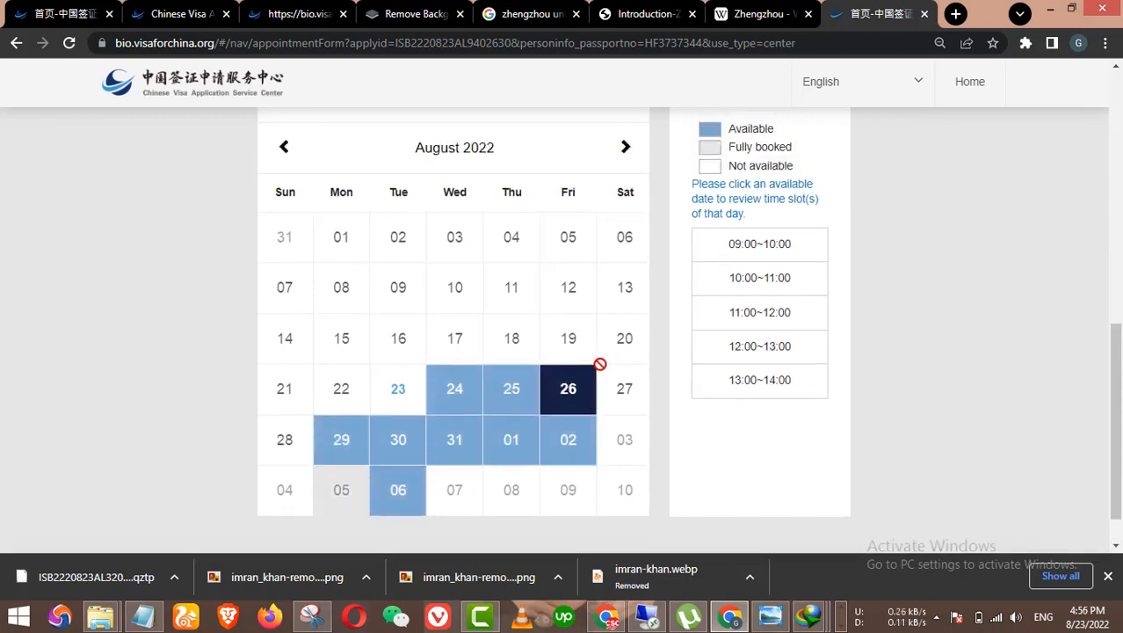
pyautogui.scroll(-3, 747, 338)
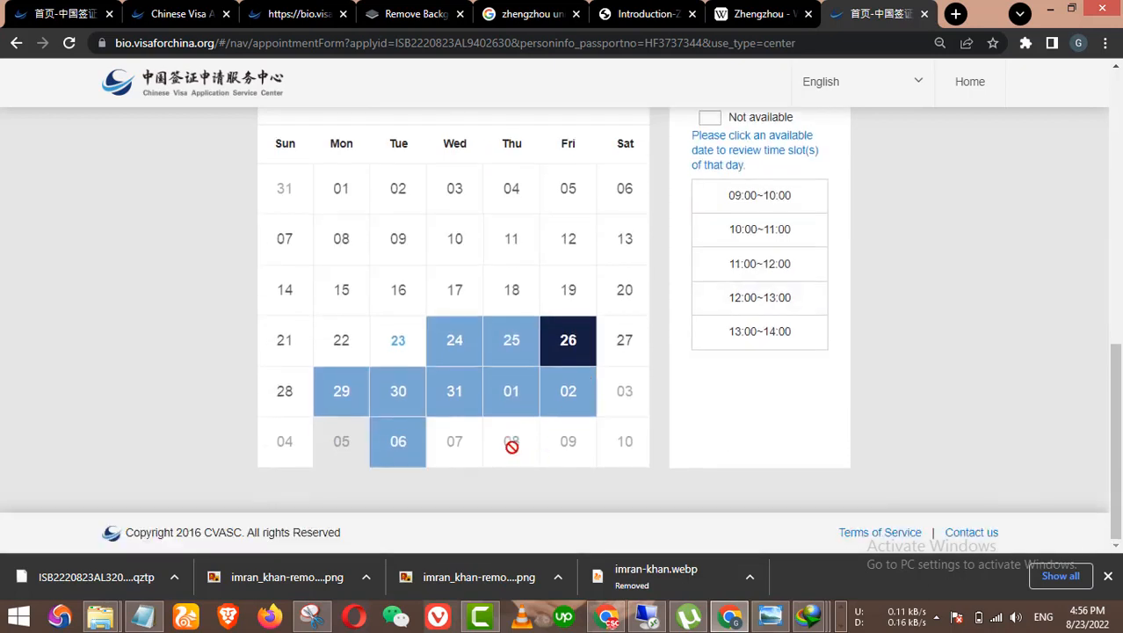
pyautogui.scroll(1, 650, 308)
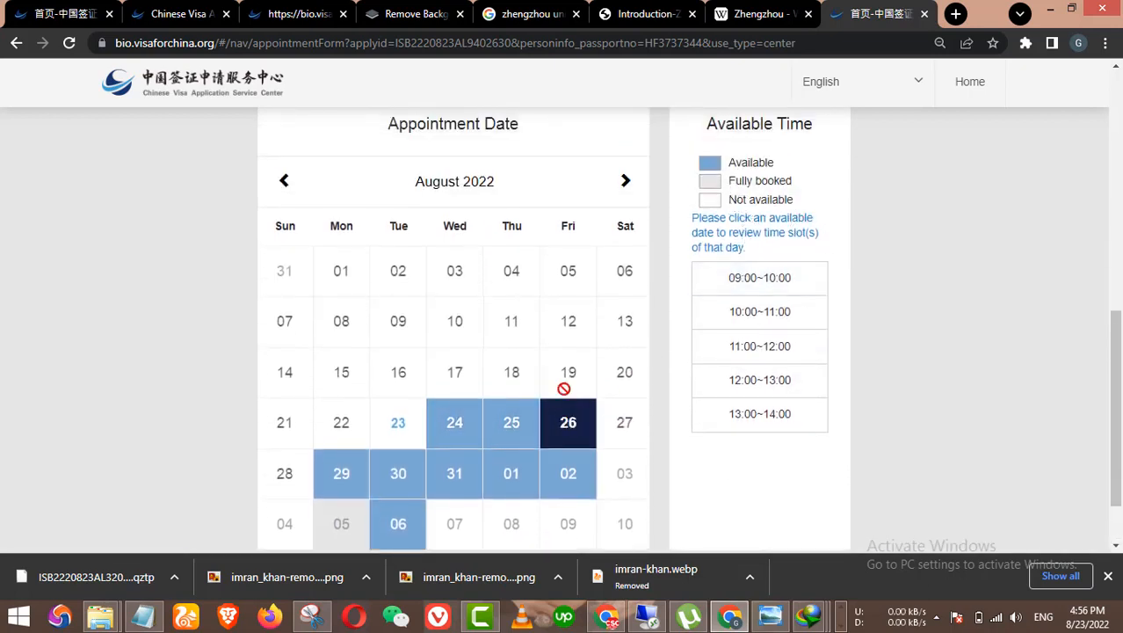
pyautogui.scroll(-1, 620, 375)
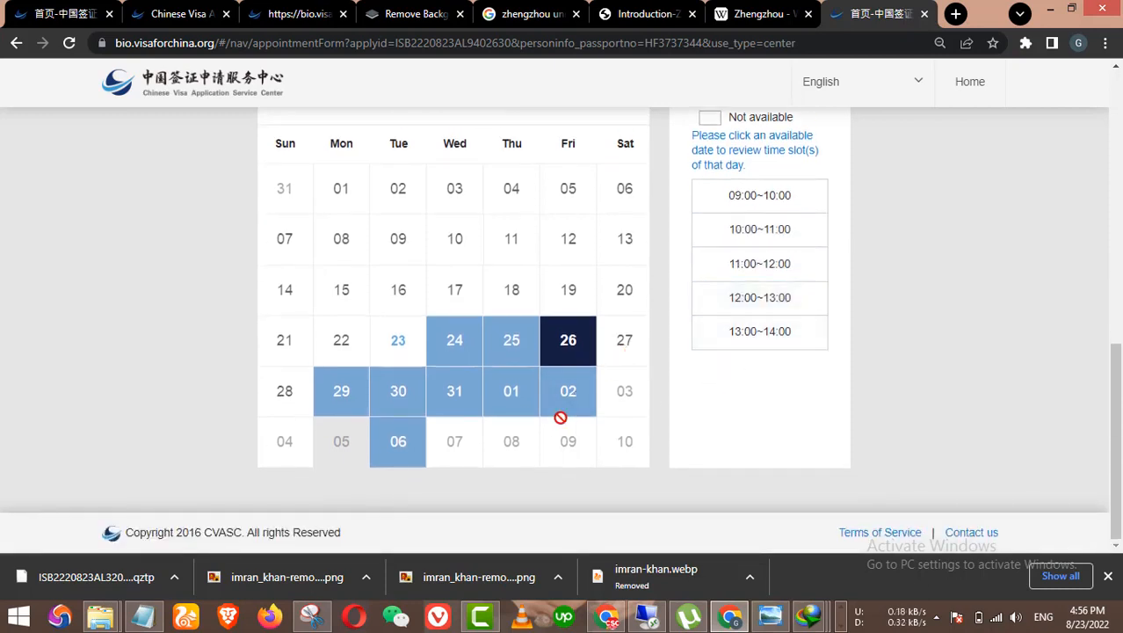
pyautogui.click(758, 269)
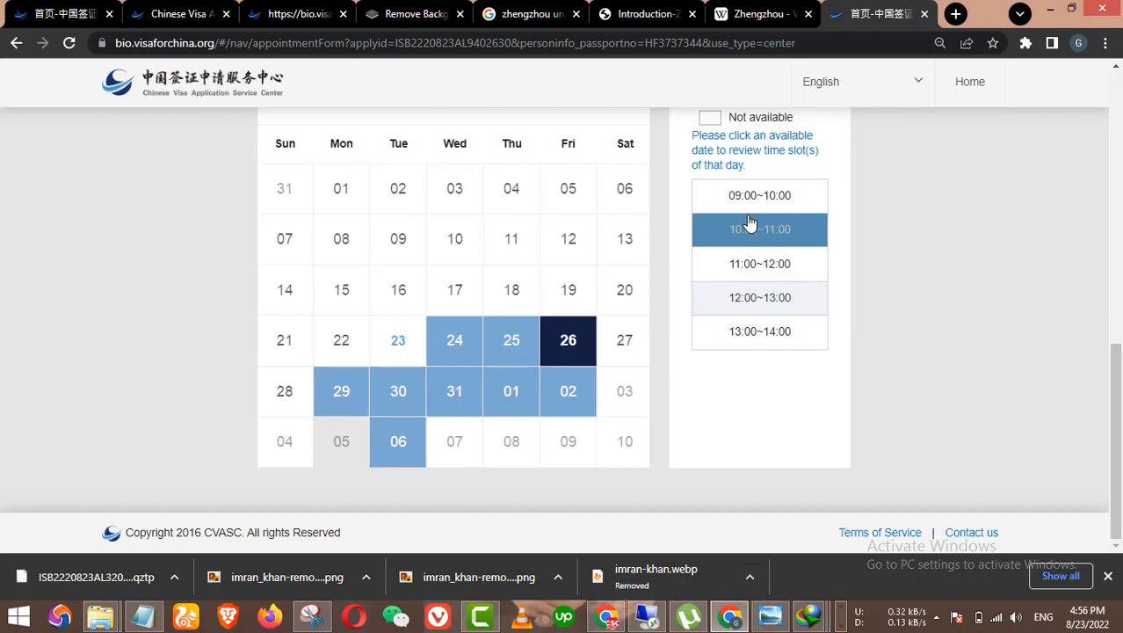
pyautogui.click(749, 299)
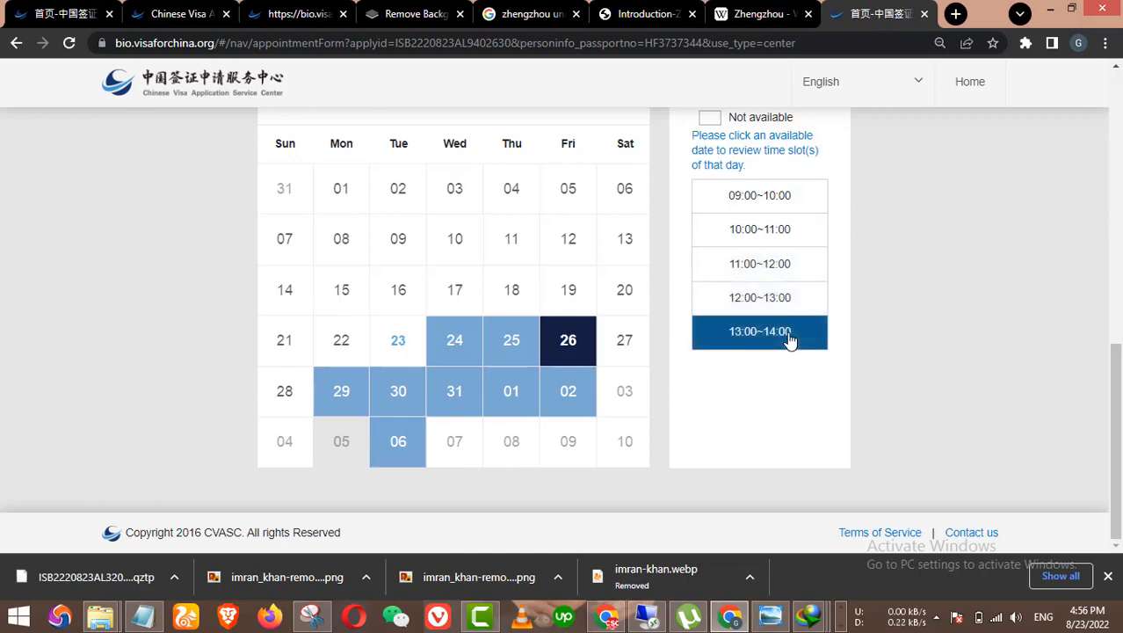
pyautogui.click(772, 268)
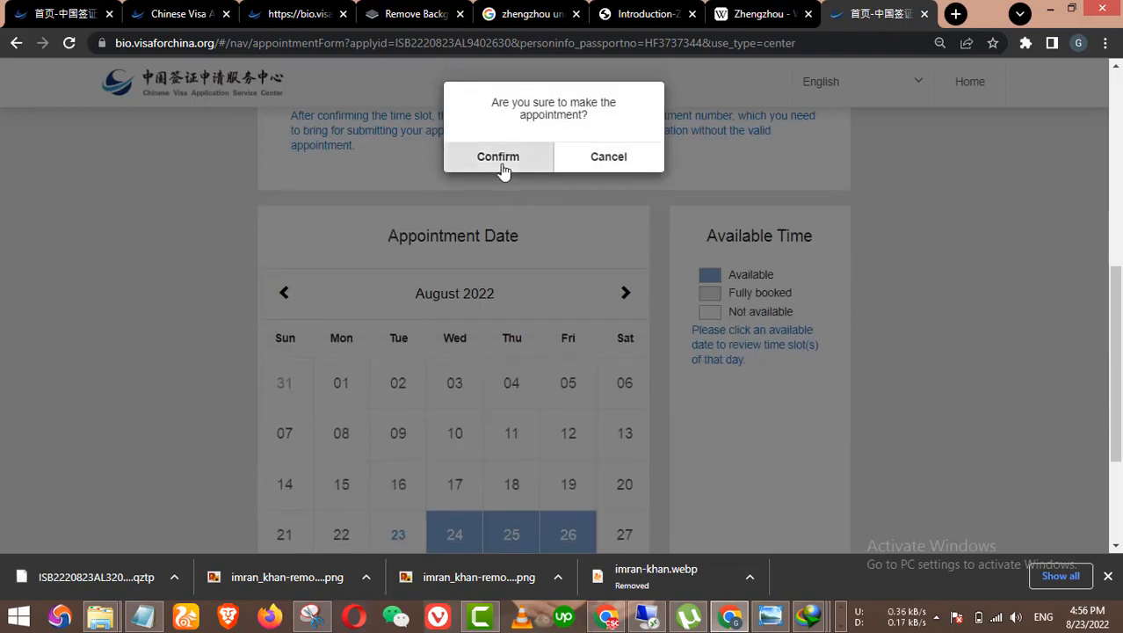
# Step: Confirm the 2022-08-26 Islamabad appointment, dismiss both notices, and download the reservation form
pyautogui.click(501, 157)
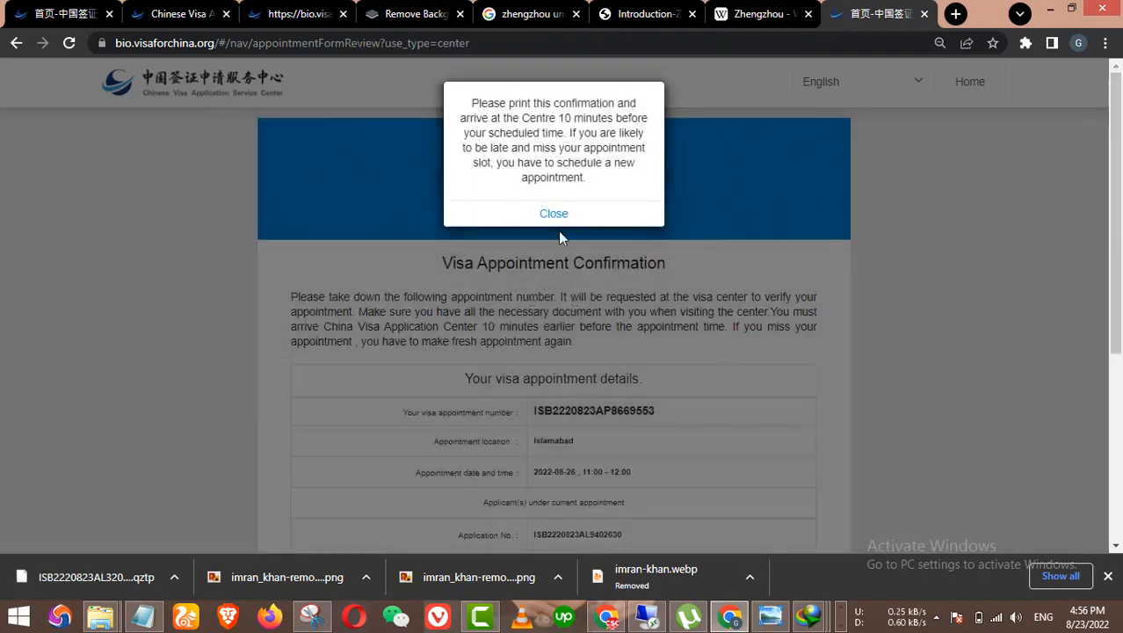
pyautogui.click(556, 212)
pyautogui.scroll(-4, 740, 308)
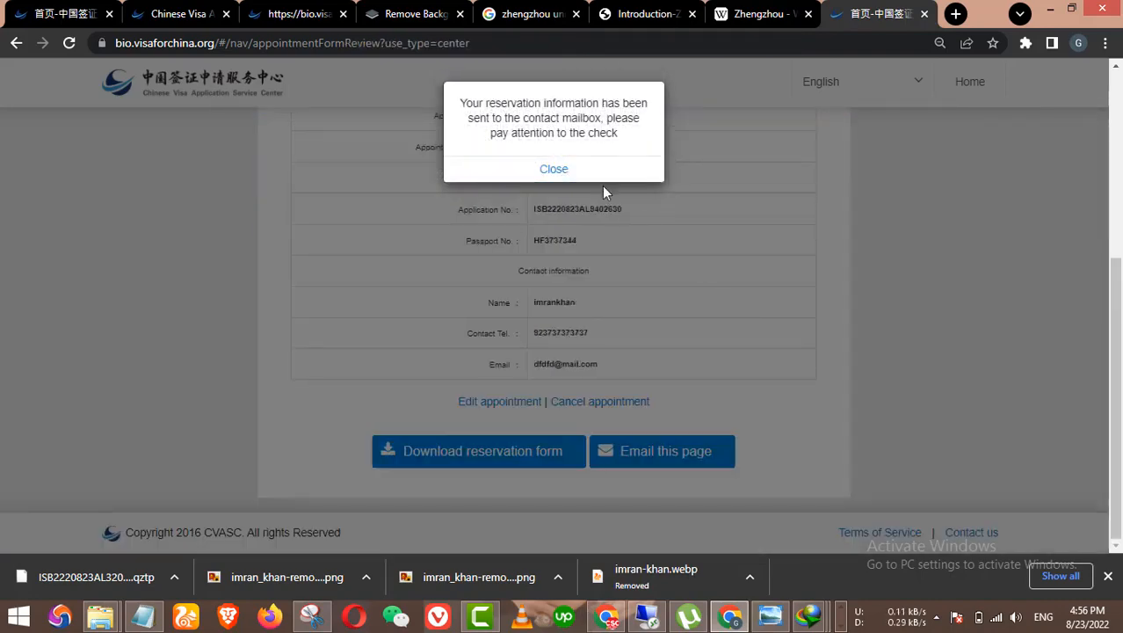
pyautogui.click(556, 170)
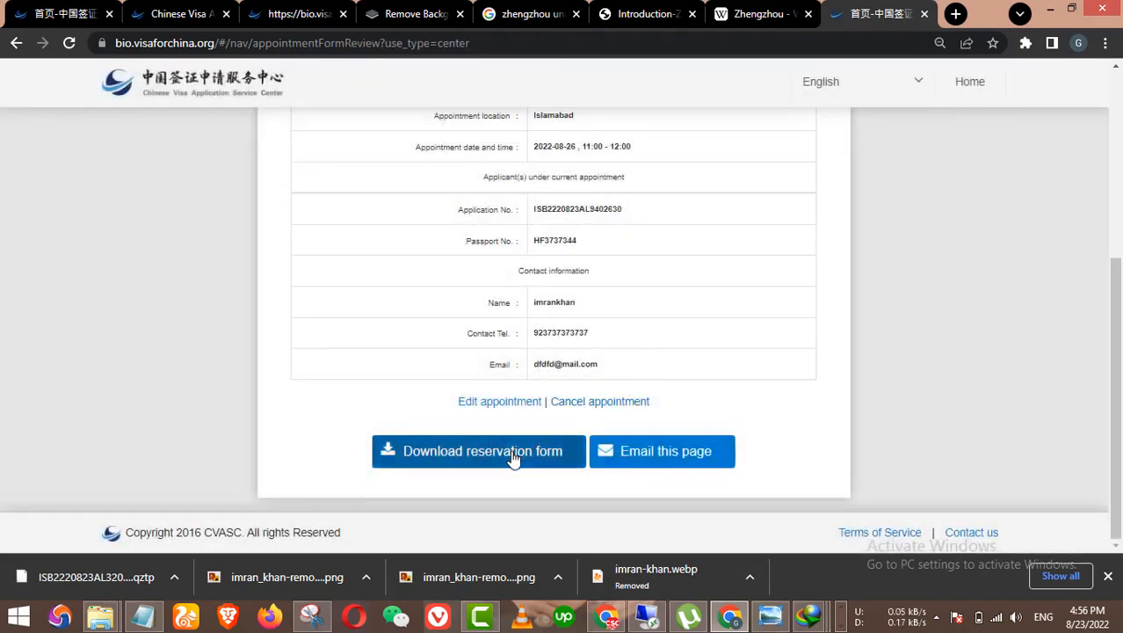
pyautogui.click(508, 444)
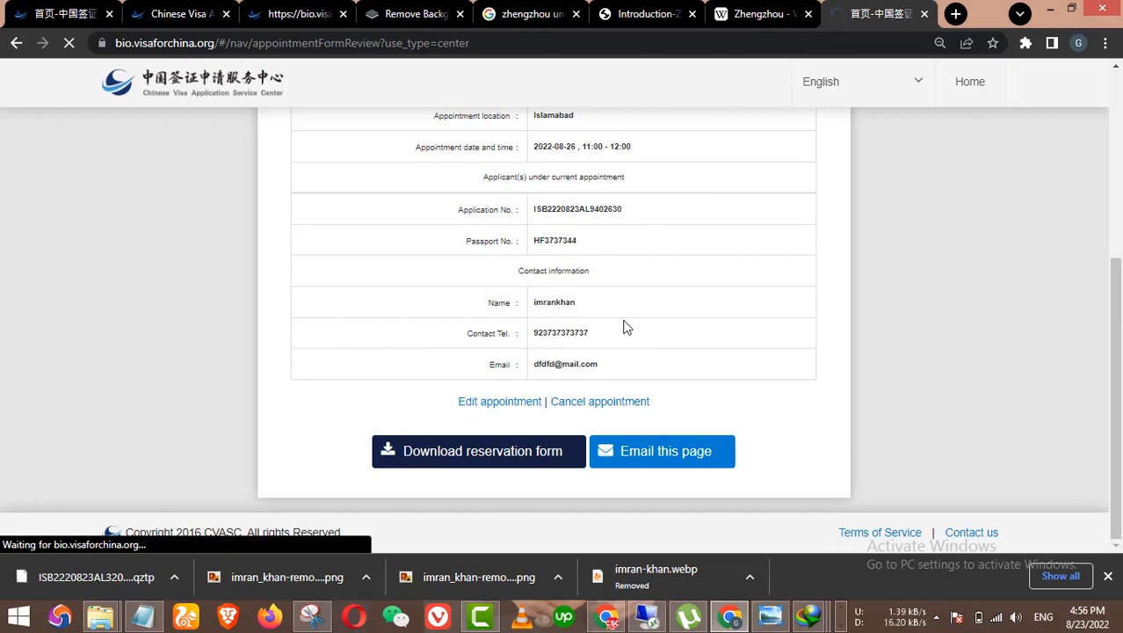
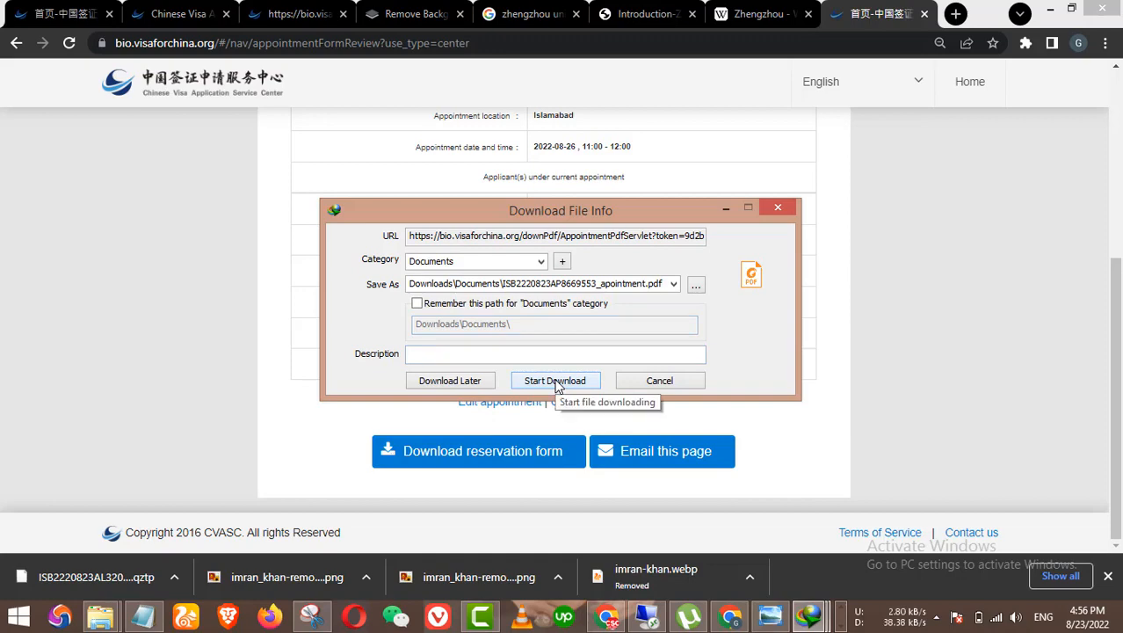
# Step: Download the appointment confirmation PDF with IDM and open it in Foxit Reader
pyautogui.click(563, 378)
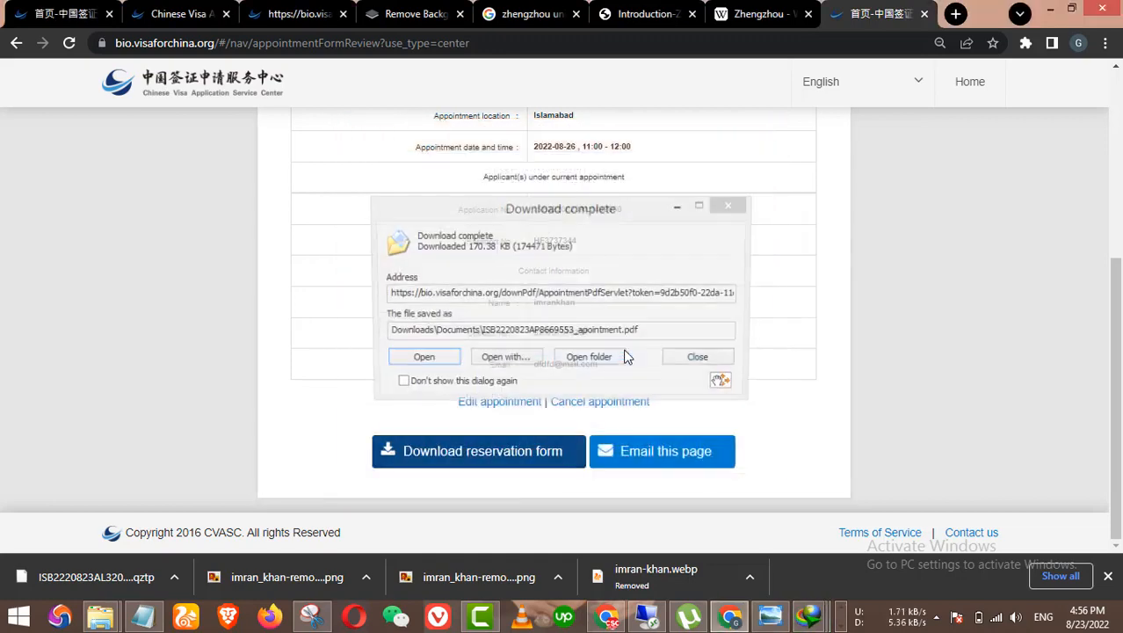
pyautogui.click(424, 360)
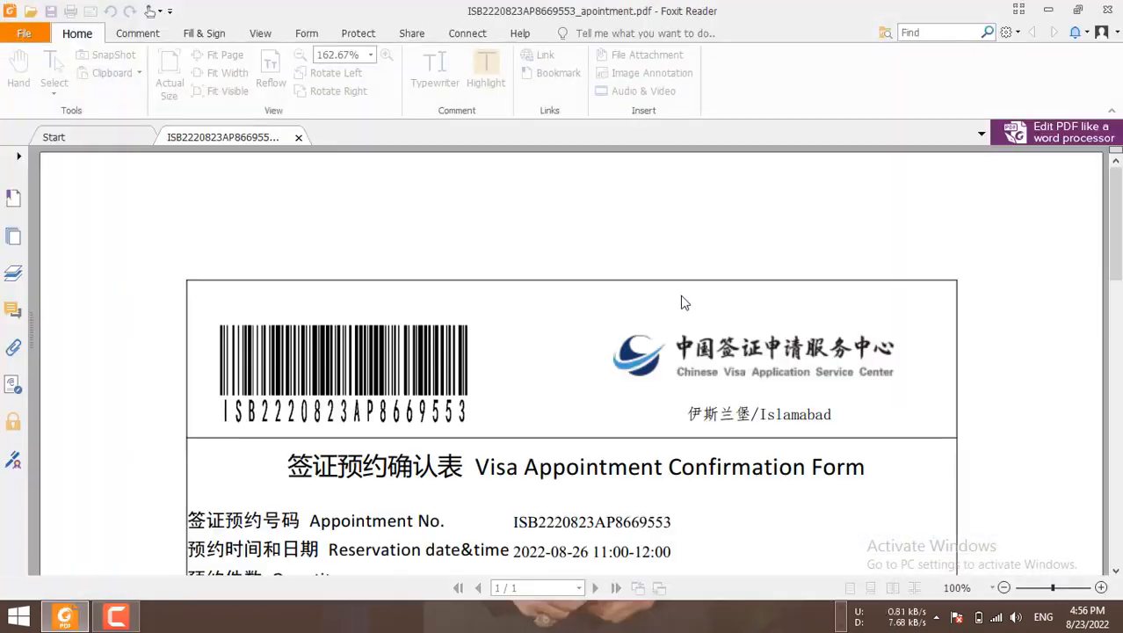
# Step: Read the confirmation PDF to the business hours and address, then close Foxit Reader
pyautogui.scroll(-4, 670, 387)
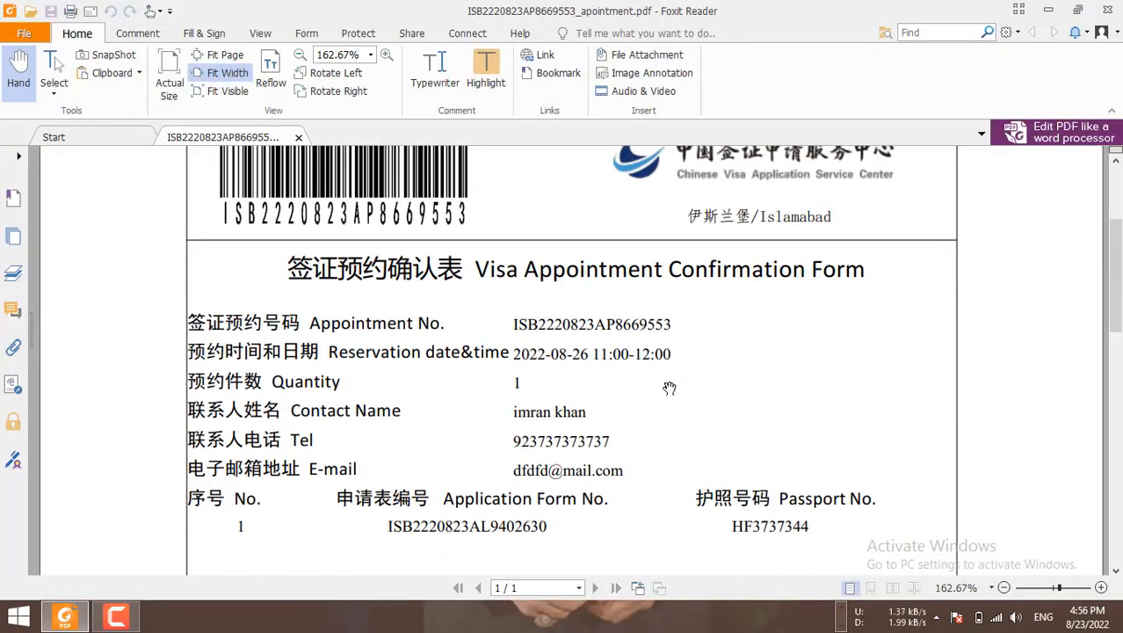
pyautogui.scroll(-3, 670, 388)
pyautogui.scroll(1, 670, 387)
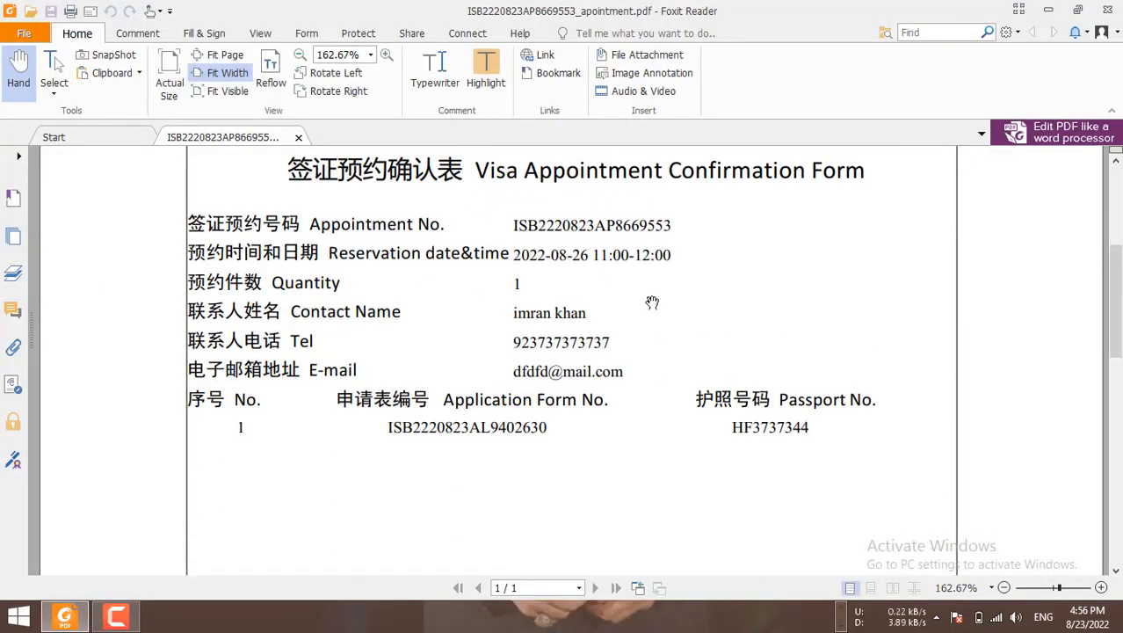
pyautogui.scroll(-10, 670, 348)
pyautogui.scroll(4, 670, 348)
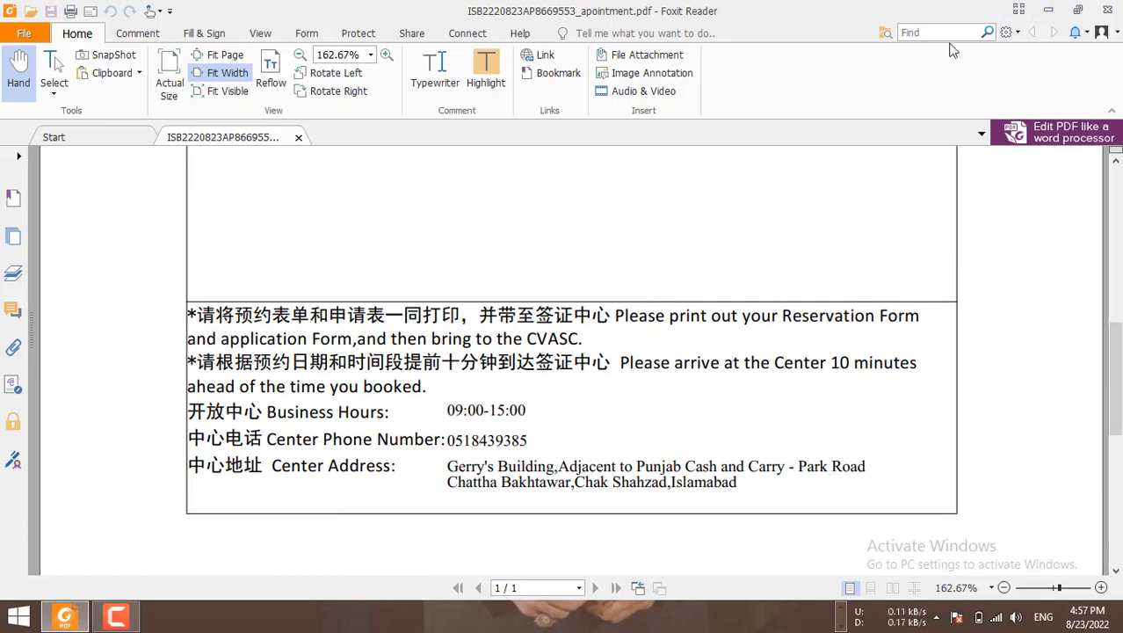
pyautogui.click(1051, 14)
# Step: Go back twice to the finished application form, dismissing the already-booked appointment alert
pyautogui.scroll(4, 782, 331)
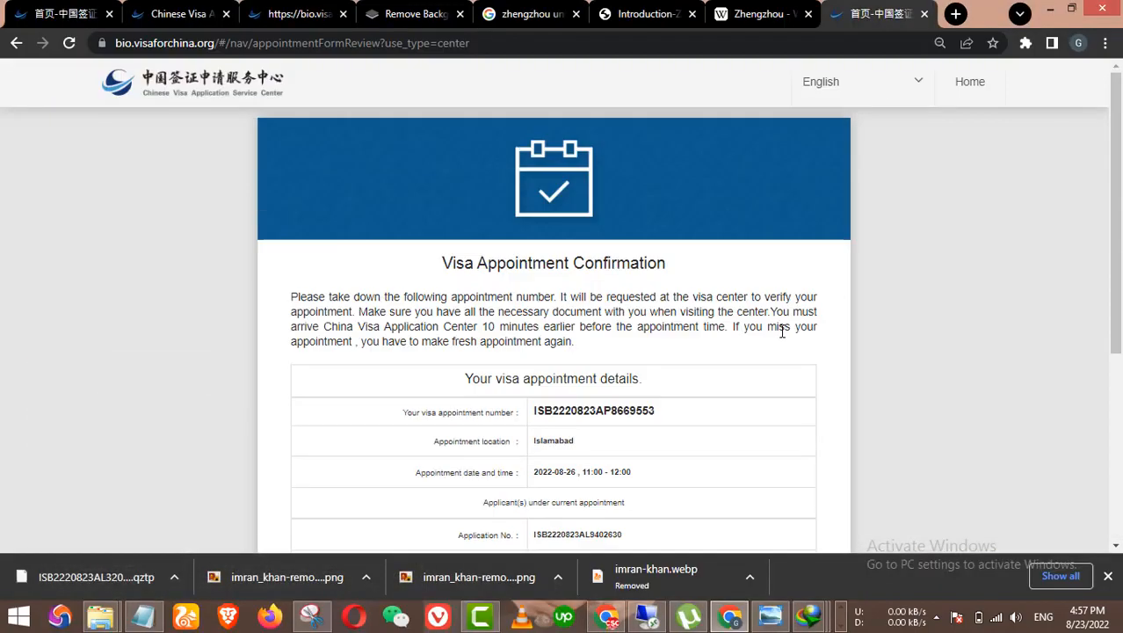
pyautogui.click(16, 42)
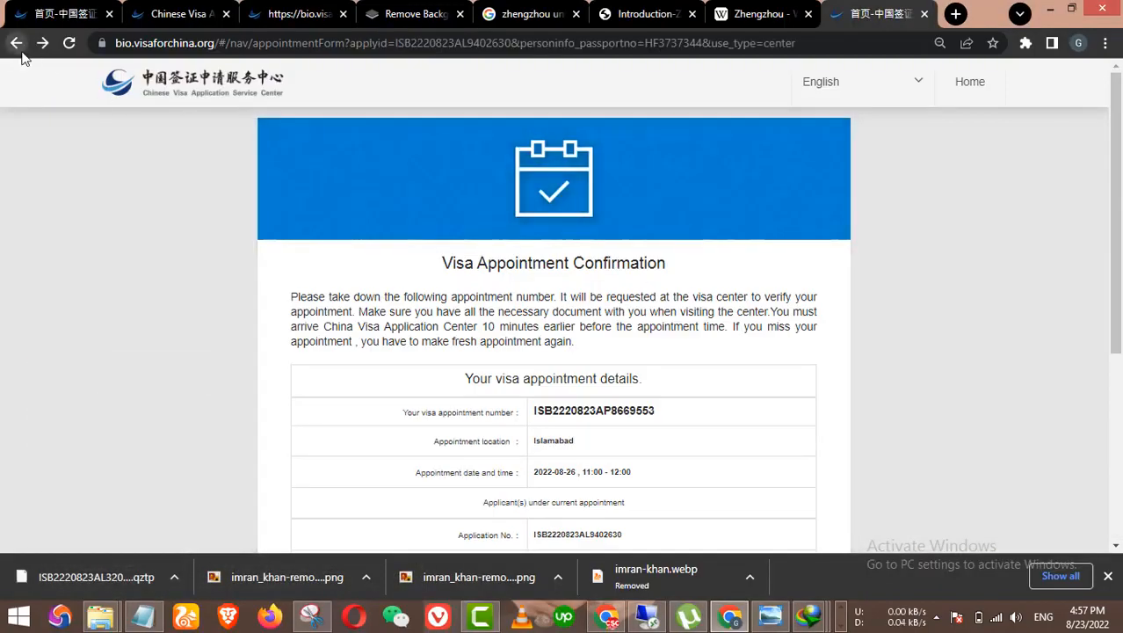
pyautogui.scroll(-3, 459, 325)
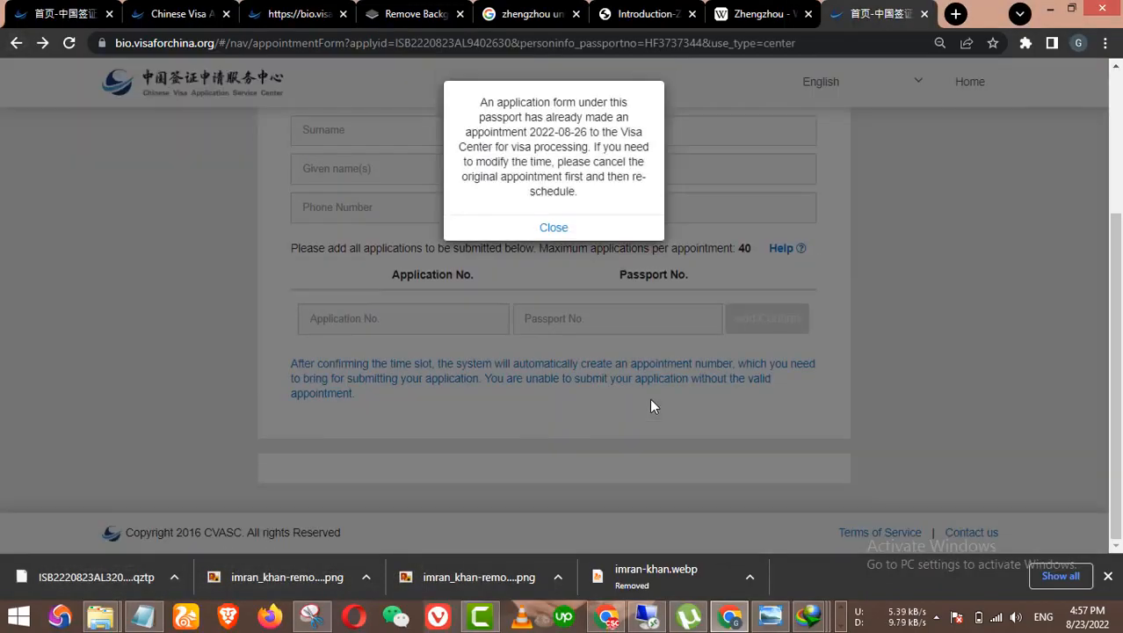
pyautogui.click(583, 238)
pyautogui.scroll(-4, 662, 344)
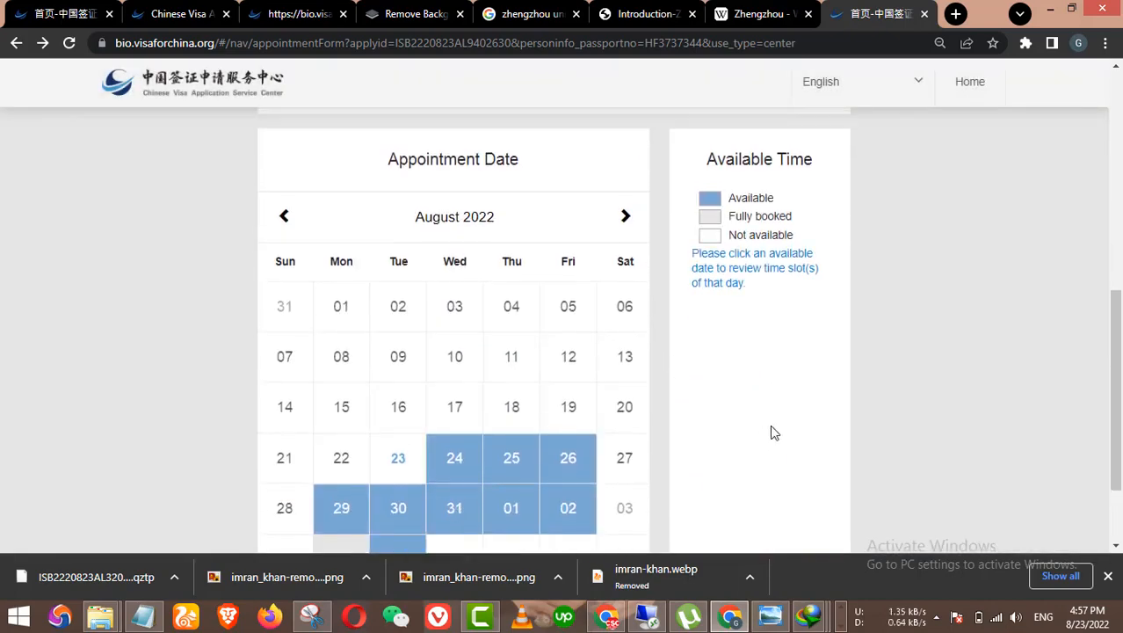
pyautogui.scroll(6, 772, 431)
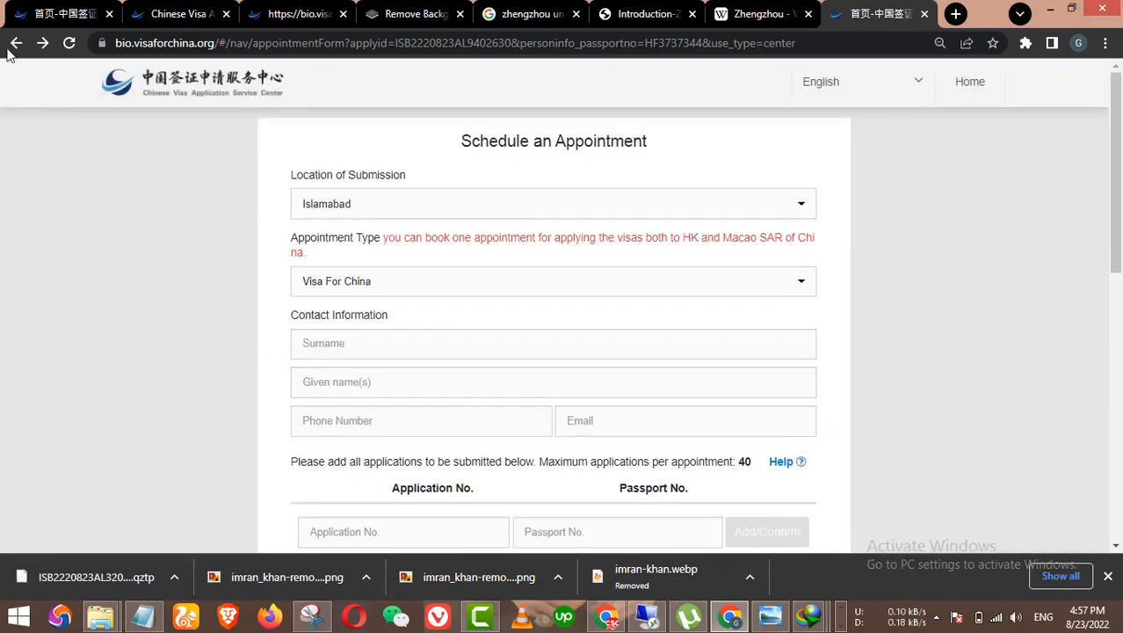
pyautogui.click(16, 42)
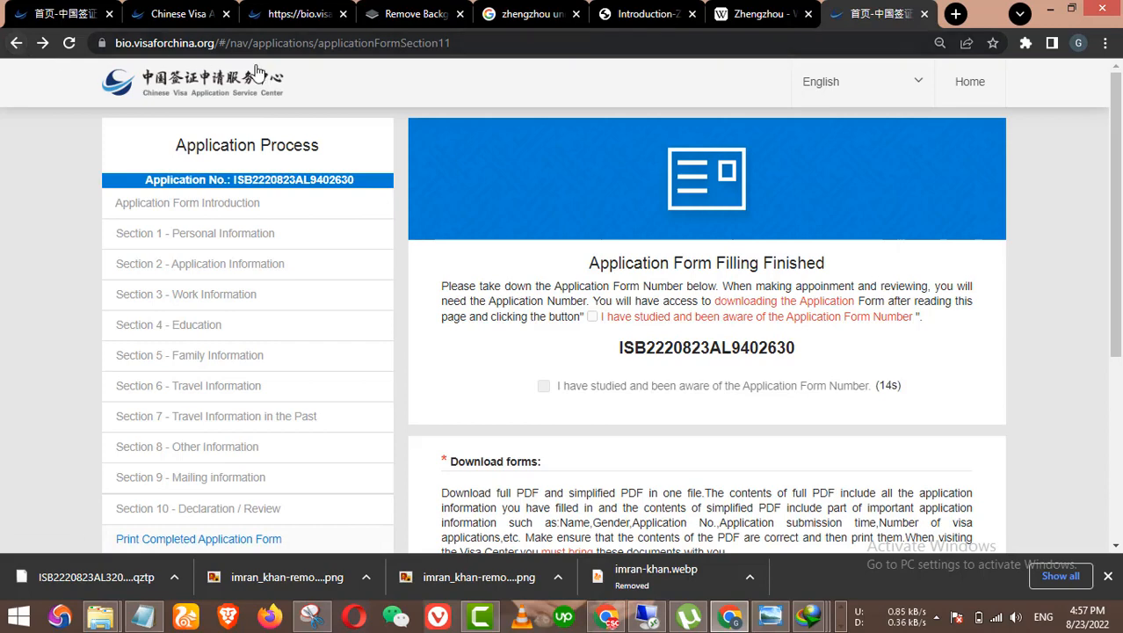
# Step: Switch to the service selection page in the first tab and select its web address
pyautogui.click(88, 14)
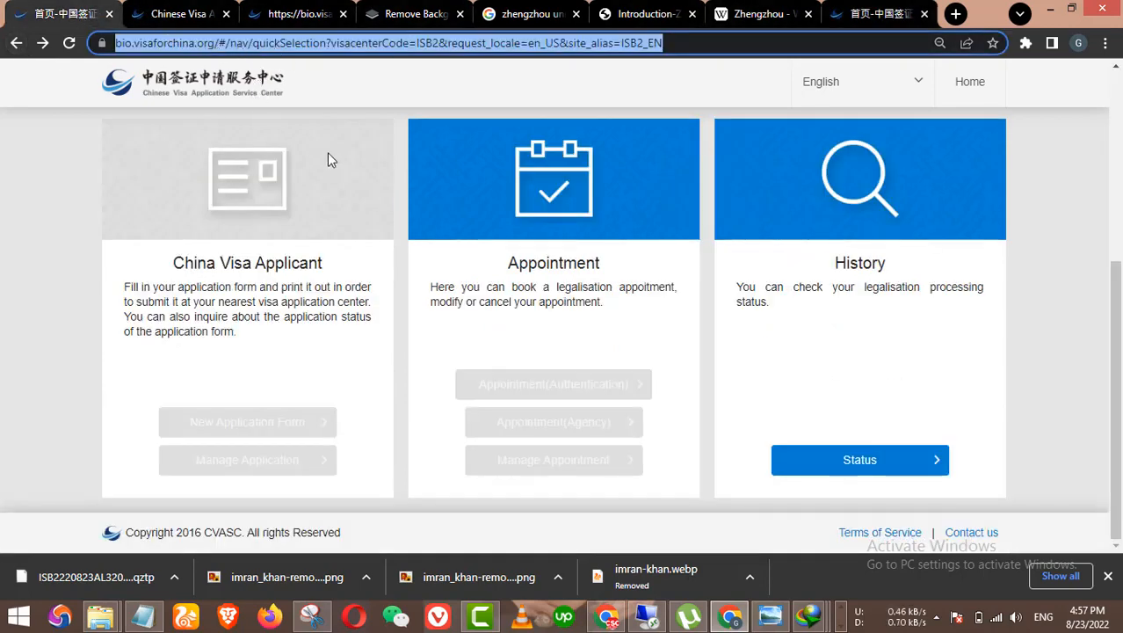
pyautogui.click(540, 42)
pyautogui.tripleClick(535, 43)
pyautogui.hotkey('ctrl', 'c')
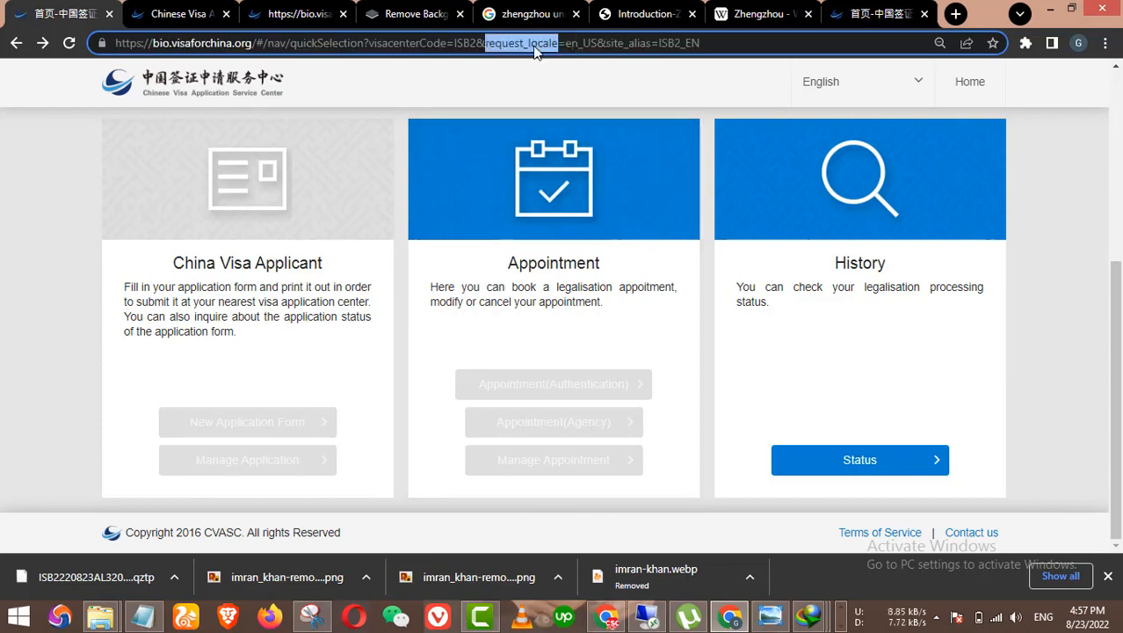
# Step: Load the copied service selection page address in a new browser tab
pyautogui.click(897, 14)
pyautogui.click(955, 14)
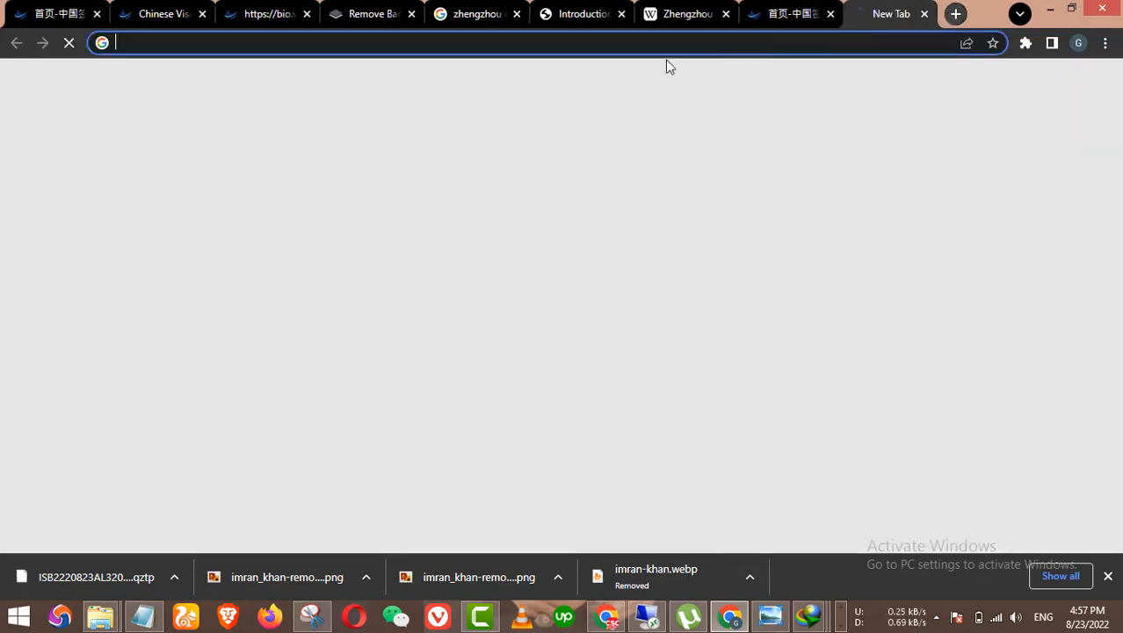
pyautogui.hotkey('ctrl', 'v')
pyautogui.press('Return')
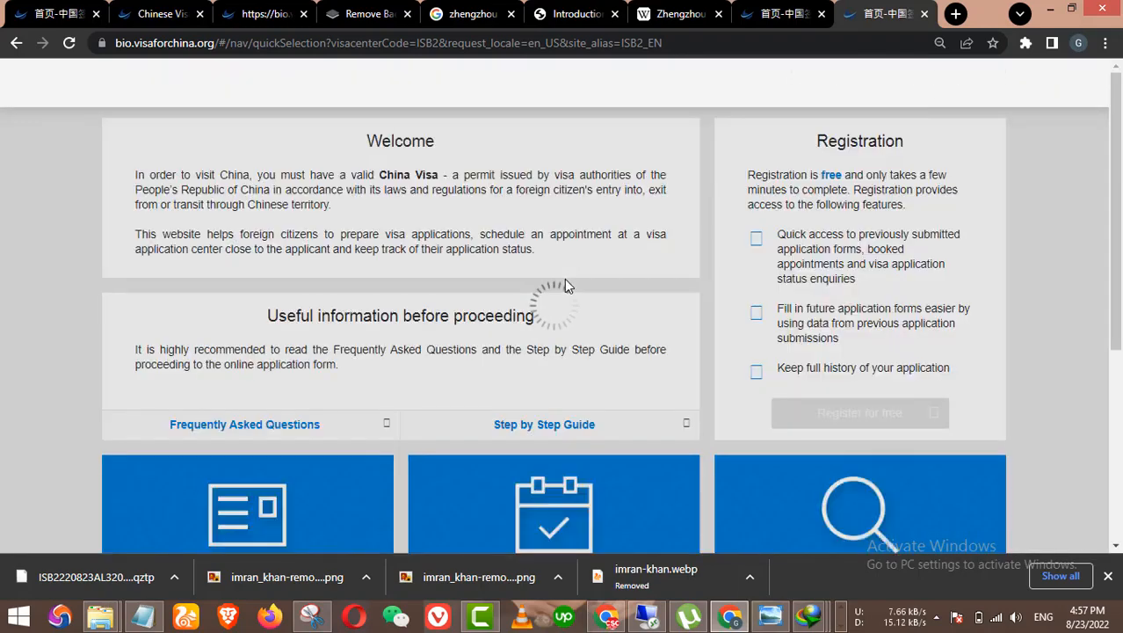
pyautogui.scroll(-5, 565, 281)
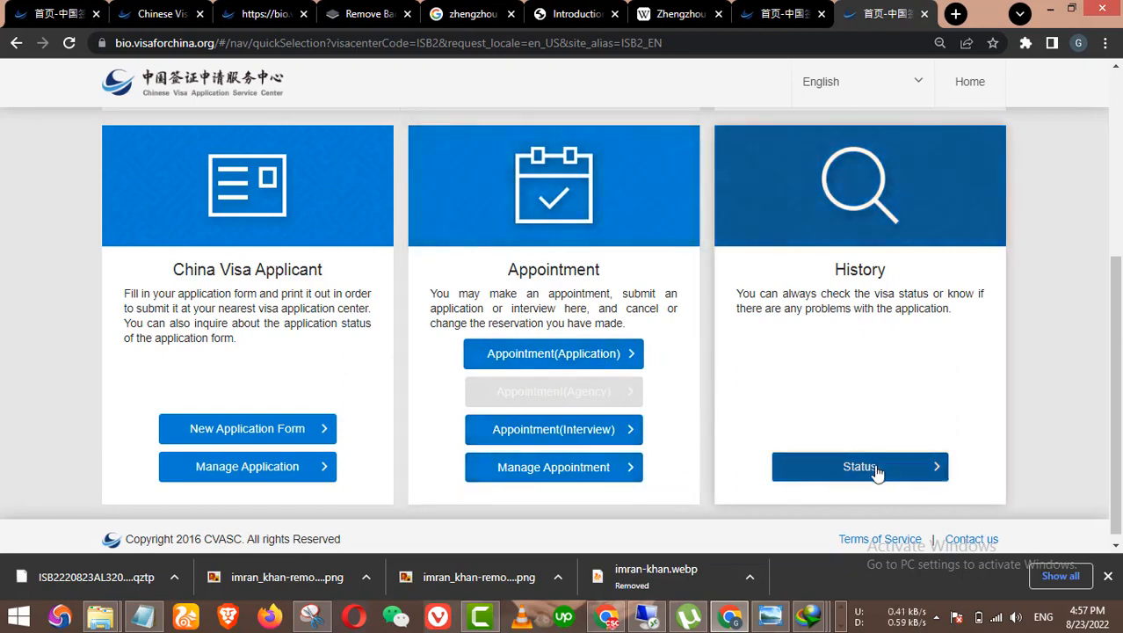
# Step: Open the empty Check Visa Status form, glance at the saved notes, and switch between visa-site tabs
pyautogui.click(861, 414)
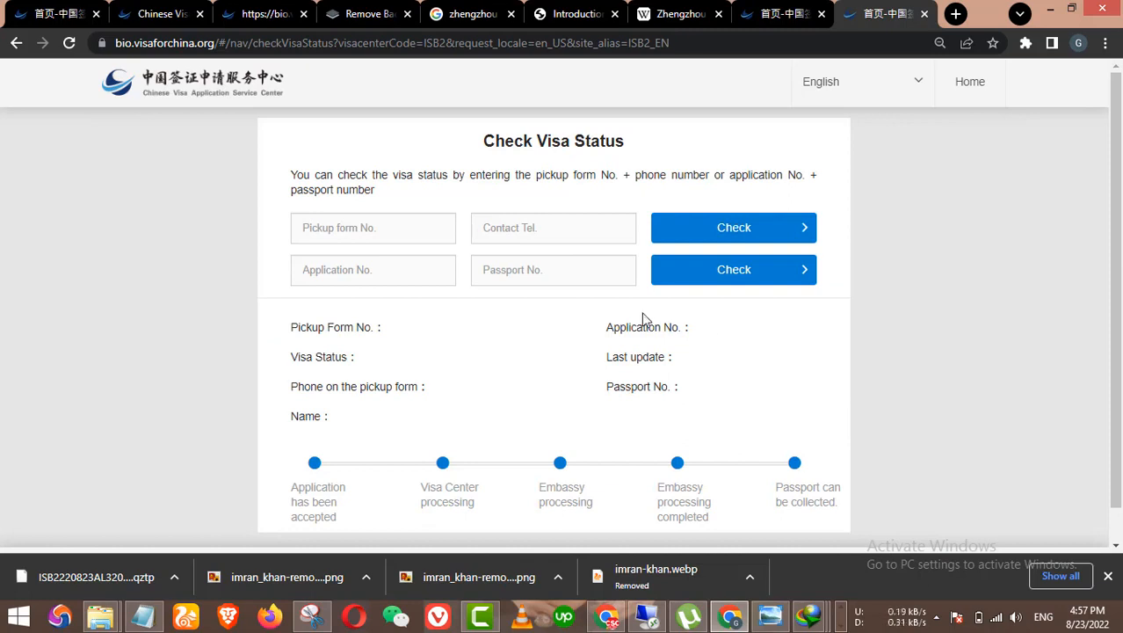
pyautogui.scroll(-1, 598, 387)
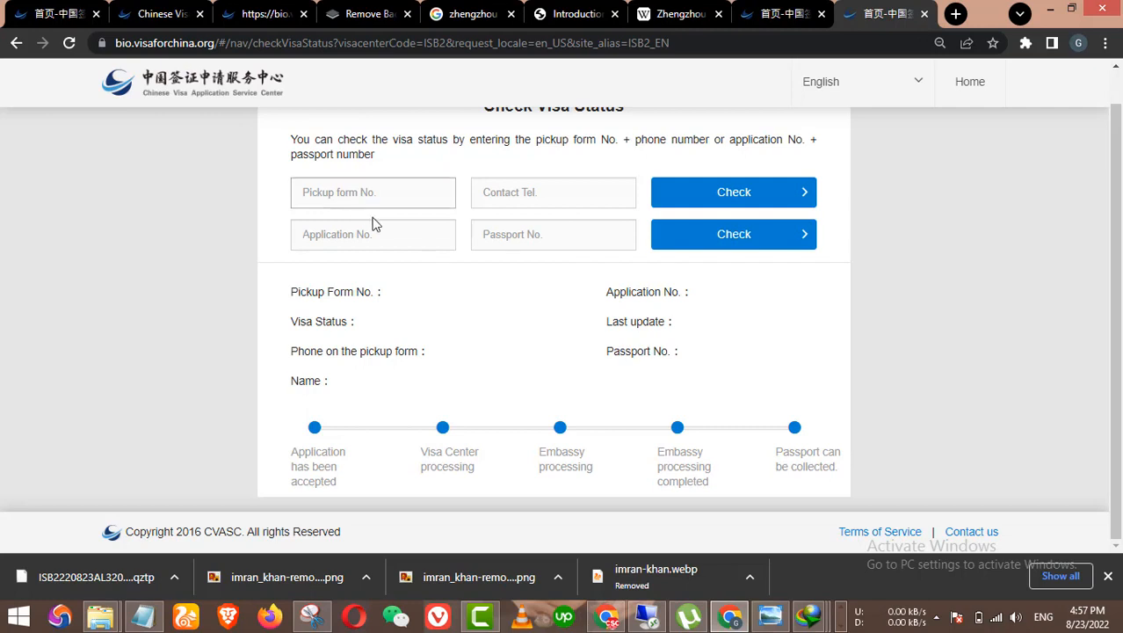
pyautogui.scroll(1, 373, 224)
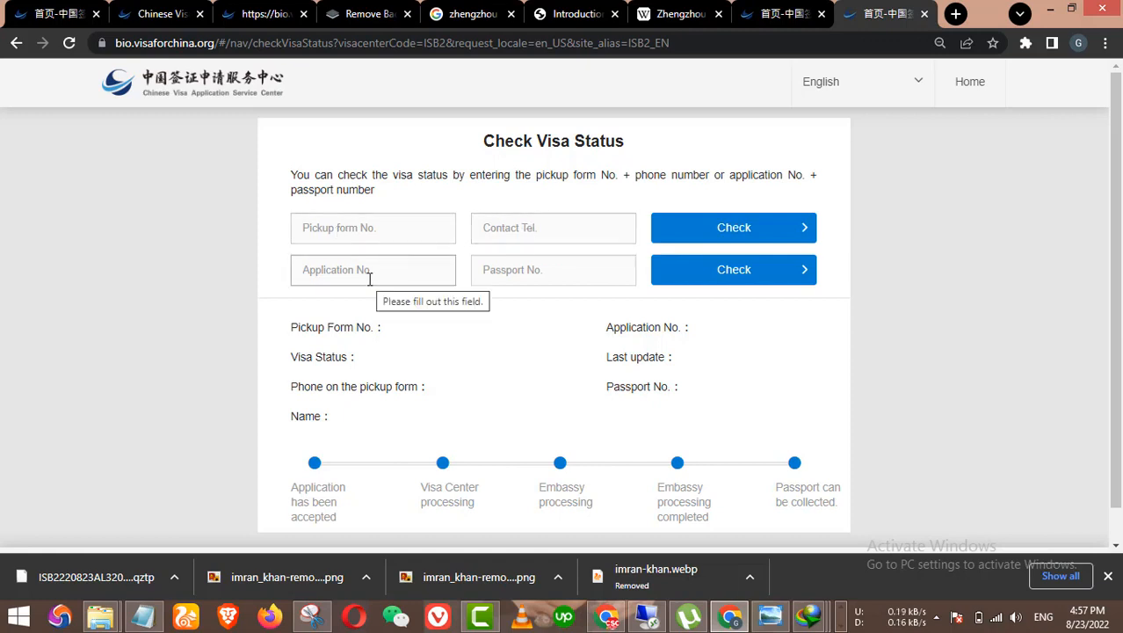
pyautogui.scroll(-2, 368, 279)
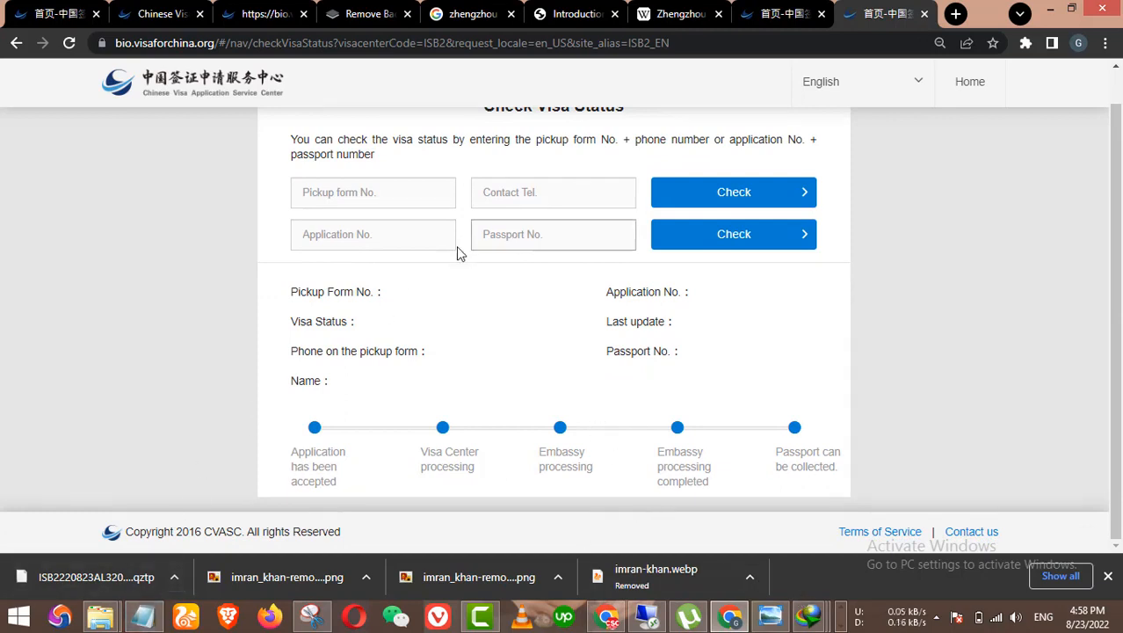
pyautogui.click(140, 615)
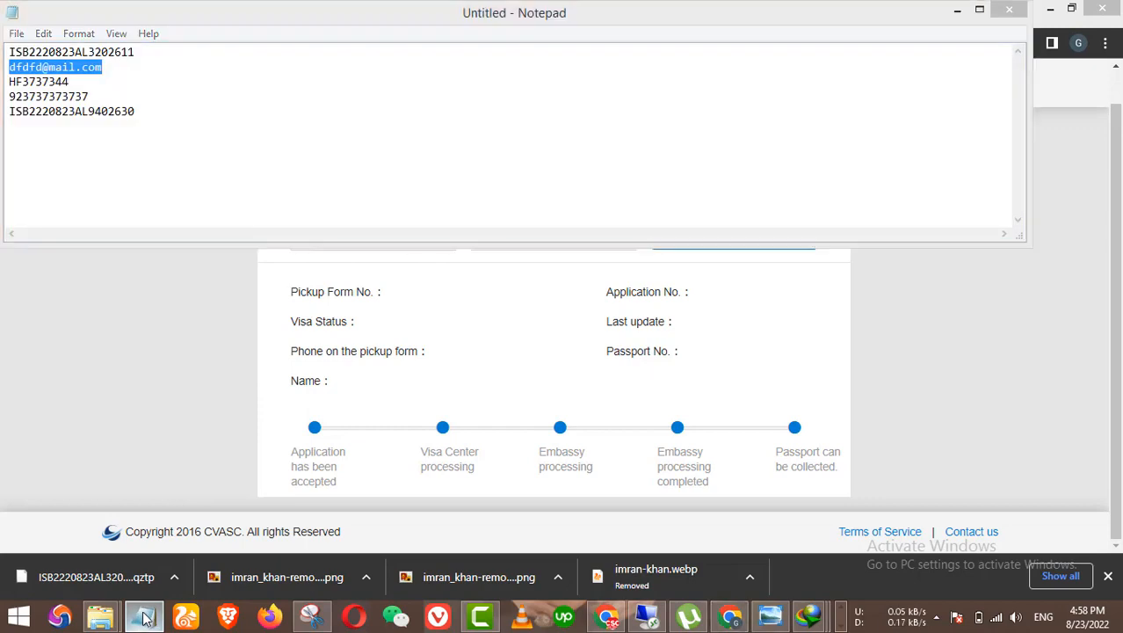
pyautogui.click(140, 615)
pyautogui.click(778, 13)
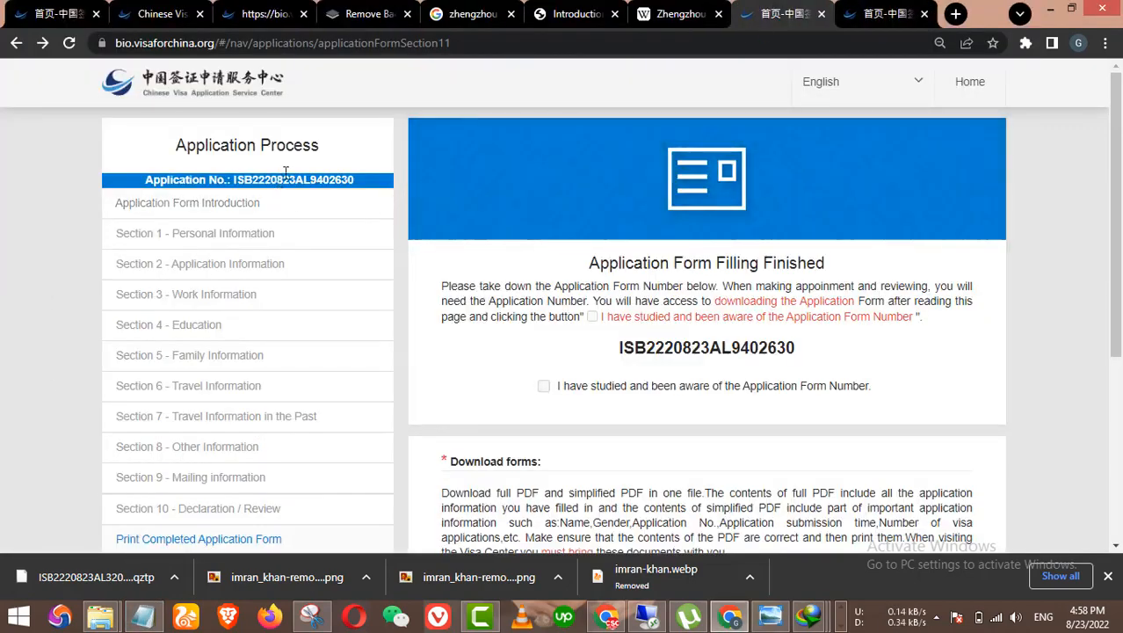
pyautogui.click(879, 14)
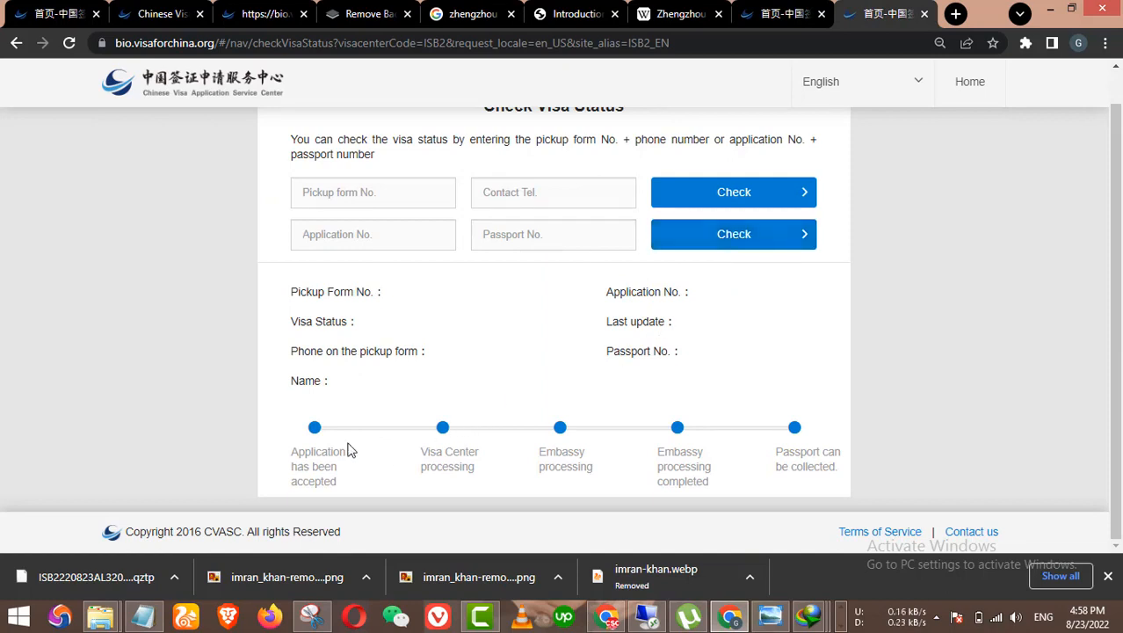
pyautogui.scroll(1, 517, 402)
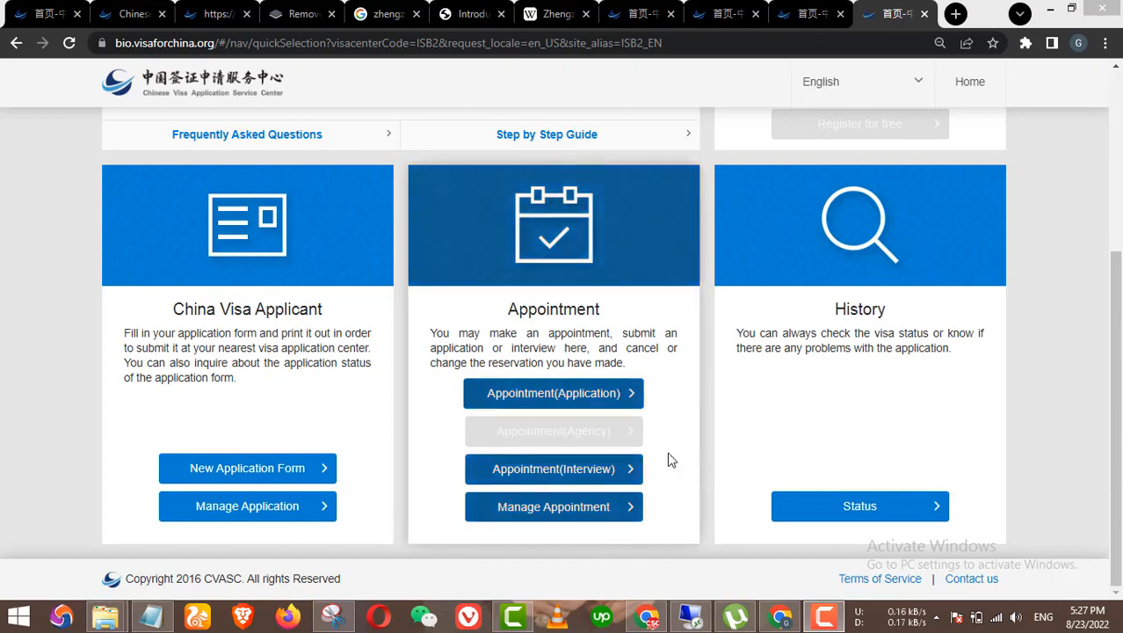
# Step: Look up the appointment in Manage Appointment using the saved application number and contact phone
pyautogui.click(572, 515)
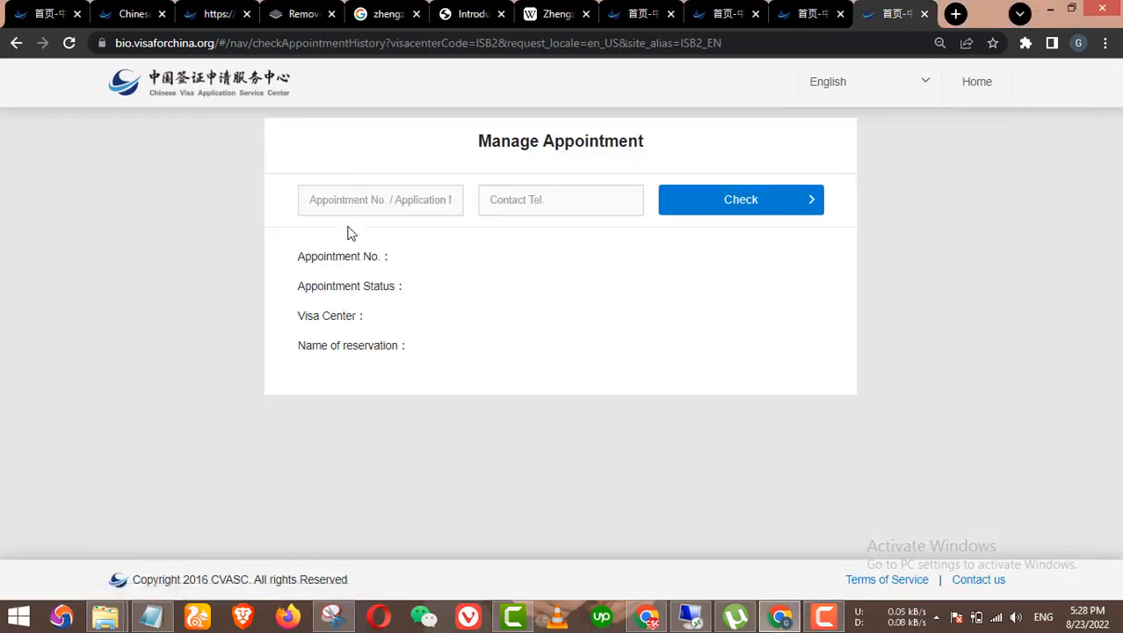
pyautogui.click(394, 209)
pyautogui.click(432, 269)
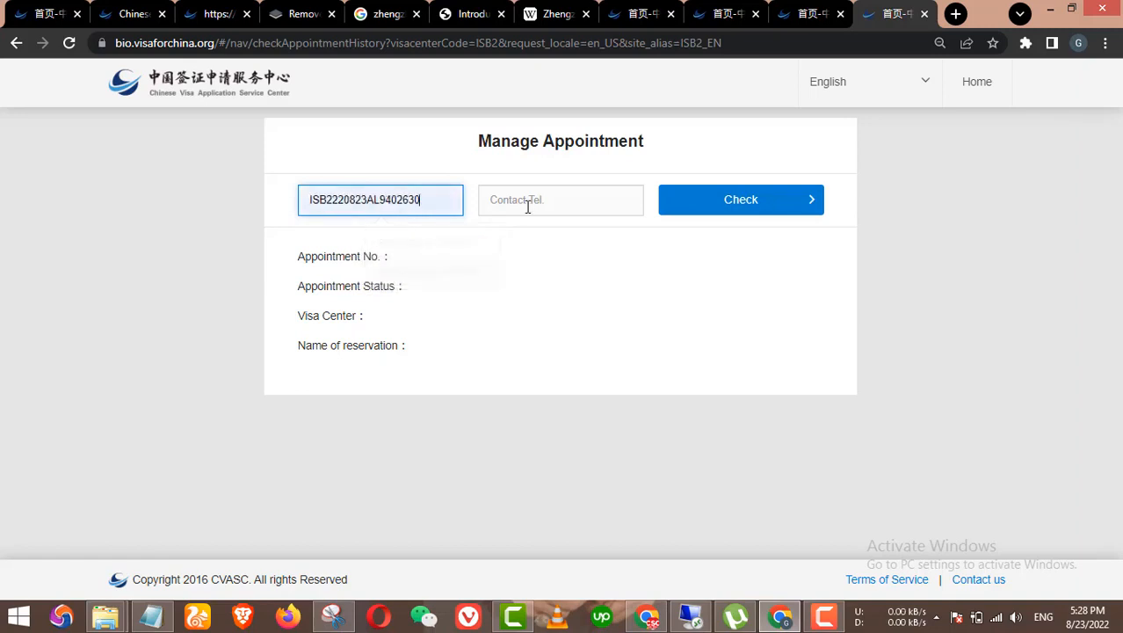
pyautogui.click(527, 204)
pyautogui.click(567, 243)
pyautogui.click(738, 211)
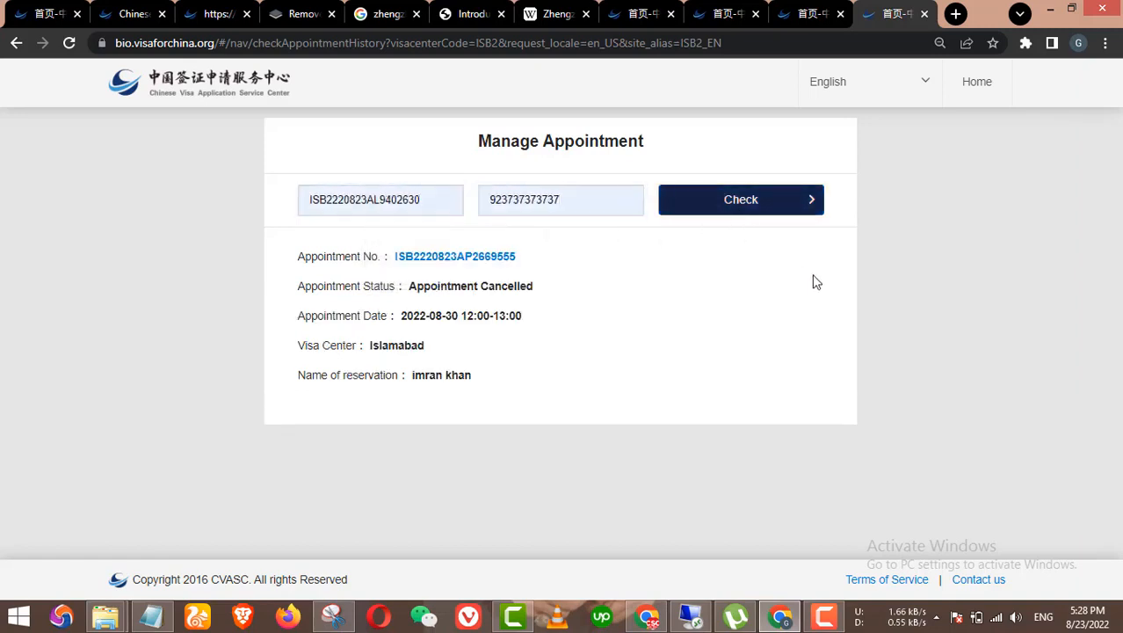
# Step: Repeat the lookup with the other saved application number, showing cancelled appointments
pyautogui.moveTo(430, 200); pyautogui.dragTo(295, 187)
pyautogui.press('BackSpace')
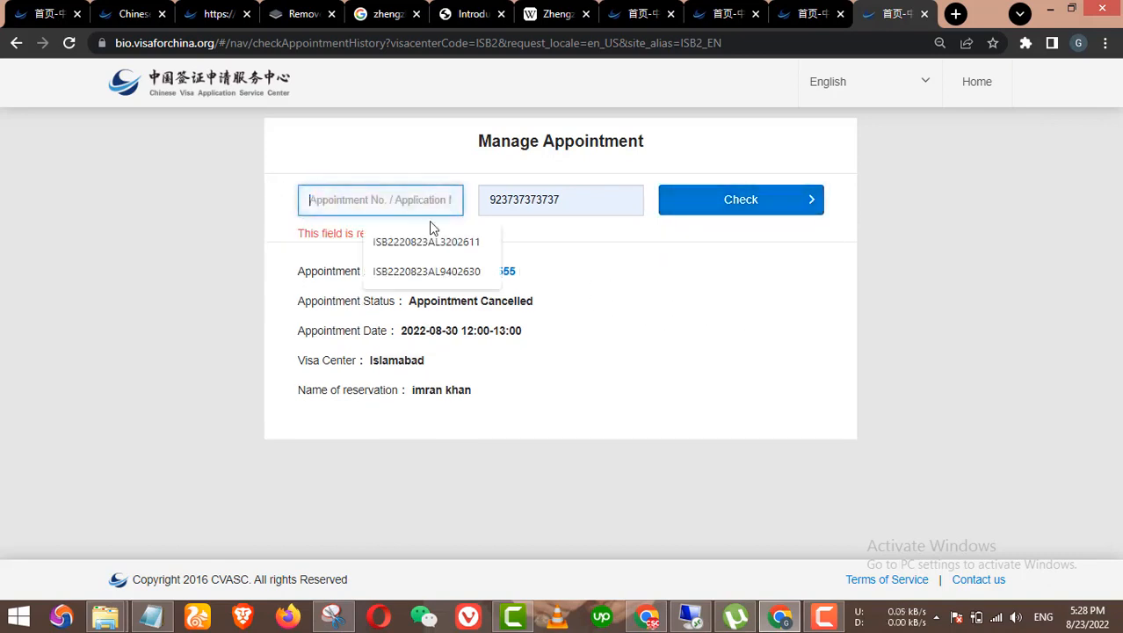
pyautogui.click(427, 242)
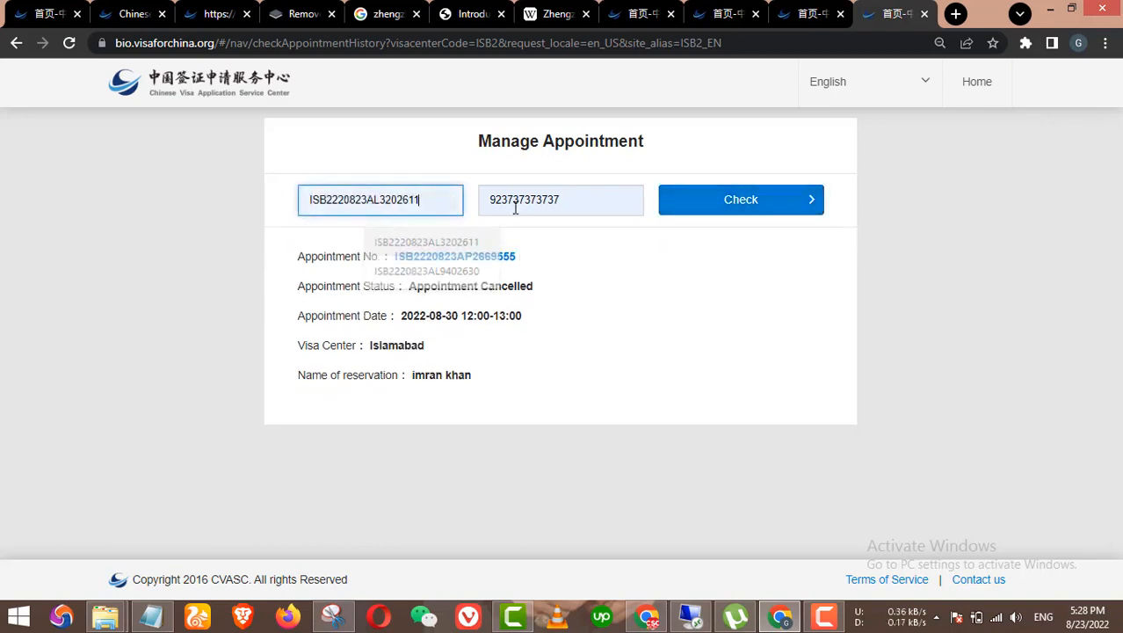
pyautogui.click(734, 209)
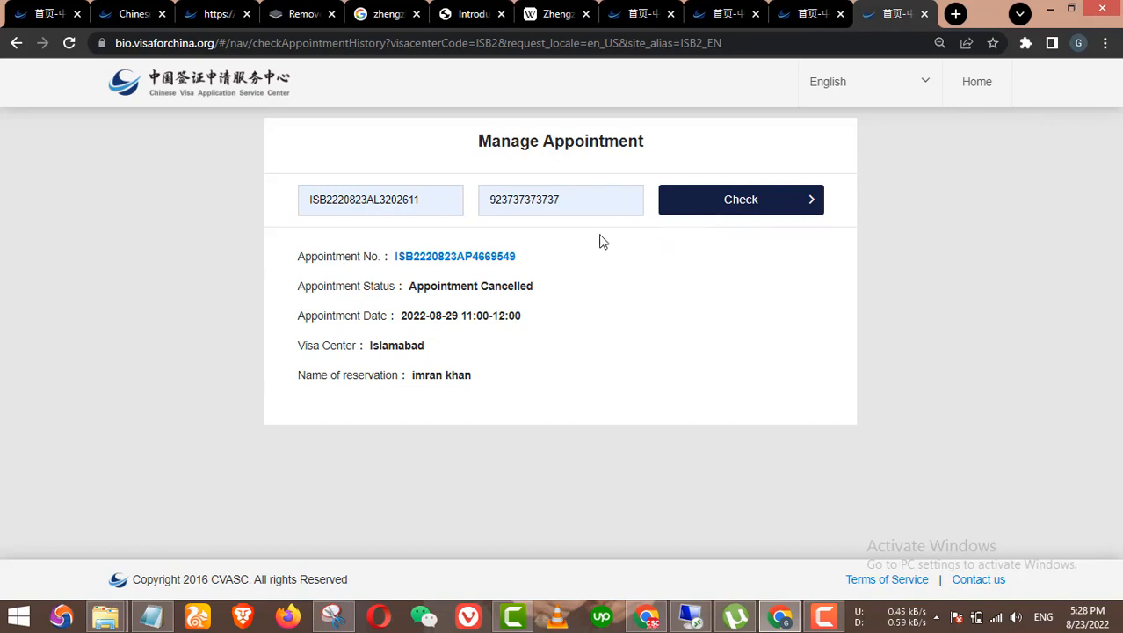
# Step: Copy the last saved application number from the notes and return to the home-page tab
pyautogui.click(151, 625)
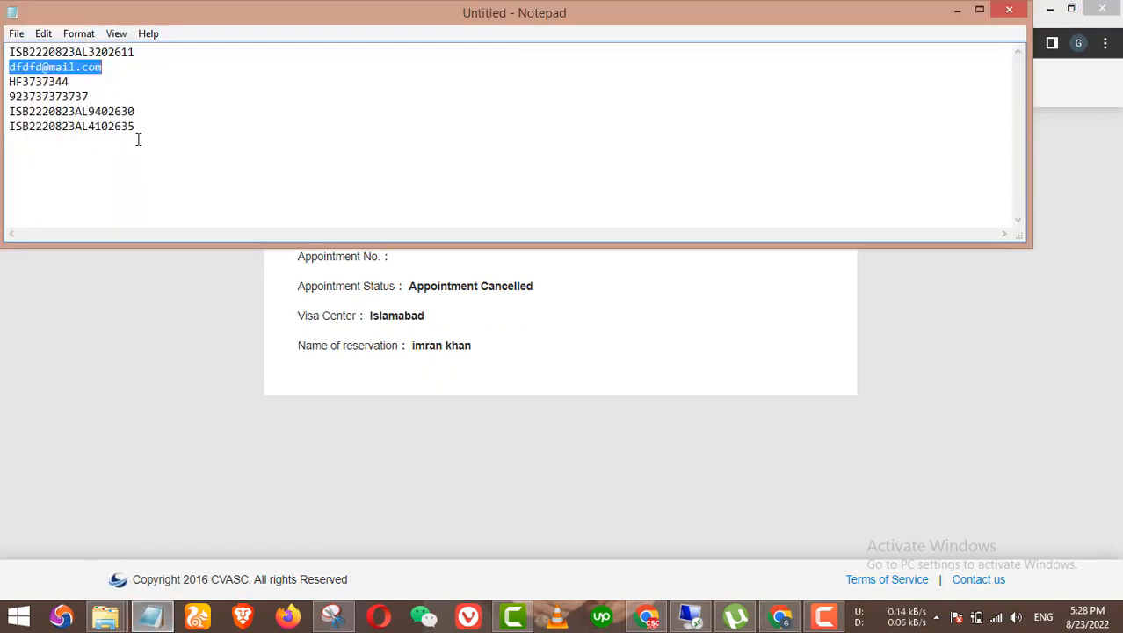
pyautogui.moveTo(139, 128); pyautogui.dragTo(3, 126)
pyautogui.hotkey('ctrl', 'c')
pyautogui.click(105, 305)
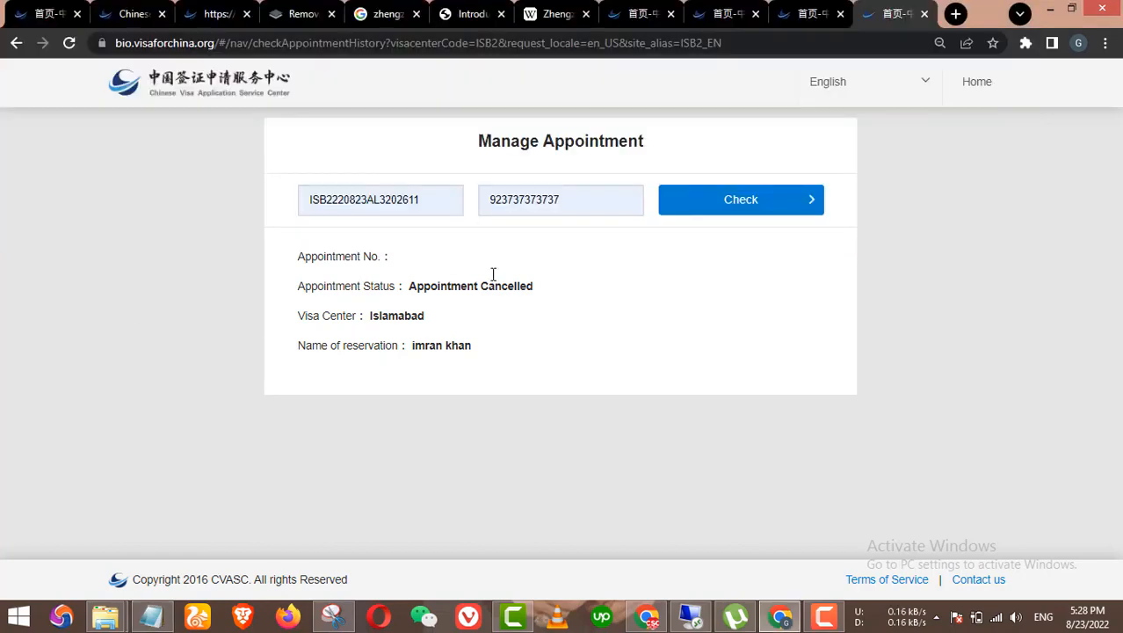
pyautogui.click(785, 24)
pyautogui.scroll(3, 674, 139)
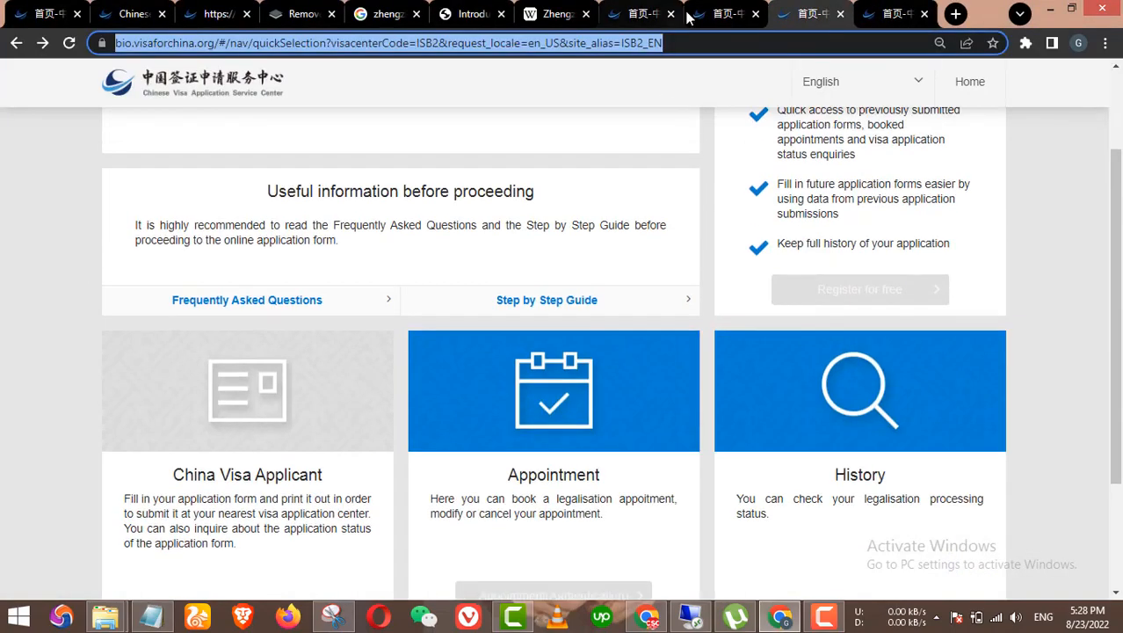
# Step: Look up the newer application's appointment in Manage Appointment by pasting its number
pyautogui.click(721, 13)
pyautogui.scroll(4, 696, 176)
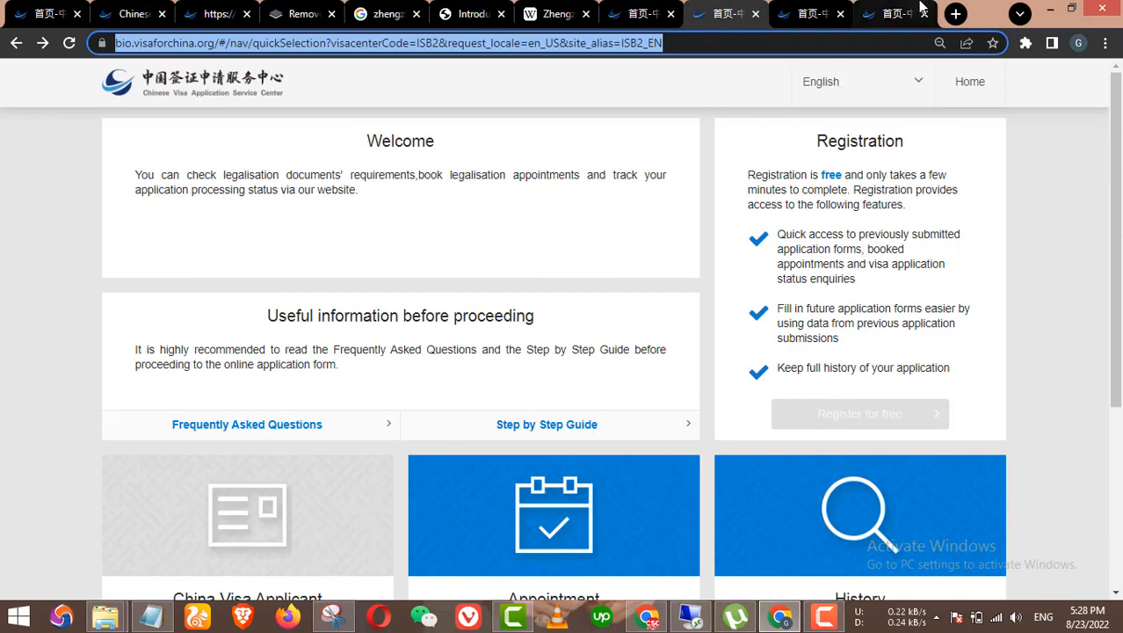
pyautogui.click(895, 13)
pyautogui.moveTo(438, 201); pyautogui.dragTo(273, 209)
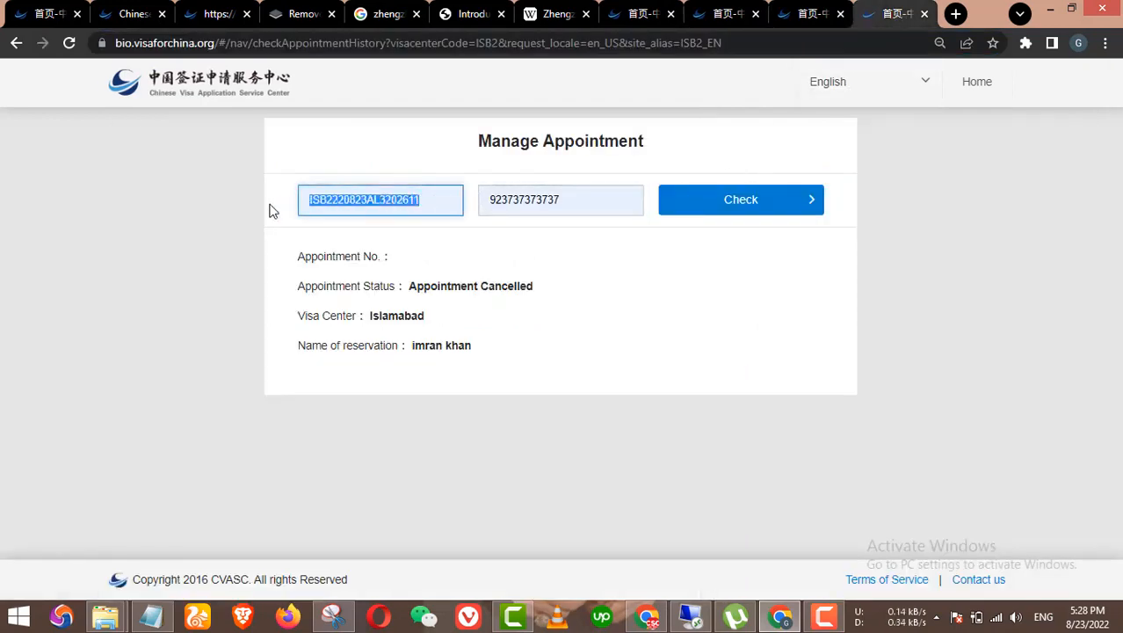
pyautogui.hotkey('ctrl', 'v')
pyautogui.click(738, 217)
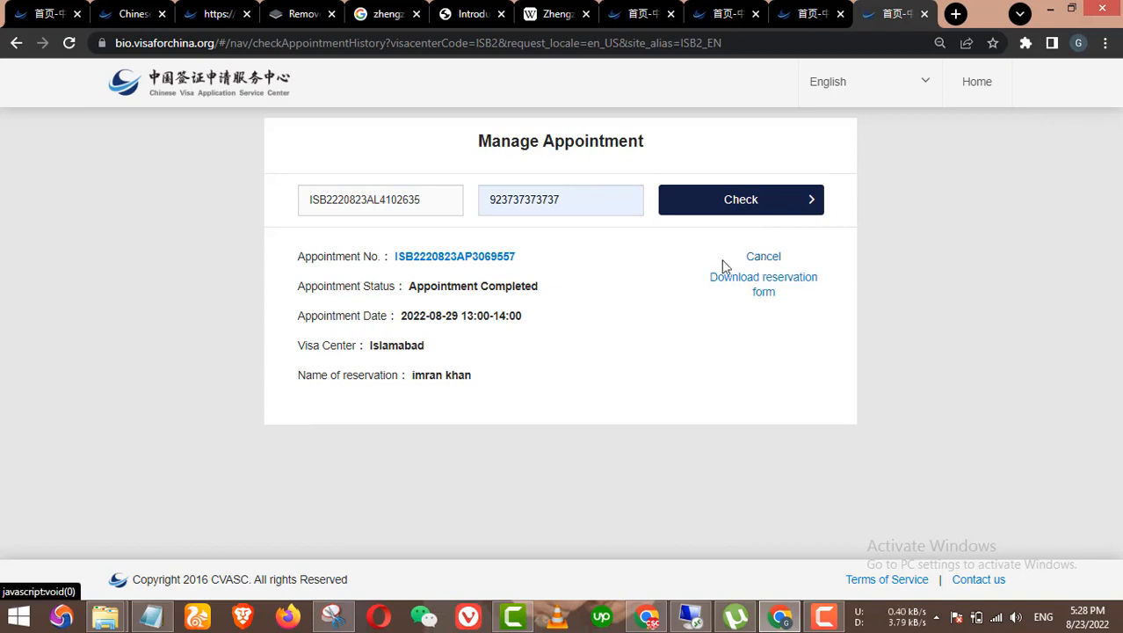
pyautogui.click(432, 199)
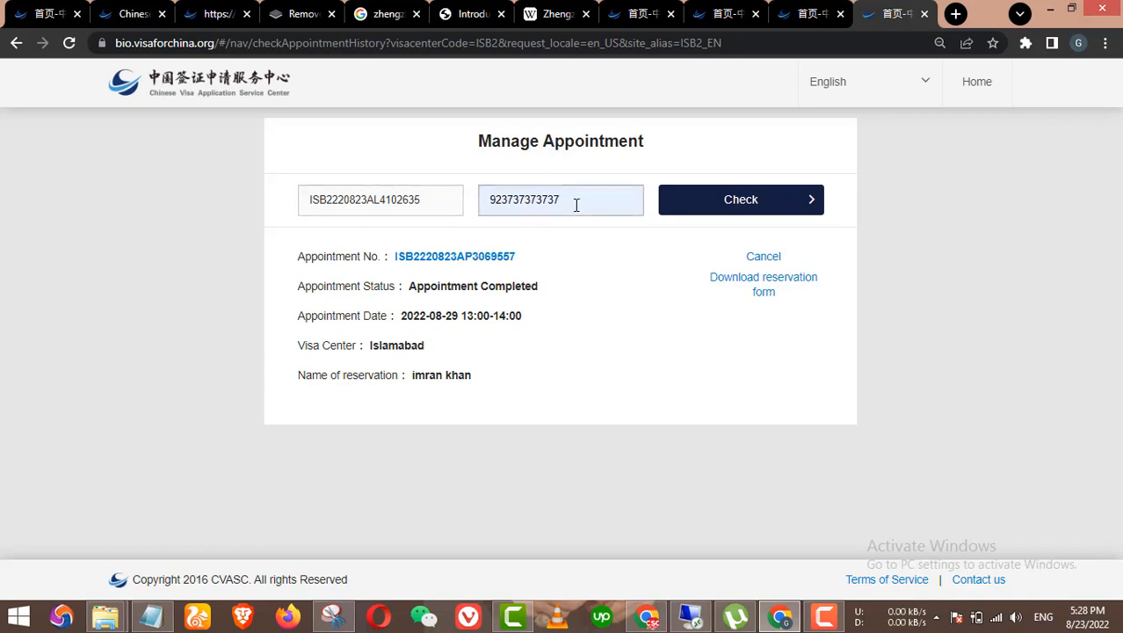
# Step: Cancel the 2022-08-29 Islamabad appointment and dismiss the e-mail failure and success notices
pyautogui.click(768, 257)
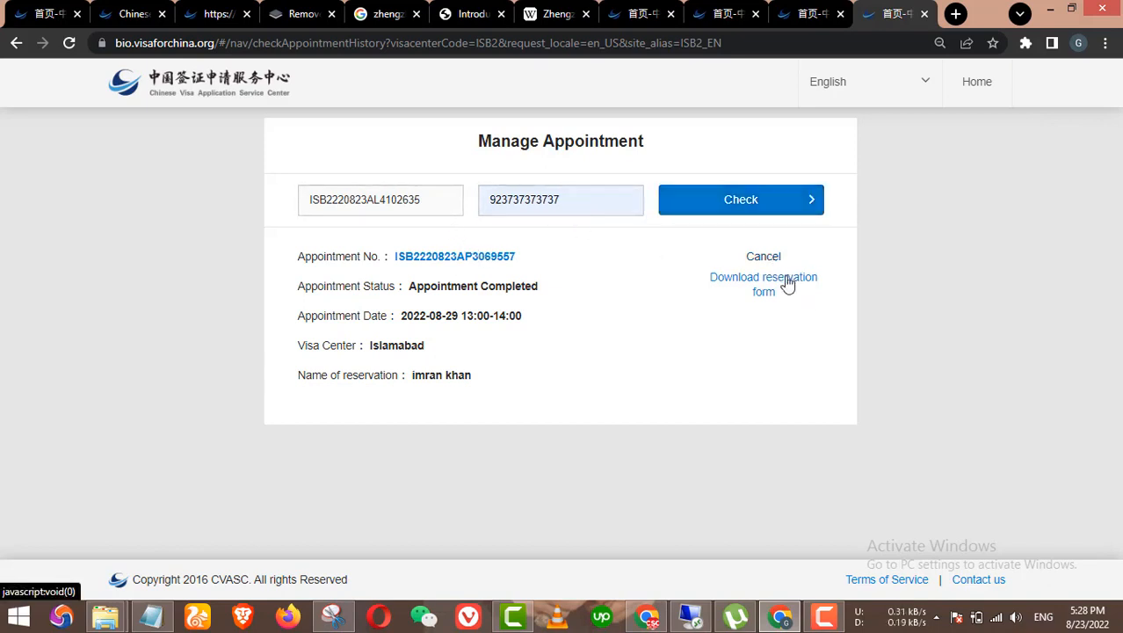
pyautogui.click(652, 141)
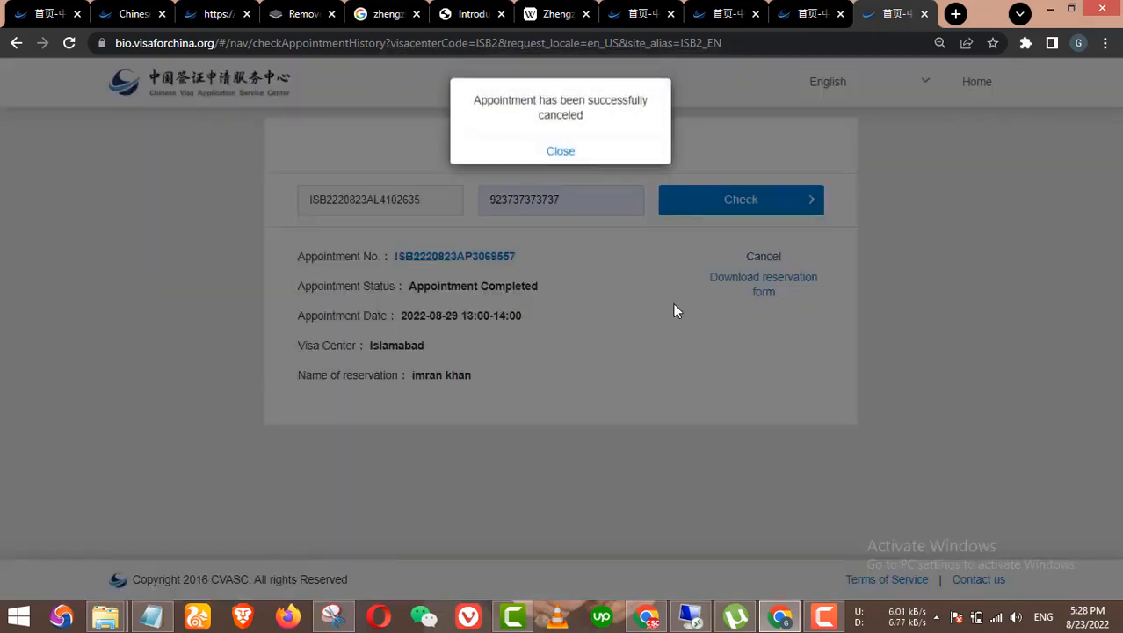
pyautogui.click(566, 143)
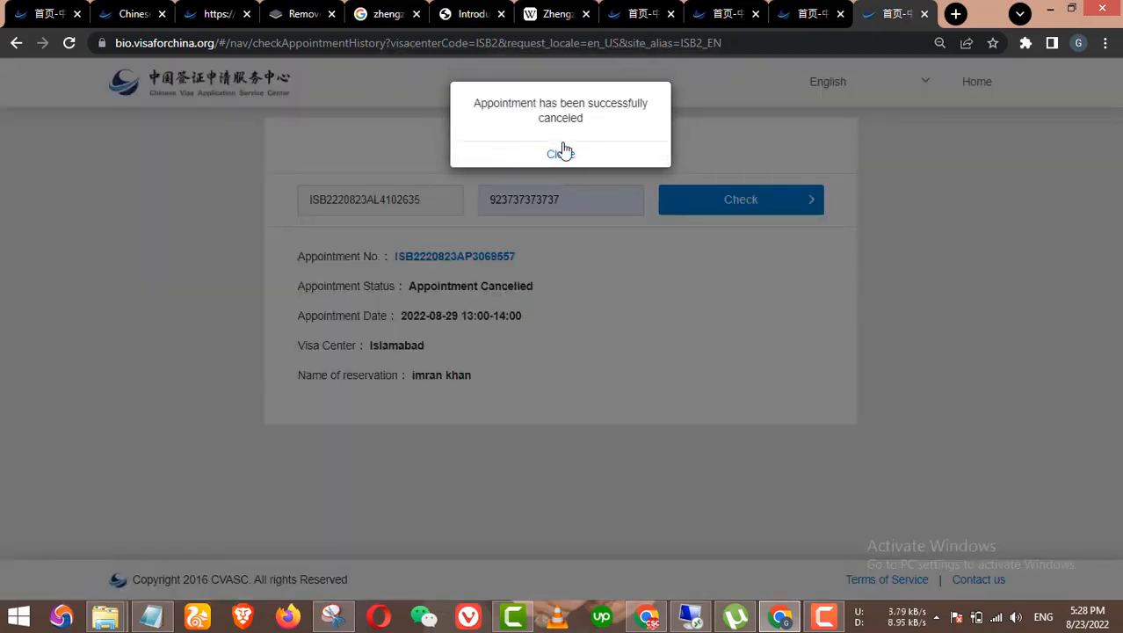
pyautogui.click(569, 149)
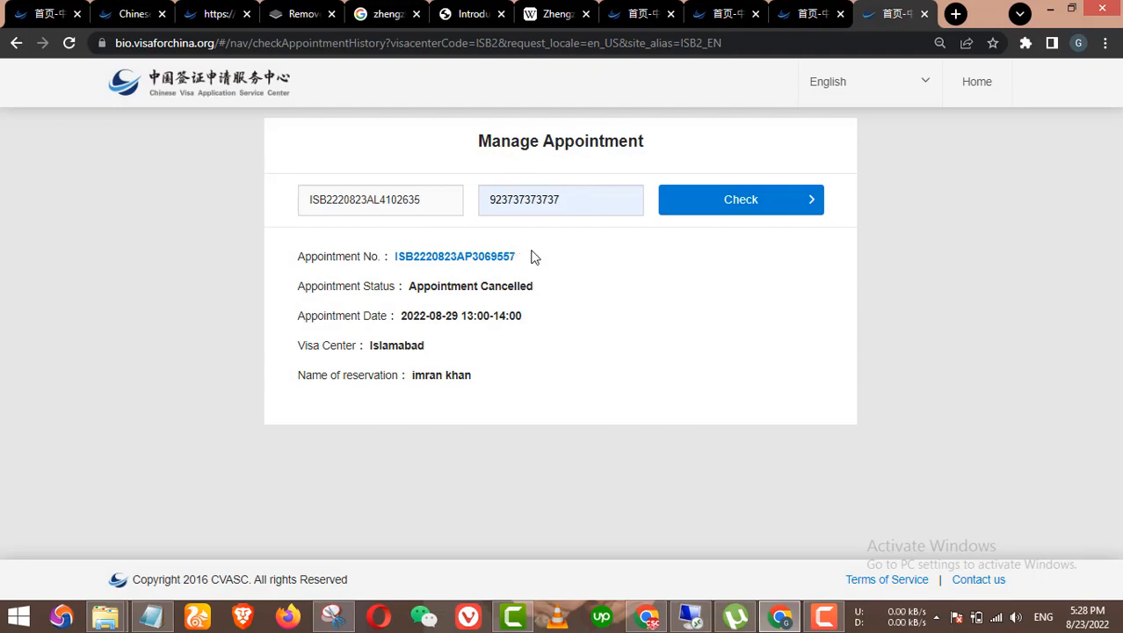
# Step: Return to the home page and open the Schedule an Appointment form
pyautogui.click(15, 42)
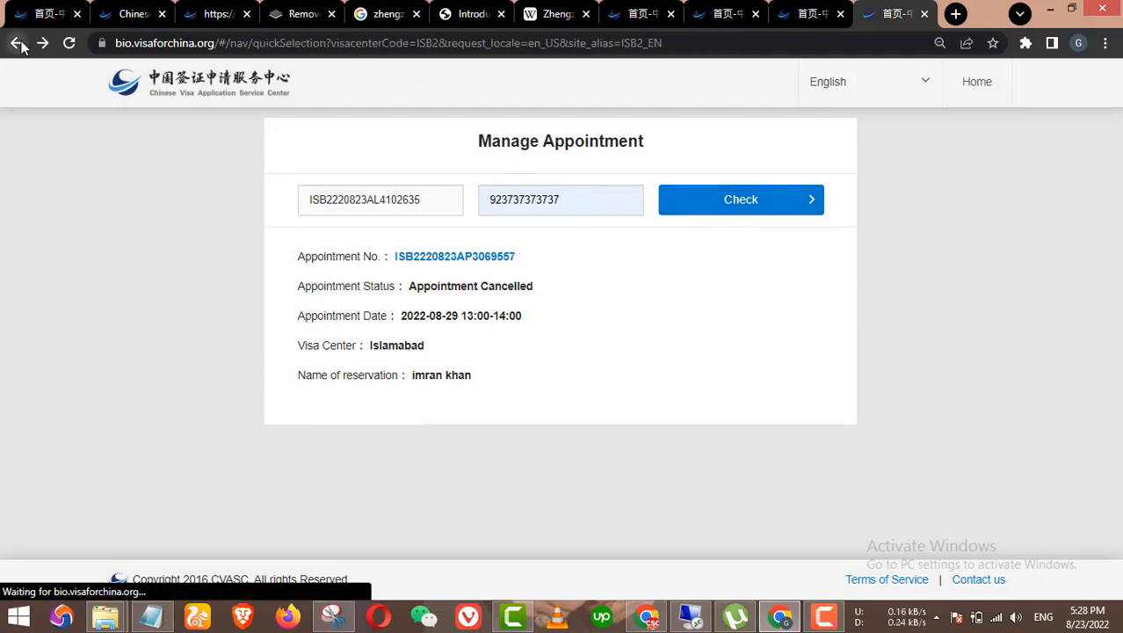
pyautogui.scroll(-3, 393, 295)
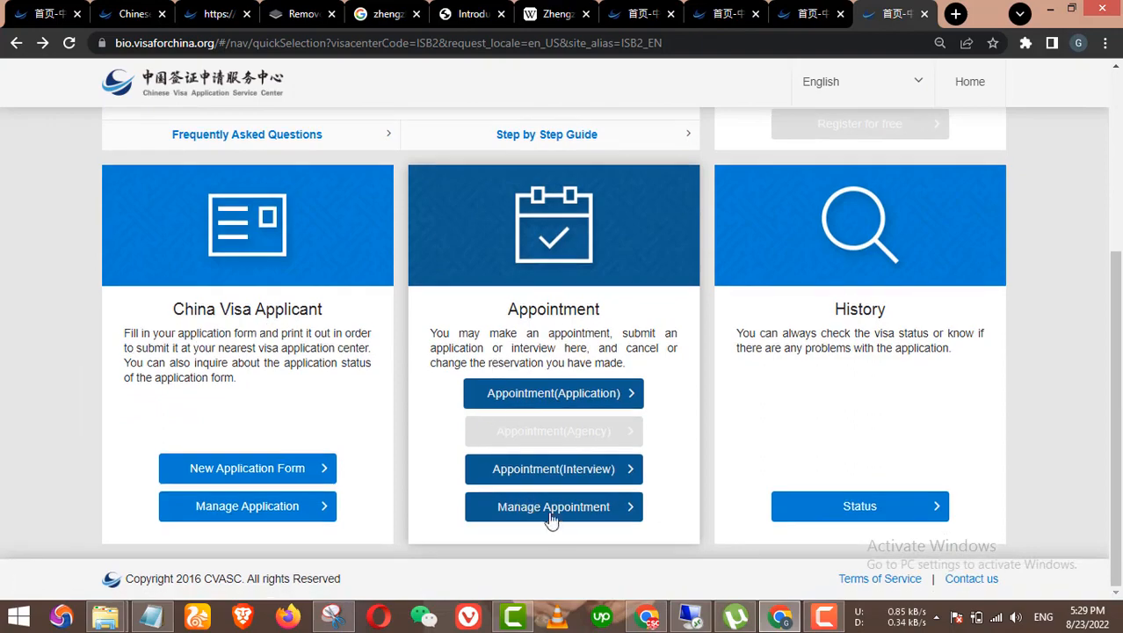
pyautogui.click(565, 507)
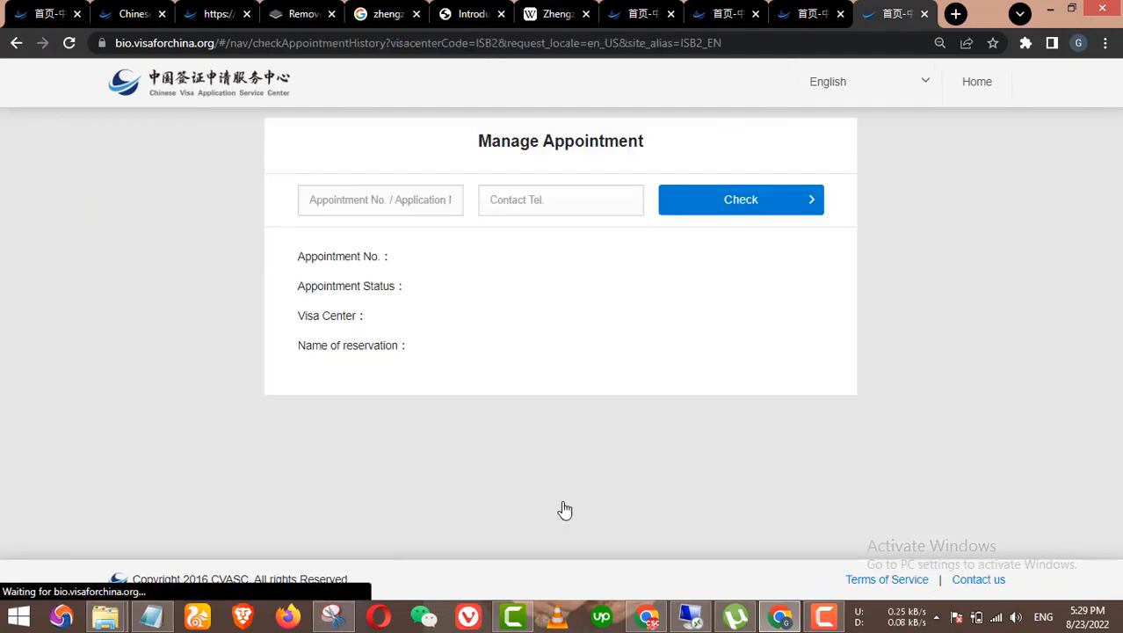
pyautogui.click(15, 42)
pyautogui.scroll(-3, 534, 448)
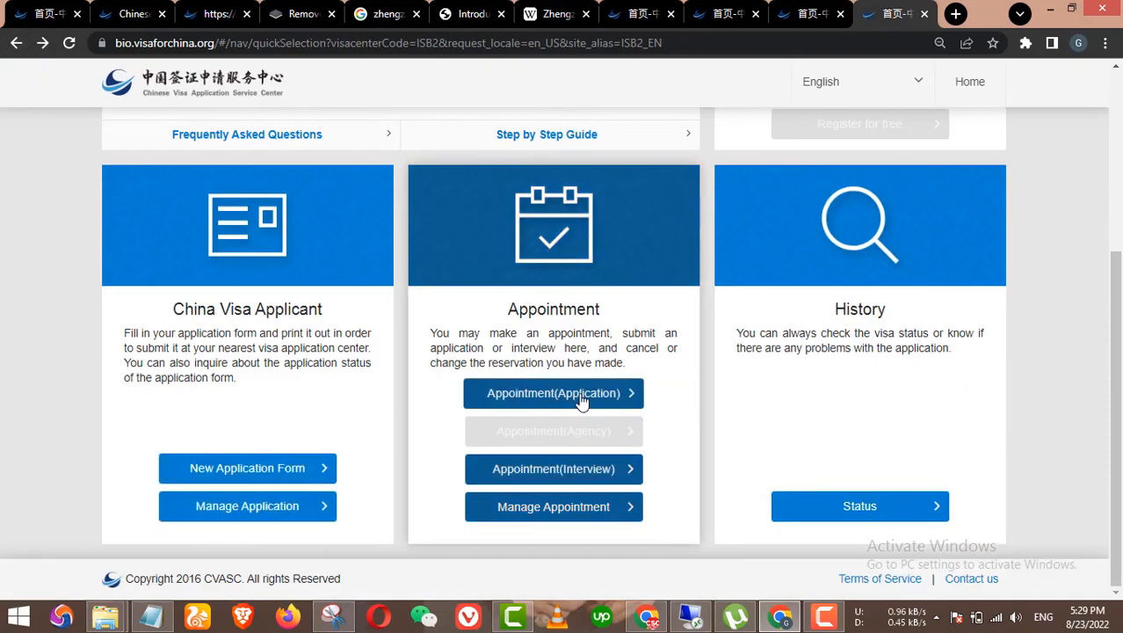
pyautogui.click(584, 400)
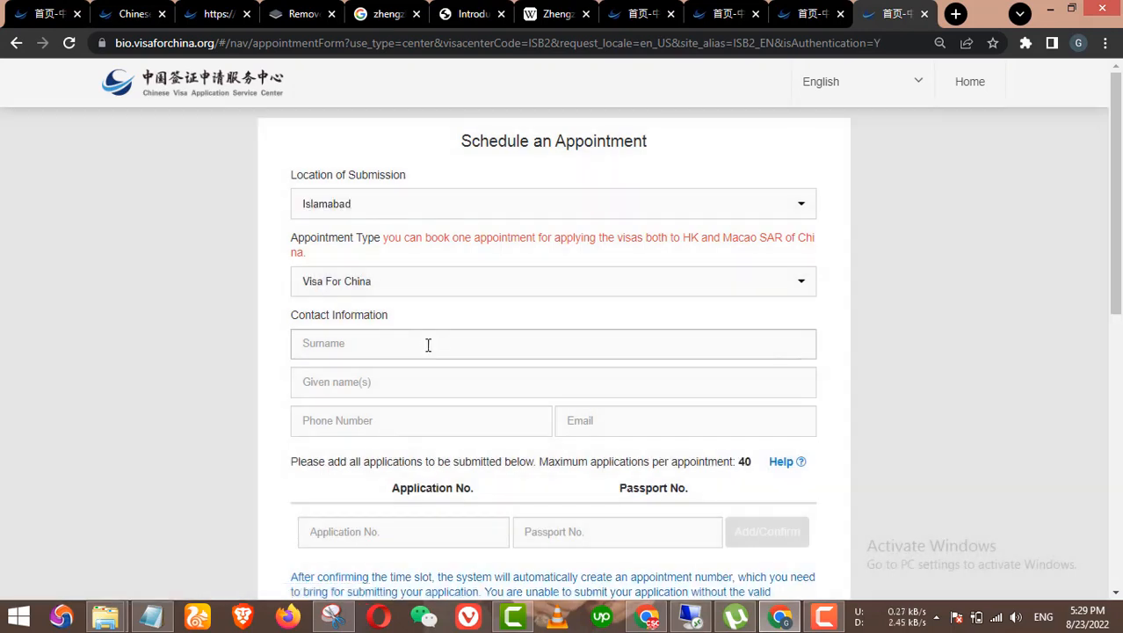
# Step: Fill surname and given name from suggestions, enter the phone number, and paste the saved e-mail
pyautogui.click(429, 344)
pyautogui.click(392, 393)
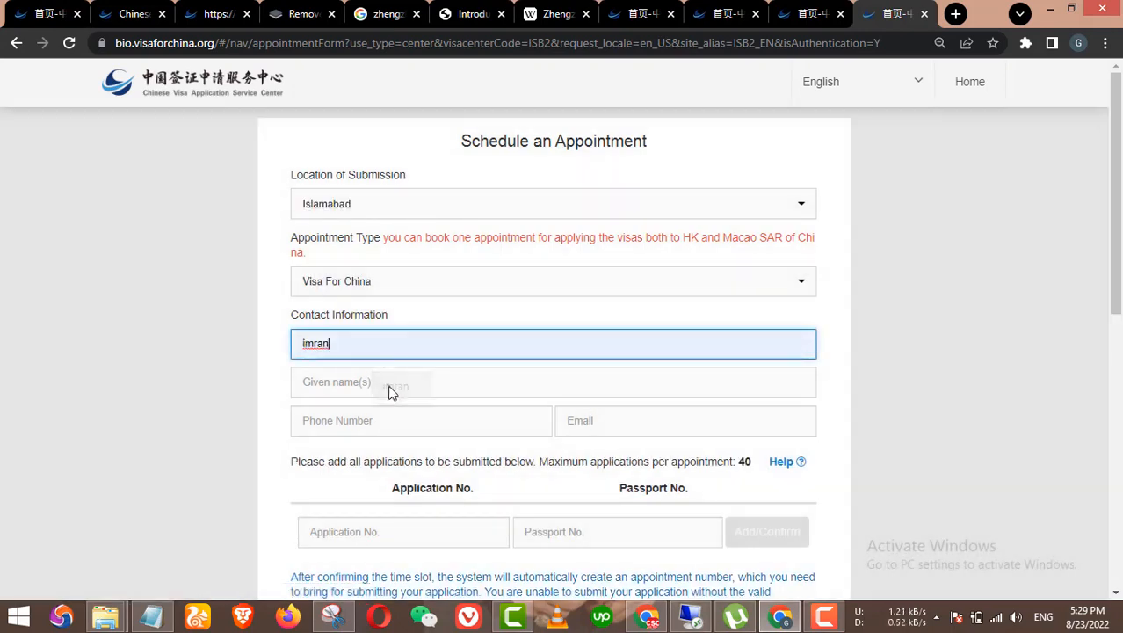
pyautogui.click(392, 393)
pyautogui.click(388, 421)
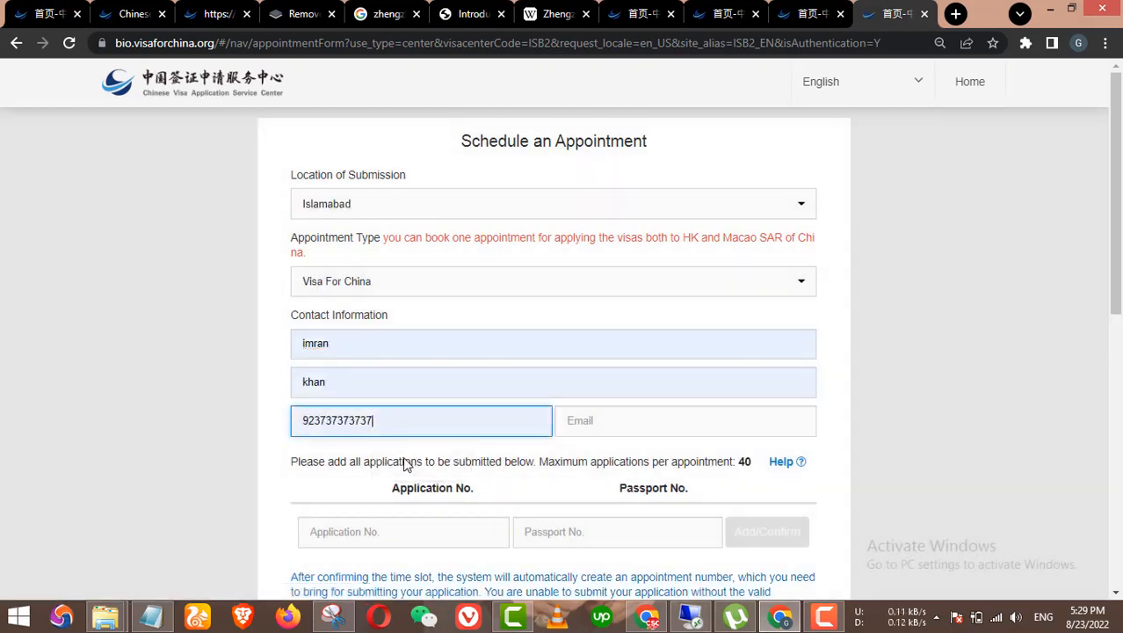
pyautogui.click(151, 616)
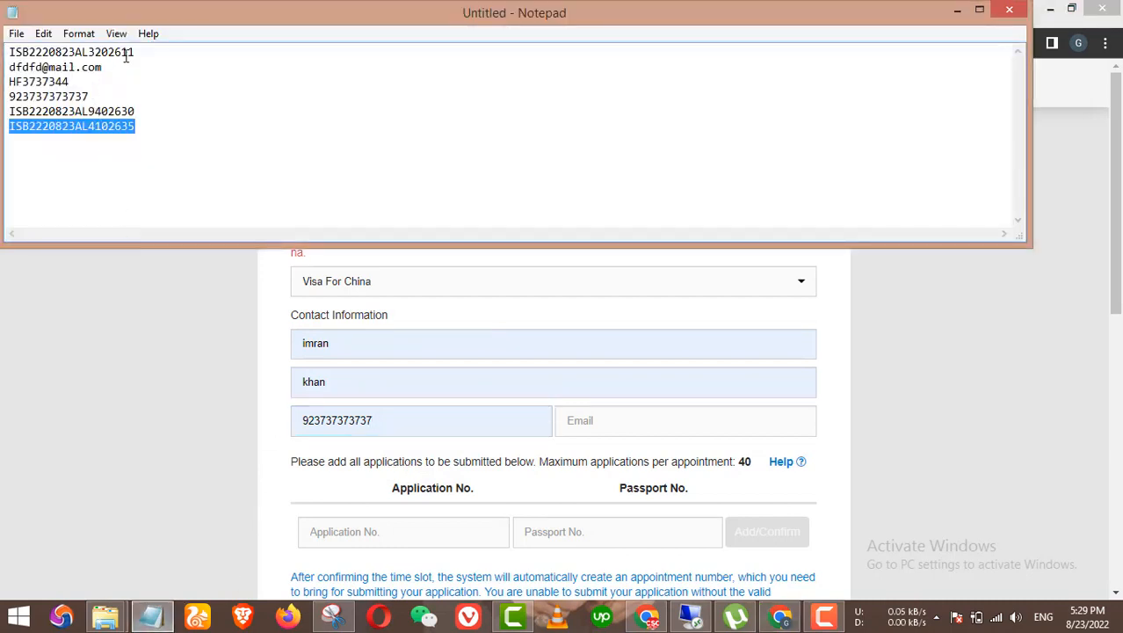
pyautogui.moveTo(109, 70); pyautogui.dragTo(4, 73)
pyautogui.hotkey('ctrl', 'c')
pyautogui.click(389, 419)
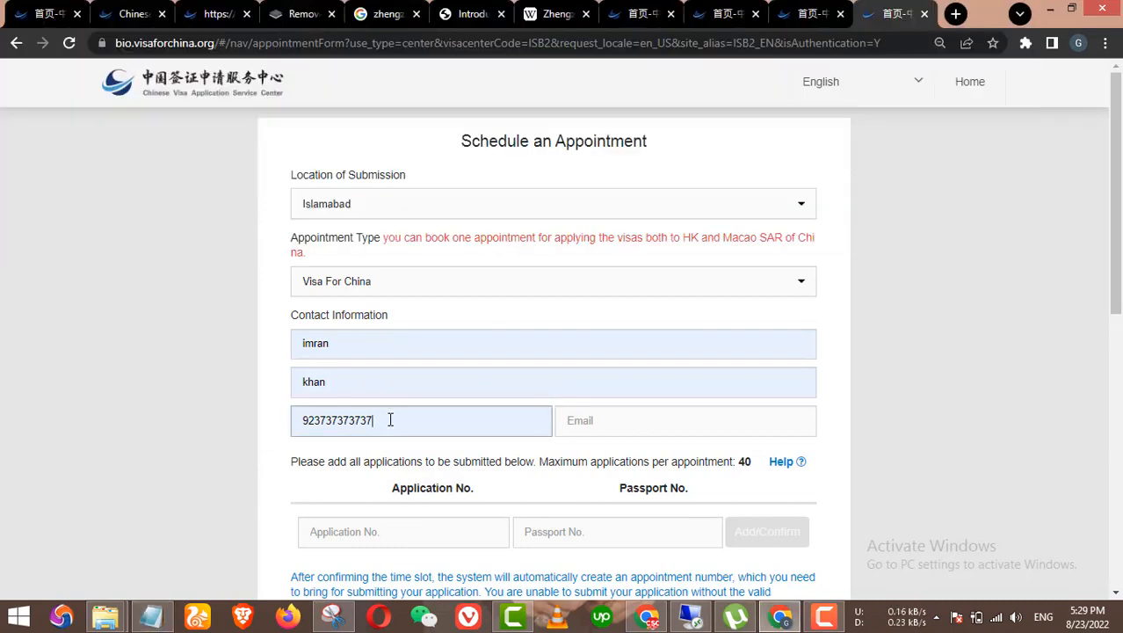
pyautogui.press('Tab')
pyautogui.hotkey('ctrl', 'v')
pyautogui.scroll(-3, 390, 378)
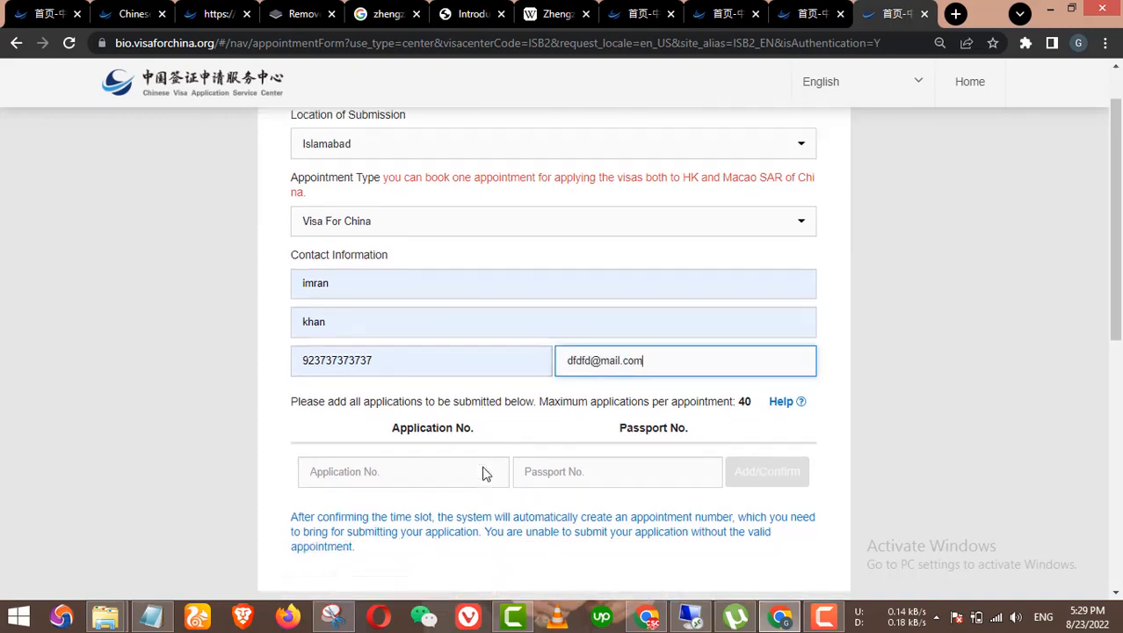
# Step: Paste the newest application number from the notes and fill the passport number from a suggestion
pyautogui.click(426, 288)
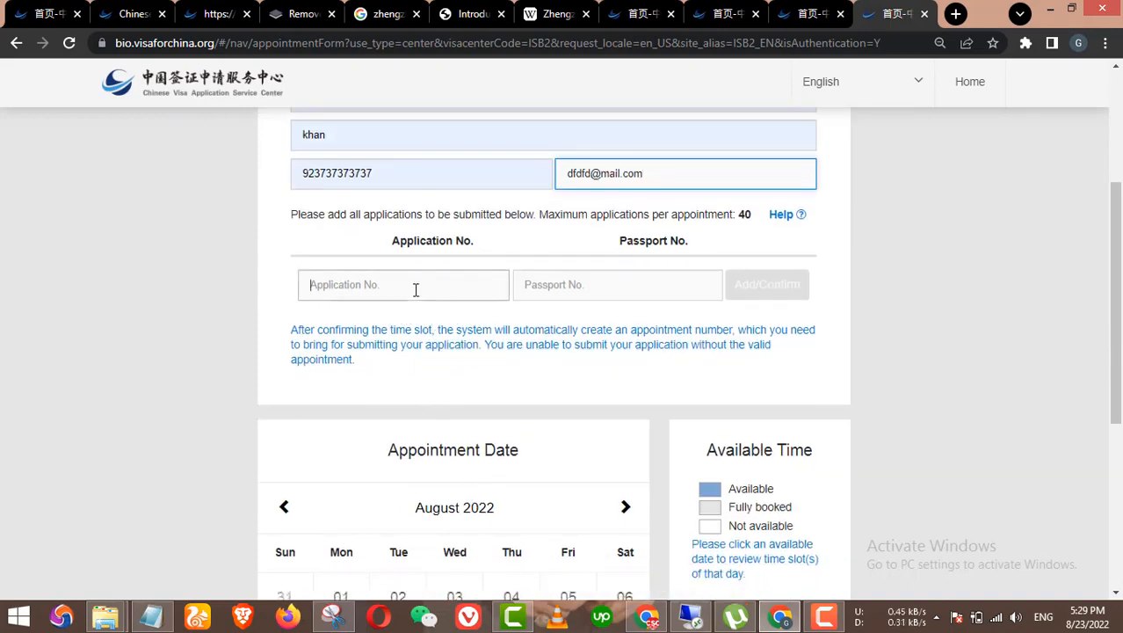
pyautogui.click(152, 616)
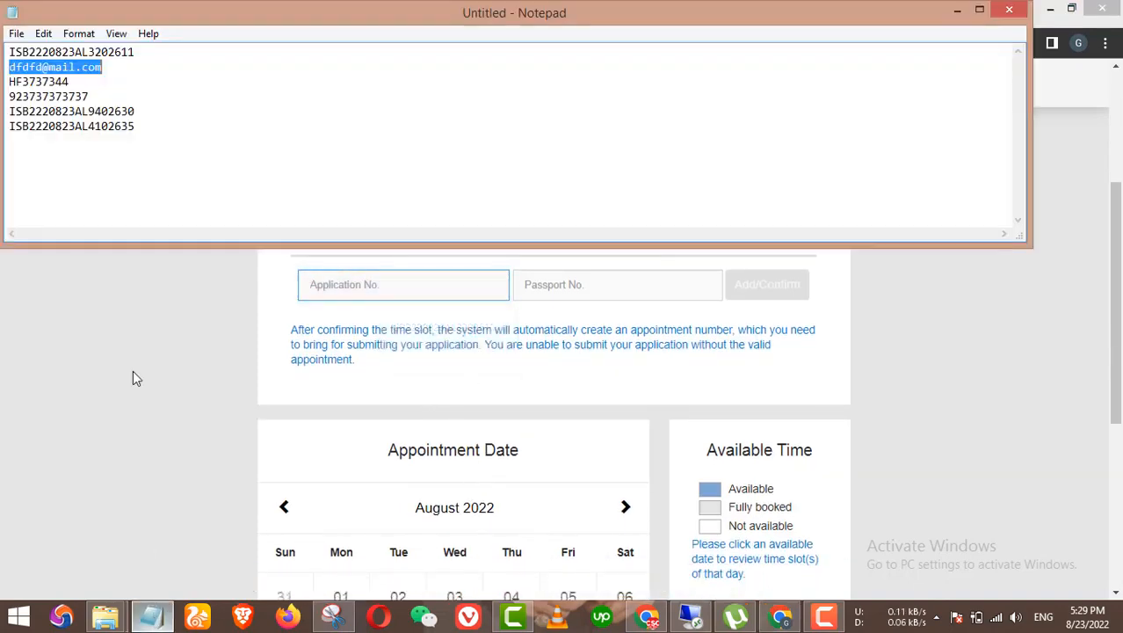
pyautogui.moveTo(134, 127); pyautogui.dragTo(3, 126)
pyautogui.hotkey('ctrl', 'c')
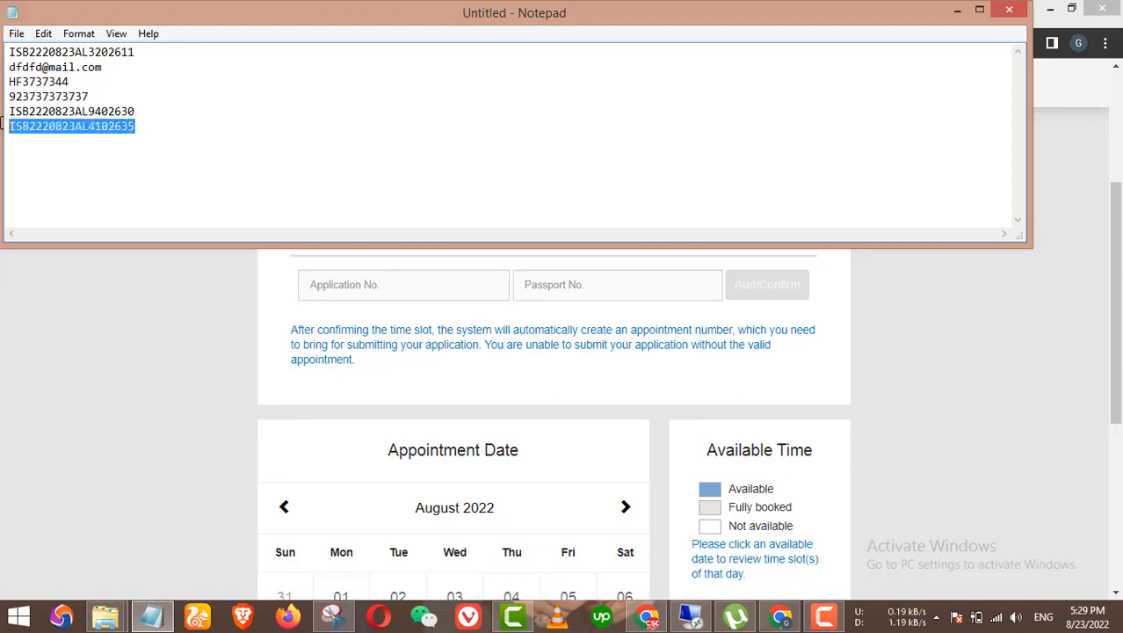
pyautogui.click(86, 323)
pyautogui.click(429, 285)
pyautogui.hotkey('ctrl', 'v')
pyautogui.click(557, 286)
pyautogui.click(622, 331)
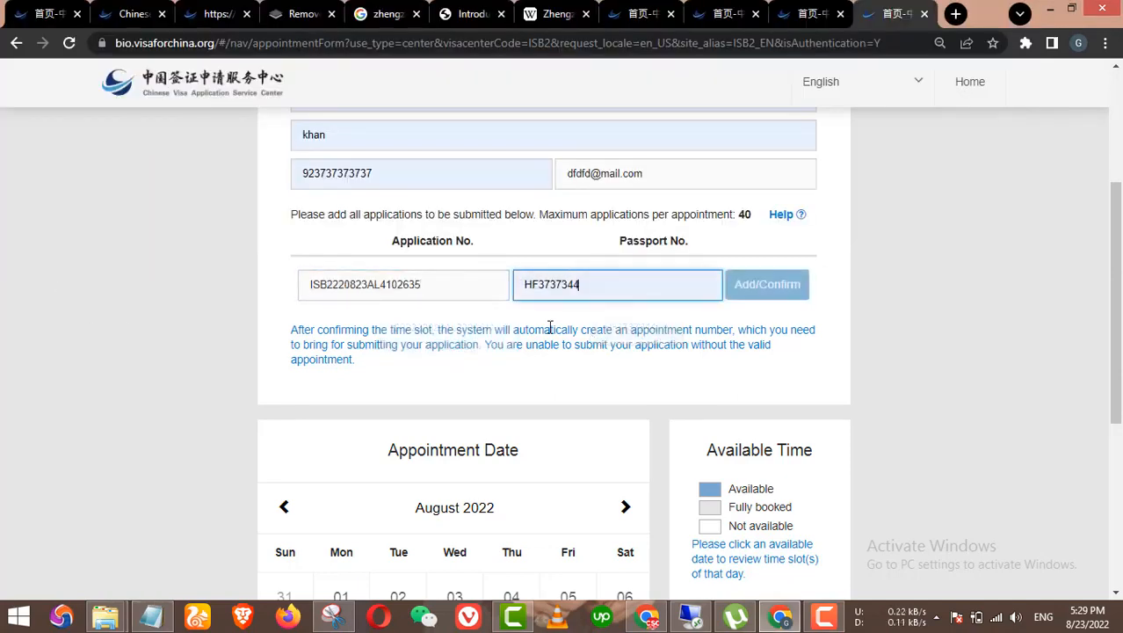
pyautogui.scroll(-4, 550, 327)
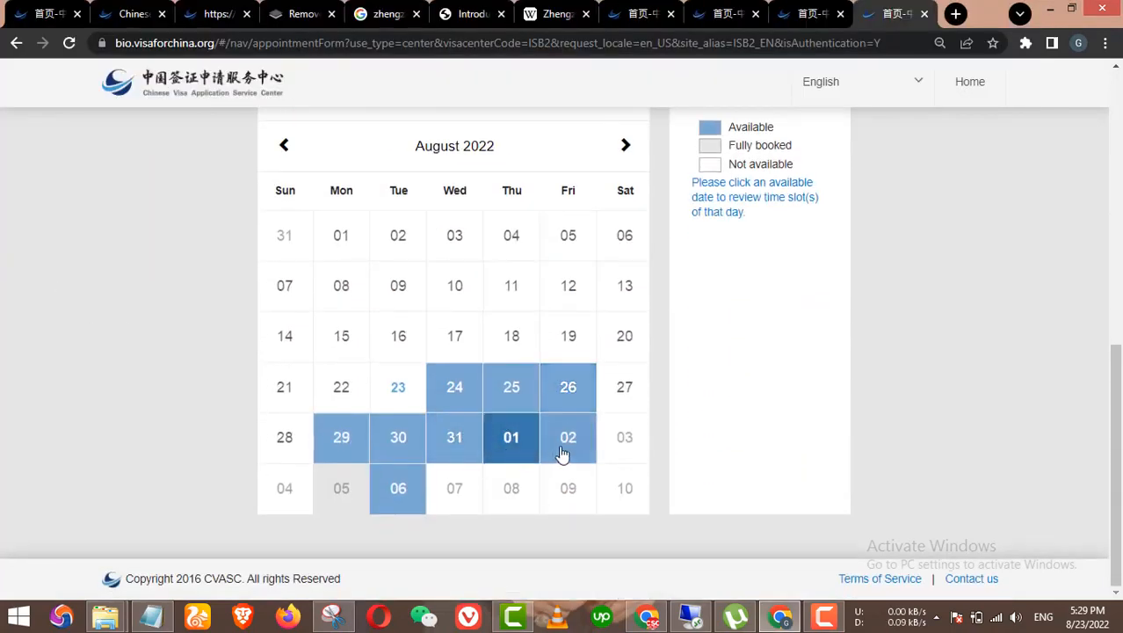
# Step: Pick an available date with the 12:00~13:00 slot and add the applicant to the appointment
pyautogui.click(398, 488)
pyautogui.click(759, 347)
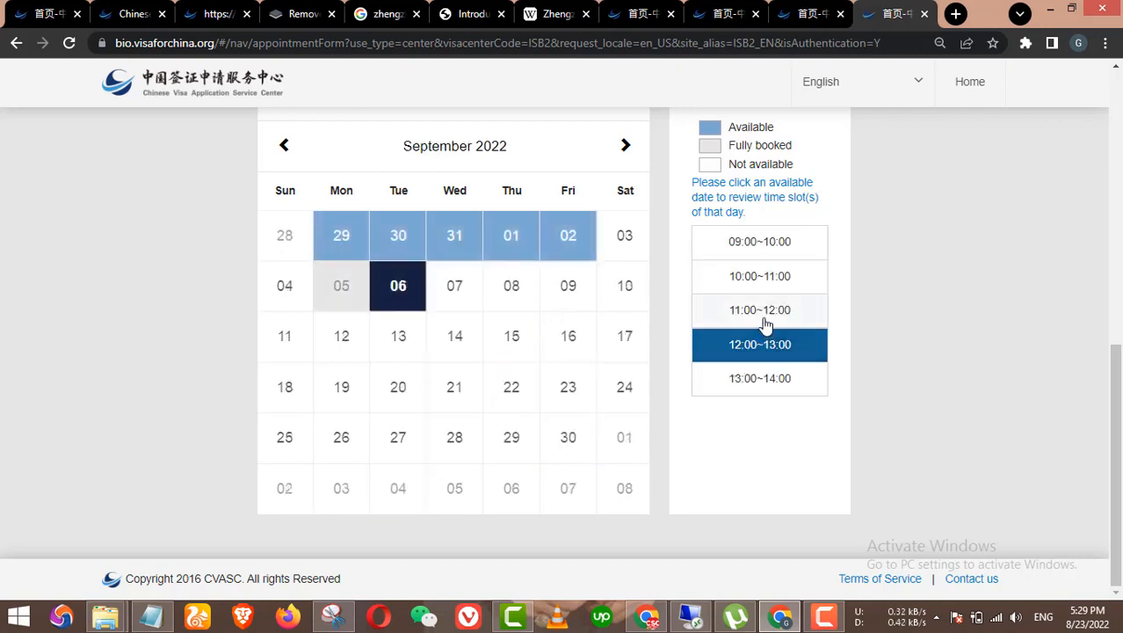
pyautogui.click(760, 280)
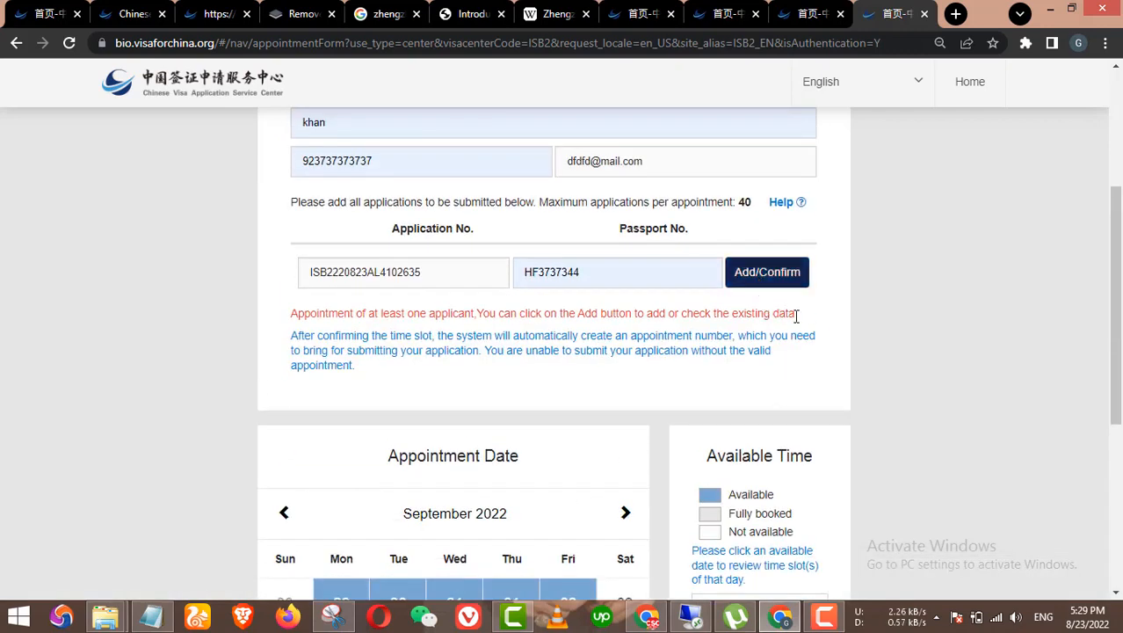
# Step: Browse the calendar, try a slot on Tuesday 06, then back out of booking it
pyautogui.scroll(-5, 686, 346)
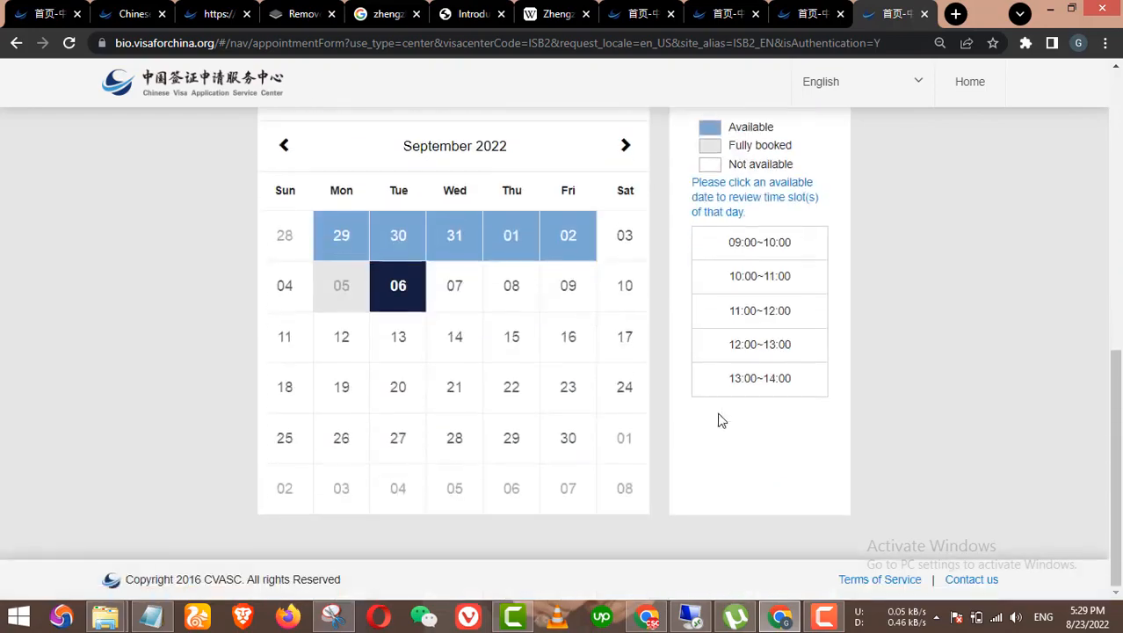
pyautogui.scroll(8, 757, 449)
pyautogui.scroll(-2, 757, 449)
pyautogui.scroll(-6, 756, 453)
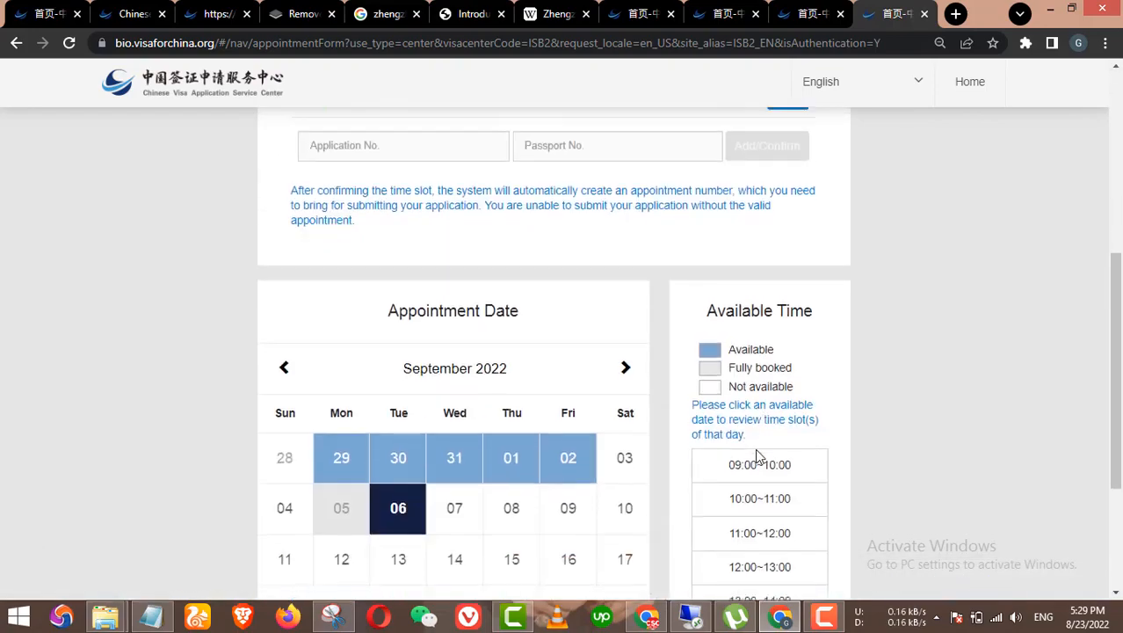
pyautogui.scroll(4, 789, 466)
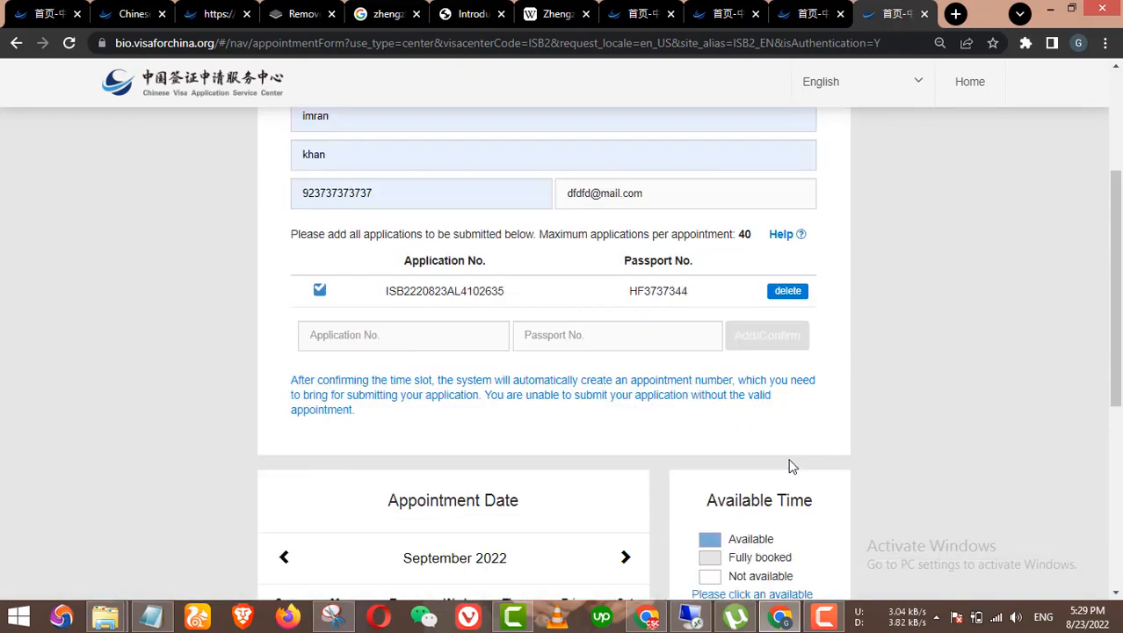
pyautogui.scroll(3, 680, 287)
pyautogui.scroll(-7, 705, 308)
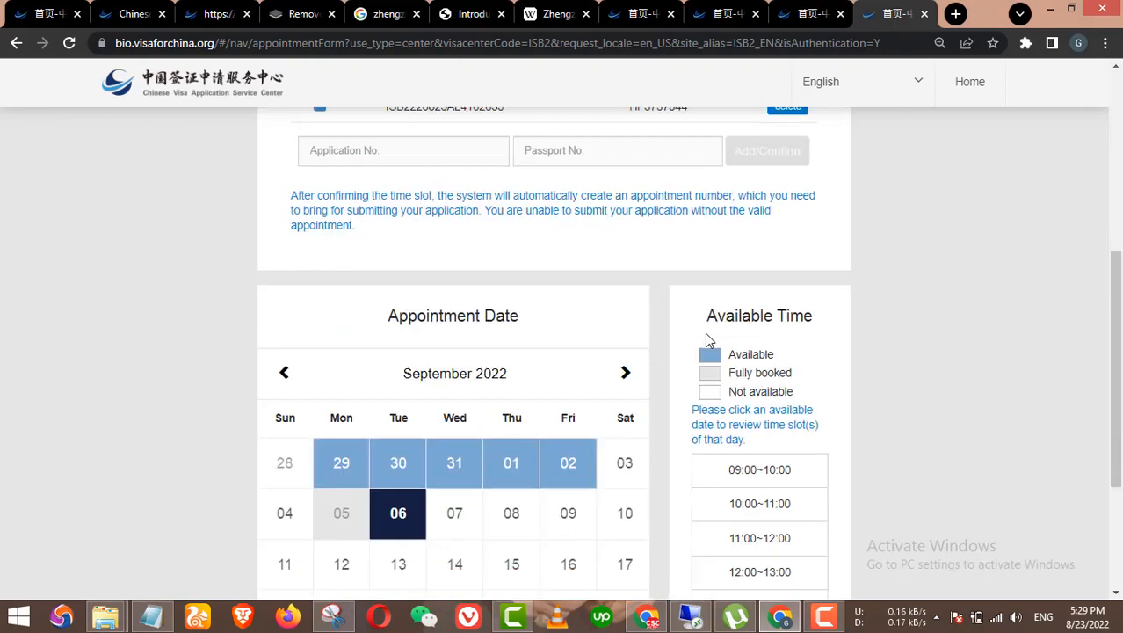
pyautogui.scroll(4, 713, 399)
pyautogui.scroll(-3, 657, 276)
pyautogui.scroll(3, 657, 276)
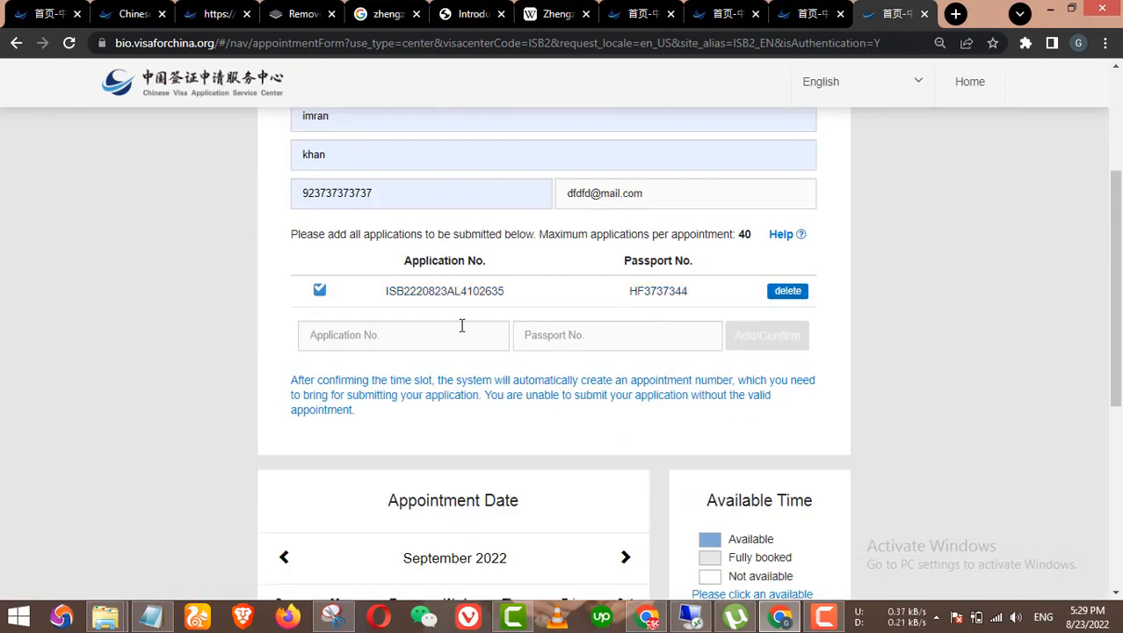
pyautogui.scroll(-4, 597, 396)
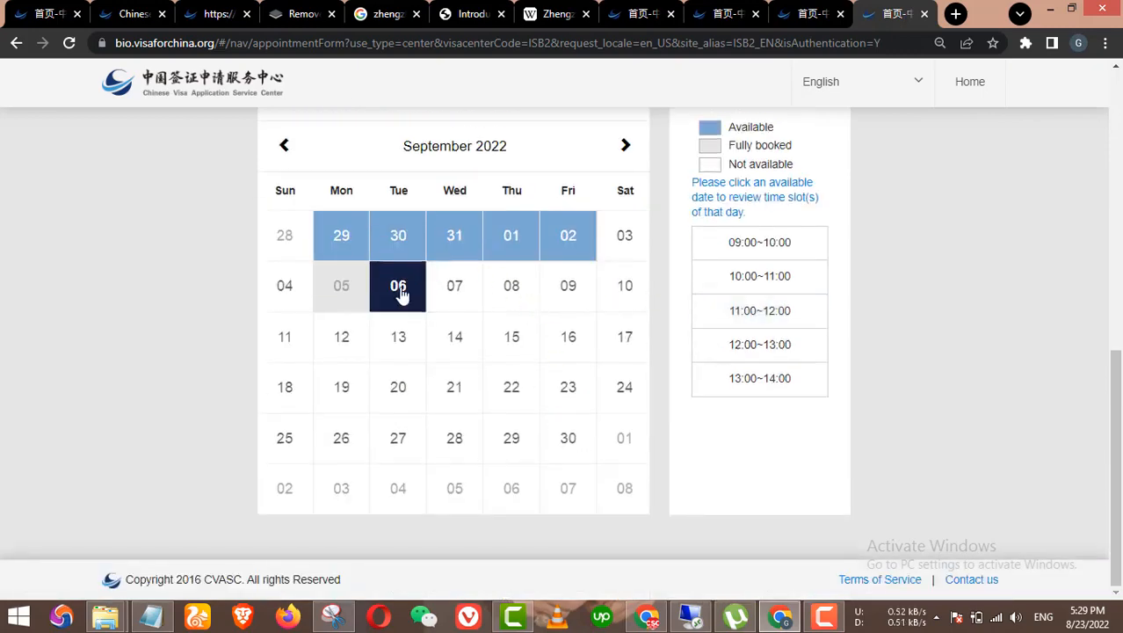
pyautogui.click(753, 312)
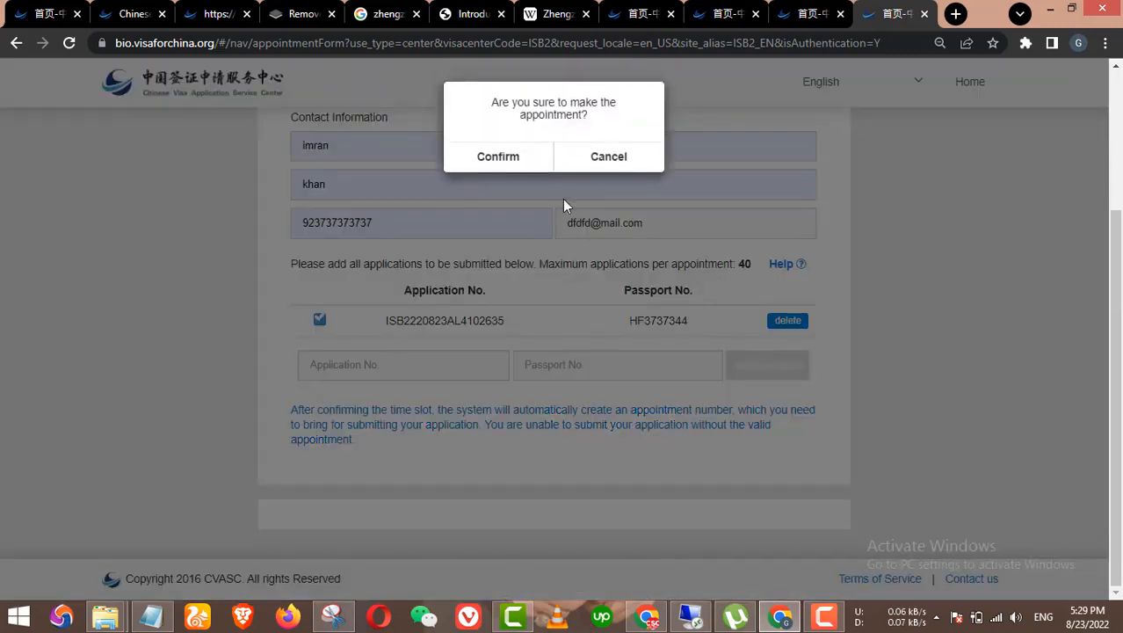
pyautogui.click(516, 161)
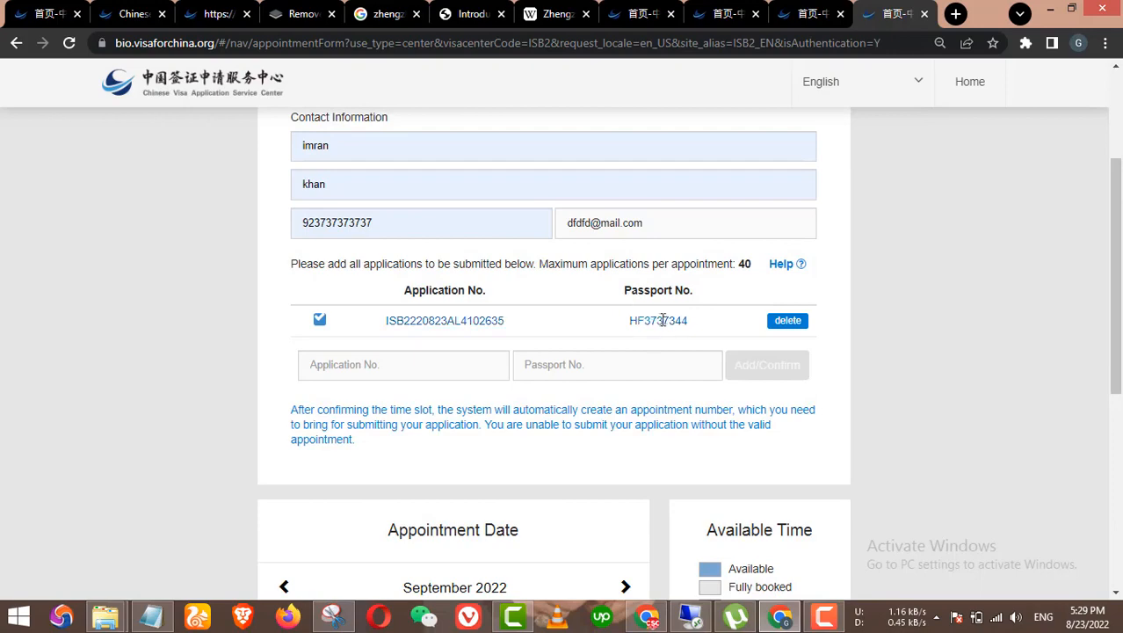
# Step: Choose Thursday 1 September 2022 at 13:00~14:00 and confirm the appointment
pyautogui.scroll(-3, 690, 354)
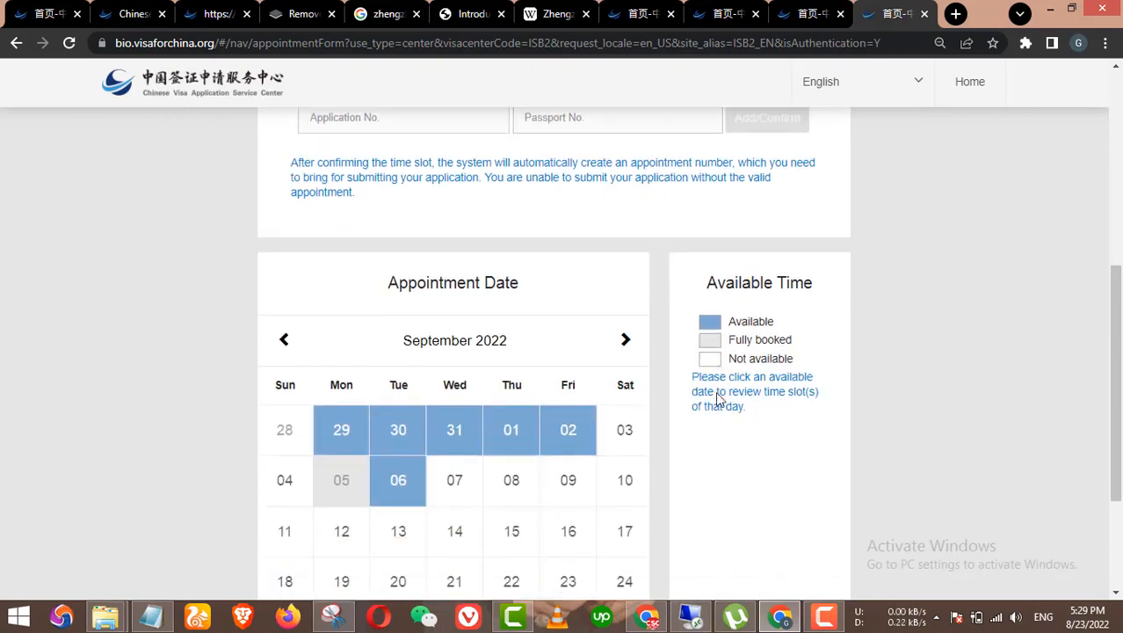
pyautogui.scroll(2, 715, 393)
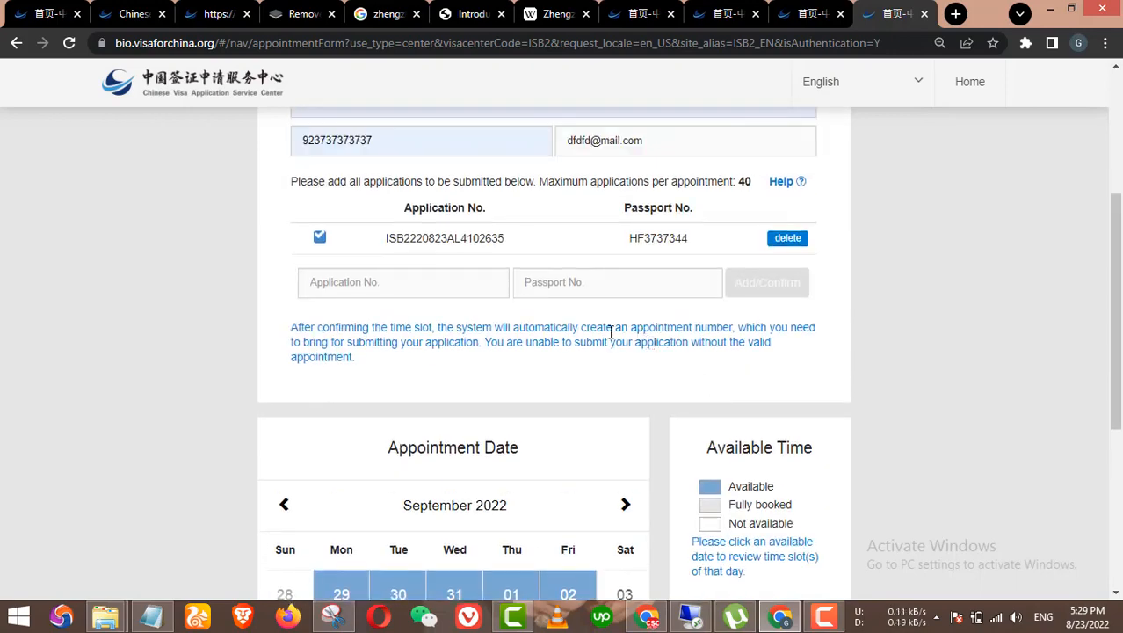
pyautogui.scroll(-1, 610, 340)
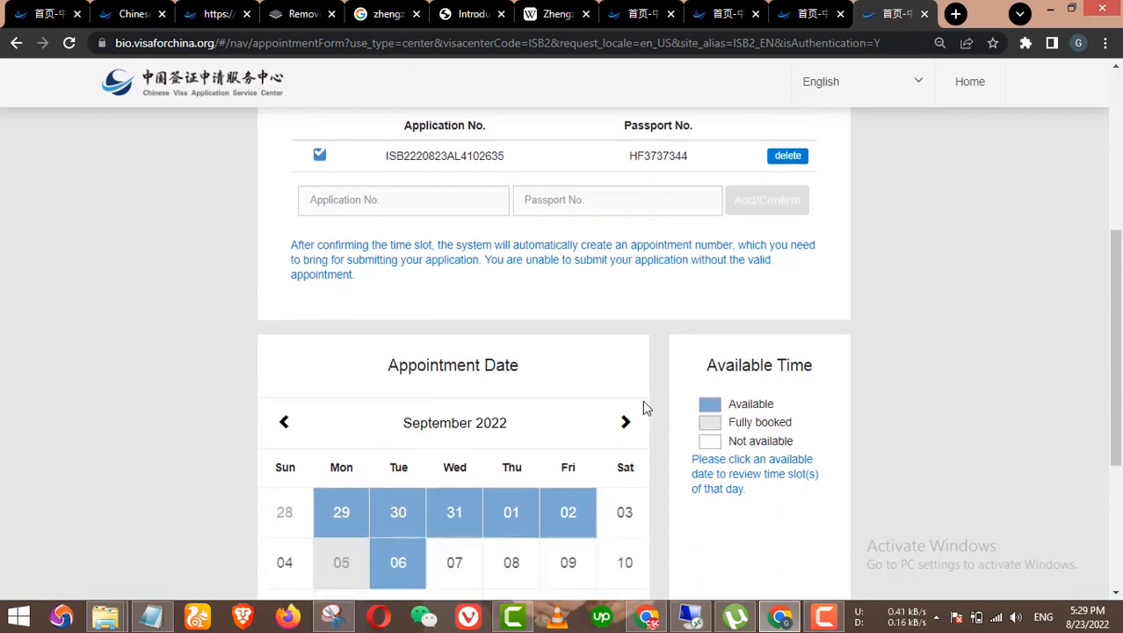
pyautogui.scroll(-2, 695, 429)
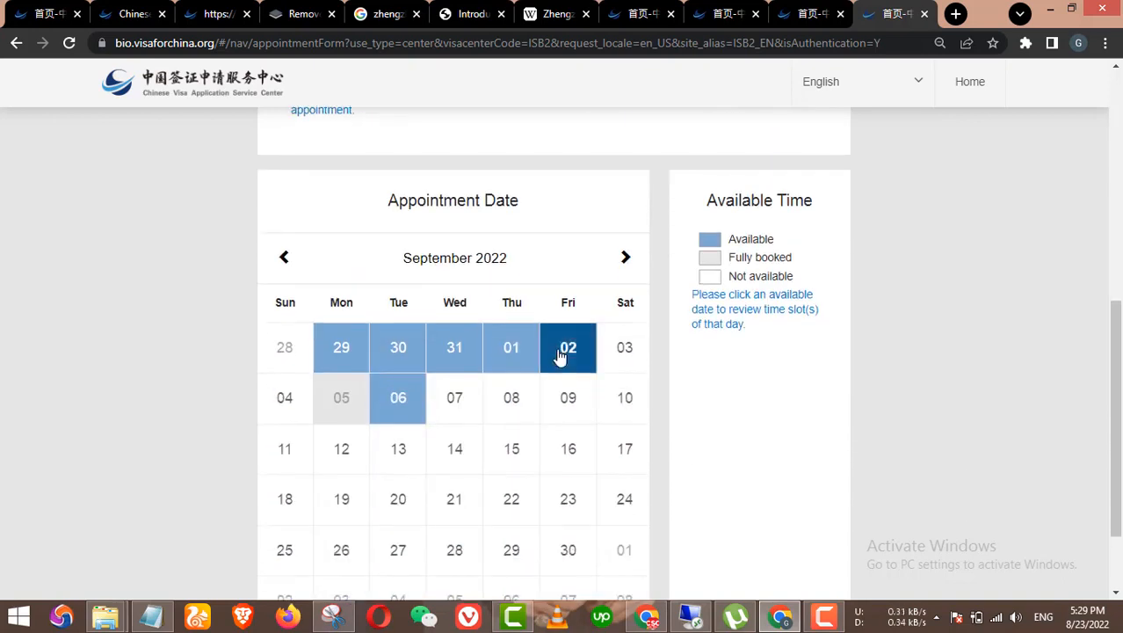
pyautogui.click(507, 350)
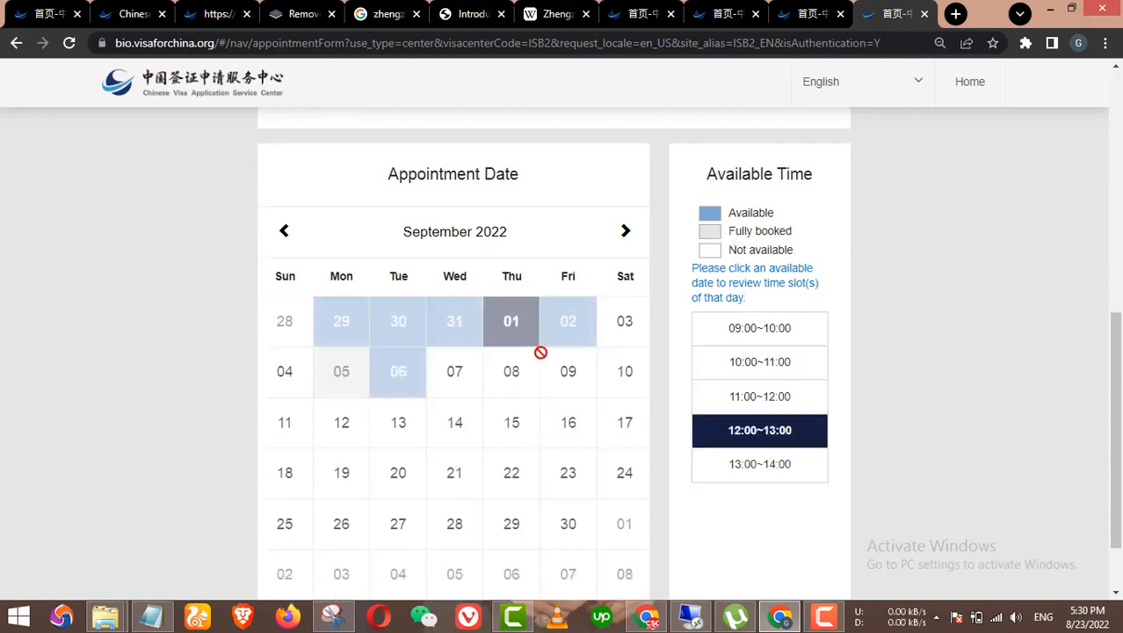
pyautogui.click(765, 466)
pyautogui.scroll(1, 759, 445)
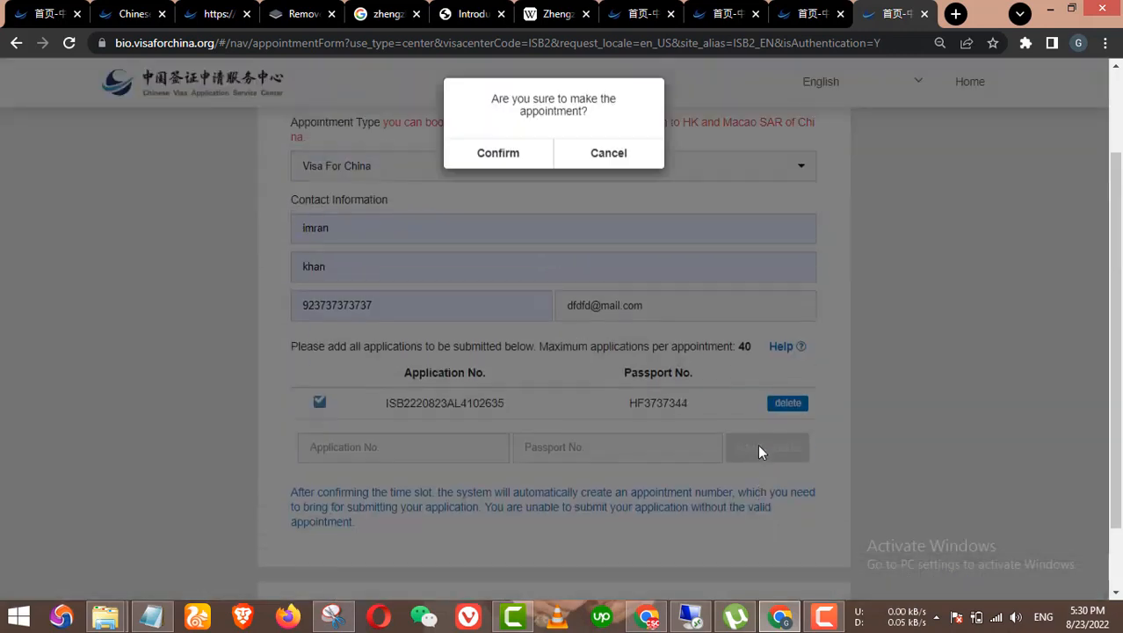
pyautogui.scroll(2, 561, 264)
pyautogui.click(524, 167)
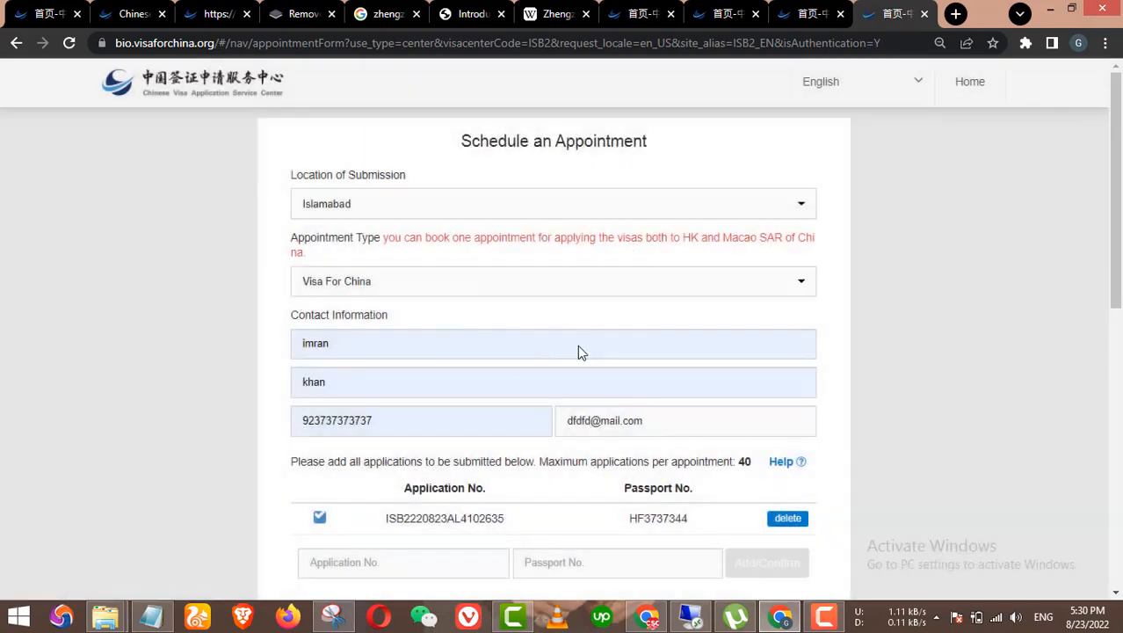
pyautogui.scroll(-4, 578, 344)
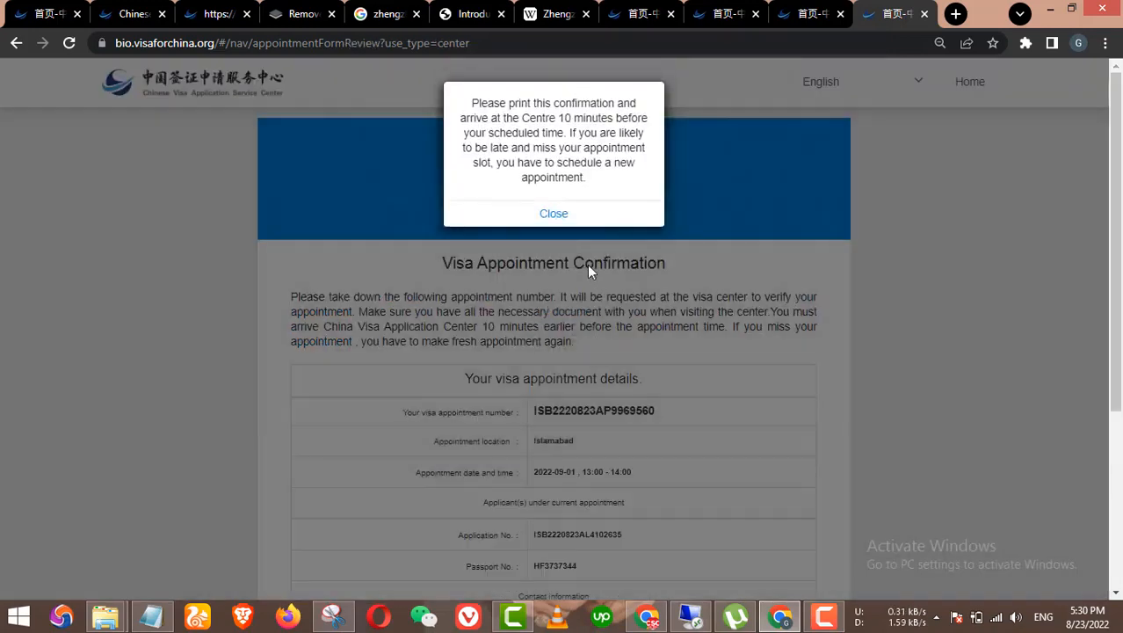
# Step: Dismiss the print and mailbox notices and highlight the 2022-09-01, 13:00-14:00 appointment date
pyautogui.click(565, 219)
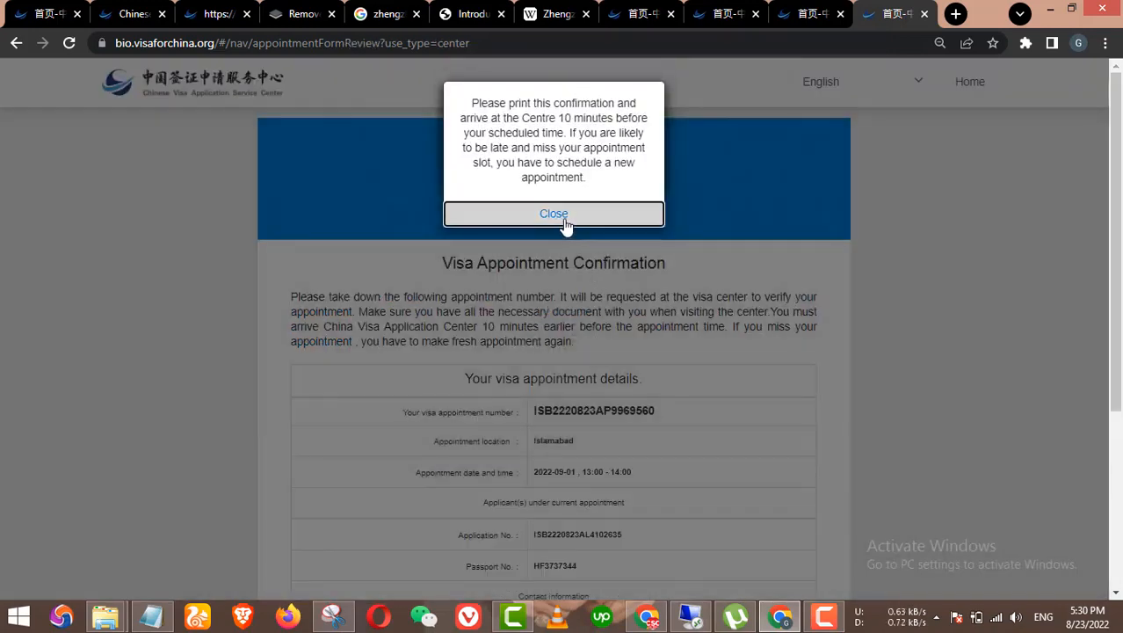
pyautogui.click(555, 169)
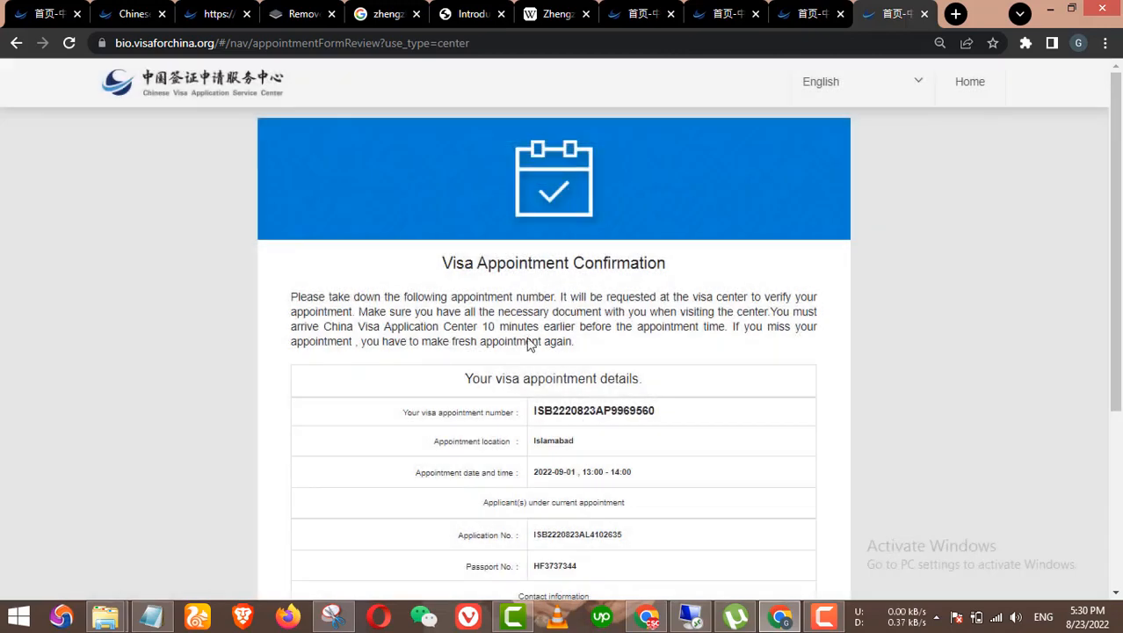
pyautogui.scroll(-3, 587, 406)
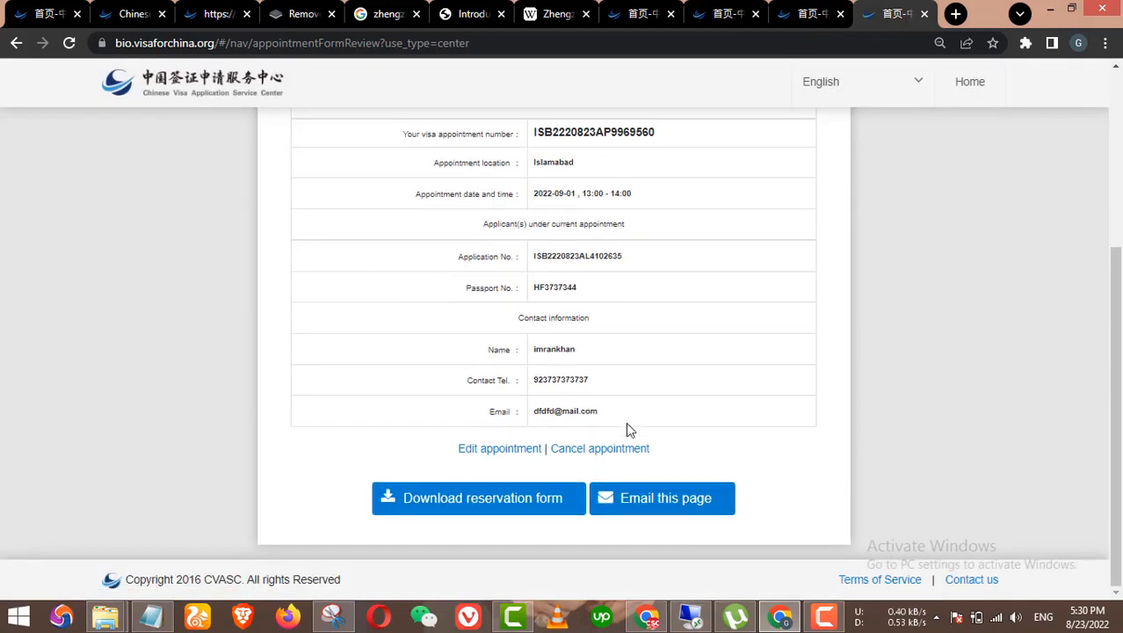
pyautogui.scroll(2, 567, 444)
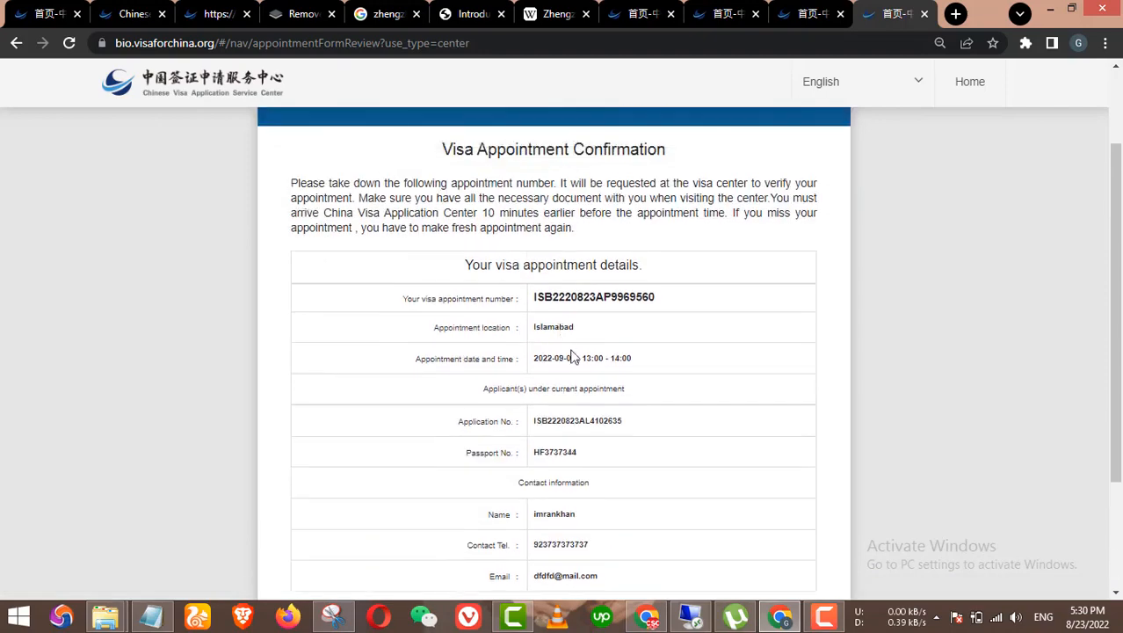
pyautogui.scroll(-2, 493, 475)
pyautogui.scroll(2, 604, 482)
pyautogui.scroll(-2, 593, 383)
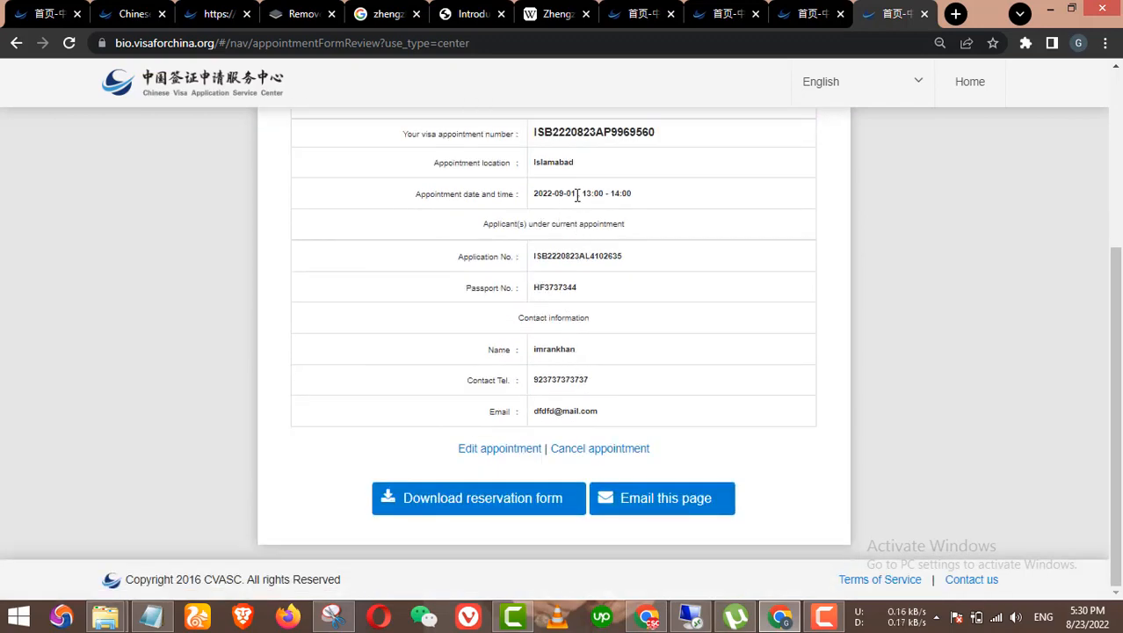
pyautogui.moveTo(576, 195); pyautogui.dragTo(552, 198)
# Step: Edit the appointment and save the contact details unchanged, dismissing the print reminder
pyautogui.click(499, 451)
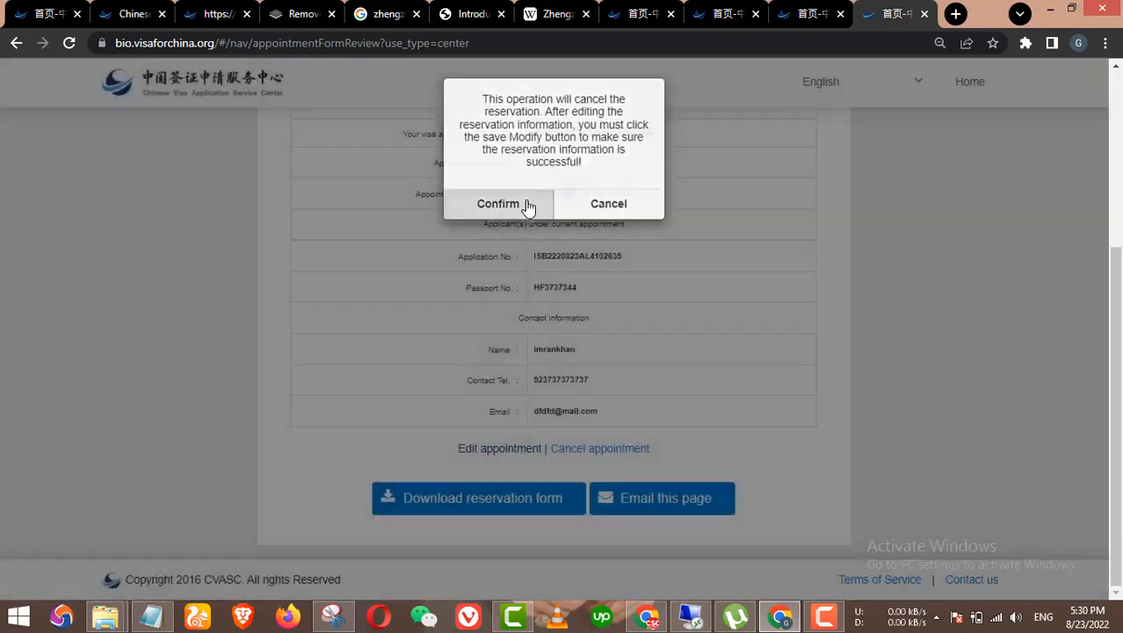
pyautogui.click(526, 205)
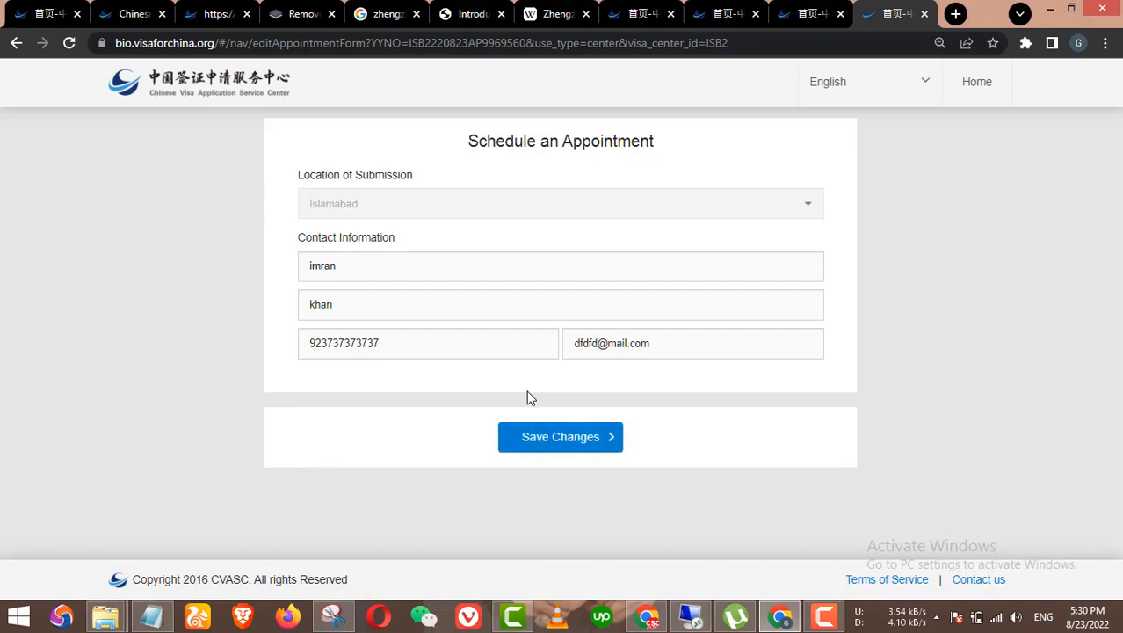
pyautogui.click(438, 344)
pyautogui.click(464, 261)
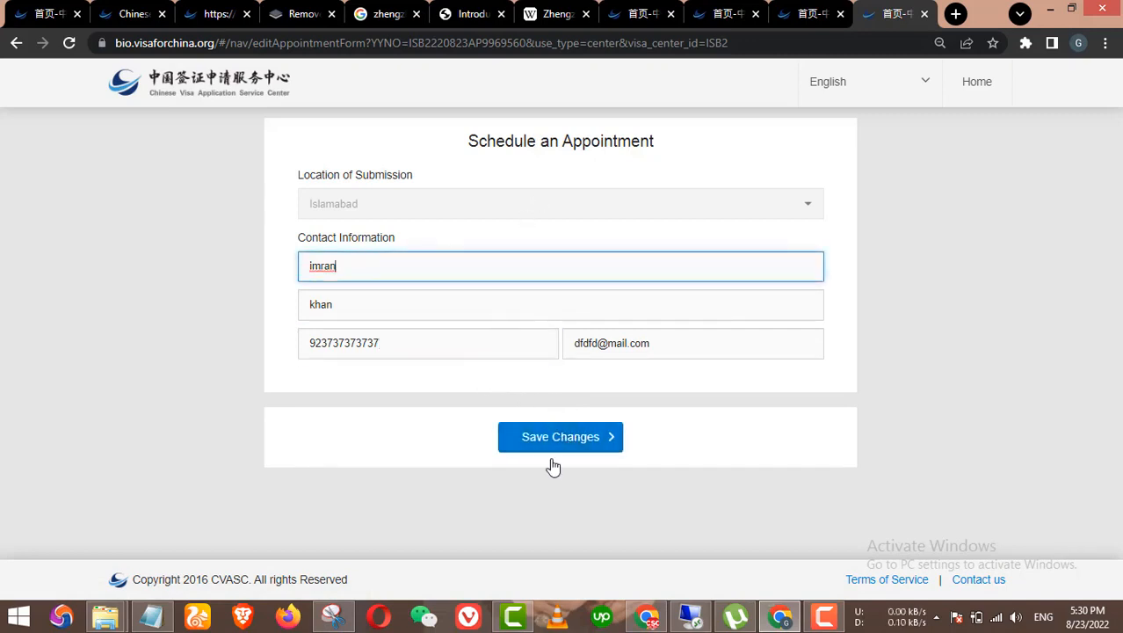
pyautogui.click(552, 446)
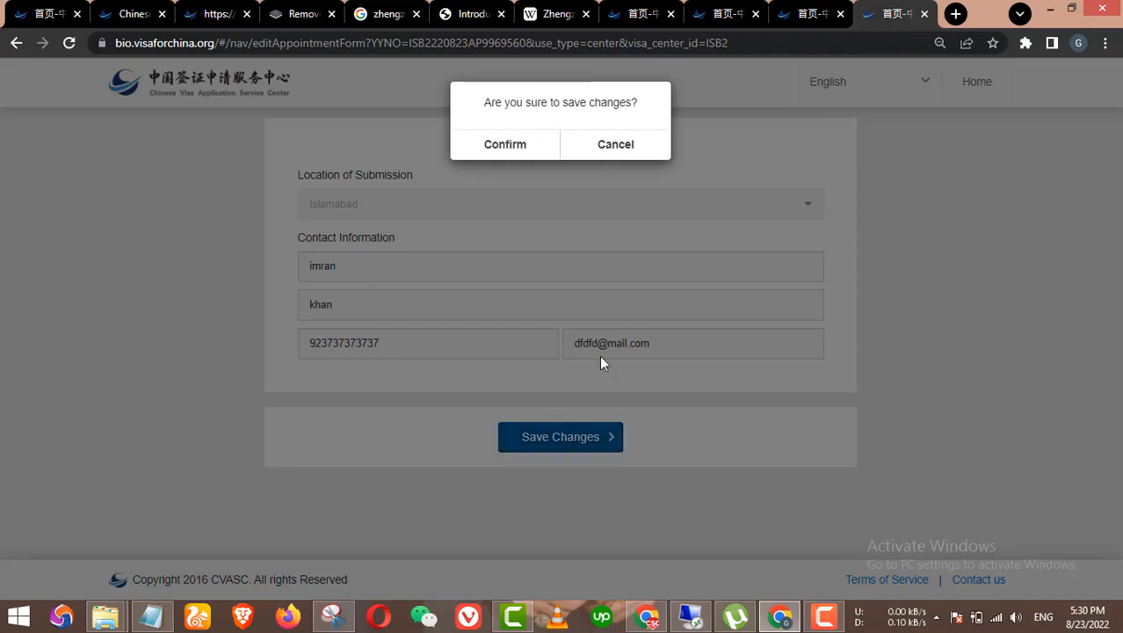
pyautogui.click(541, 146)
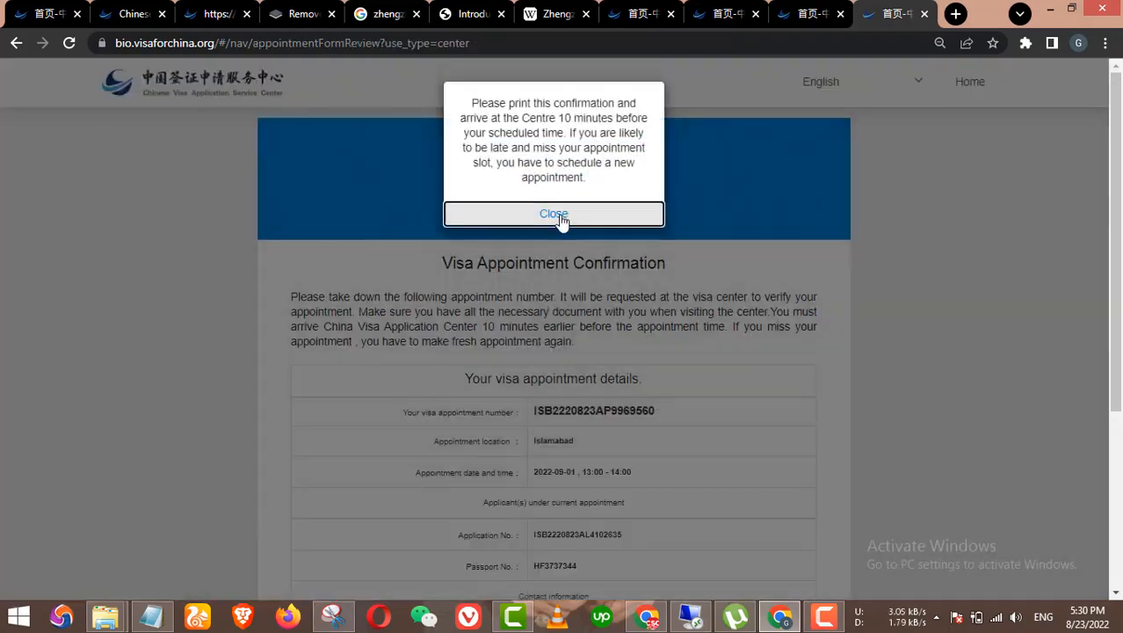
pyautogui.click(554, 204)
pyautogui.scroll(-3, 598, 396)
# Step: Cancel the appointment, confirm twice, and dismiss the success and e-mail sent notices
pyautogui.click(609, 451)
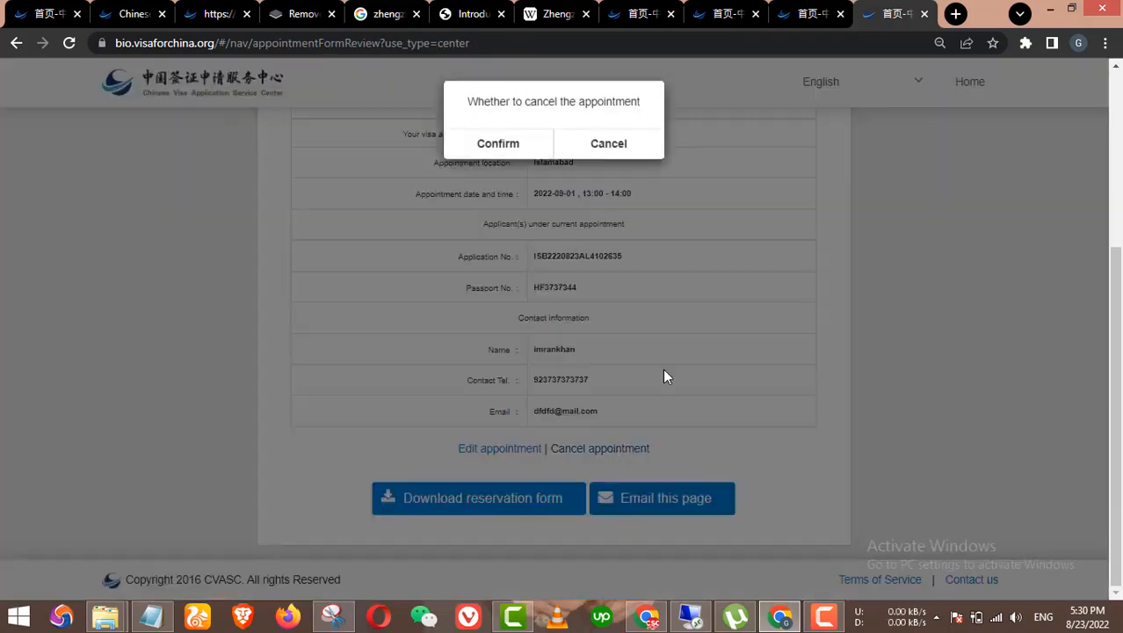
pyautogui.click(524, 165)
pyautogui.click(626, 139)
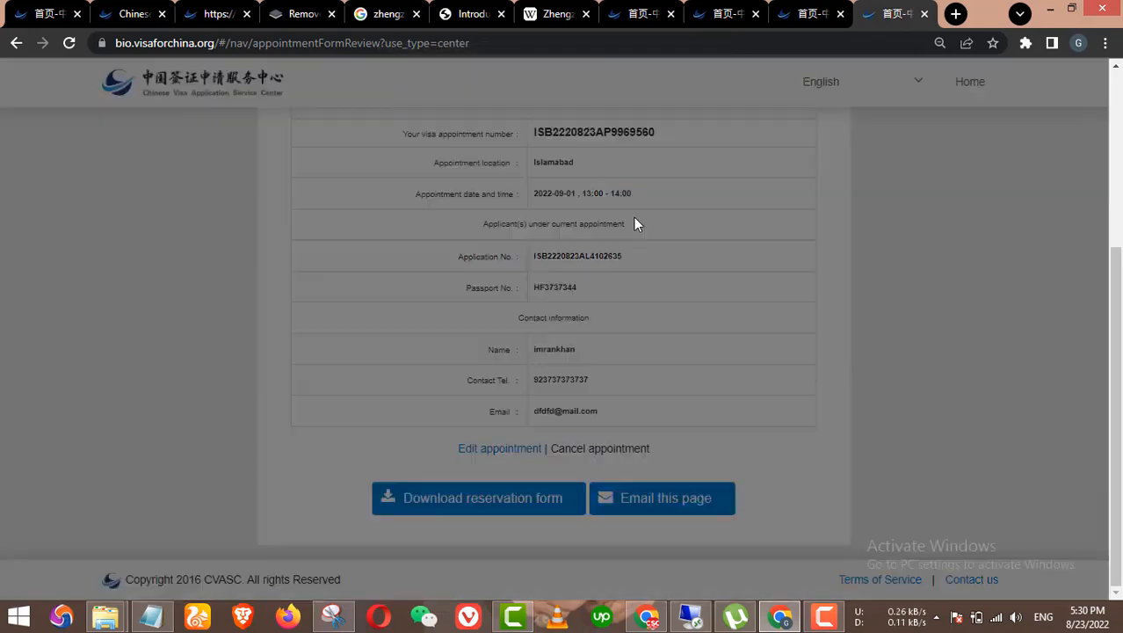
pyautogui.click(545, 158)
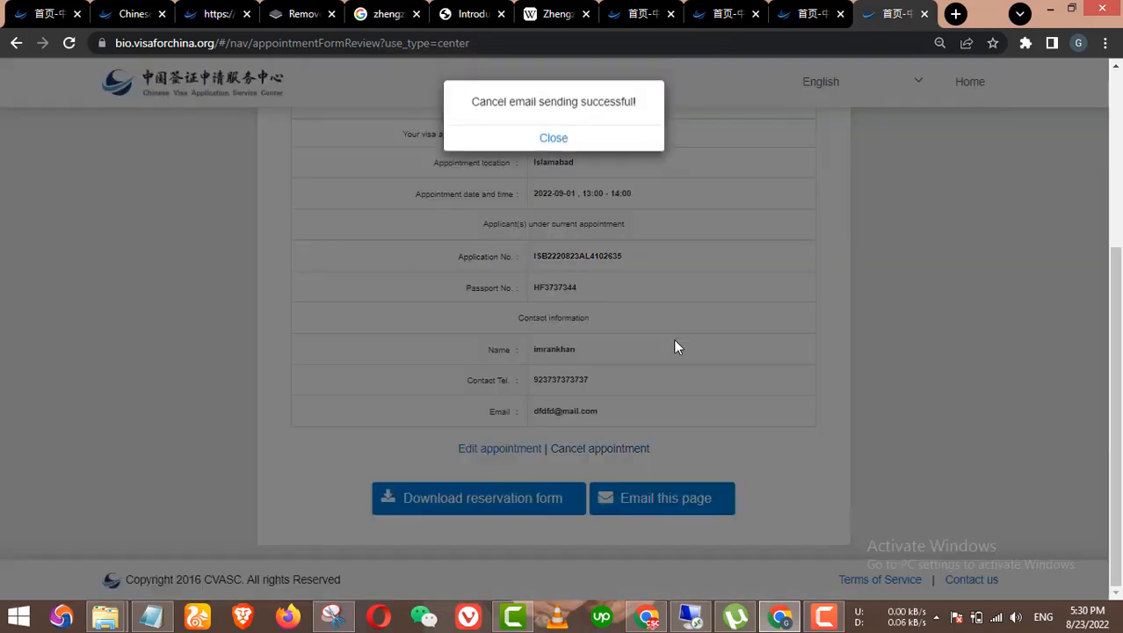
pyautogui.click(552, 136)
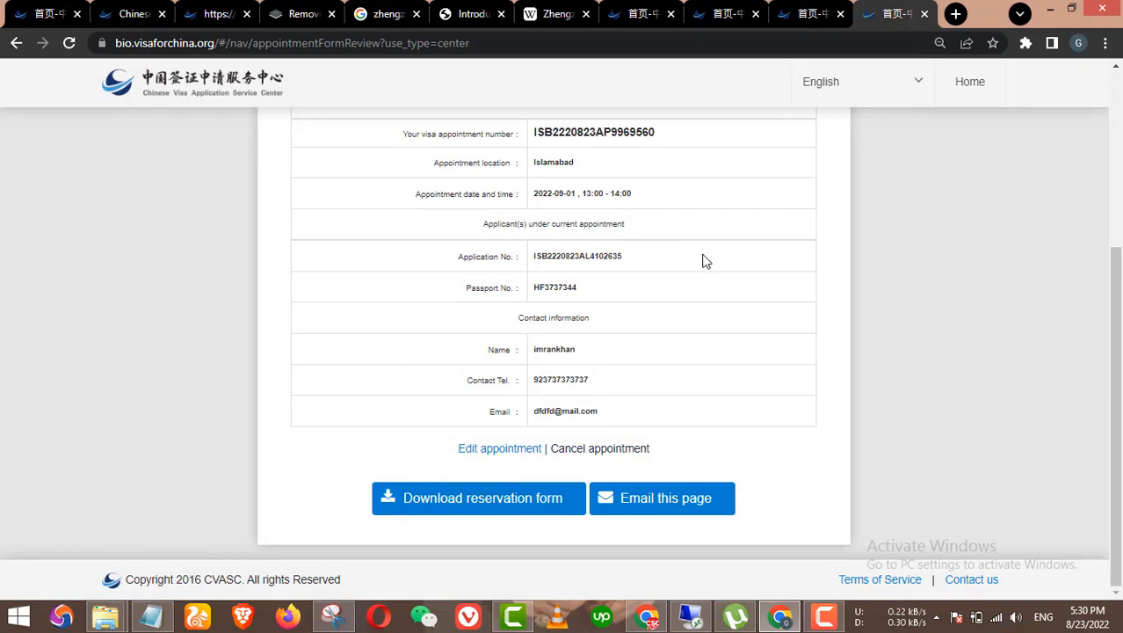
pyautogui.scroll(4, 662, 325)
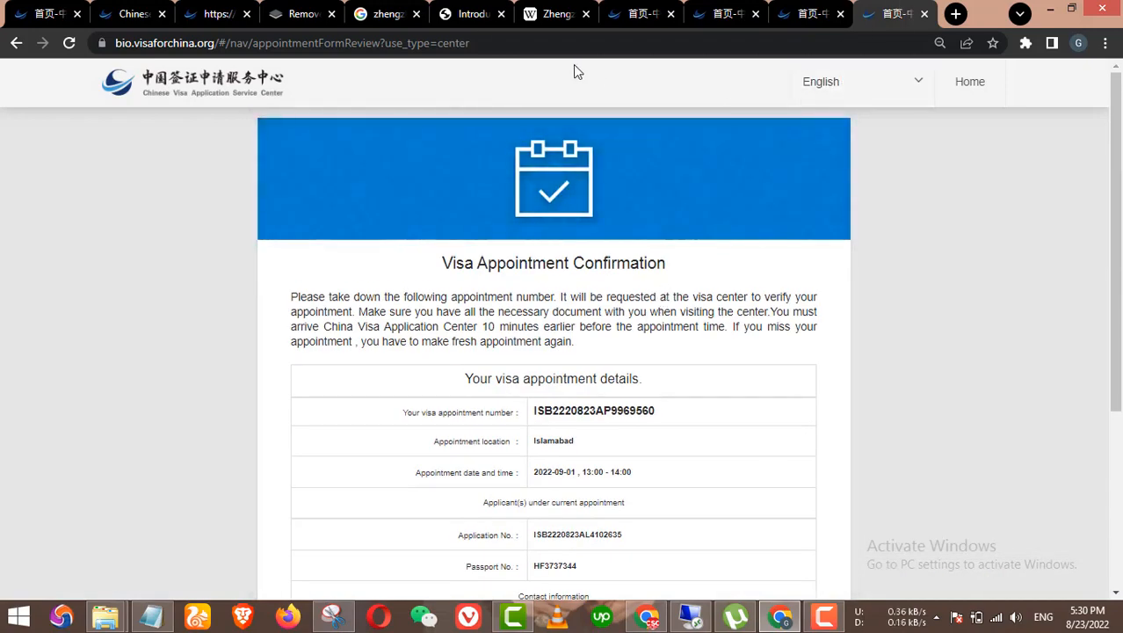
# Step: Reopen the confirmation page's URL in a new tab and dismiss the print reminder
pyautogui.click(525, 43)
pyautogui.hotkey('ctrl', 'c')
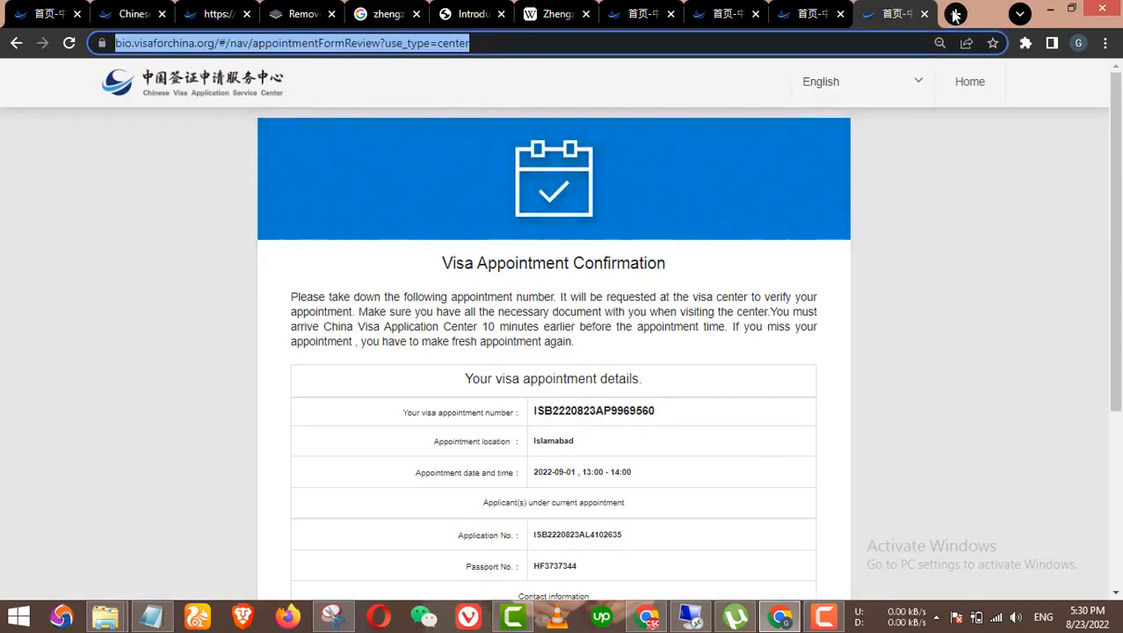
pyautogui.click(955, 13)
pyautogui.hotkey('ctrl', 'v')
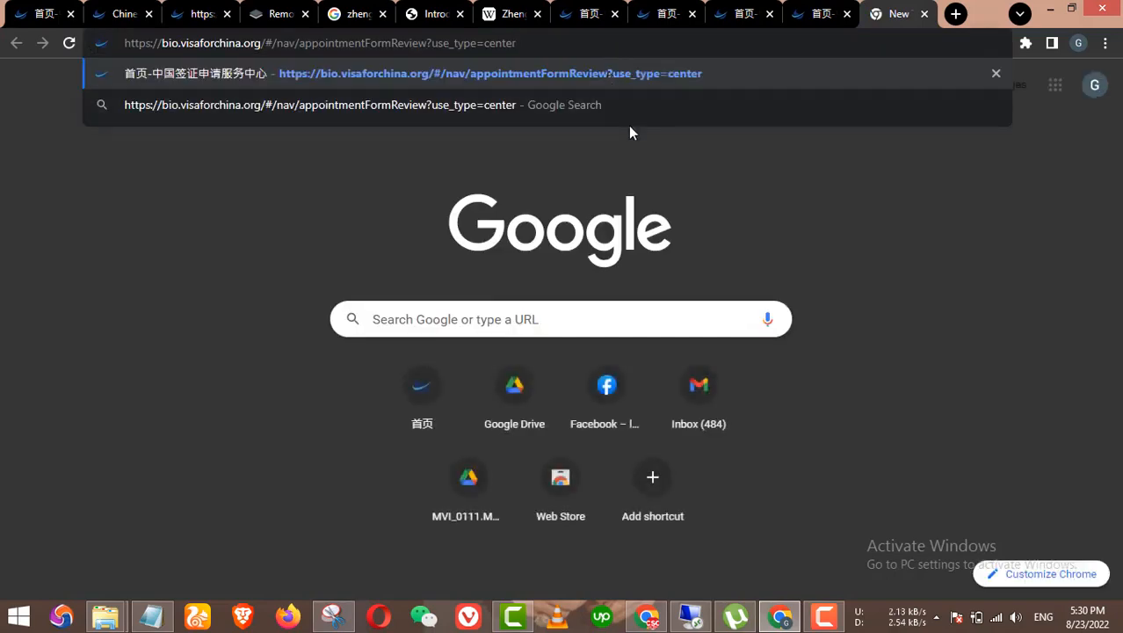
pyautogui.press('Return')
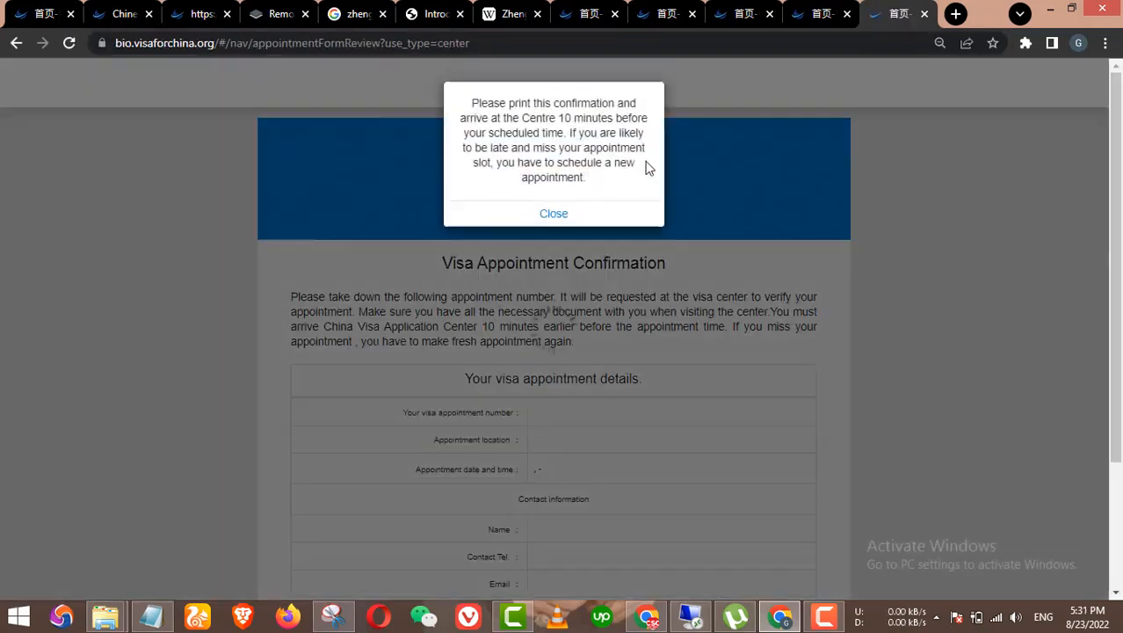
pyautogui.click(596, 212)
# Step: Load the welcome page's quickSelection address into the new tab
pyautogui.click(647, 9)
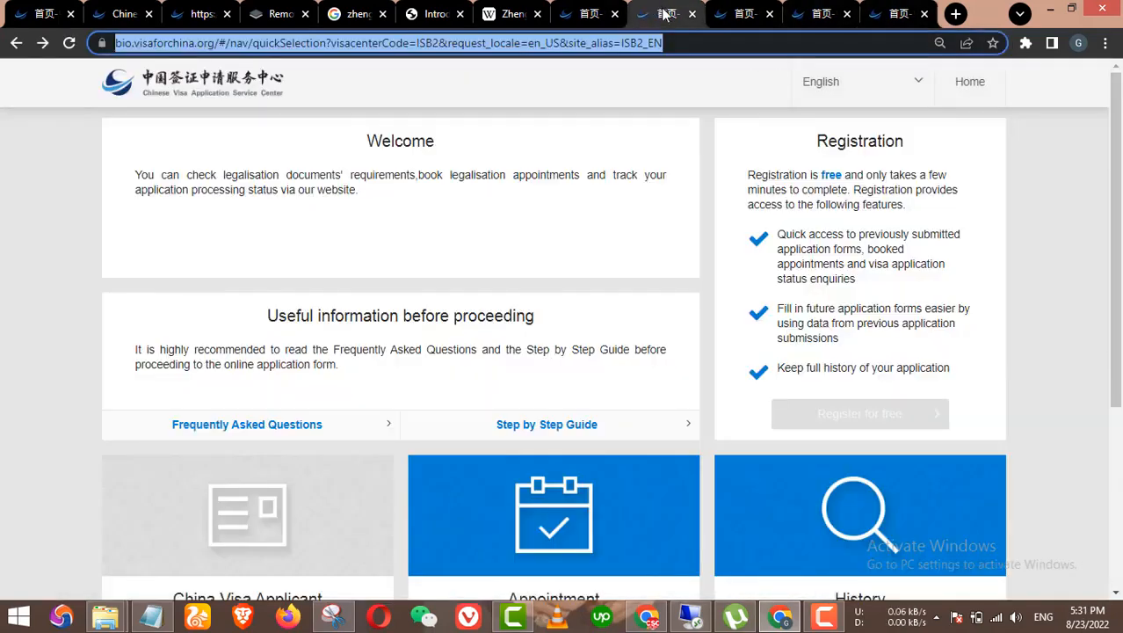
pyautogui.click(896, 13)
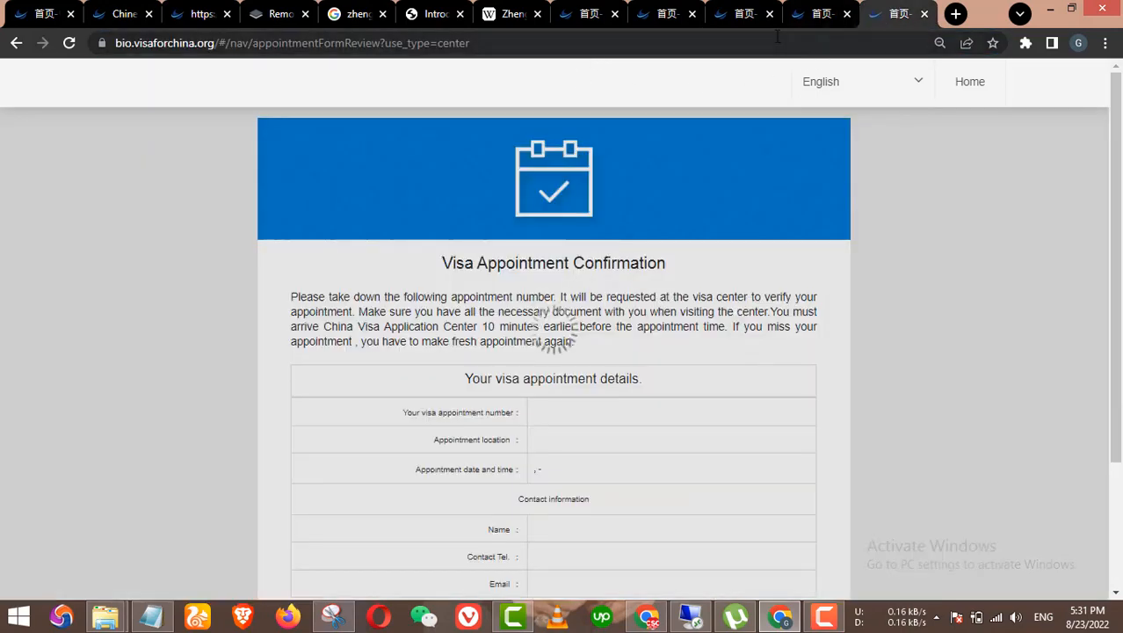
pyautogui.click(785, 48)
pyautogui.hotkey('ctrl', 'v')
pyautogui.press('Return')
pyautogui.scroll(-3, 580, 348)
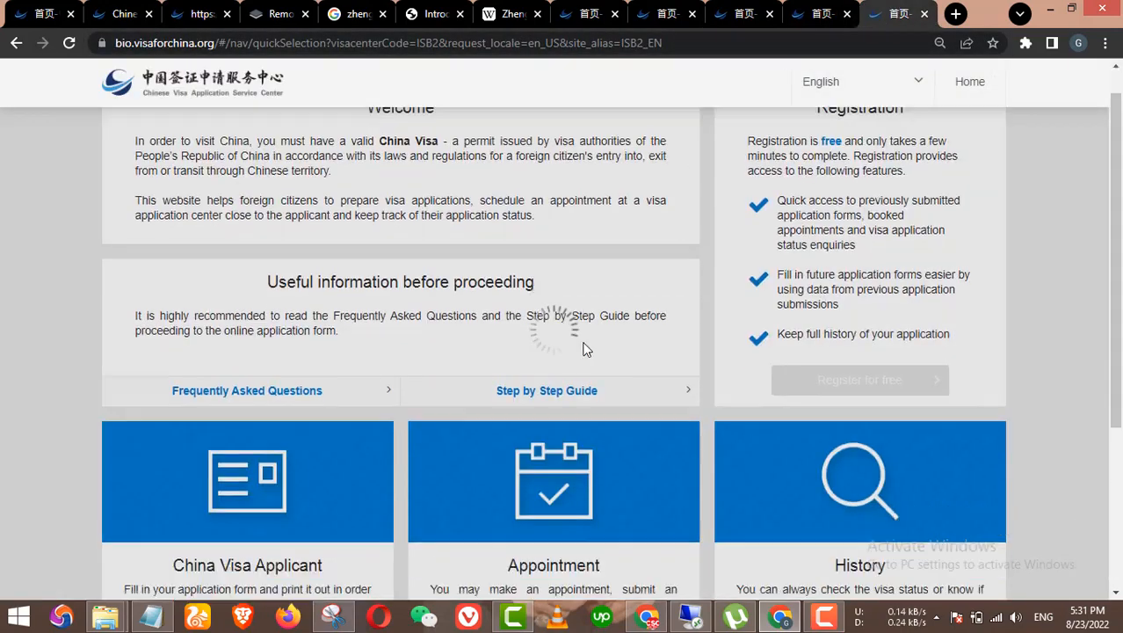
# Step: Start a New Application Form and AGREE to the terms and conditions
pyautogui.click(283, 471)
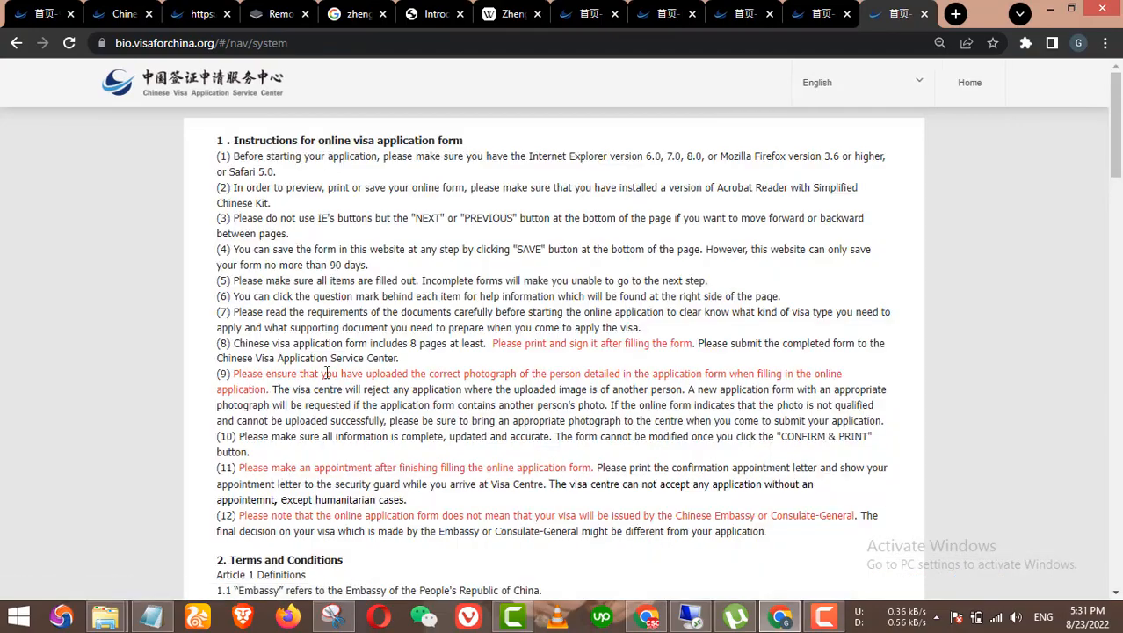
pyautogui.scroll(-10, 455, 482)
pyautogui.scroll(-10, 454, 483)
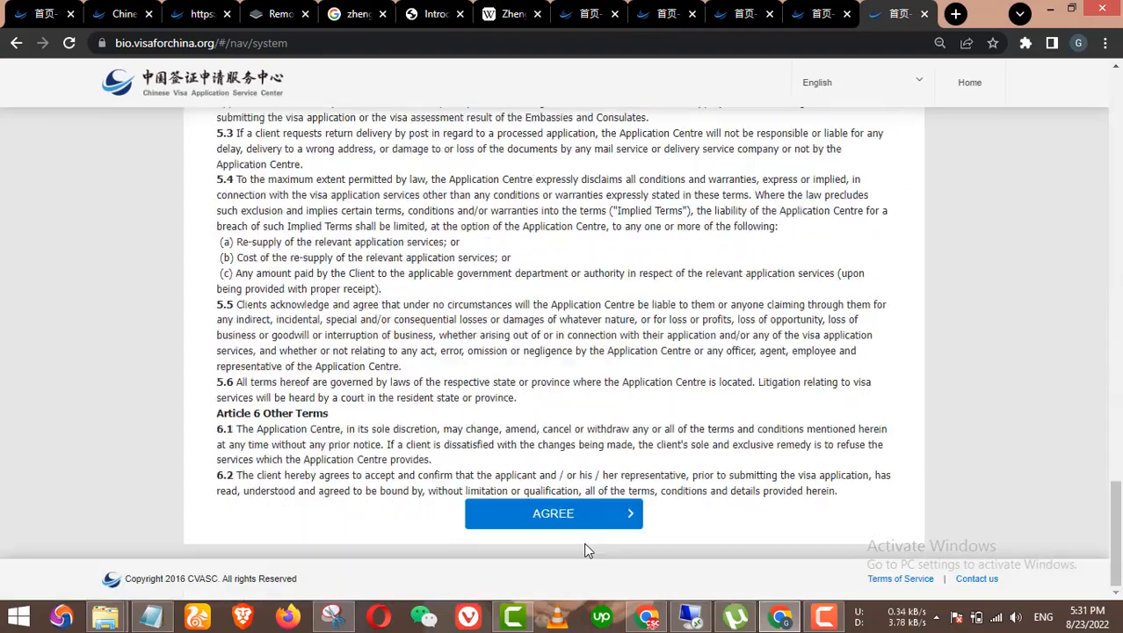
pyautogui.click(632, 515)
pyautogui.scroll(-3, 604, 382)
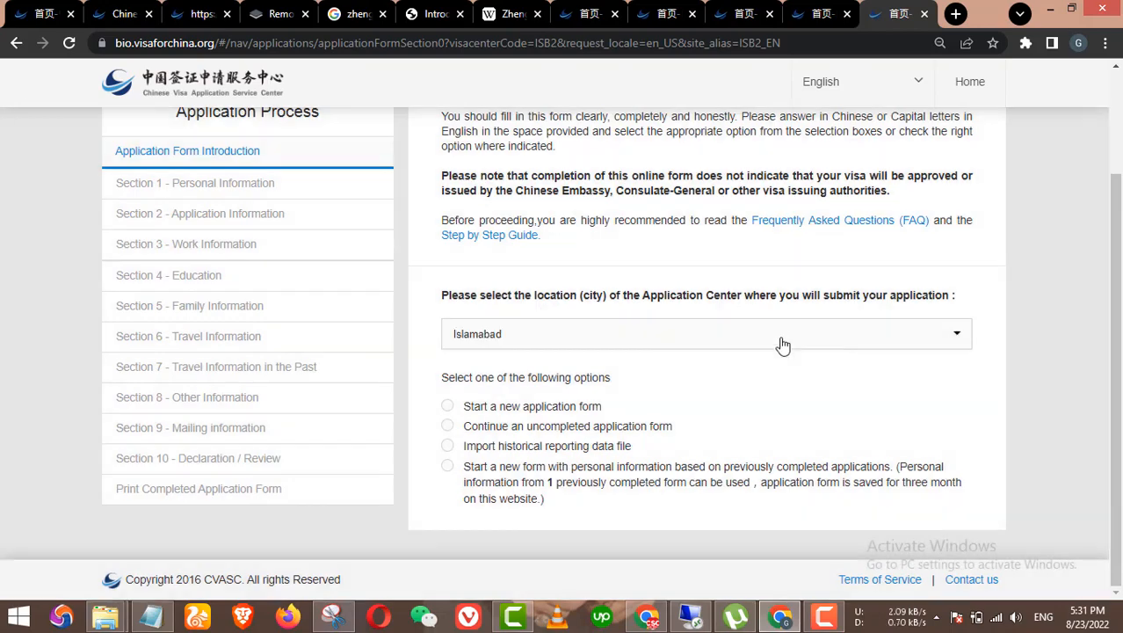
# Step: Choose Islamabad as the application centre city and confirm it
pyautogui.click(783, 334)
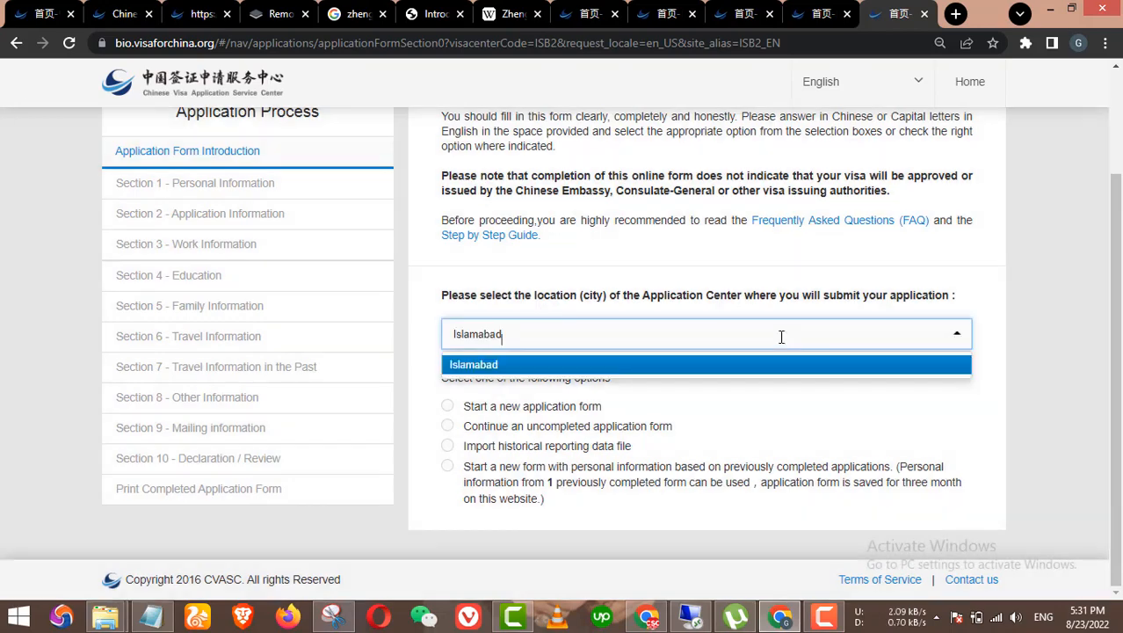
pyautogui.click(782, 341)
pyautogui.click(782, 338)
pyautogui.scroll(2, 756, 365)
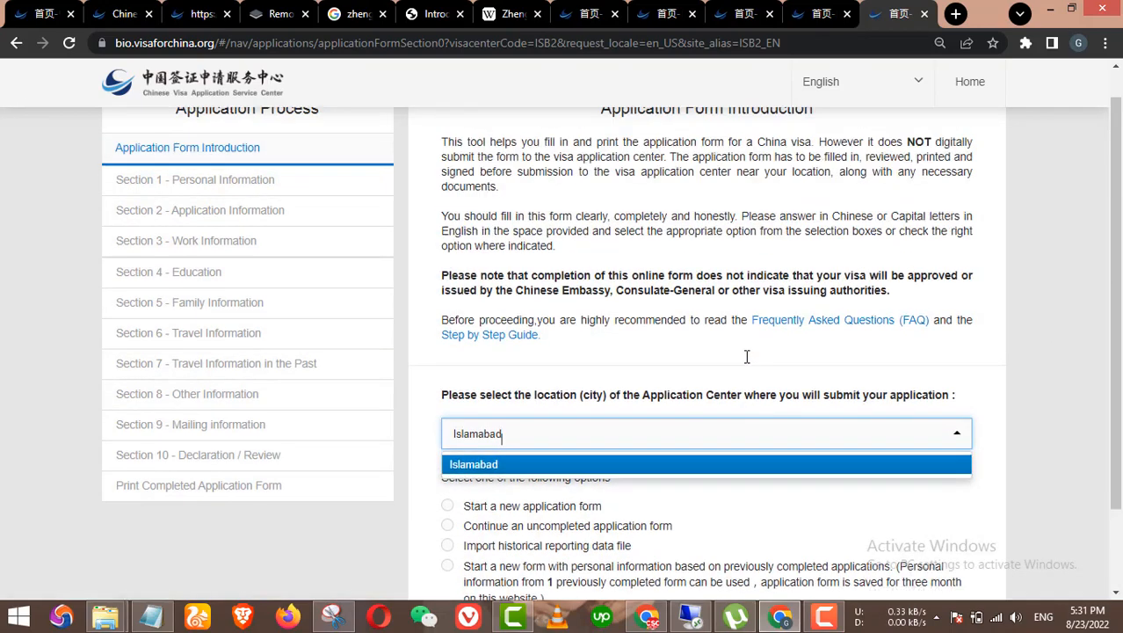
pyautogui.scroll(-2, 756, 365)
pyautogui.click(953, 334)
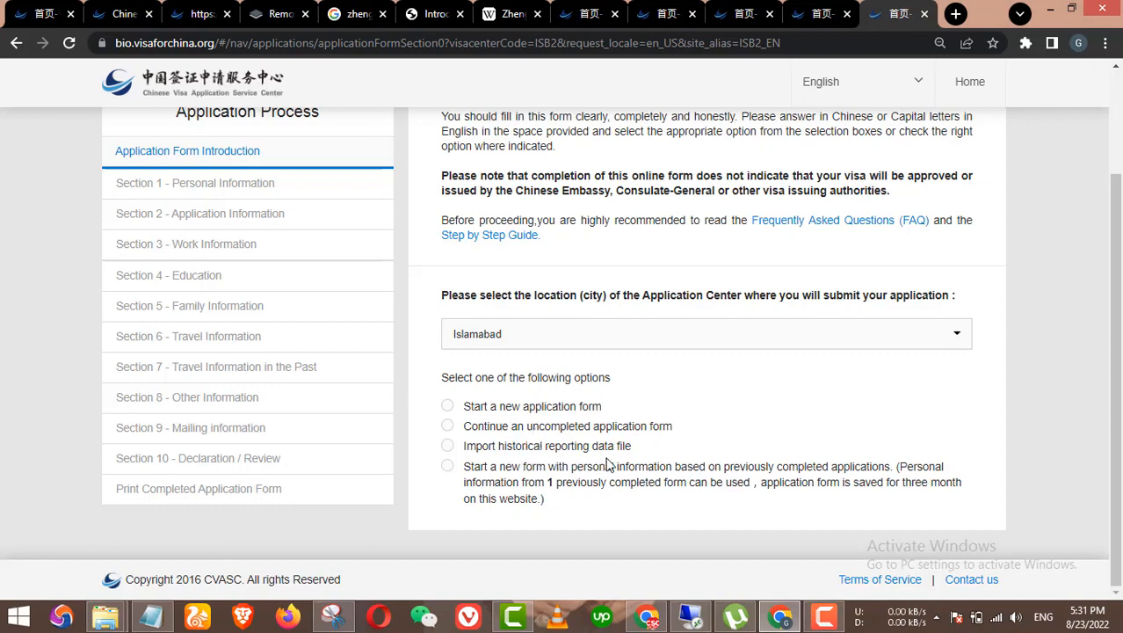
# Step: Choose the prepopulated-data option and fill in the saved Application No. and Passport No
pyautogui.click(447, 467)
pyautogui.scroll(-2, 569, 489)
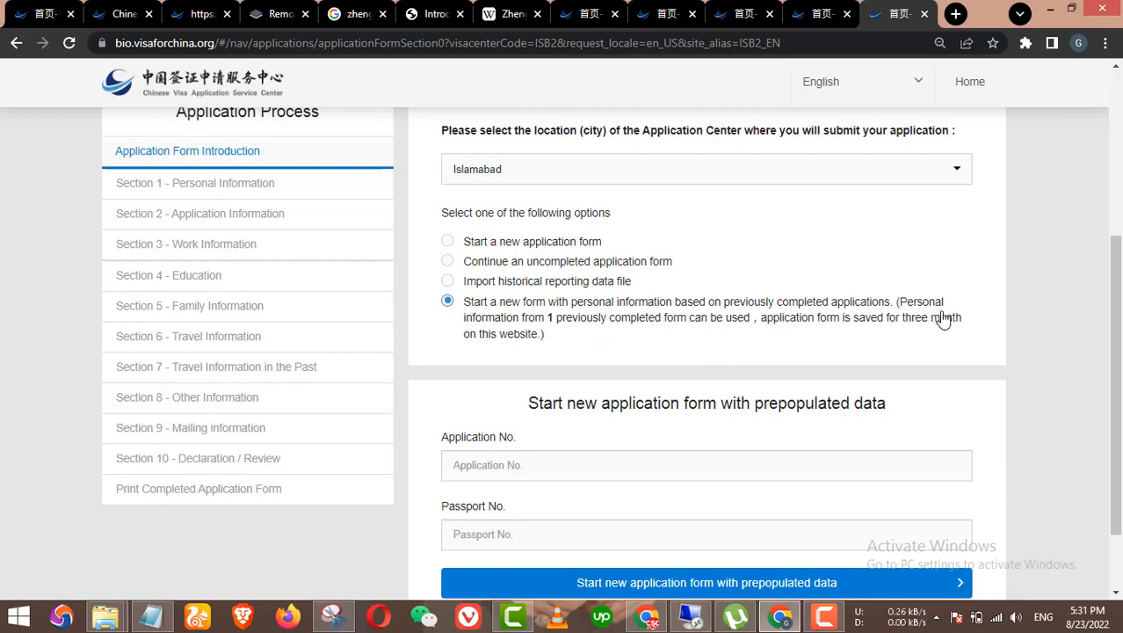
pyautogui.scroll(-1, 864, 332)
pyautogui.click(580, 373)
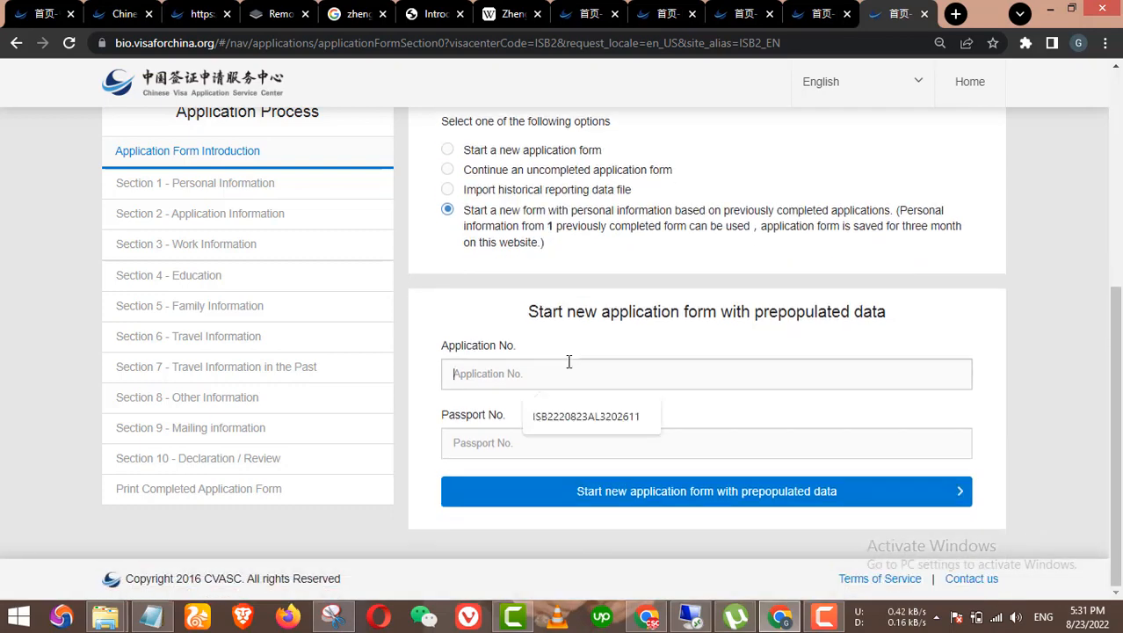
pyautogui.click(570, 411)
pyautogui.click(553, 440)
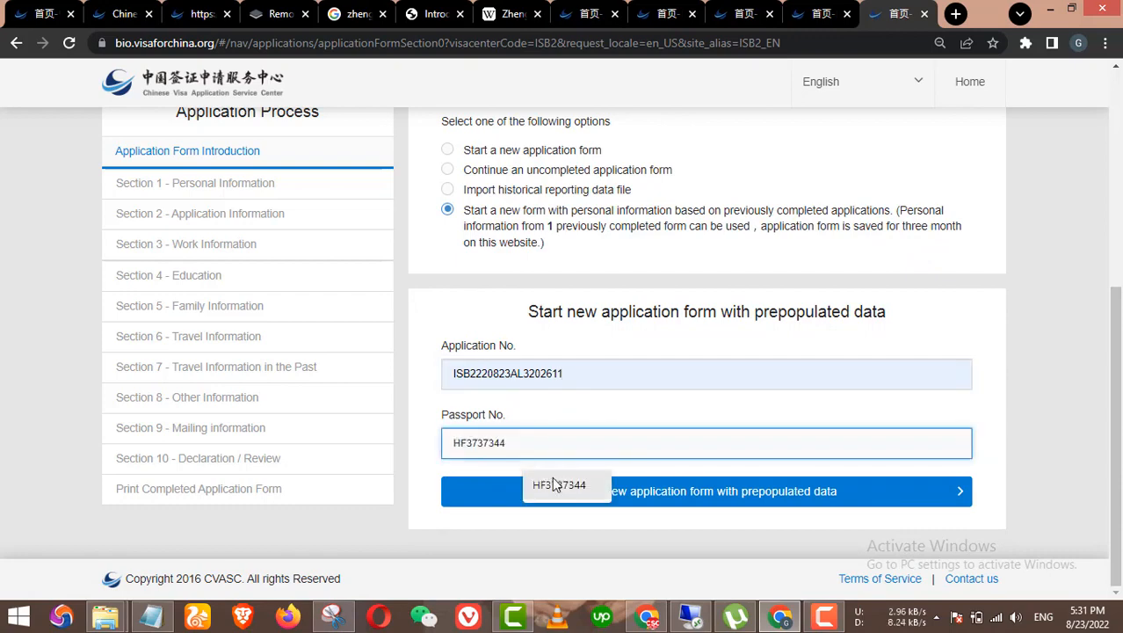
pyautogui.click(557, 484)
# Step: Replace the Application No. with the newer number from Notepad and start the new form
pyautogui.click(153, 617)
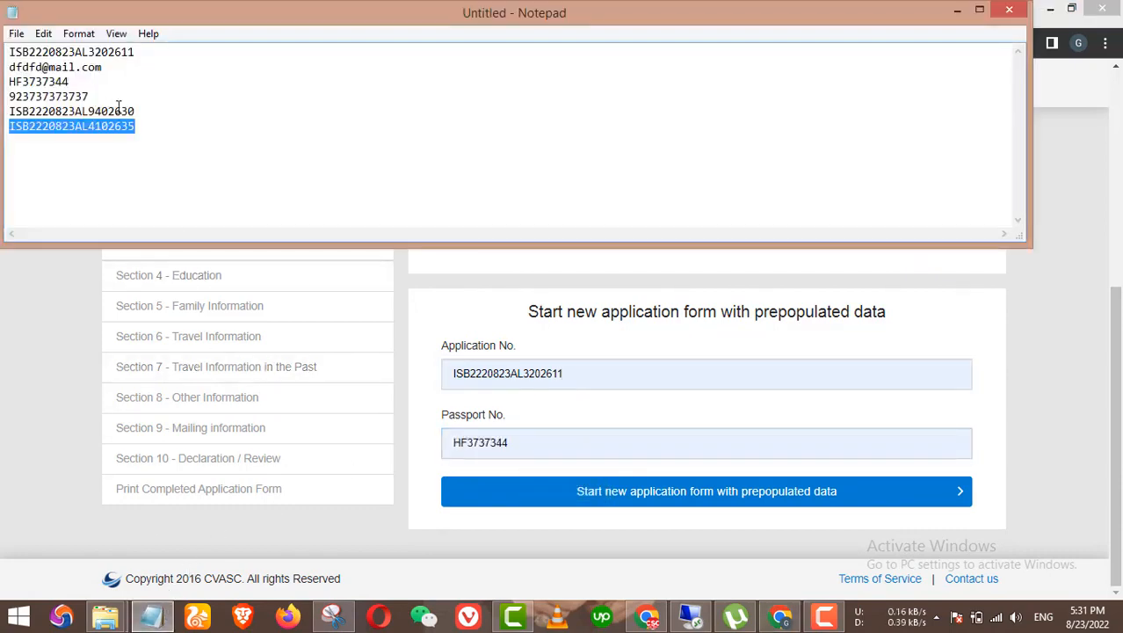
pyautogui.click(594, 376)
pyautogui.moveTo(594, 376); pyautogui.dragTo(411, 371)
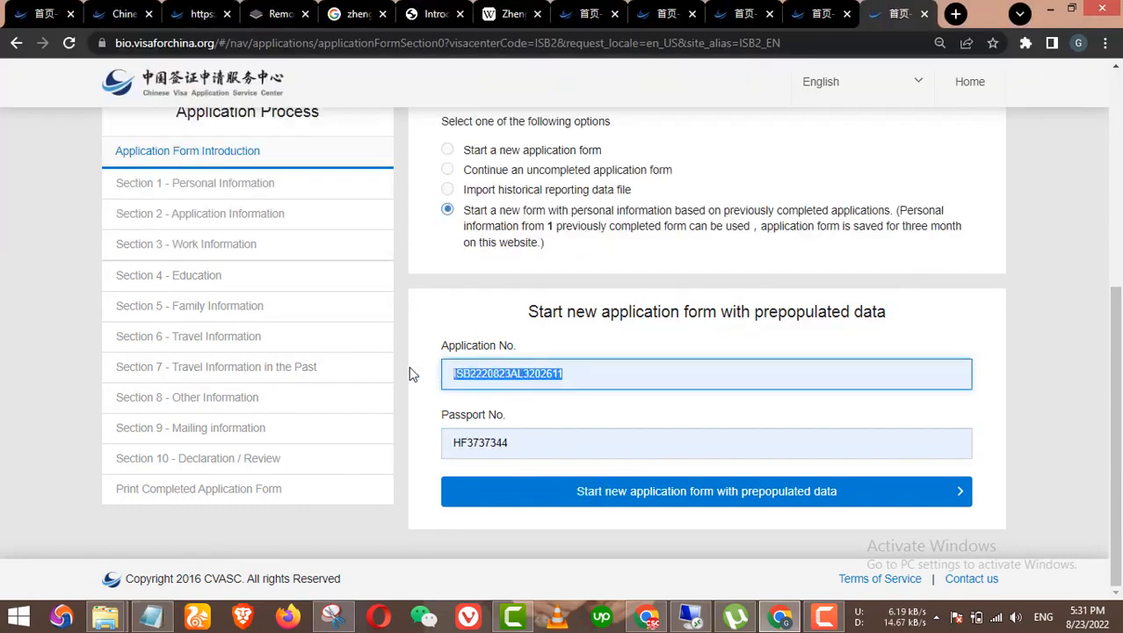
pyautogui.click(633, 497)
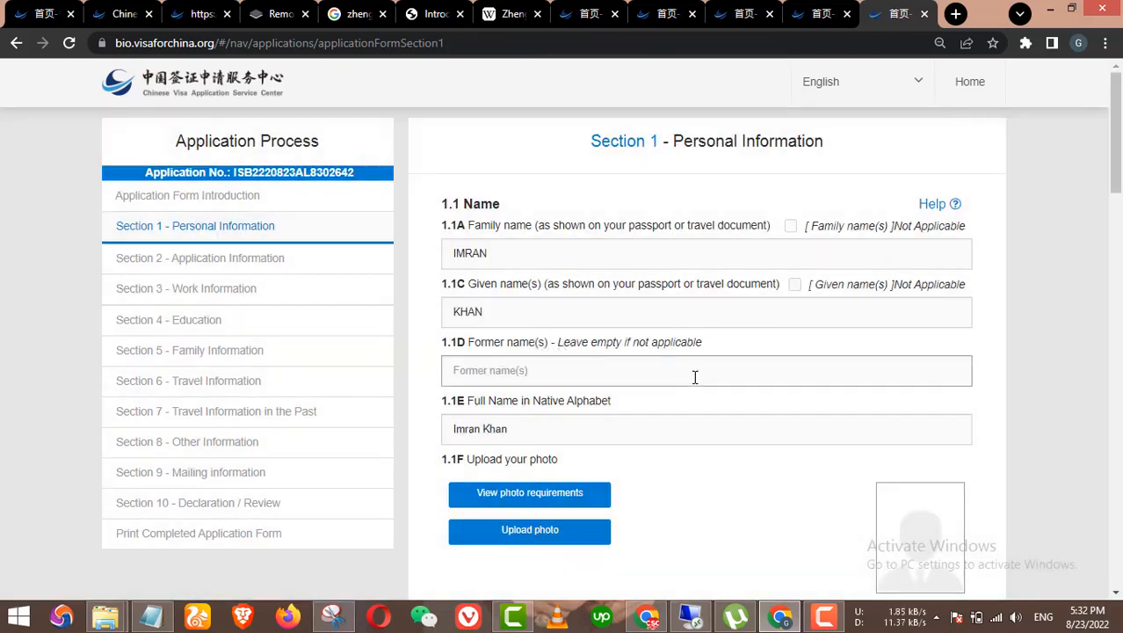
# Step: Review the prefilled Section 1 personal details and photo, then proceed to Section 2
pyautogui.scroll(-2, 699, 376)
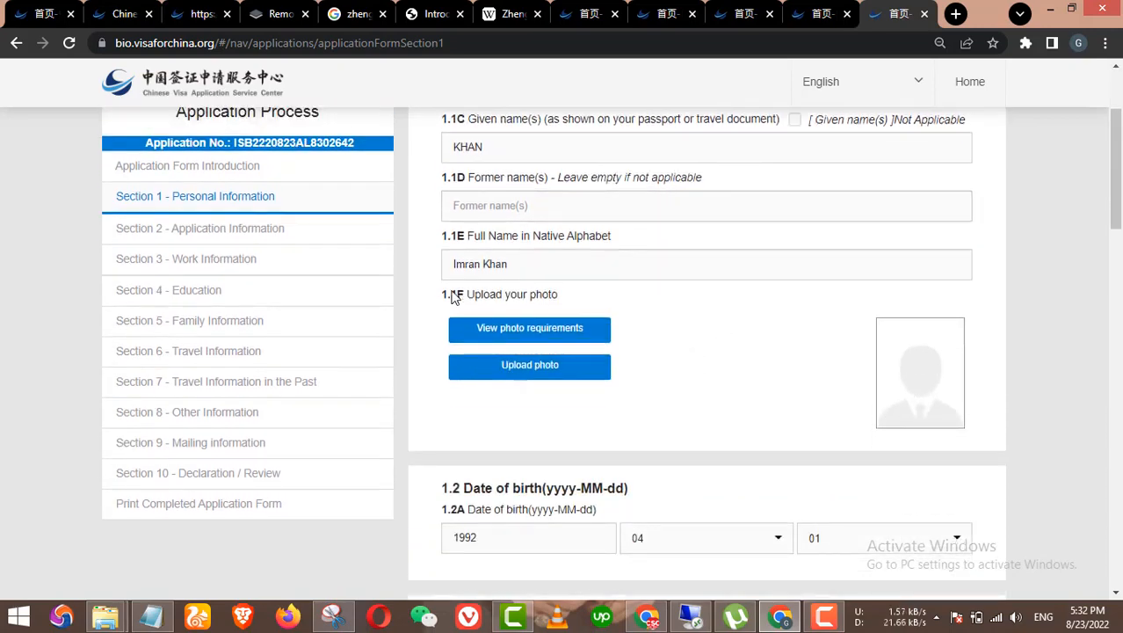
pyautogui.scroll(-2, 729, 334)
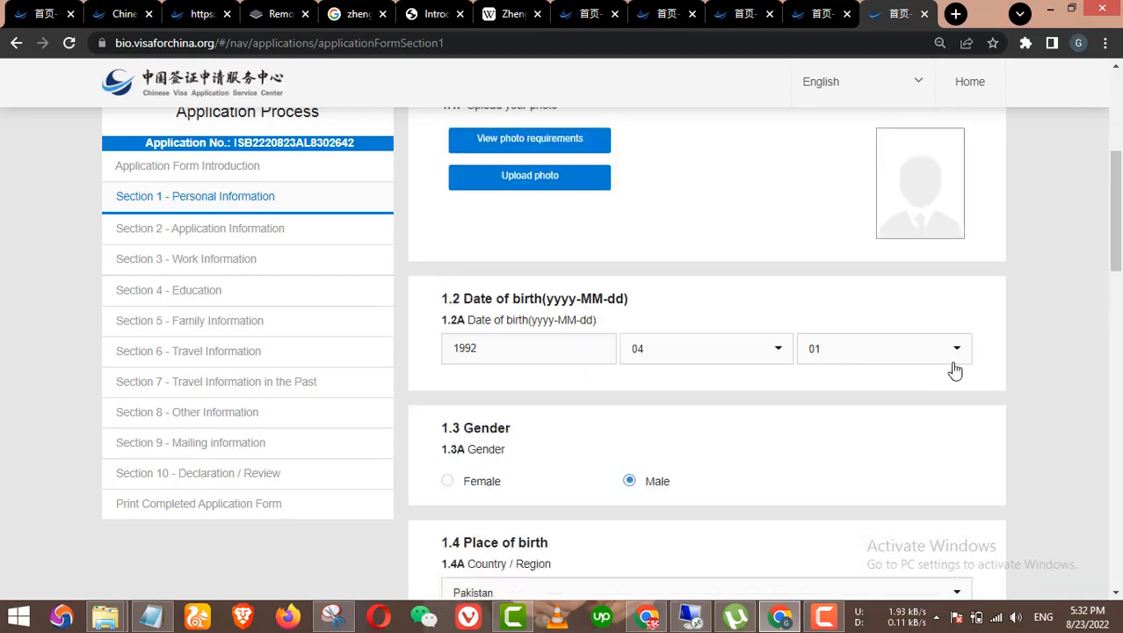
pyautogui.scroll(4, 956, 370)
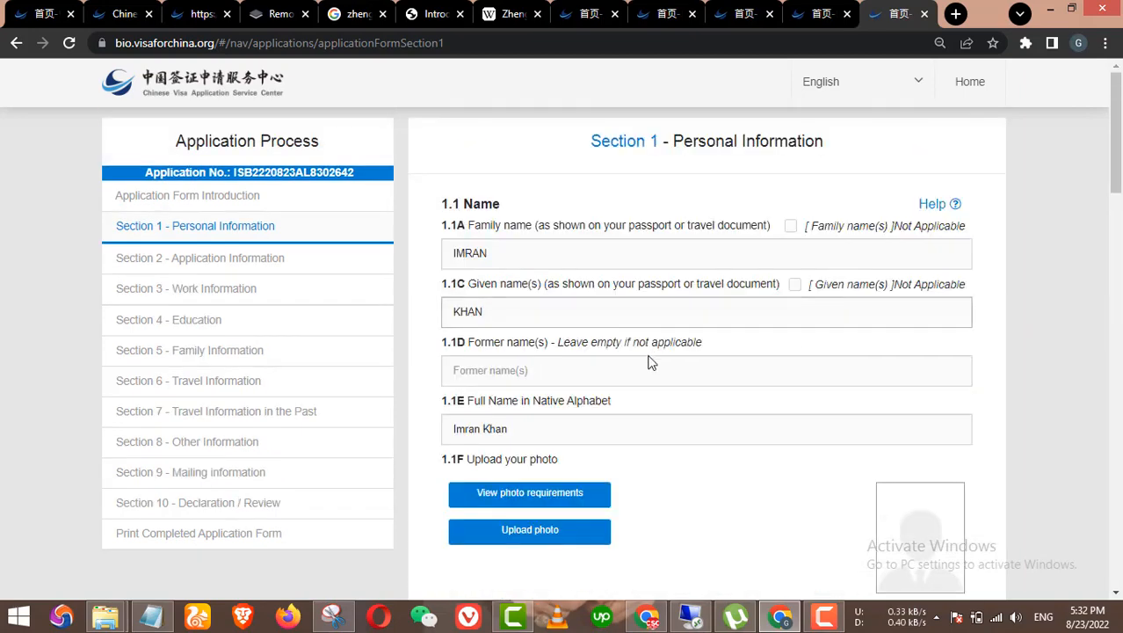
pyautogui.scroll(-5, 768, 351)
pyautogui.scroll(5, 762, 388)
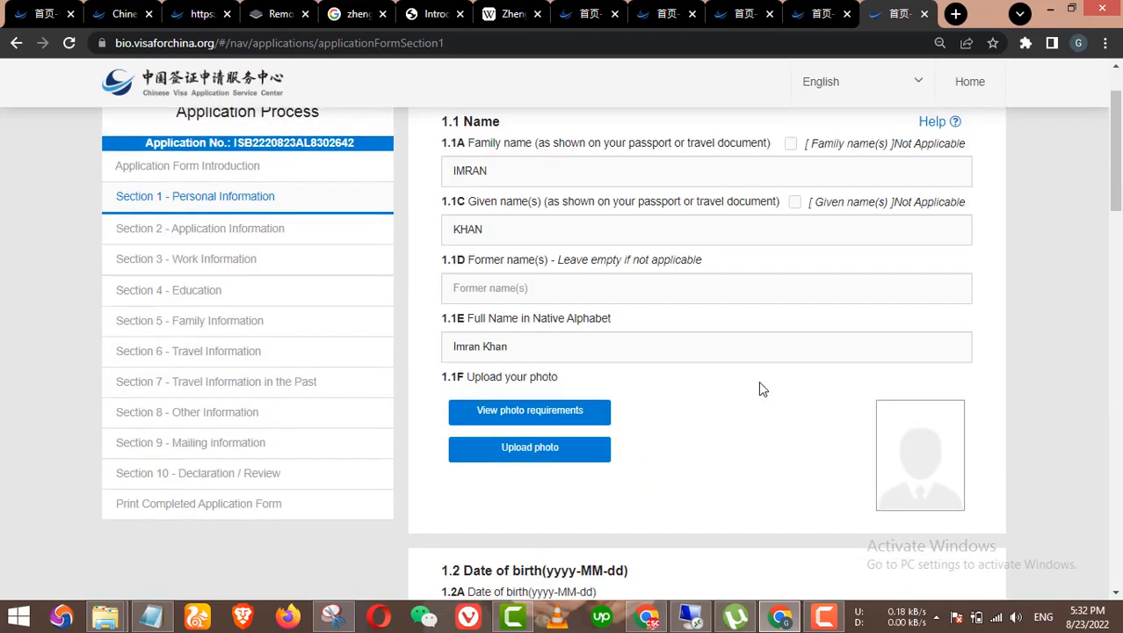
pyautogui.scroll(-3, 773, 396)
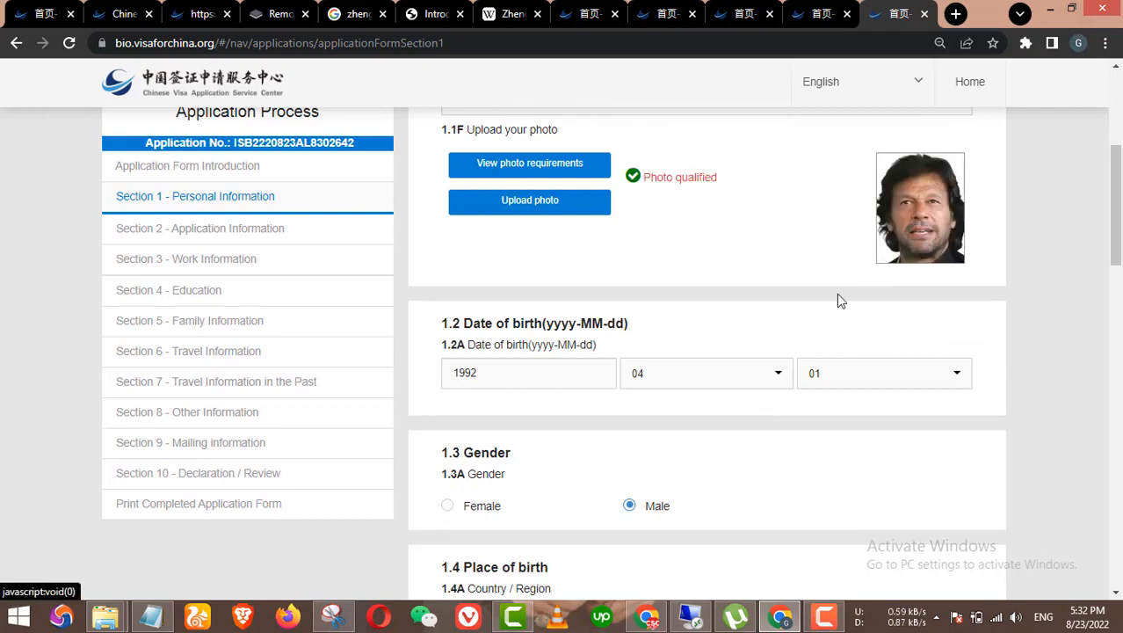
pyautogui.scroll(-15, 840, 300)
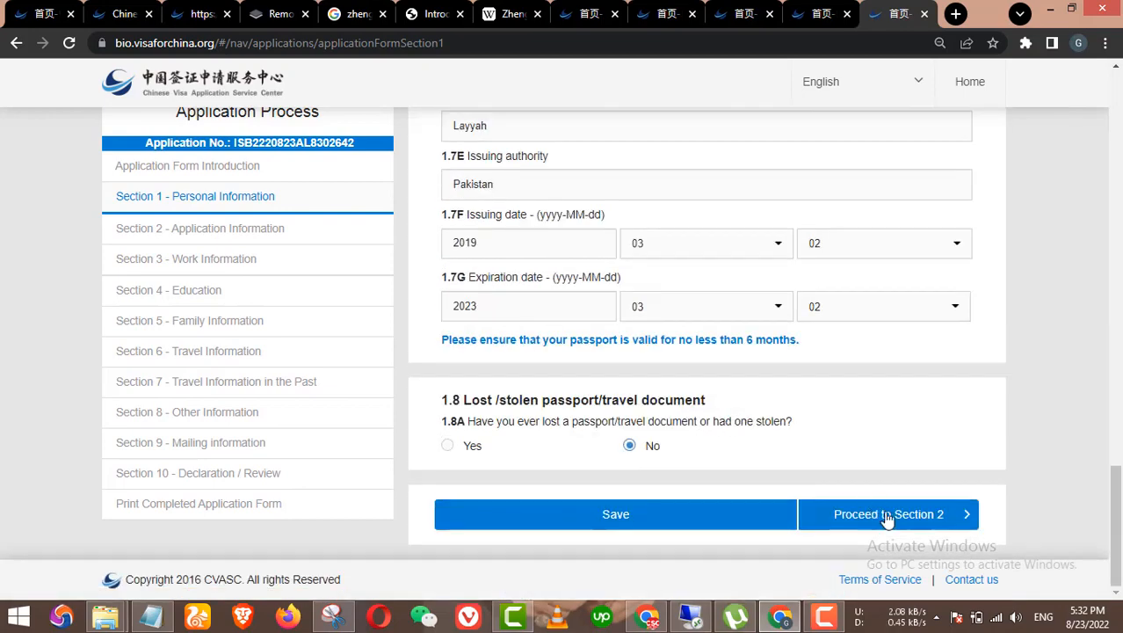
pyautogui.click(890, 515)
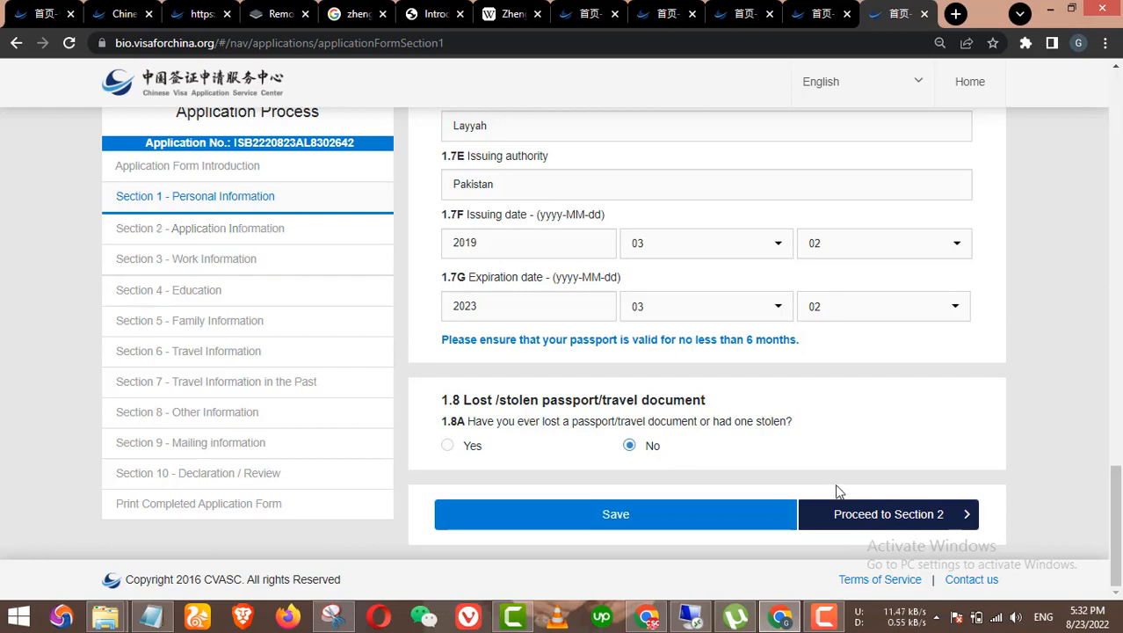
pyautogui.click(906, 499)
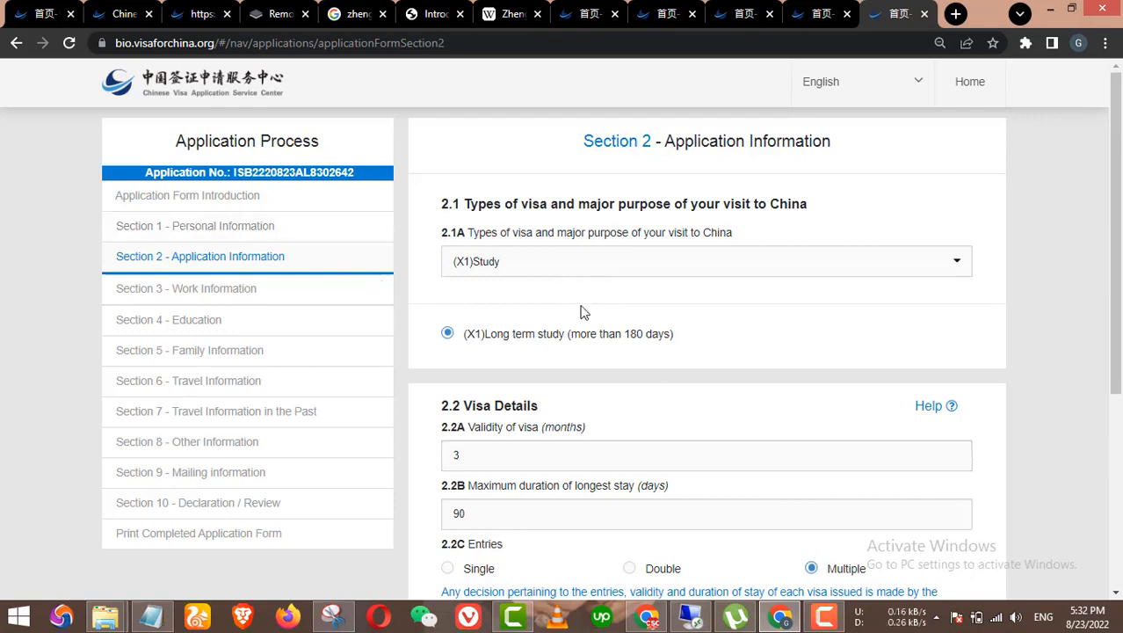
# Step: Advance through prefilled Sections 2, 3, 4 and 5 to Section 6 Travel Information
pyautogui.scroll(-4, 508, 323)
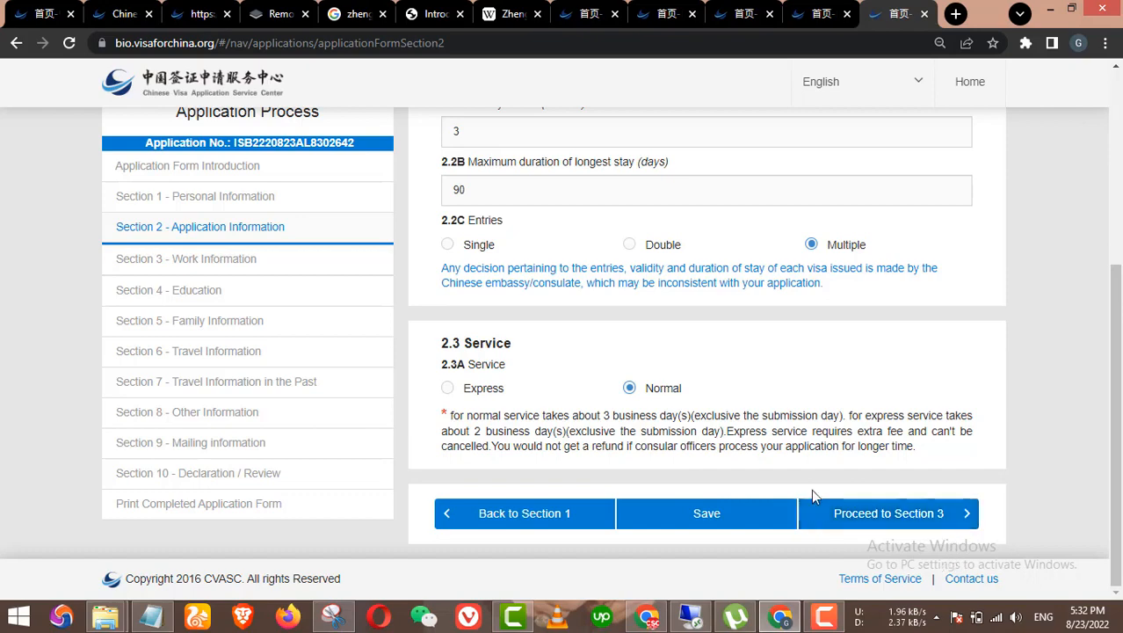
pyautogui.click(866, 514)
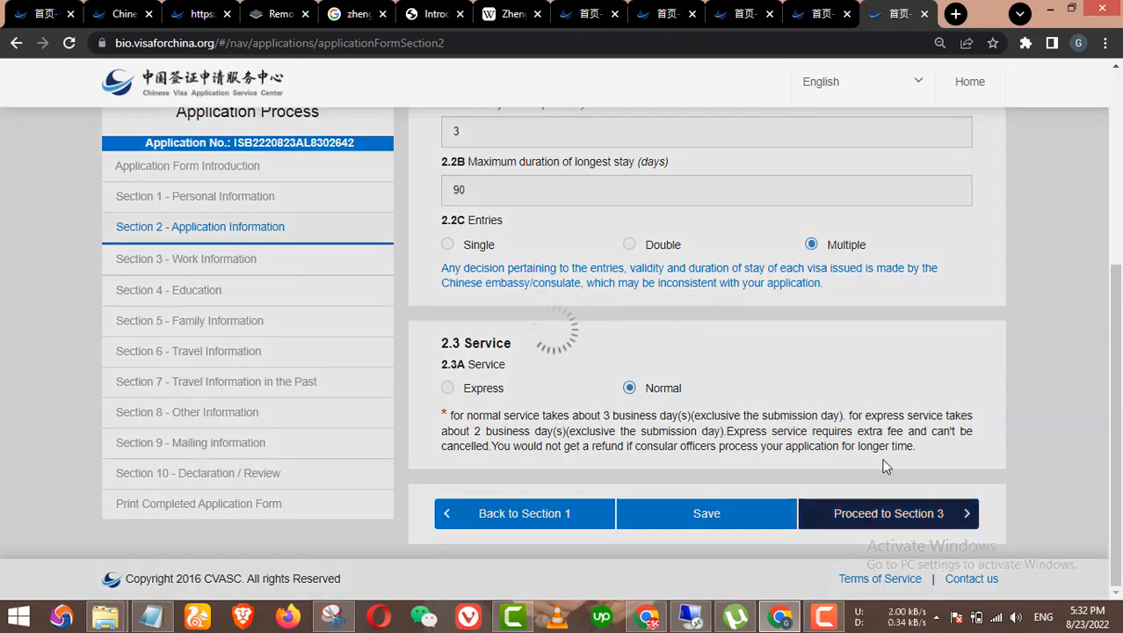
pyautogui.scroll(-3, 302, 276)
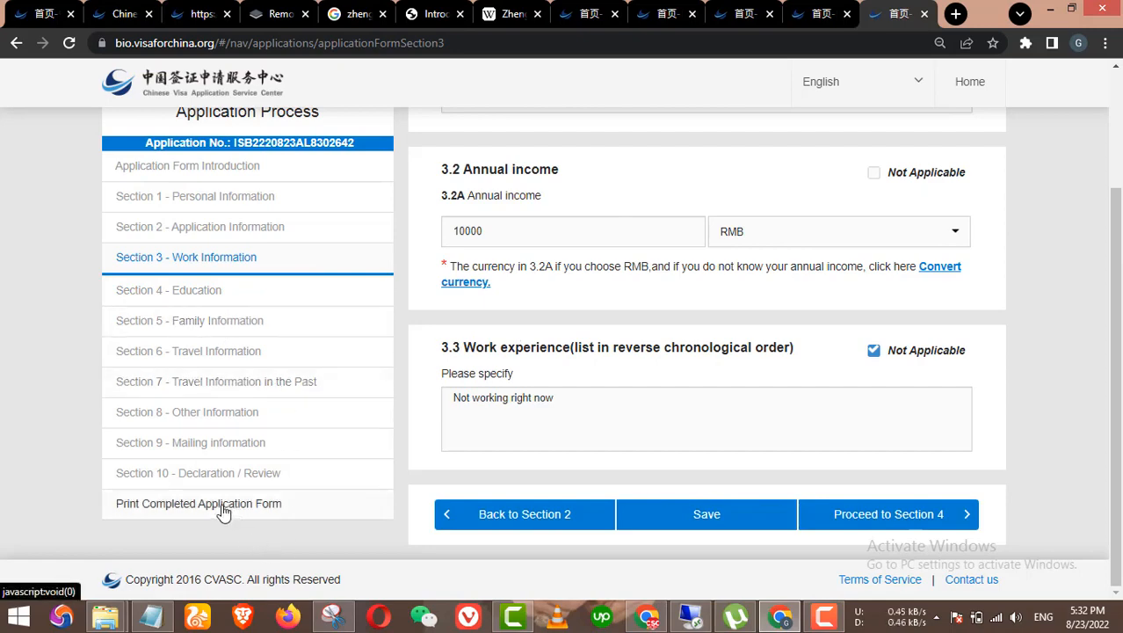
pyautogui.click(857, 514)
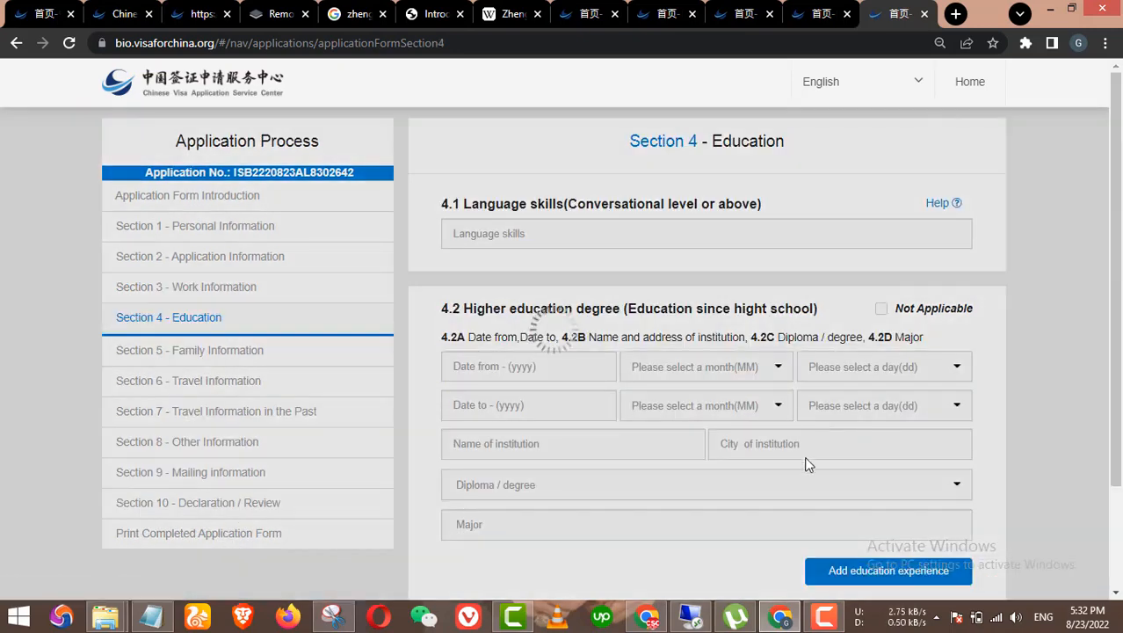
pyautogui.scroll(-3, 844, 475)
pyautogui.click(903, 525)
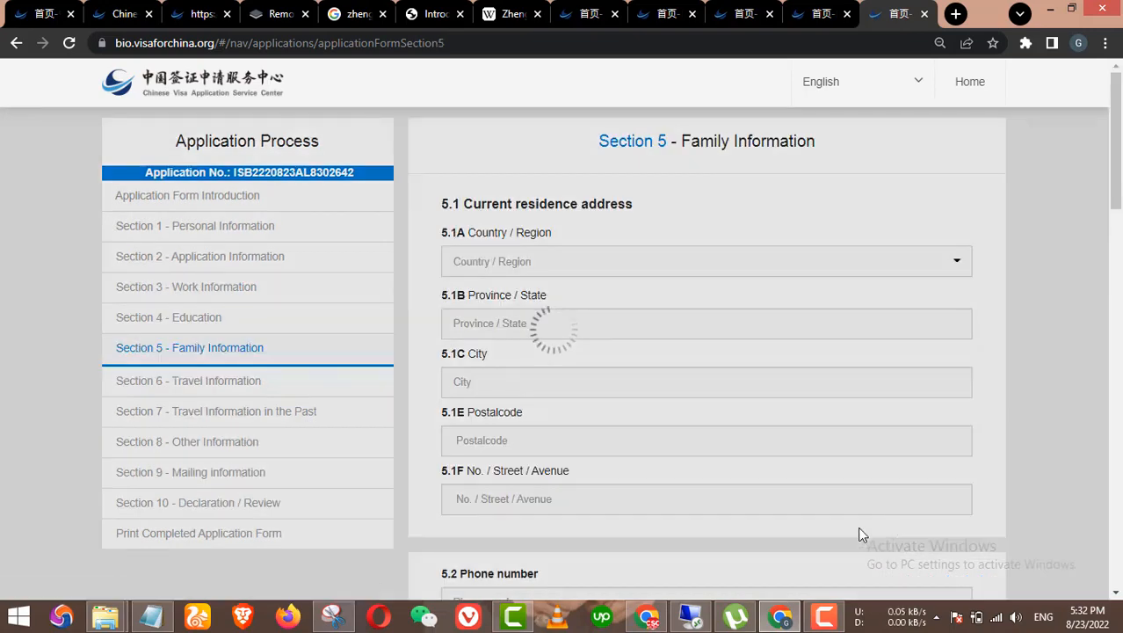
pyautogui.scroll(-10, 857, 528)
pyautogui.scroll(-1, 861, 537)
pyautogui.click(842, 512)
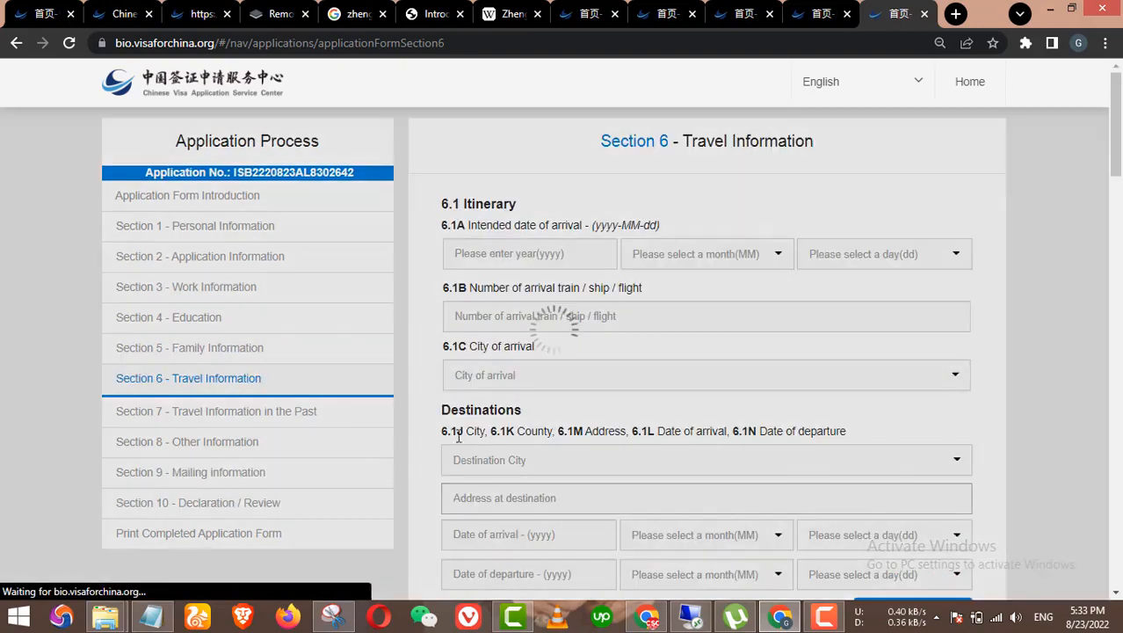
# Step: Continue through Sections 6, 7, 8 and 9 to the Section 10 Declaration / Review
pyautogui.scroll(-6, 790, 475)
pyautogui.scroll(-20, 879, 503)
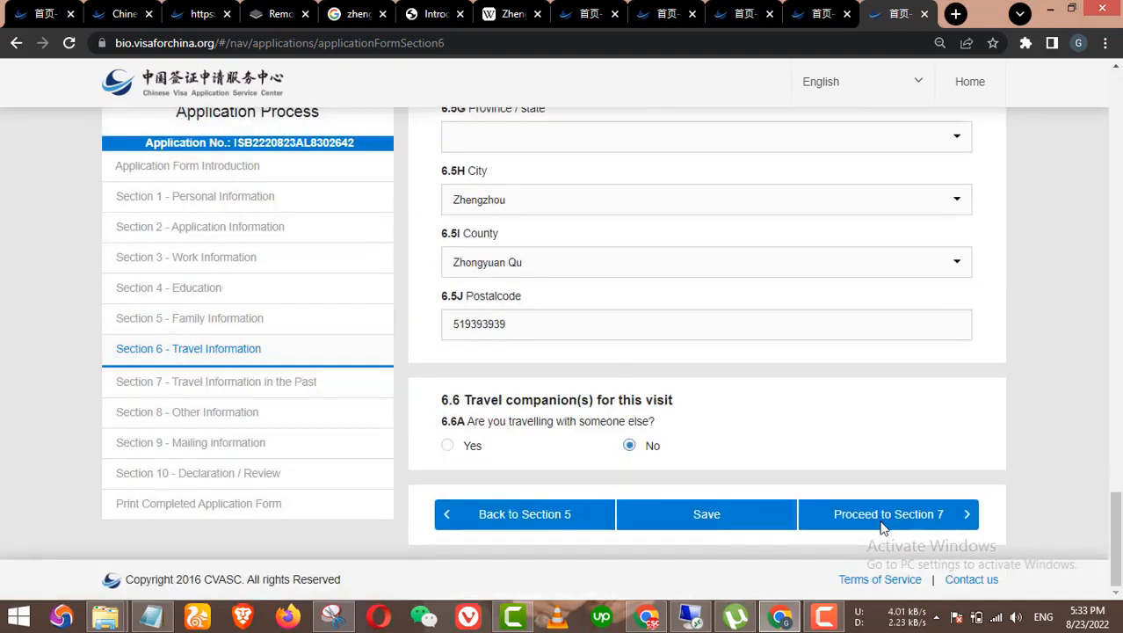
pyautogui.click(883, 525)
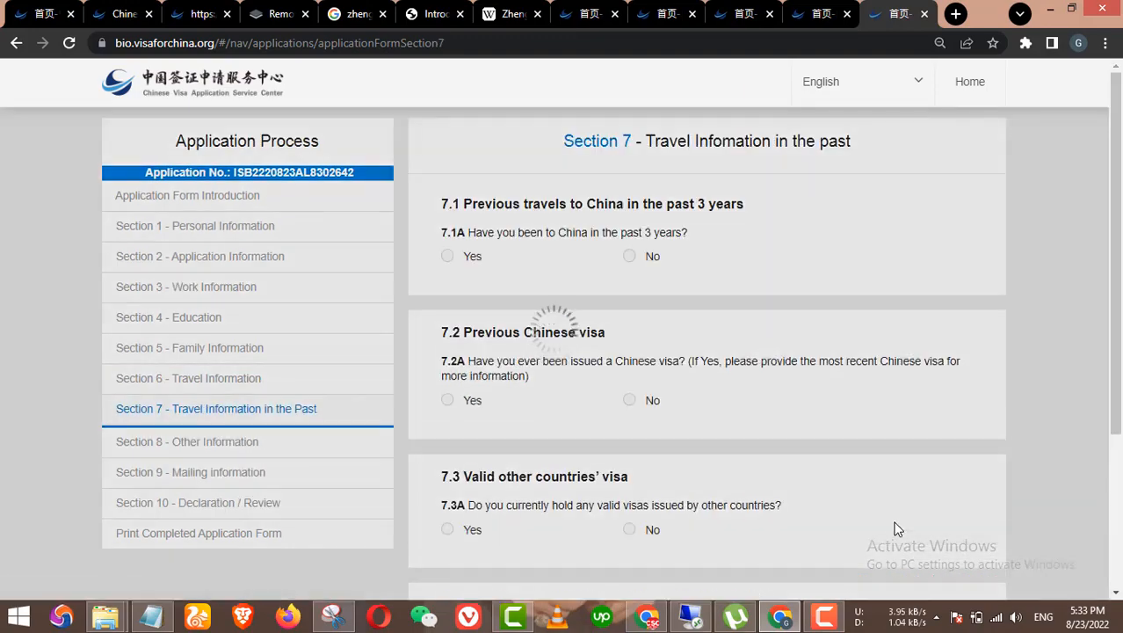
pyautogui.scroll(-3, 894, 529)
pyautogui.click(892, 519)
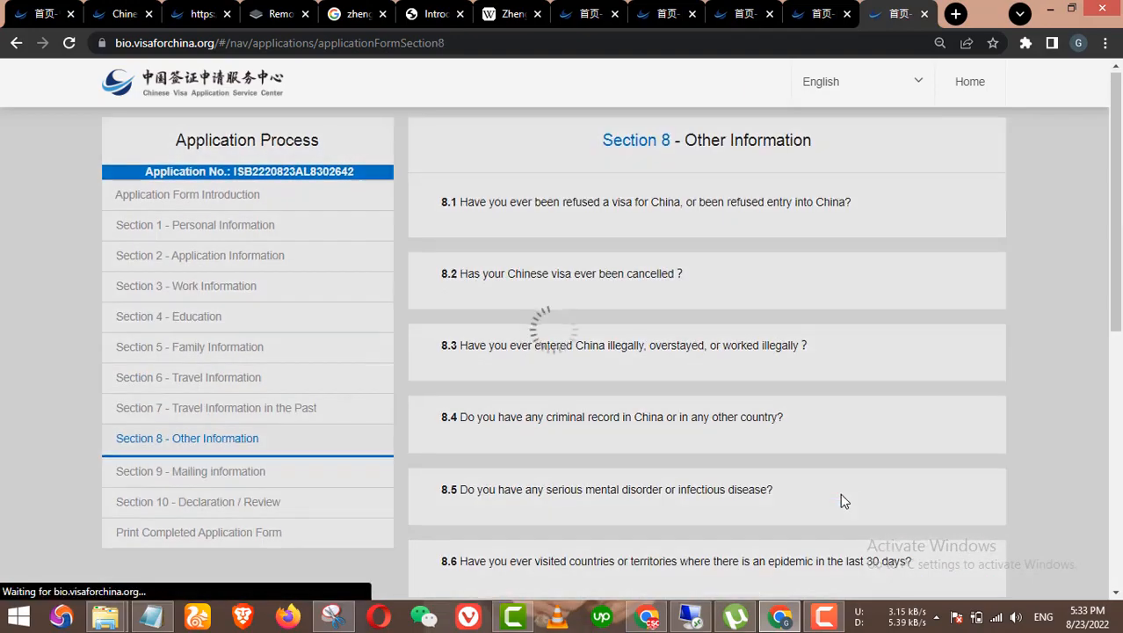
pyautogui.scroll(-5, 852, 498)
pyautogui.scroll(-3, 861, 506)
pyautogui.click(872, 522)
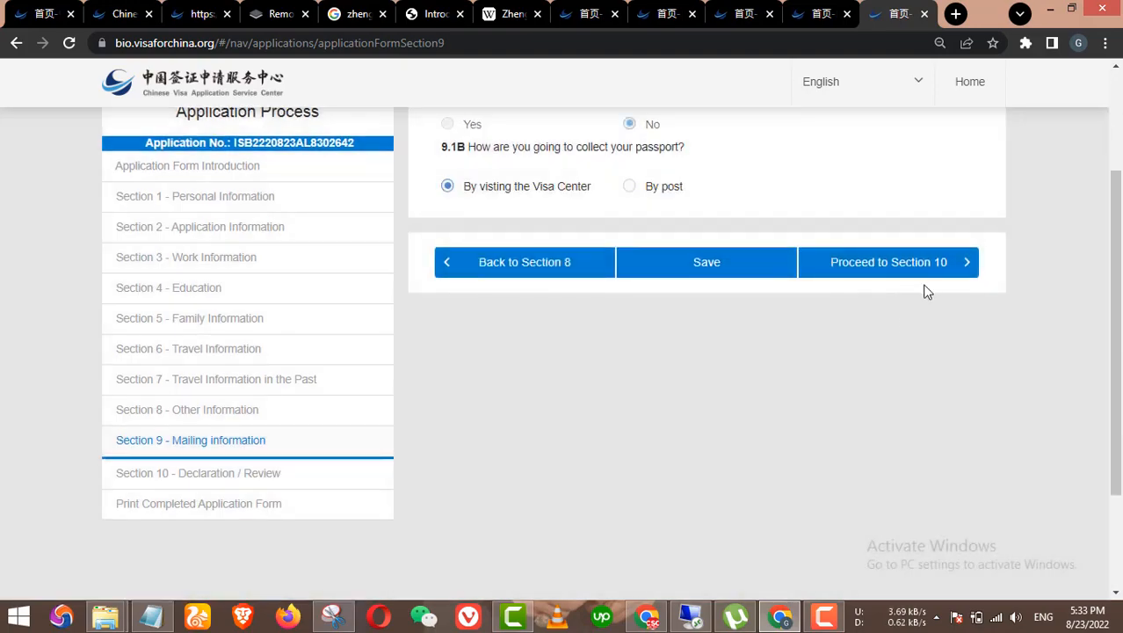
pyautogui.click(920, 277)
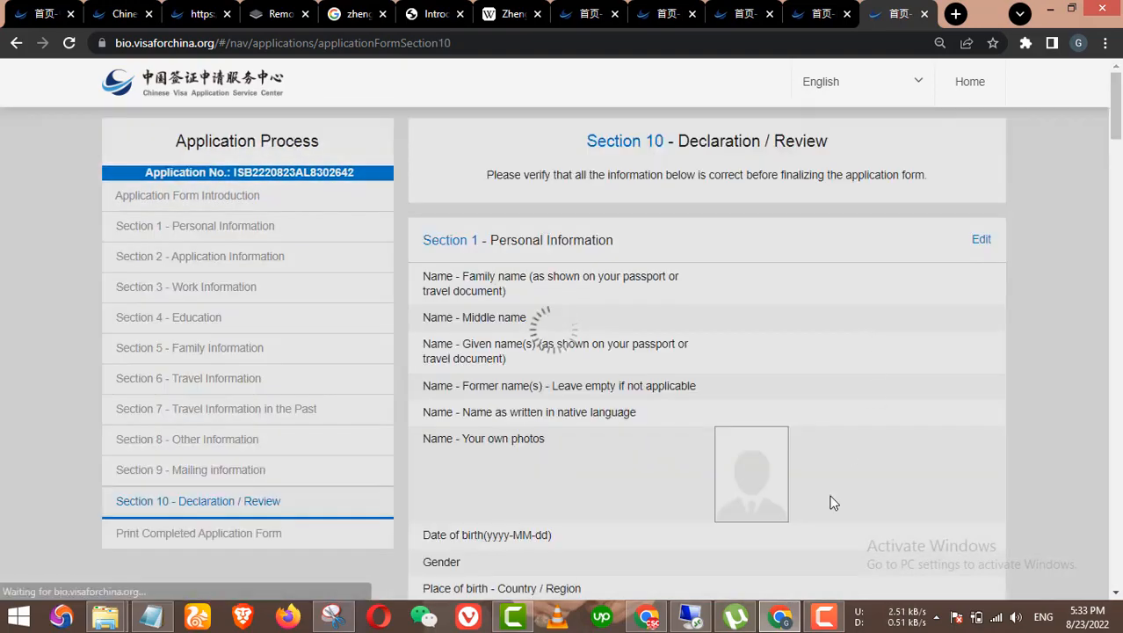
# Step: Tick 'I have read and understood all of the above' and submit the application form
pyautogui.scroll(-4, 831, 514)
pyautogui.scroll(-20, 832, 519)
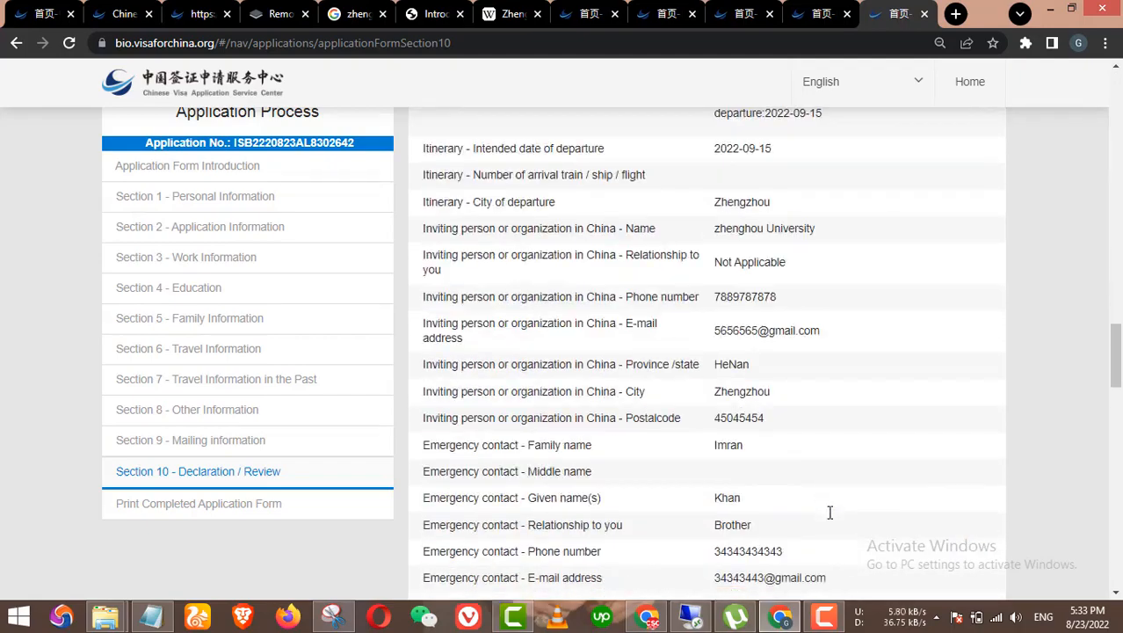
pyautogui.scroll(-20, 875, 535)
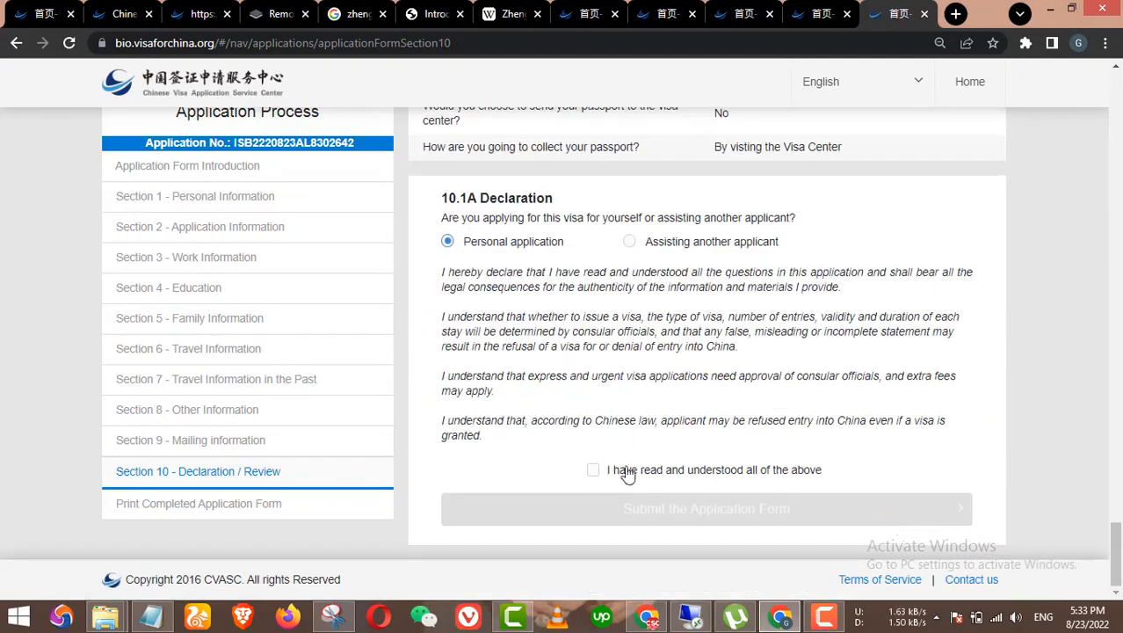
pyautogui.click(617, 472)
pyautogui.click(747, 514)
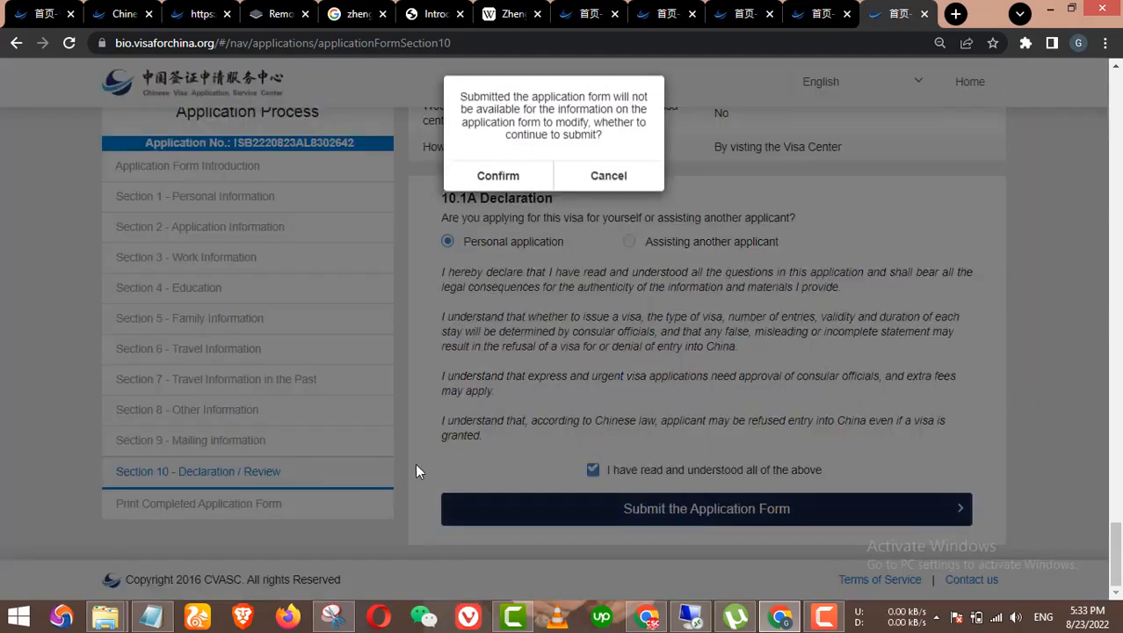
pyautogui.click(498, 182)
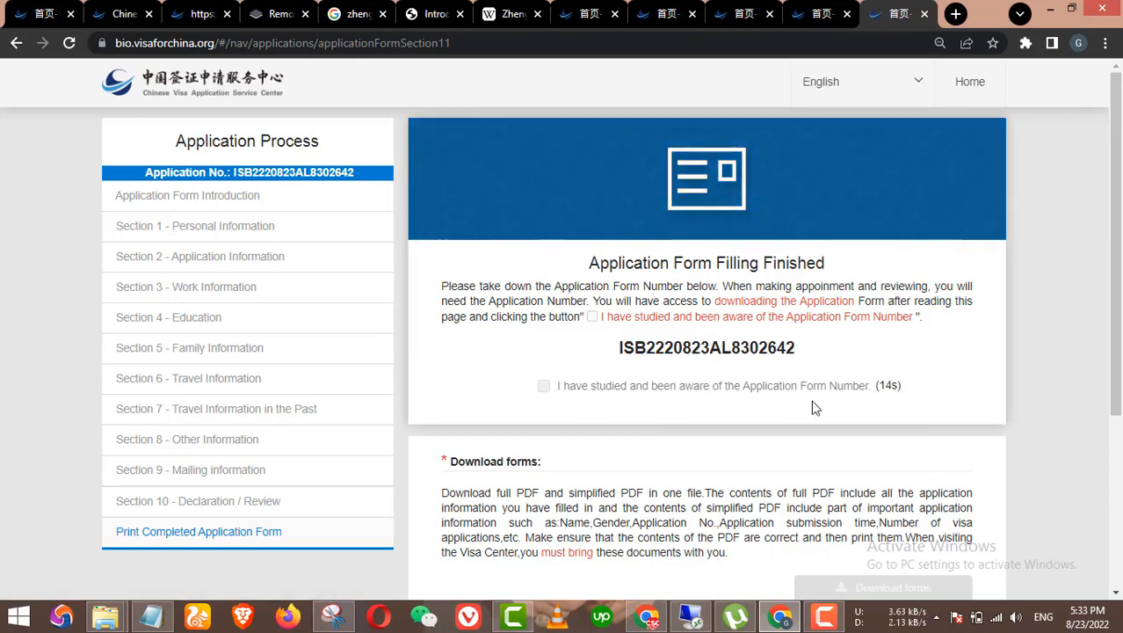
# Step: Copy the new application number into Notepad on a fresh line
pyautogui.scroll(-3, 789, 460)
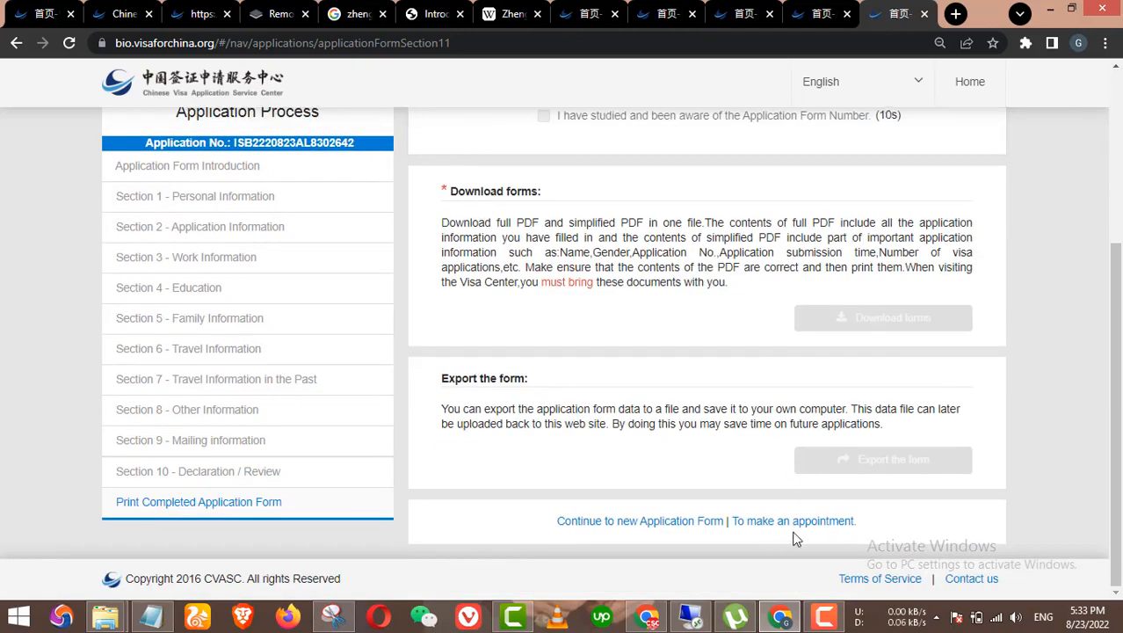
pyautogui.scroll(3, 808, 528)
pyautogui.scroll(-3, 844, 494)
pyautogui.scroll(3, 813, 370)
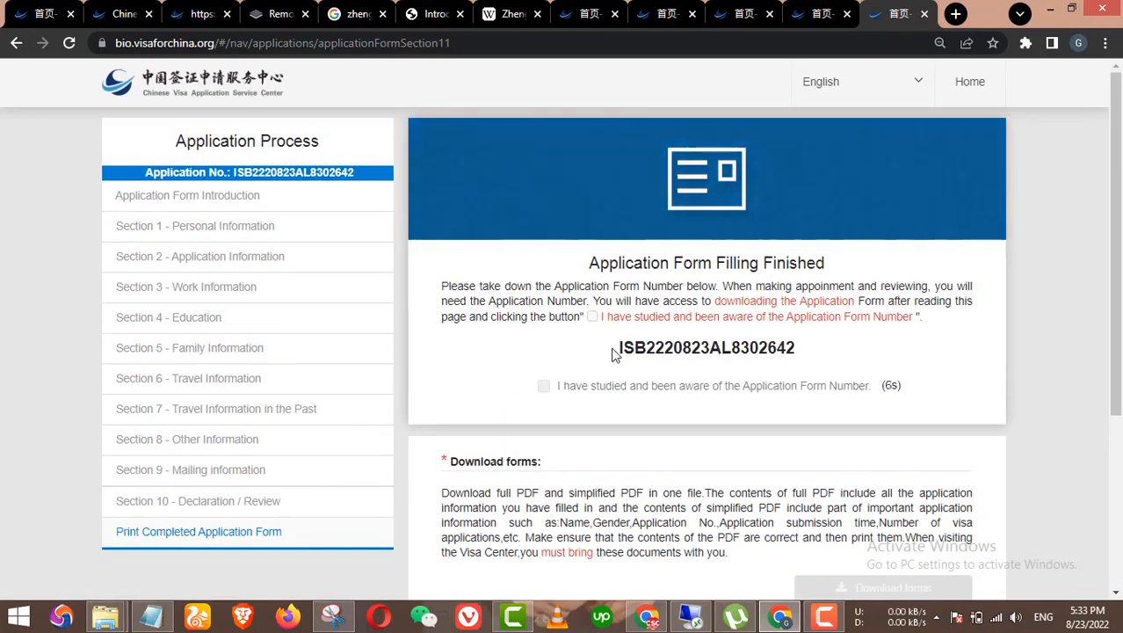
pyautogui.moveTo(615, 354); pyautogui.dragTo(796, 352)
pyautogui.hotkey('ctrl', 'c')
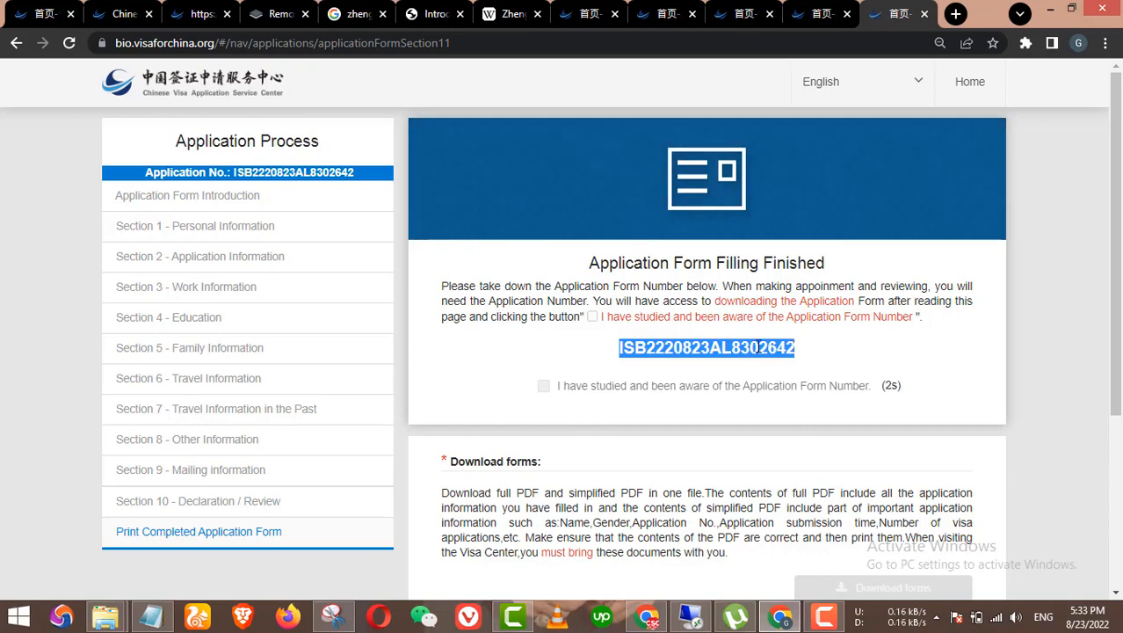
pyautogui.scroll(-3, 506, 398)
pyautogui.click(151, 616)
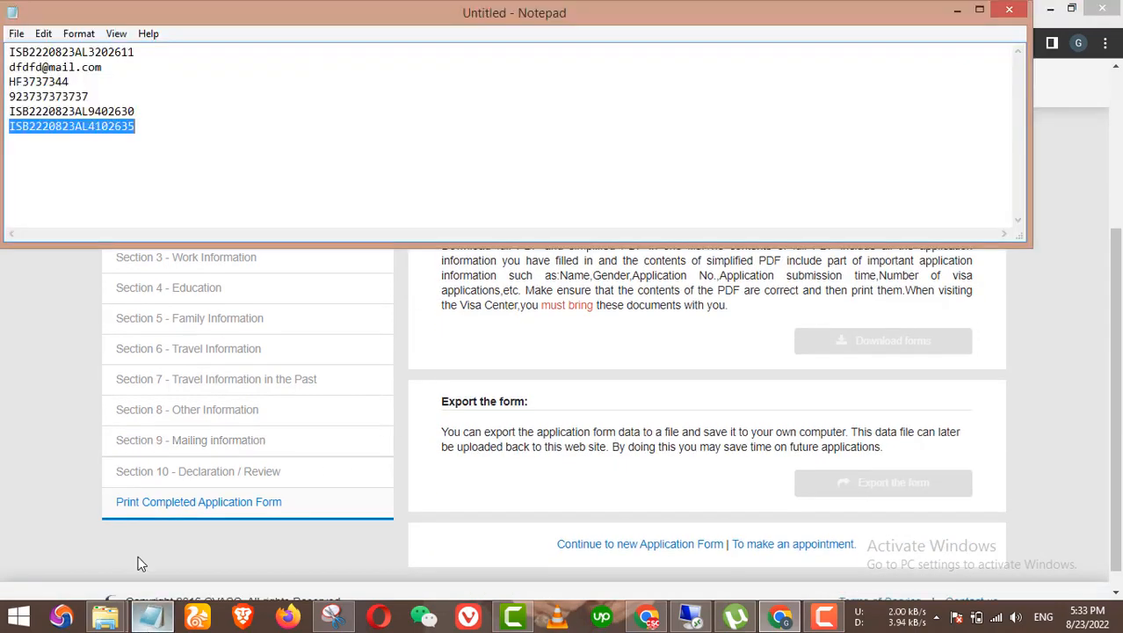
pyautogui.click(147, 138)
pyautogui.hotkey('ctrl', 'v')
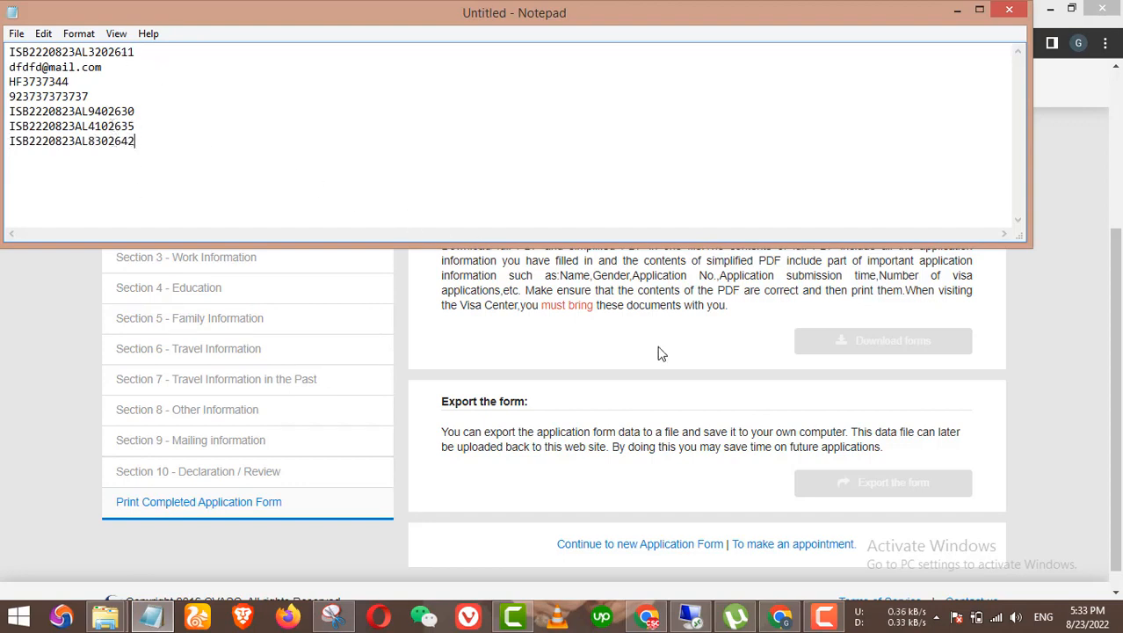
pyautogui.click(579, 357)
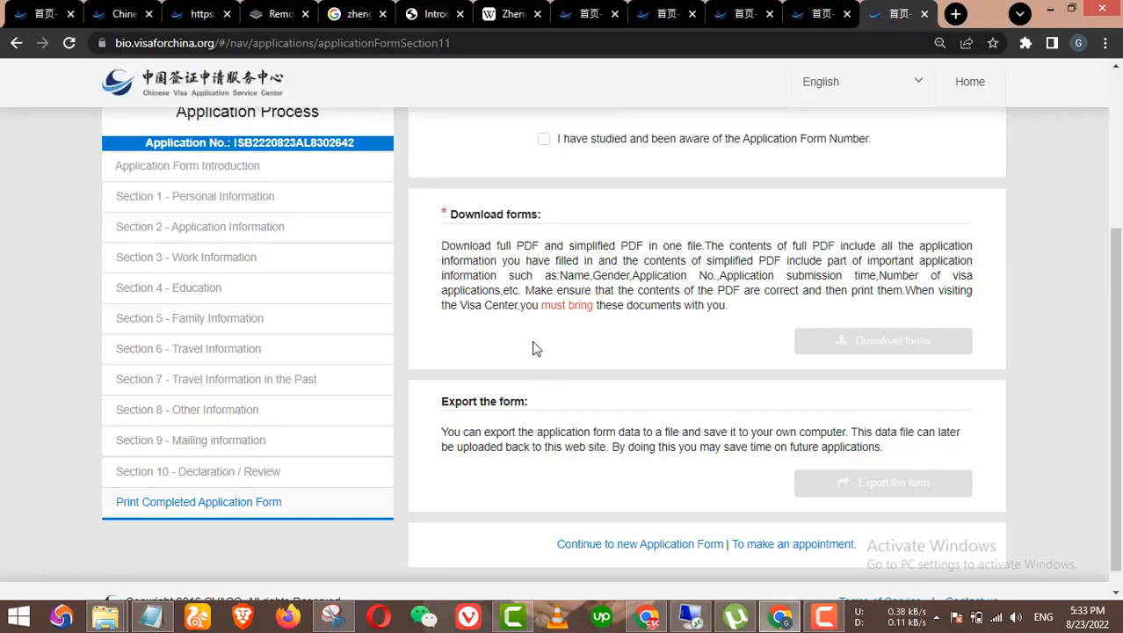
pyautogui.scroll(-1, 633, 352)
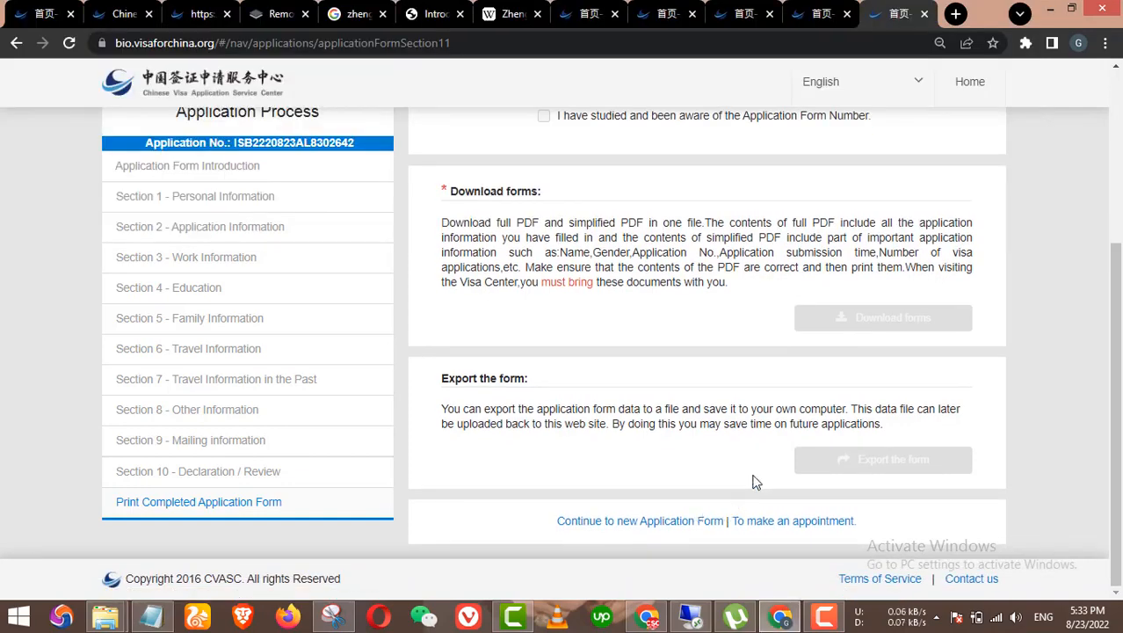
pyautogui.scroll(3, 754, 482)
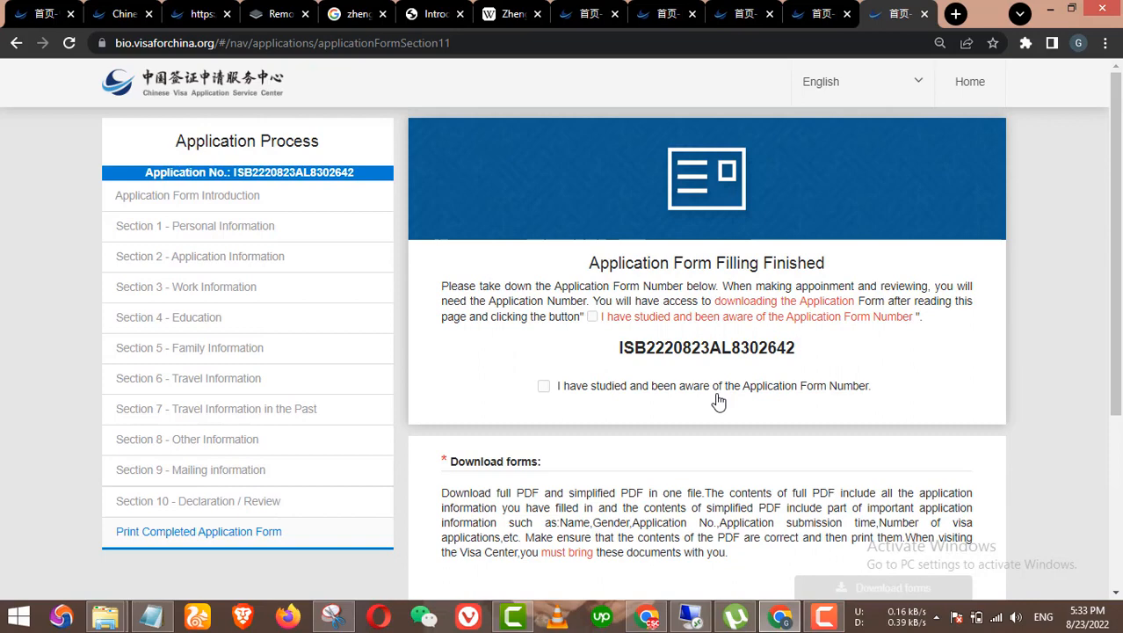
pyautogui.scroll(-3, 719, 400)
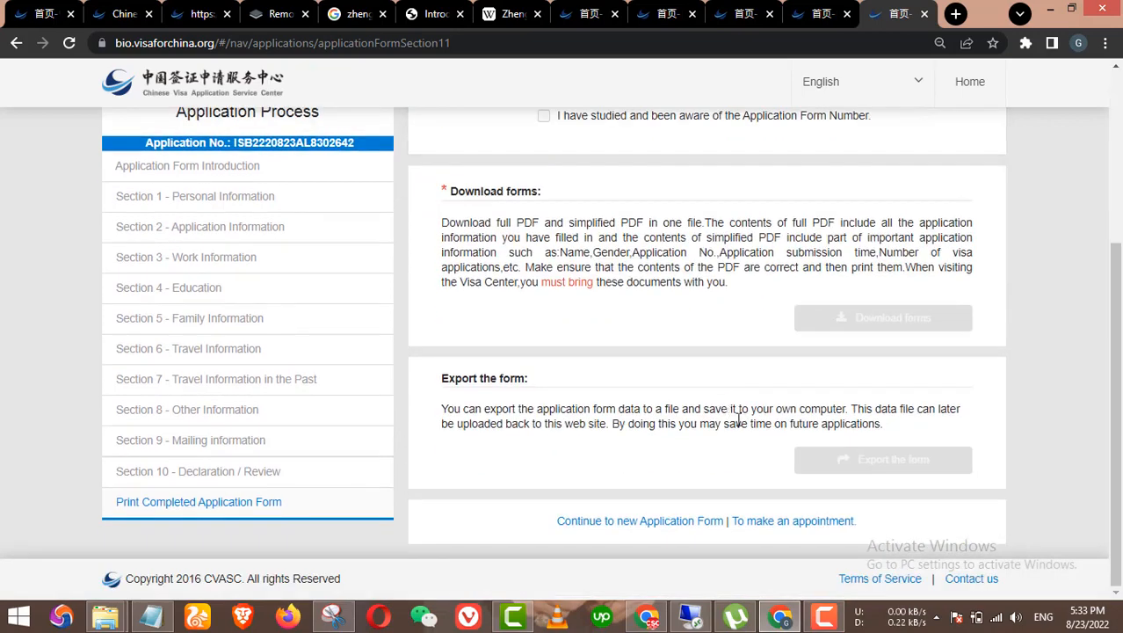
# Step: Start an appointment for this application and pick September 1 as the date
pyautogui.click(791, 520)
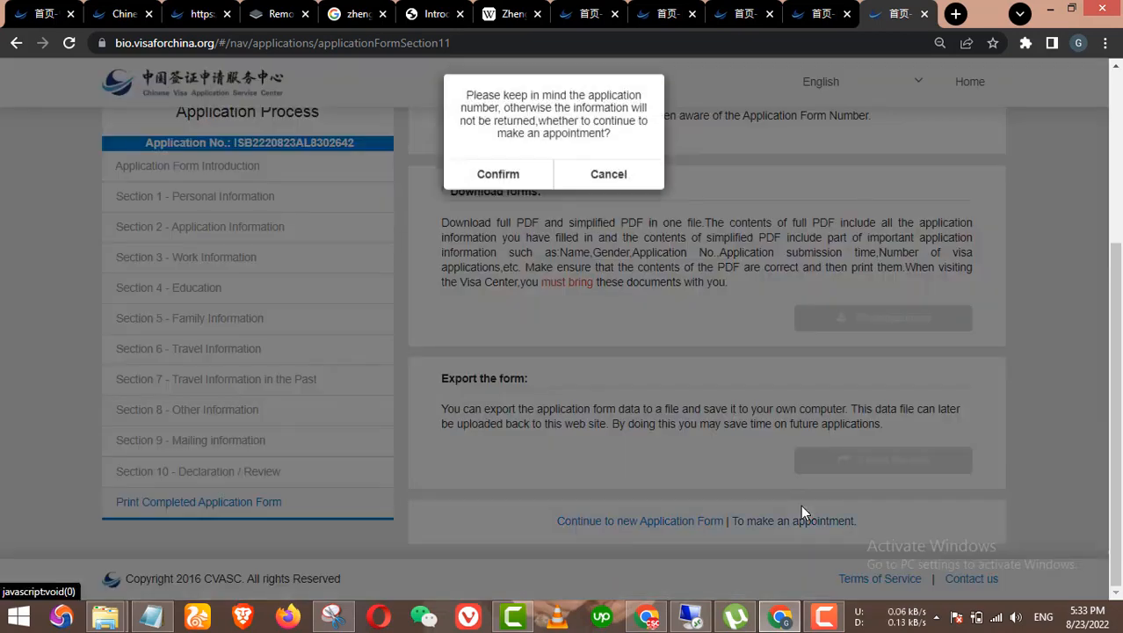
pyautogui.click(498, 182)
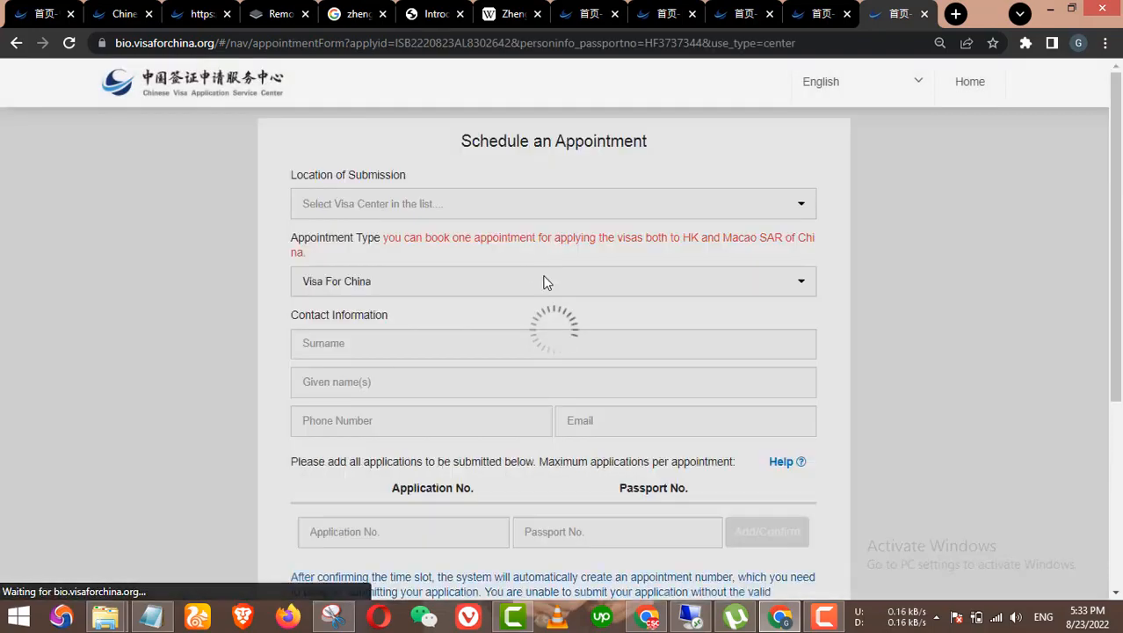
pyautogui.scroll(-2, 606, 307)
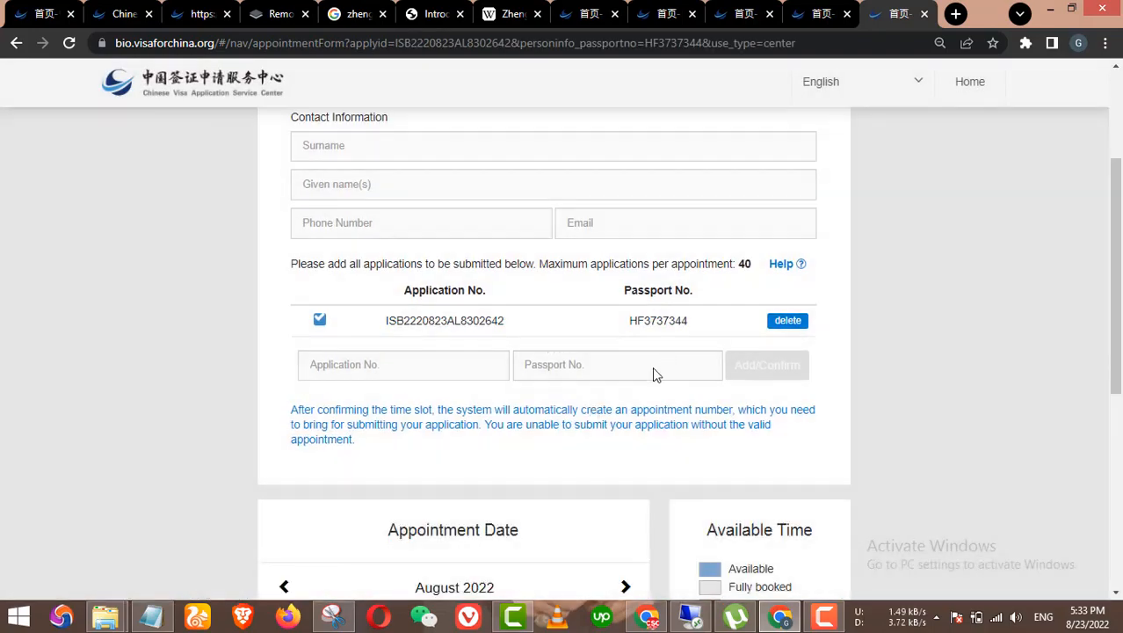
pyautogui.scroll(-4, 616, 361)
pyautogui.click(507, 475)
pyautogui.scroll(5, 562, 351)
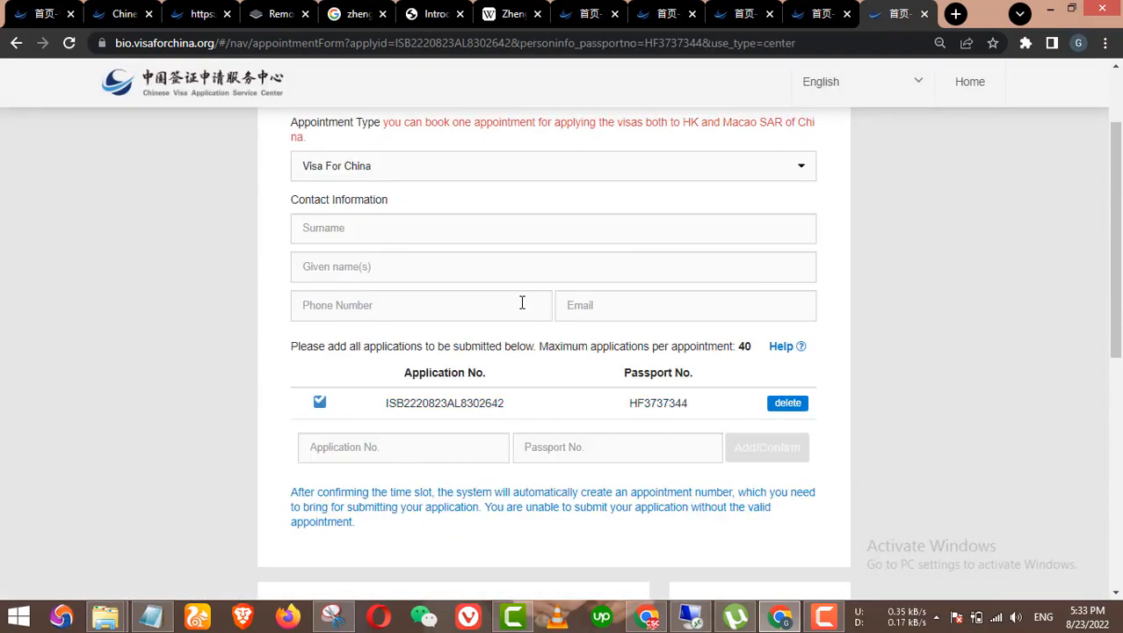
# Step: Fill in the contact's surname, given name, phone number and e-mail from the notes
pyautogui.click(396, 228)
pyautogui.click(397, 273)
pyautogui.click(400, 274)
pyautogui.click(395, 308)
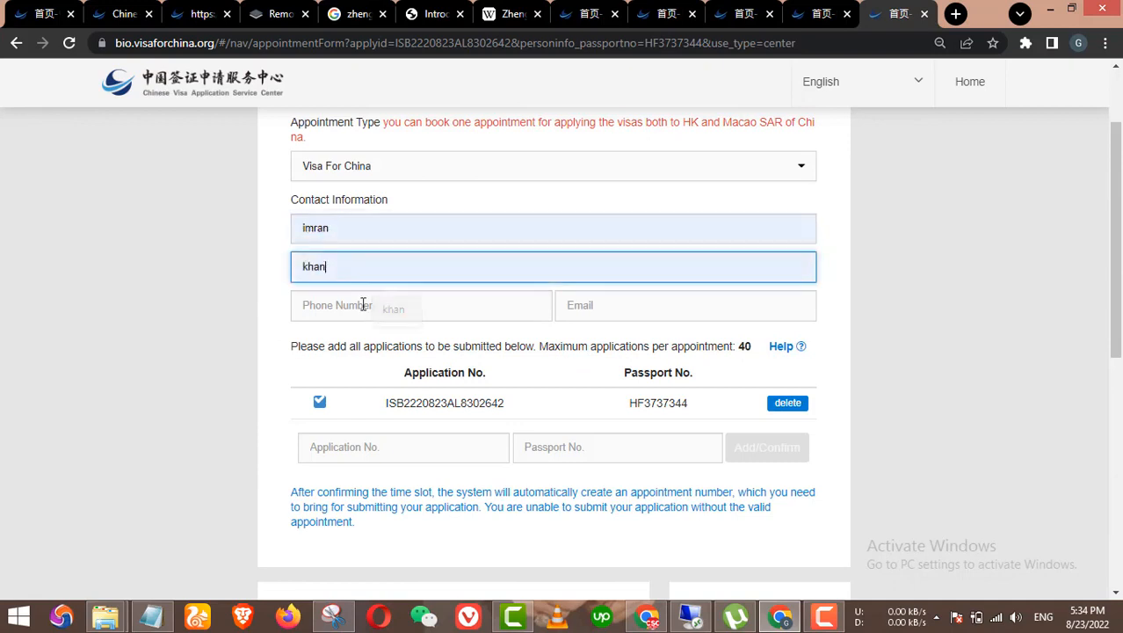
pyautogui.click(395, 310)
pyautogui.click(413, 350)
pyautogui.click(151, 616)
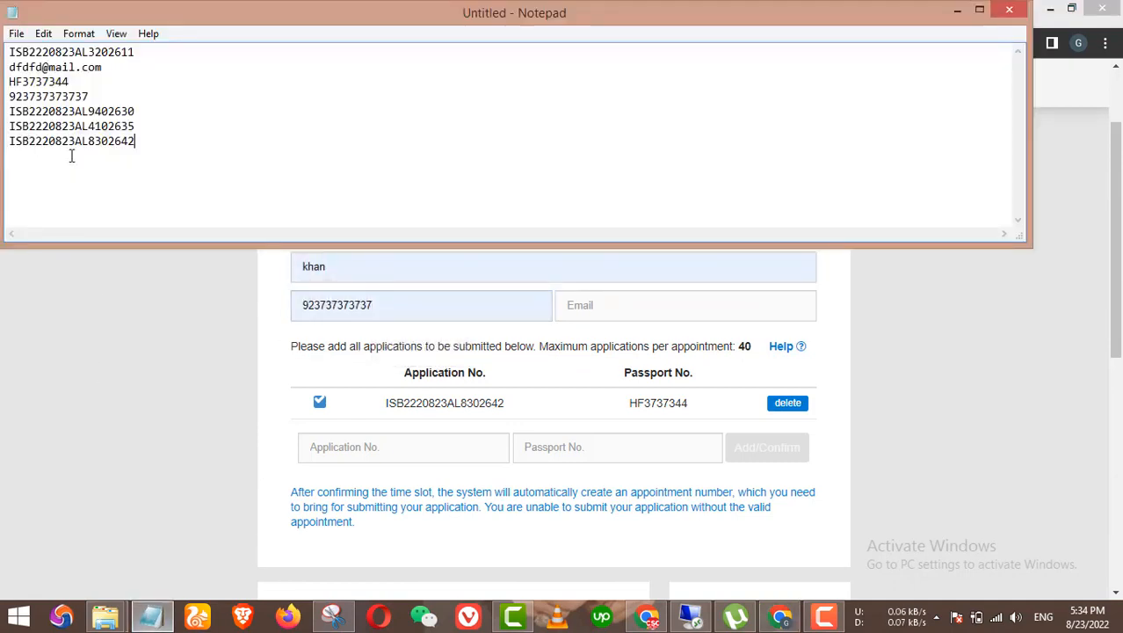
pyautogui.moveTo(101, 68); pyautogui.dragTo(1, 72)
pyautogui.hotkey('ctrl', 'c')
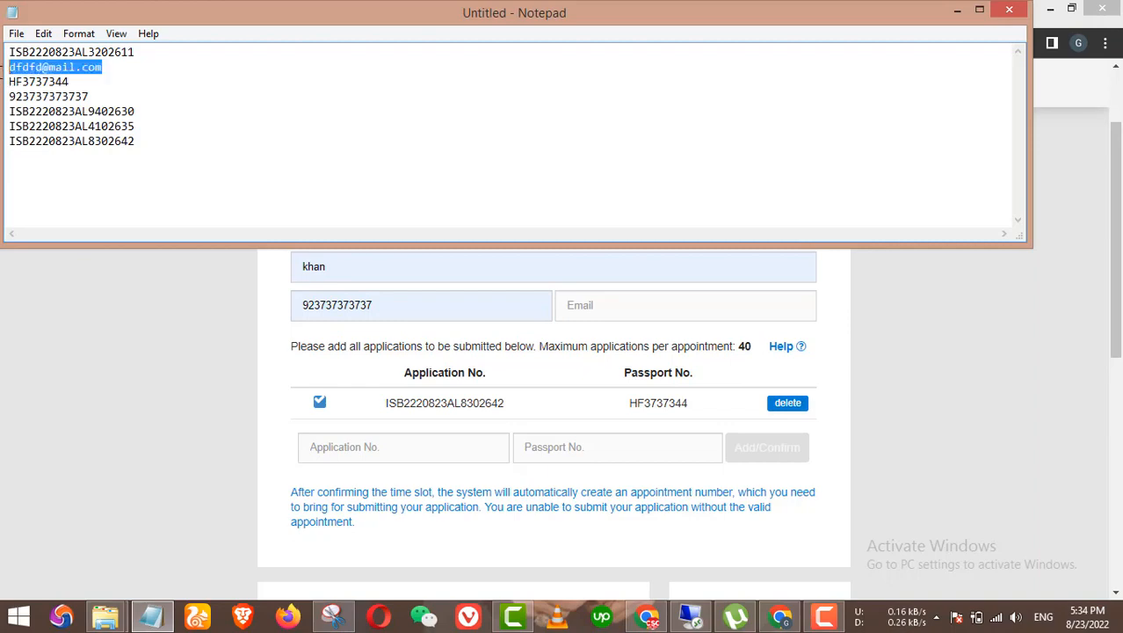
pyautogui.click(391, 305)
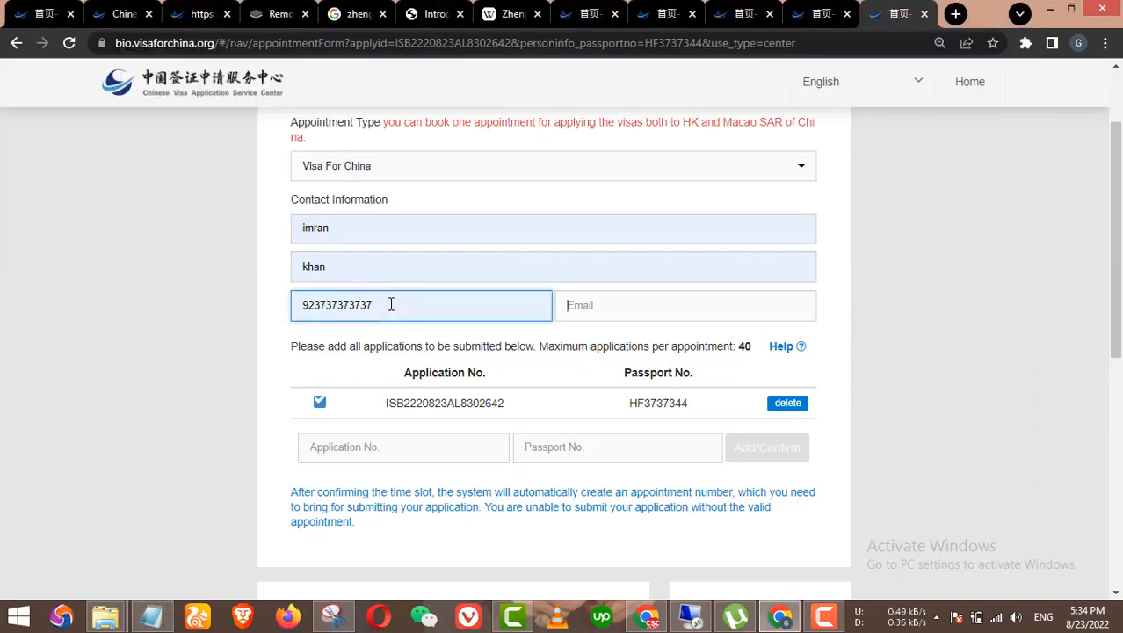
pyautogui.press('Tab')
pyautogui.hotkey('ctrl', 'v')
# Step: Book the 12:00~13:00 time slot and confirm the appointment
pyautogui.scroll(-6, 577, 400)
pyautogui.scroll(3, 577, 400)
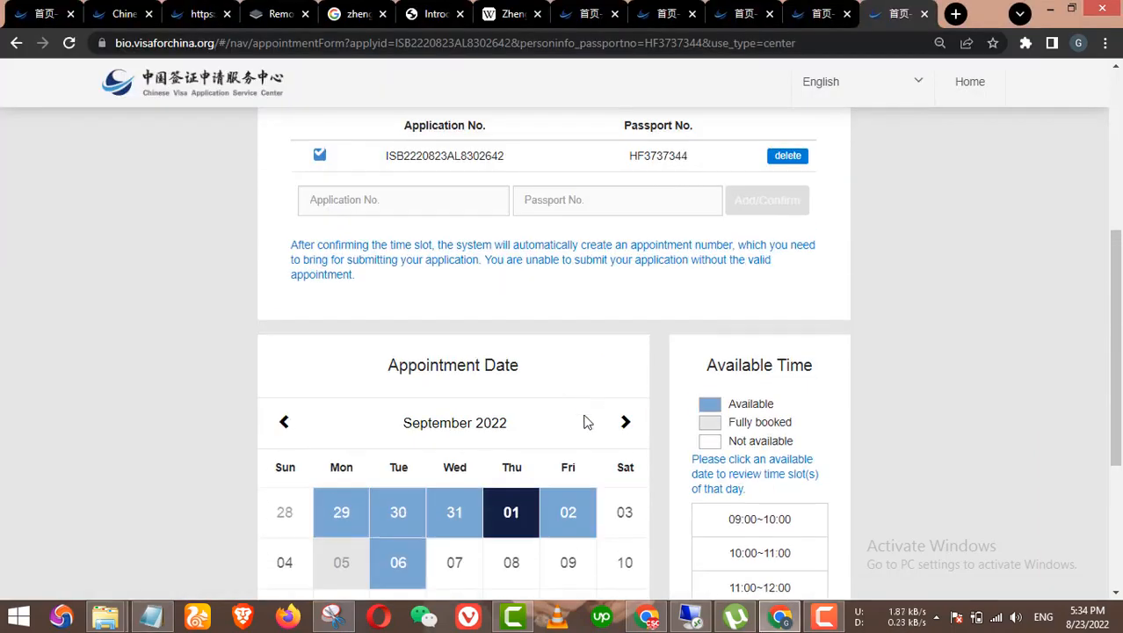
pyautogui.scroll(-2, 777, 456)
pyautogui.click(777, 457)
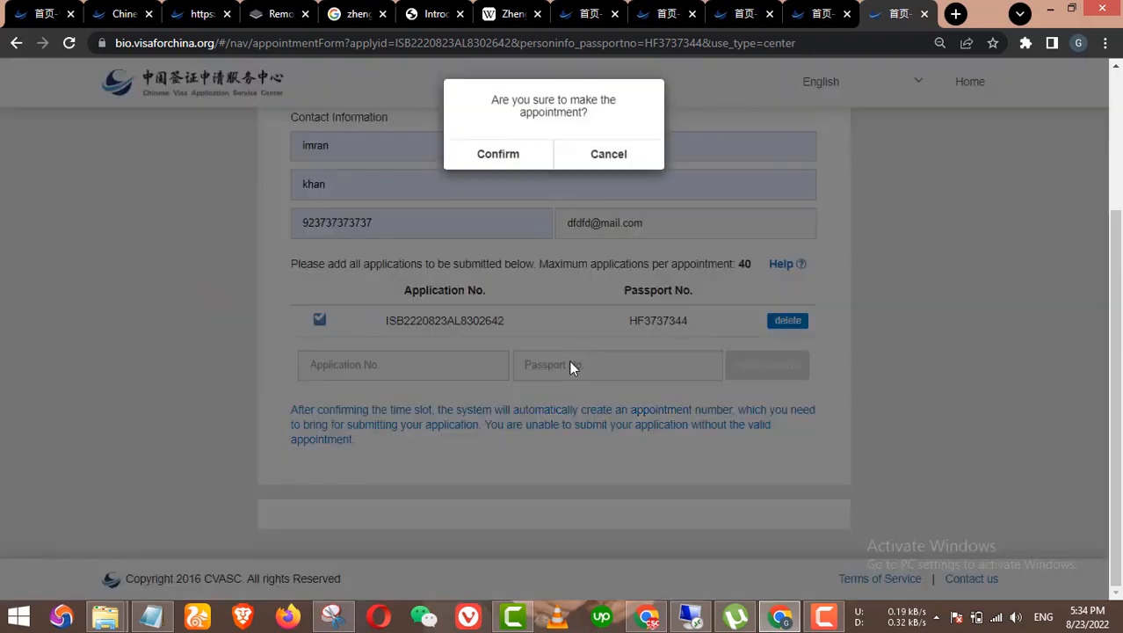
pyautogui.click(512, 155)
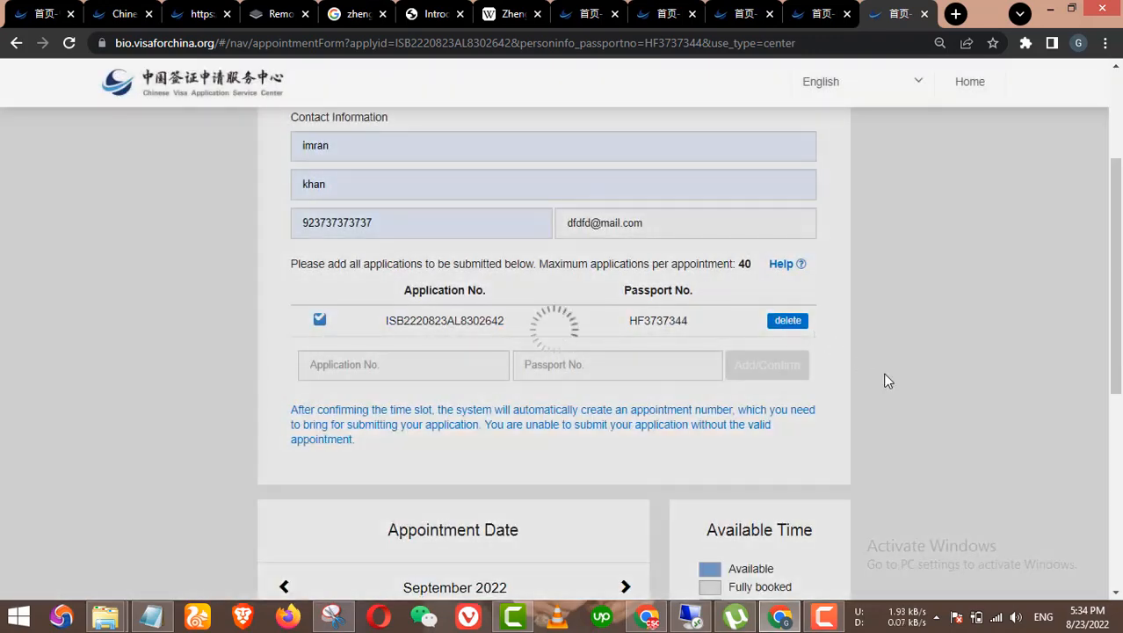
pyautogui.scroll(-1, 886, 380)
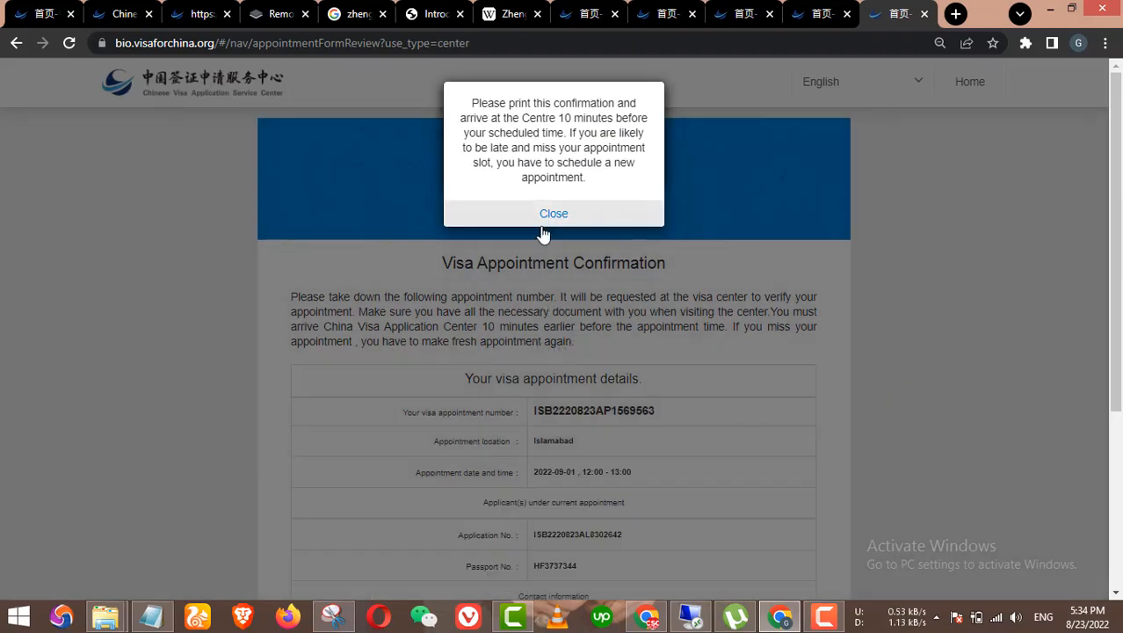
# Step: Dismiss the print-confirmation reminder and the reservation-sent notice
pyautogui.click(544, 225)
pyautogui.scroll(-3, 571, 351)
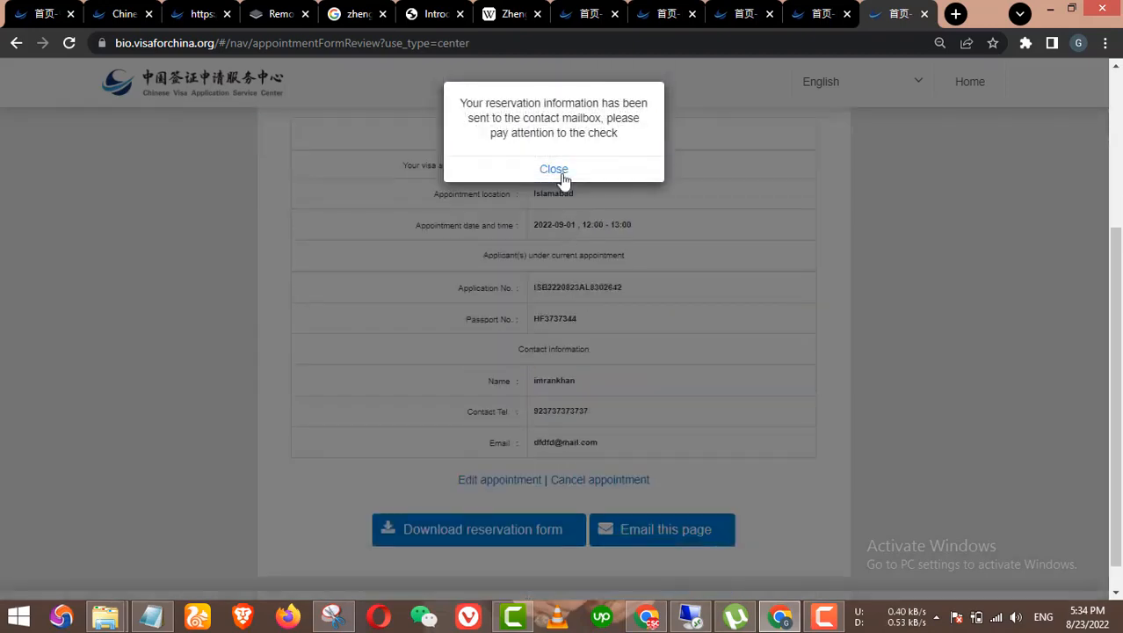
pyautogui.click(554, 170)
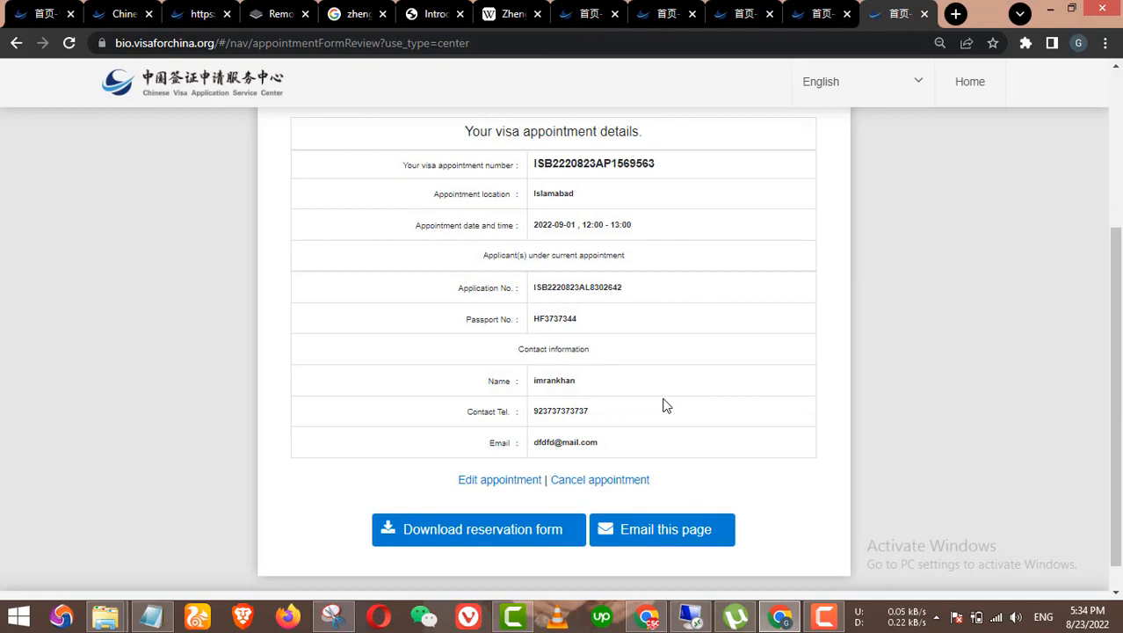
pyautogui.scroll(3, 666, 405)
pyautogui.scroll(-2, 662, 414)
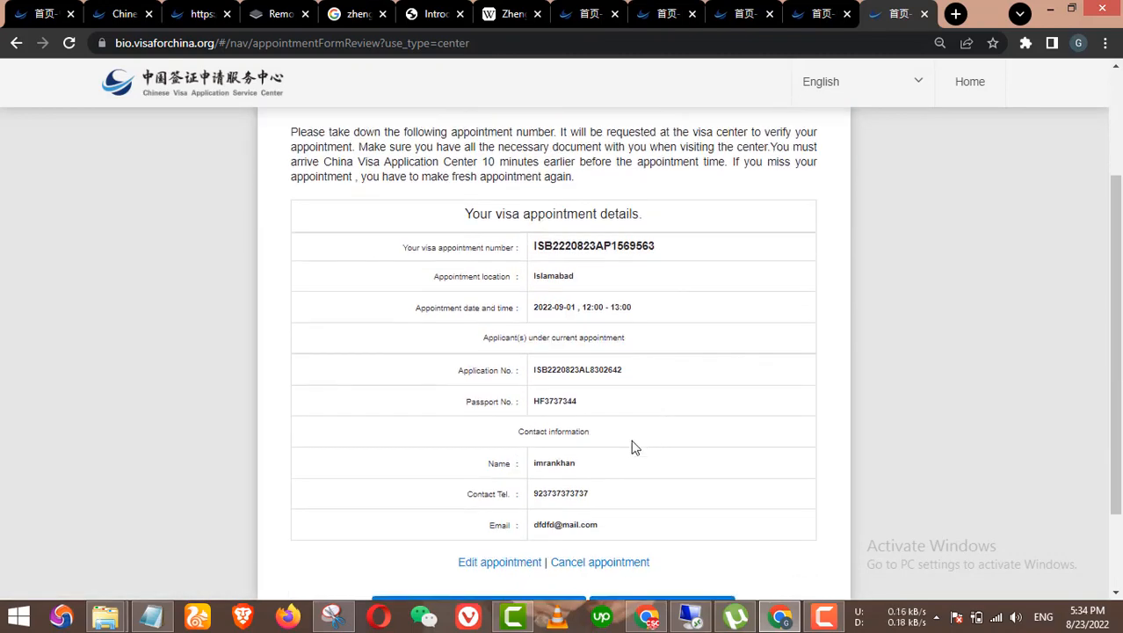
pyautogui.scroll(-2, 626, 397)
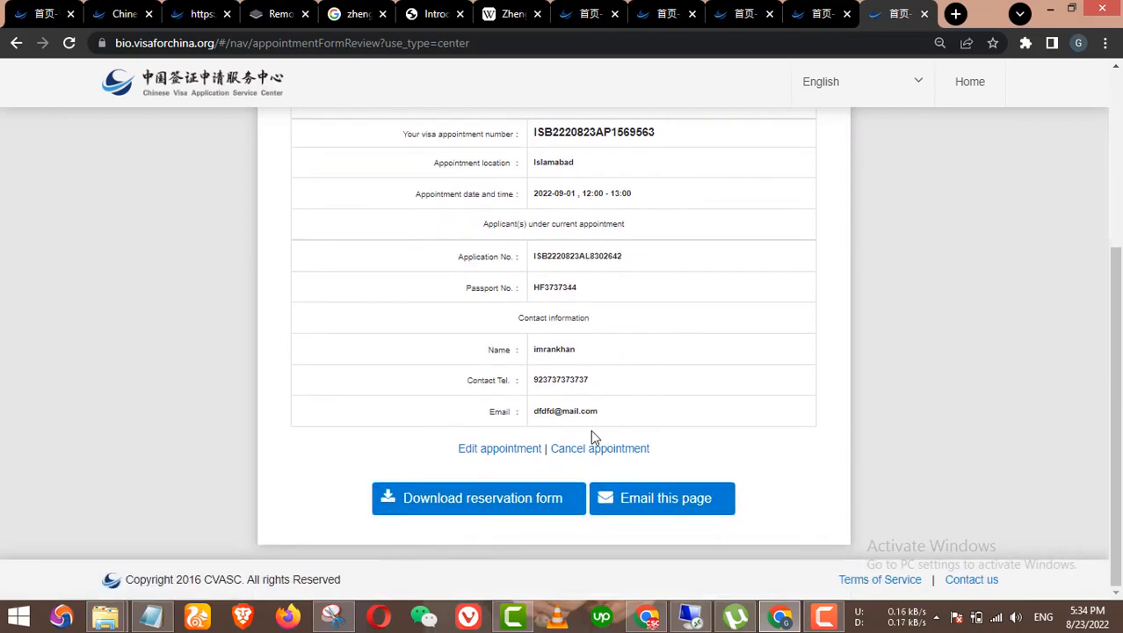
pyautogui.scroll(3, 540, 425)
pyautogui.scroll(-3, 536, 404)
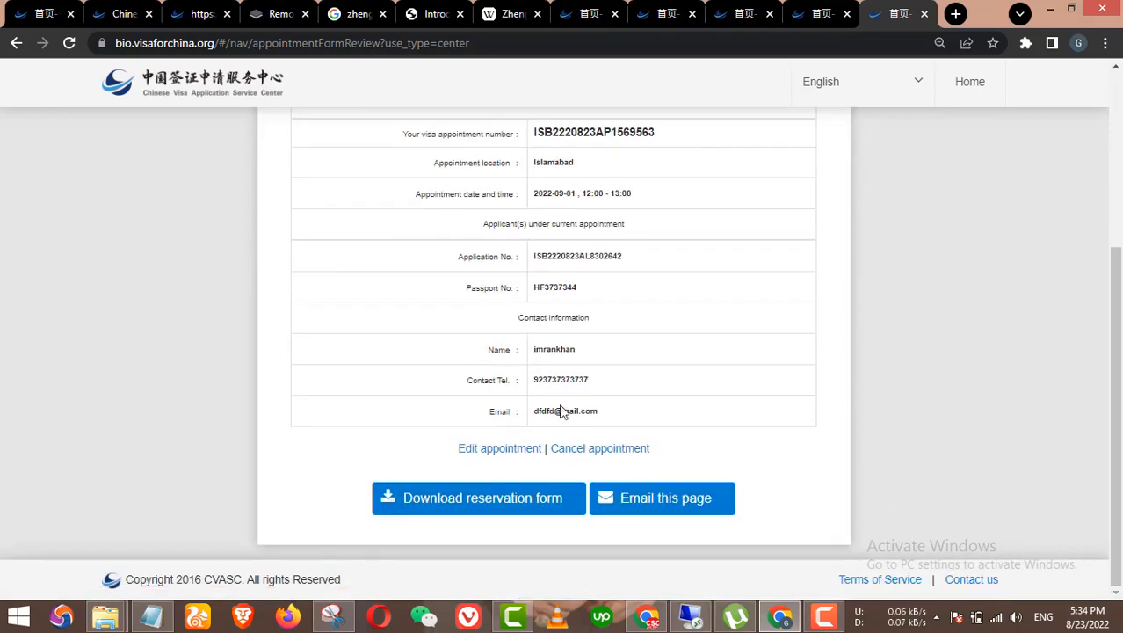
# Step: Cancel the 2022-09-01 appointment, confirming twice, and close both success notices
pyautogui.click(597, 450)
pyautogui.click(518, 146)
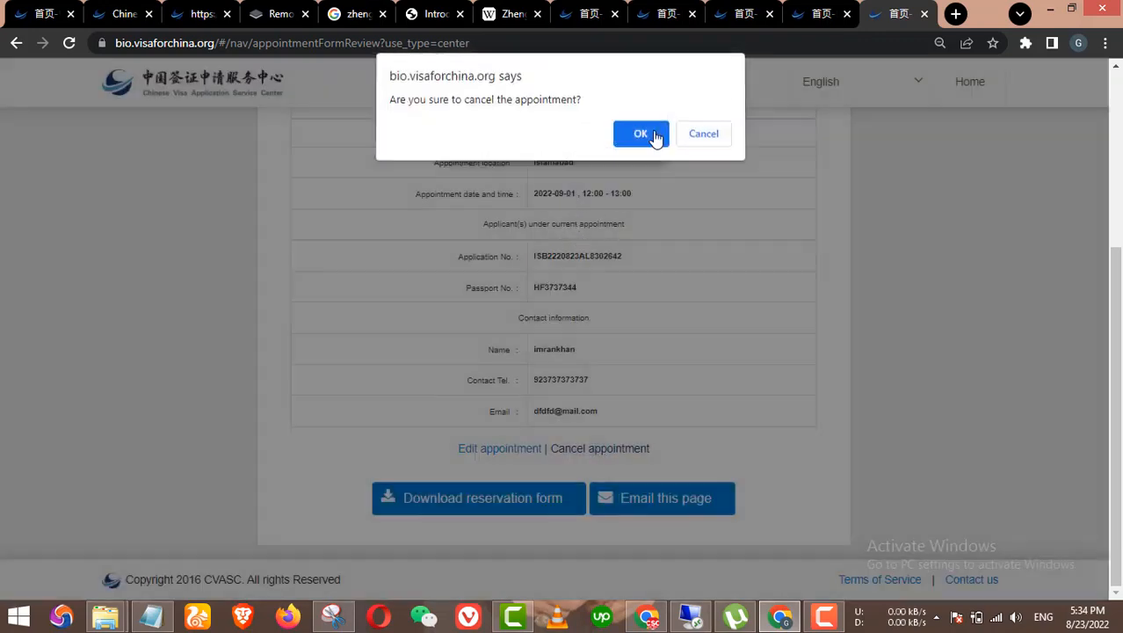
pyautogui.click(644, 134)
pyautogui.click(552, 149)
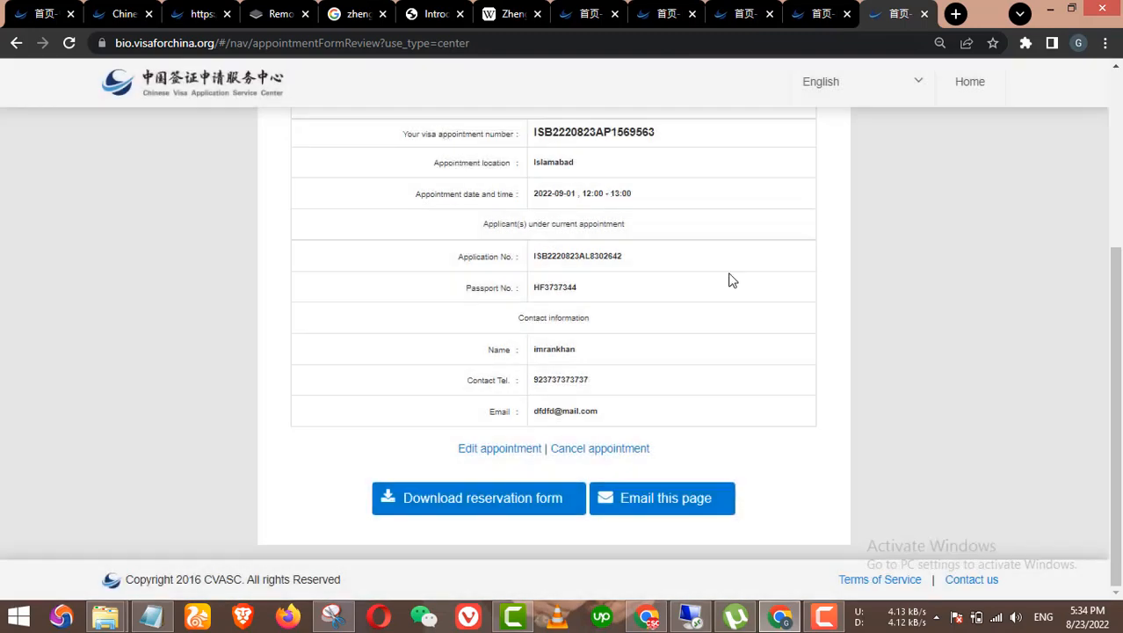
pyautogui.click(555, 139)
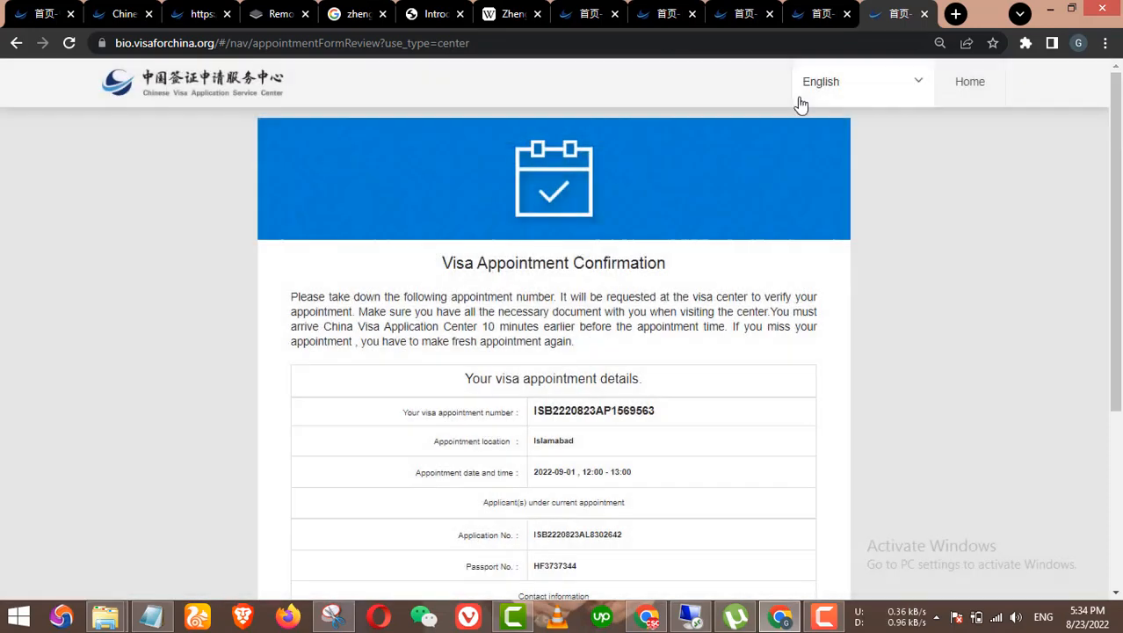